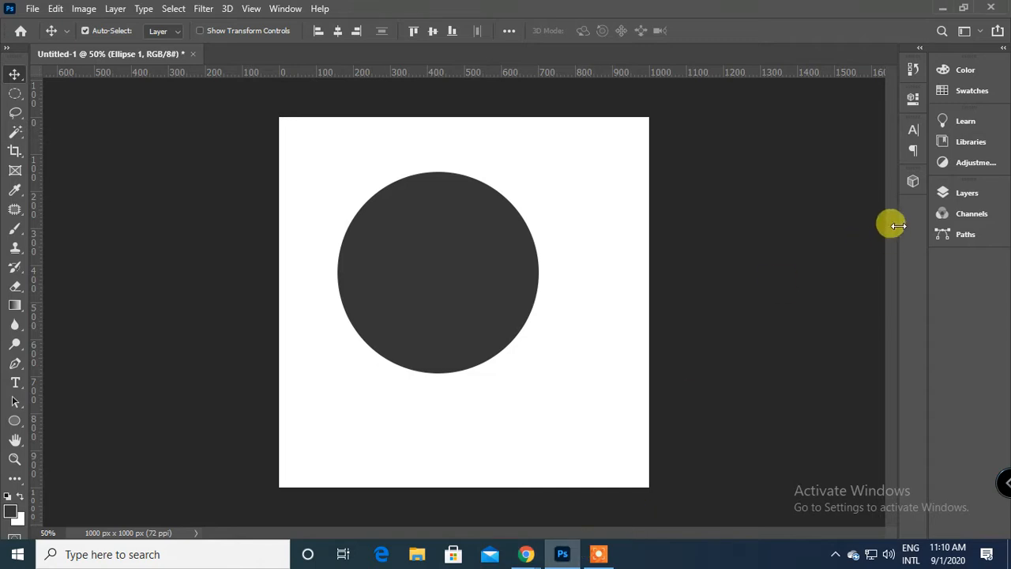
Delete the Ellipse 1 layer holding the dark circle, leaving only the Background layer.
click(959, 193)
drag(856, 283, 903, 510)
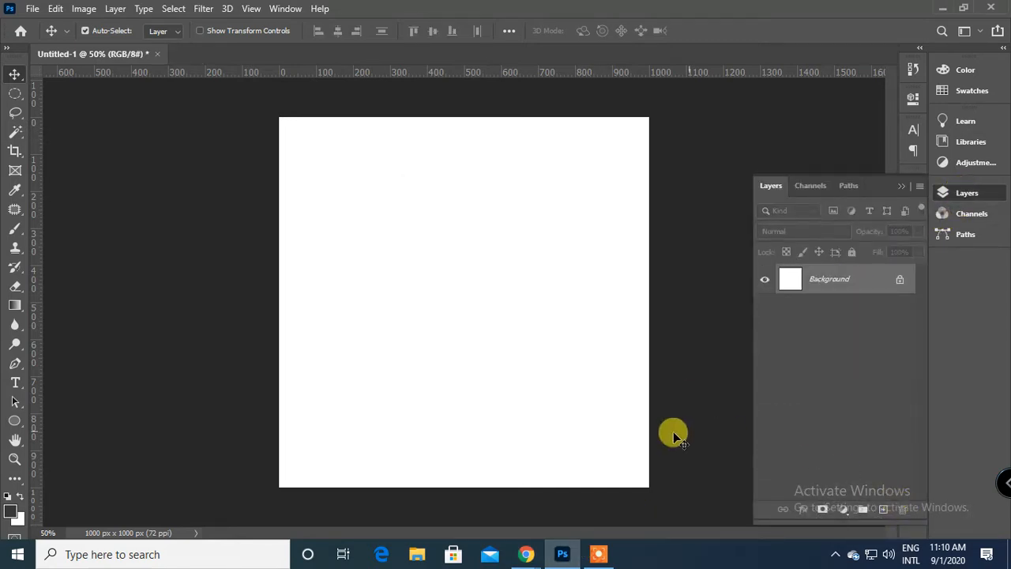
Minimize the recorder window, check the Google Meet call in Chrome, and return to Photoshop.
mouse_move(525, 553)
click(438, 477)
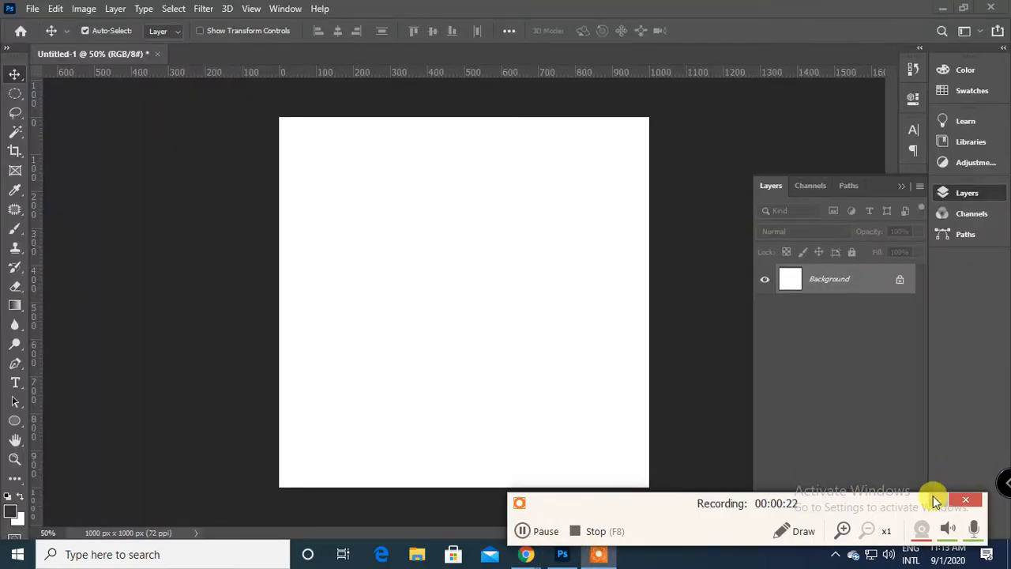
click(937, 500)
mouse_move(528, 557)
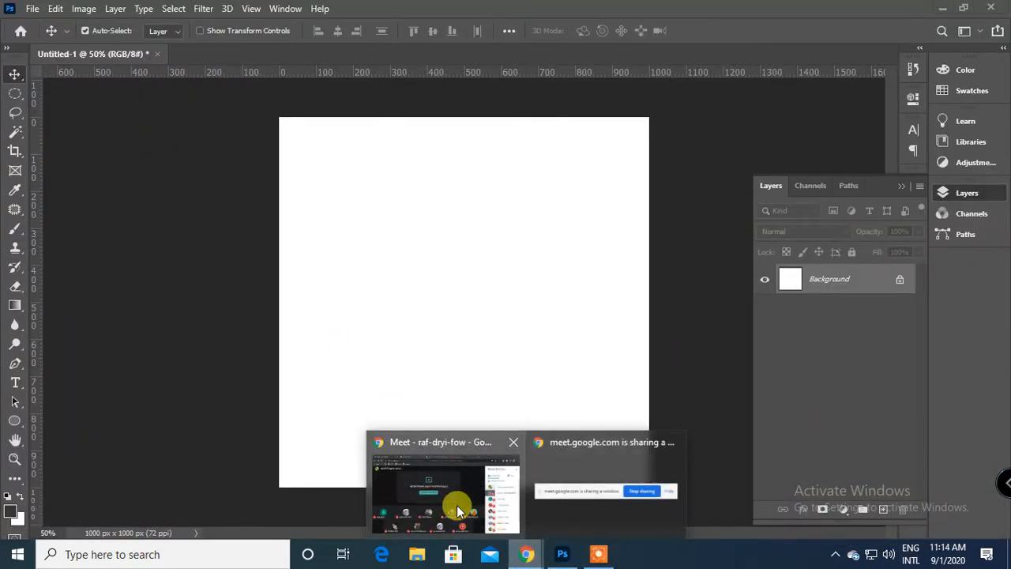
click(456, 502)
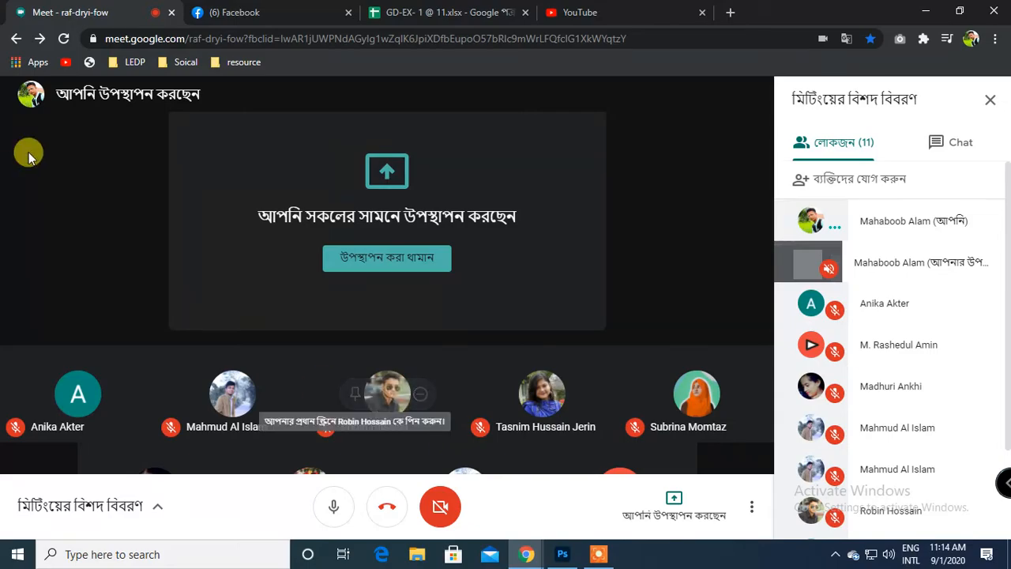
click(563, 554)
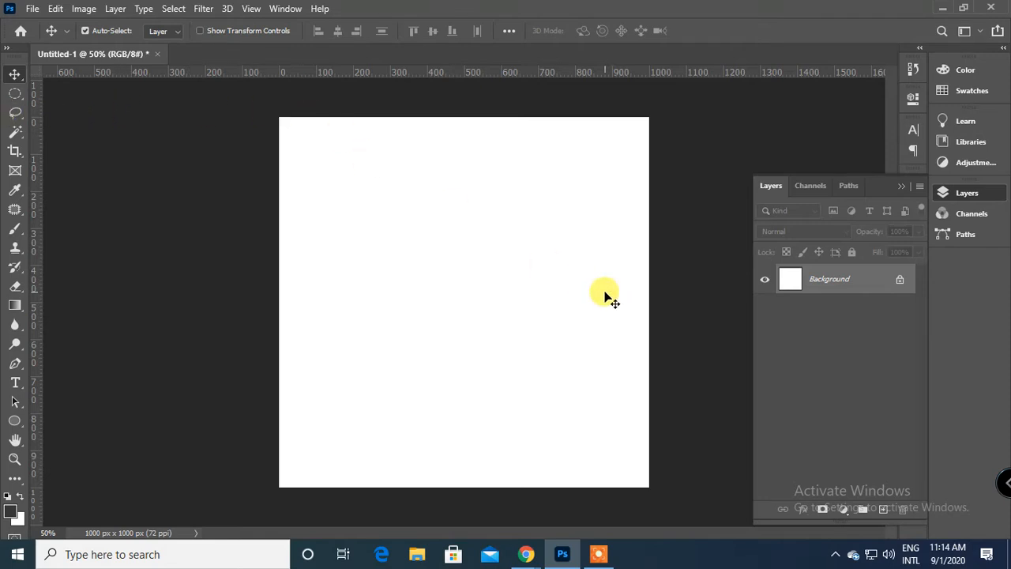
click(16, 132)
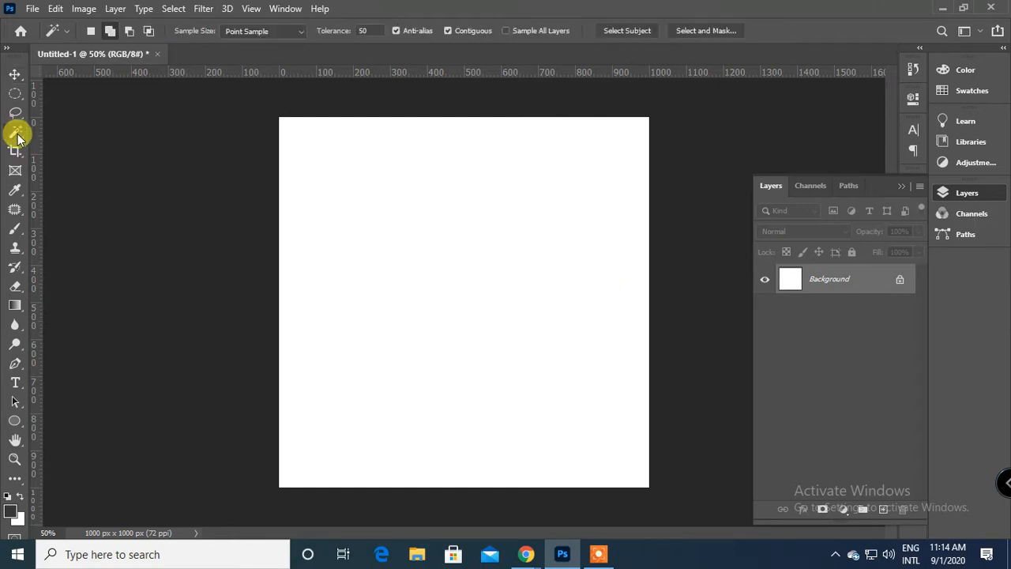
click(16, 76)
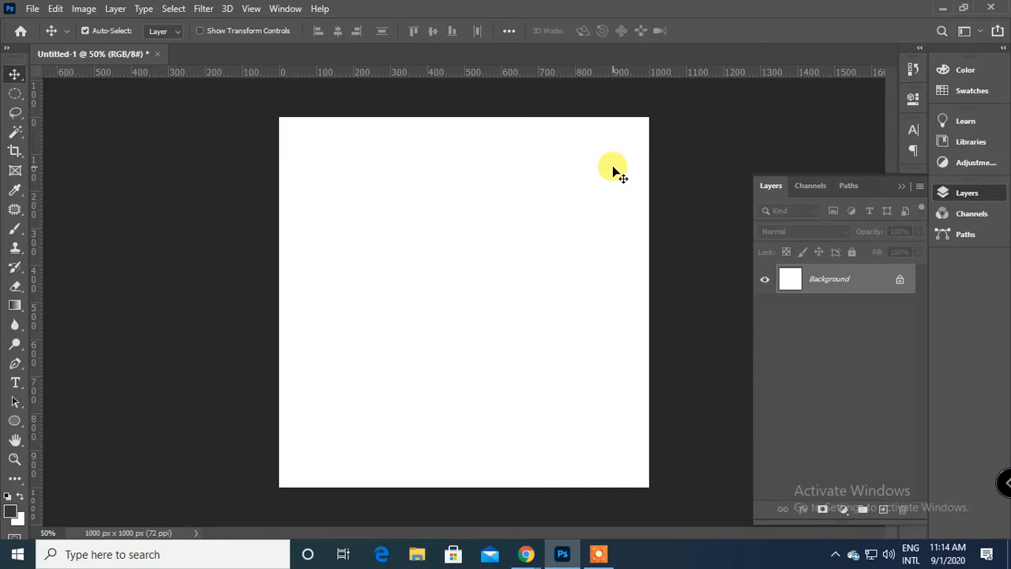
click(901, 186)
click(912, 184)
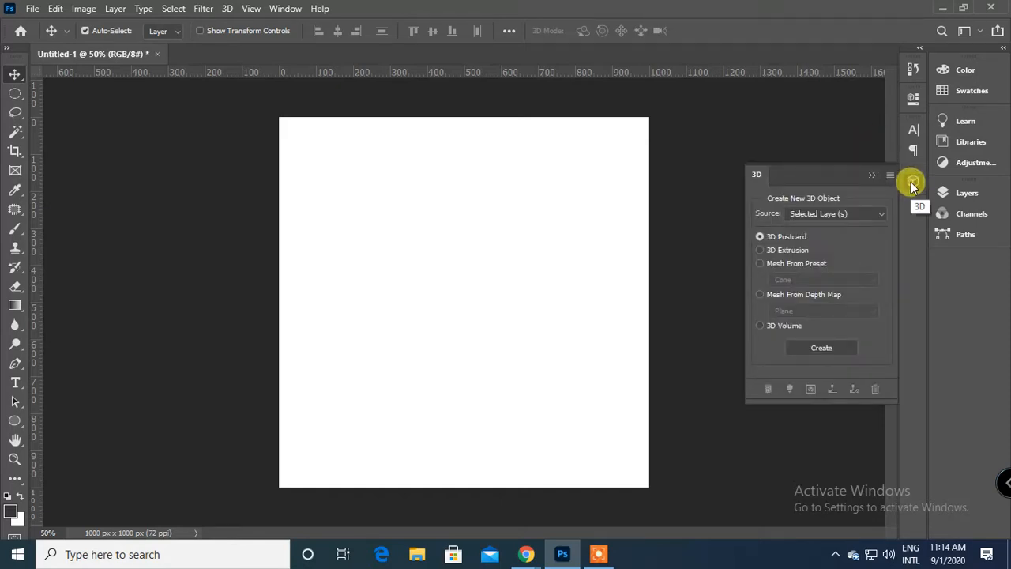
click(913, 185)
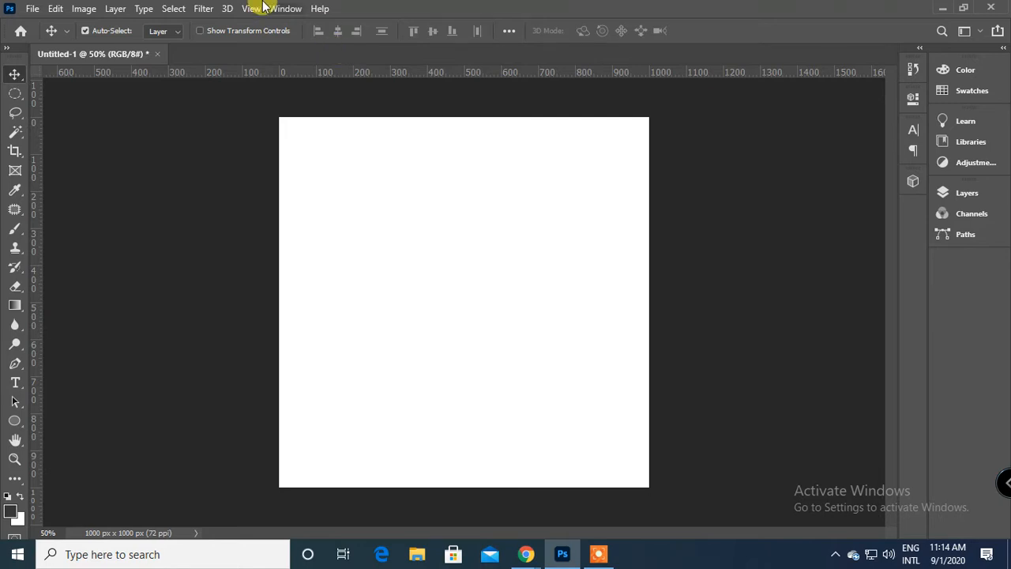
Draw an Olive Tree custom shape from the Leaf Trees set, about 520 by 550 px, on the canvas.
click(13, 423)
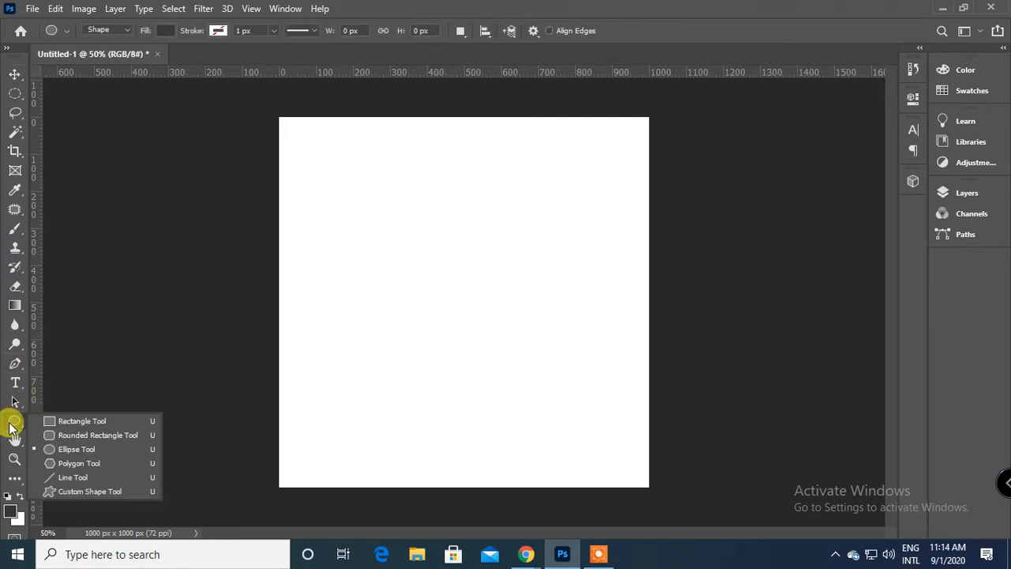
click(60, 491)
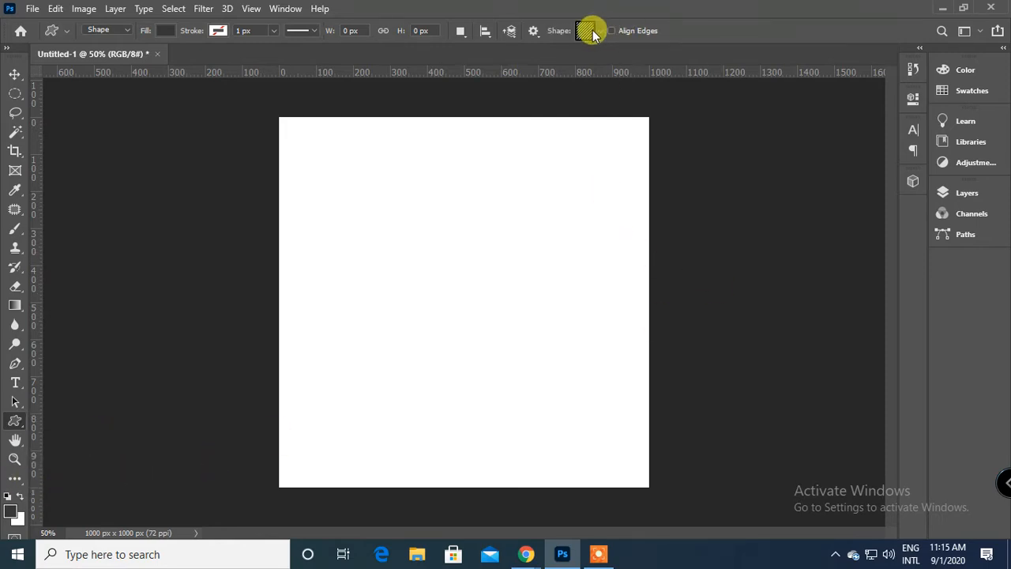
click(592, 30)
click(489, 61)
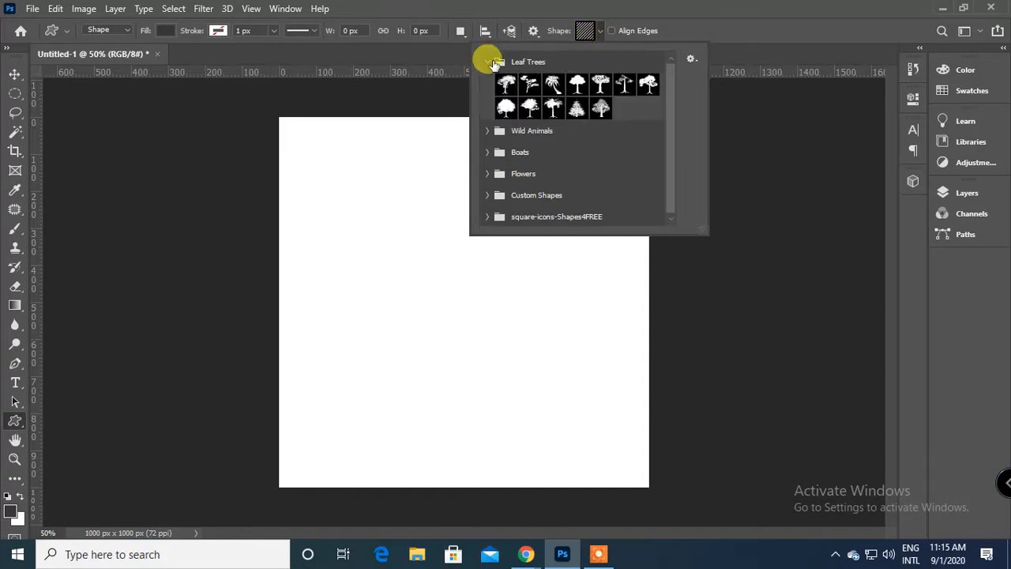
click(578, 87)
click(577, 87)
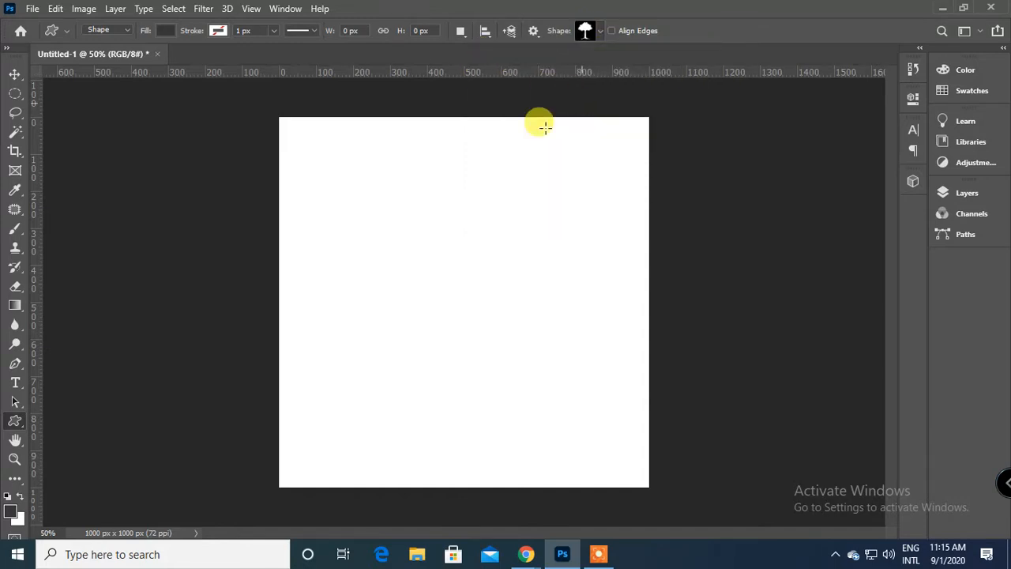
mouse_move(420, 236)
mouse_down()
mouse_move(522, 393)
mouse_move(556, 423)
mouse_move(518, 339)
mouse_up()
Move the tree shape down to the horizontal centre of the canvas.
click(14, 74)
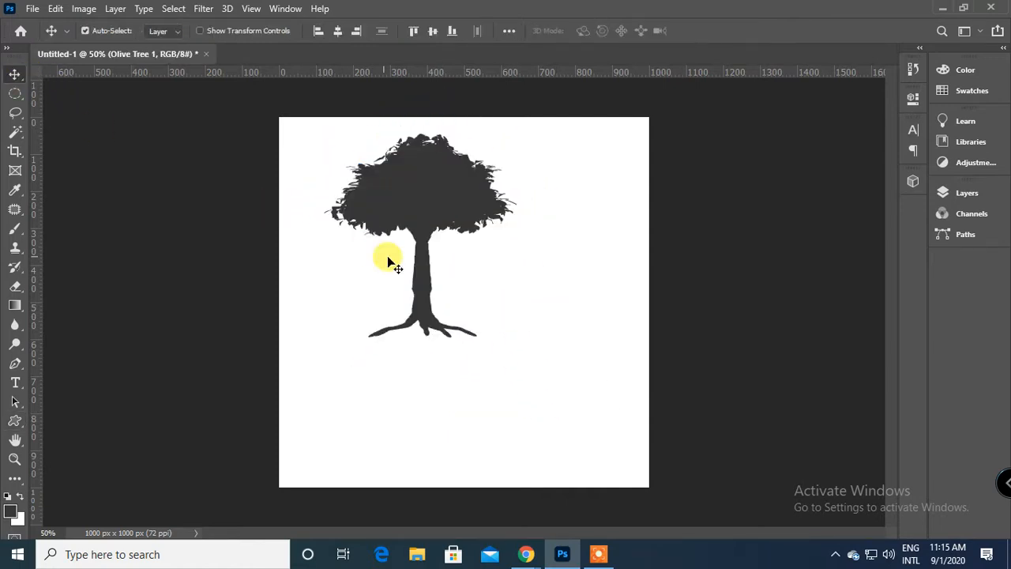
drag(427, 193, 468, 277)
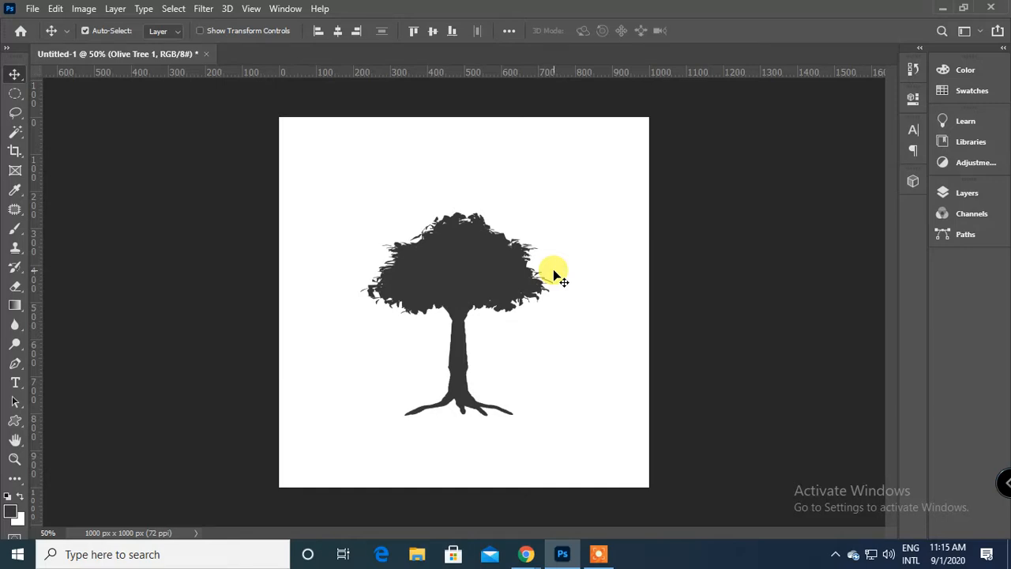
drag(480, 266, 487, 286)
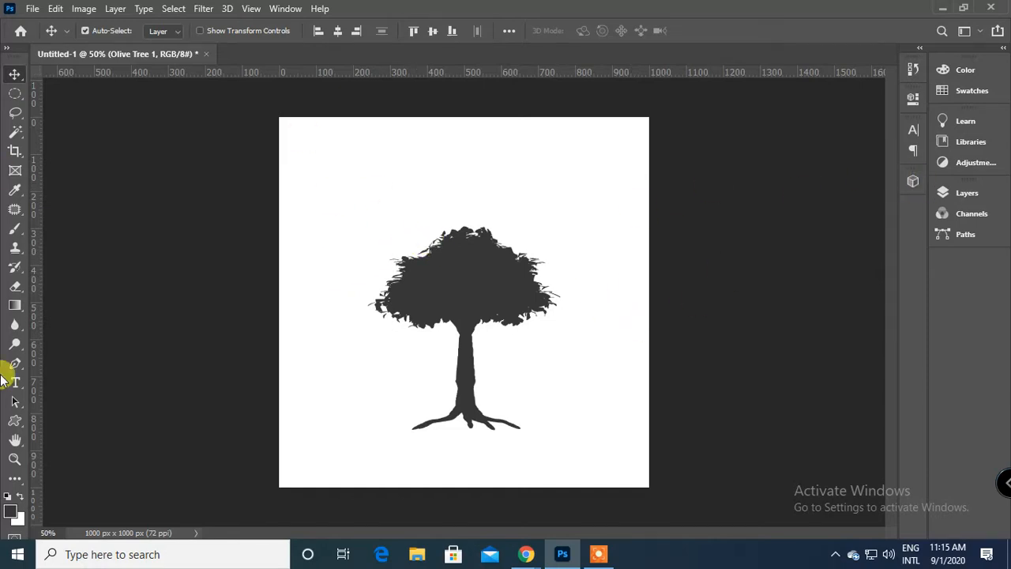
click(12, 419)
right_click(14, 420)
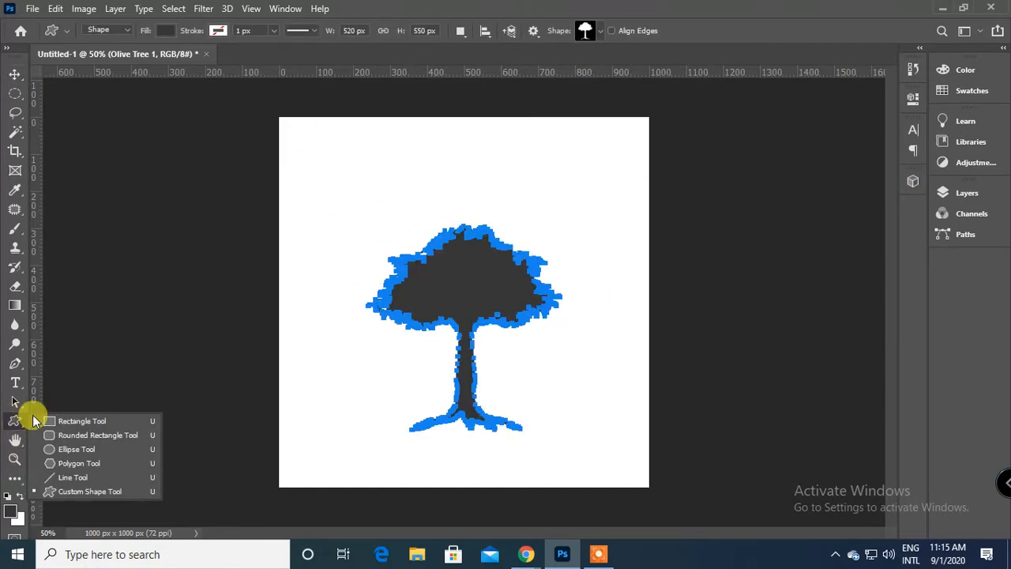
click(14, 73)
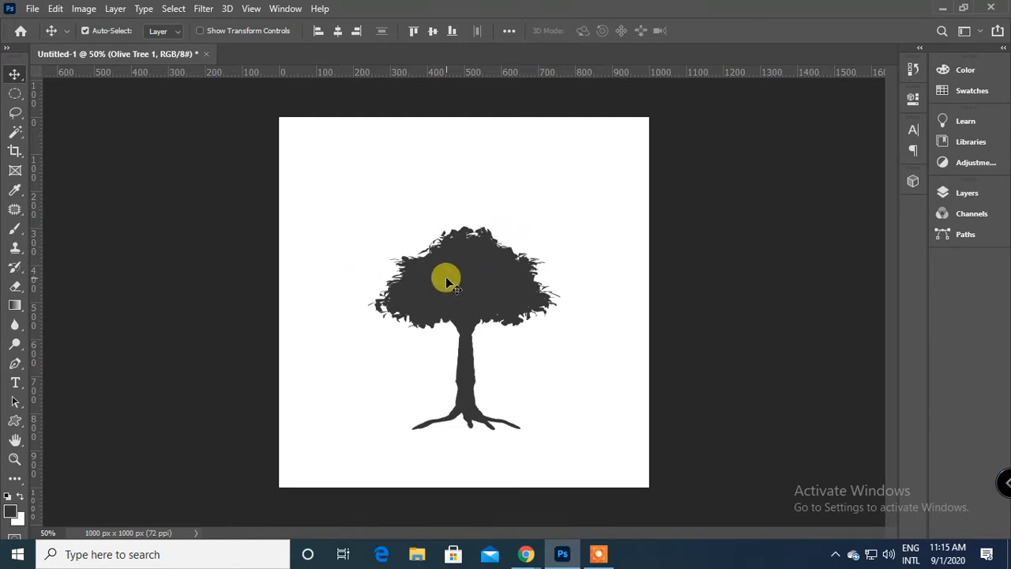
Delete the Olive Tree 1 layer from the document.
click(967, 193)
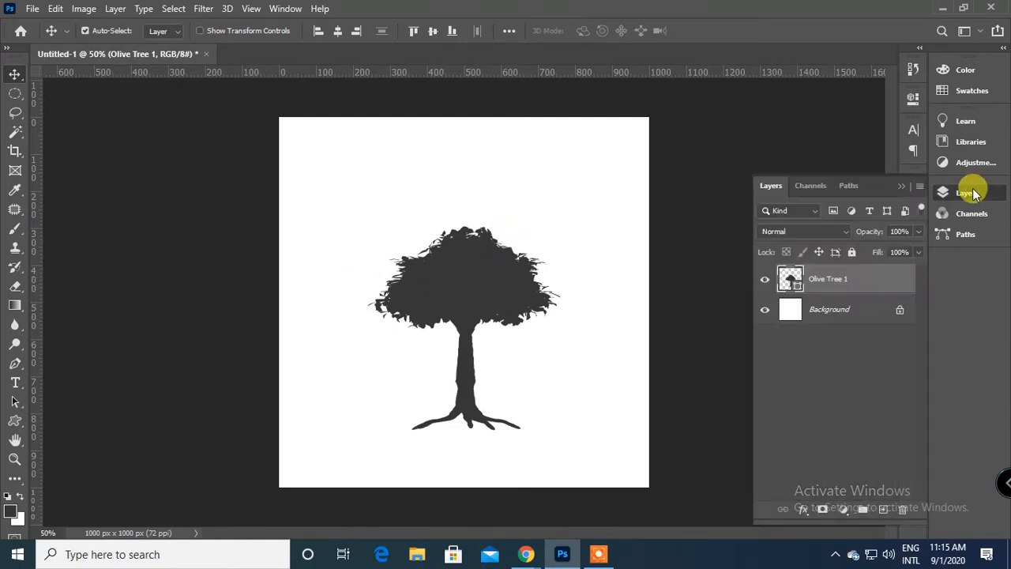
drag(826, 279, 903, 509)
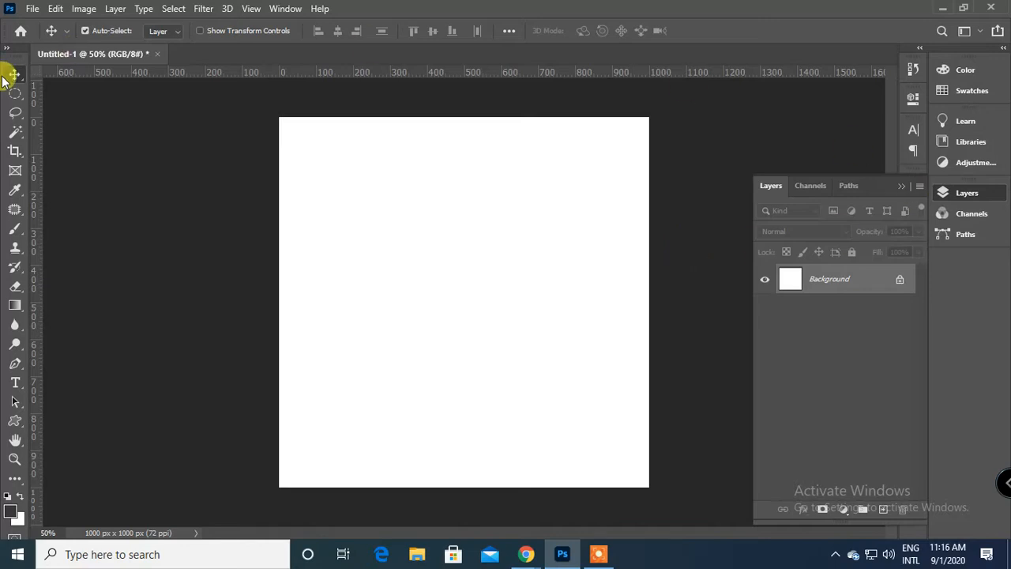
click(12, 151)
right_click(13, 153)
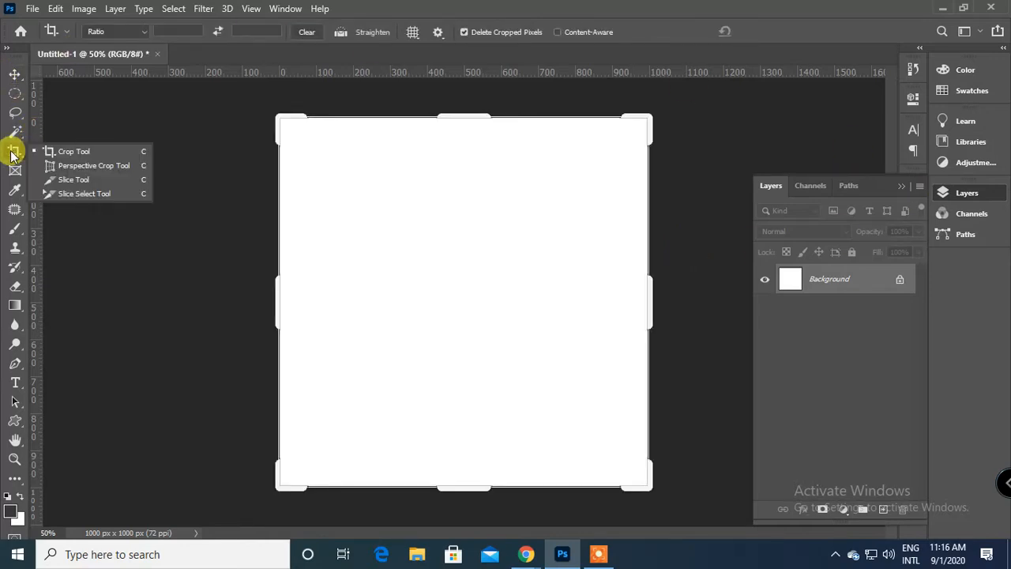
click(15, 74)
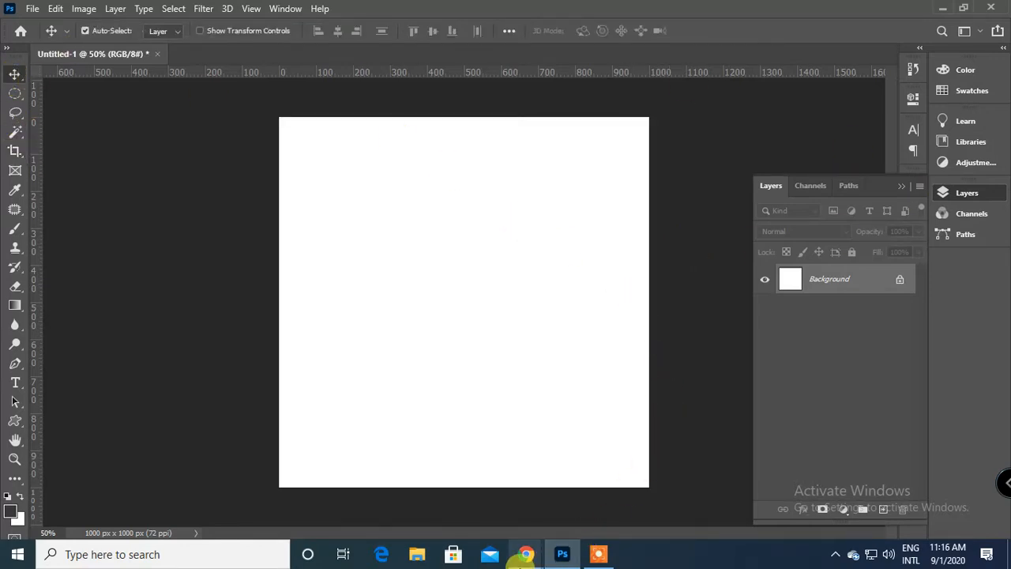
Switch to the Google Meet call in Chrome to check on the participants, and return to Photoshop.
mouse_move(523, 555)
click(432, 492)
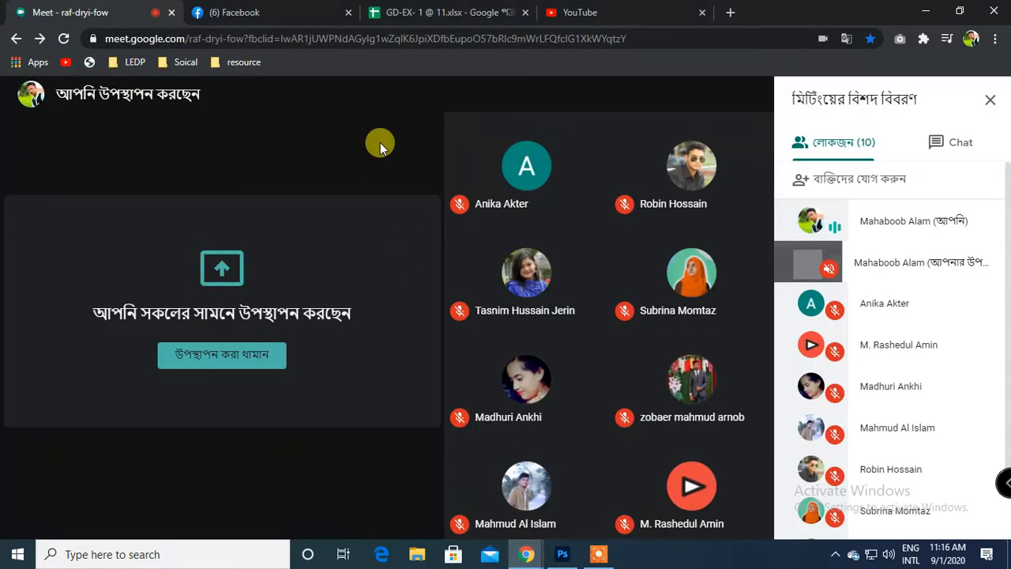
mouse_move(613, 93)
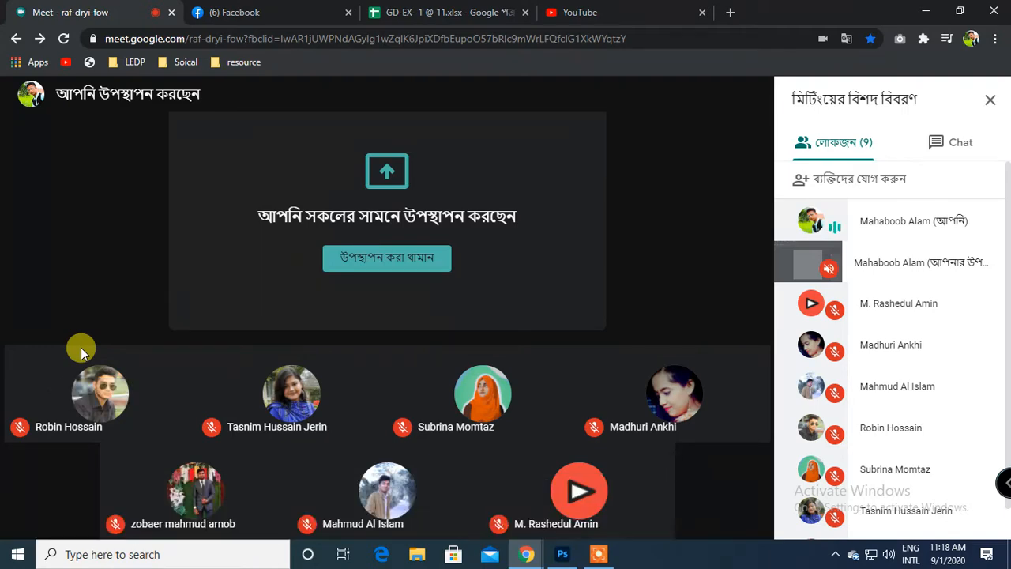
click(562, 556)
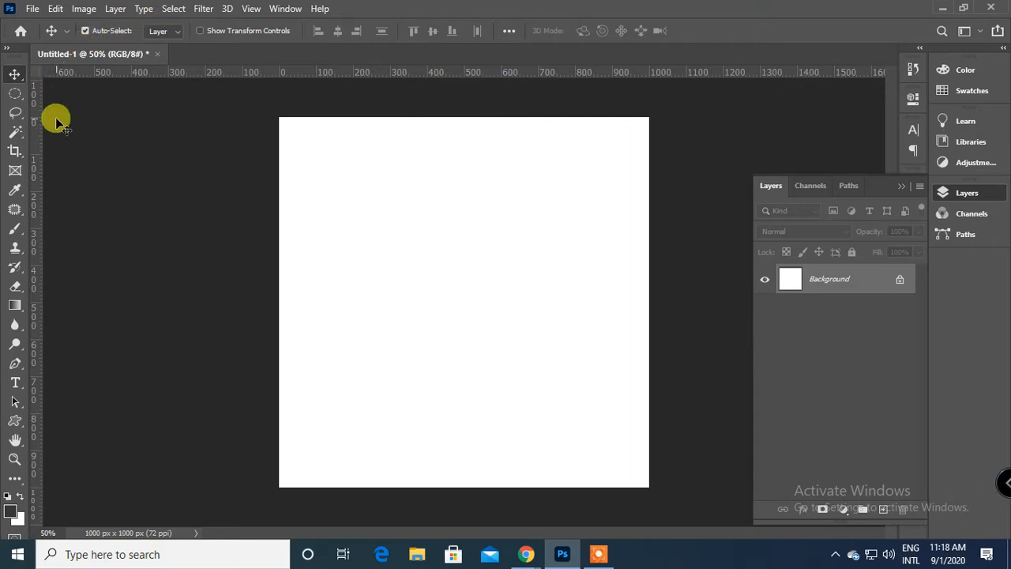
Draw a circular selection about 600 px in diameter around the middle of the canvas with the Elliptical Marquee tool.
click(17, 96)
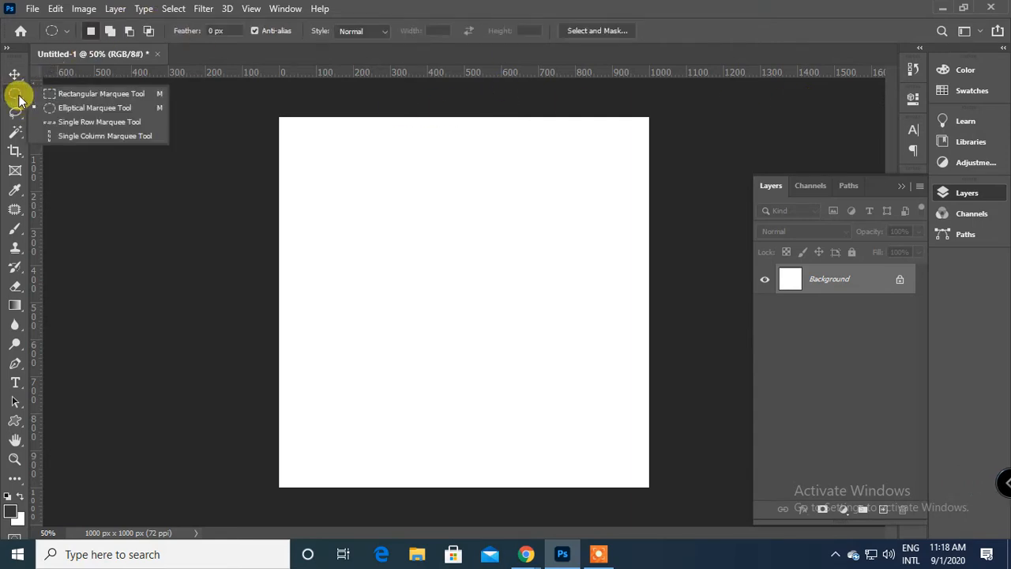
click(69, 103)
drag(393, 227, 591, 417)
key(alt+space)
click(161, 45)
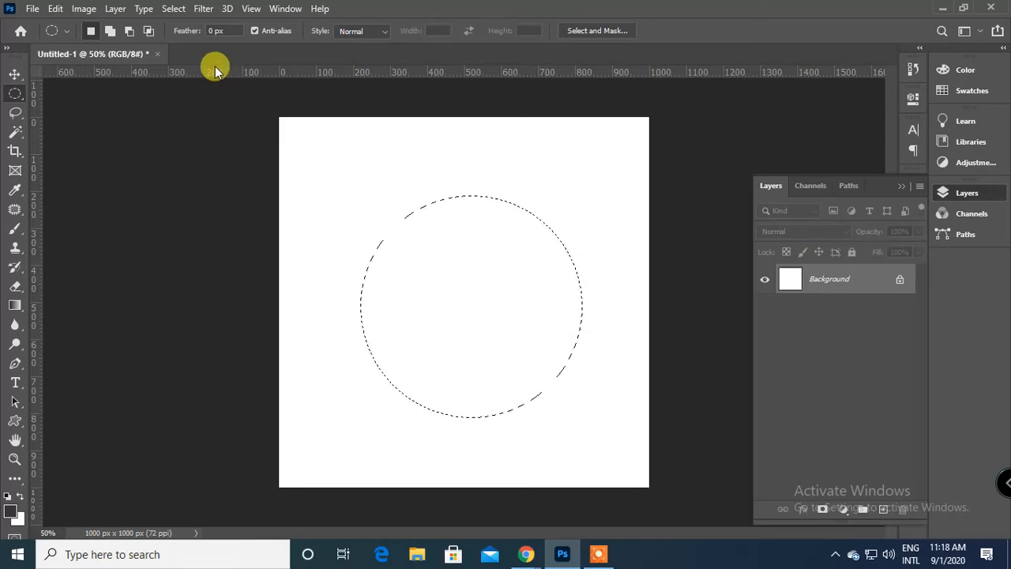
Unlock the Background layer and add a new empty layer above it.
click(172, 9)
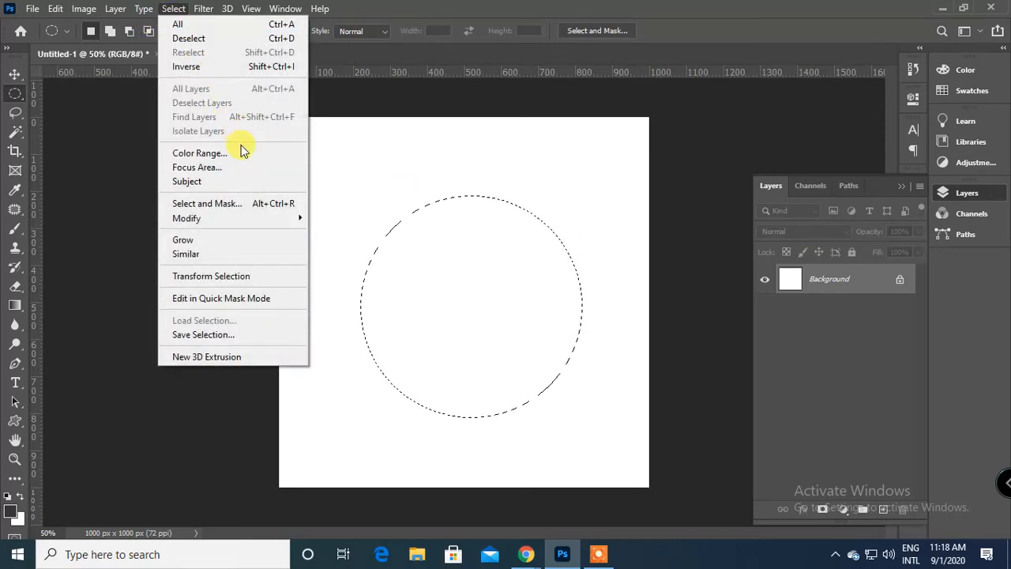
click(900, 282)
click(883, 510)
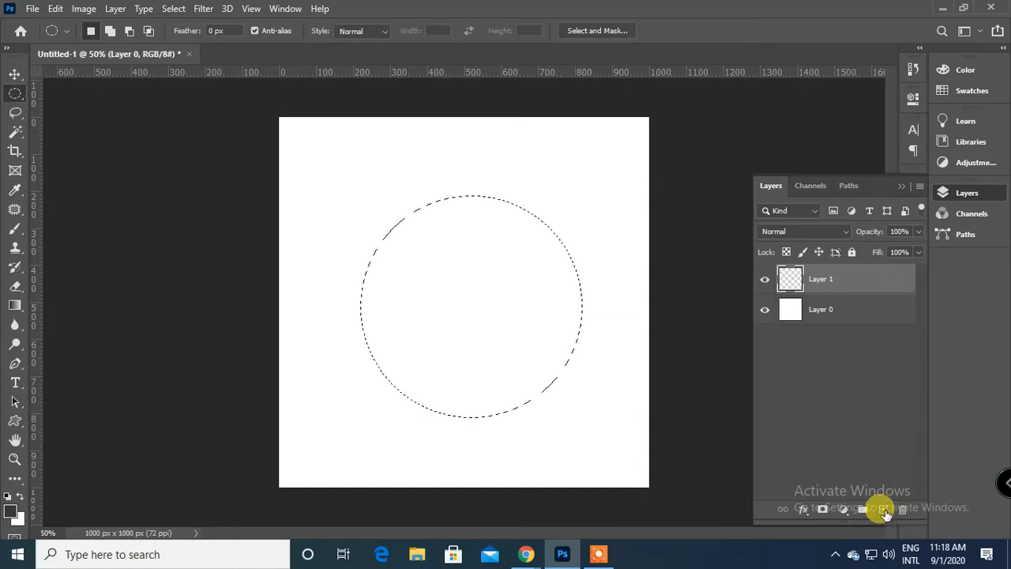
Turn the circular selection into a border selection with a width of 4 pixels.
click(174, 8)
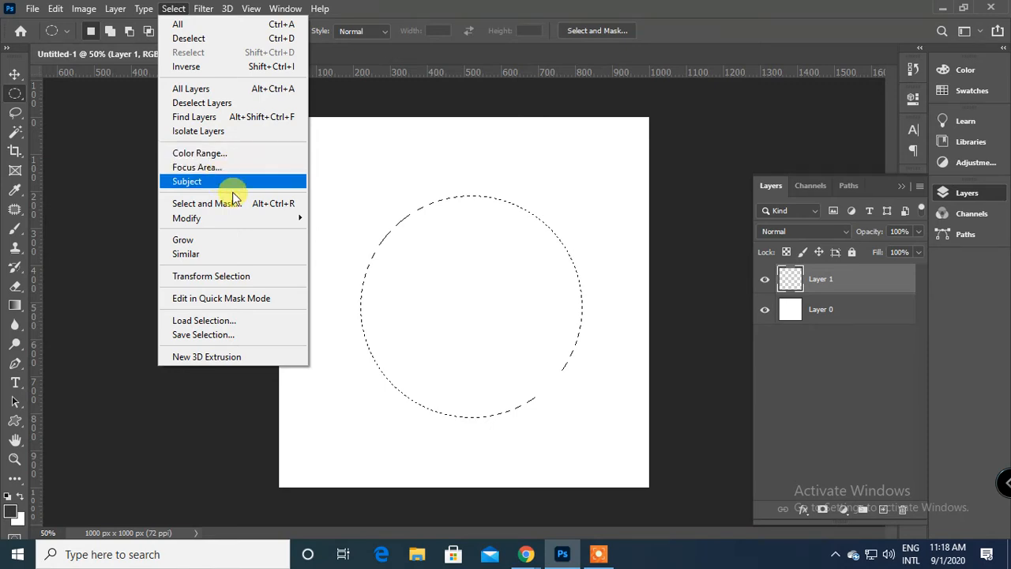
mouse_move(256, 223)
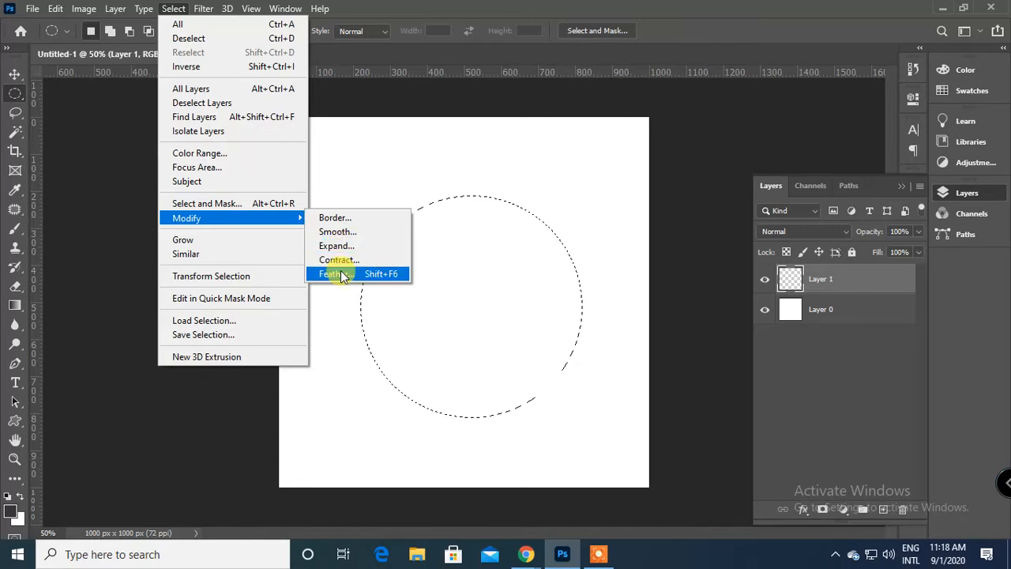
click(335, 217)
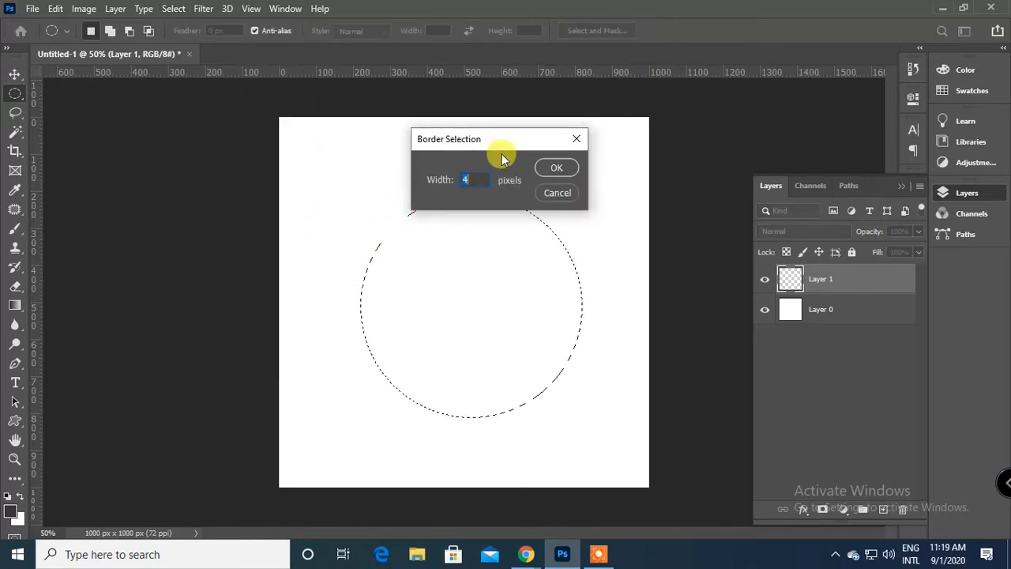
click(542, 164)
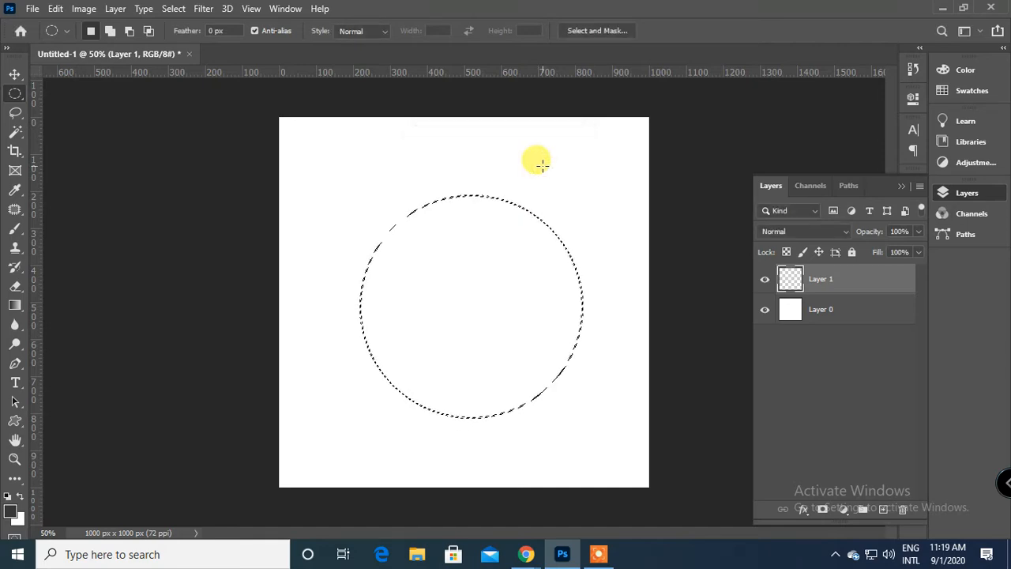
Fill the border selection with the dark grey foreground colour on the new layer, and deselect it.
key(ctrl+plus)
key(ctrl+plus)
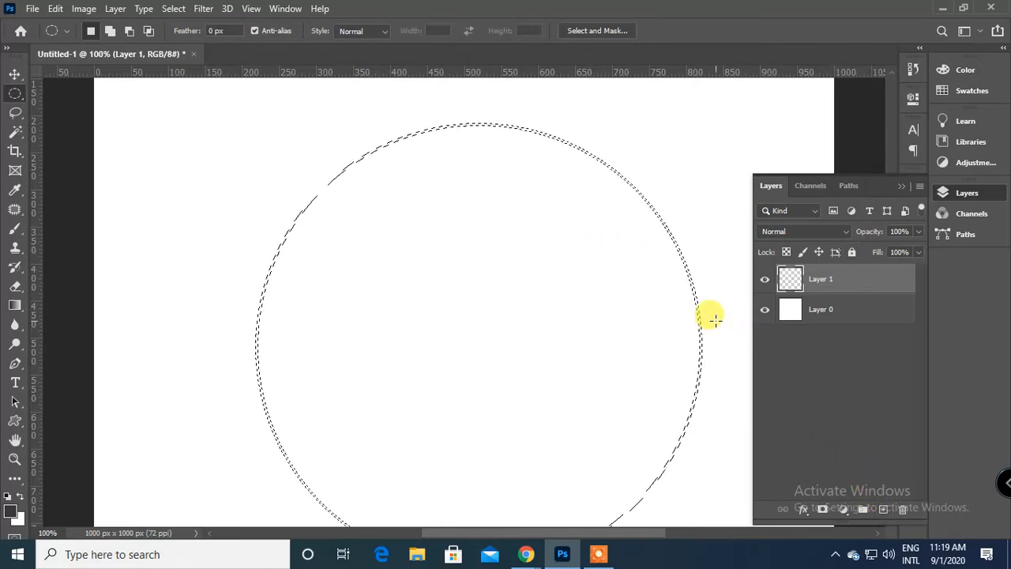
key(alt+BackSpace)
key(ctrl+d)
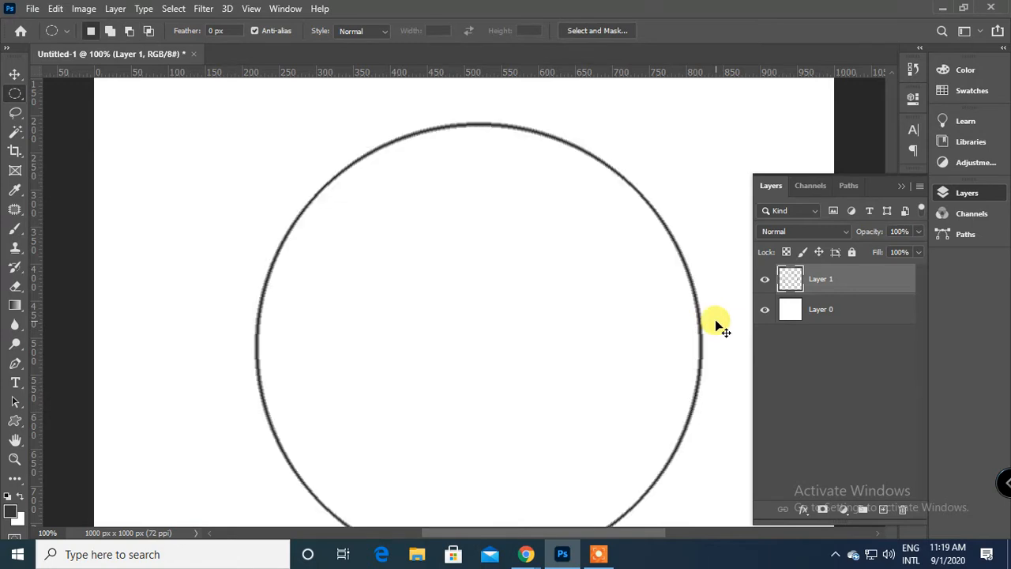
Undo the grey outline fill, the border selection and the added empty layer.
key(ctrl+minus)
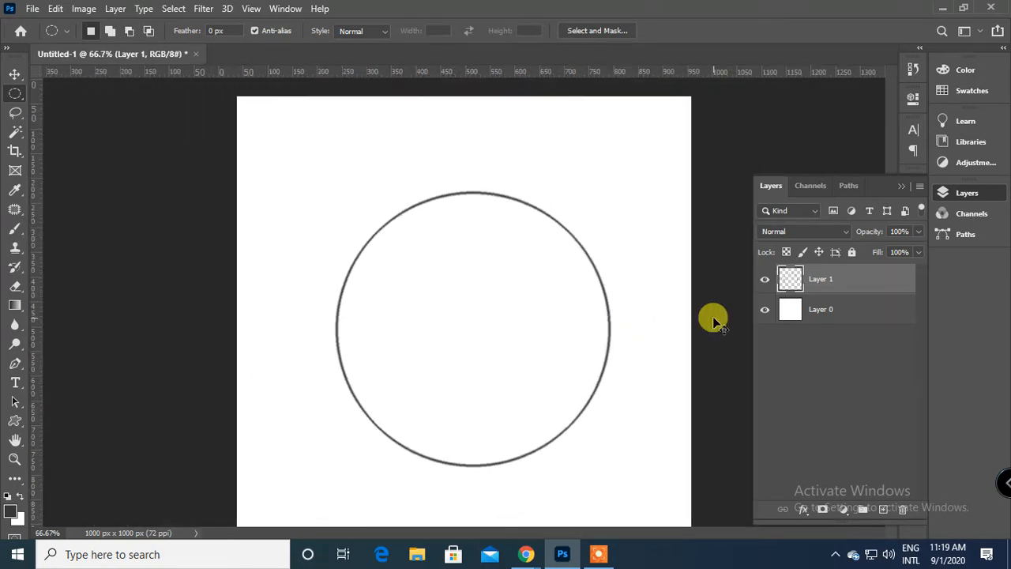
key(ctrl+minus)
key(ctrl+z)
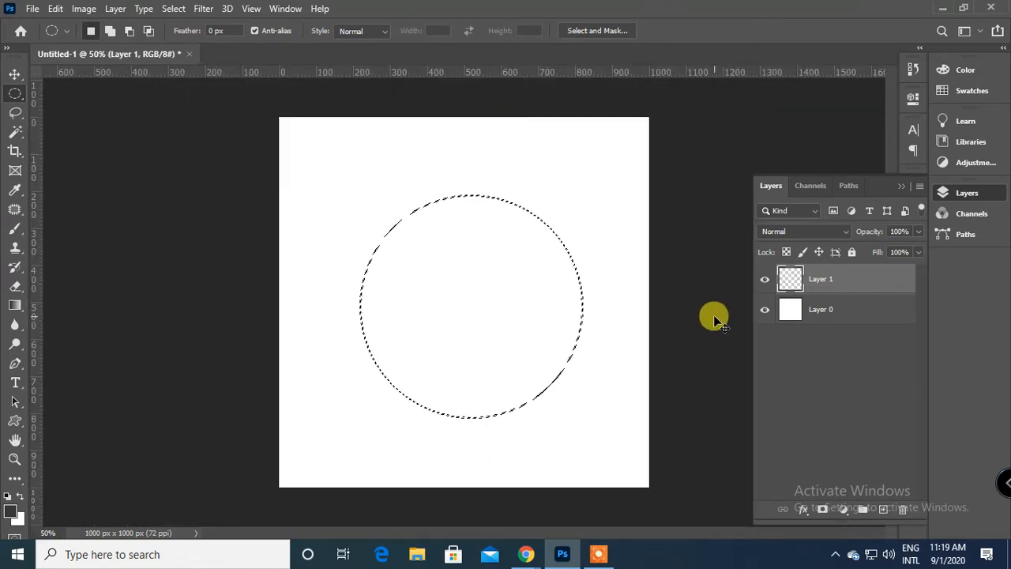
key(ctrl+z)
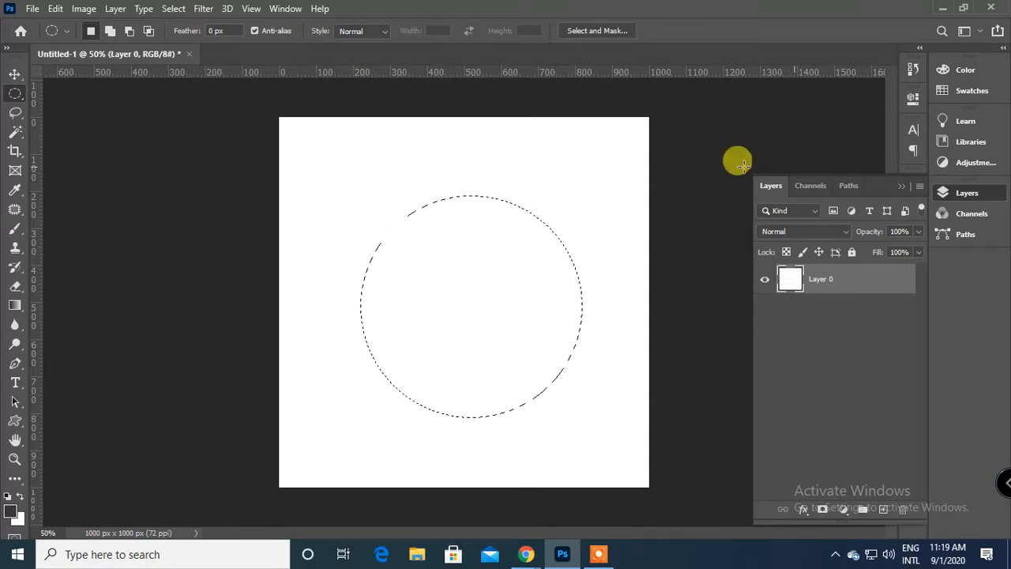
Extend the selection to the whole white canvas with the Magic Wand tool at tolerance 50, and deselect it.
click(174, 9)
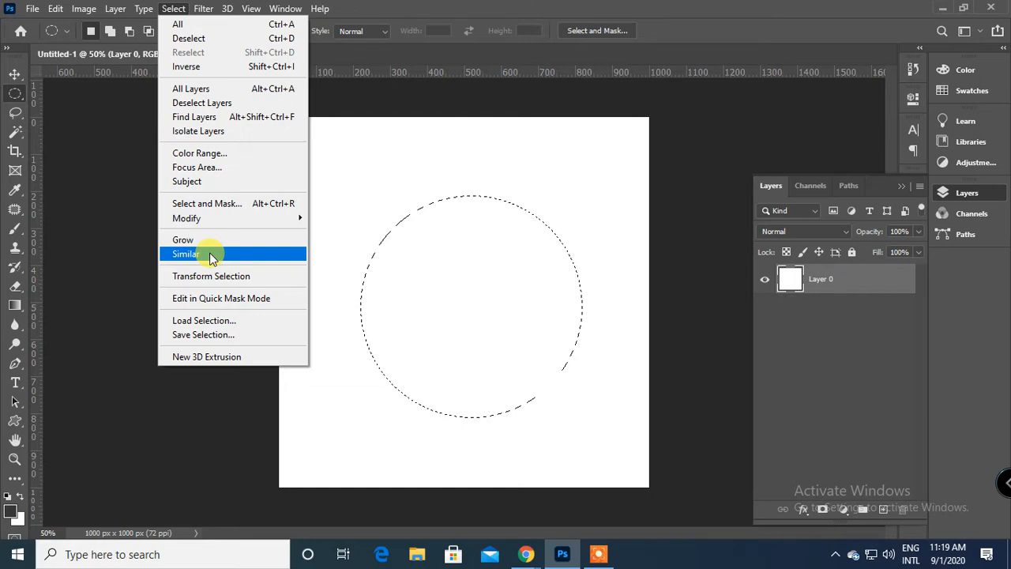
click(16, 133)
click(424, 203)
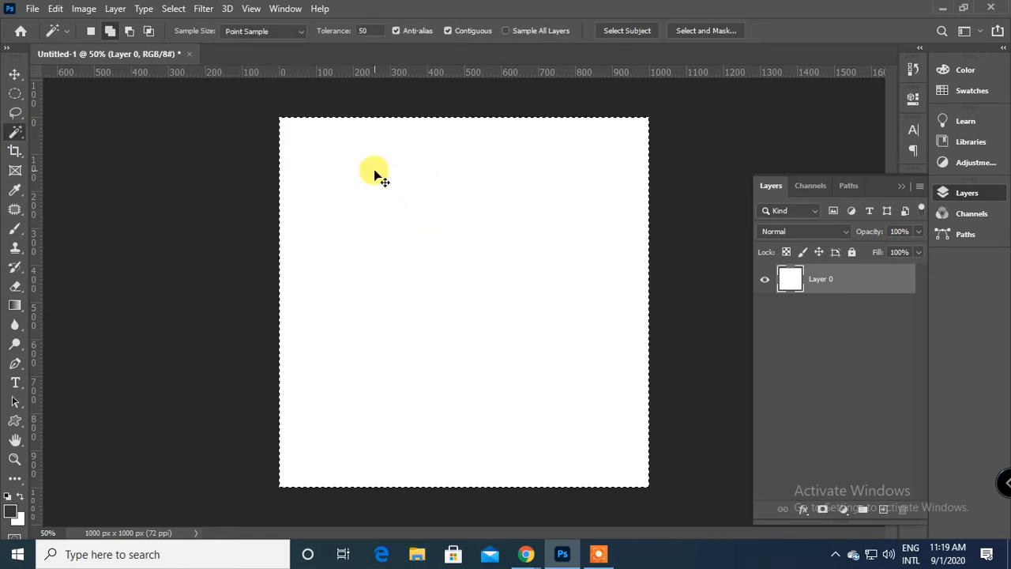
key(ctrl+d)
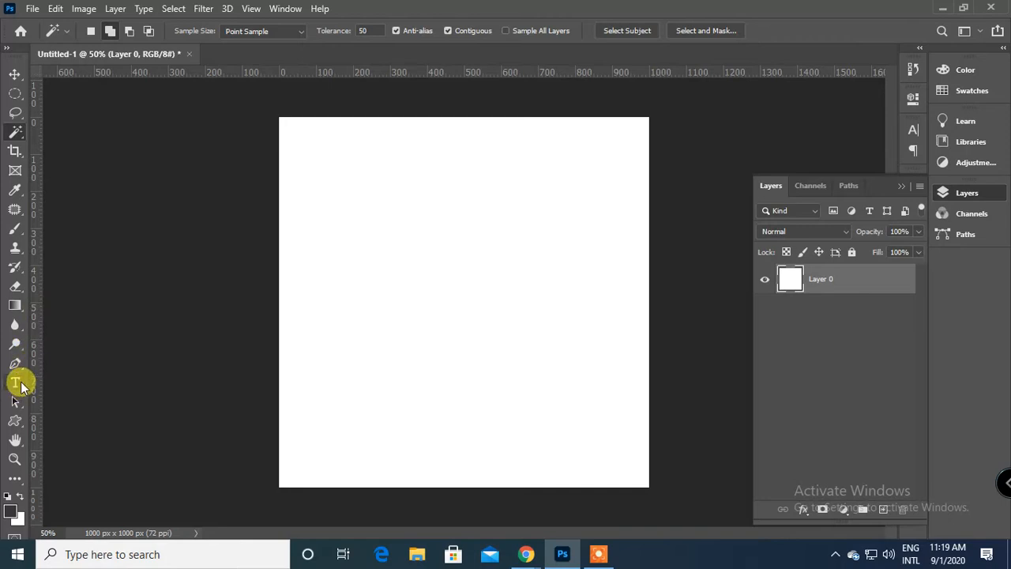
Switch to the Google Meet call in Chrome, admit the waiting participant, and return to Photoshop.
click(174, 8)
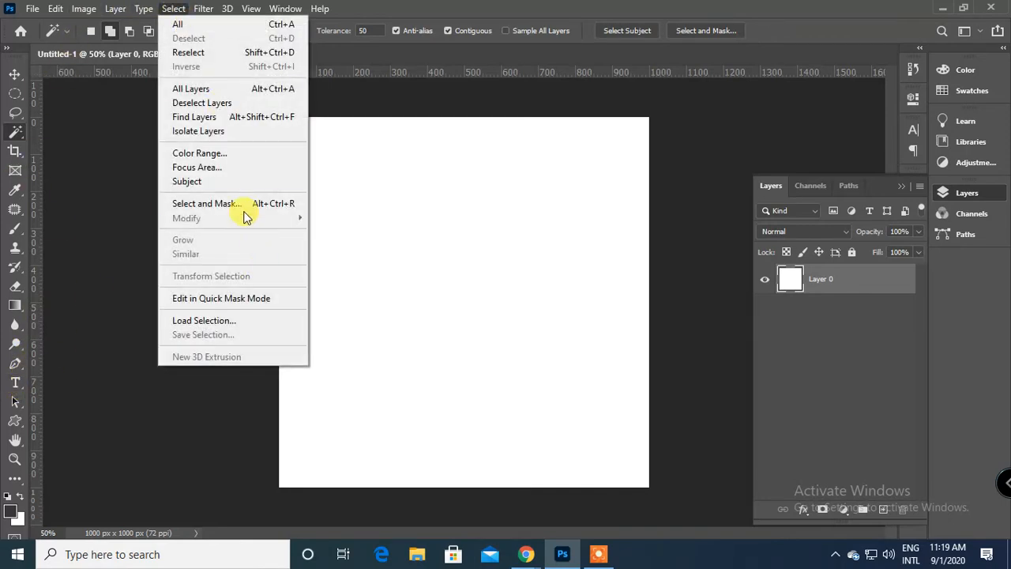
click(525, 554)
click(468, 442)
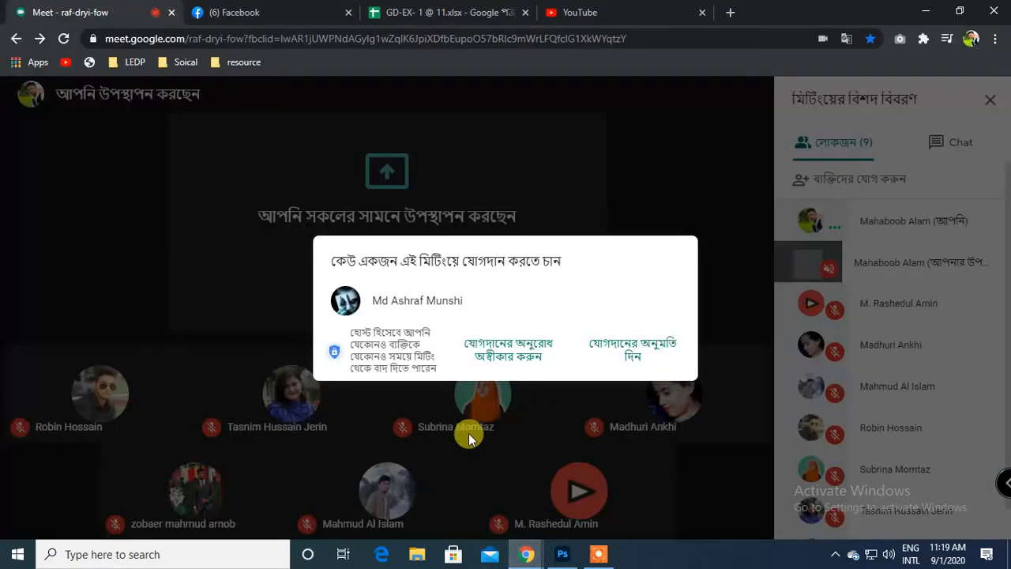
click(650, 357)
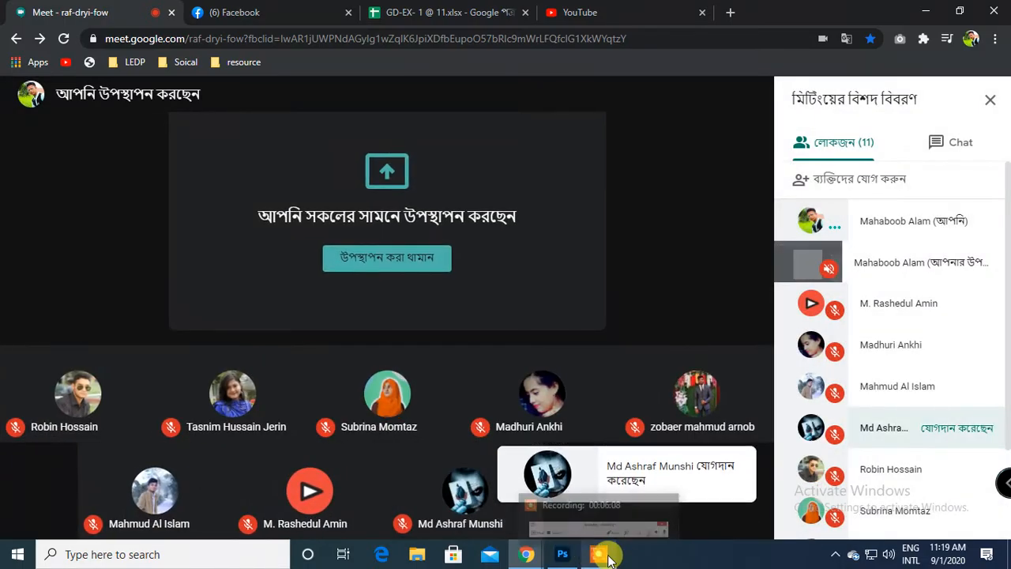
click(567, 556)
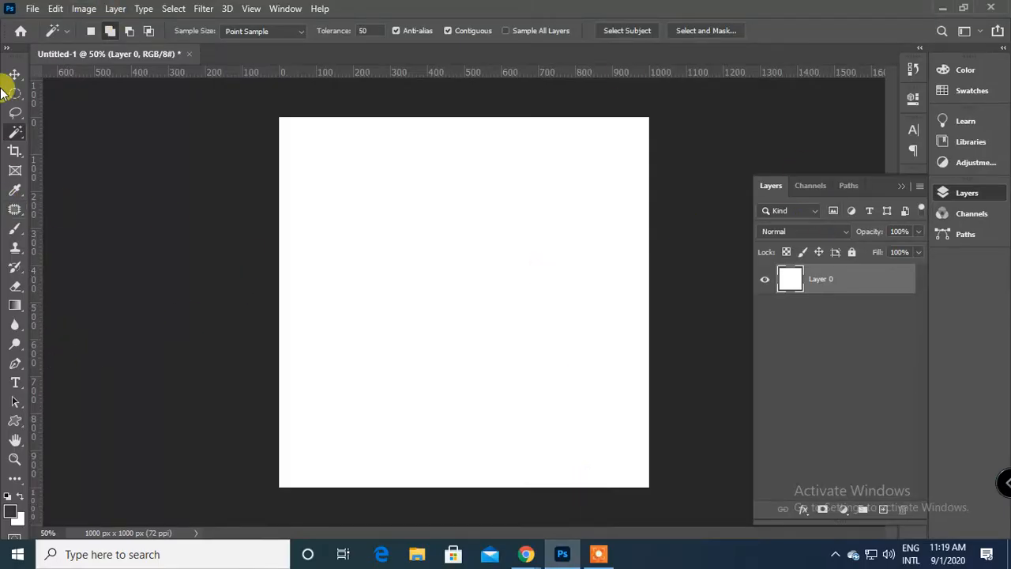
Draw an elliptical selection about 435 px wide and 450 px high around the middle of the canvas.
click(172, 9)
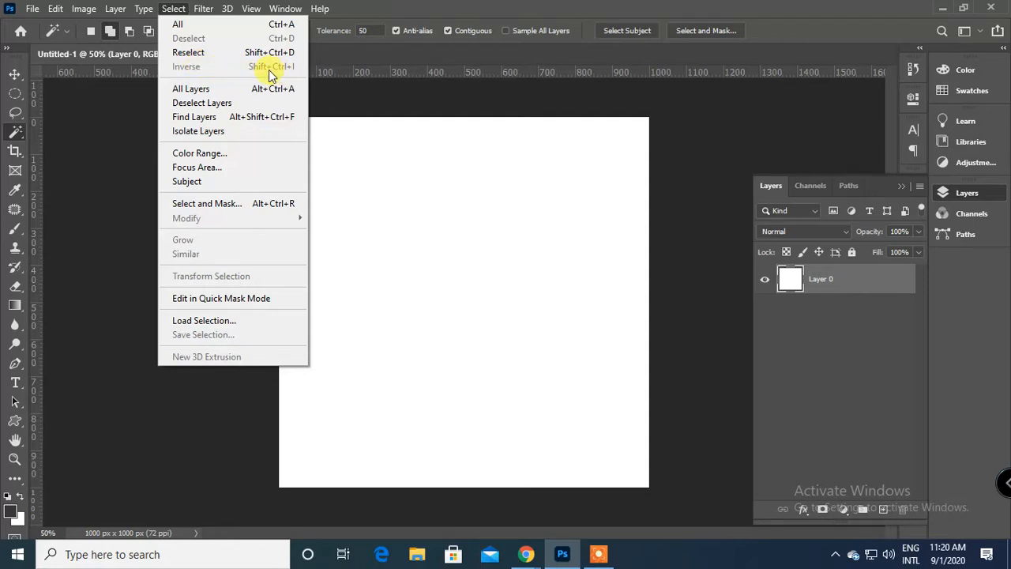
click(406, 214)
click(15, 93)
drag(379, 226, 540, 394)
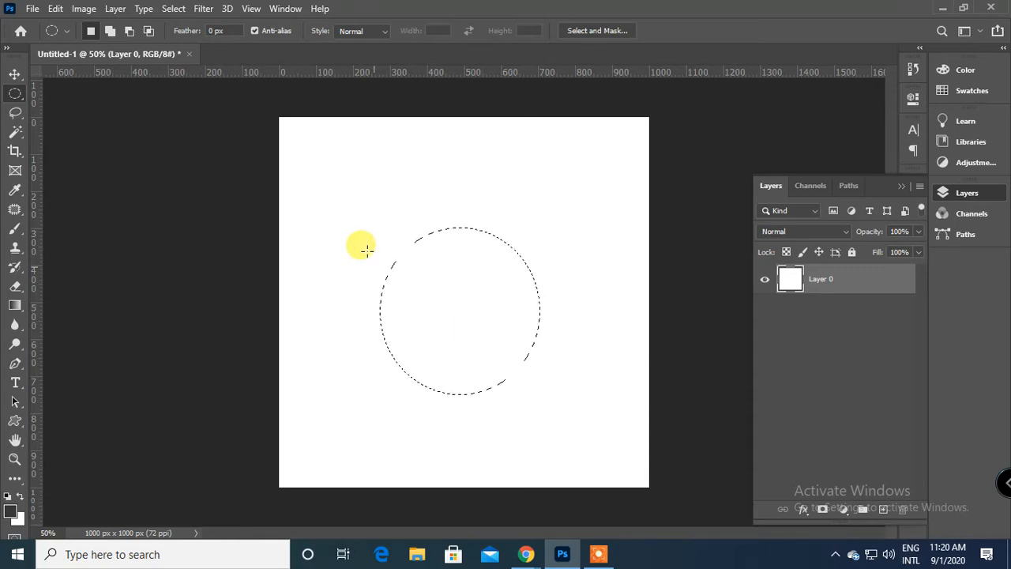
Invert the elliptical selection and fill the area outside the ellipse with the dark grey foreground colour, leaving nothing selected.
click(173, 8)
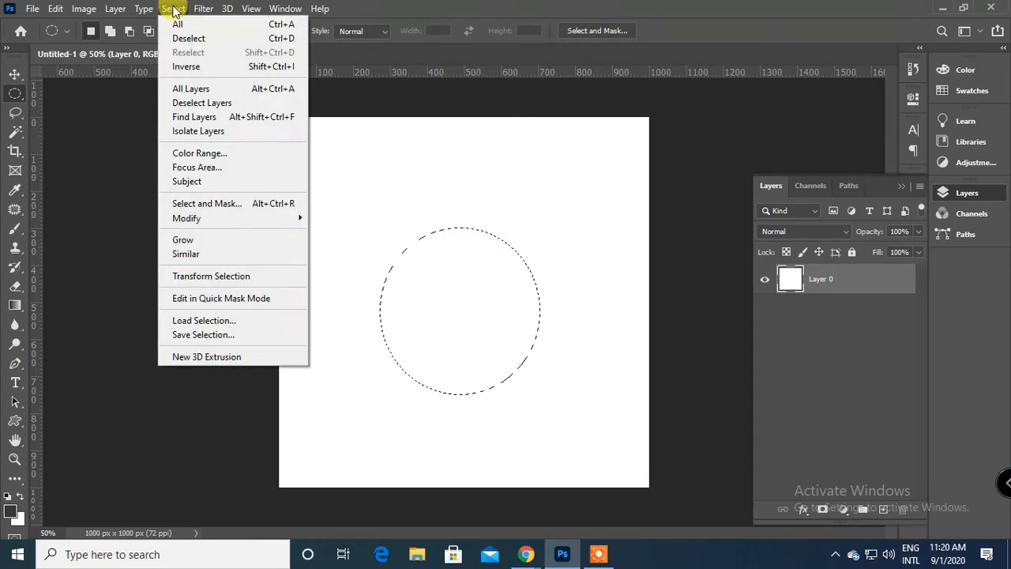
click(233, 69)
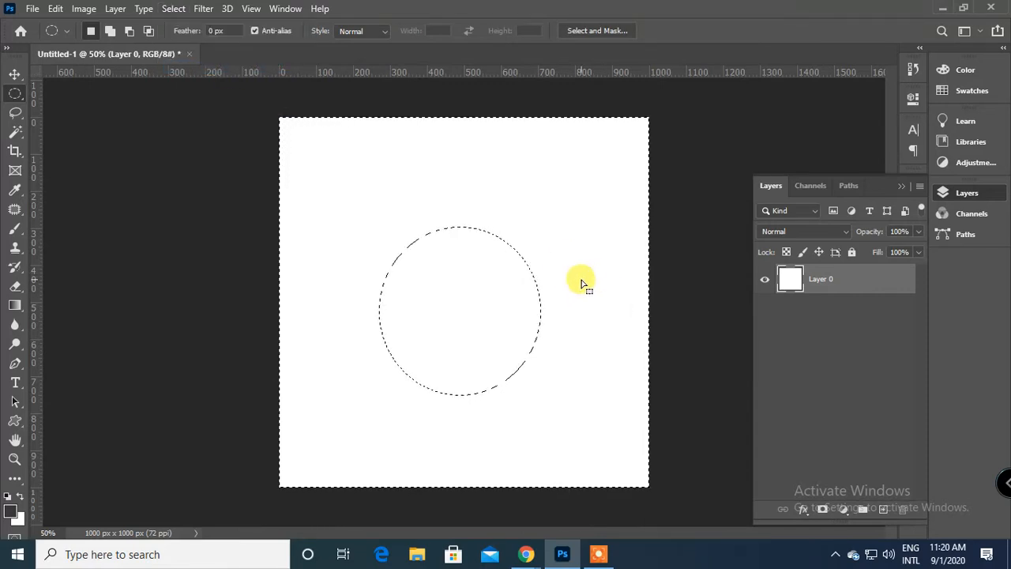
key(alt+BackSpace)
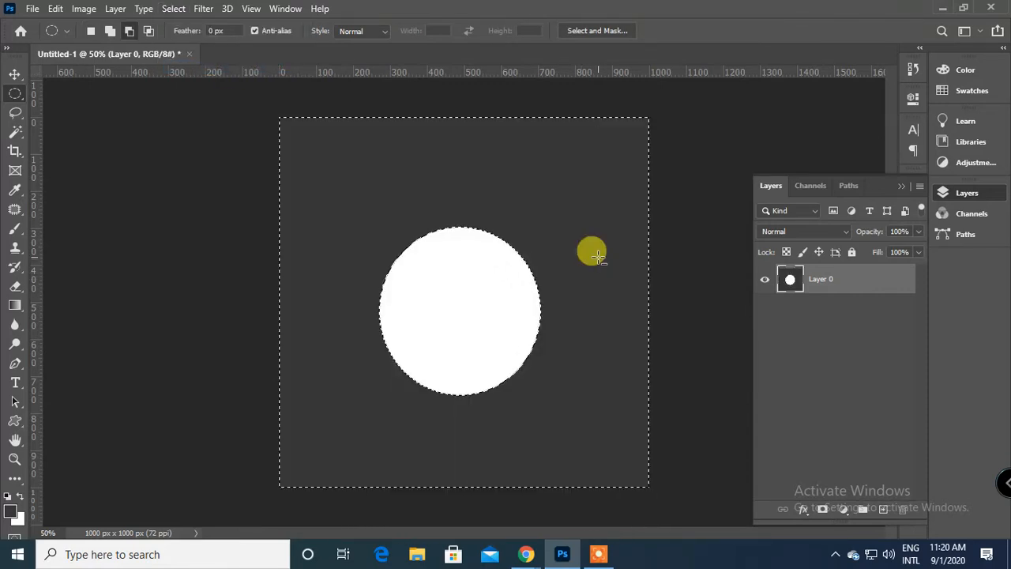
key(ctrl+d)
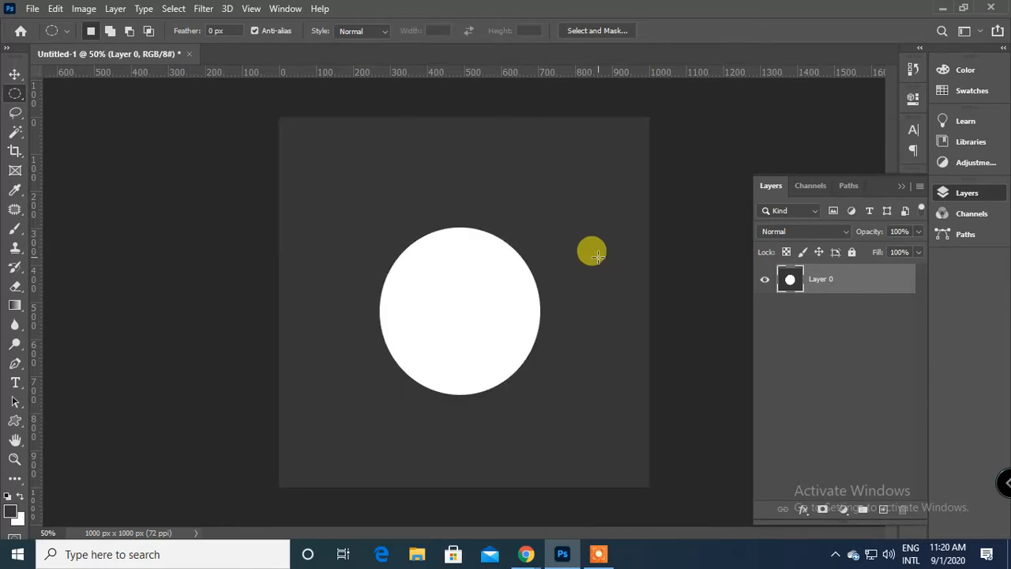
Reselect the inverted area, fill it with the white background colour, and deselect it.
key(ctrl+shift+d)
key(ctrl+BackSpace)
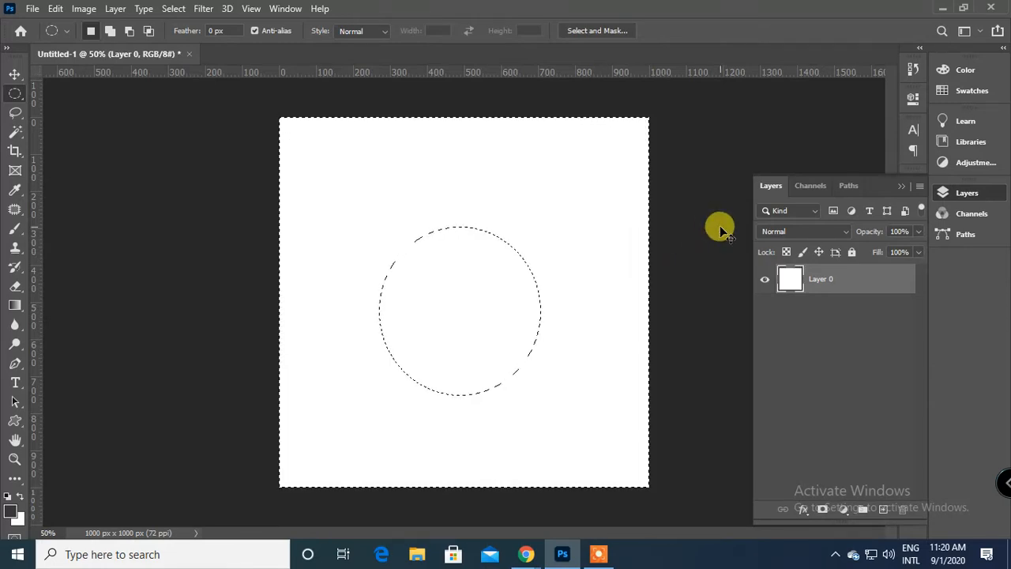
key(ctrl+d)
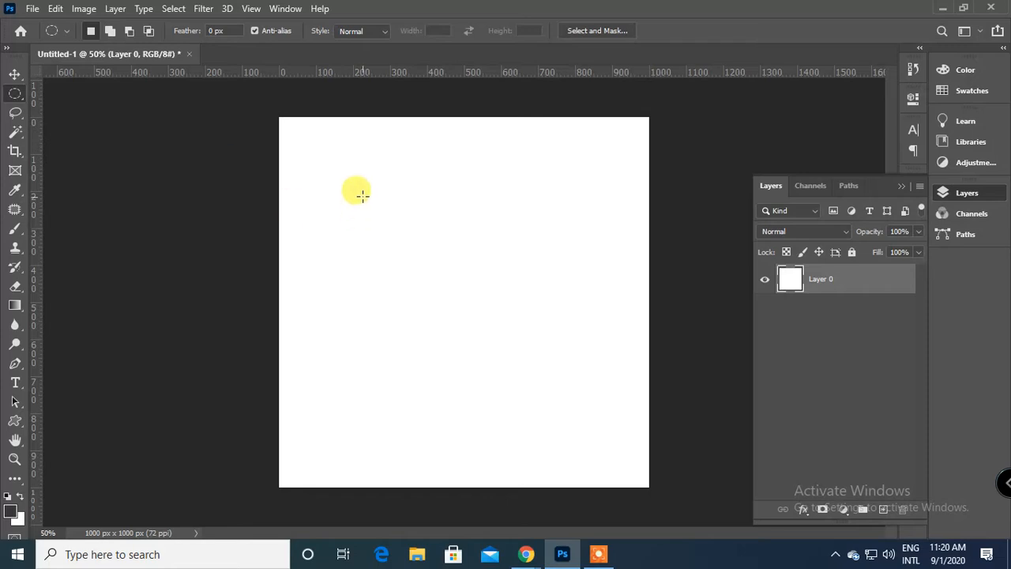
drag(356, 185, 498, 328)
click(598, 554)
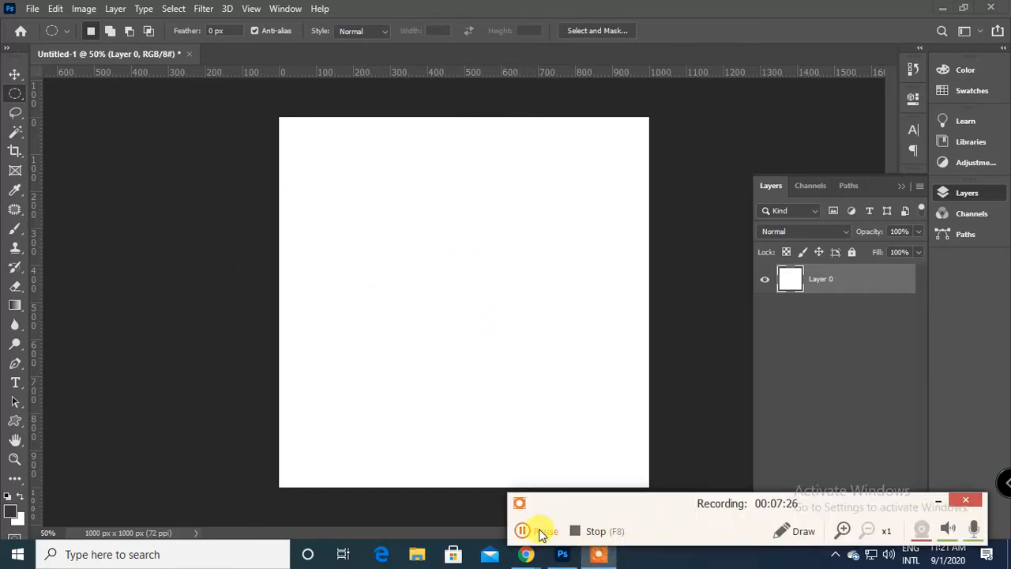
click(937, 501)
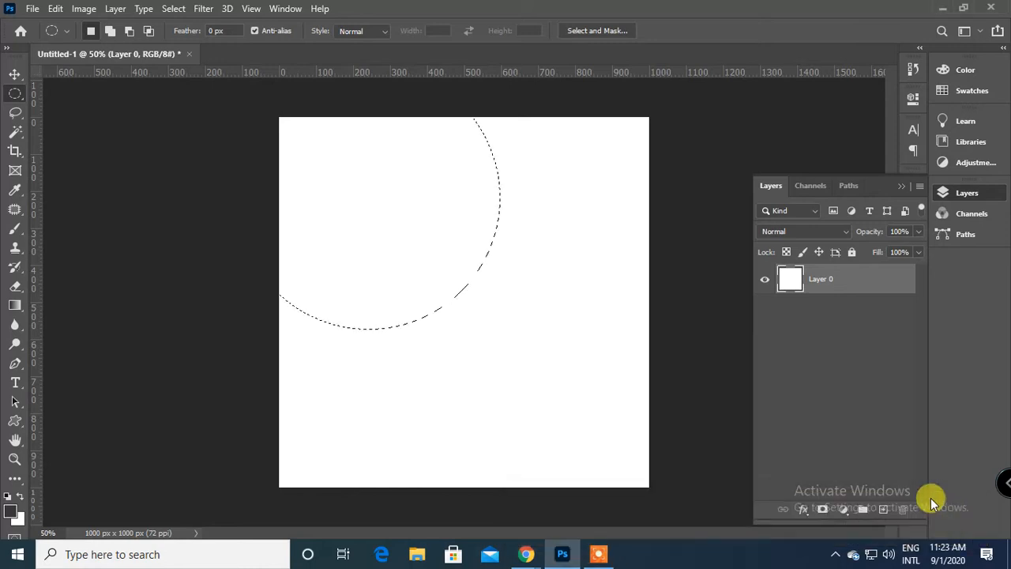
key(ctrl+d)
key(ctrl+minus)
key(ctrl+plus)
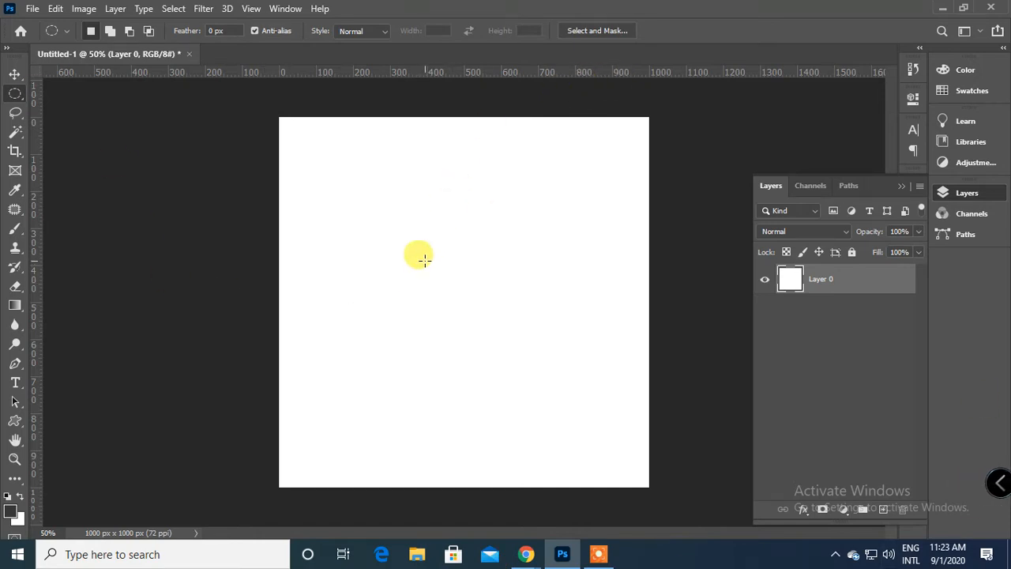
Draw a circular selection about 430 px in diameter left of the canvas centre, and deselect it.
drag(428, 277, 507, 395)
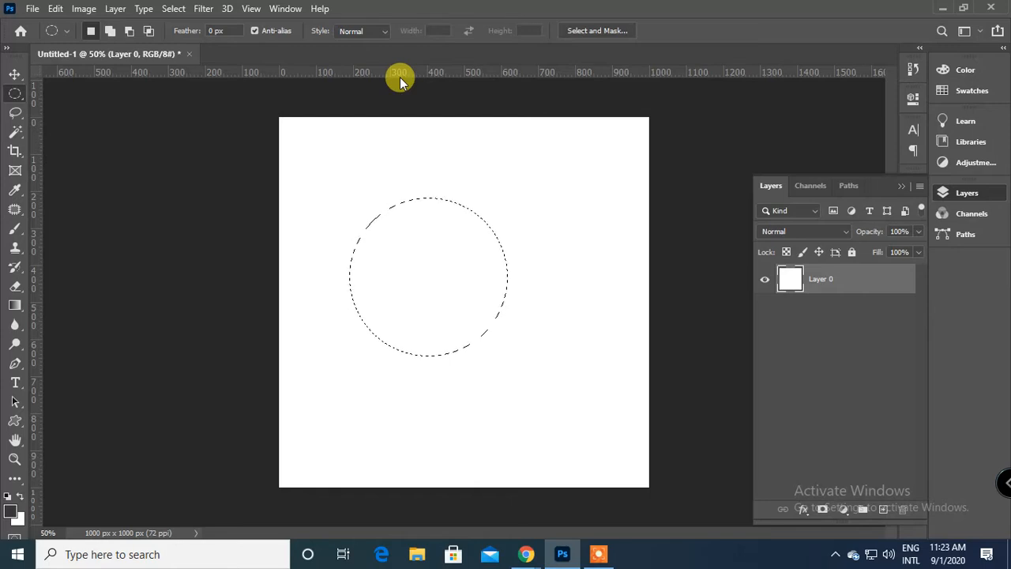
click(167, 8)
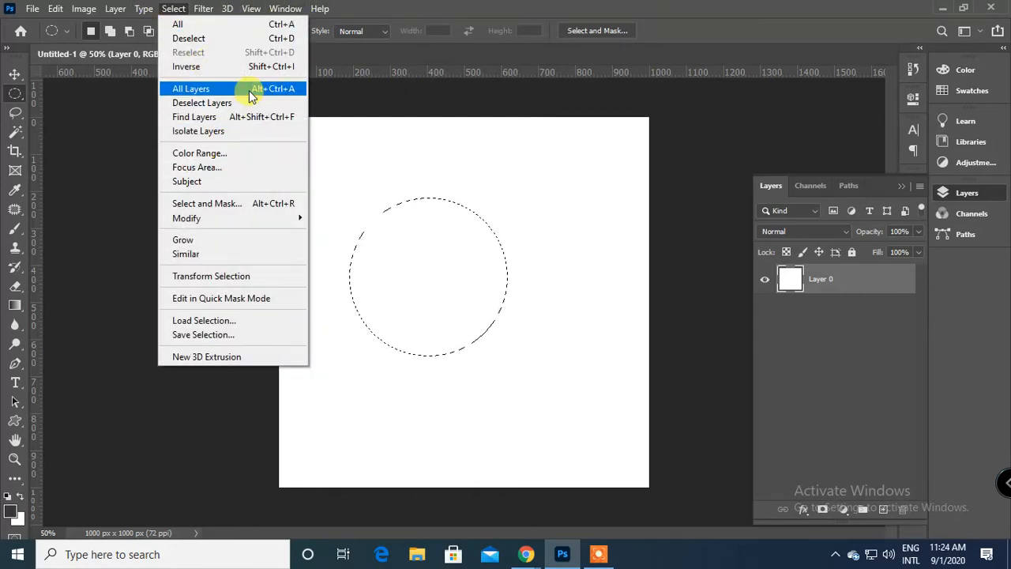
click(697, 221)
key(ctrl+d)
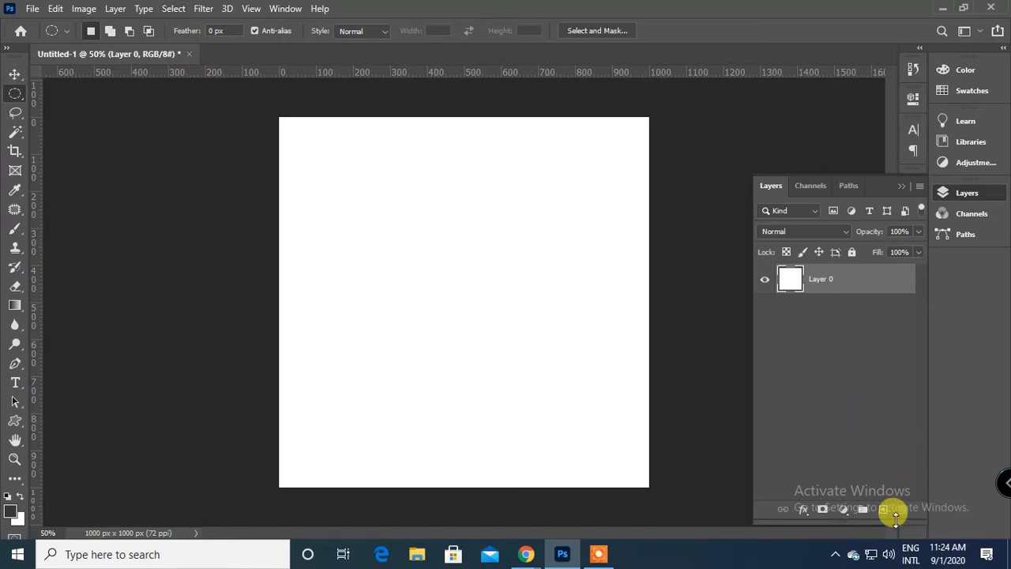
Add five new empty layers above Layer 0 and select all the layers at once.
click(882, 510)
click(883, 511)
click(883, 511)
click(883, 510)
click(882, 510)
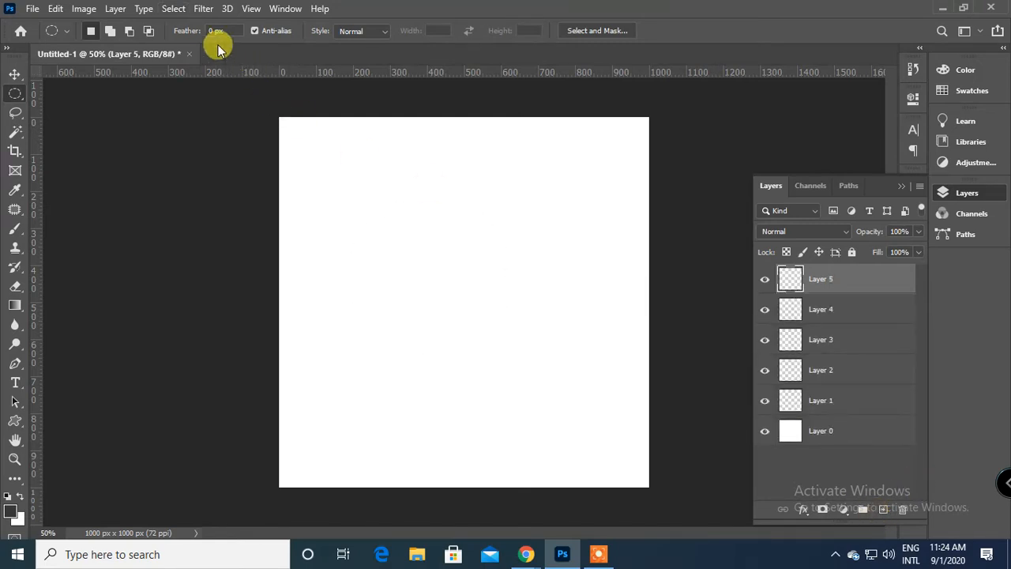
click(169, 10)
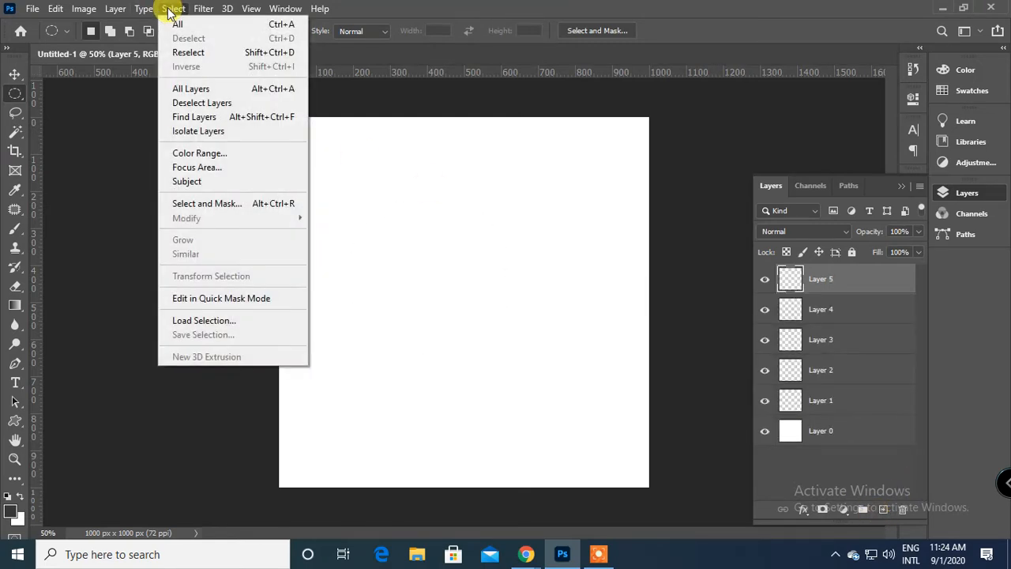
click(213, 88)
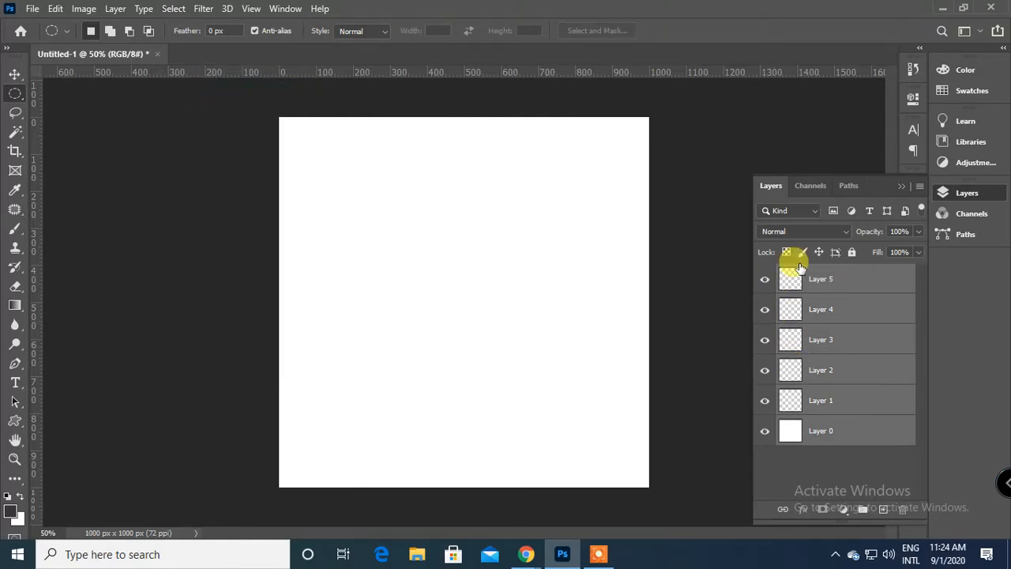
Select the continuous range of layers from Layer 5 down to Layer 3.
click(804, 188)
click(771, 186)
click(849, 309)
click(845, 278)
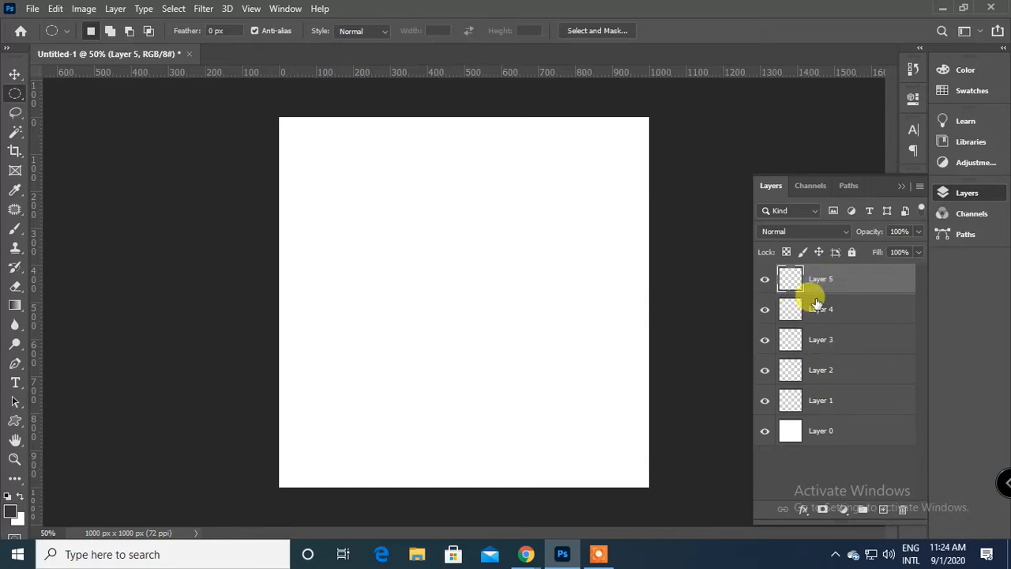
shift+click(831, 342)
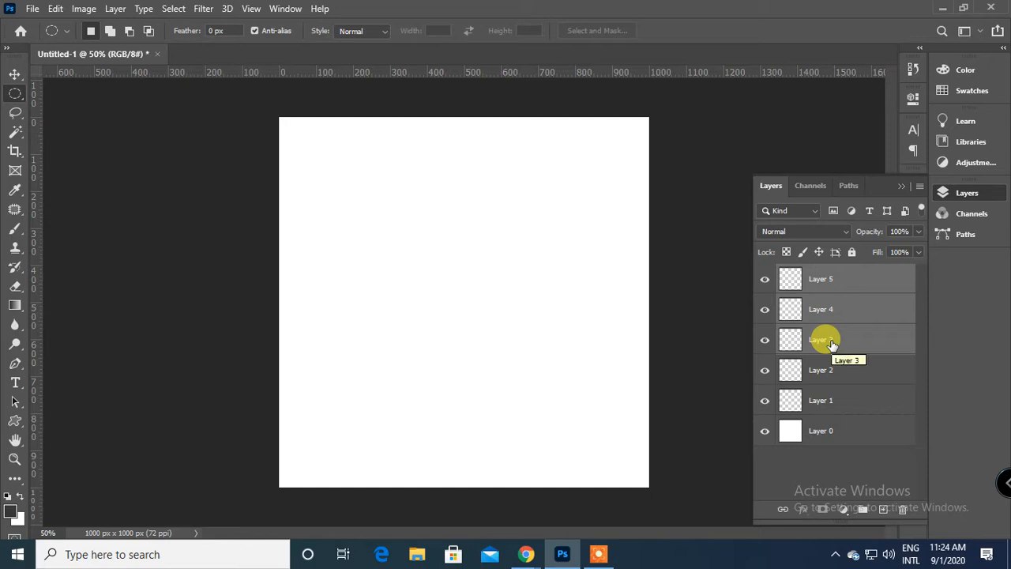
Replace the range with a non-adjacent selection of Layer 5, Layer 3 and Layer 1.
click(838, 401)
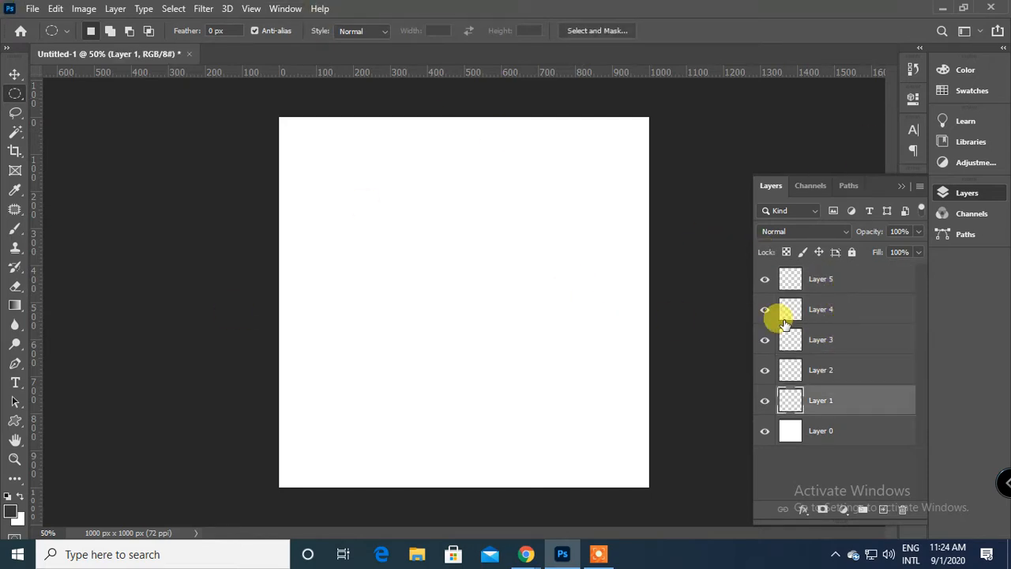
click(835, 283)
ctrl+click(837, 340)
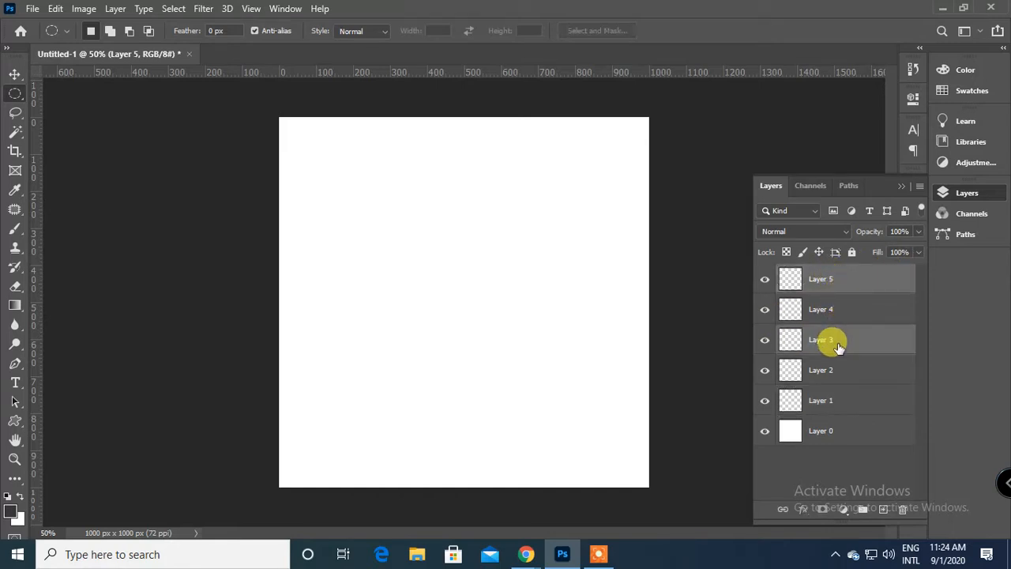
ctrl+click(869, 399)
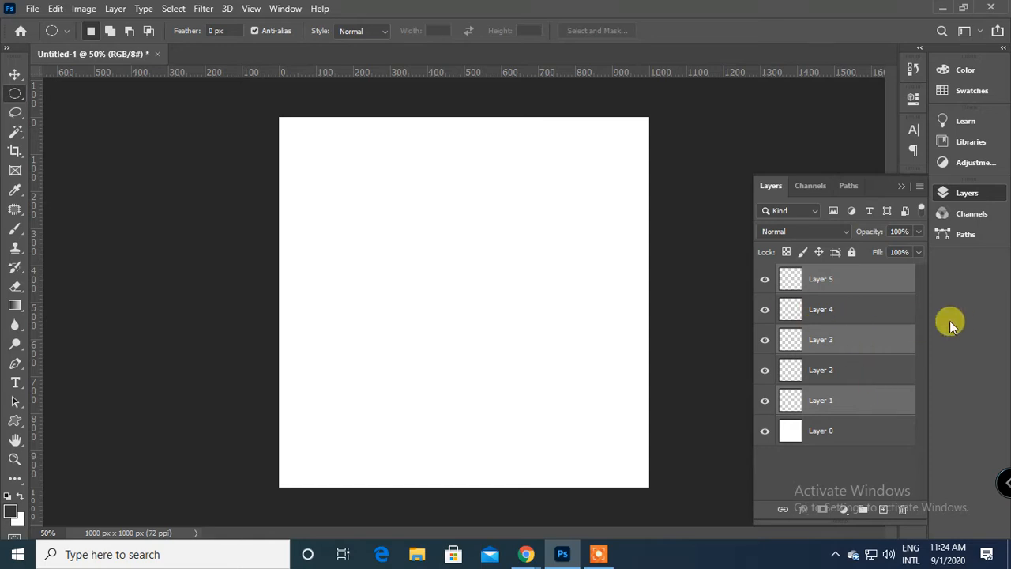
Select Layers 4, 5, 3 and 1 individually, and select the continuous range from Layer 3 to Layer 1.
click(861, 310)
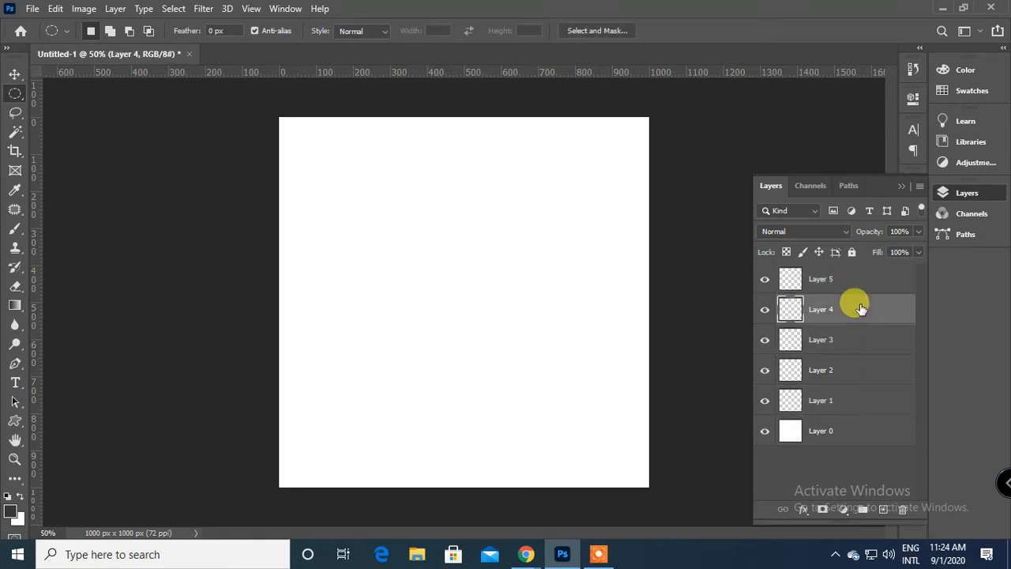
click(841, 287)
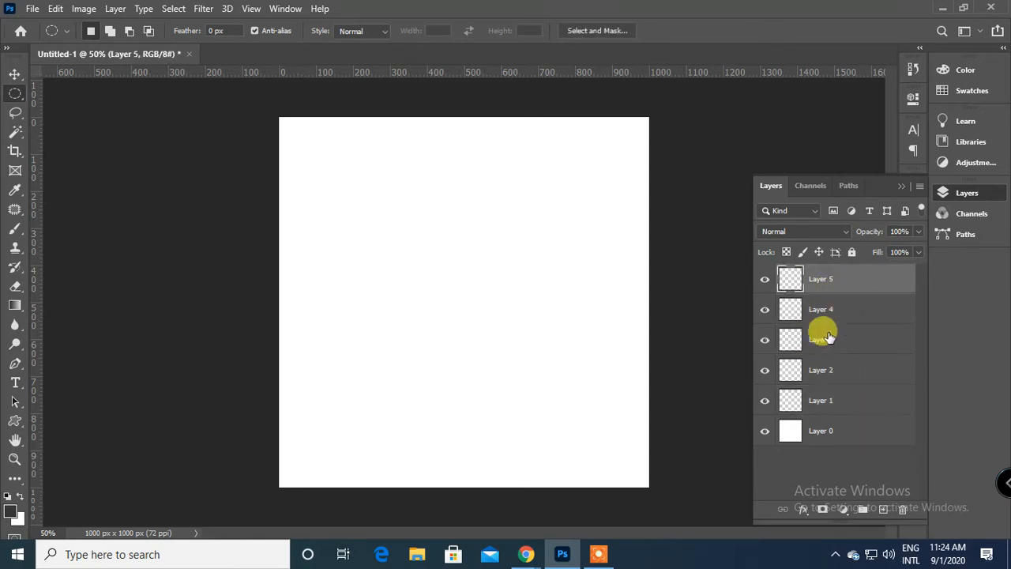
click(824, 342)
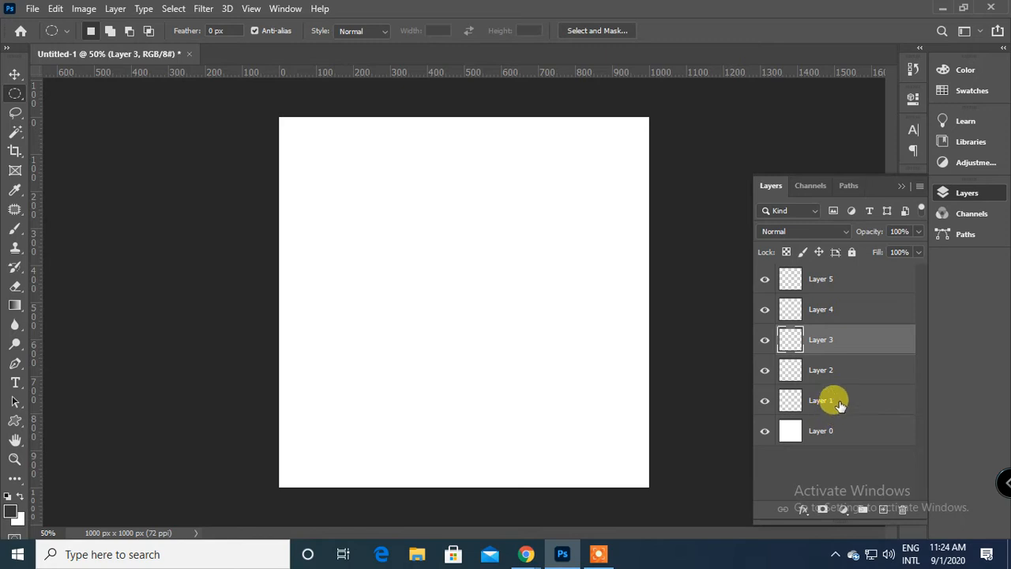
click(839, 404)
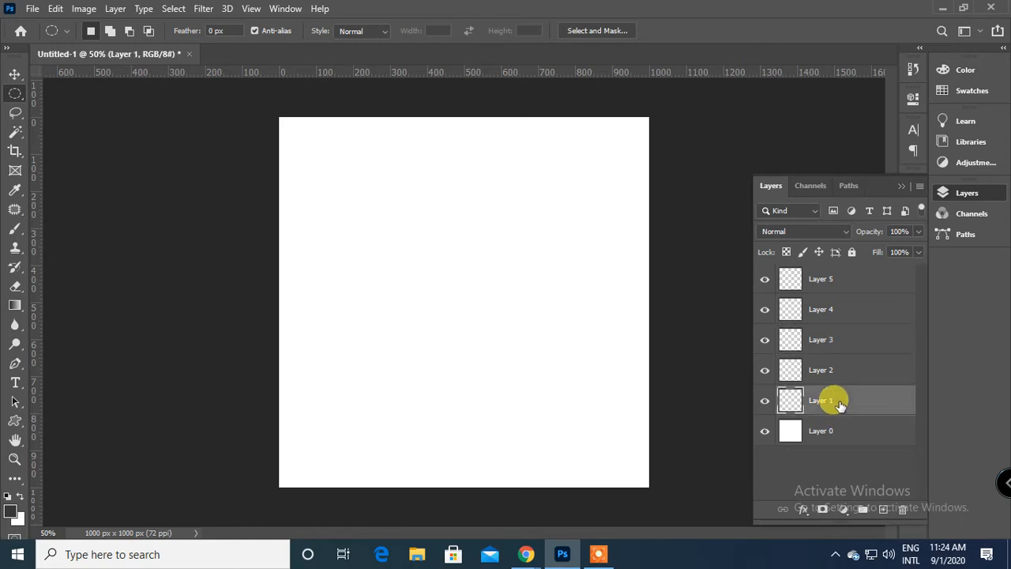
click(828, 341)
click(837, 401)
click(834, 341)
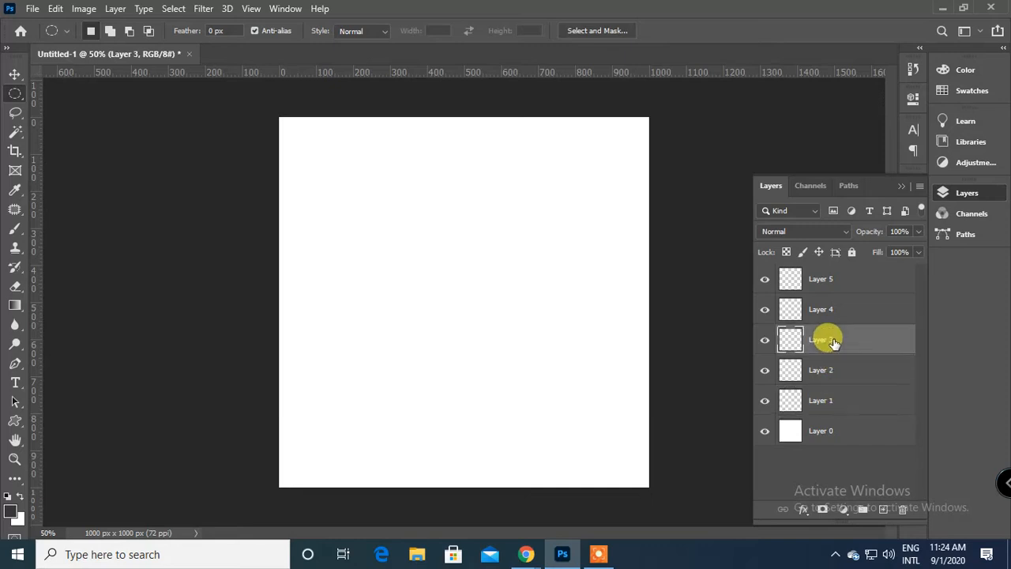
shift+click(838, 403)
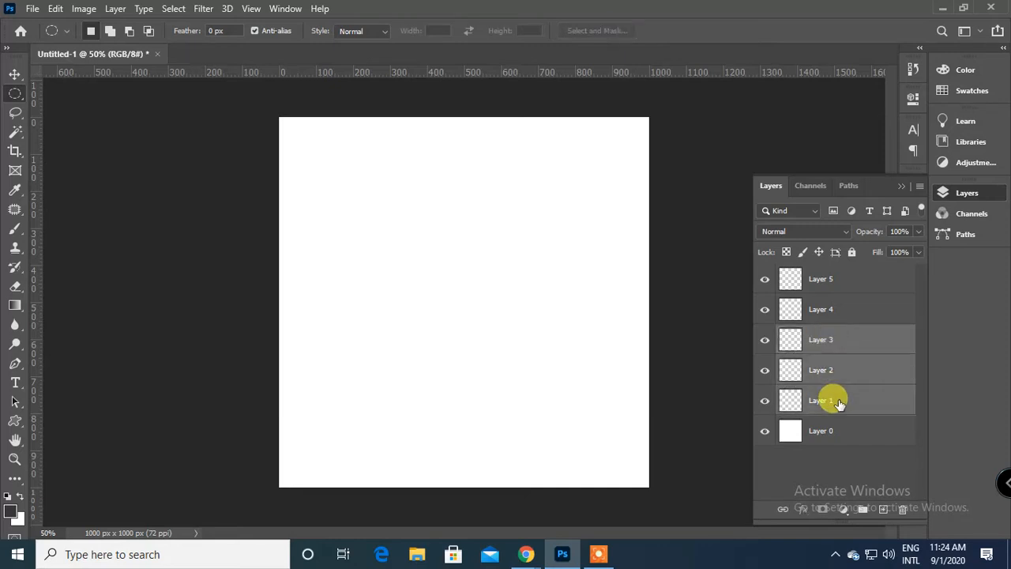
Select the non-adjacent Layer 2 and Layer 4 together, select Layers 3 and 4, and reduce the selection to Layer 2.
click(857, 370)
ctrl+click(850, 307)
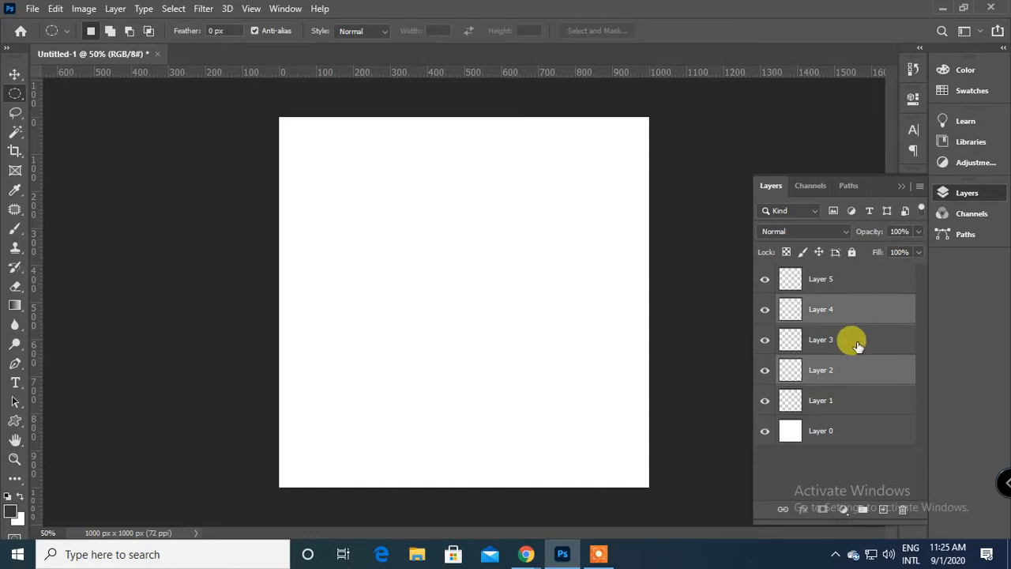
ctrl+click(858, 345)
ctrl+click(867, 383)
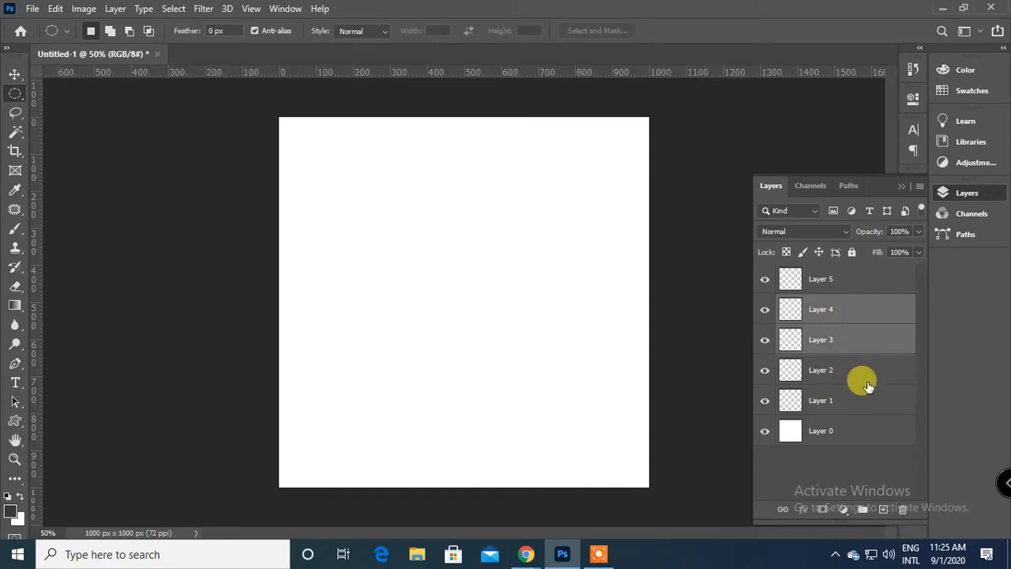
click(860, 313)
click(860, 366)
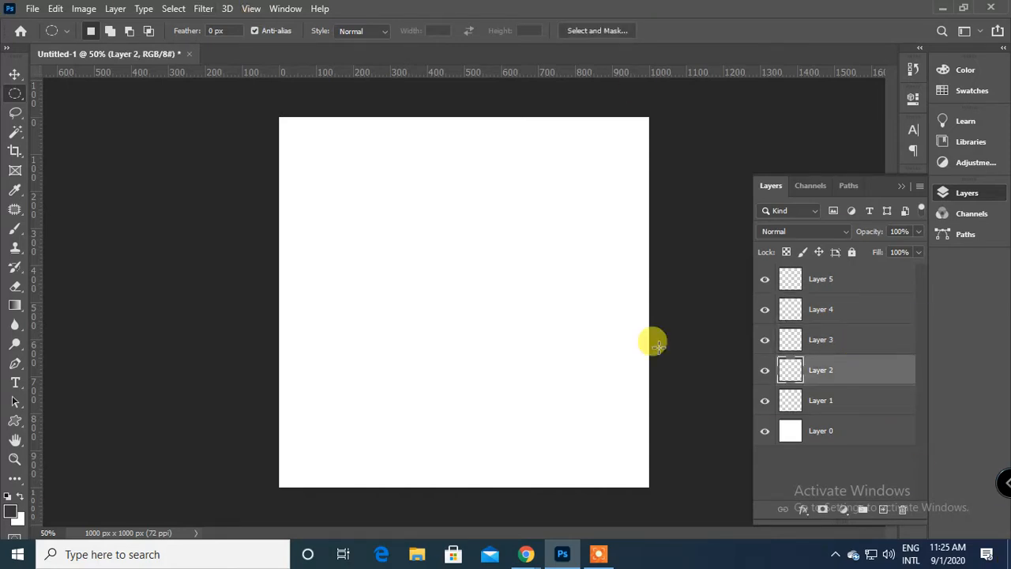
Switch to Google Meet, admit the waiting participant, and return to Photoshop.
click(529, 558)
click(632, 347)
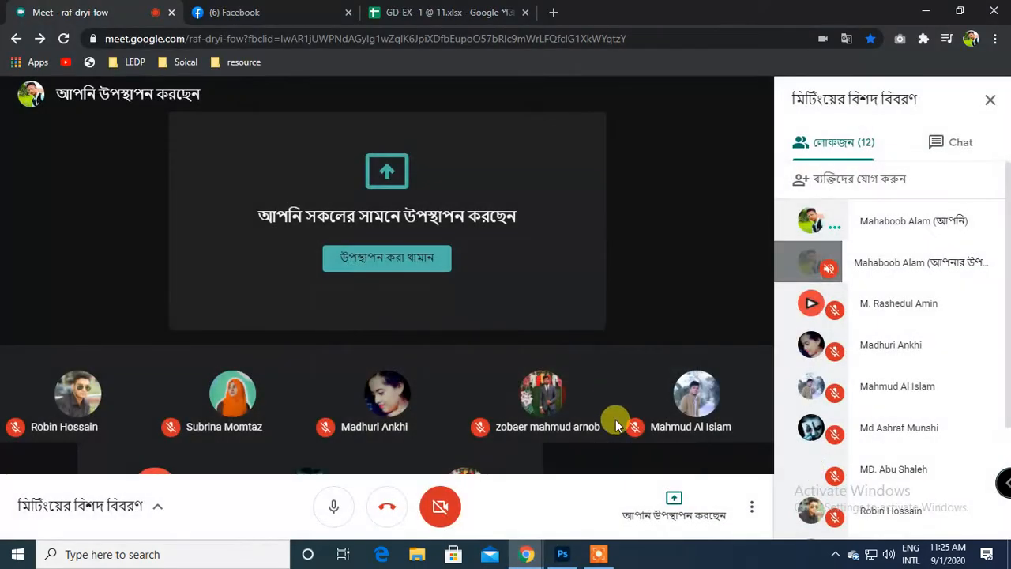
click(562, 556)
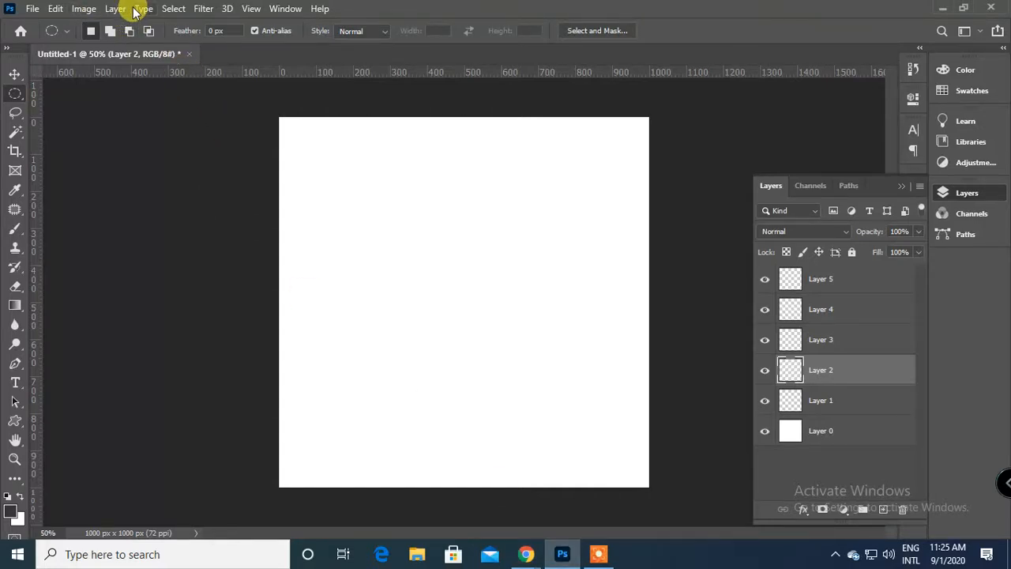
Filter the layers by name with Find Layers, and apply Isolate Layers to show only Layer 0.
click(173, 9)
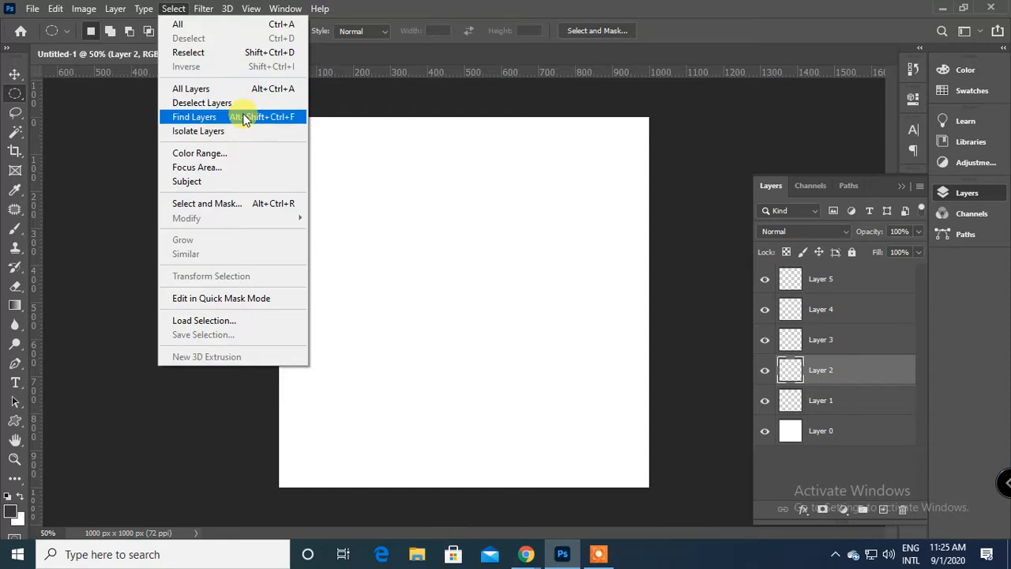
click(243, 118)
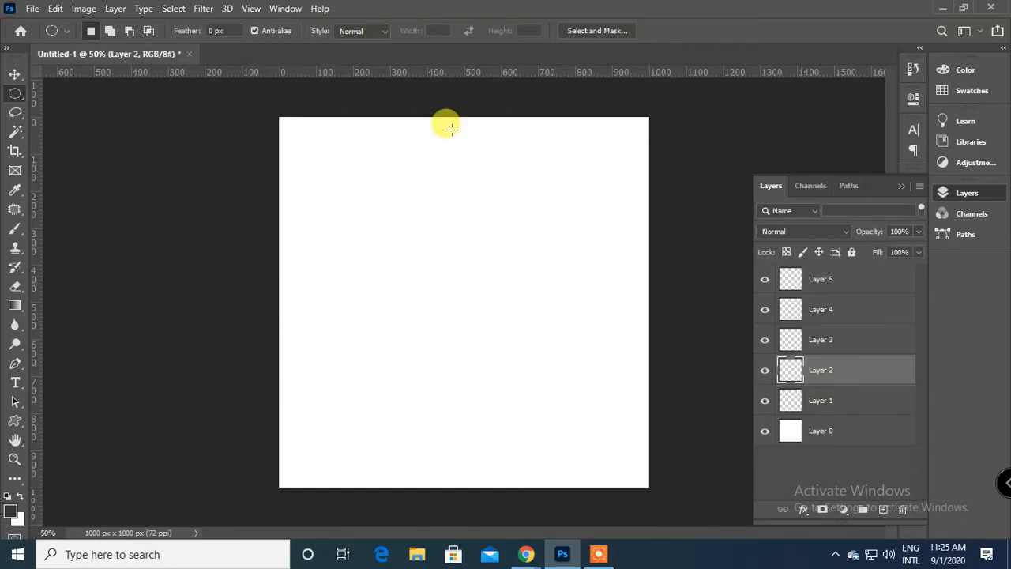
click(171, 9)
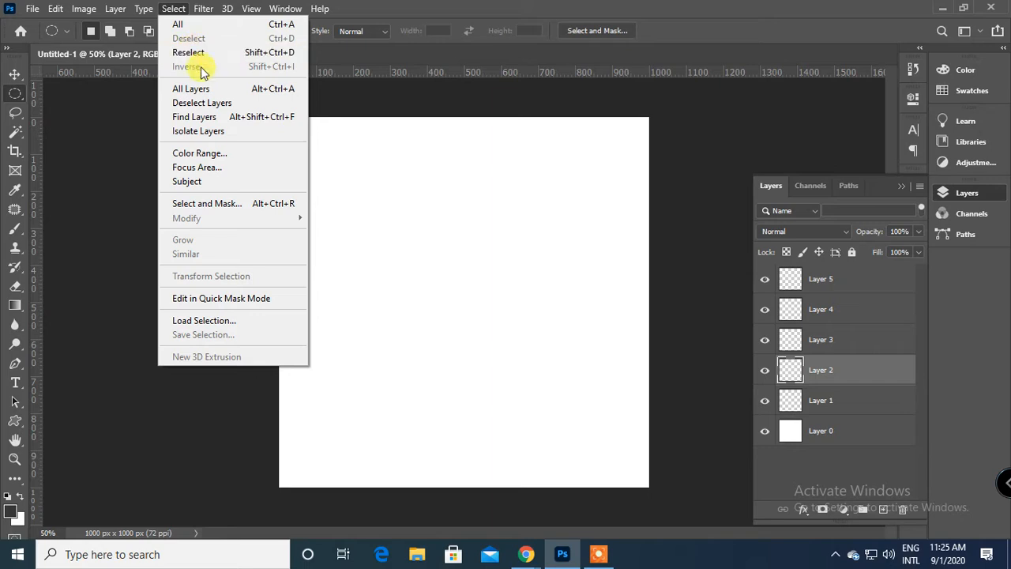
click(198, 131)
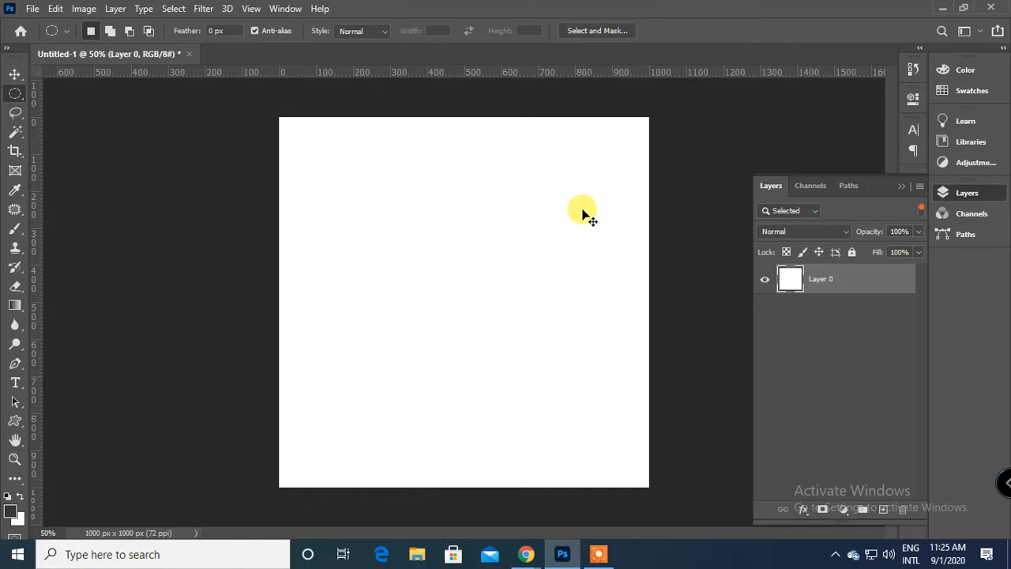
click(582, 213)
Turn off Isolate Layers.
click(173, 8)
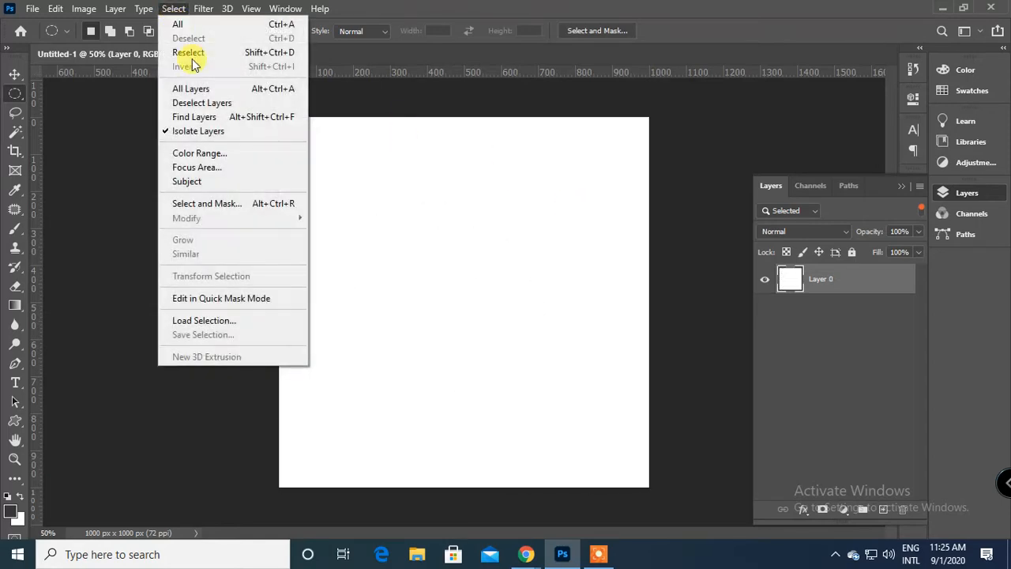
click(220, 131)
click(173, 9)
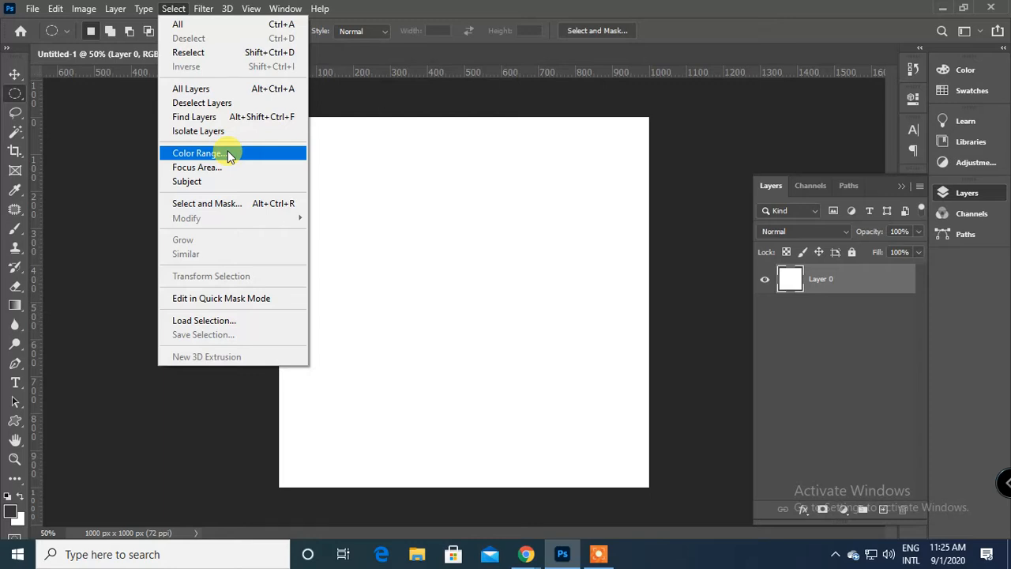
click(489, 232)
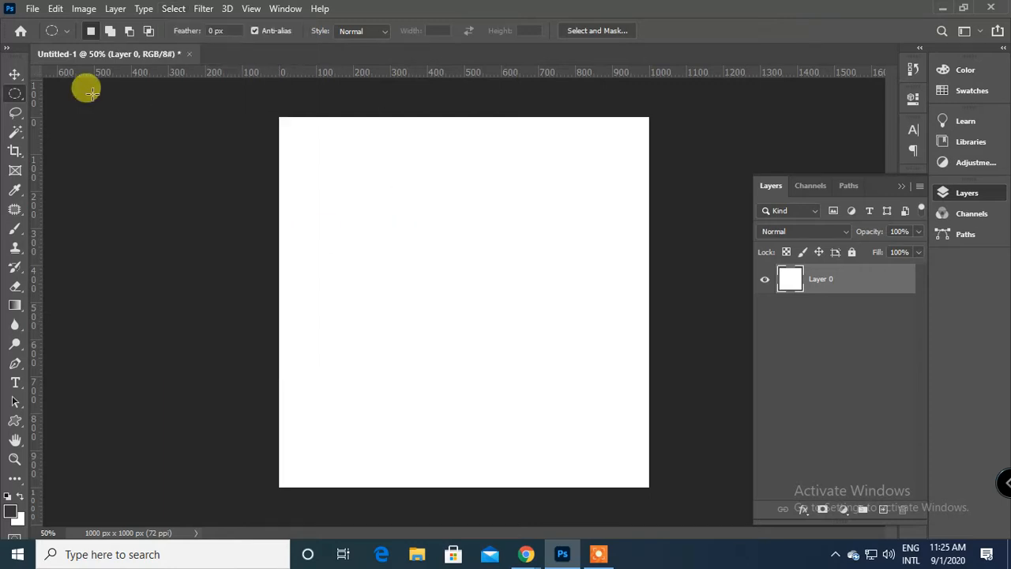
Open the Image Preview picture from the Desktop folder.
click(35, 8)
click(41, 35)
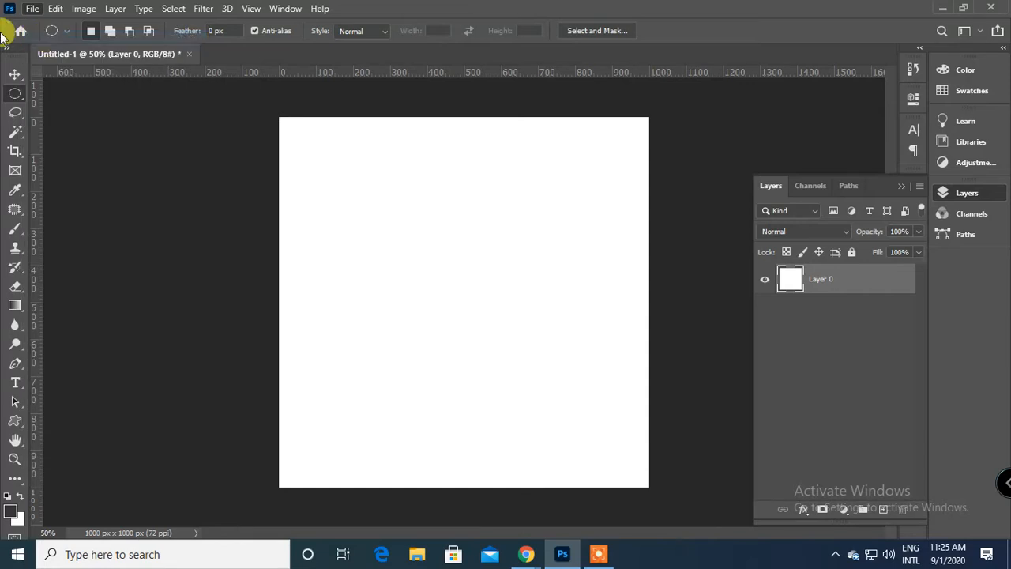
click(251, 123)
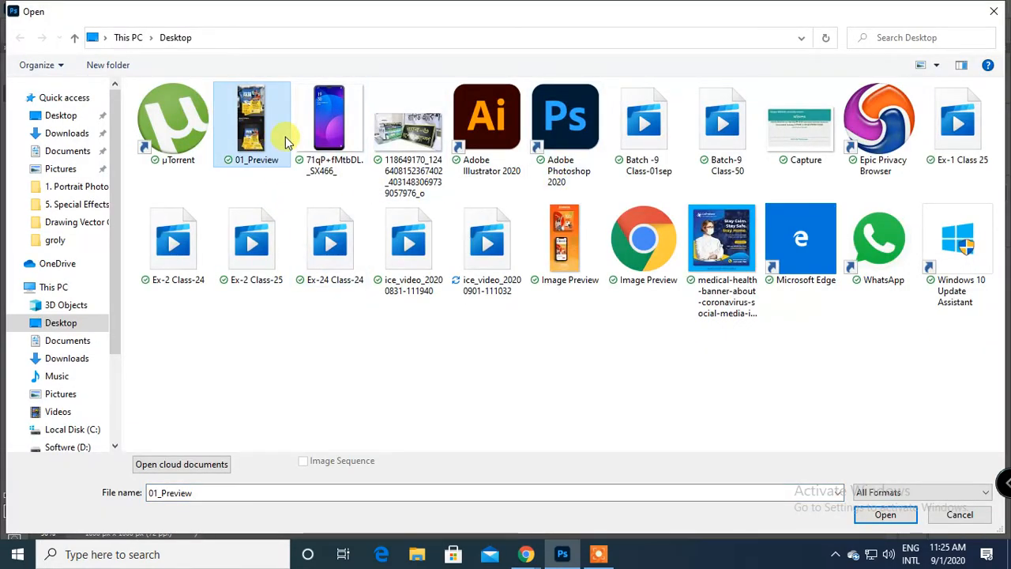
click(578, 240)
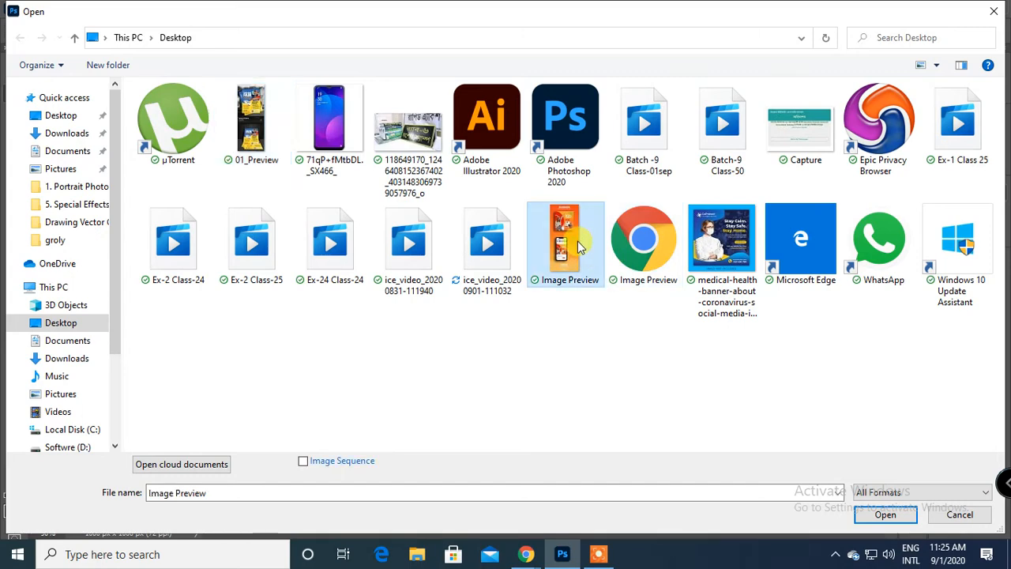
click(882, 515)
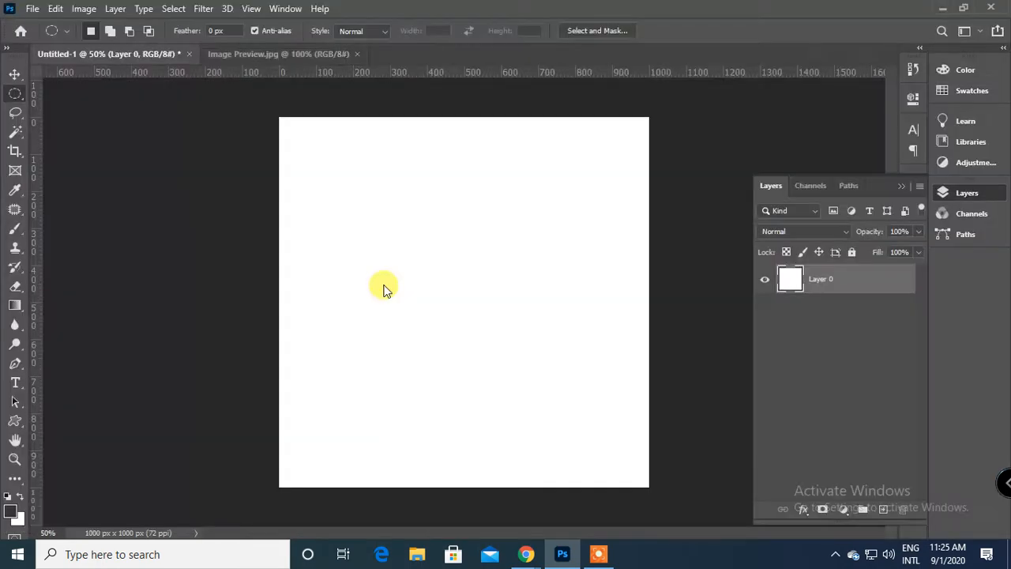
Outline the phone mockup in the lower part of the image with a closed Polygonal Lasso selection.
scroll(500, 293, up, 4)
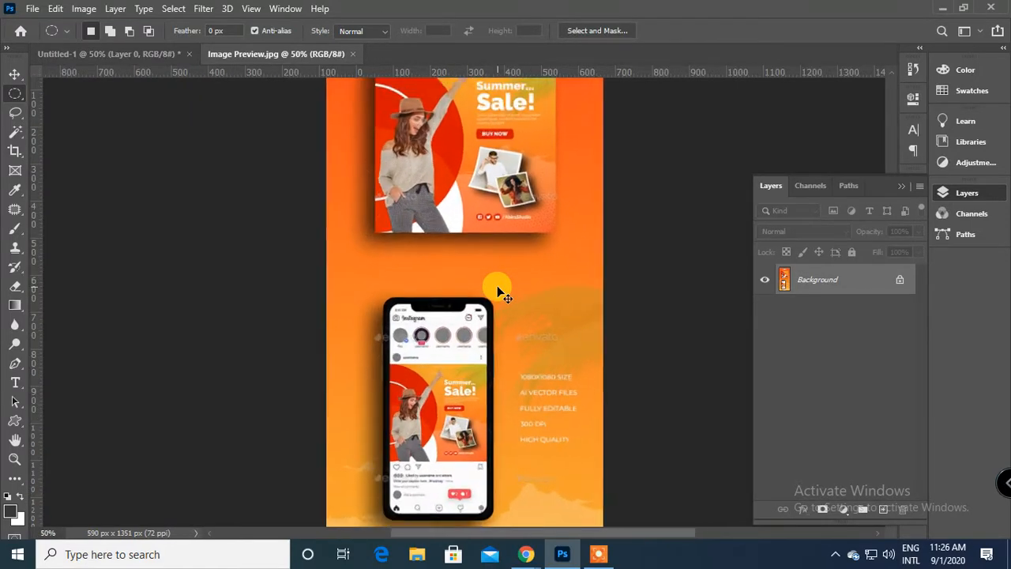
drag(498, 285, 476, 197)
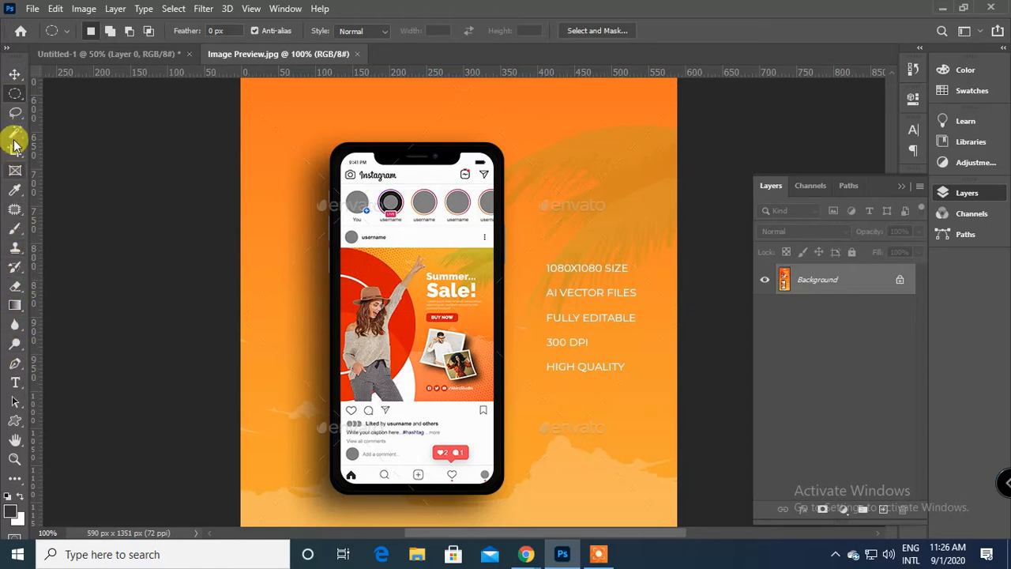
click(17, 113)
click(15, 113)
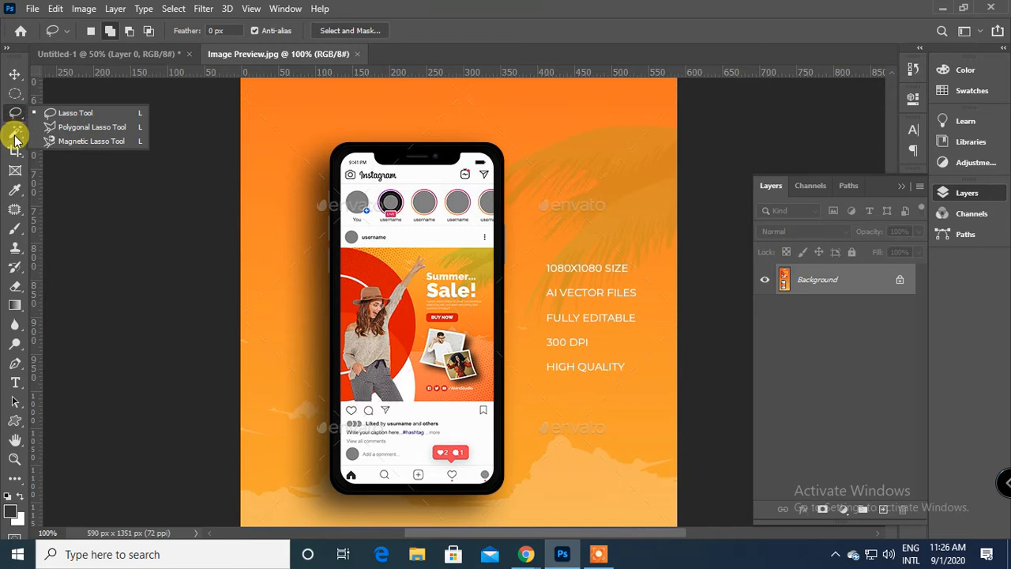
click(88, 127)
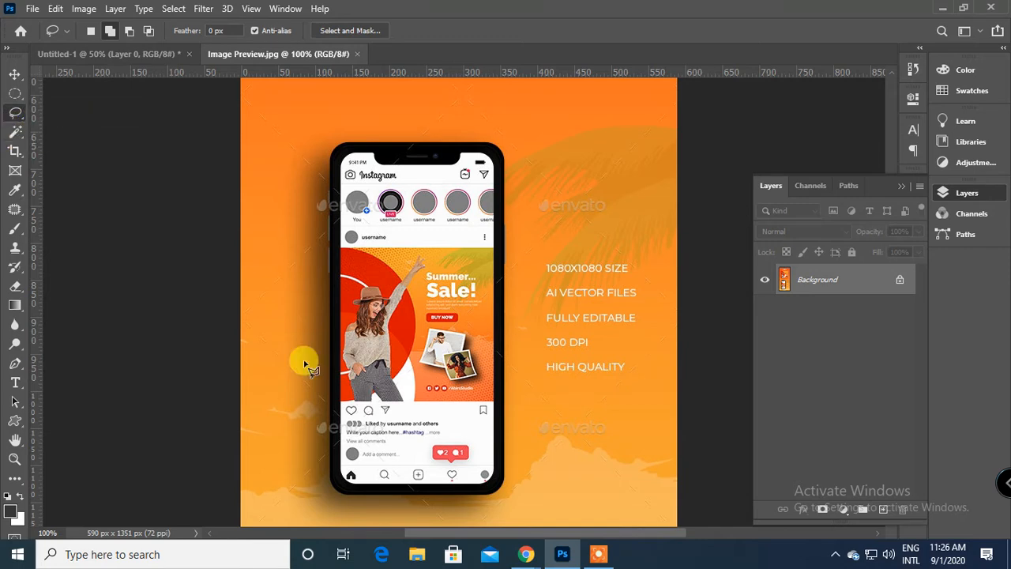
click(333, 485)
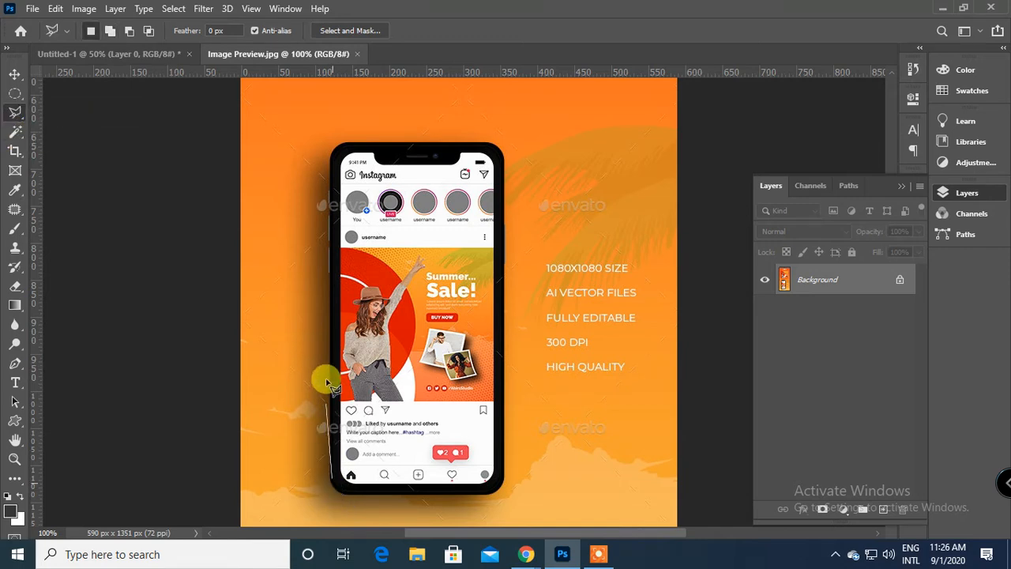
click(342, 148)
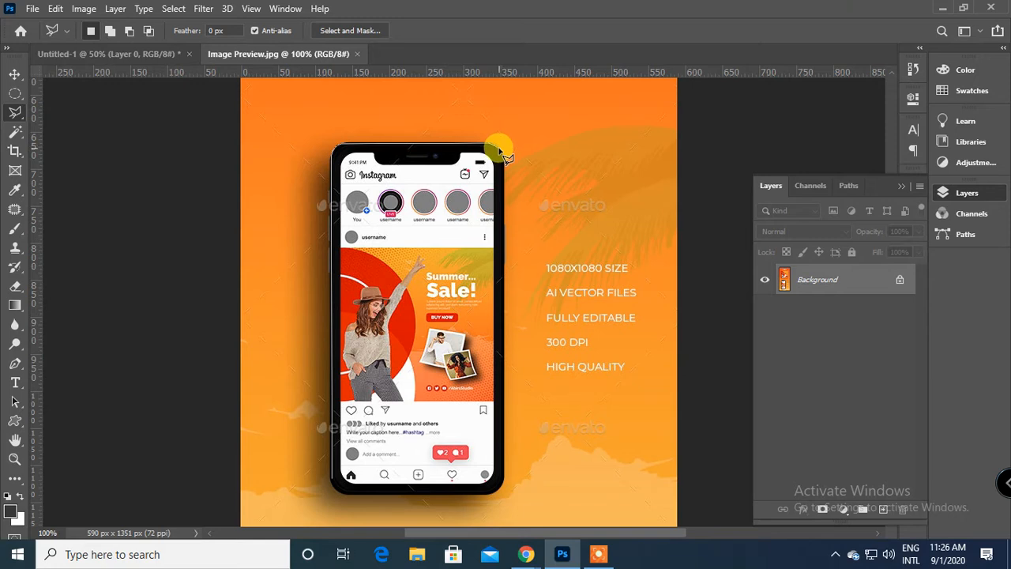
click(504, 160)
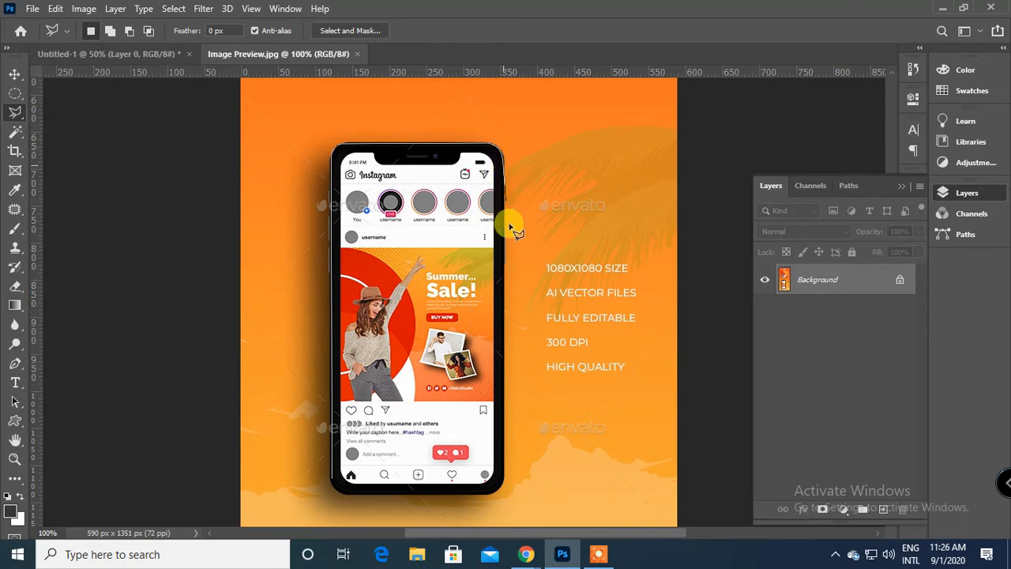
click(493, 495)
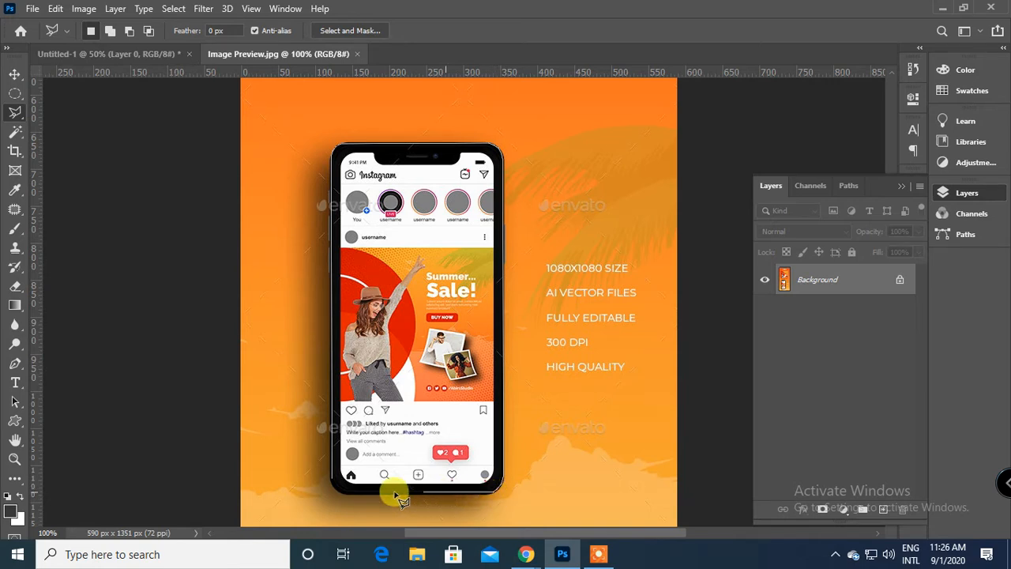
click(340, 487)
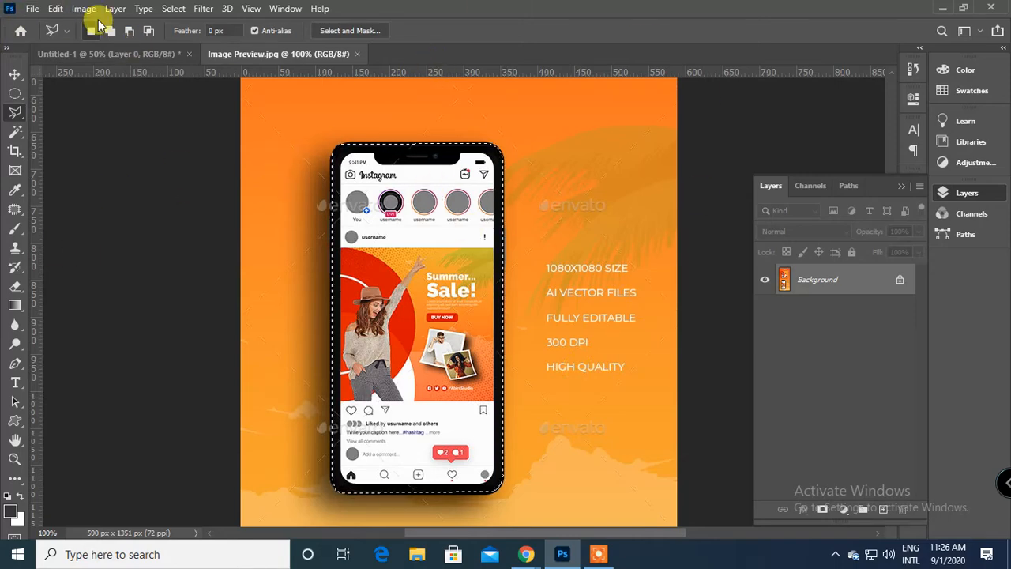
Try to turn the phone selection into a border 10 pixels wide.
click(173, 9)
mouse_move(186, 225)
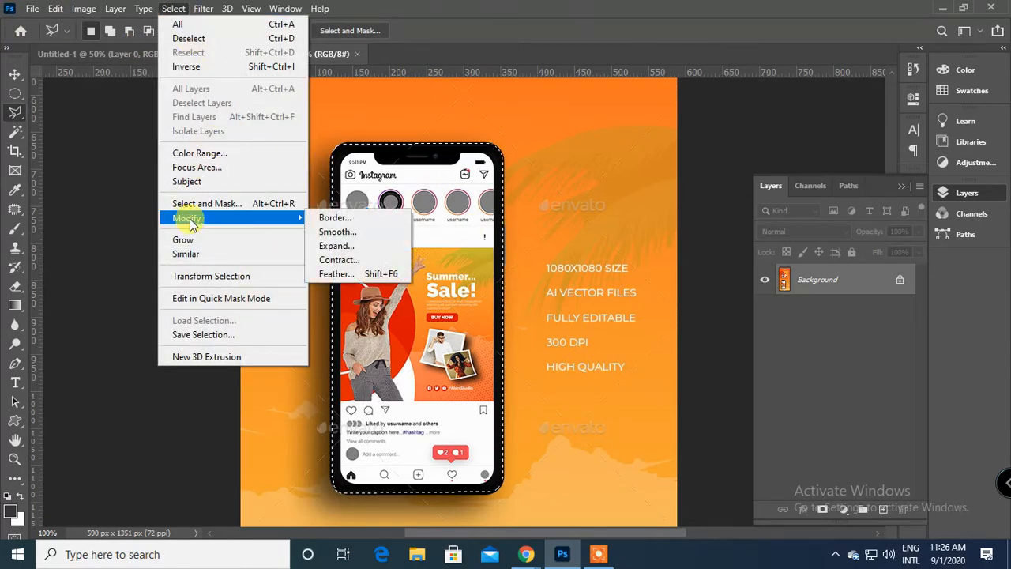
click(375, 220)
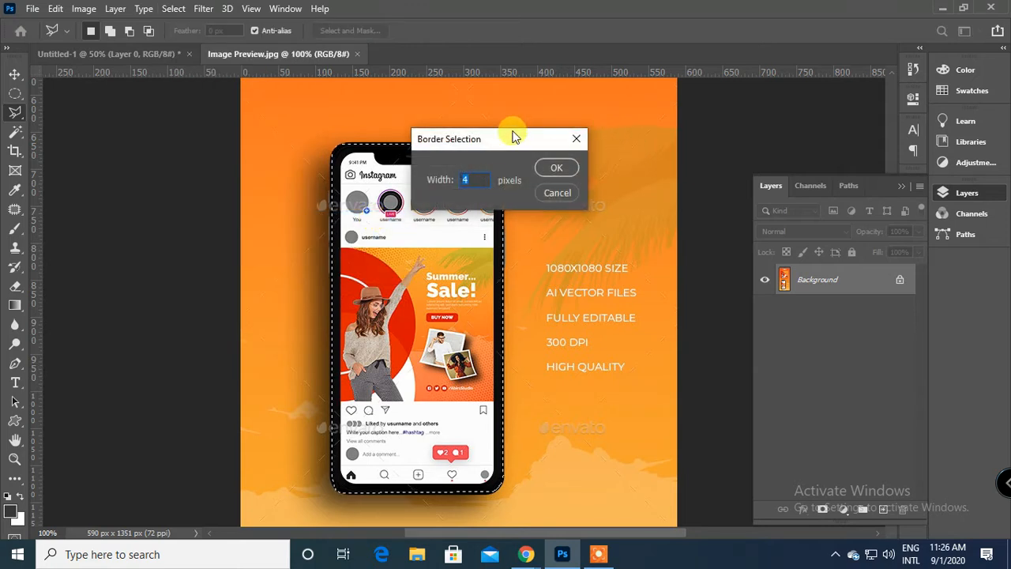
drag(514, 135, 738, 154)
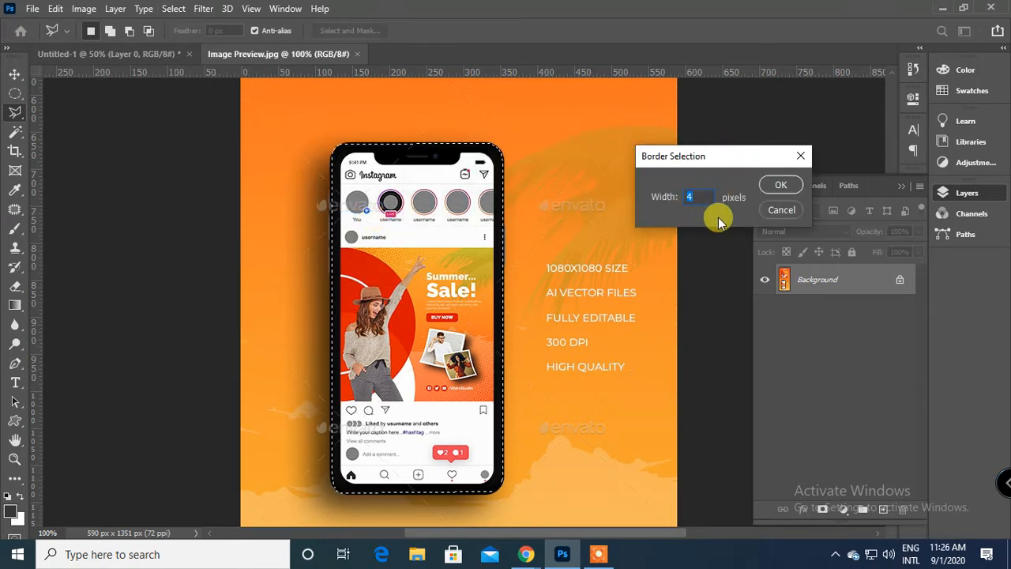
text(10)
key(Return)
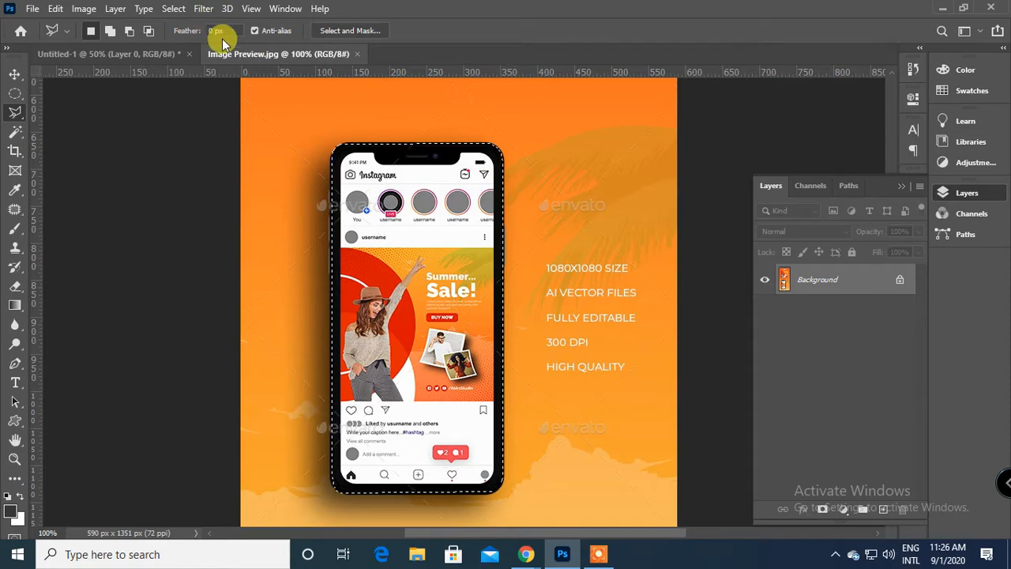
Switch to the Google Meet call in Chrome, admit the waiting participant and return to Photoshop.
click(526, 553)
click(437, 505)
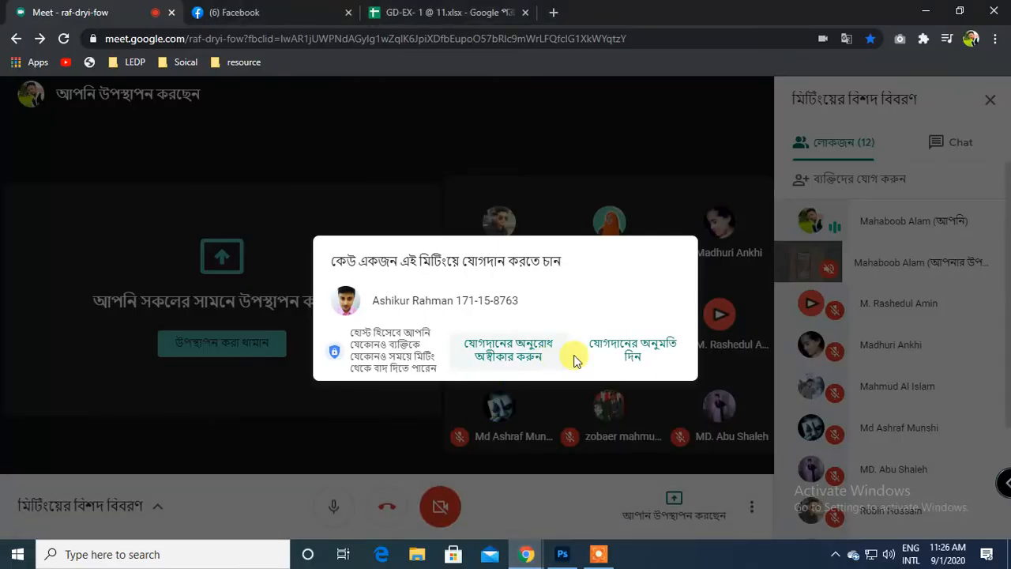
click(655, 357)
key(alt+Tab)
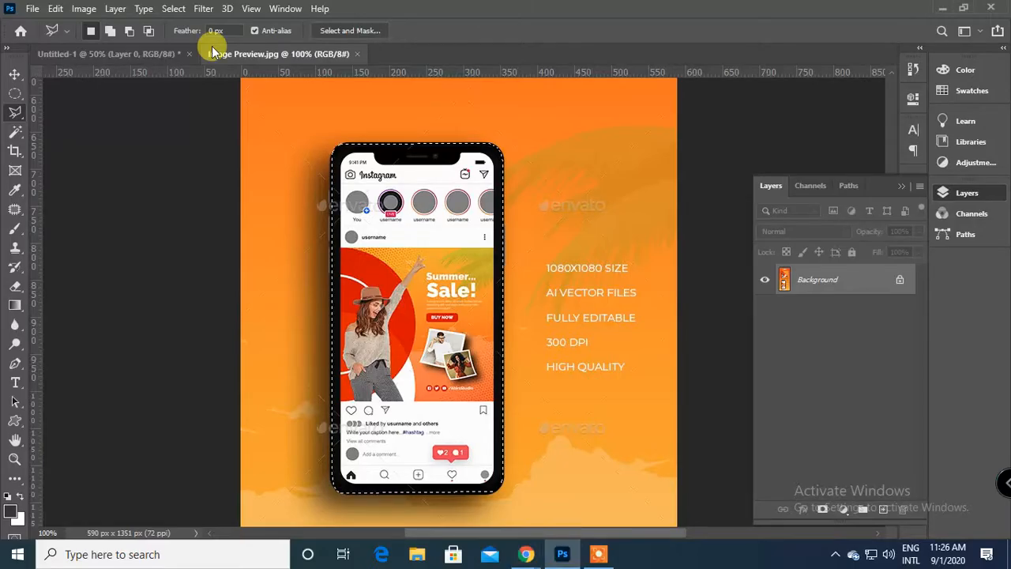
Try to contract the phone selection by 10 pixels.
click(175, 9)
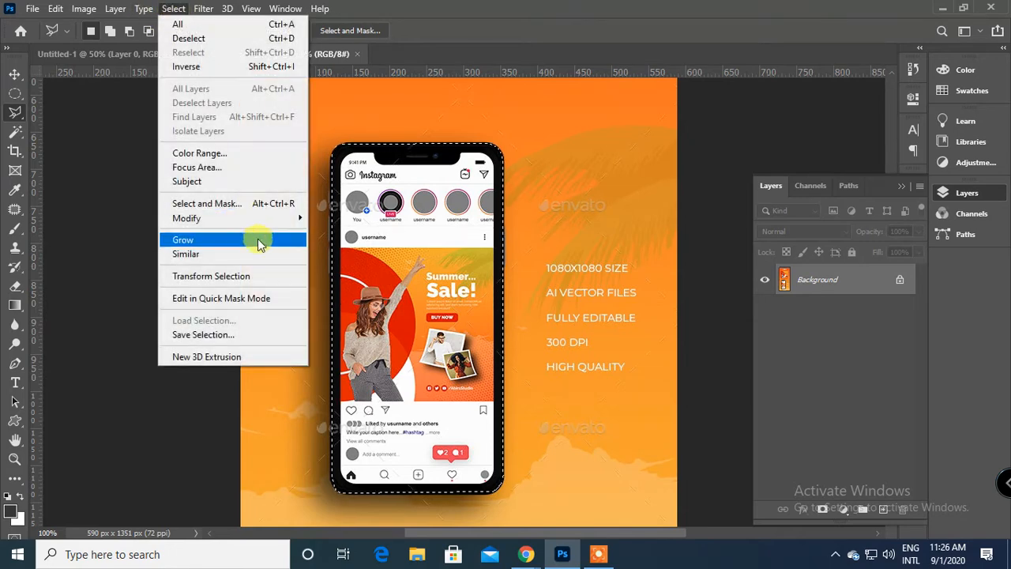
mouse_move(264, 219)
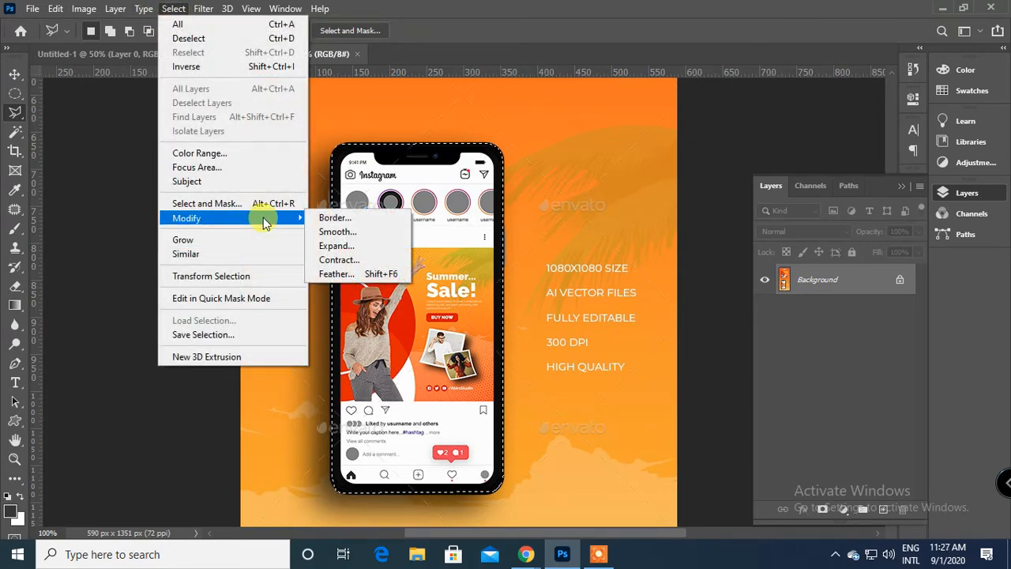
click(362, 263)
drag(472, 141, 670, 190)
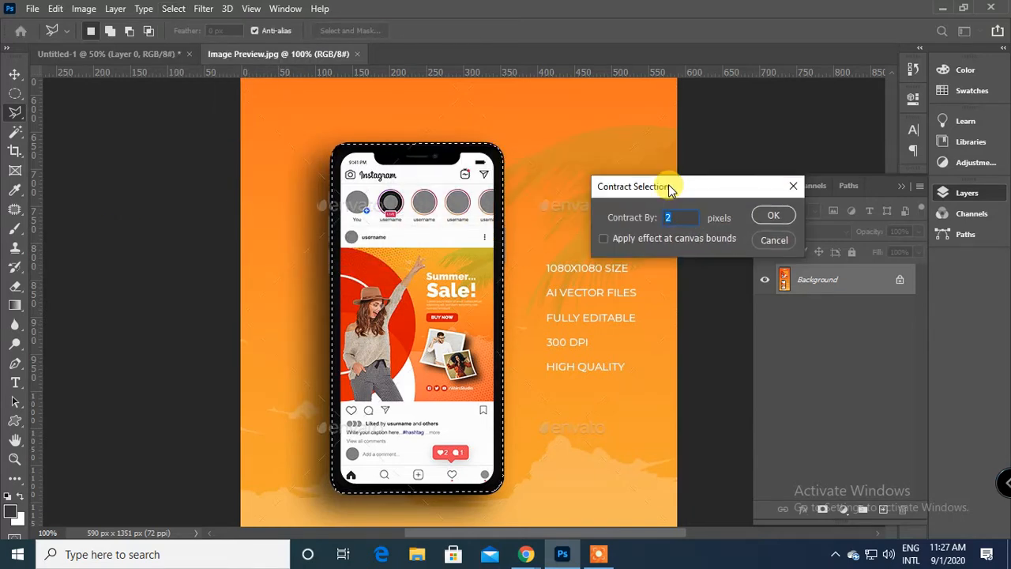
text(10)
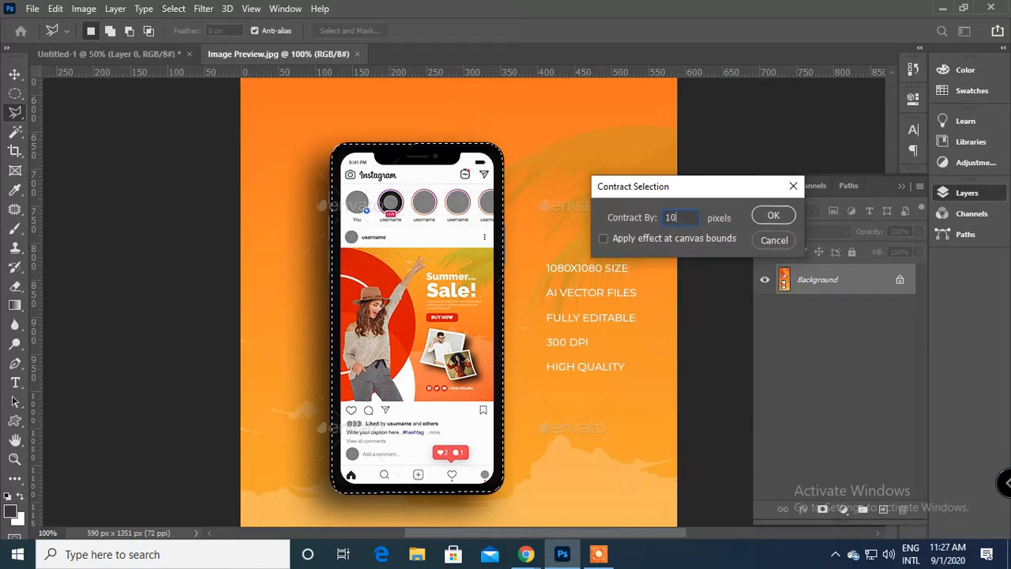
click(775, 214)
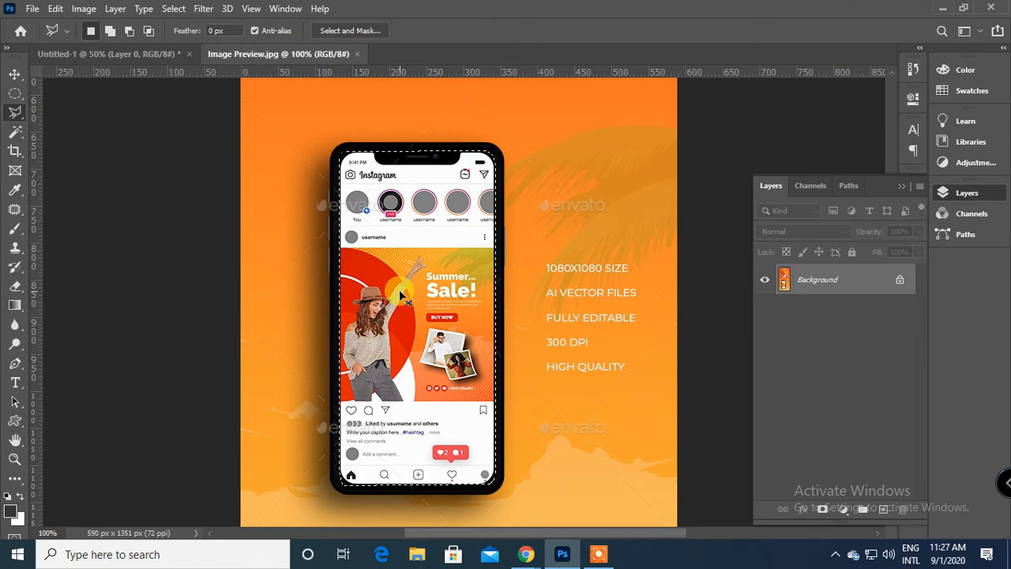
key(ctrl+z)
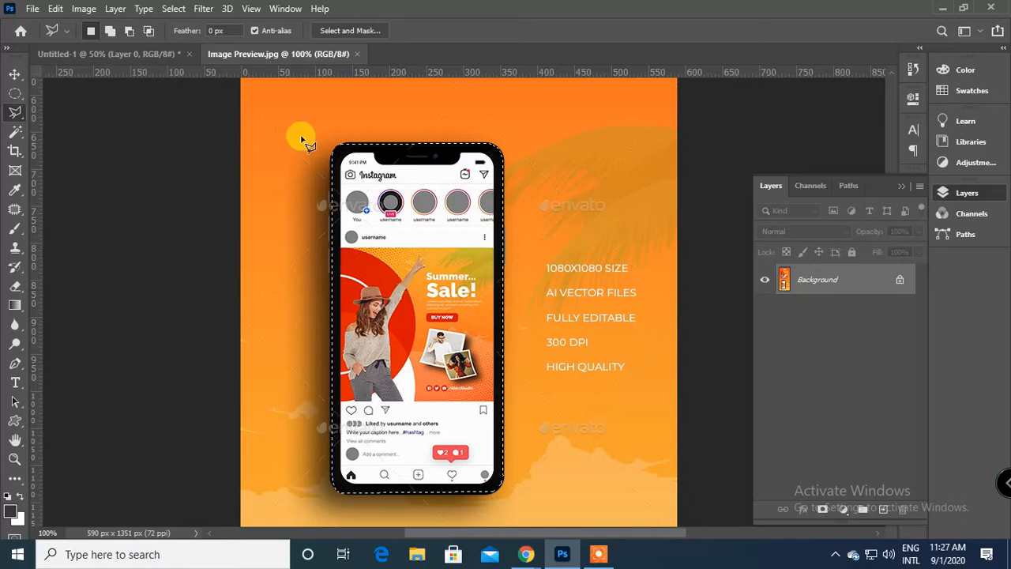
Expand the phone selection by 10 pixels.
click(176, 9)
mouse_move(249, 217)
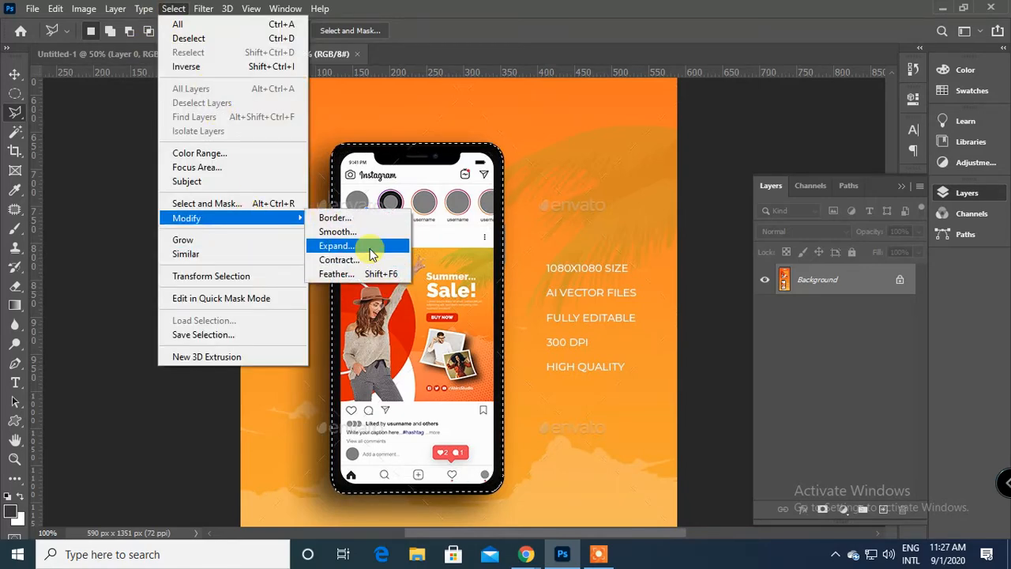
click(372, 253)
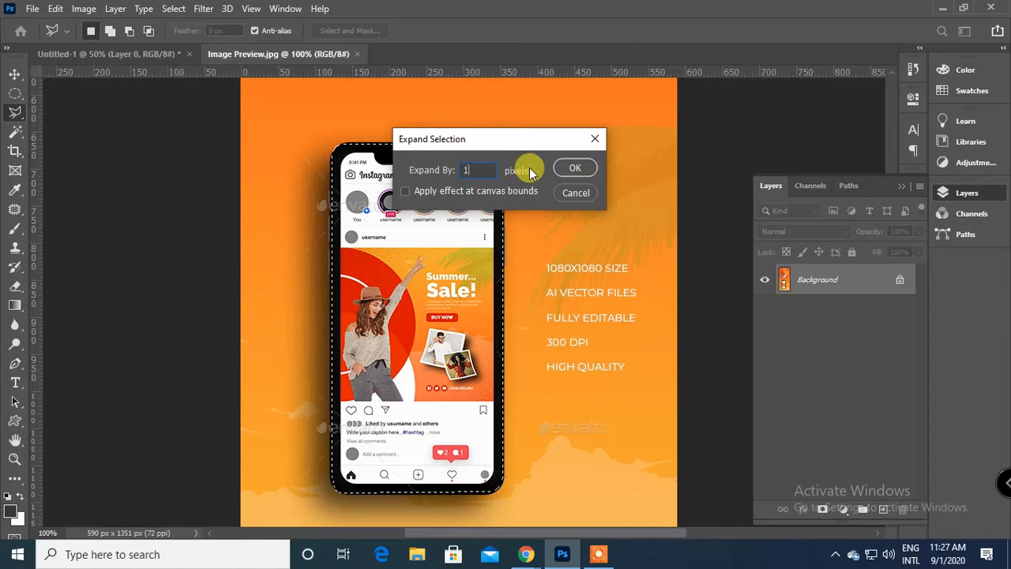
text(0)
key(Return)
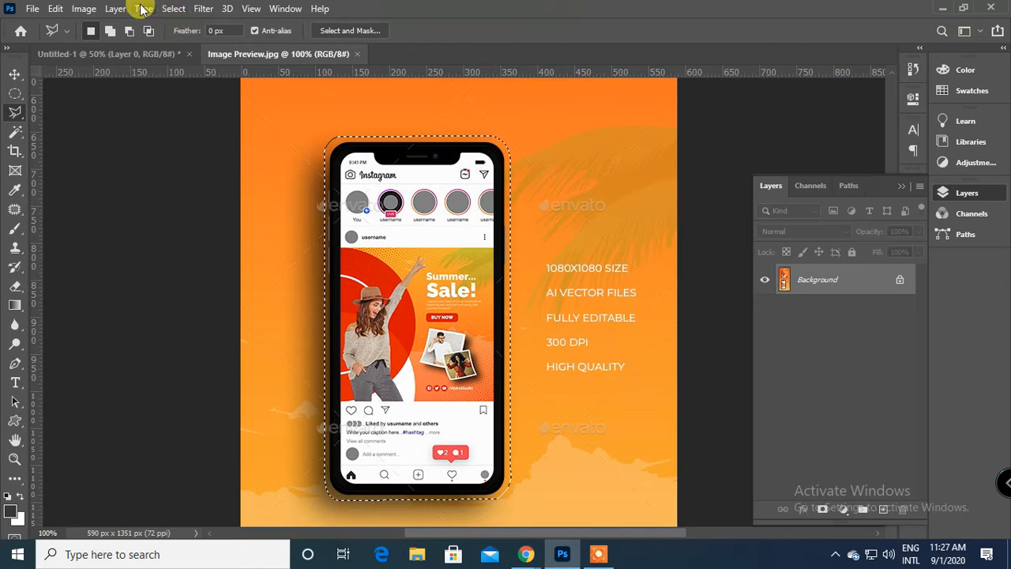
Contract the expanded phone selection by 10 pixels.
click(173, 8)
mouse_move(291, 217)
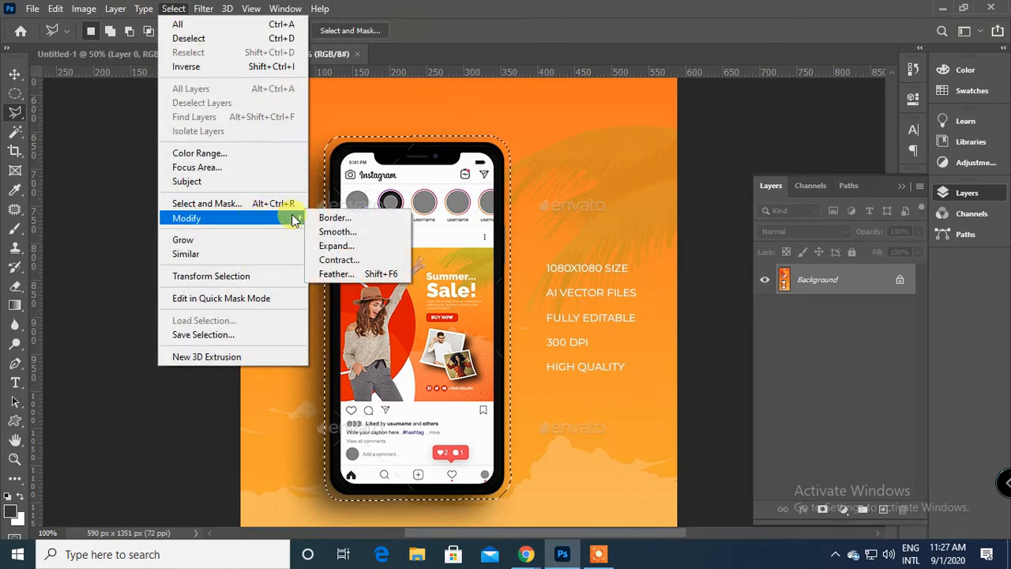
click(379, 259)
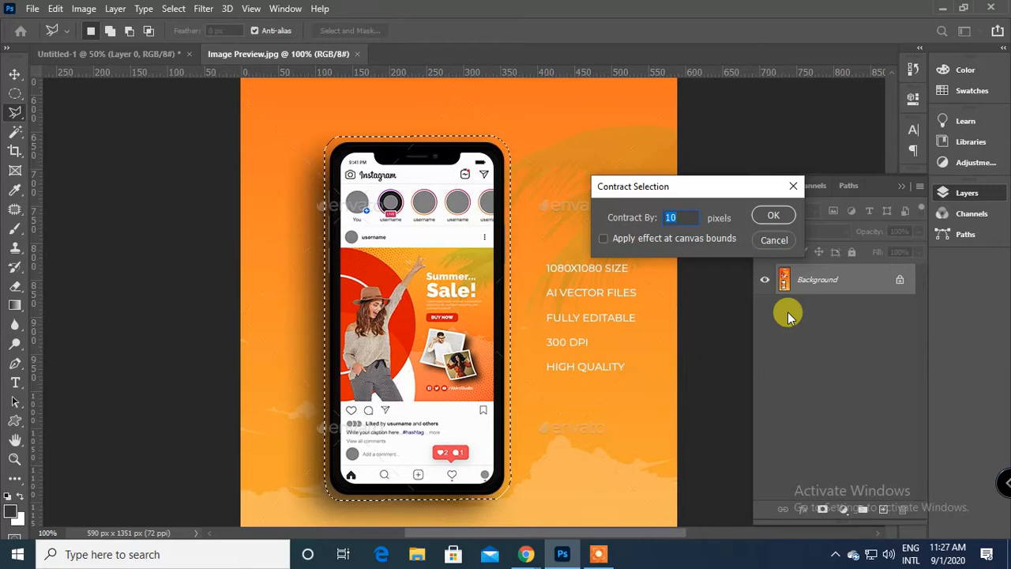
key(Return)
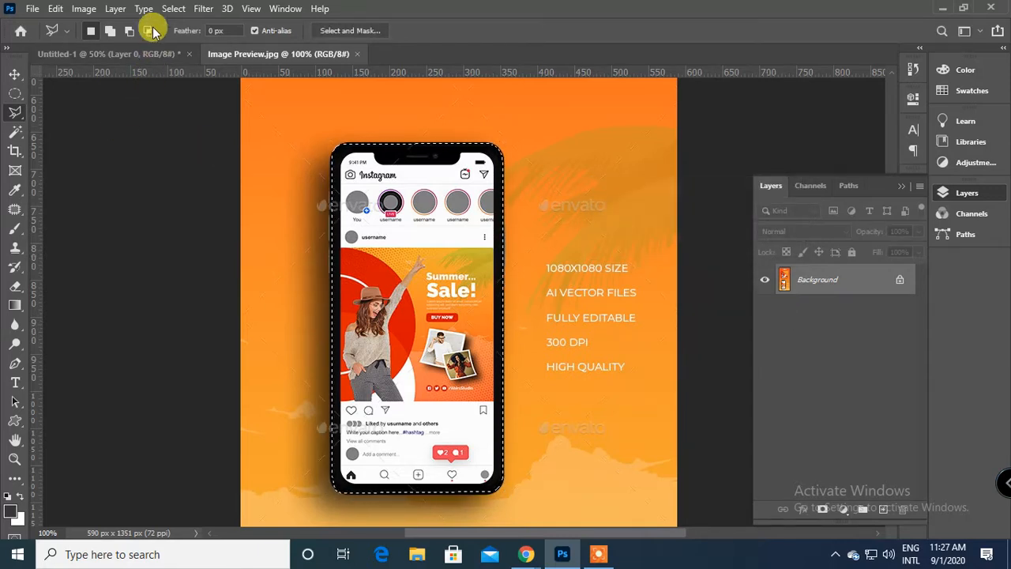
Feather the phone selection with a radius of 10 pixels.
click(178, 14)
mouse_move(237, 218)
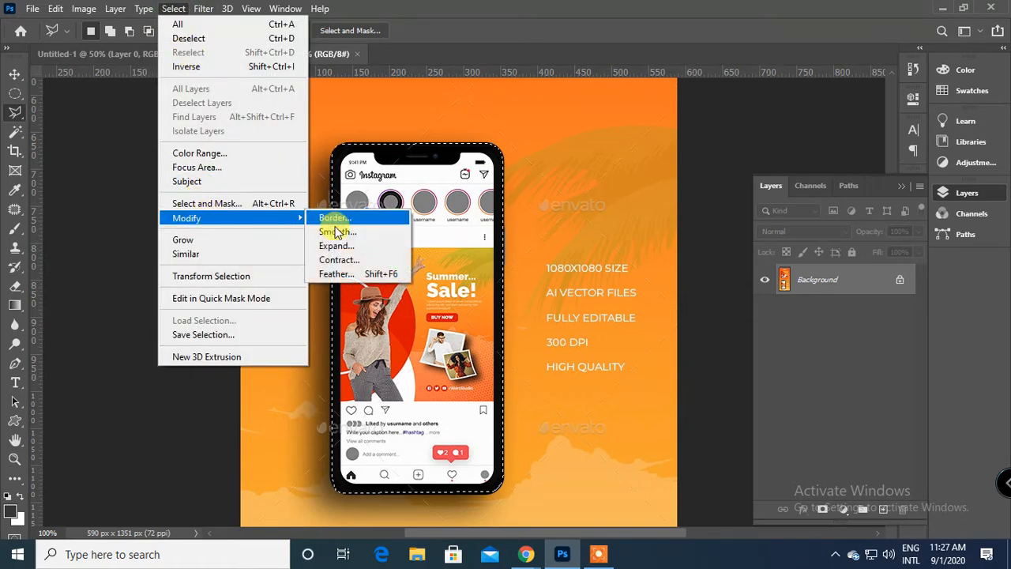
click(351, 276)
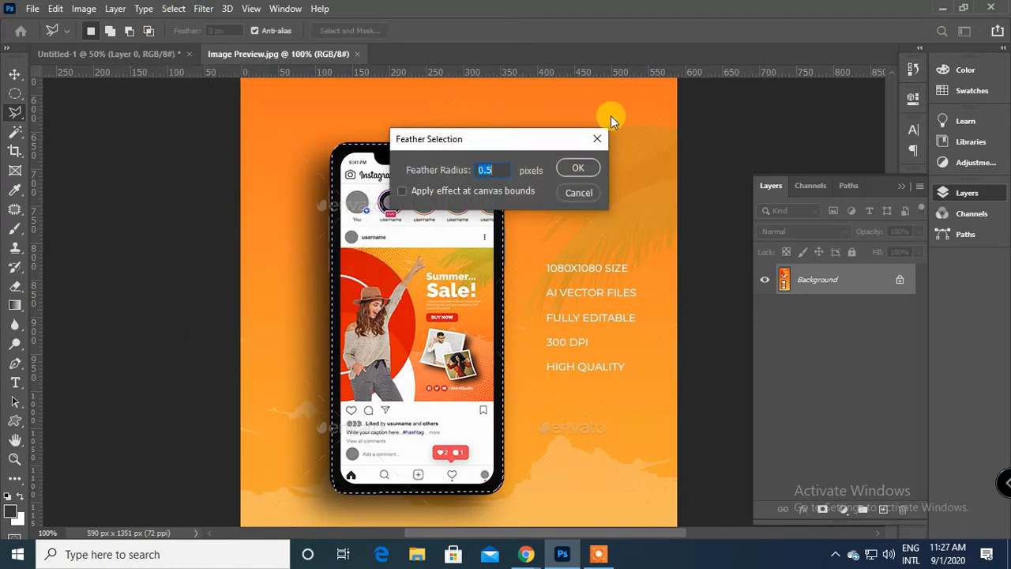
text(10)
key(Return)
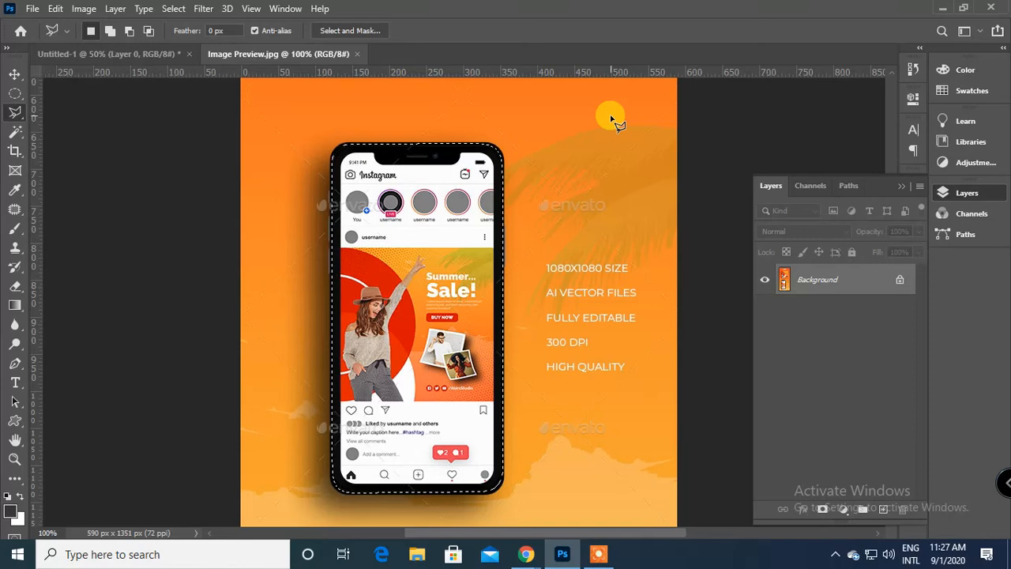
Copy the feathered phone selection to a new layer and hide the Background layer.
key(ctrl+j)
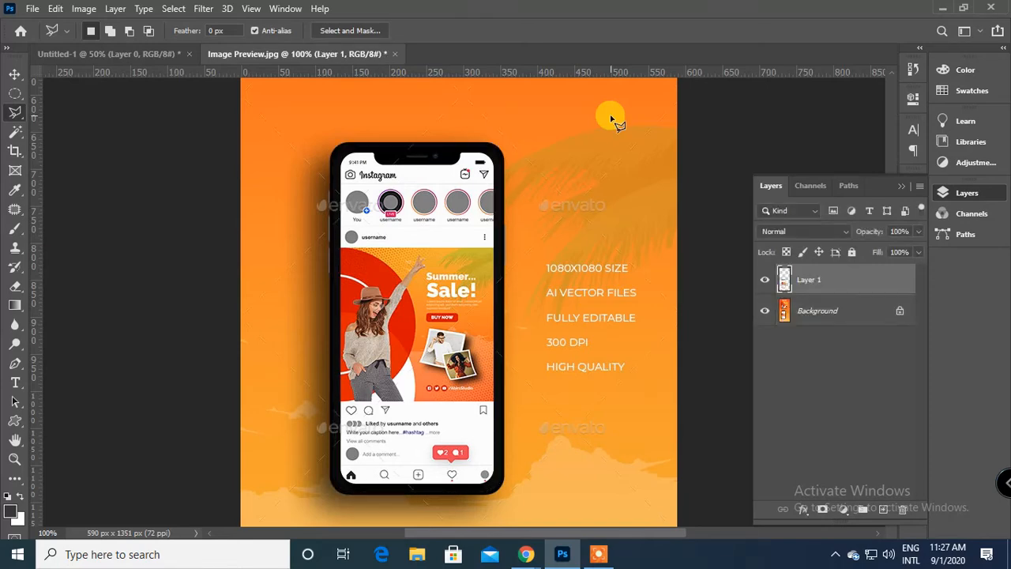
click(765, 313)
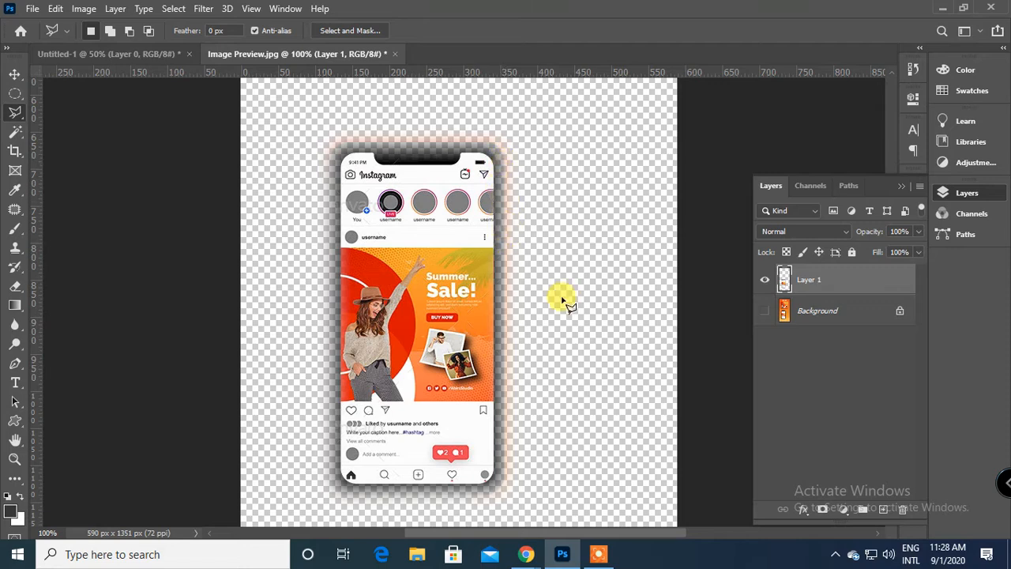
Add a new layer beneath the phone layer and fill it with the pink colour ffa1a1.
ctrl+click(863, 509)
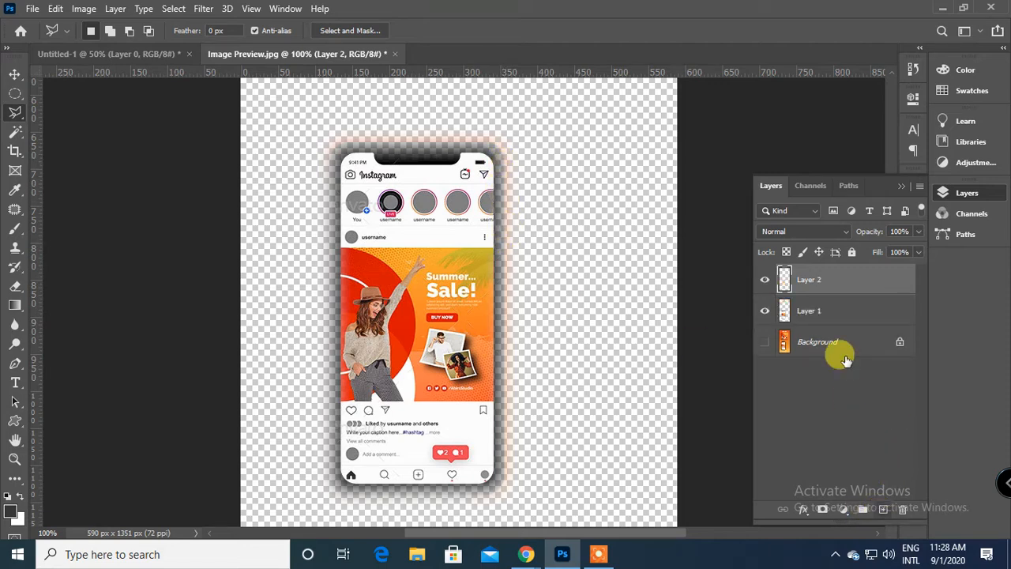
click(833, 310)
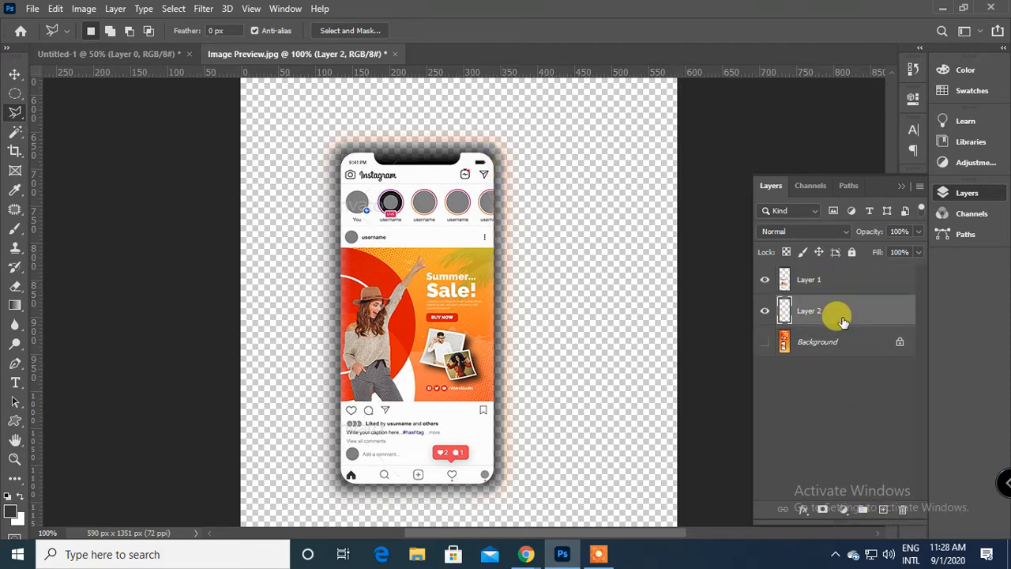
click(10, 517)
click(593, 125)
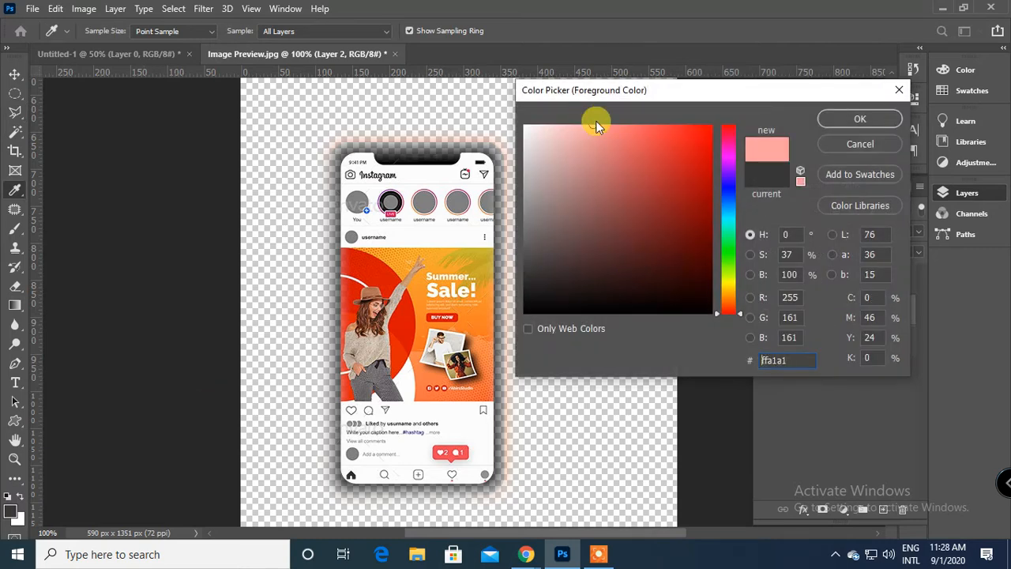
click(860, 120)
key(l)
key(alt+BackSpace)
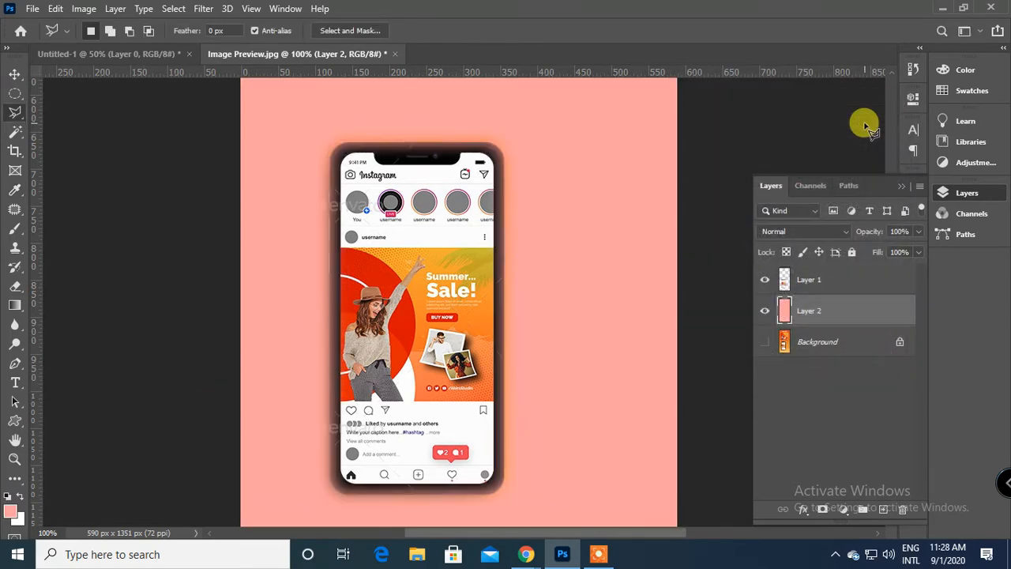
Move the feathered phone layer to the horizontal middle of the pink canvas and inspect its soft edges.
click(15, 75)
drag(431, 266, 507, 261)
key(ctrl+plus)
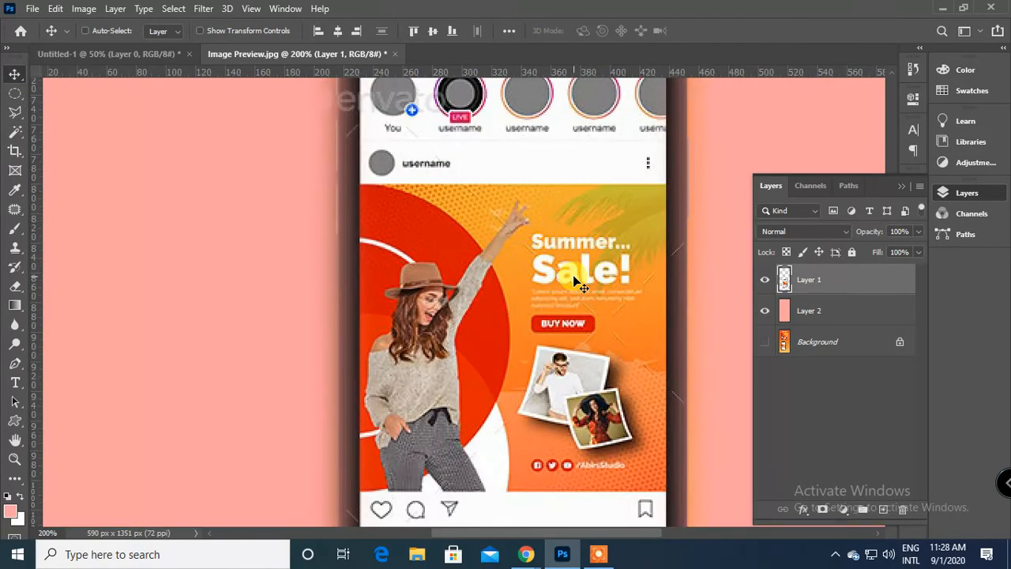
key(ctrl+semicolon)
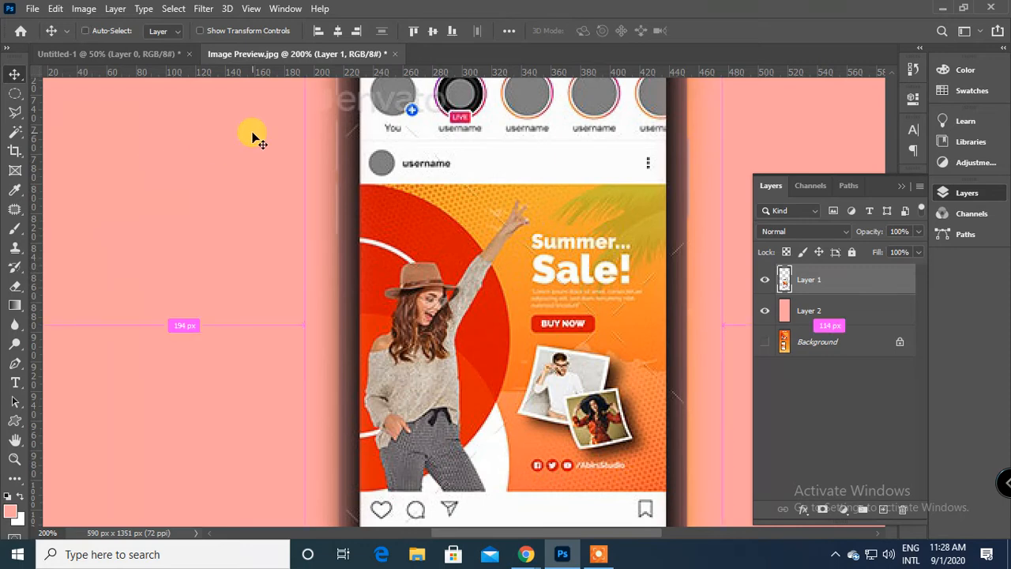
key(ctrl+minus)
key(ctrl+minus)
key(ctrl+plus)
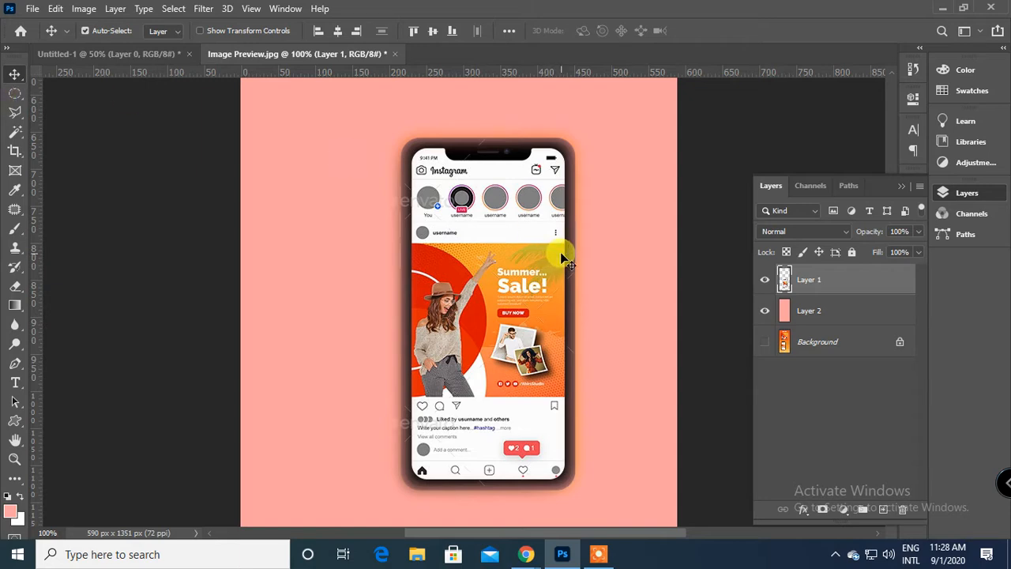
drag(534, 214, 511, 214)
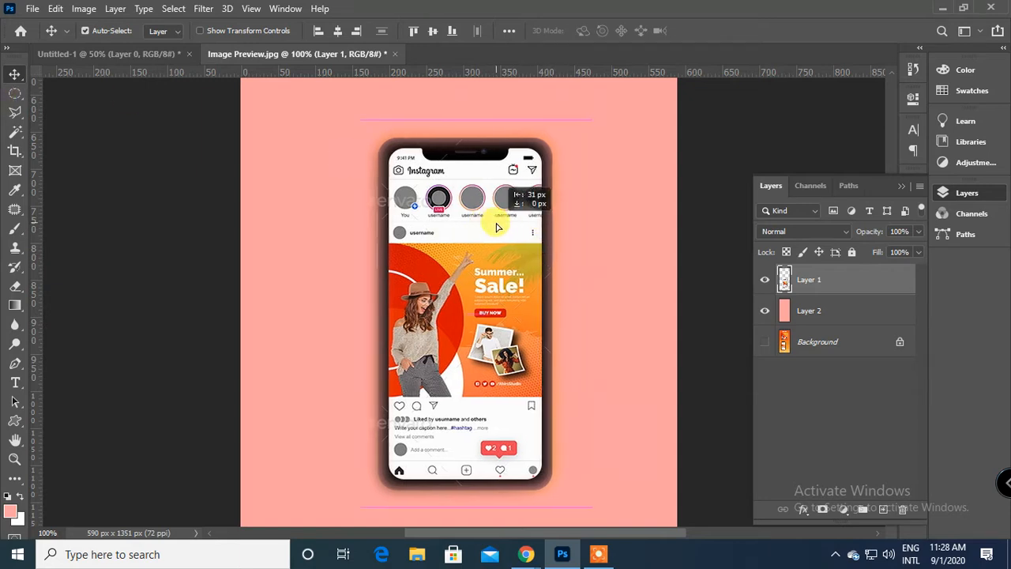
click(12, 115)
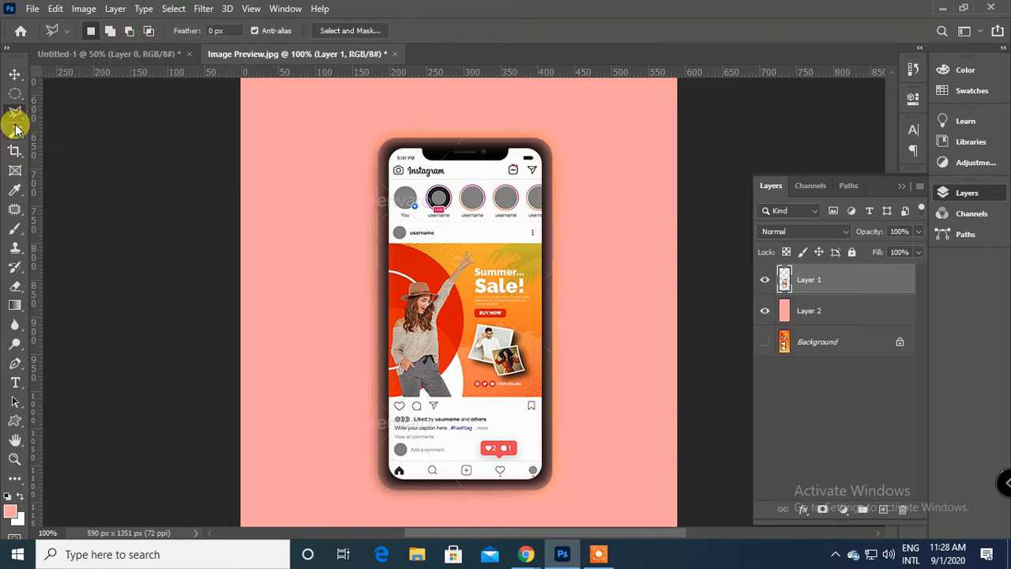
click(173, 8)
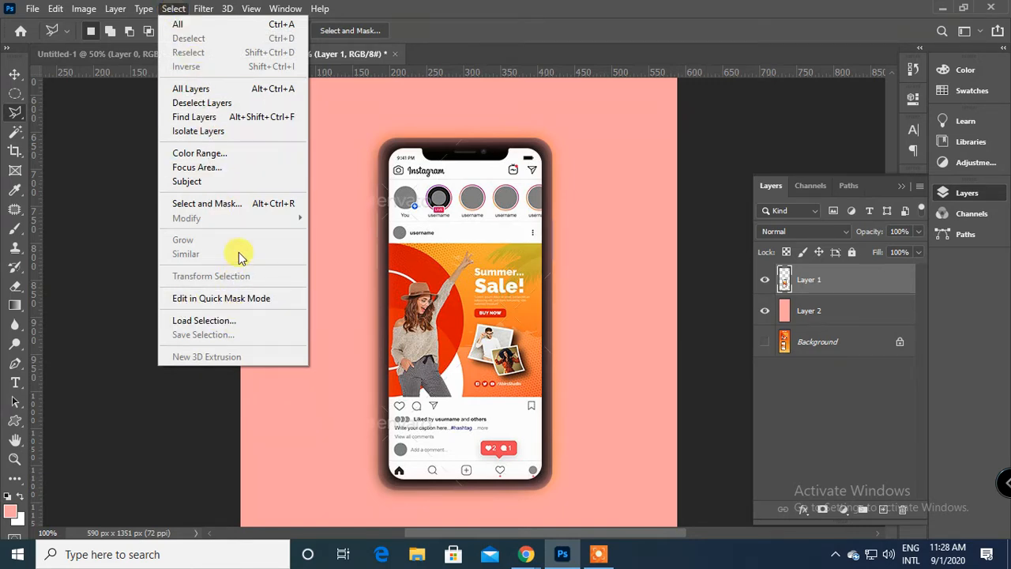
click(350, 55)
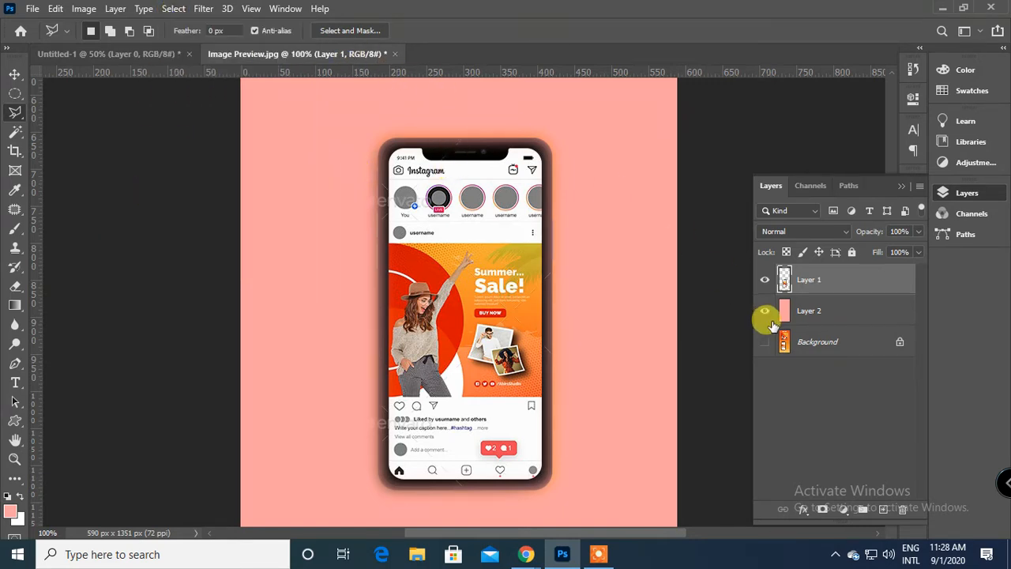
Undo the phone move, the pink fill and the layer copy, back to the feathered selection on the Background layer.
key(ctrl+z)
key(ctrl+z)
key(ctrl+z)
key(ctrl+z)
key(ctrl+z)
key(ctrl+z)
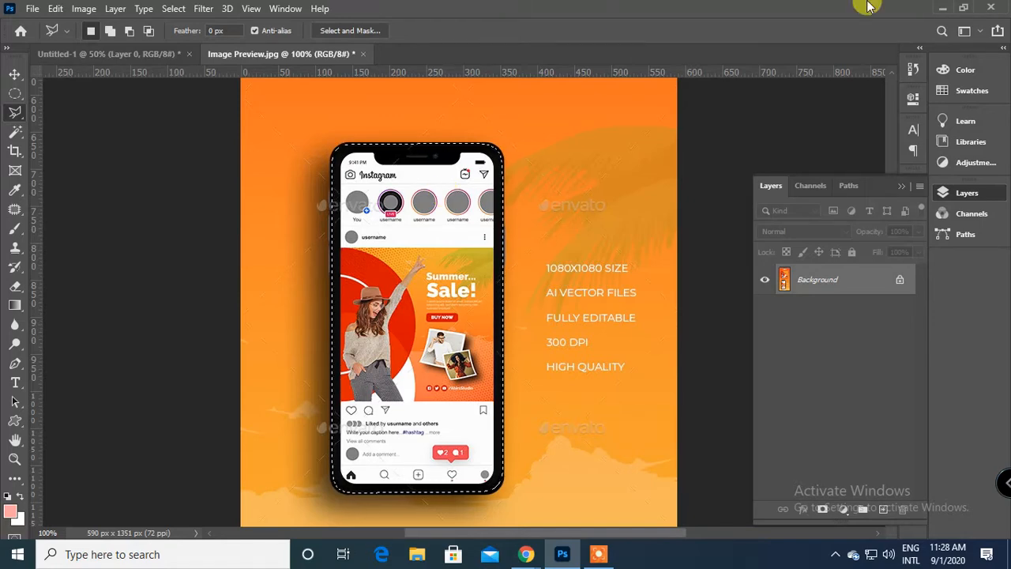
Save the phone selection in Image Preview.jpg as a new channel named "new".
click(177, 8)
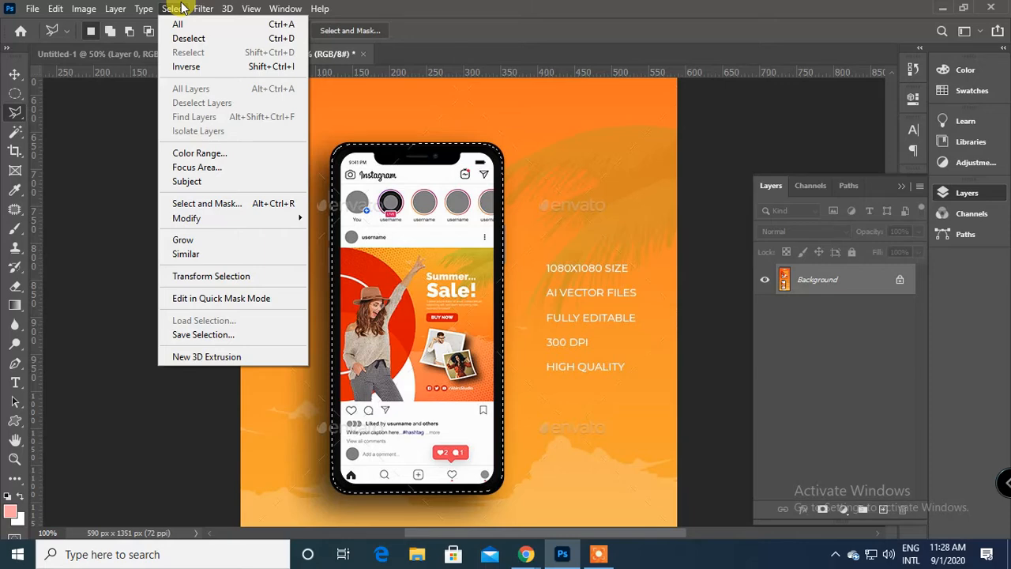
click(180, 335)
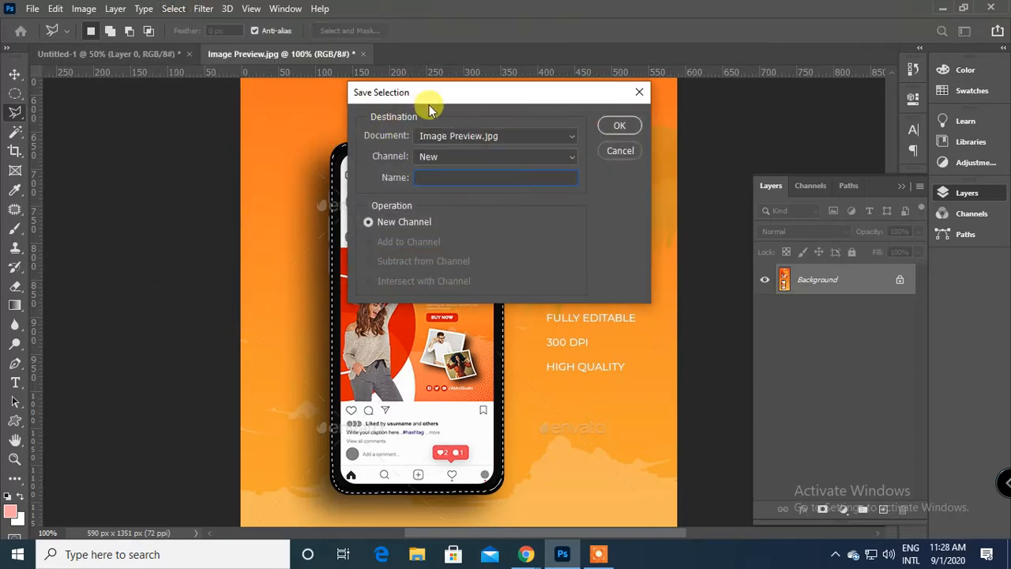
drag(429, 98, 625, 147)
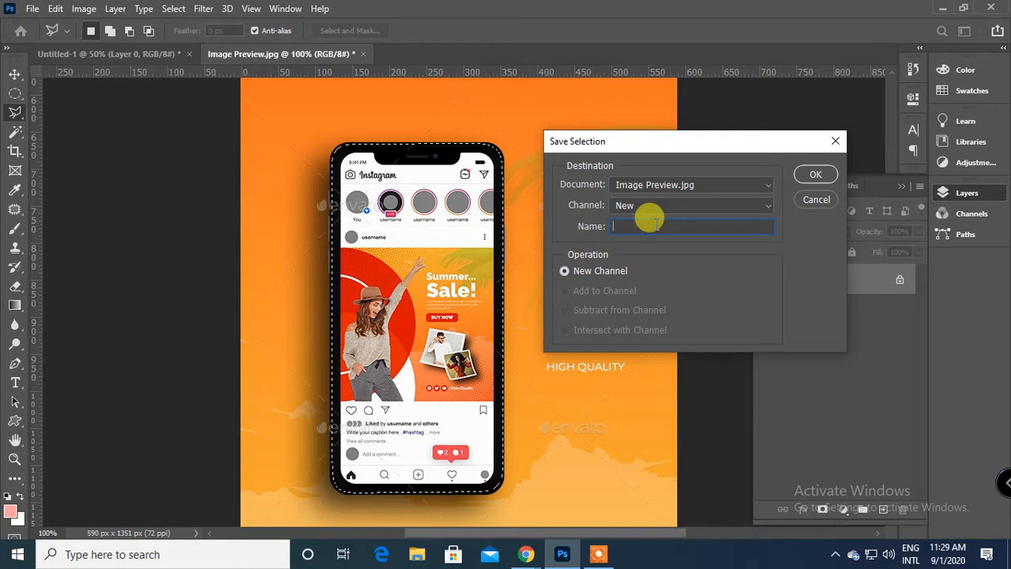
text(ne)
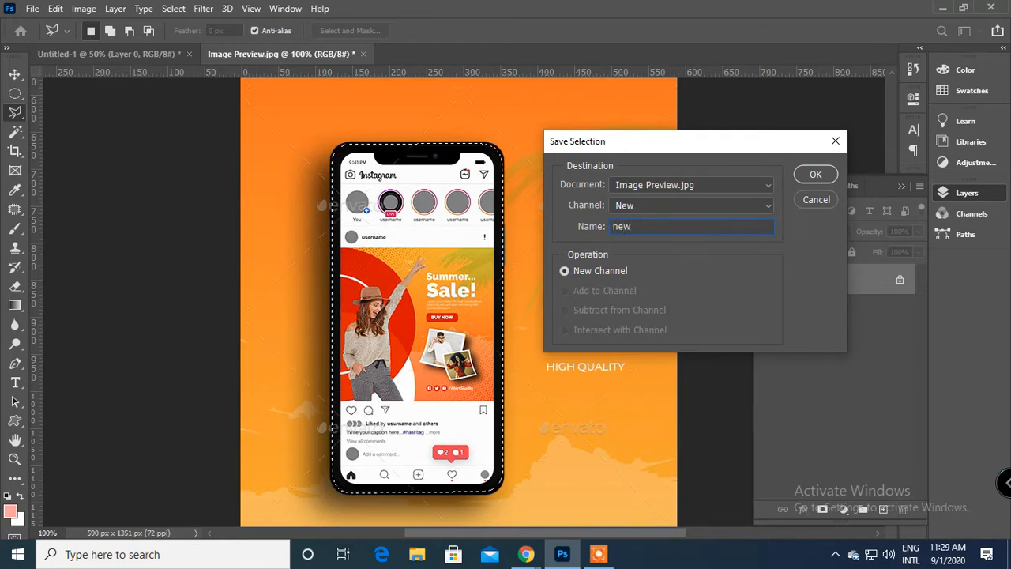
text(w)
key(Return)
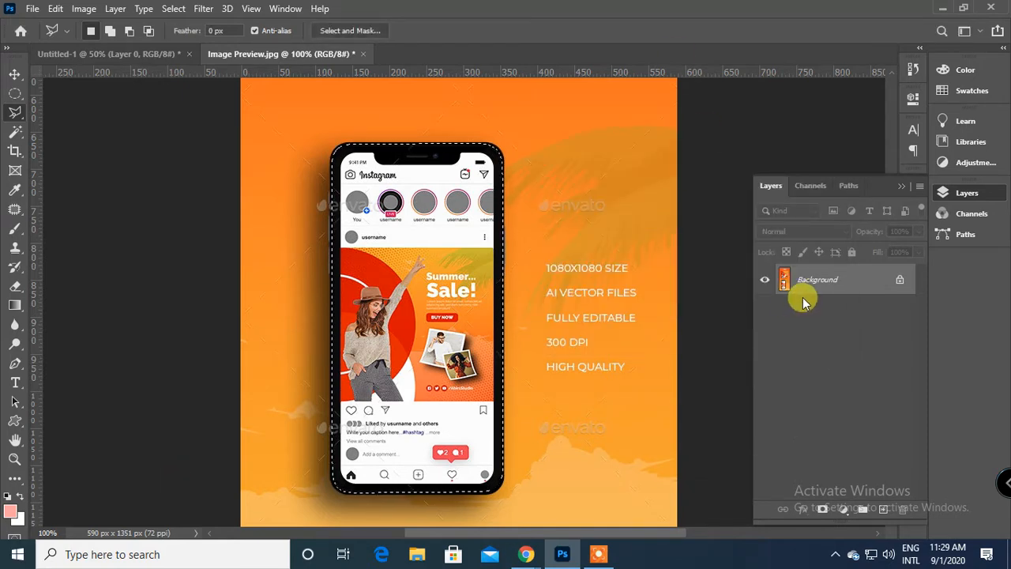
Deselect the phone and load the saved "new" channel as a new selection.
key(ctrl+d)
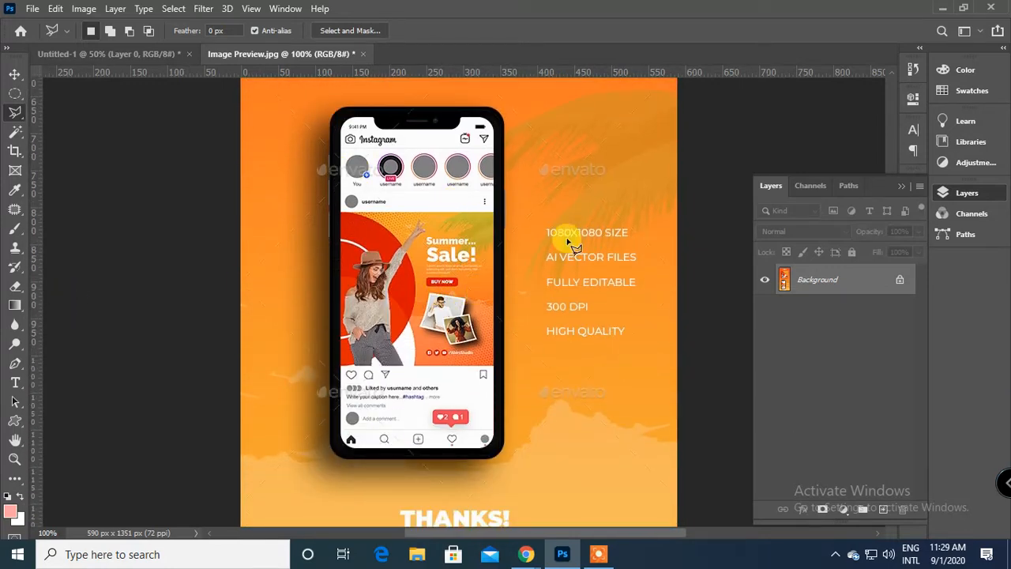
click(171, 9)
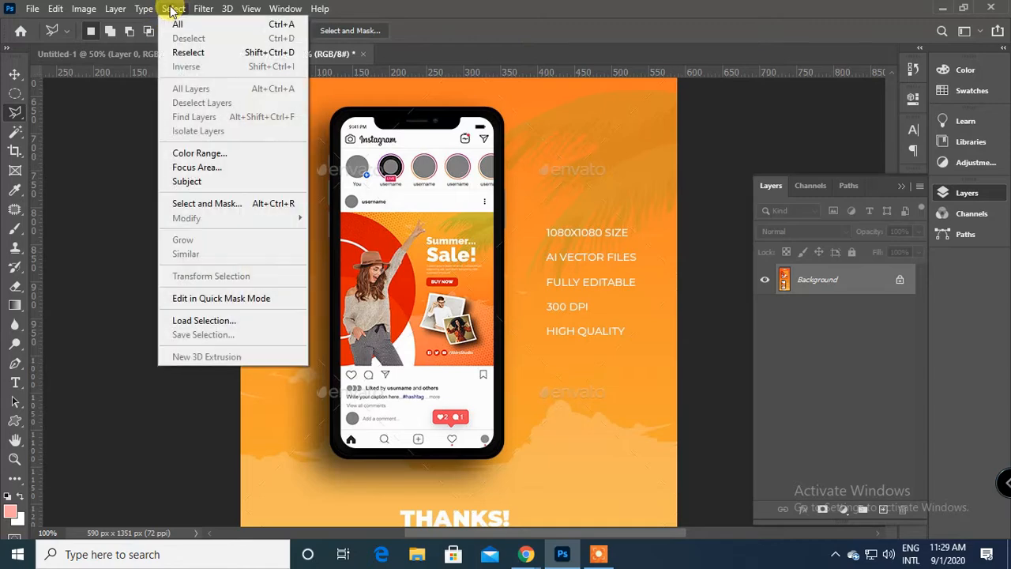
click(253, 321)
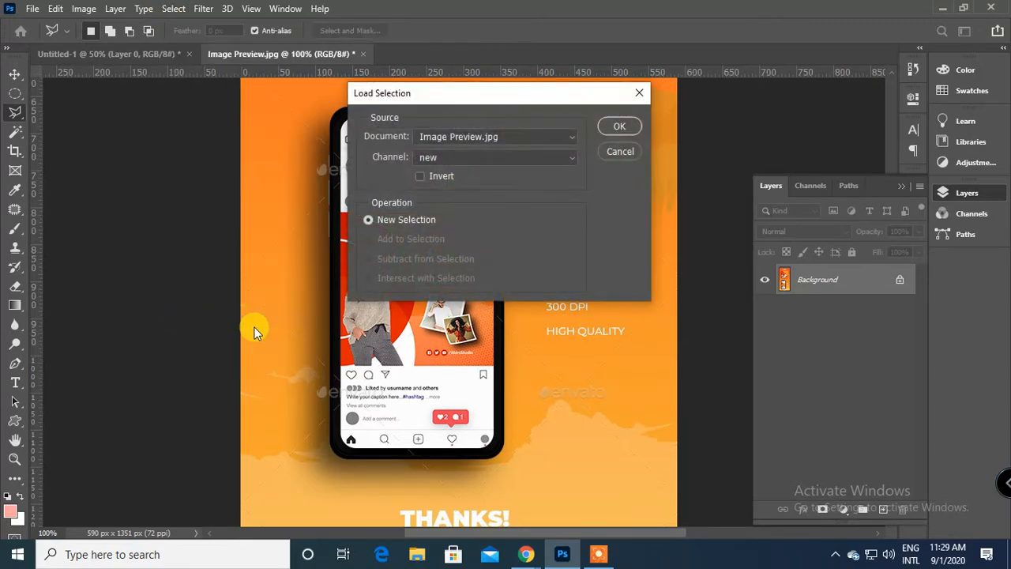
click(503, 162)
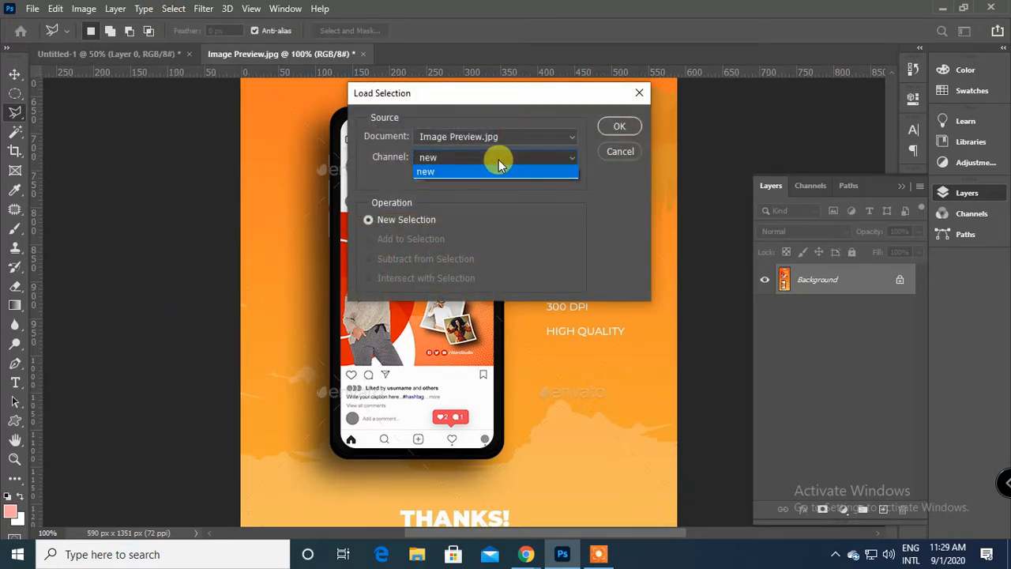
click(432, 171)
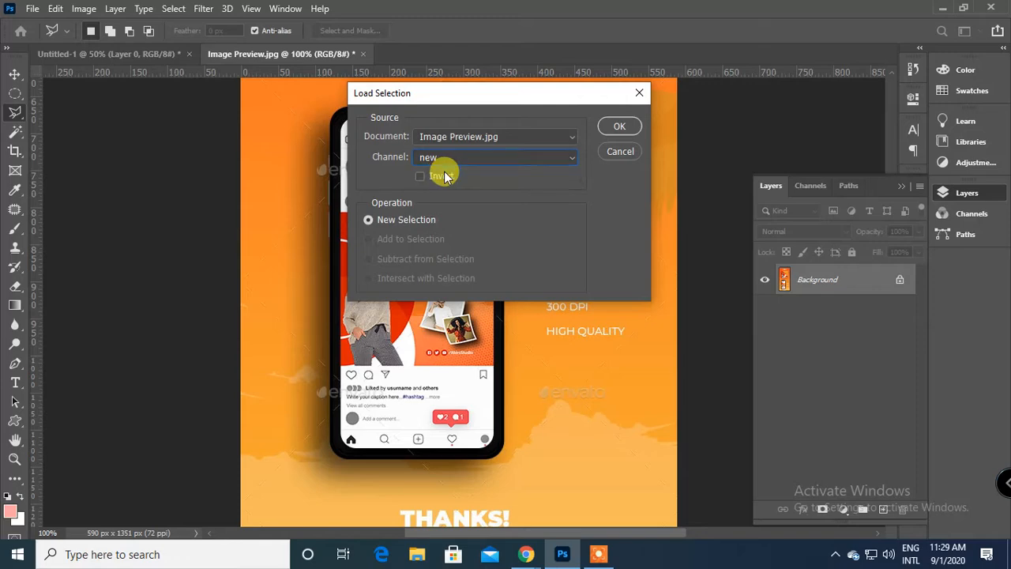
click(617, 126)
Outline the square Summer Sale poster below the SUMMER heading with a four-corner Polygonal Lasso selection.
scroll(470, 209, up, 3)
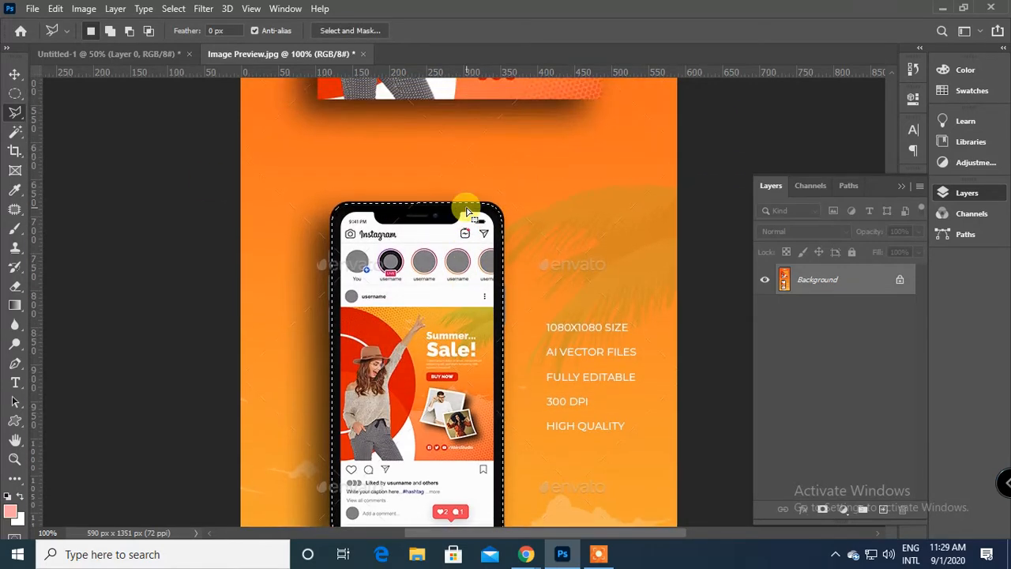
scroll(466, 211, up, 5)
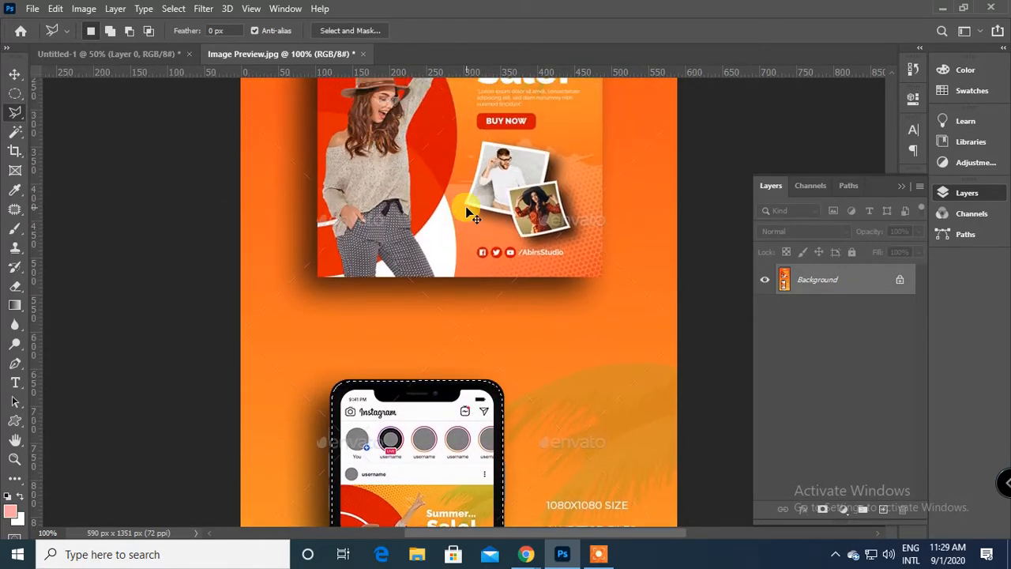
scroll(474, 217, up, 6)
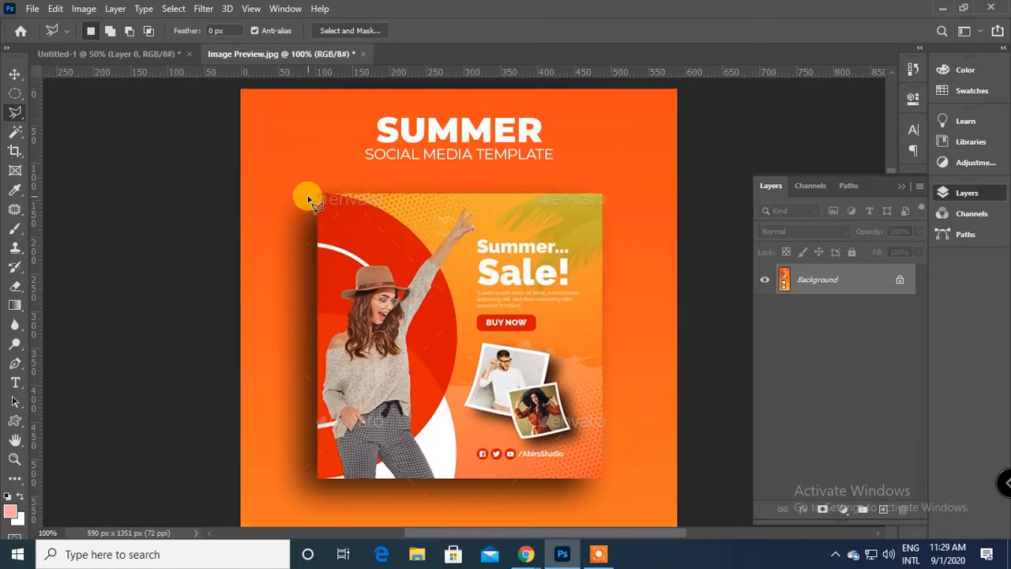
click(318, 198)
click(322, 477)
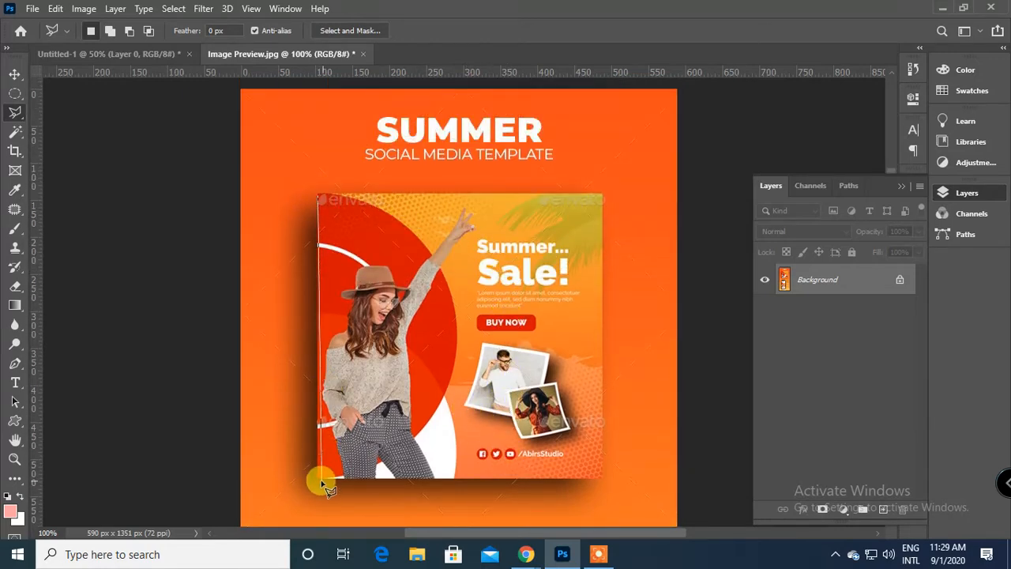
click(602, 478)
click(602, 193)
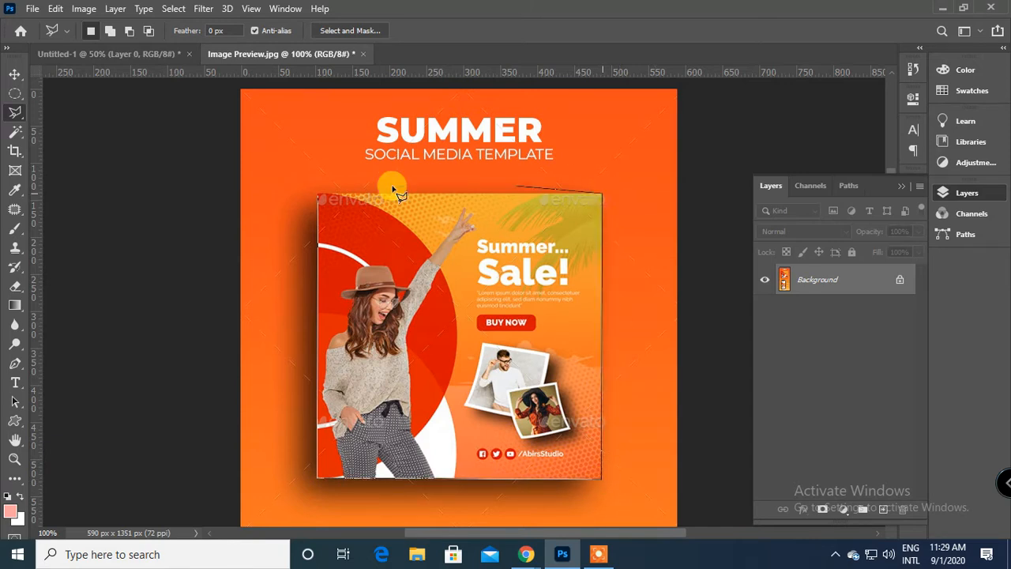
click(319, 197)
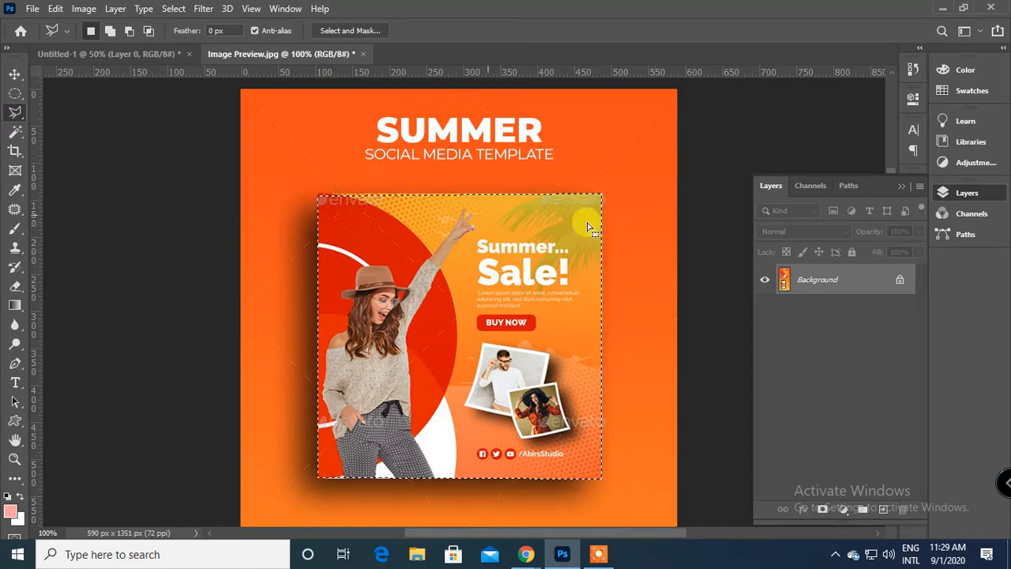
Save the Summer Sale poster selection as a new channel named "selection-2".
click(167, 9)
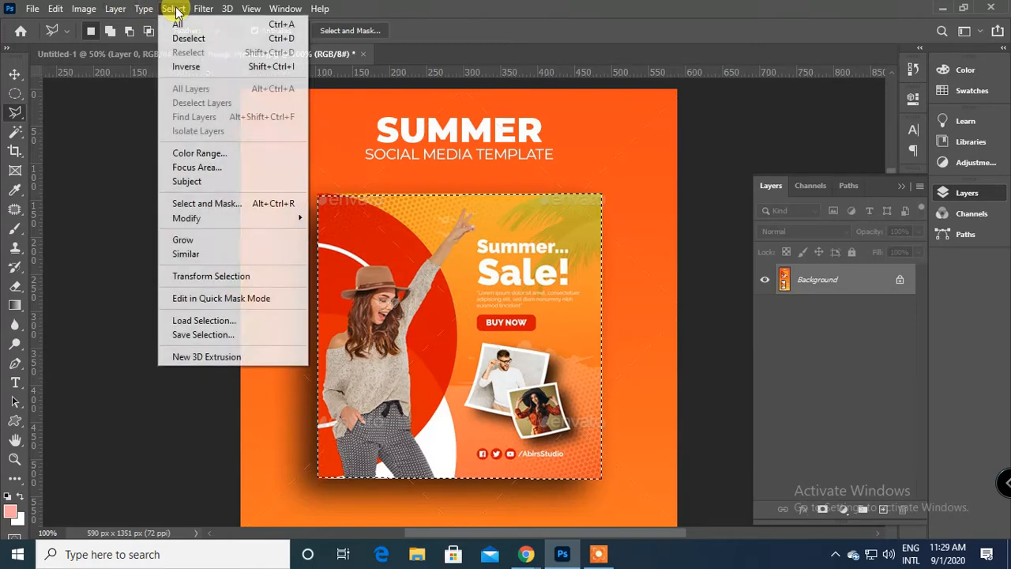
click(213, 334)
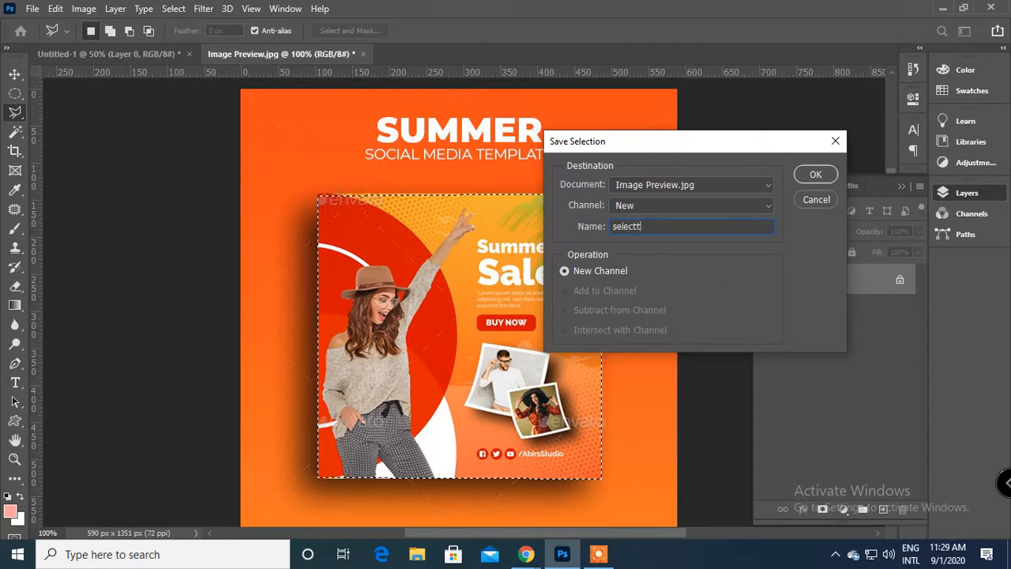
text(ion-2)
key(Return)
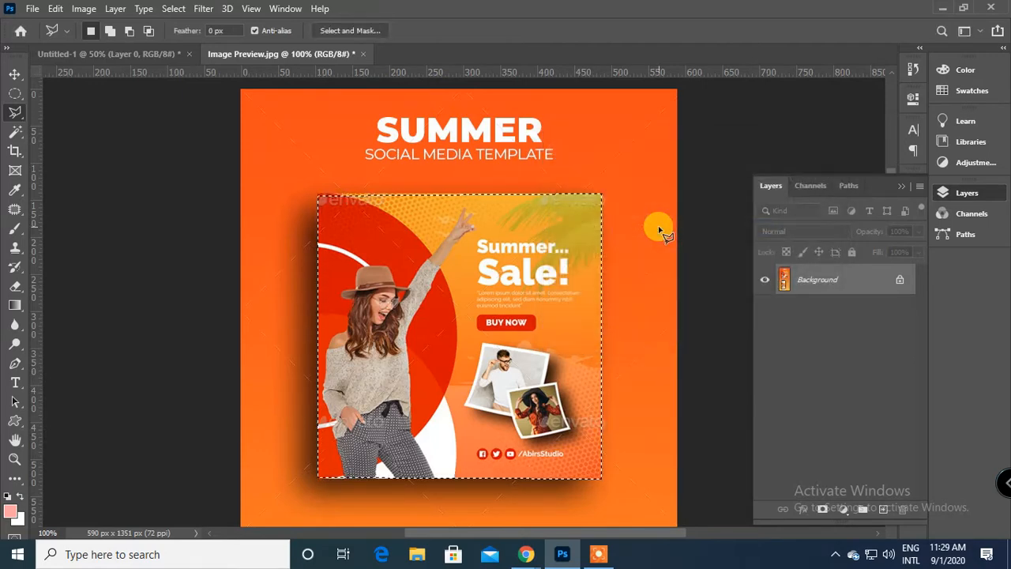
Deselect the poster, load the saved "new" channel as a new selection and inspect it around the phone.
key(ctrl+d)
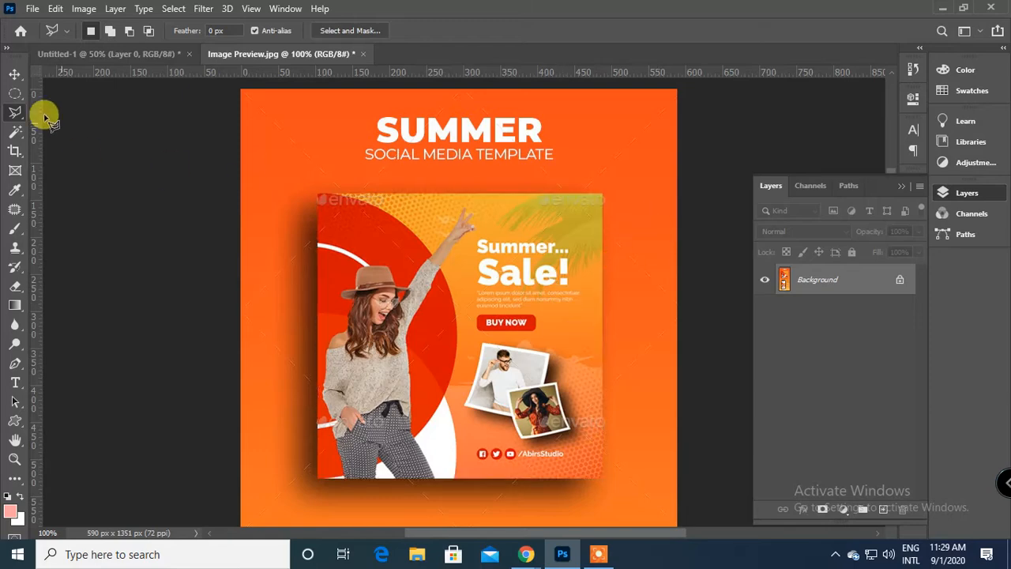
click(173, 8)
click(233, 321)
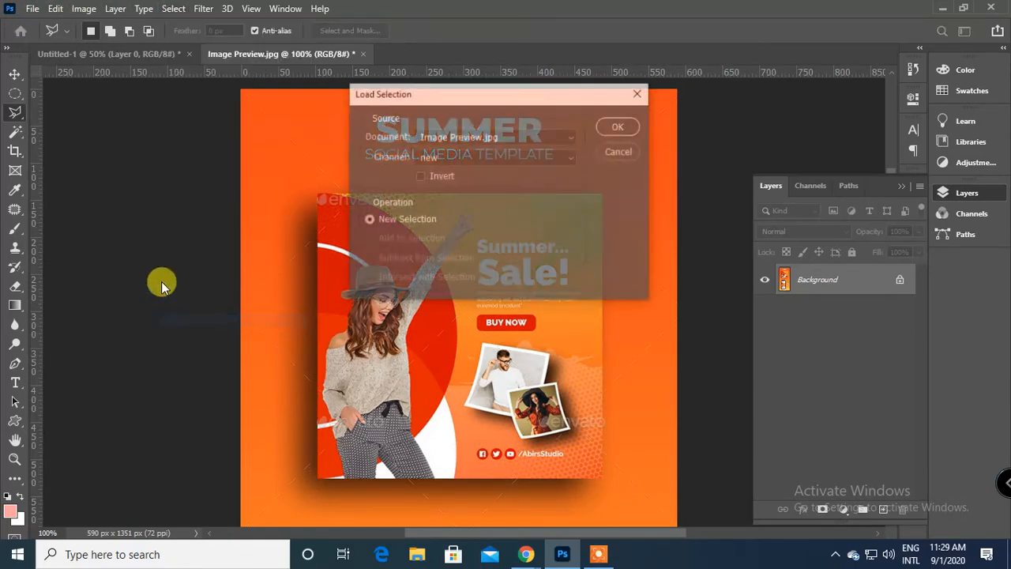
click(483, 160)
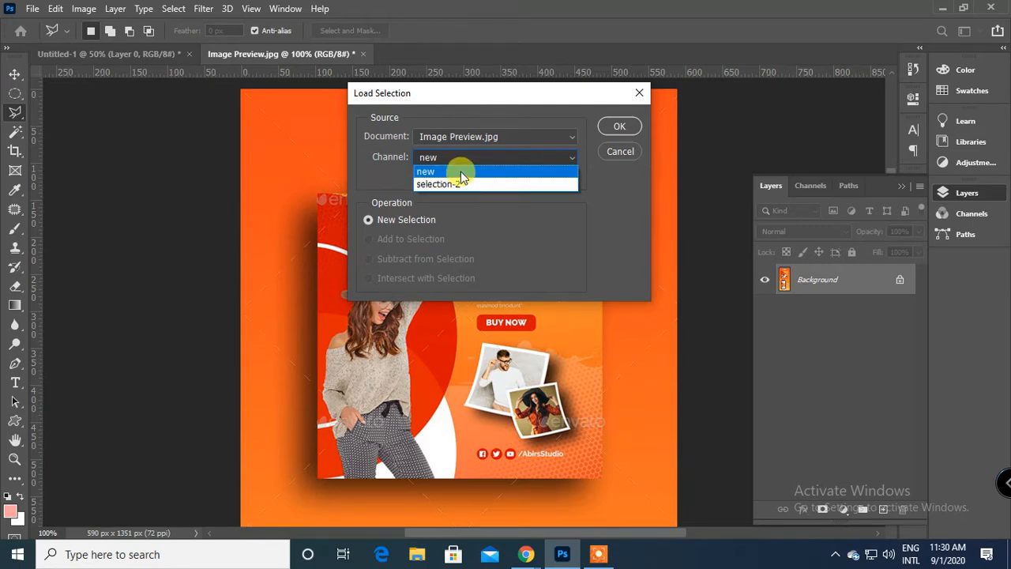
click(522, 113)
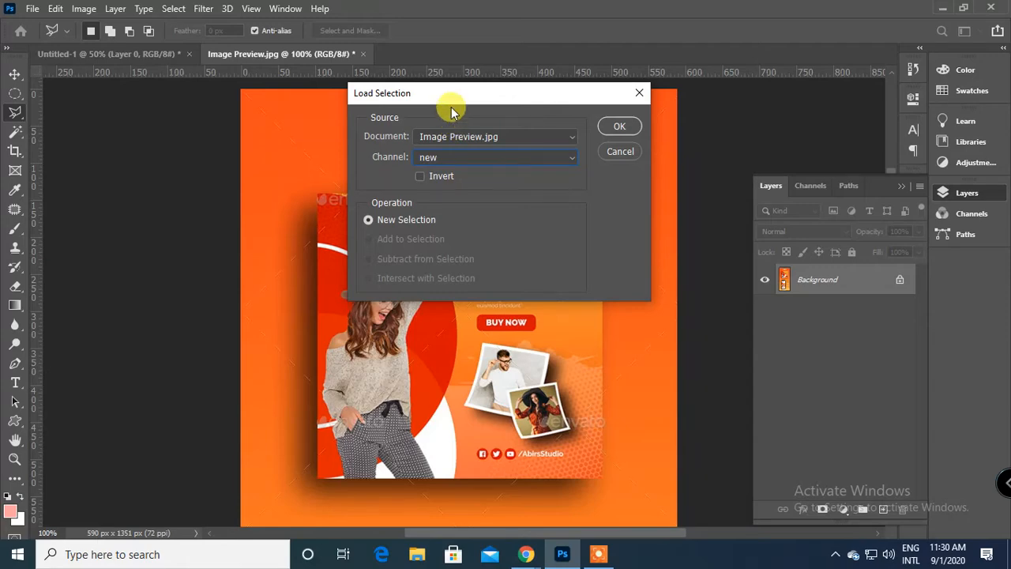
drag(458, 100, 856, 114)
click(1000, 141)
scroll(686, 220, down, 12)
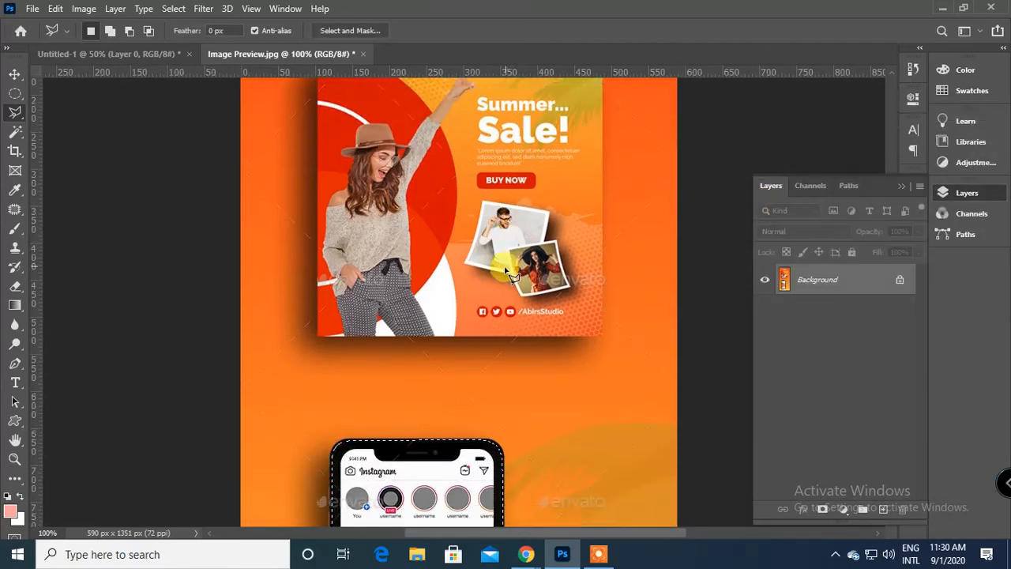
scroll(450, 379, down, 8)
scroll(460, 376, up, 5)
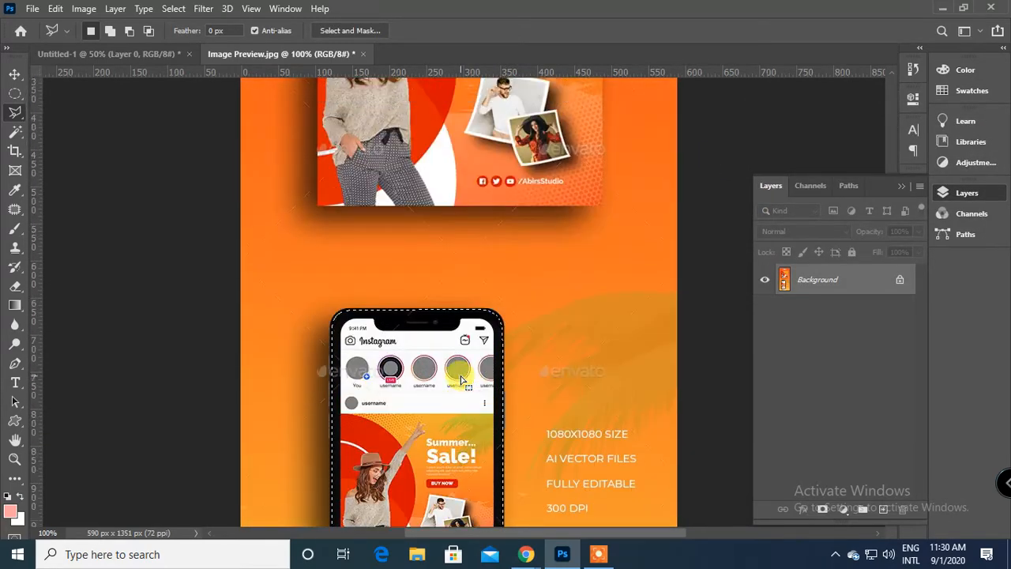
scroll(460, 376, up, 3)
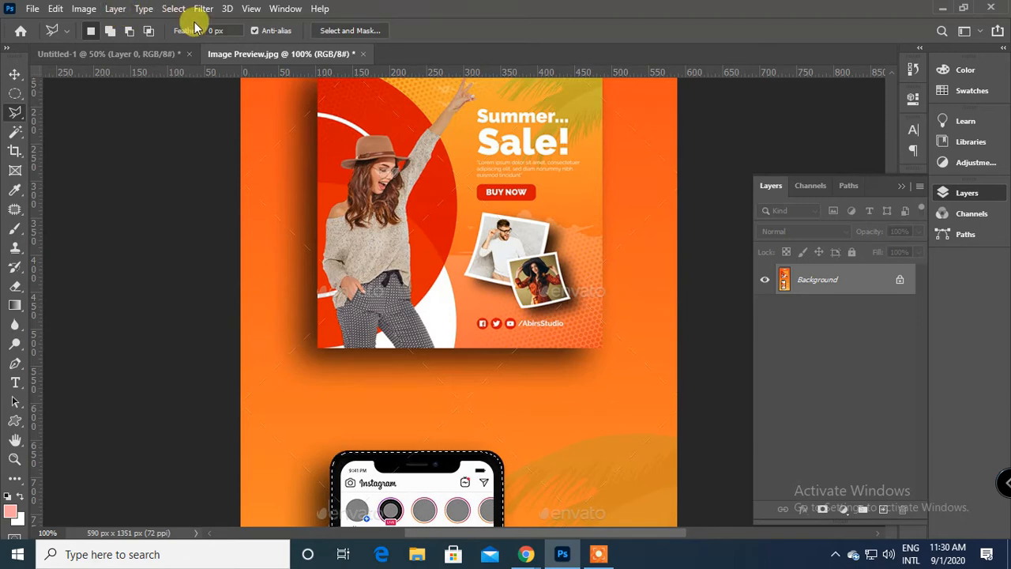
Load the saved "selection-2" channel as a new selection, replacing the phone selection.
click(173, 9)
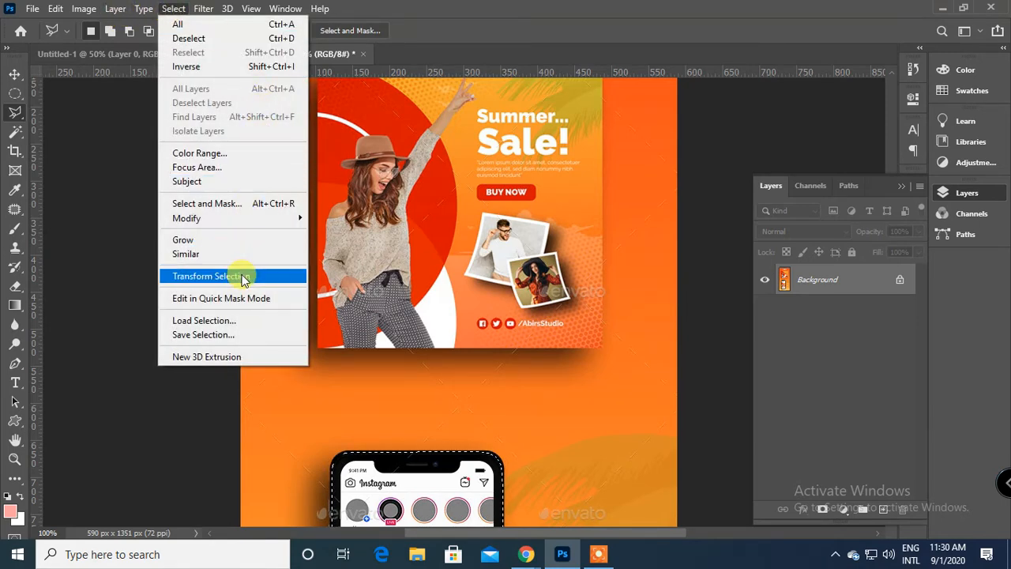
click(245, 322)
click(778, 173)
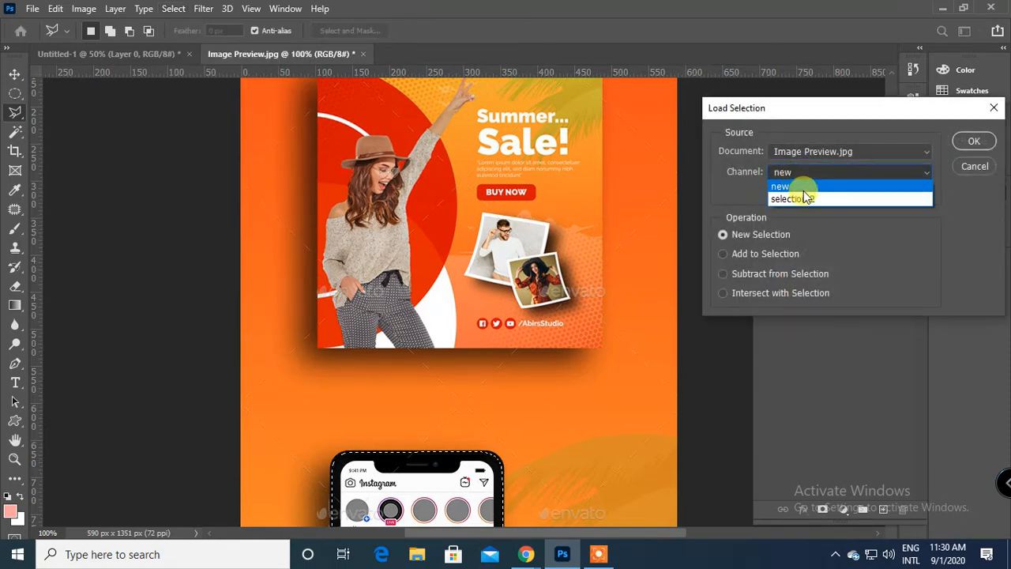
click(804, 199)
click(973, 141)
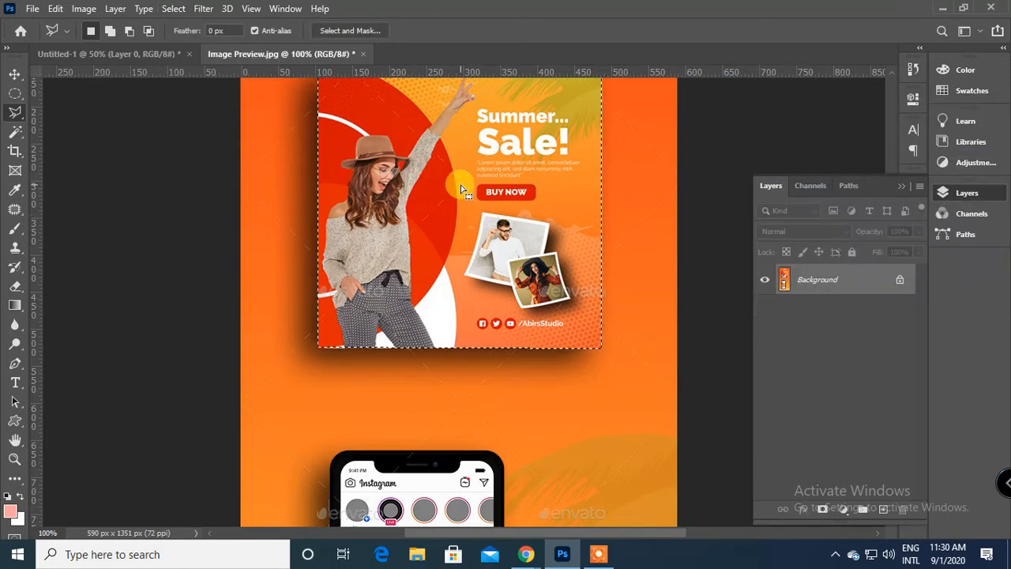
scroll(509, 211, up, 3)
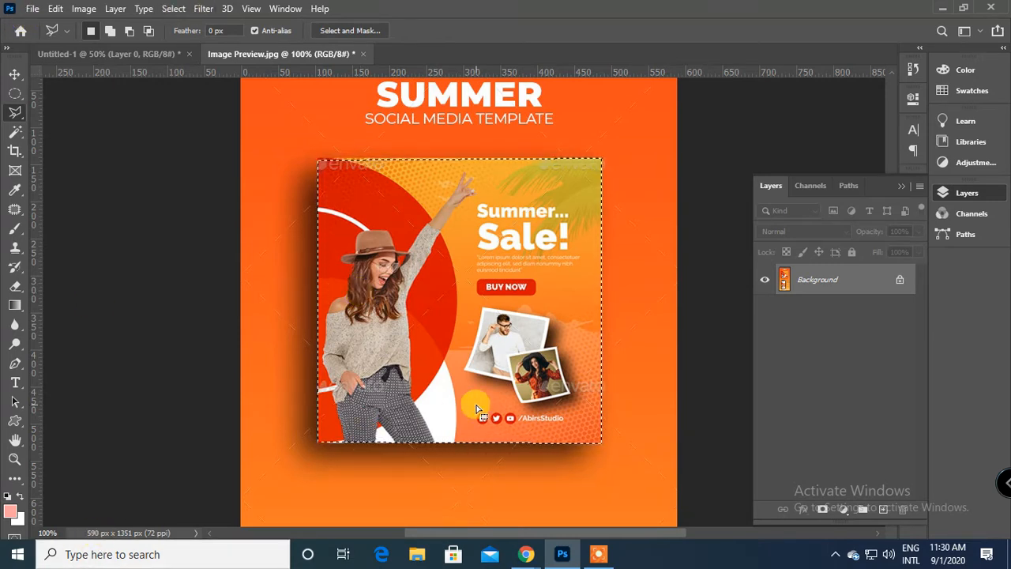
Deselect the loaded selection and outline the Summer Sale poster again with the Polygonal Lasso.
key(ctrl+d)
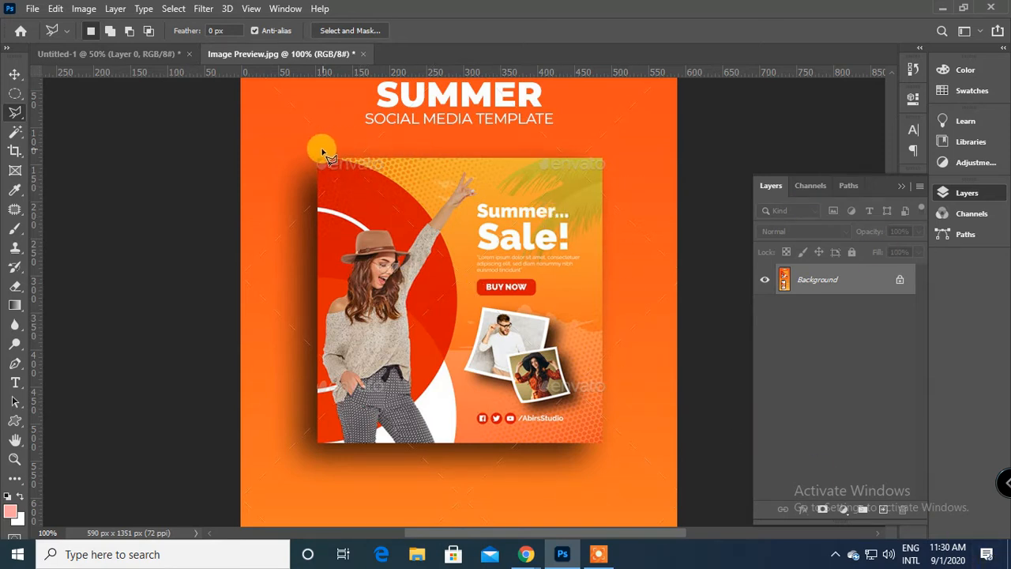
click(318, 162)
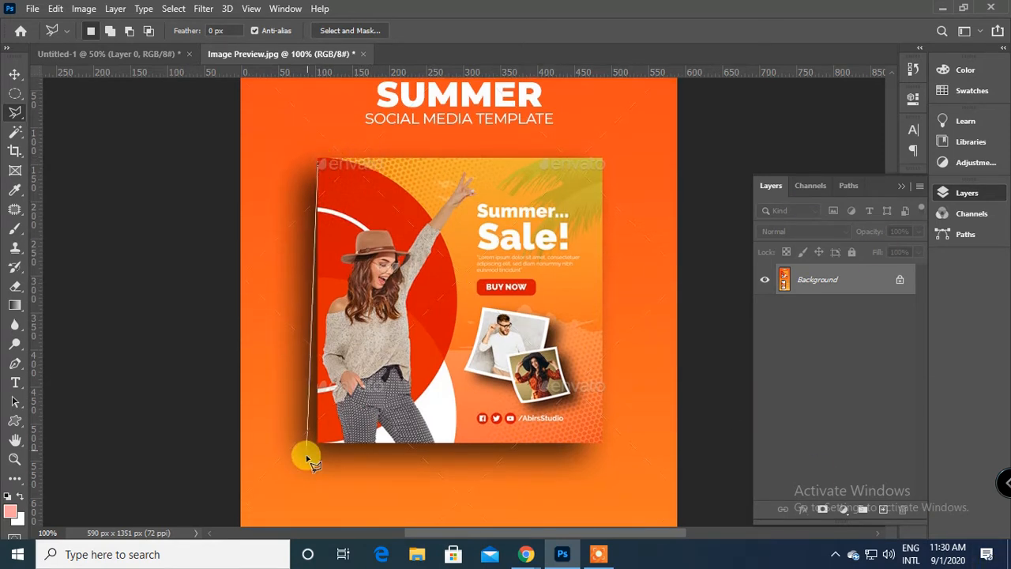
click(317, 446)
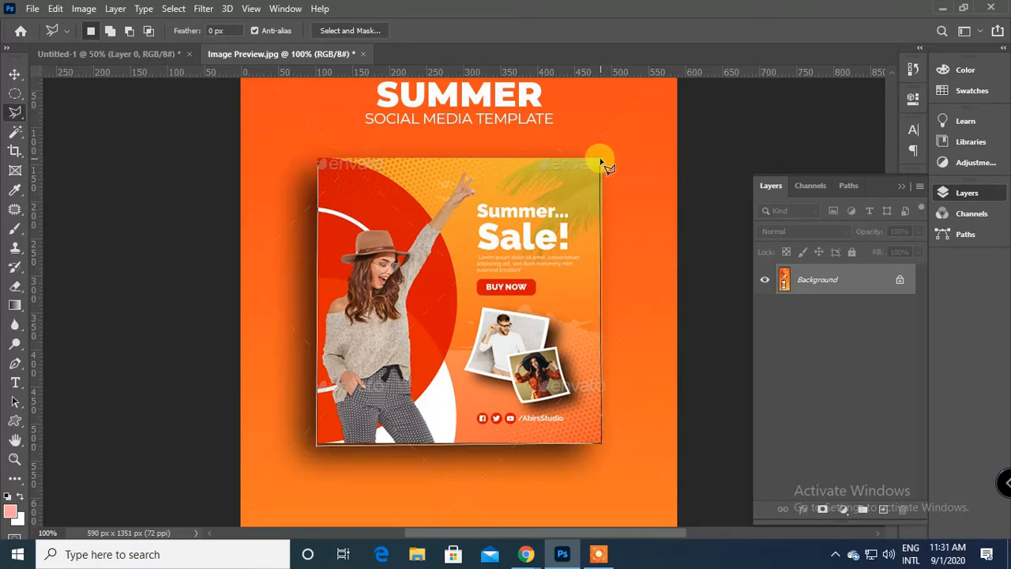
click(319, 168)
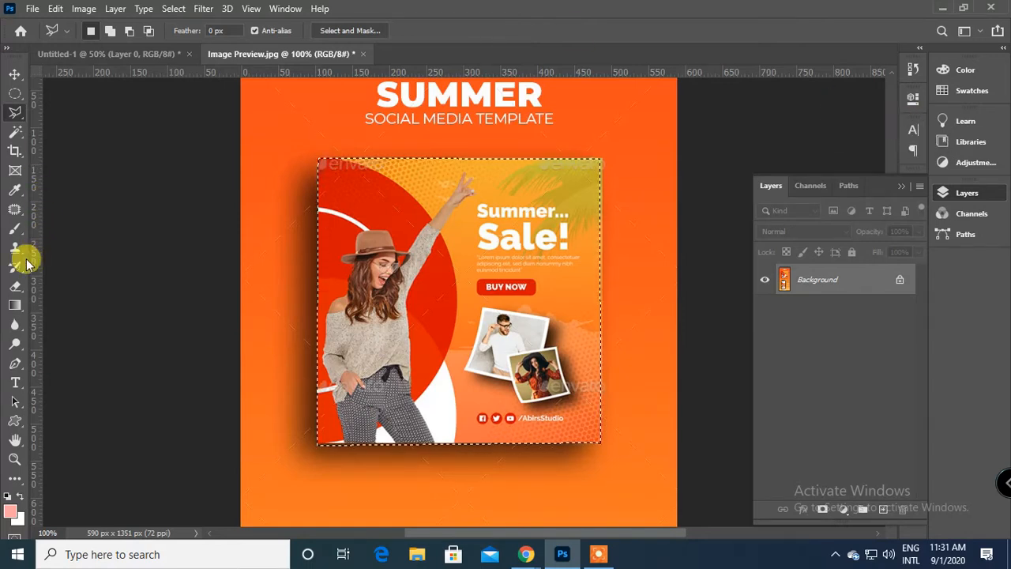
Fill the orange backdrop of the selected poster and a patch of the woman's trousers with pink using the Paint Bucket tool.
click(15, 308)
right_click(14, 308)
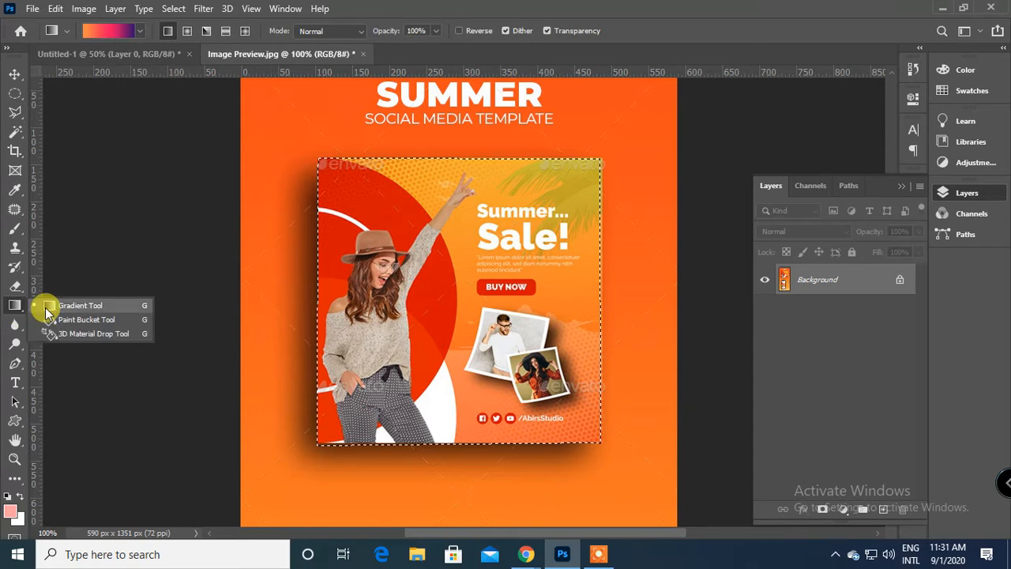
click(75, 320)
click(476, 239)
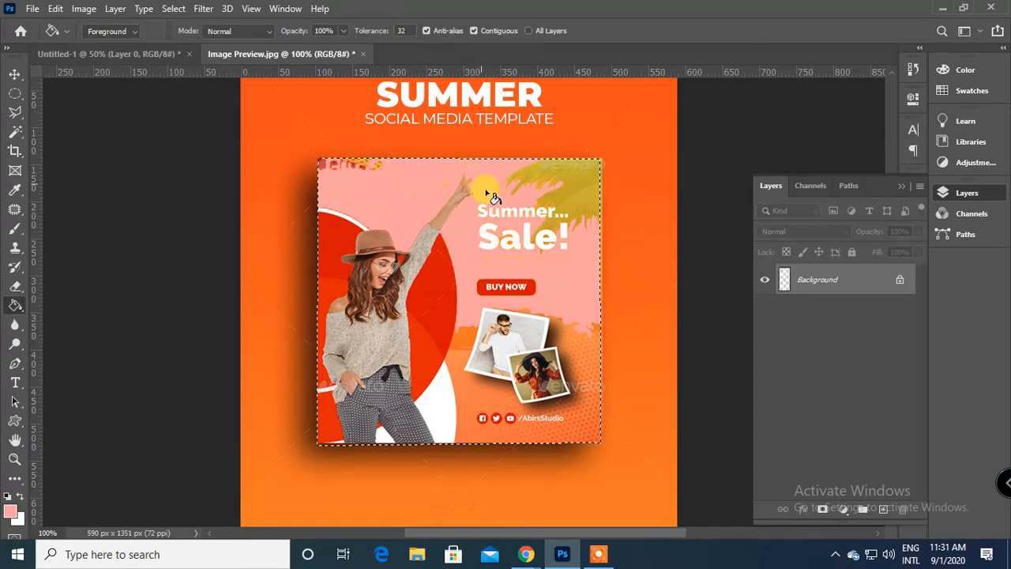
click(405, 402)
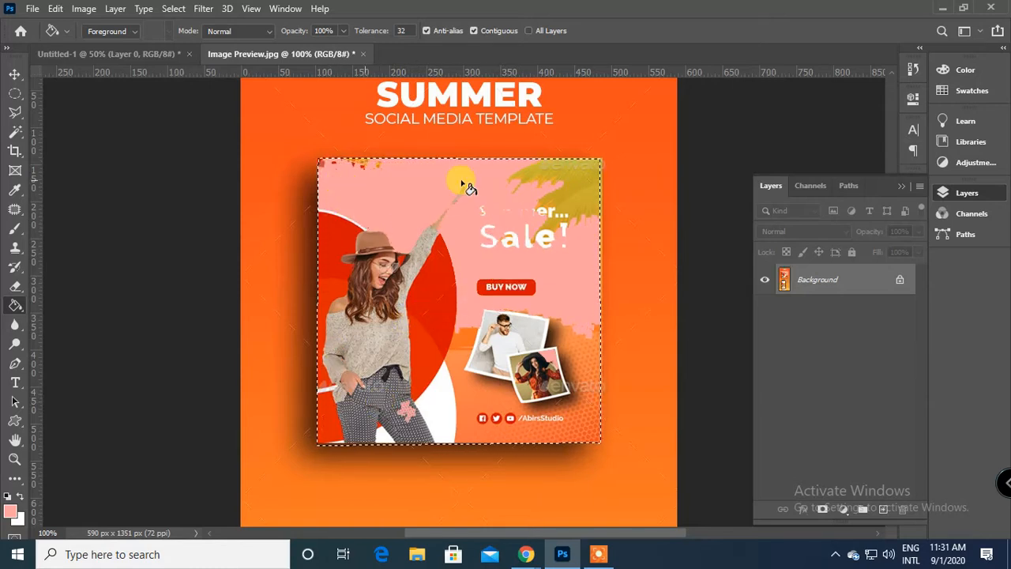
Add a new layer, fill the poster-shaped selection on it with the pink foreground color, and deselect.
click(883, 509)
click(427, 241)
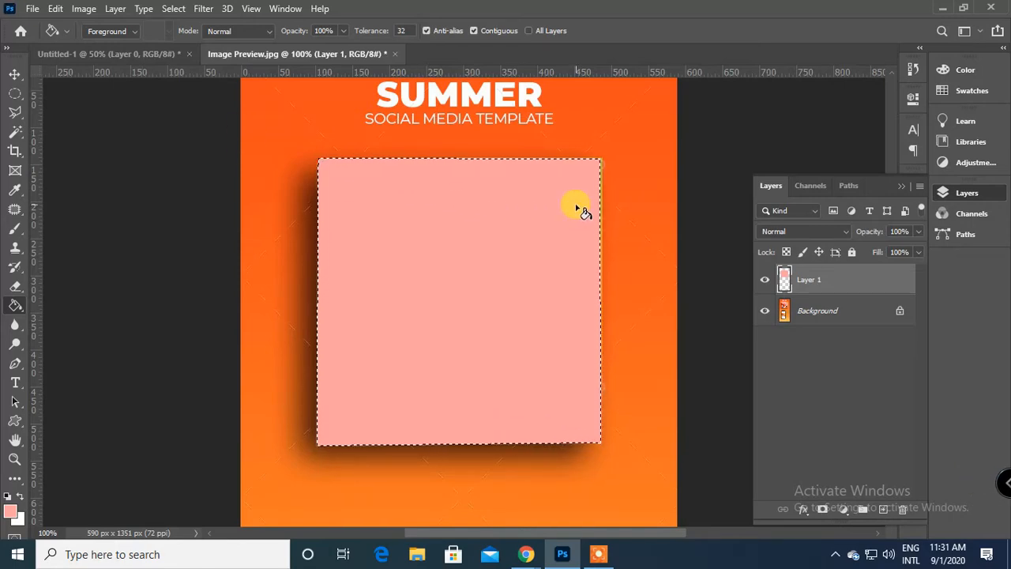
key(ctrl+d)
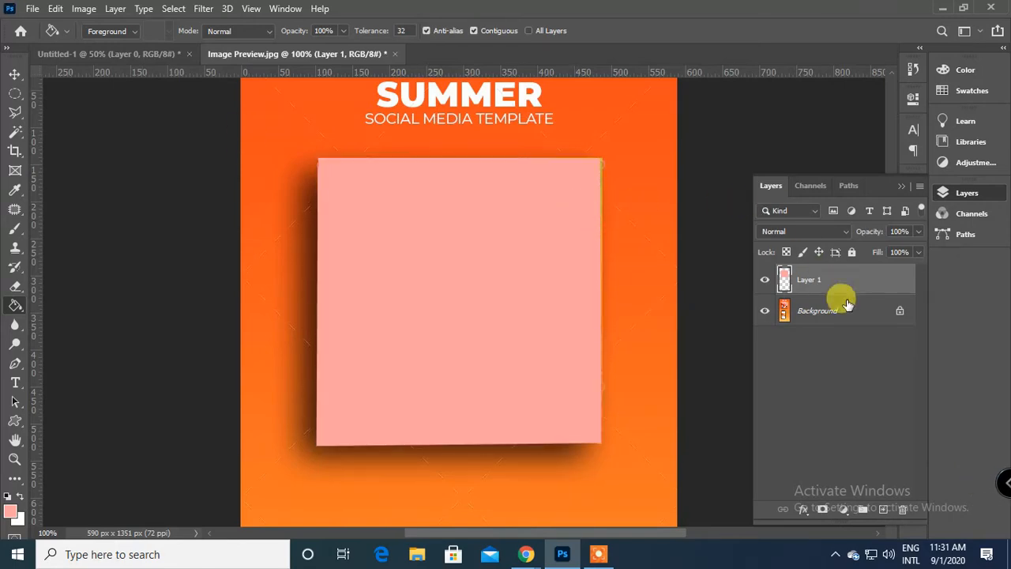
Add another new layer and fill it entirely with the pink foreground color, inspecting the fill at different zoom levels.
click(883, 509)
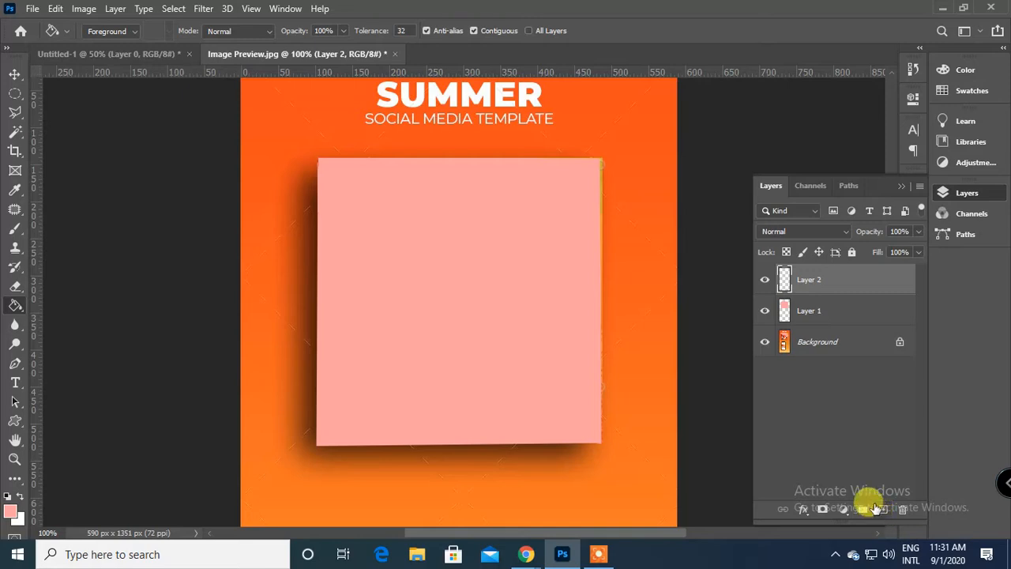
click(246, 137)
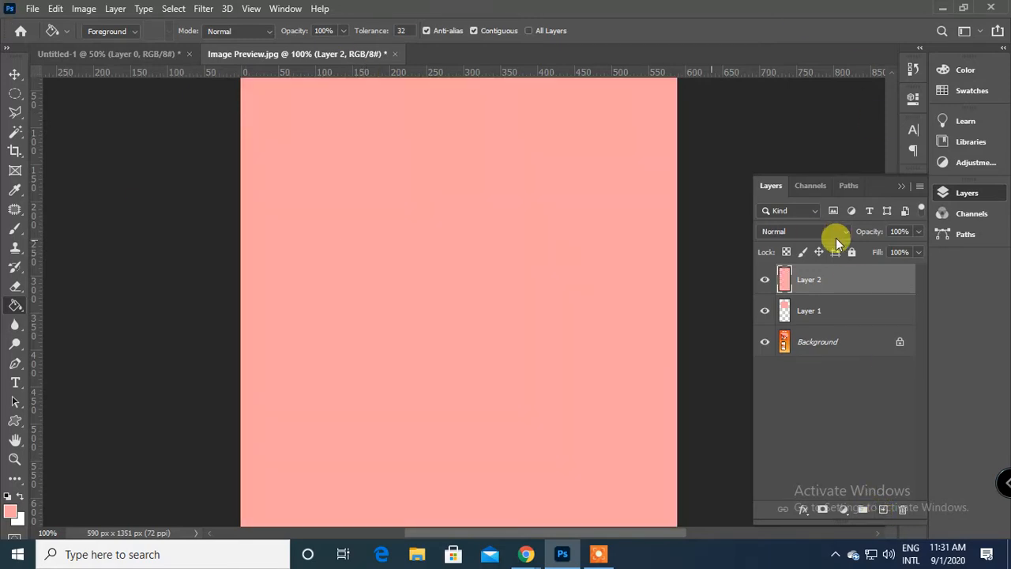
key(ctrl+minus)
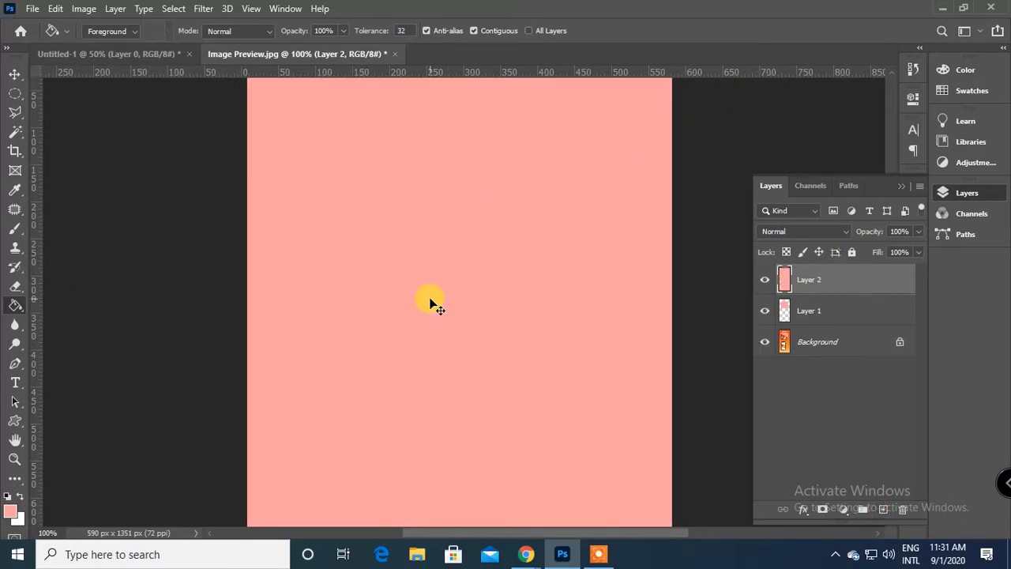
scroll(432, 312, down, 5)
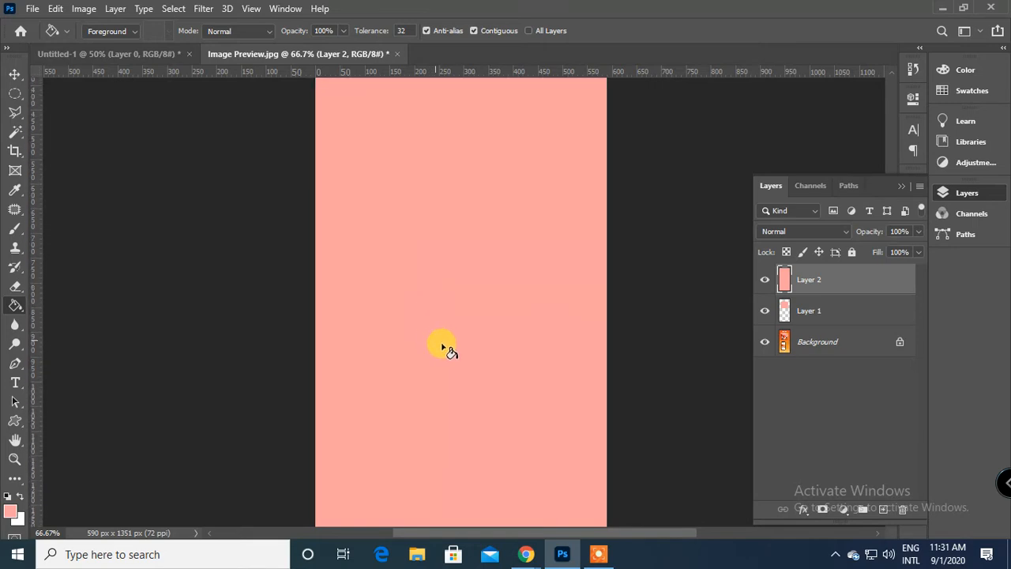
key(ctrl+minus)
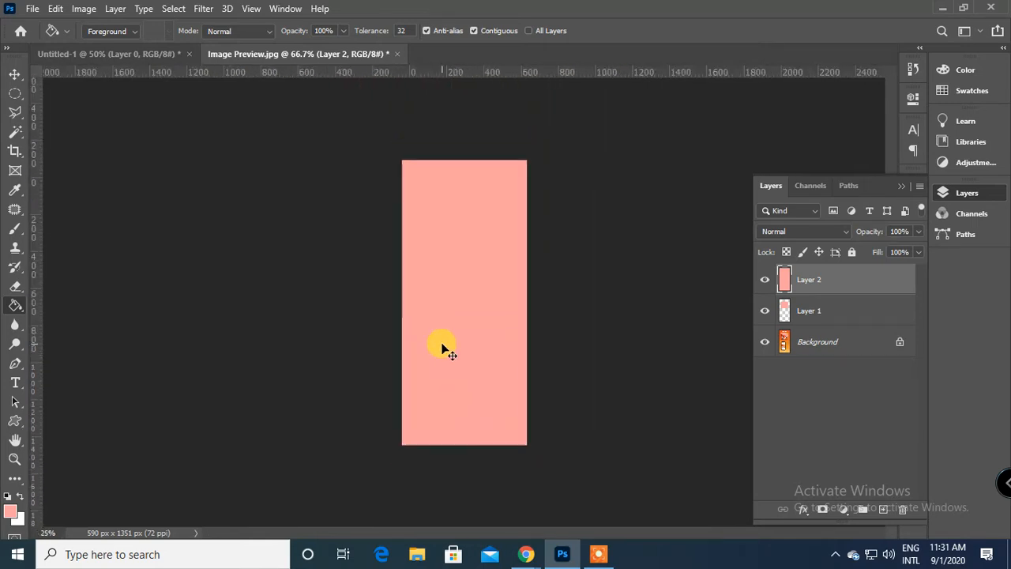
key(ctrl+plus)
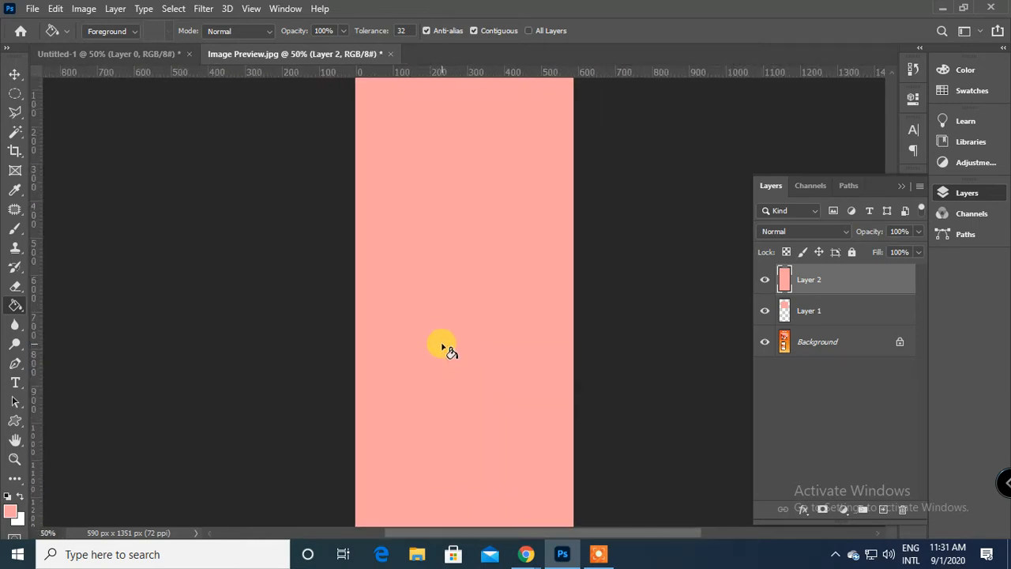
key(ctrl+plus)
key(ctrl+plus)
key(ctrl+plus)
key(ctrl+plus)
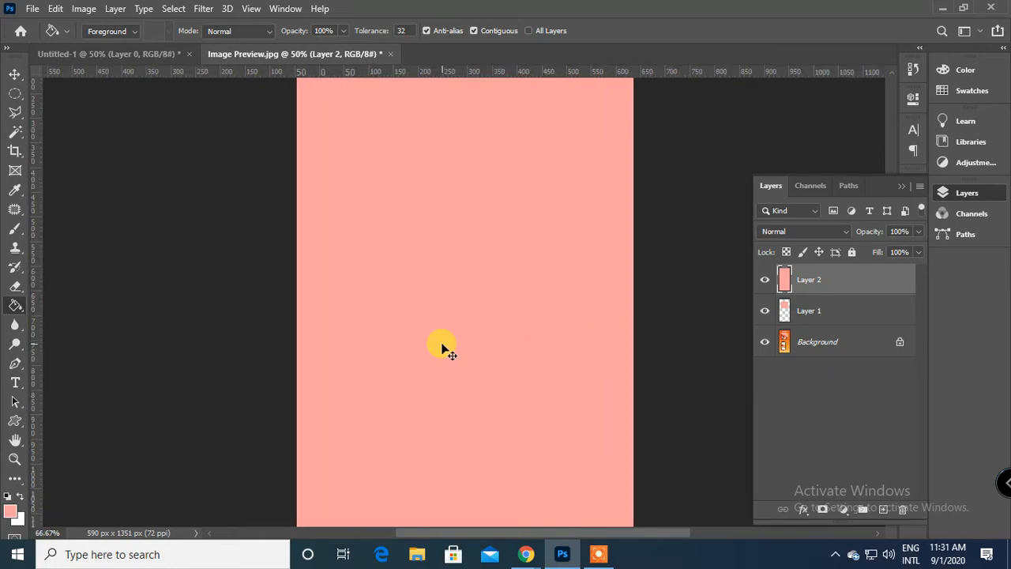
Select Layer 1 and Layer 2 together and delete both.
click(812, 310)
click(835, 283)
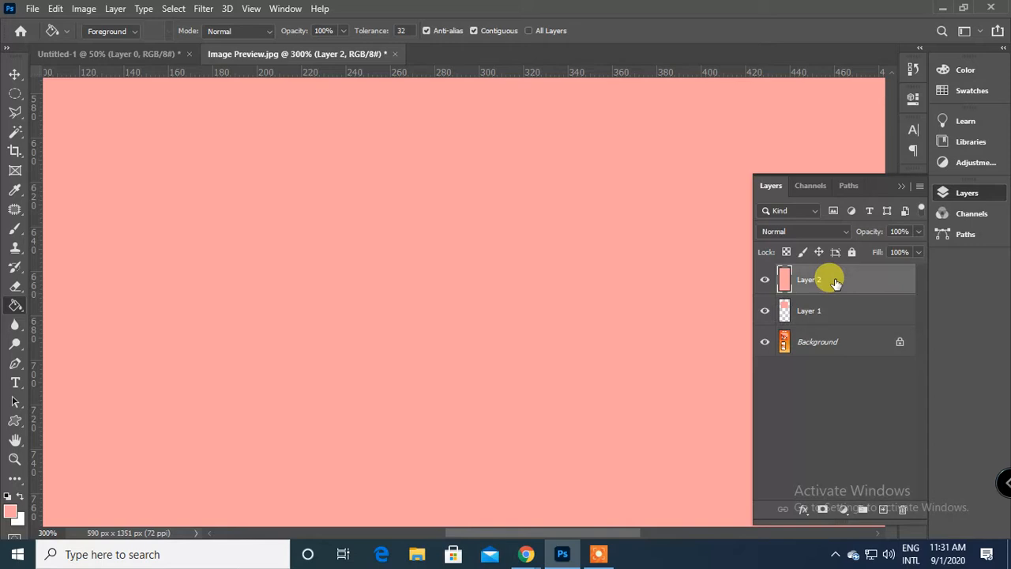
shift+click(819, 308)
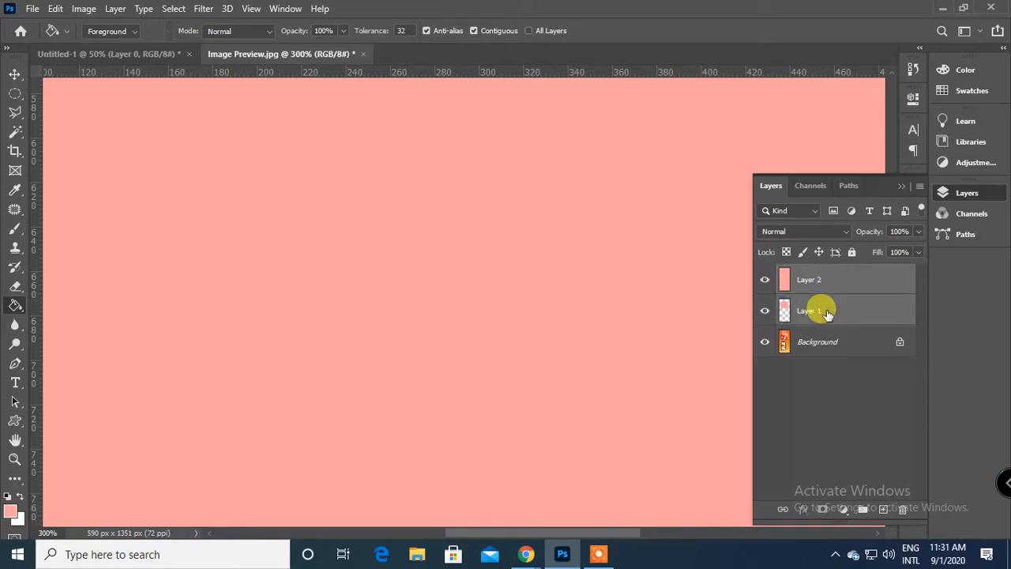
click(905, 509)
click(456, 214)
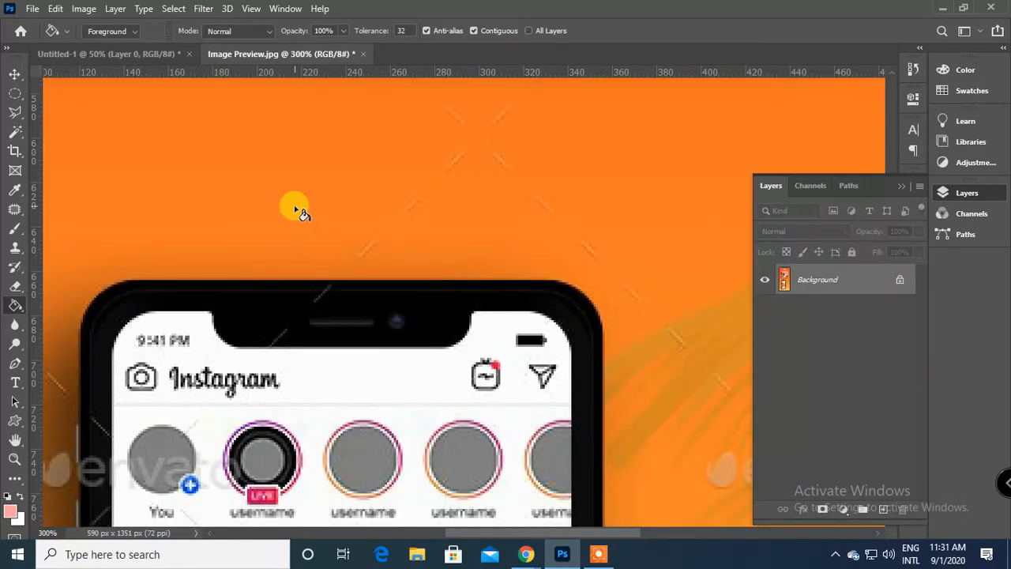
Unlock the Background so it becomes a regular layer, and activate the Move tool.
key(ctrl+0)
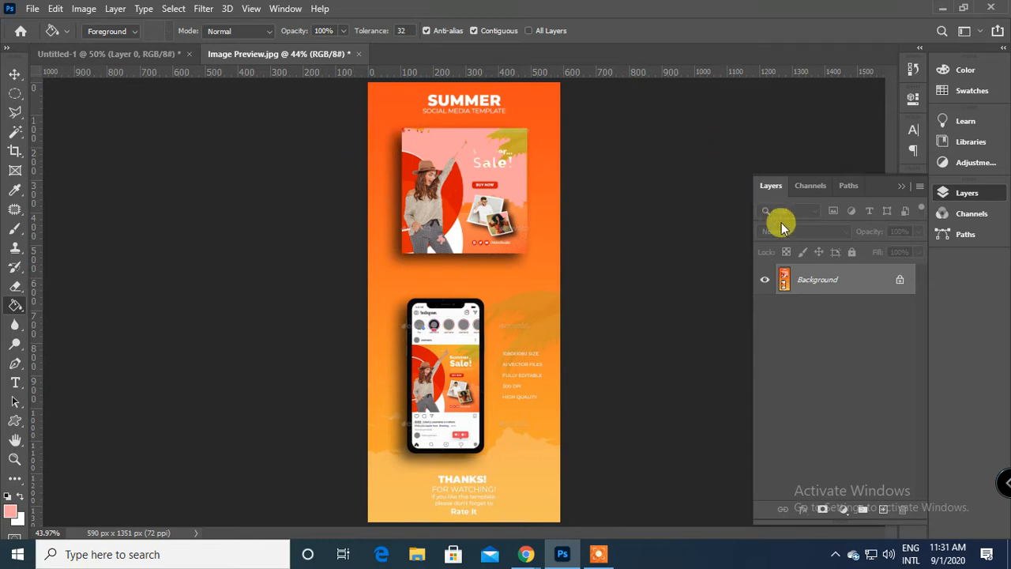
click(901, 283)
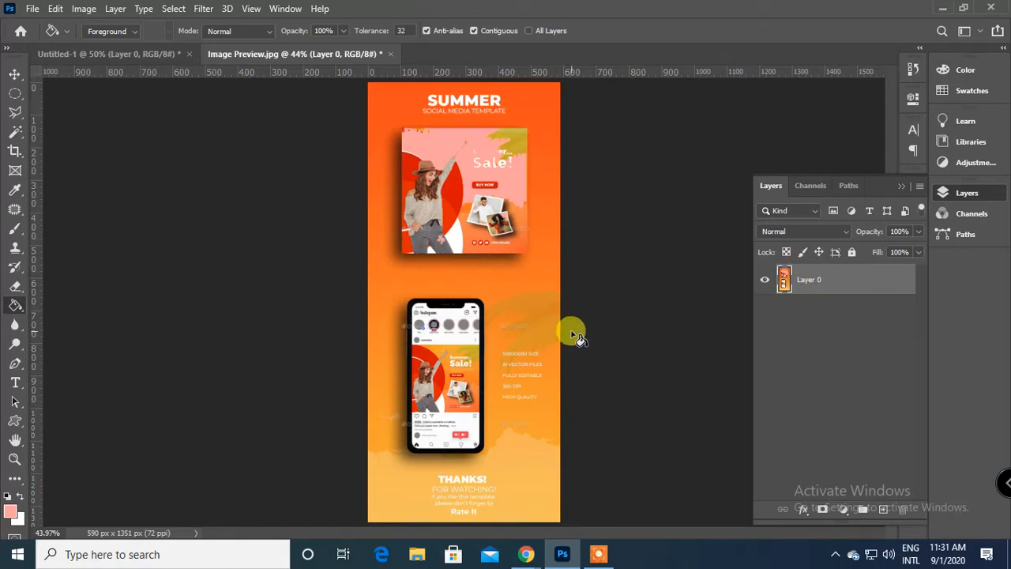
click(13, 75)
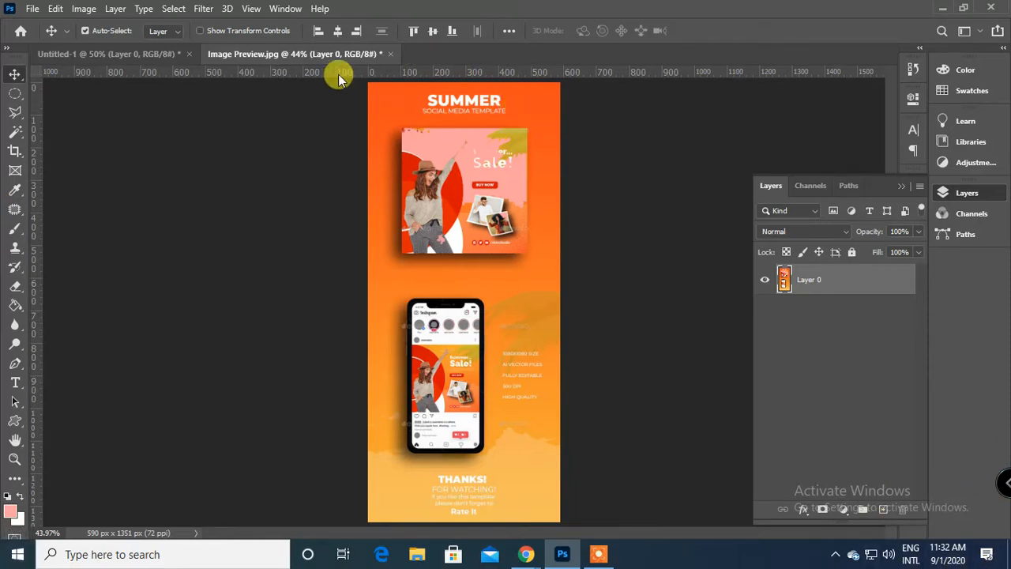
Crop the image tightly around the phone mockup with the Crop tool, to about 264 x 488 px.
click(14, 151)
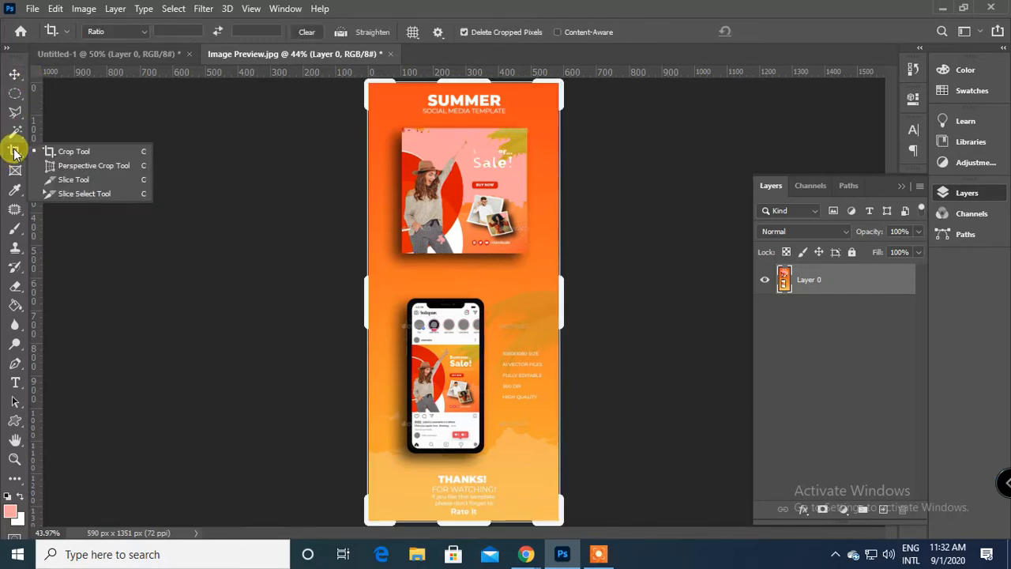
click(85, 153)
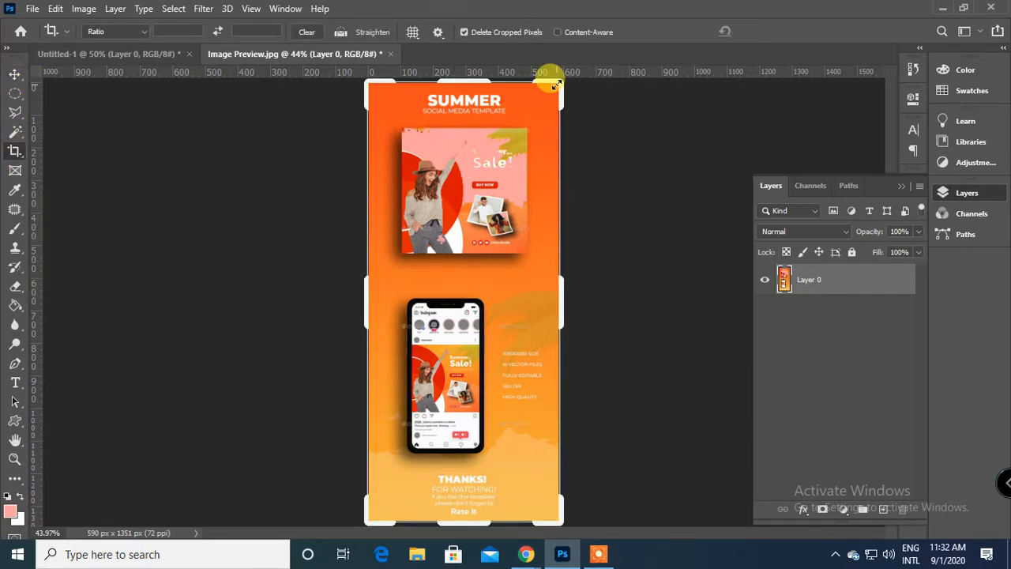
drag(556, 83, 546, 191)
drag(548, 284, 526, 294)
drag(458, 414, 471, 381)
drag(390, 293, 423, 300)
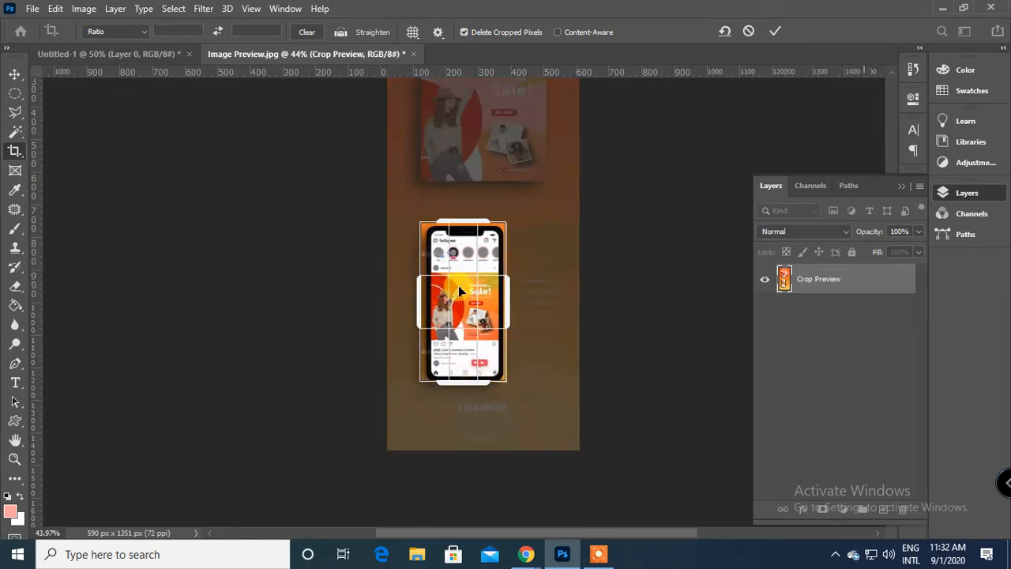
key(Return)
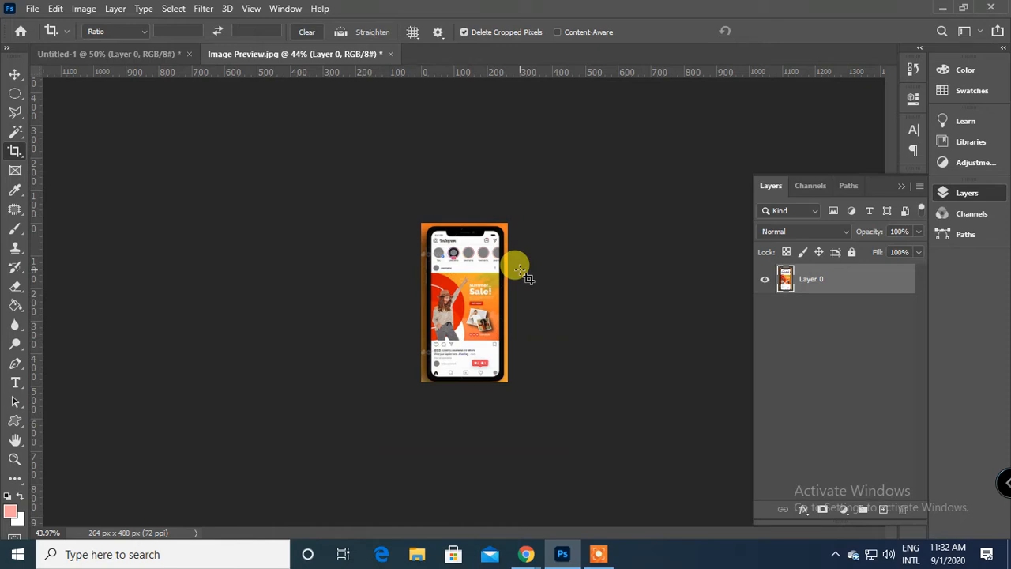
key(ctrl+0)
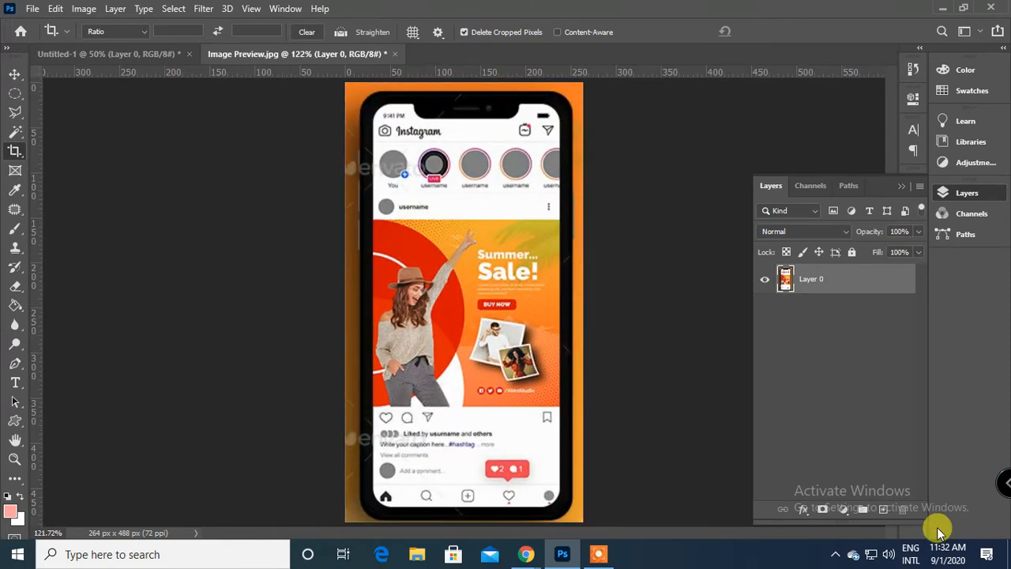
Undo the crop around the phone and fit the whole image in view.
click(719, 364)
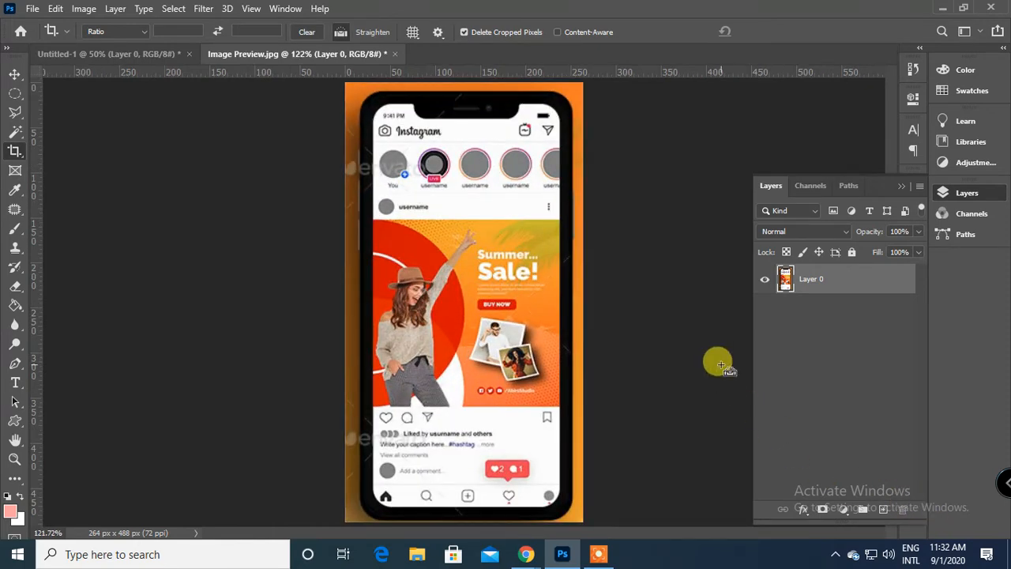
key(ctrl+z)
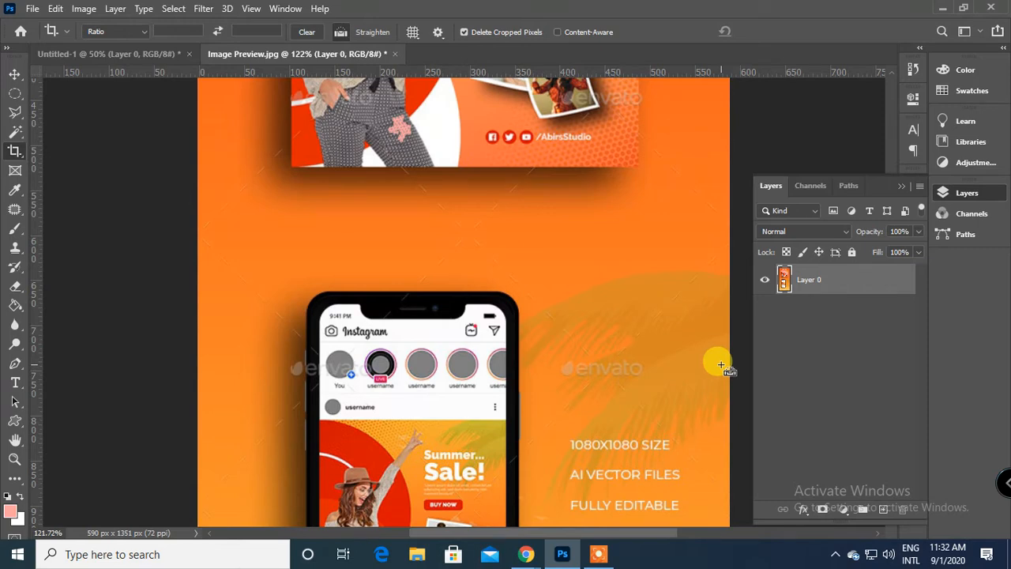
key(ctrl+0)
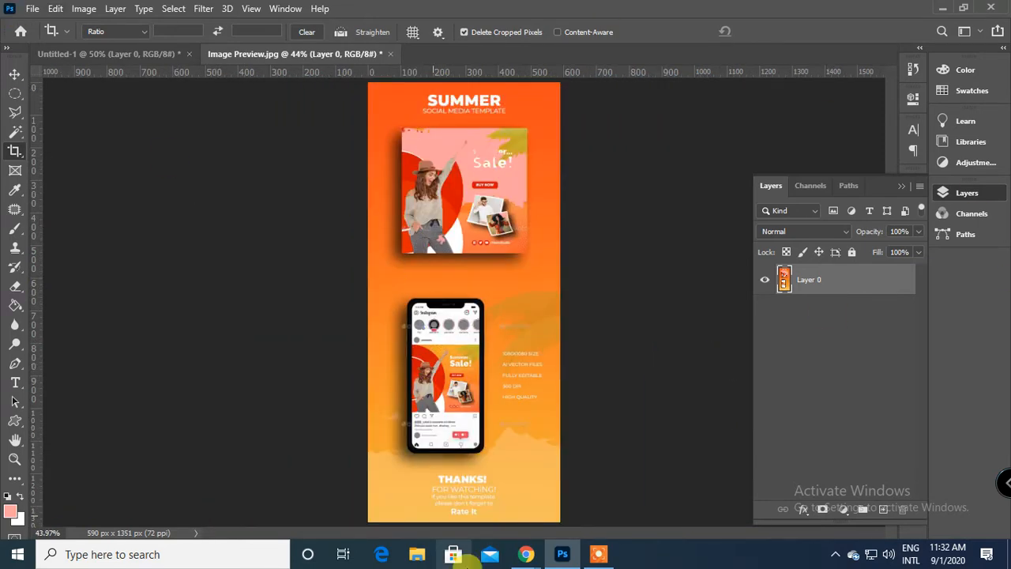
Draw a Perspective Crop frame over the lower part of the image and pull its four corners in around the phone.
right_click(14, 157)
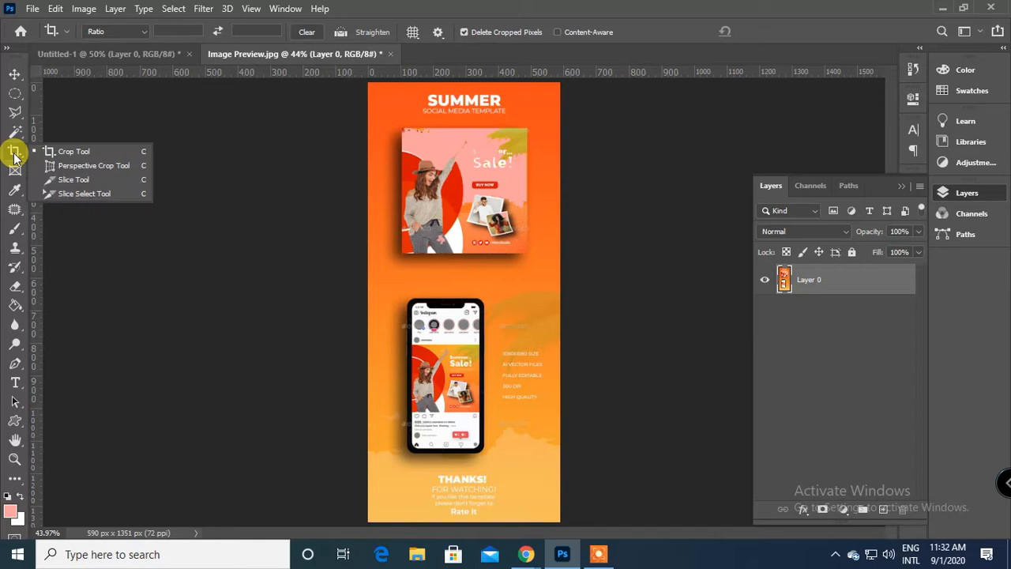
click(99, 168)
drag(368, 255, 570, 526)
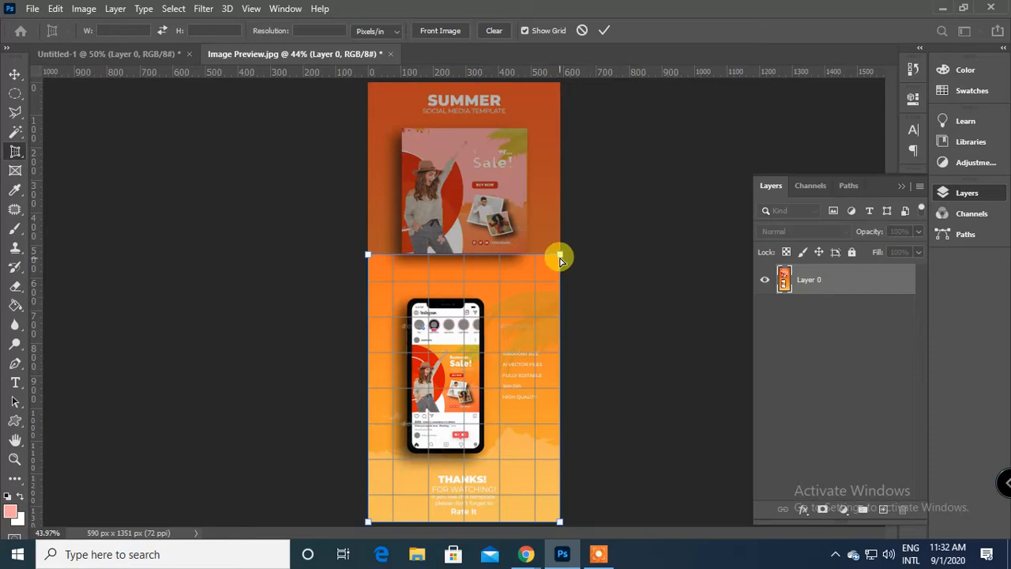
drag(559, 254, 481, 278)
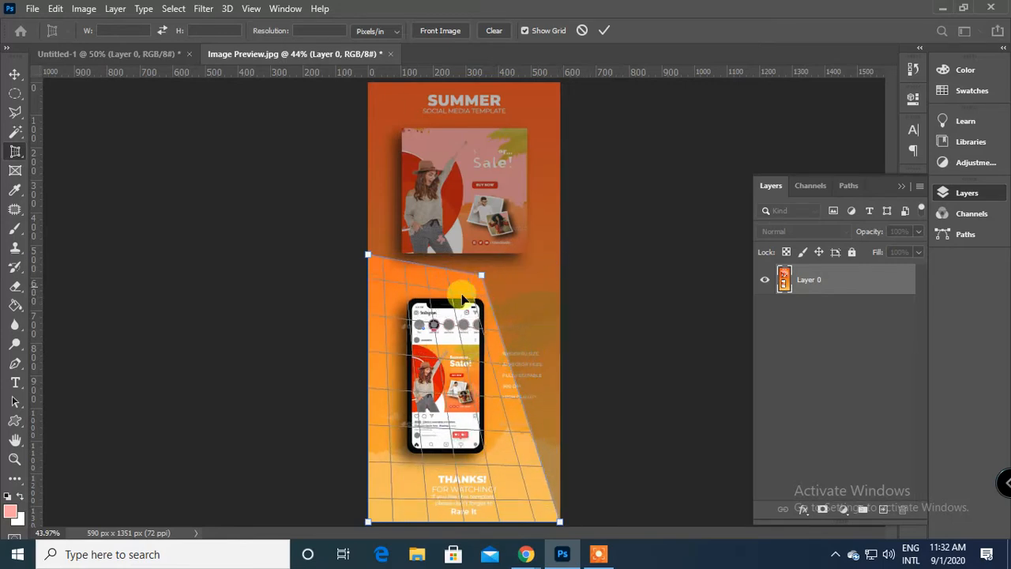
drag(368, 521, 407, 452)
drag(559, 522, 480, 451)
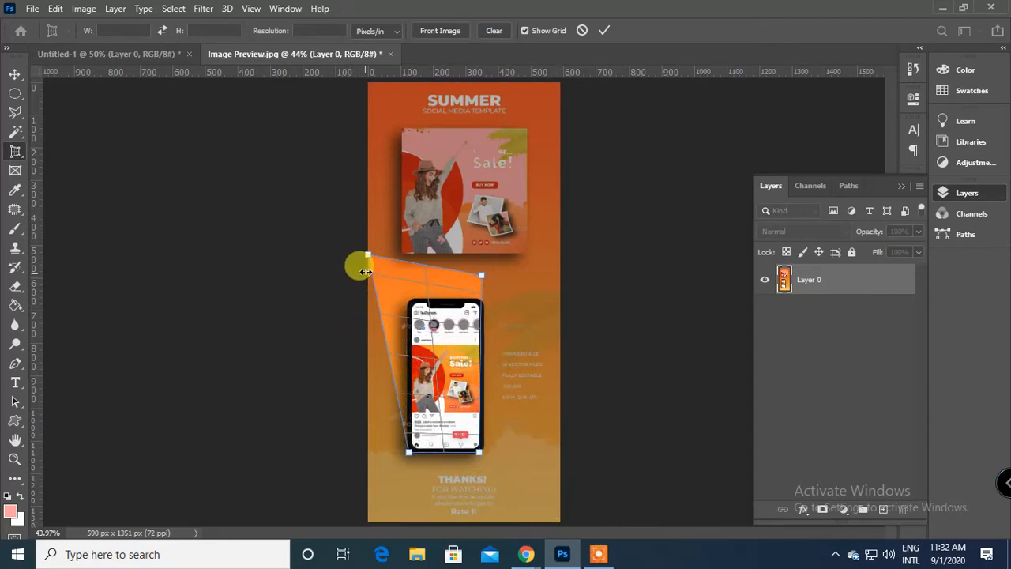
mouse_move(372, 260)
mouse_down()
mouse_move(379, 277)
mouse_move(365, 350)
mouse_move(390, 266)
mouse_up()
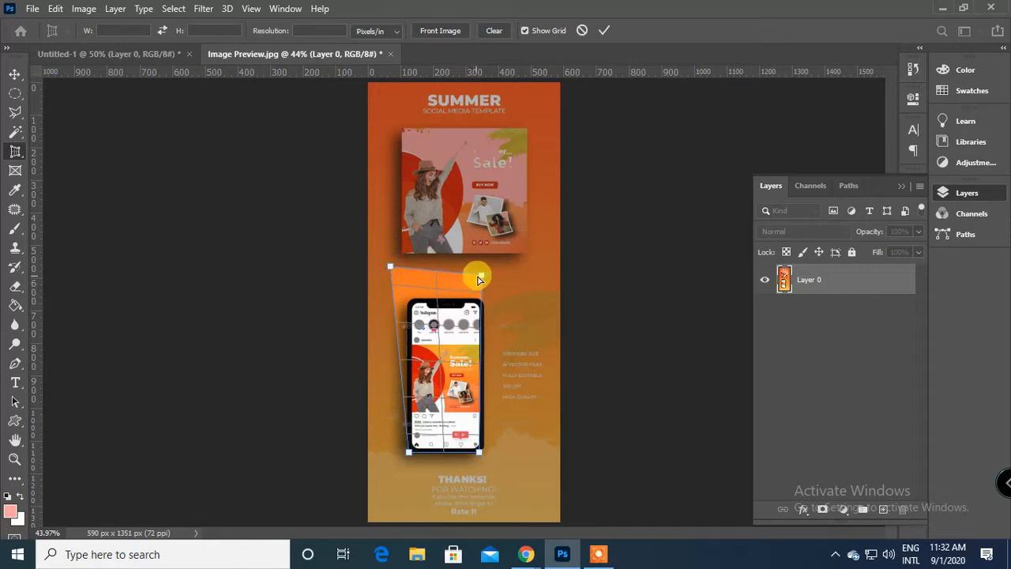
Skew the perspective crop frame by moving its two right corners and the lower-left one outward, and apply the crop at about 480 x 578 px.
drag(480, 275, 538, 309)
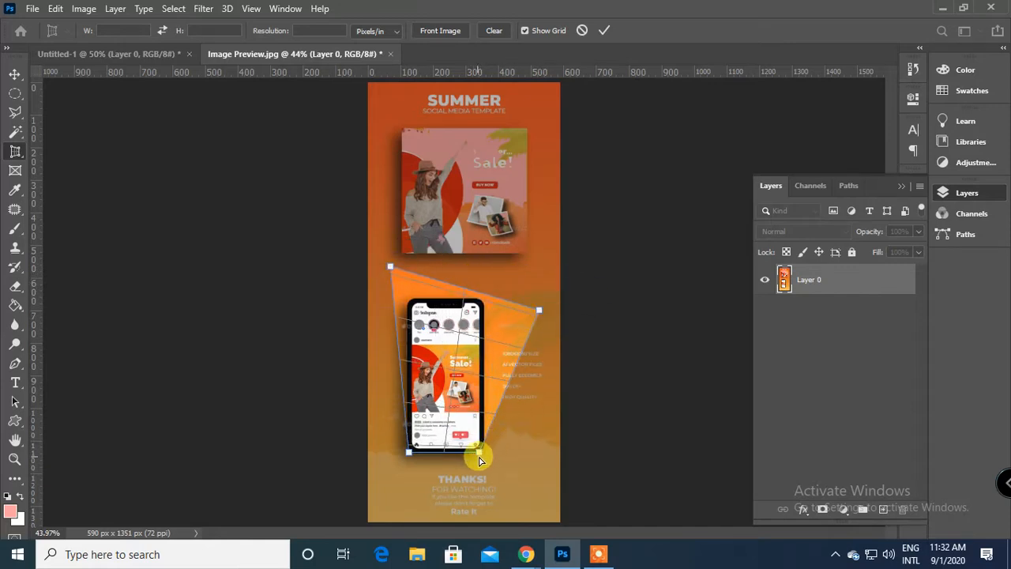
drag(478, 458, 504, 484)
drag(405, 456, 403, 452)
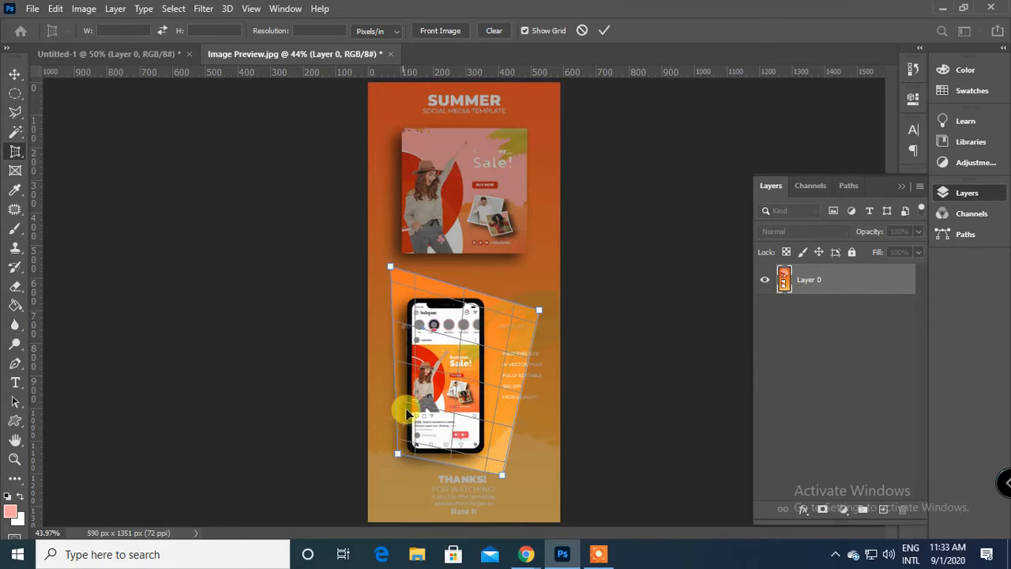
click(603, 31)
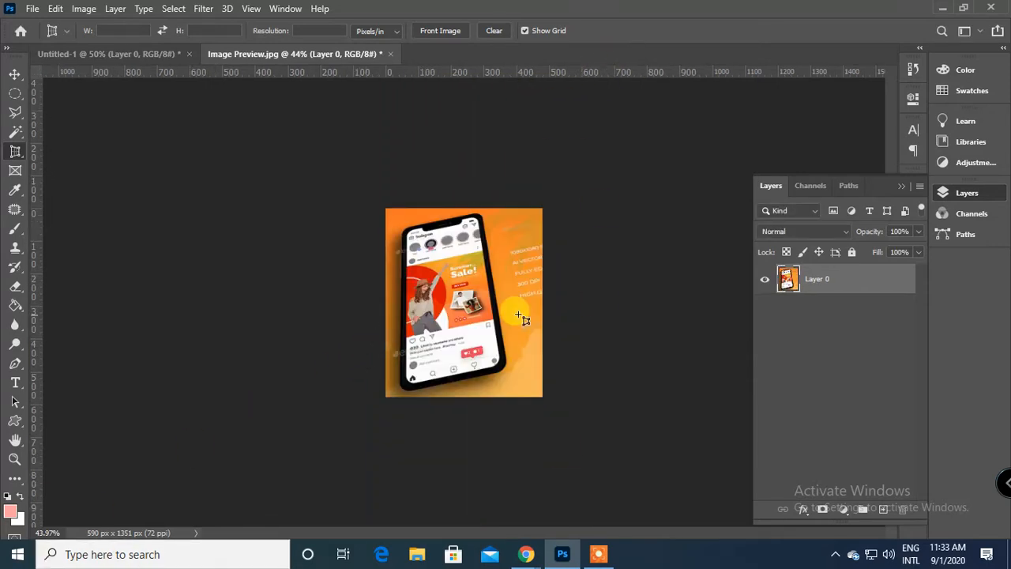
key(ctrl+plus)
key(ctrl+plus)
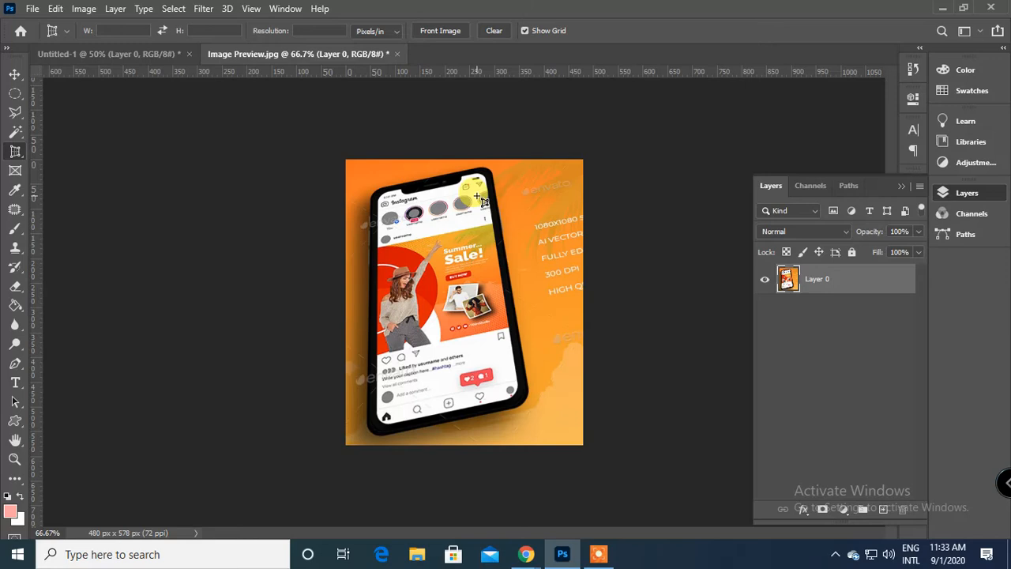
Draw an elliptical selection over the middle of the phone screen and move the selected pixels up across the phone's upper part.
click(15, 94)
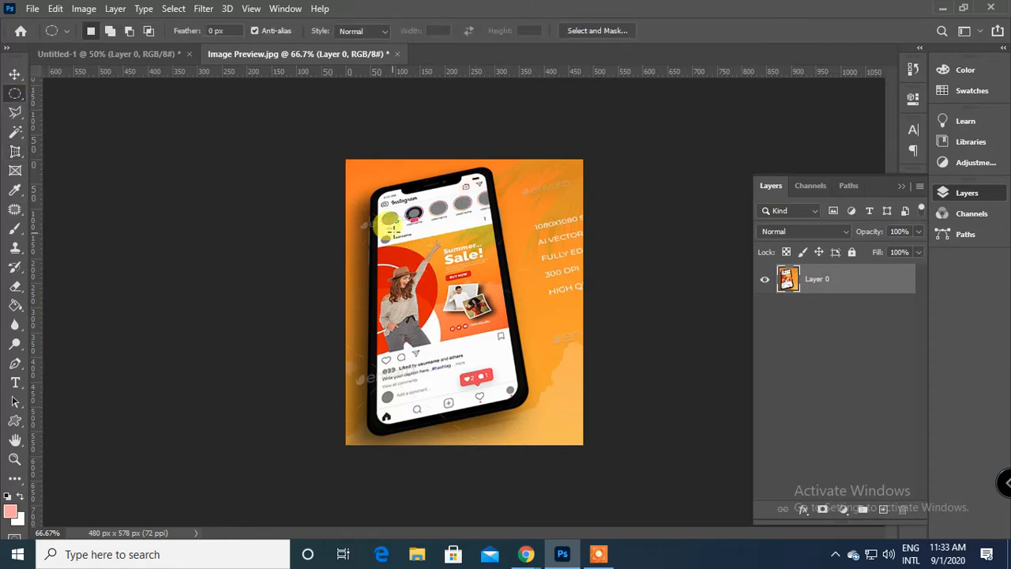
drag(389, 229, 541, 386)
click(14, 75)
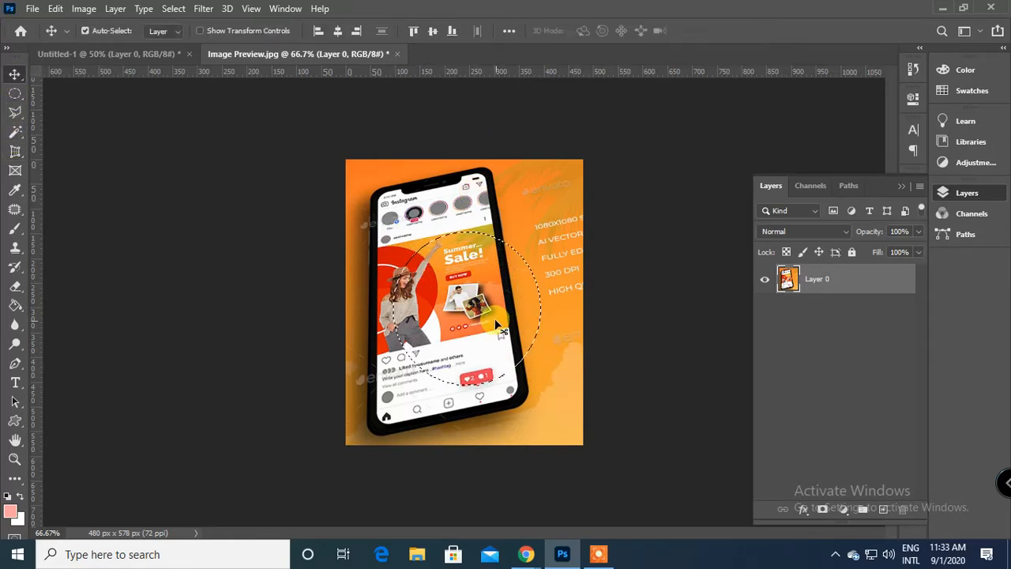
drag(467, 268, 534, 231)
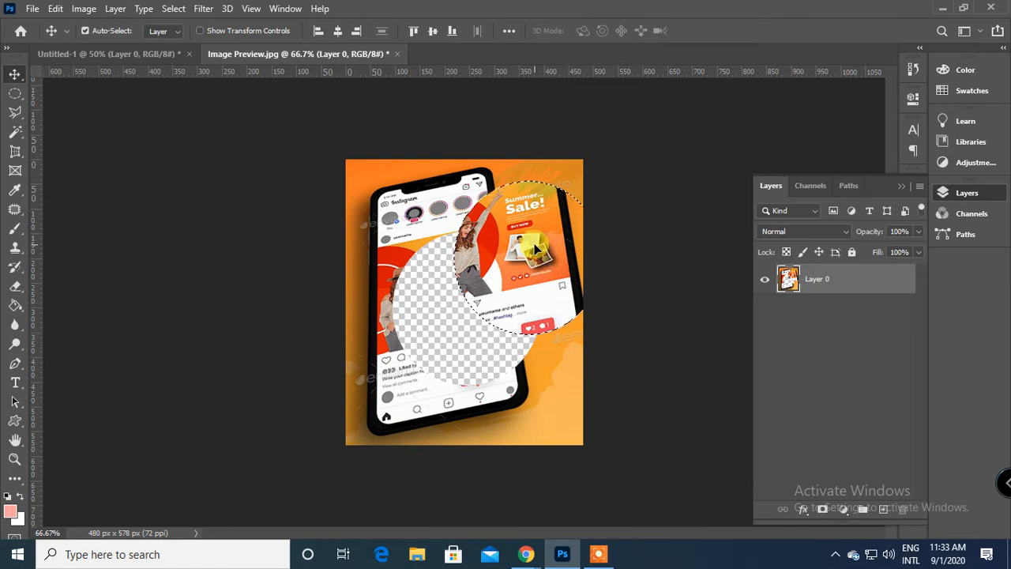
drag(537, 250, 489, 214)
click(284, 7)
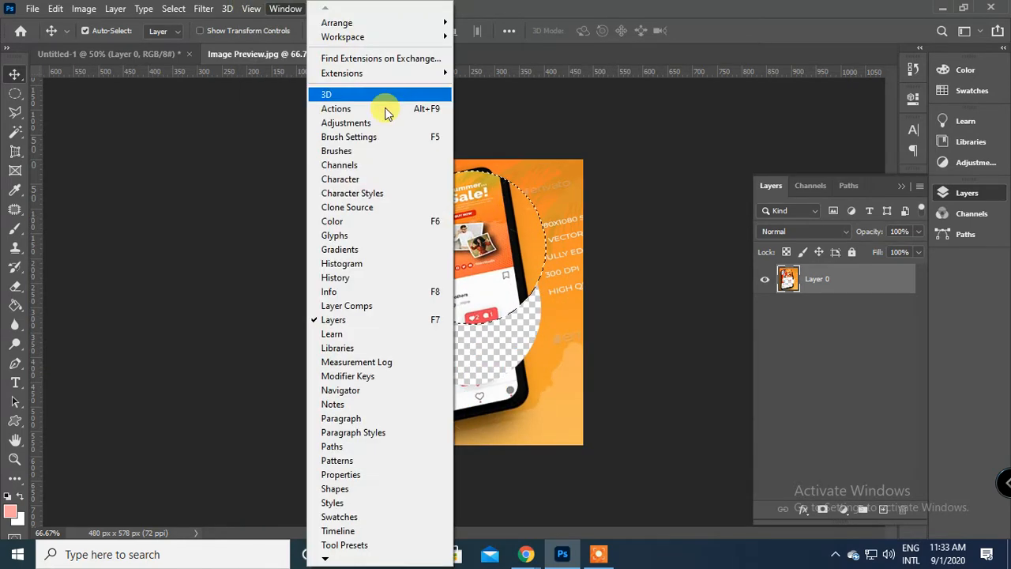
mouse_move(254, 7)
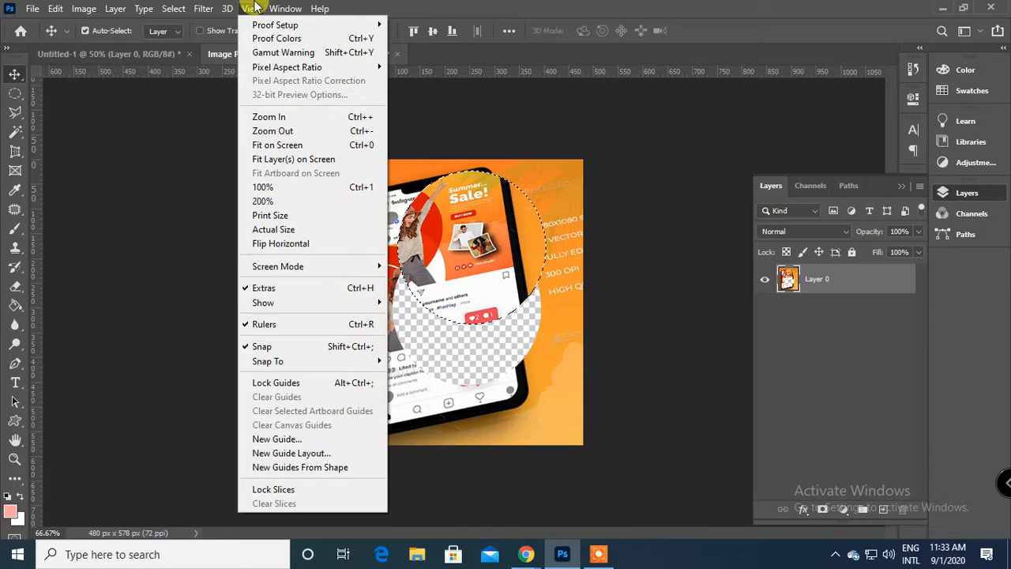
click(502, 220)
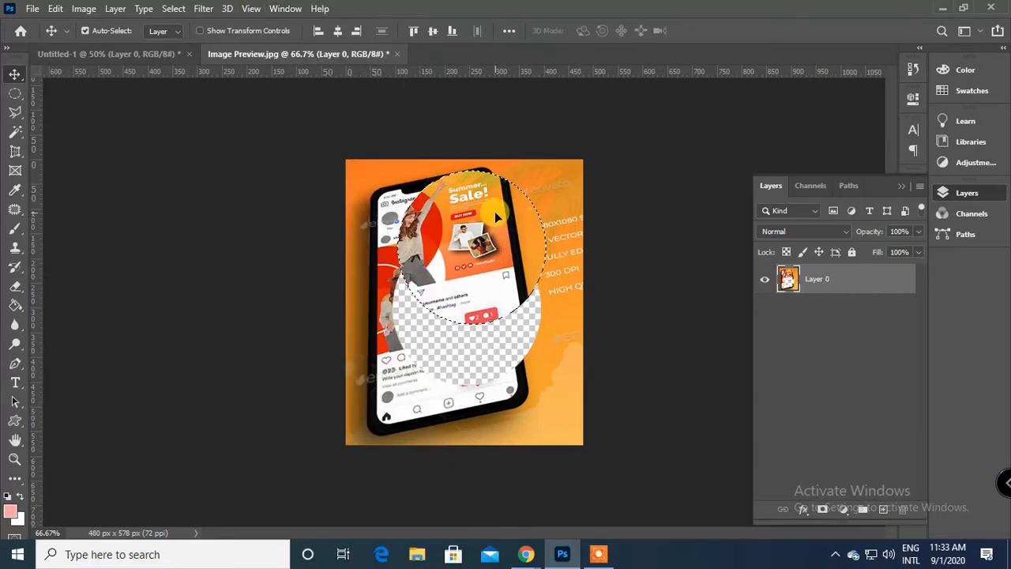
Move the cut-out circle back down over its gap, and undo the circle edits and the perspective crop.
drag(495, 211, 488, 280)
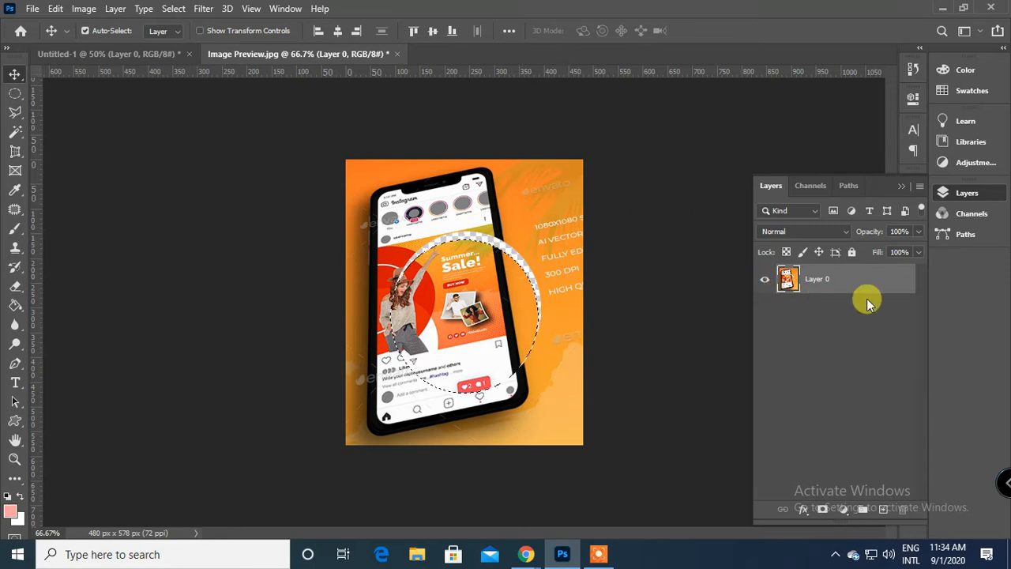
key(ctrl+z)
key(ctrl+z)
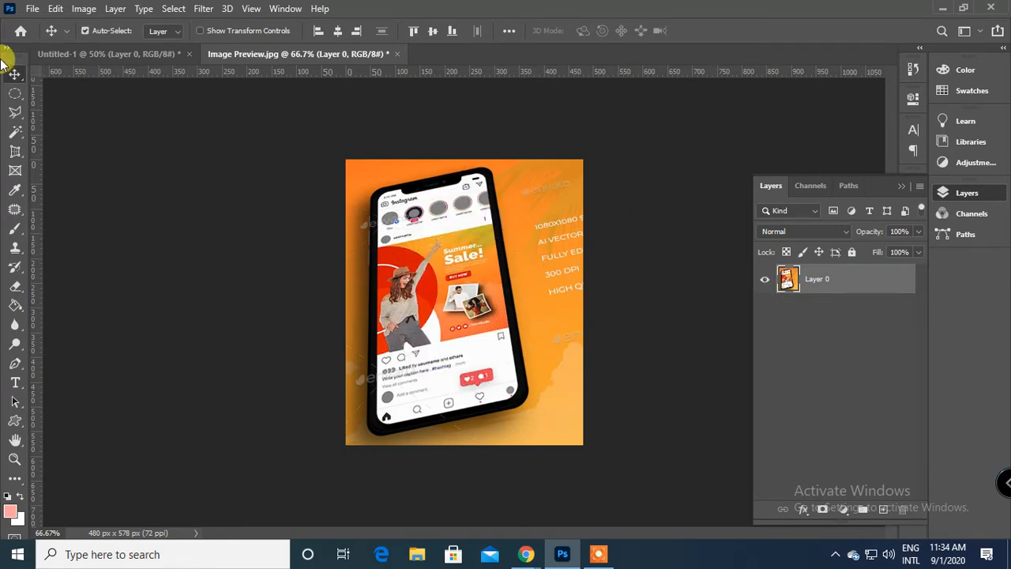
click(15, 151)
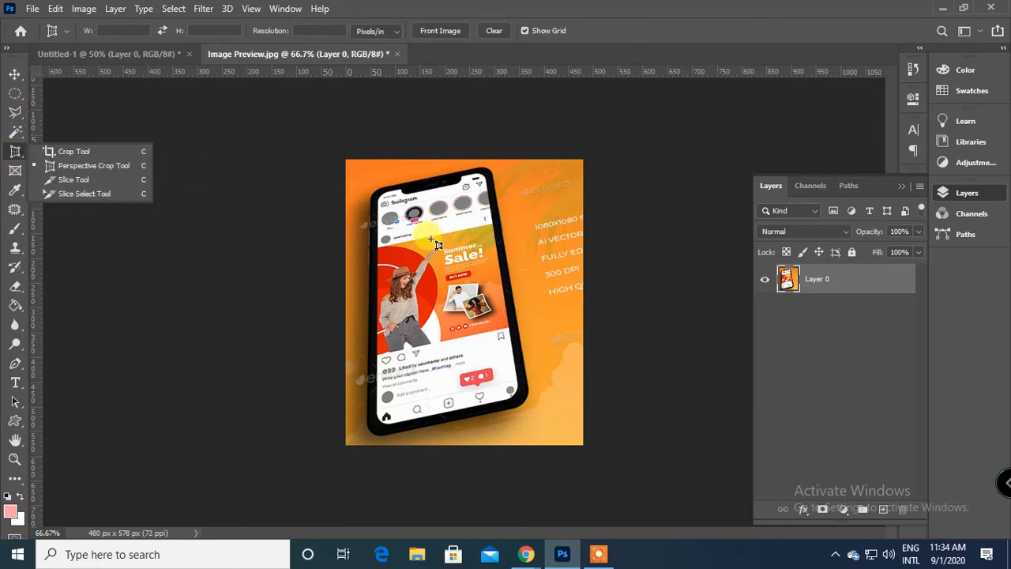
click(15, 74)
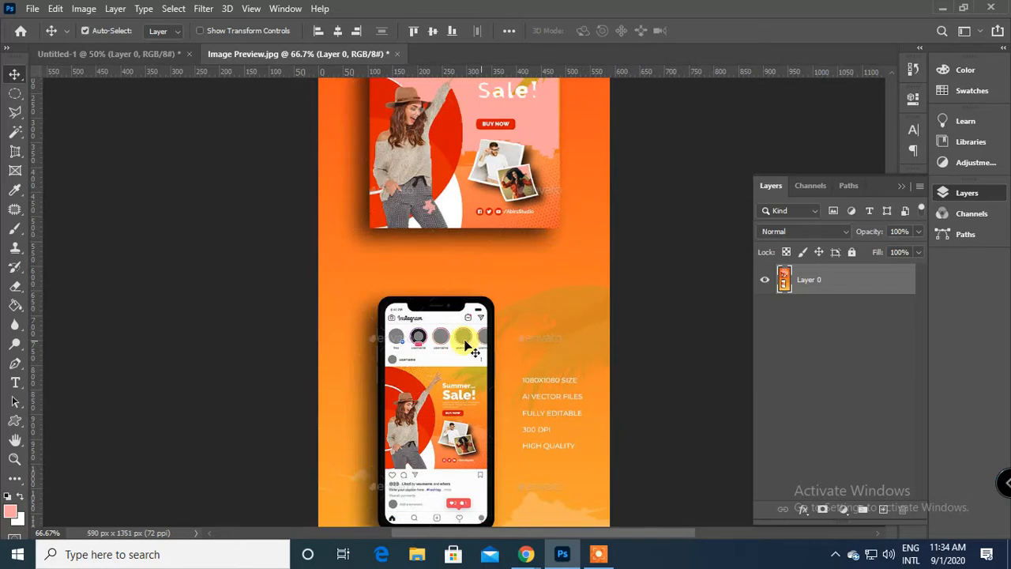
Draw a Perspective Crop frame around the phone mockup and pull its upper-right and both lower corners inward.
scroll(472, 351, down, 3)
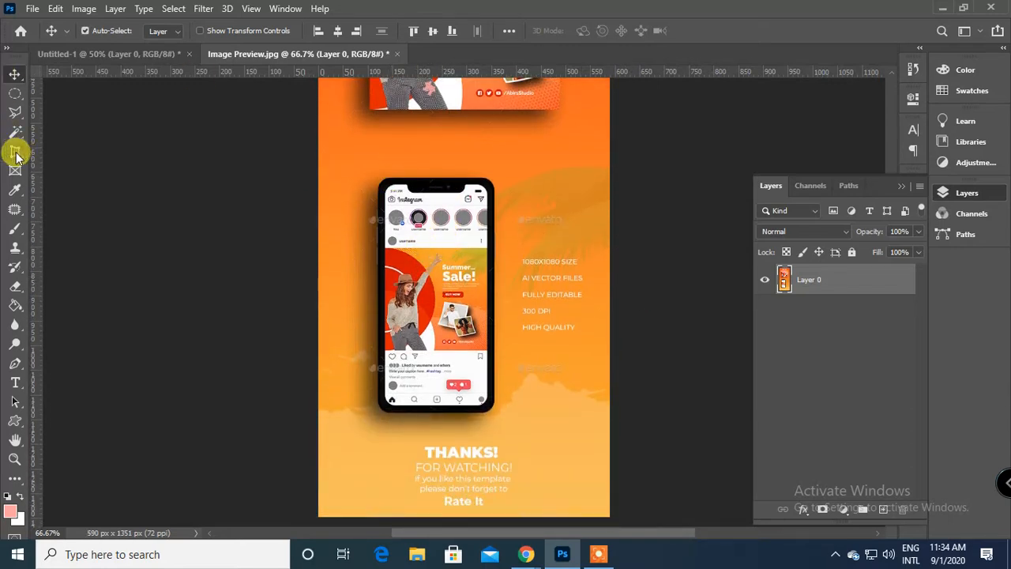
click(15, 151)
drag(351, 152, 555, 462)
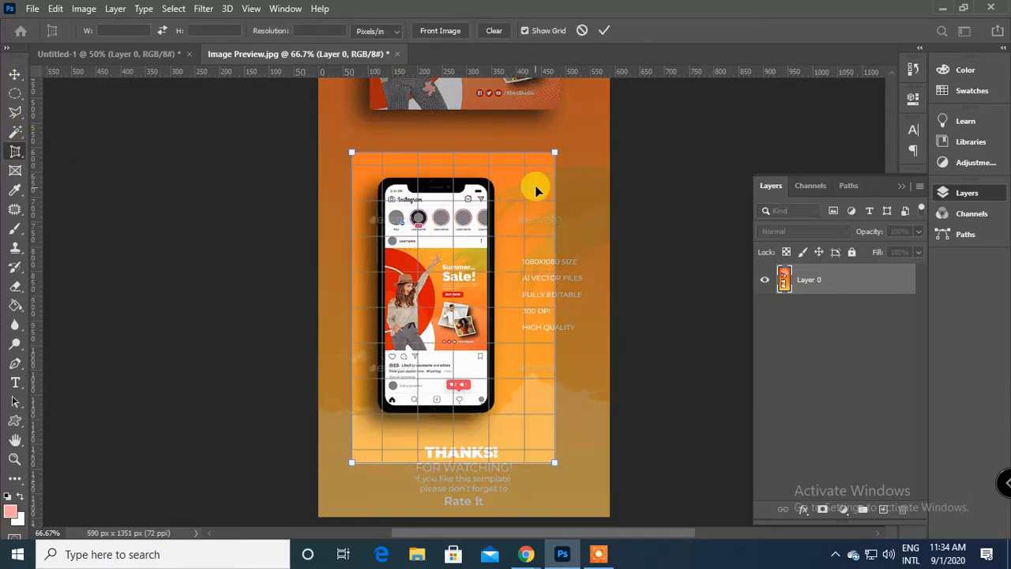
drag(556, 152, 505, 168)
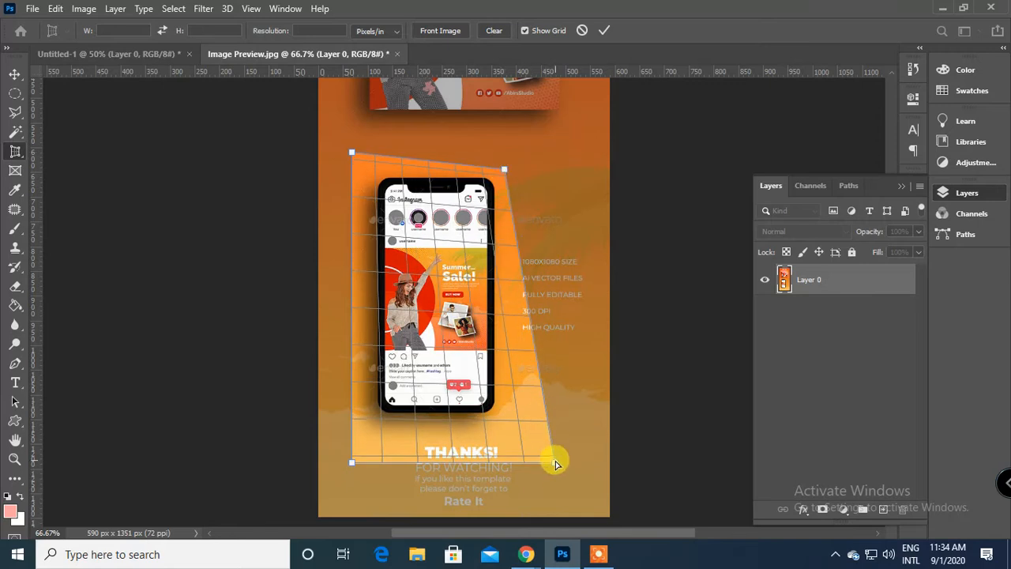
drag(553, 465, 536, 411)
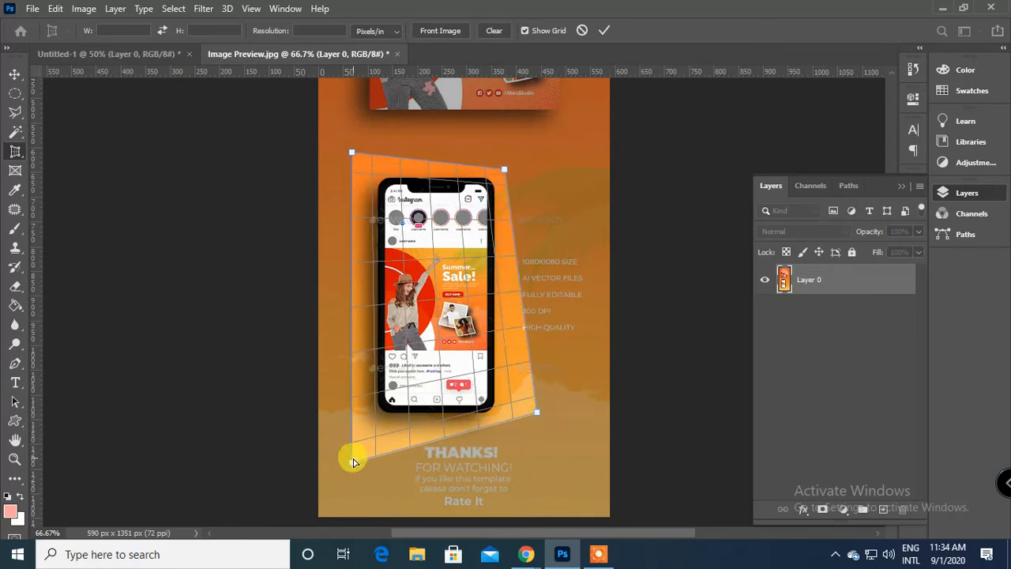
drag(353, 460, 364, 431)
Fine-tune the frame's upper-right and lower corners and apply the perspective crop at about 404 x 673 px, and undo it.
drag(501, 169, 493, 154)
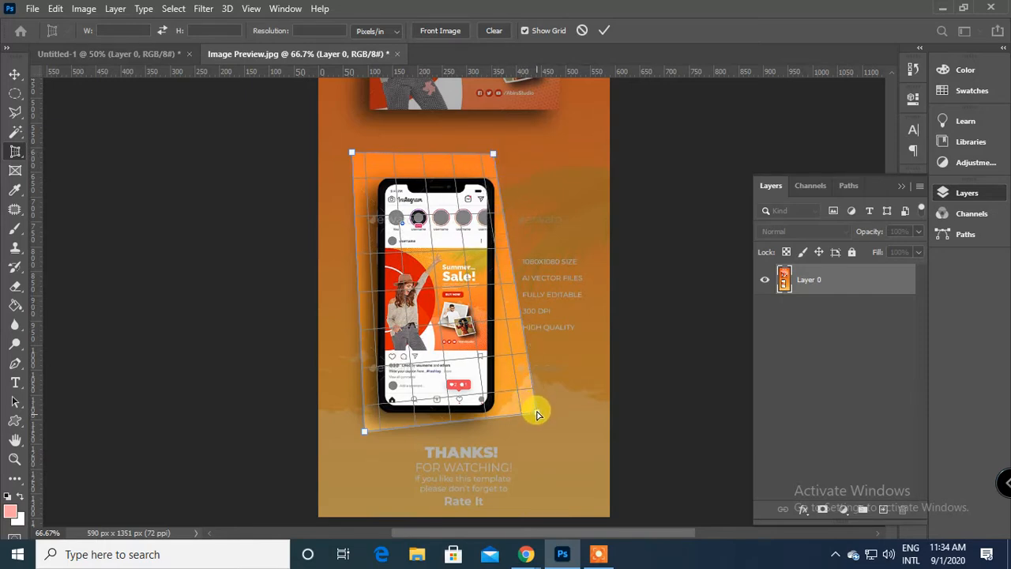
drag(537, 415, 534, 403)
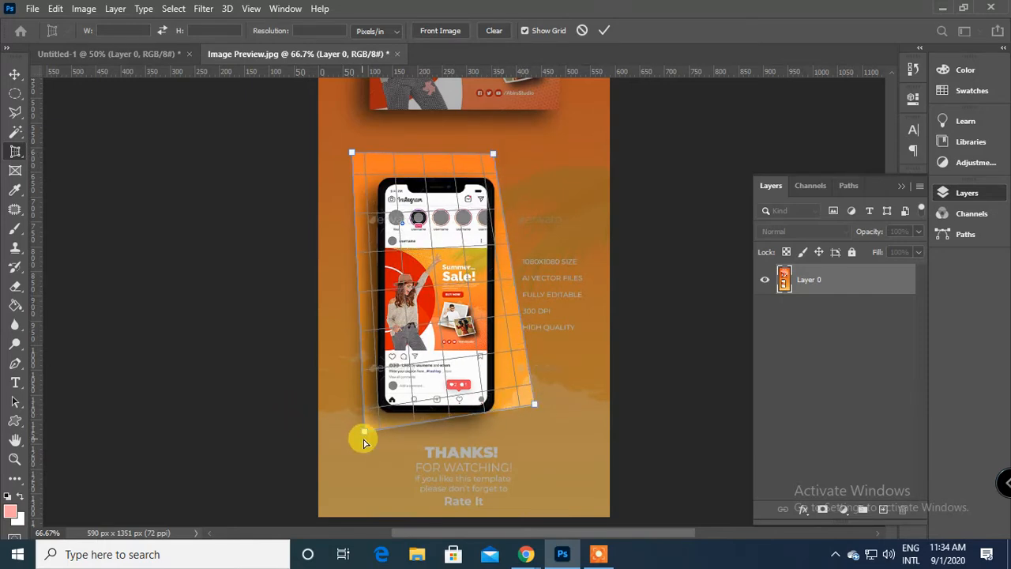
mouse_move(369, 436)
mouse_down()
mouse_move(382, 435)
mouse_move(373, 436)
mouse_up()
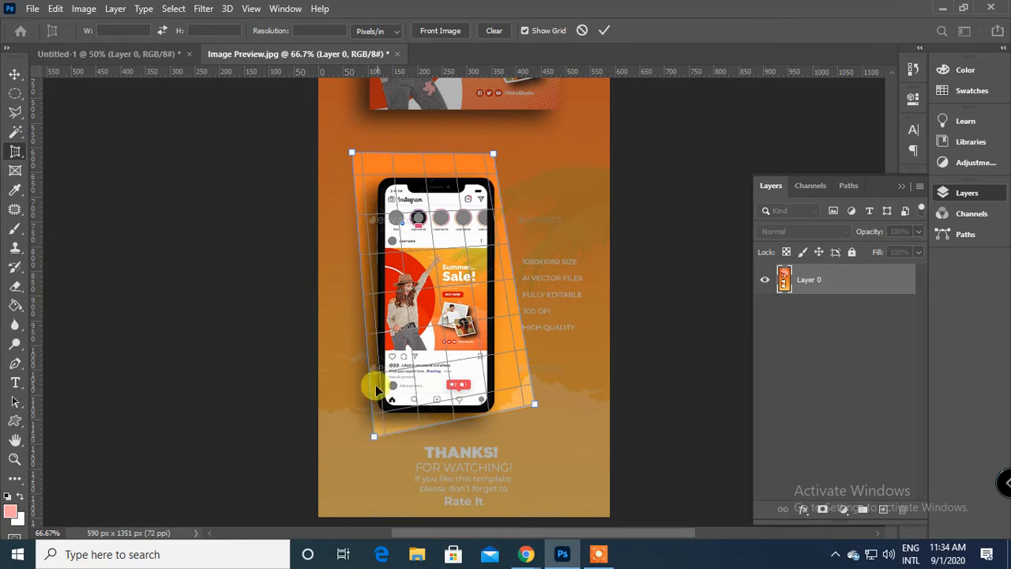
click(600, 30)
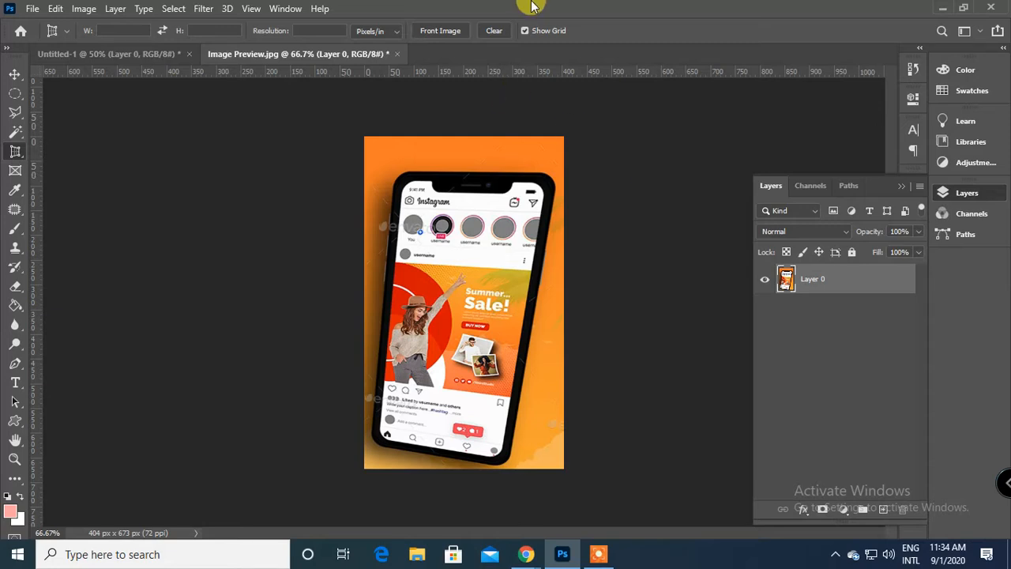
key(ctrl+z)
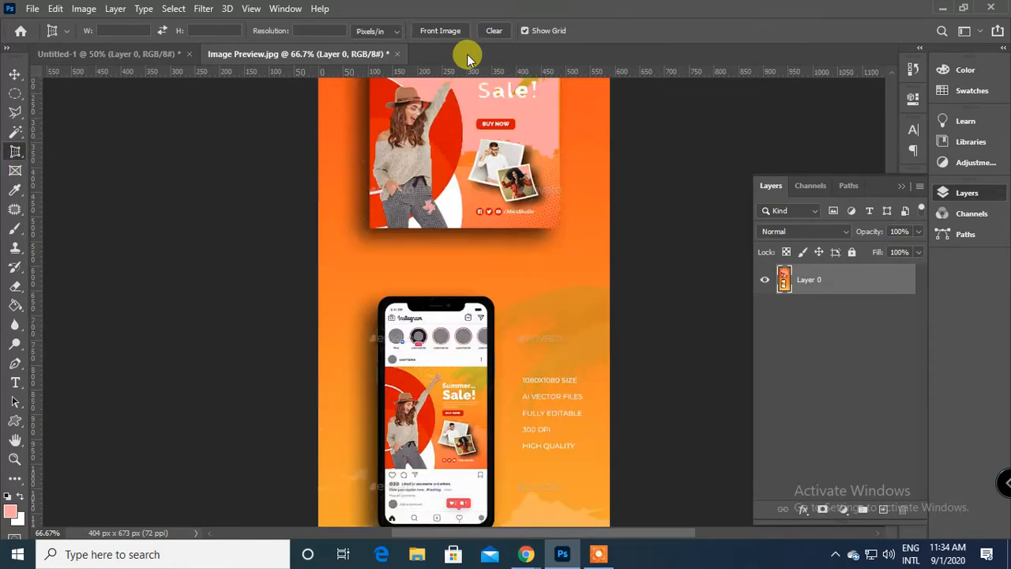
Draw three overlapping slices: about 367 x 237 px over the banner's lower part, a wide one across its upper part, and a tall one through its middle.
right_click(14, 157)
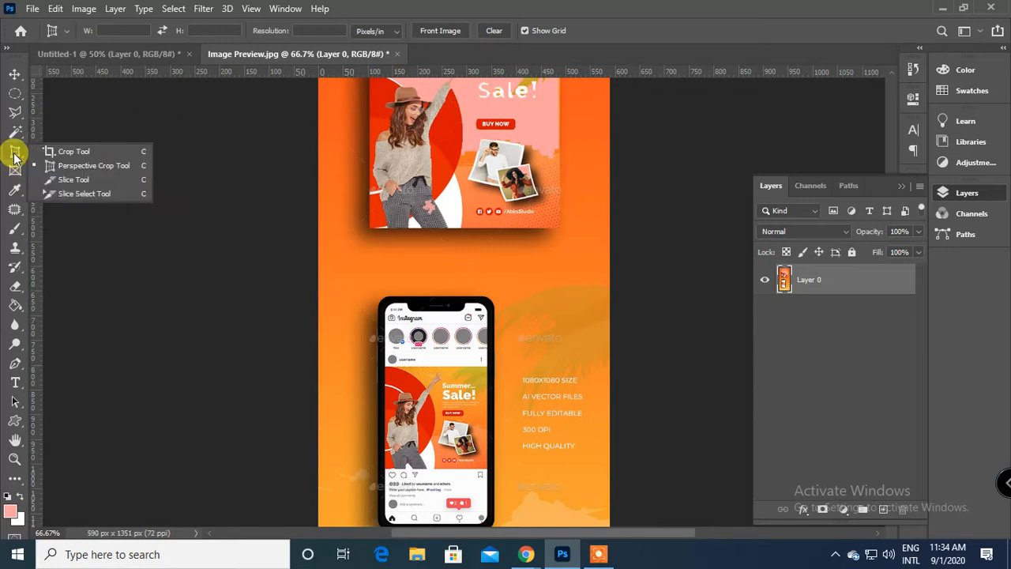
click(68, 181)
mouse_move(339, 162)
mouse_down()
mouse_move(417, 181)
mouse_move(521, 278)
mouse_up()
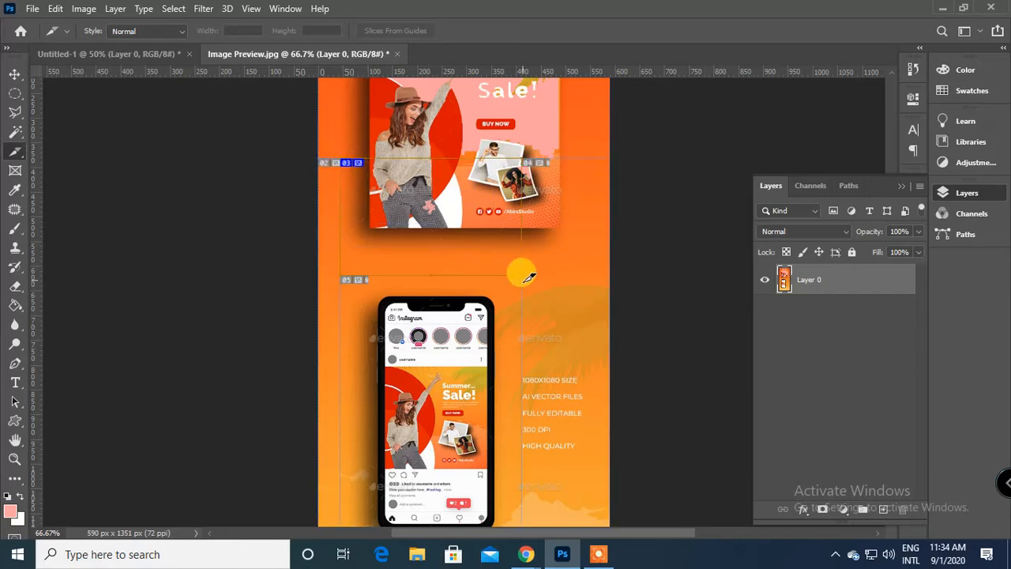
scroll(515, 255, up, 3)
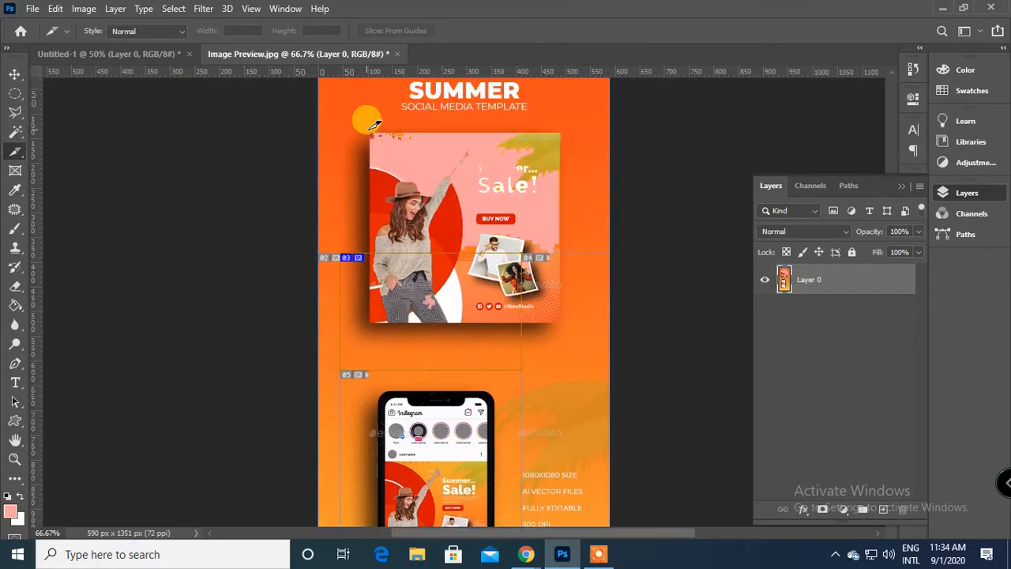
drag(367, 133, 612, 199)
scroll(564, 186, up, 6)
drag(445, 147, 497, 481)
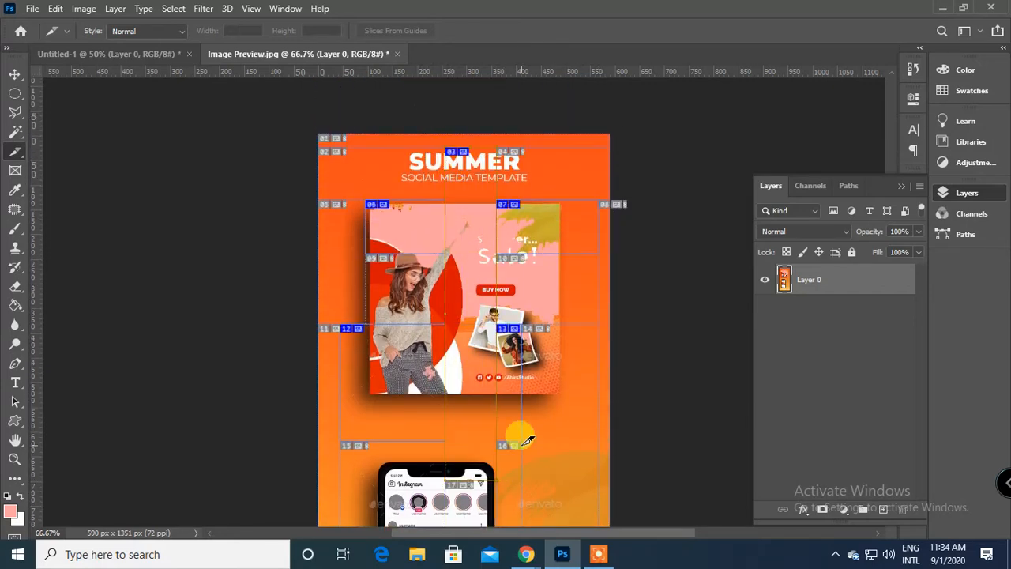
scroll(565, 340, down, 5)
Open the slice options for the slice over the banner's lower part and close them without changes.
right_click(383, 292)
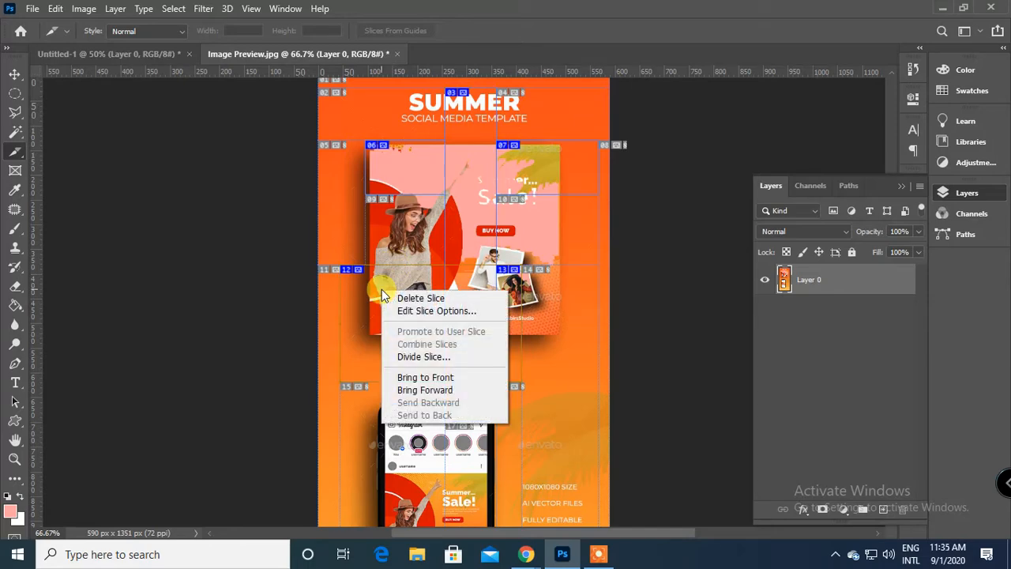
click(467, 310)
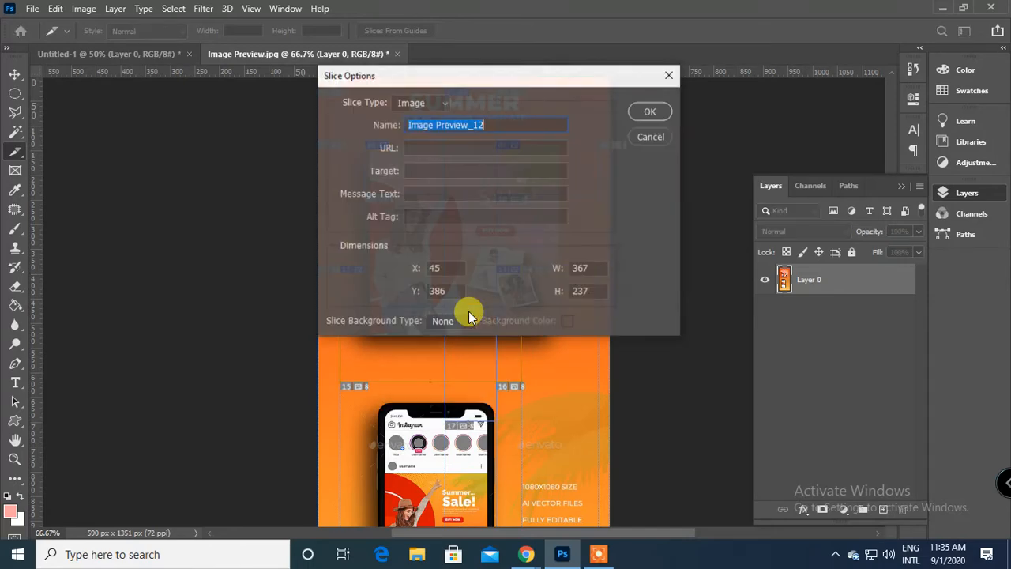
click(669, 75)
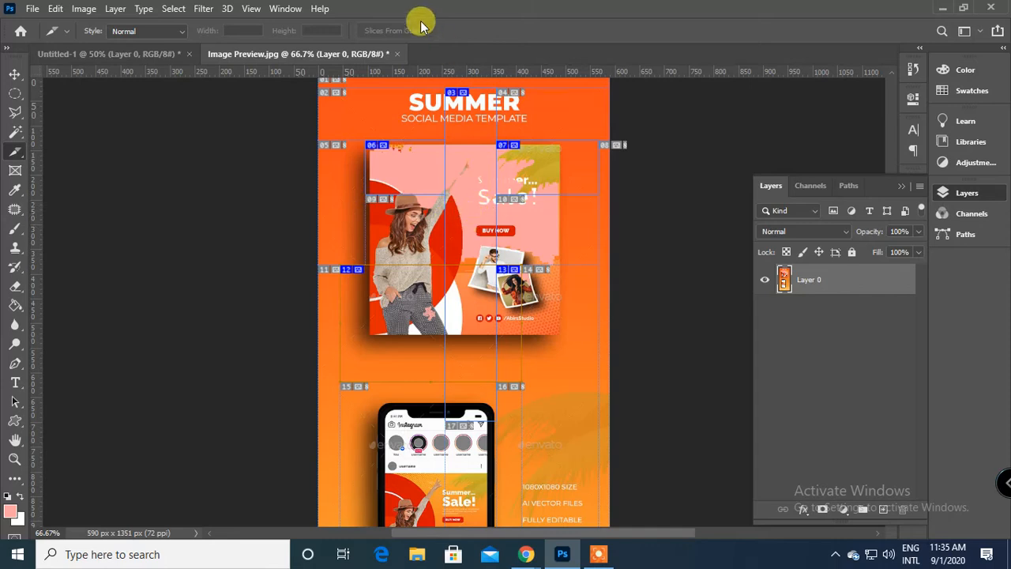
Close the Image Preview.jpg document without saving its changes.
click(397, 53)
click(507, 215)
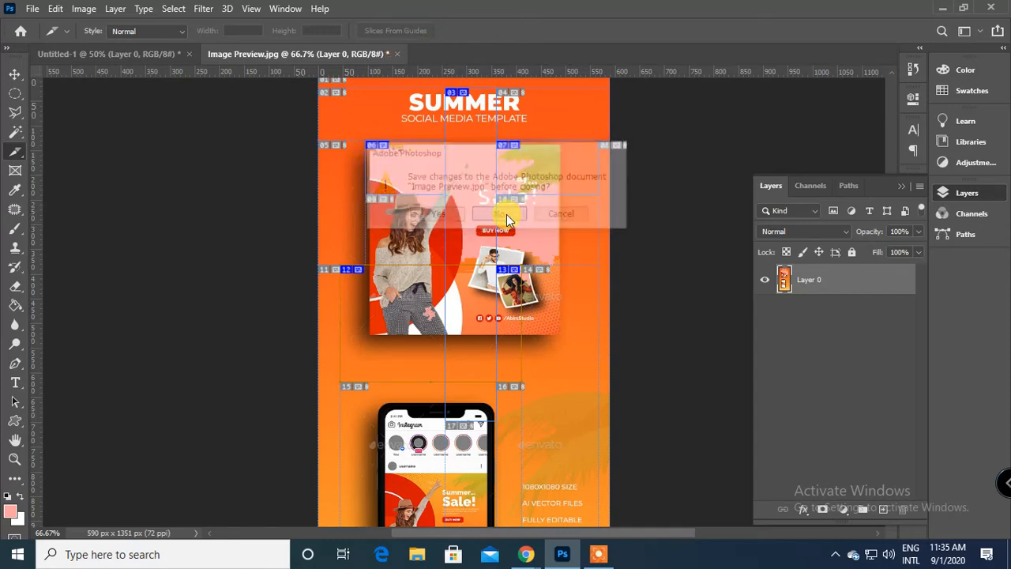
Switch to the Google Meet call in Chrome and mute the microphone.
mouse_move(531, 560)
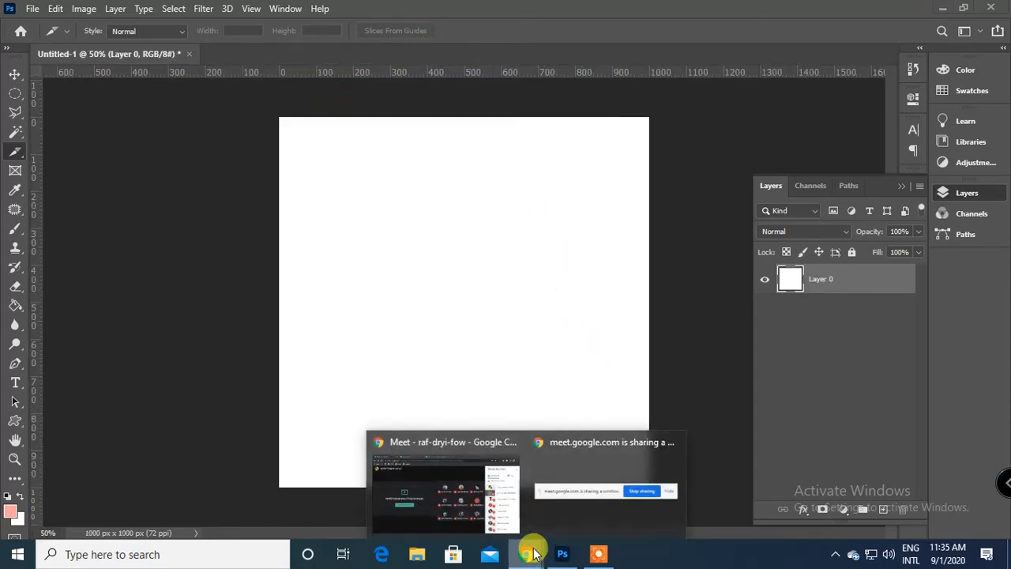
click(407, 464)
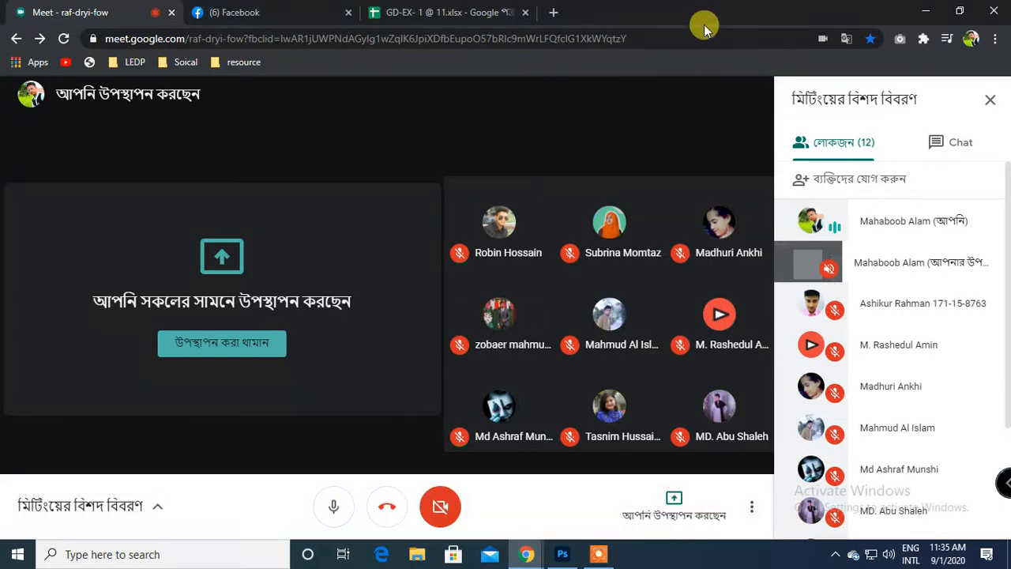
click(338, 512)
click(602, 553)
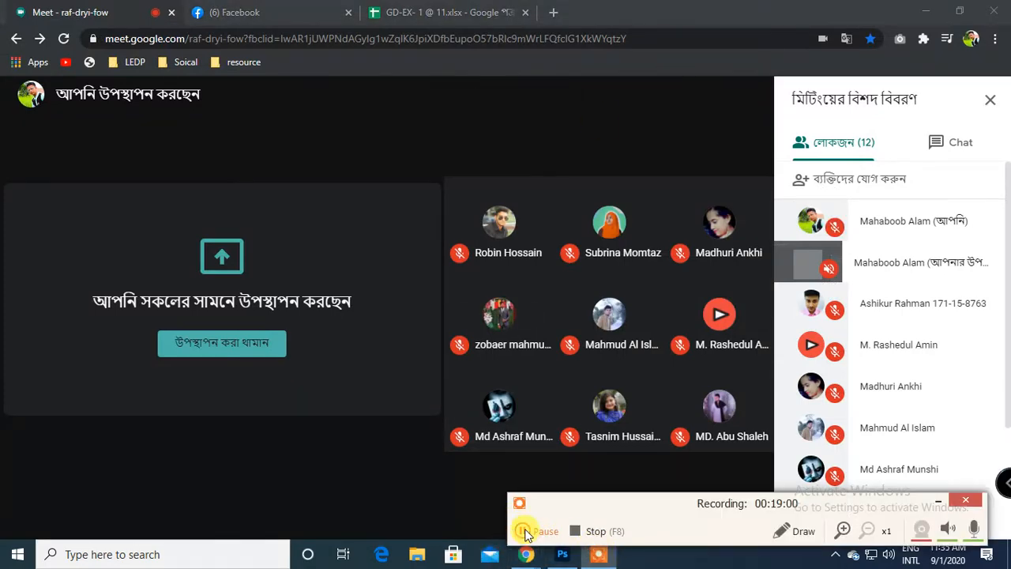
click(528, 532)
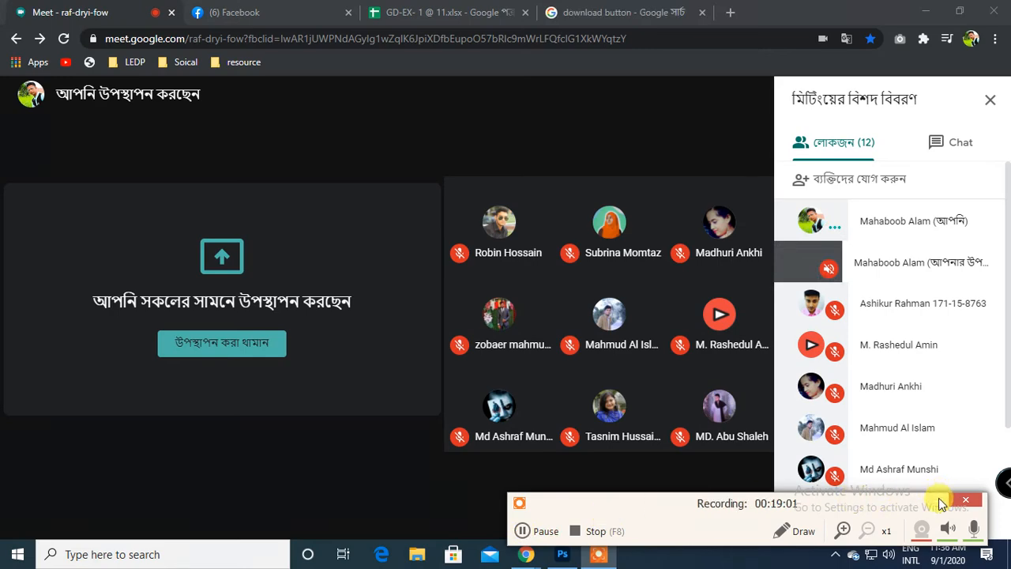
click(938, 500)
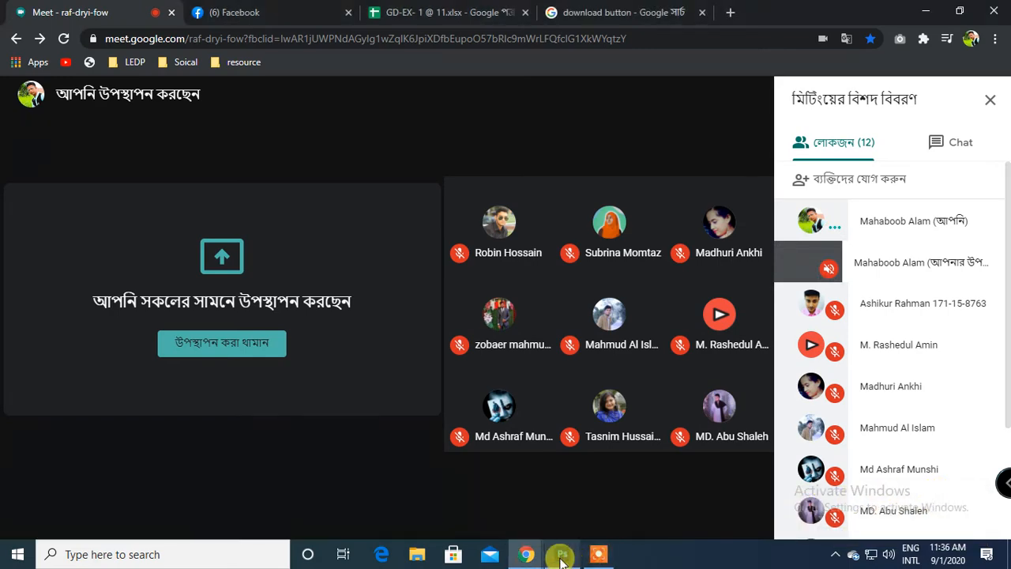
Switch to Photoshop and open the Capture image from the Desktop.
click(561, 554)
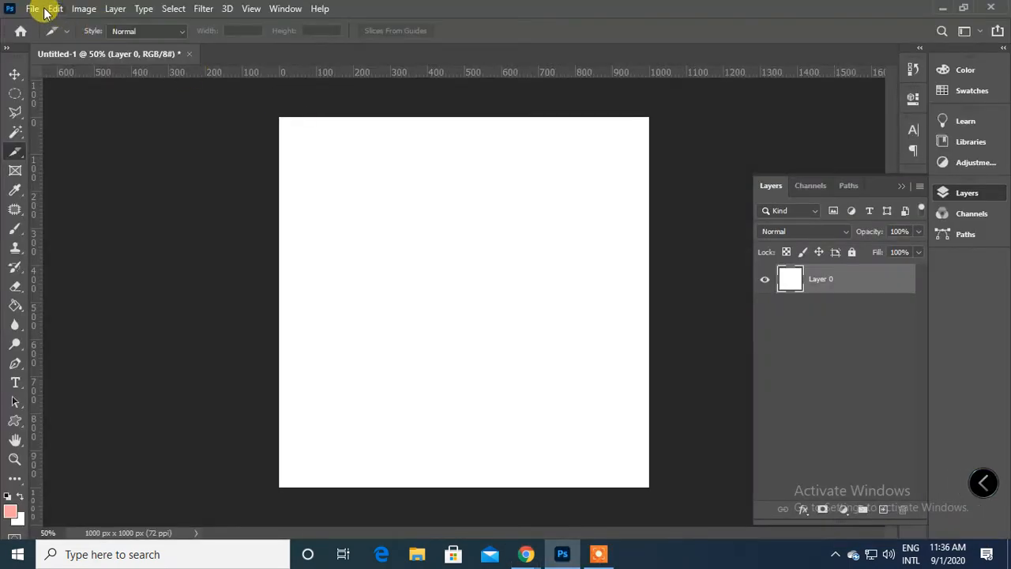
click(44, 10)
click(35, 37)
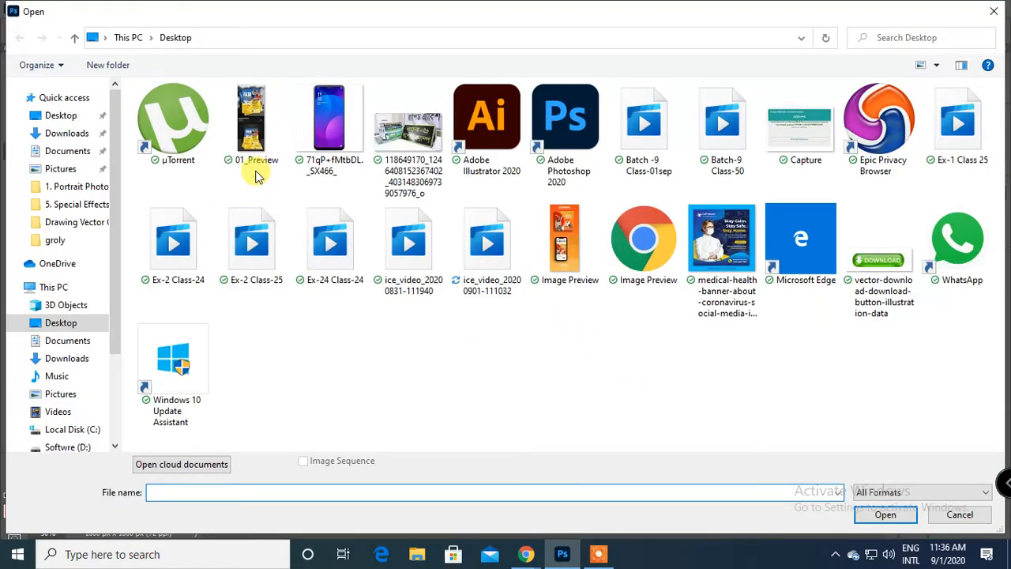
click(879, 257)
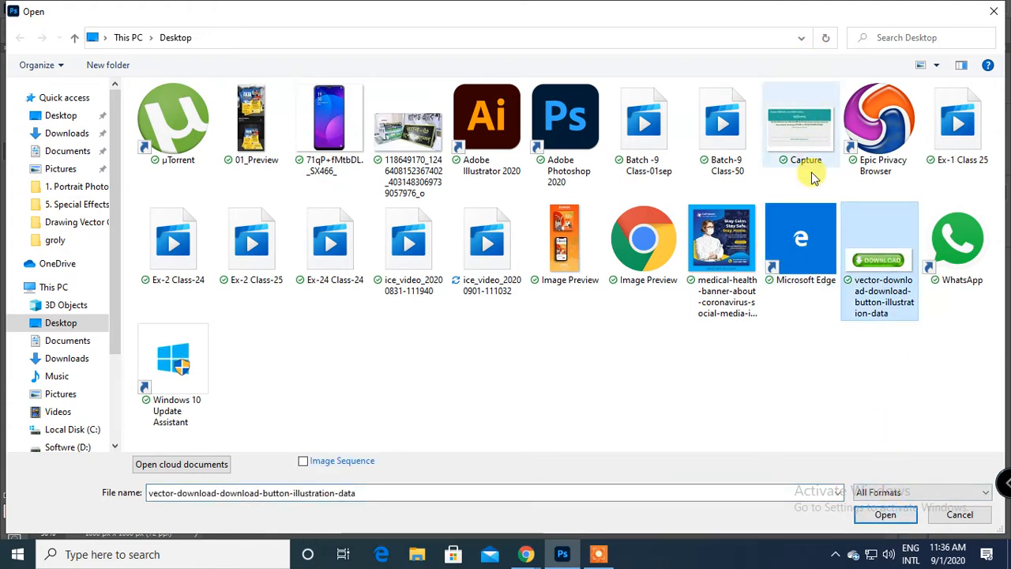
click(800, 122)
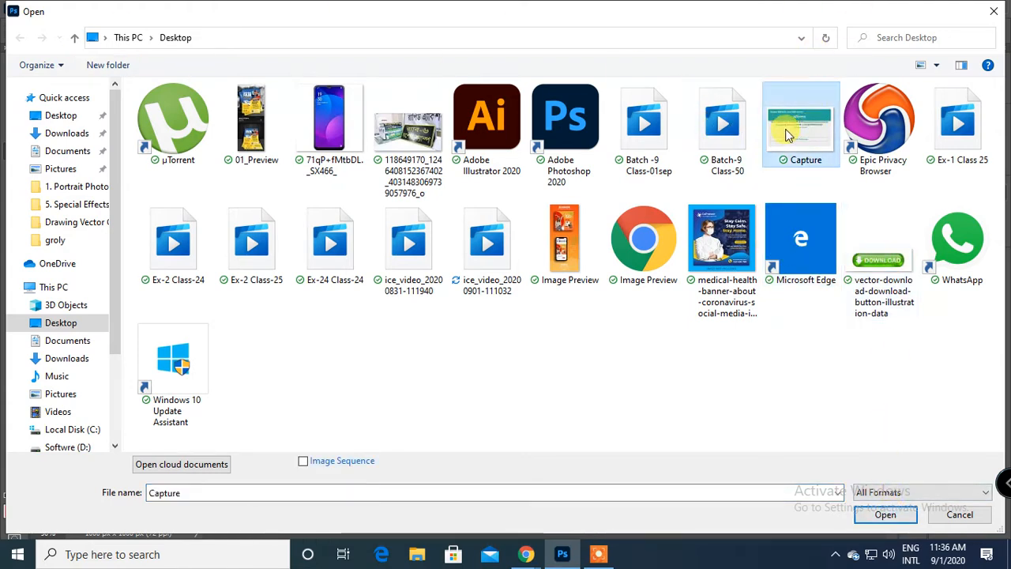
click(886, 514)
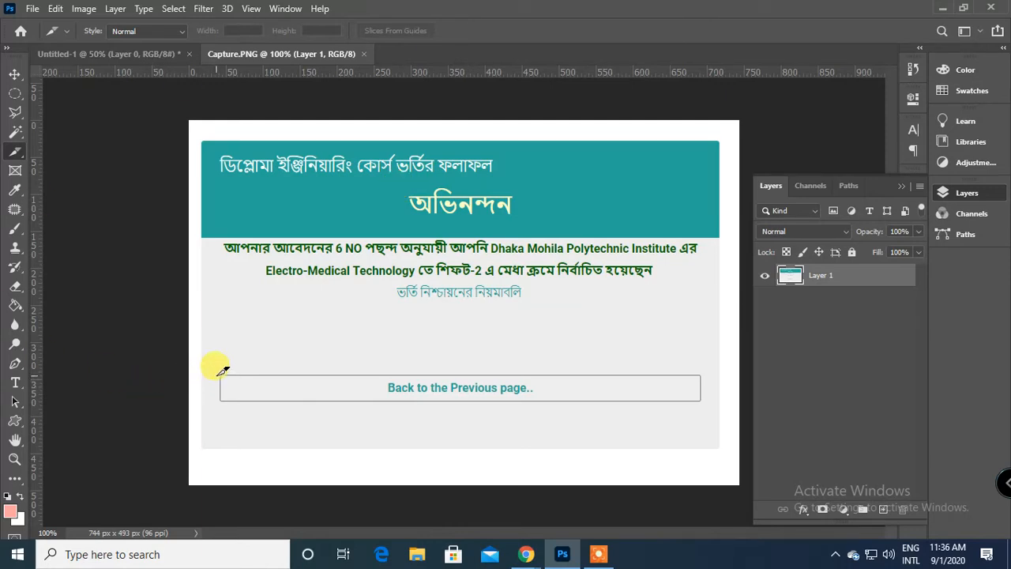
Draw a slice about 657 x 38 px around the "Back to the Previous page.." button and open its slice options.
drag(241, 387, 708, 397)
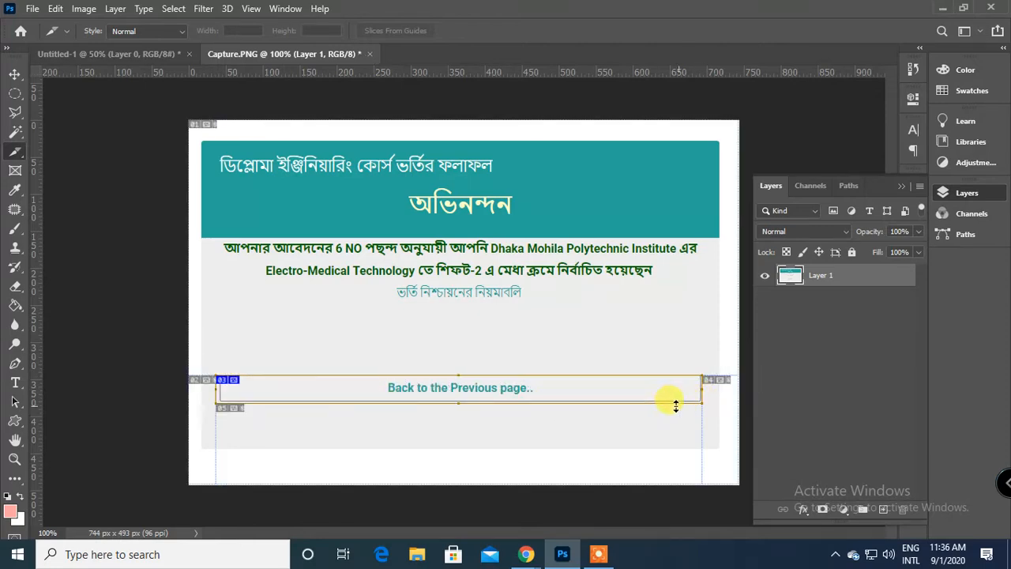
right_click(389, 386)
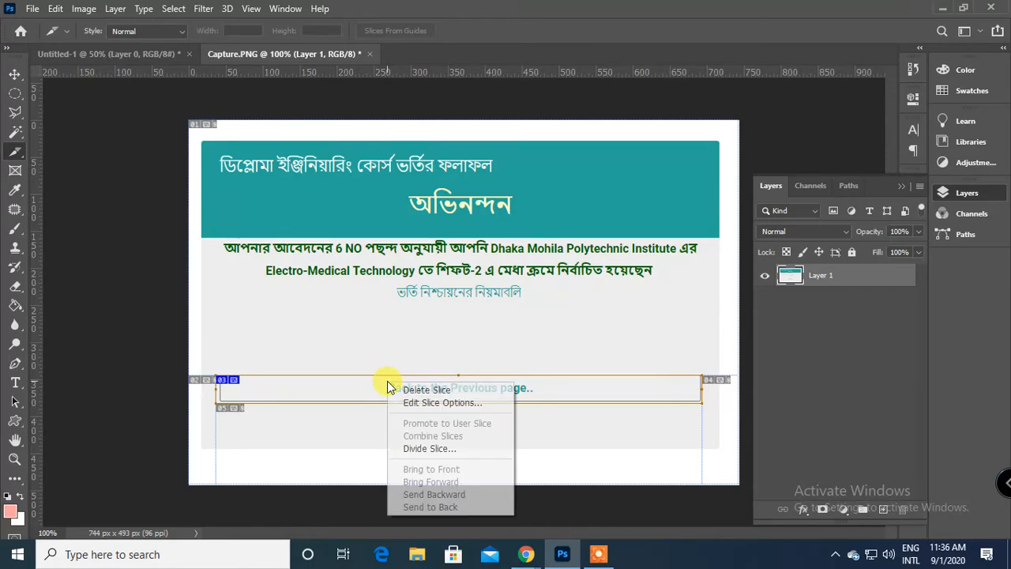
click(425, 402)
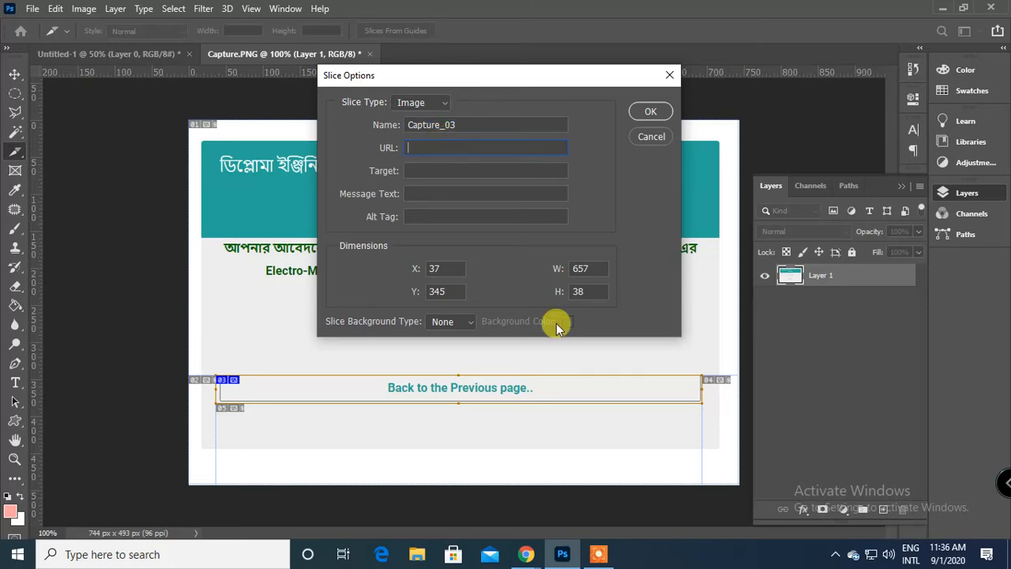
Switch to the Google Meet window in Chrome and open a new browser tab.
click(526, 553)
click(433, 479)
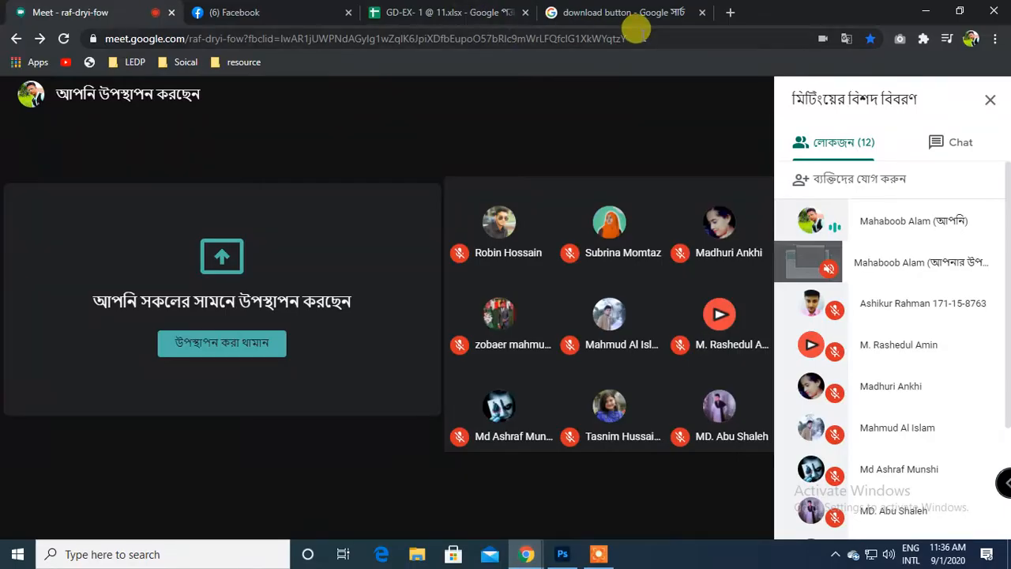
click(724, 13)
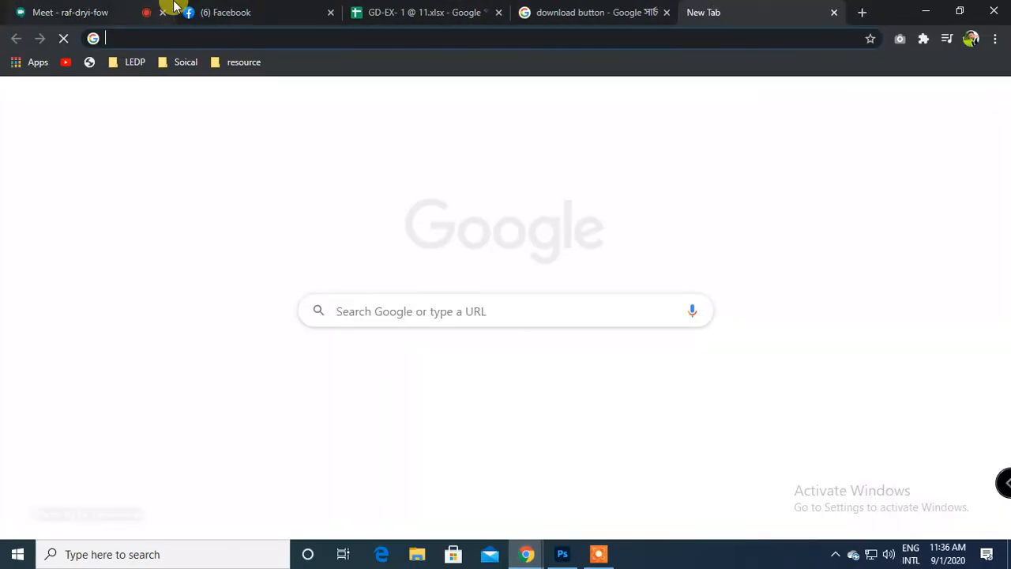
text(f)
key(BackSpace)
key(BackSpace)
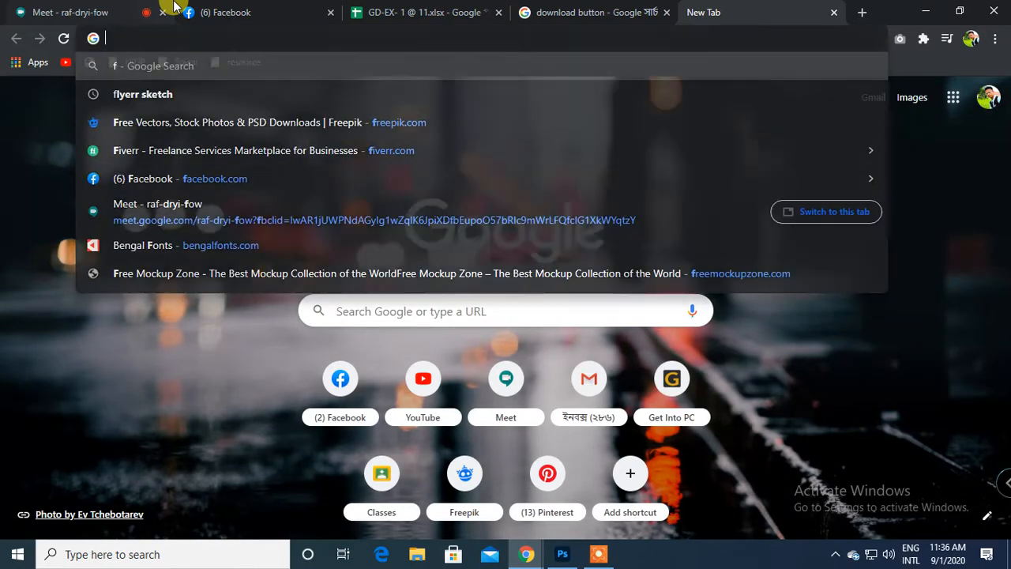
Go to the open Facebook page and copy its full web address.
click(174, 10)
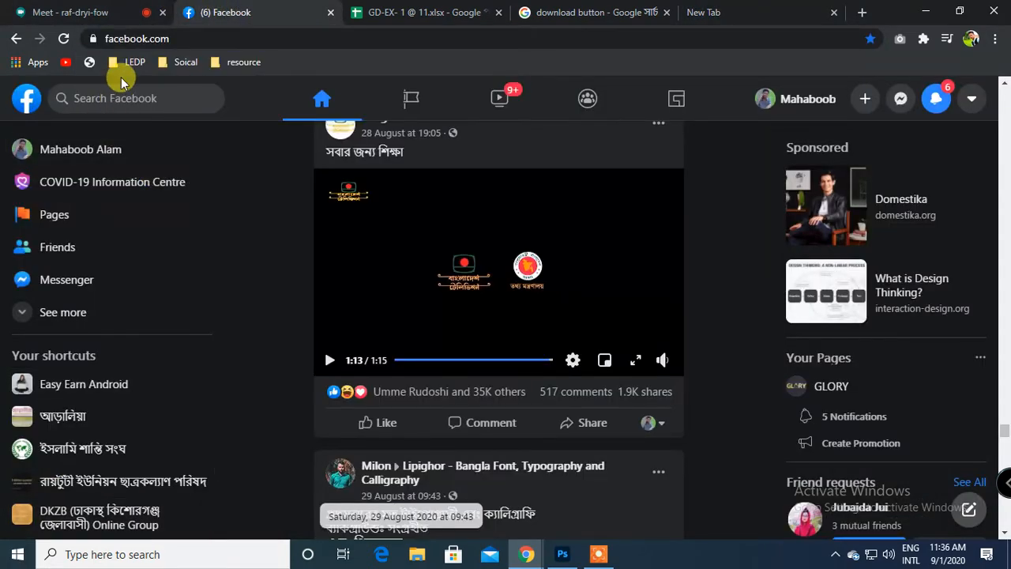
click(251, 37)
click(237, 36)
key(ctrl+c)
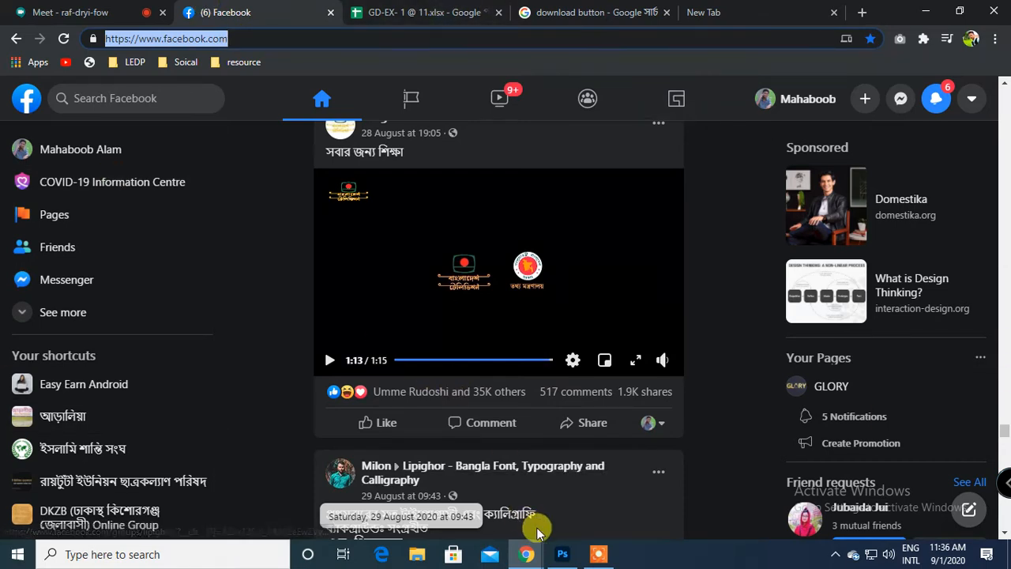
click(562, 554)
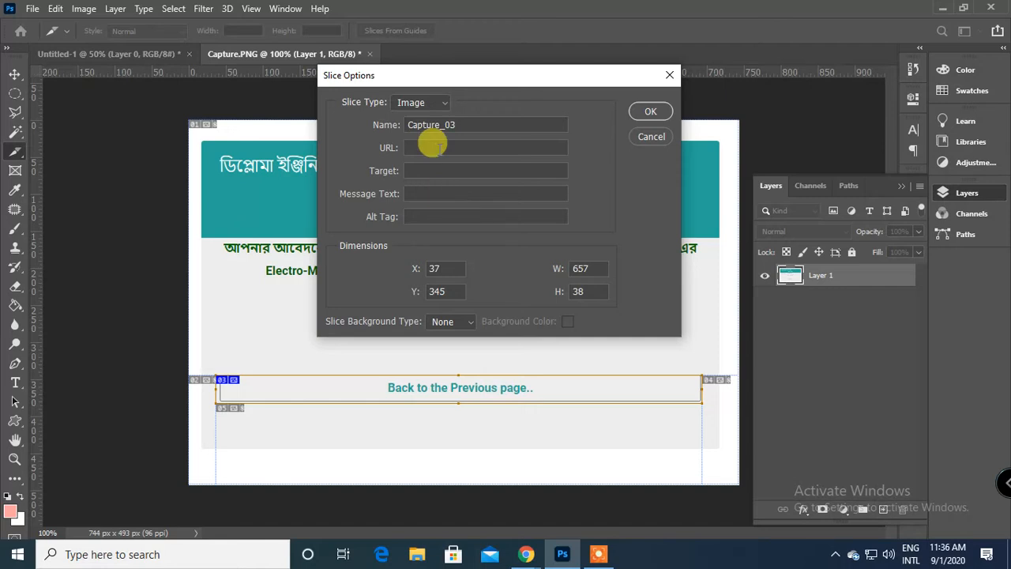
key(ctrl+v)
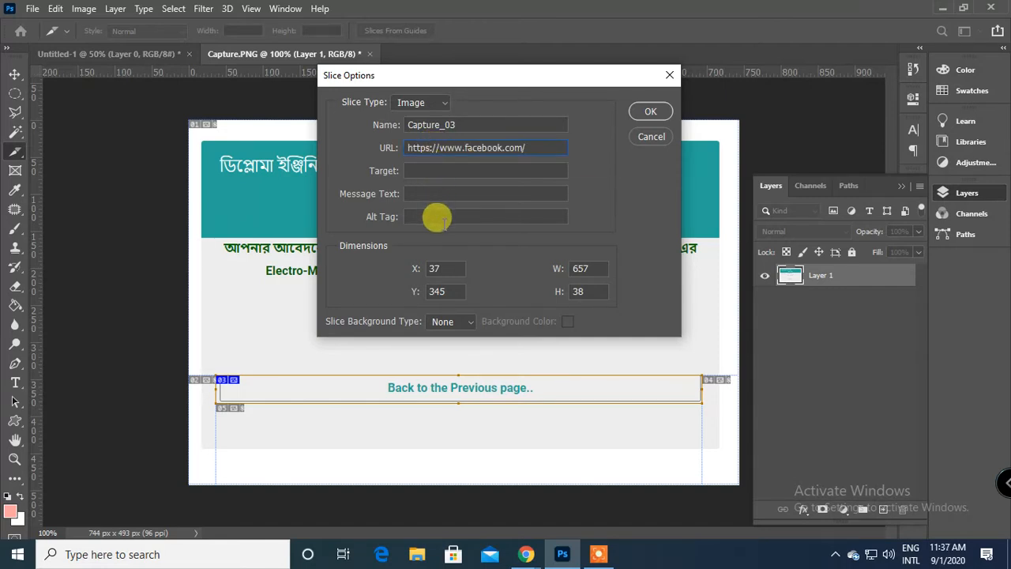
click(649, 112)
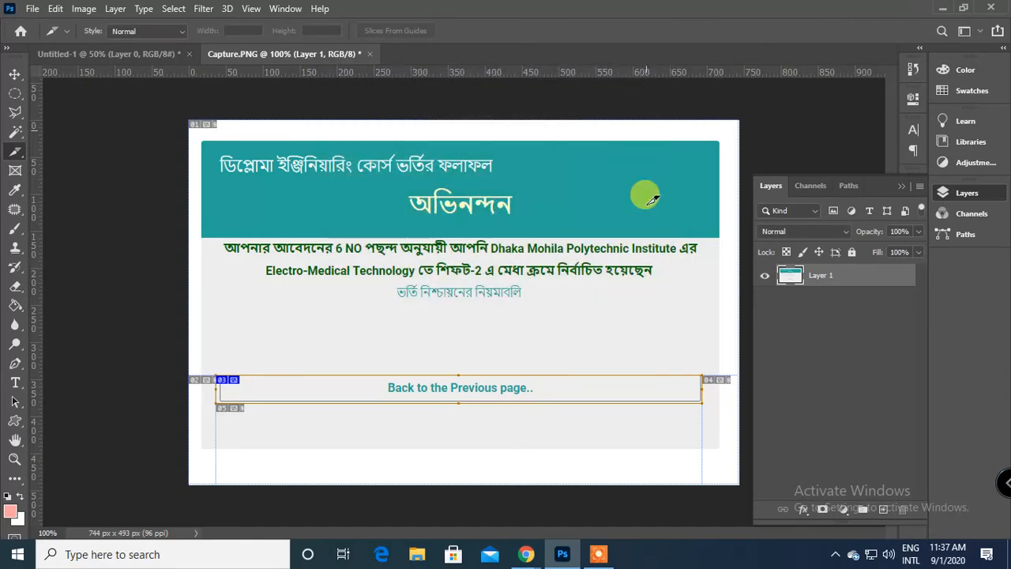
Open the file commands for the sliced Capture.PNG document.
click(32, 9)
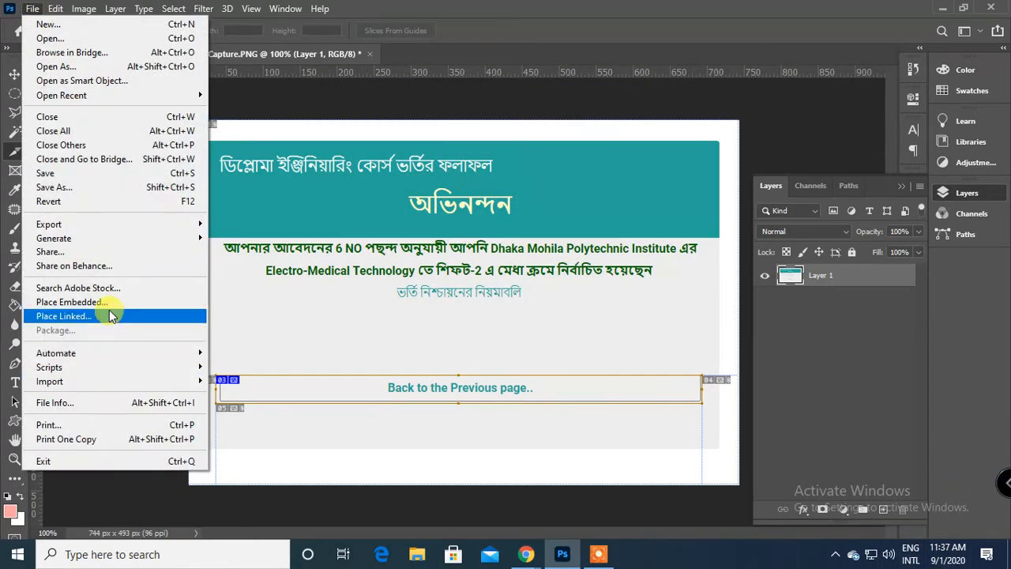
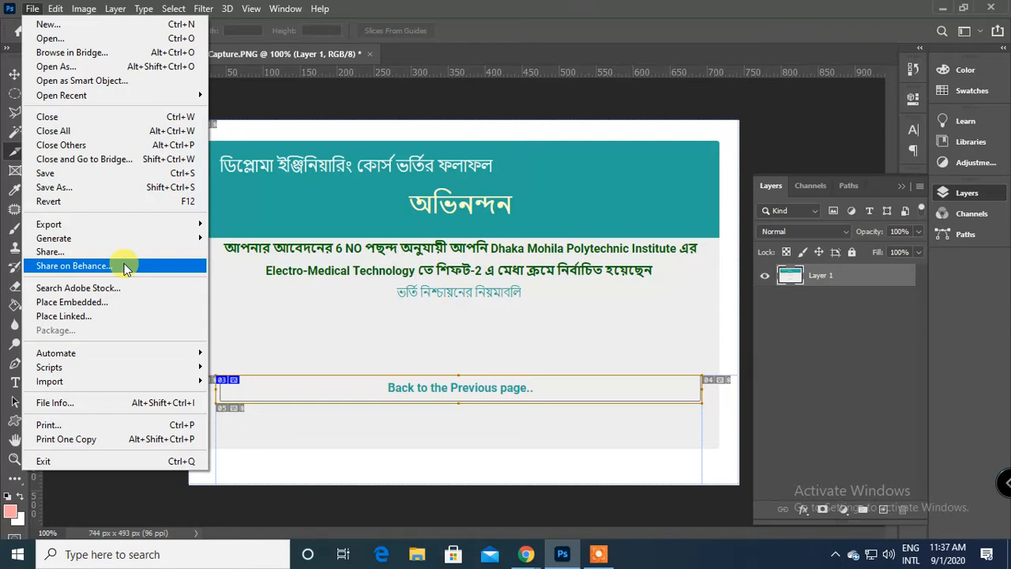
Open the Save for Web export for the sliced page and examine its file format, color reduction and preset options and the original preview.
mouse_move(140, 220)
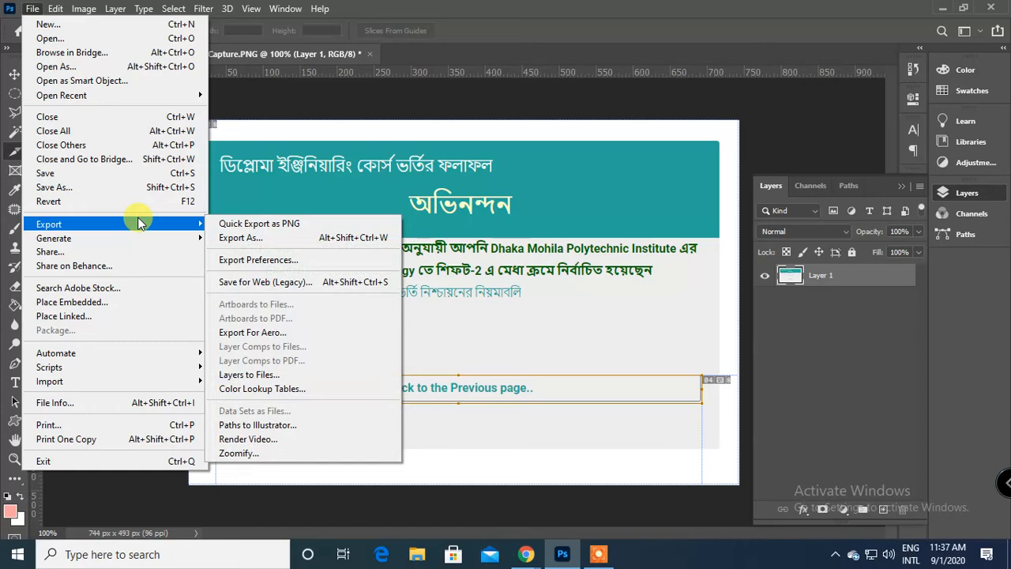
click(277, 282)
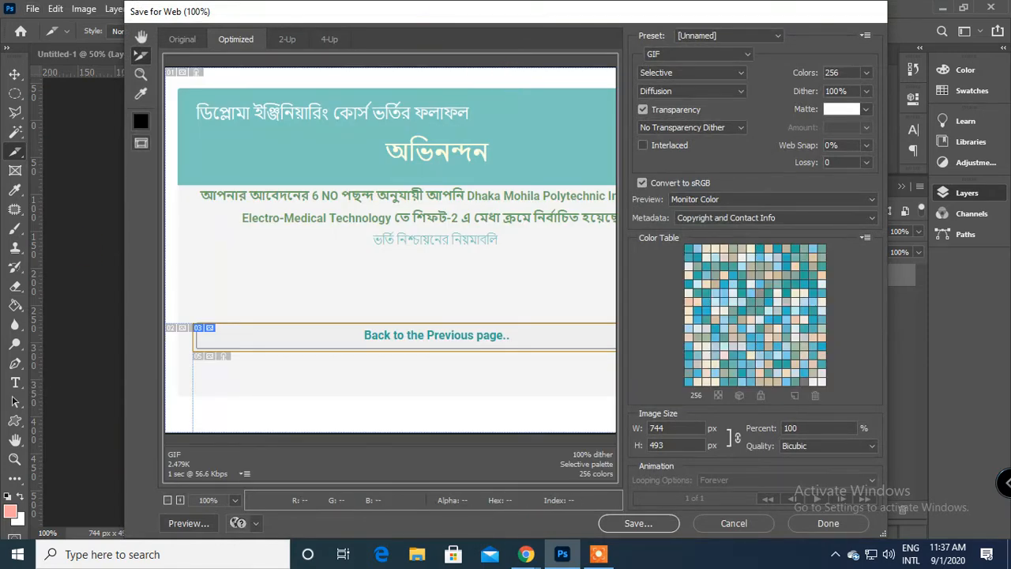
click(698, 53)
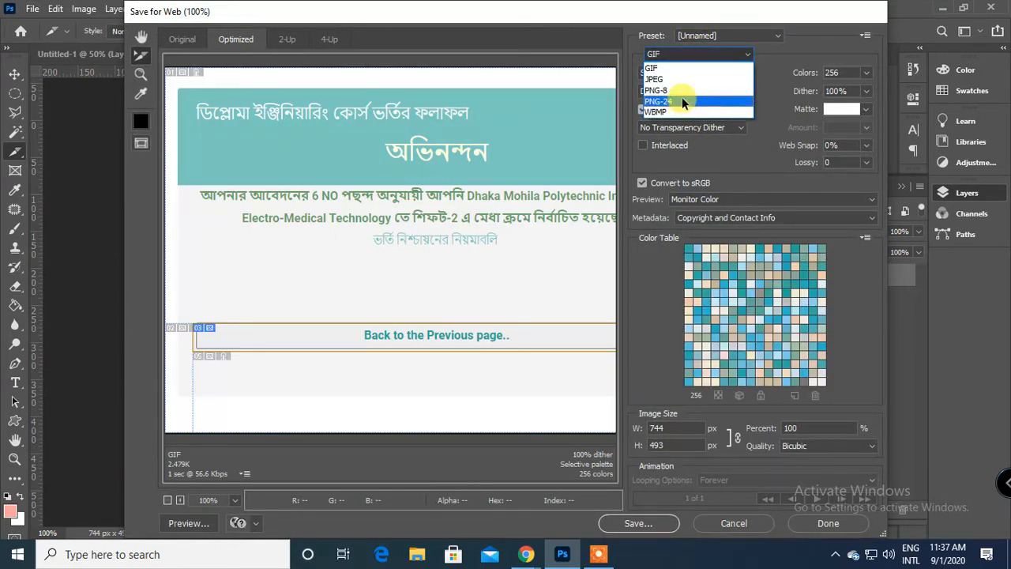
click(800, 50)
click(716, 73)
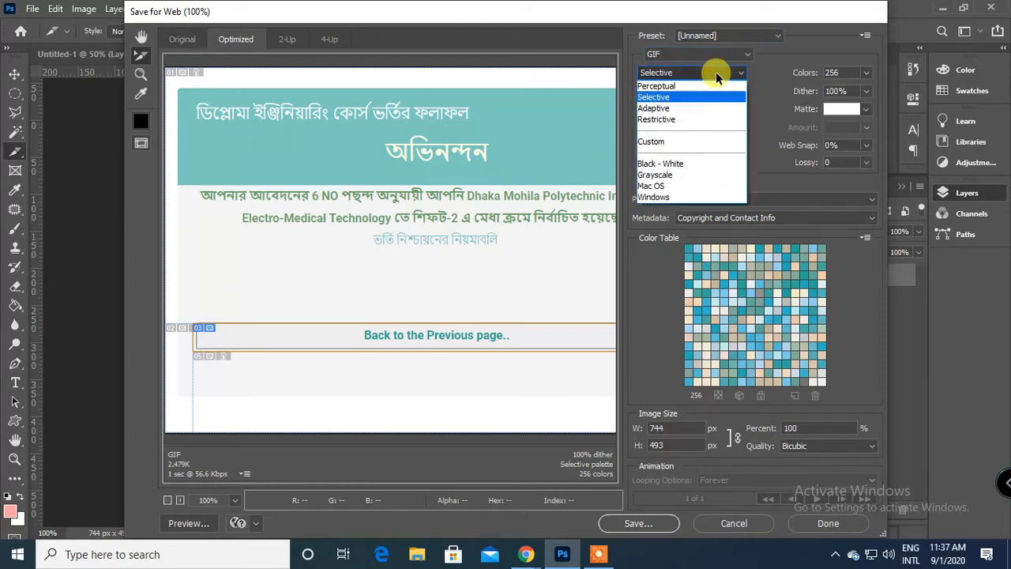
click(726, 35)
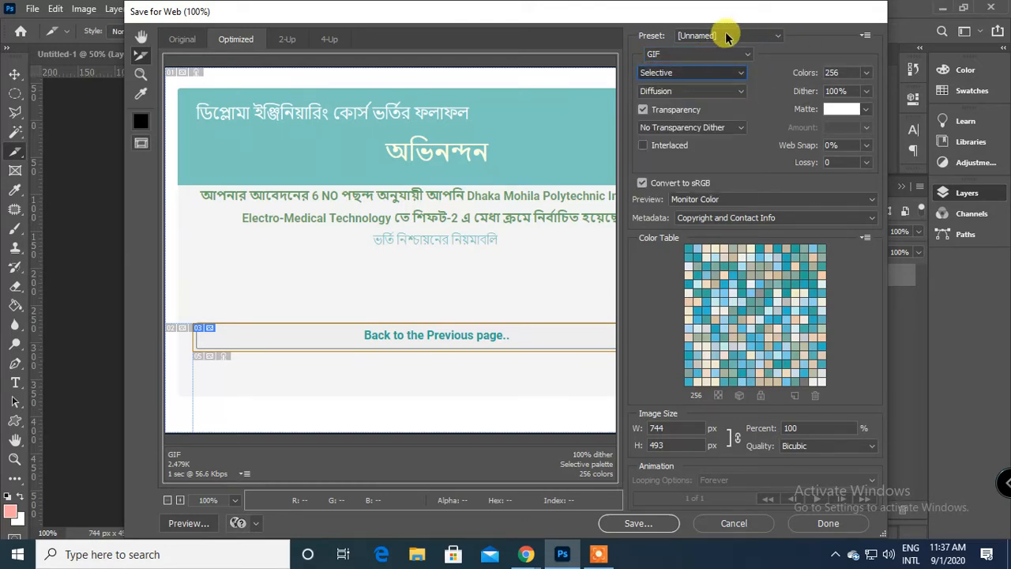
click(726, 37)
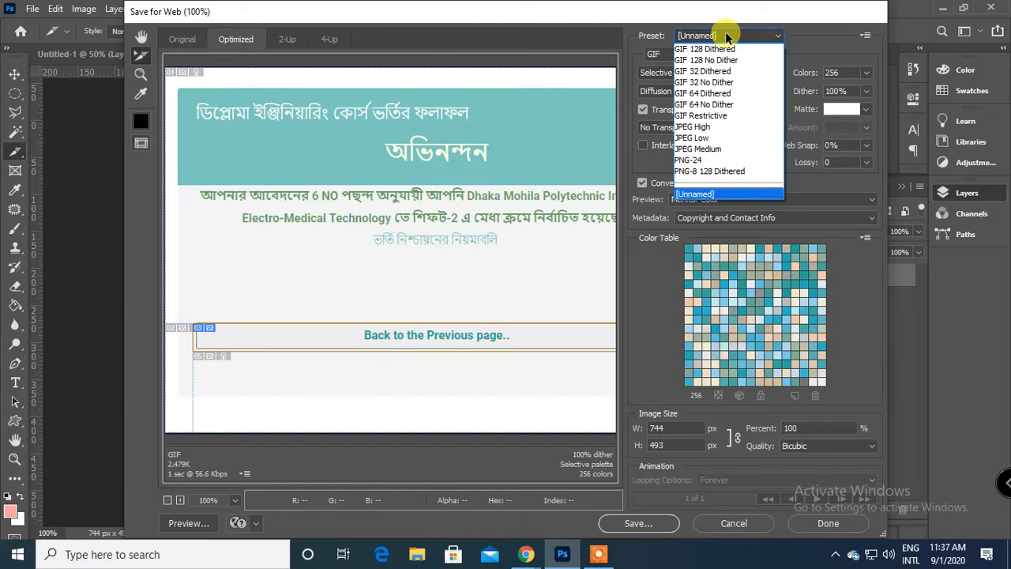
click(727, 37)
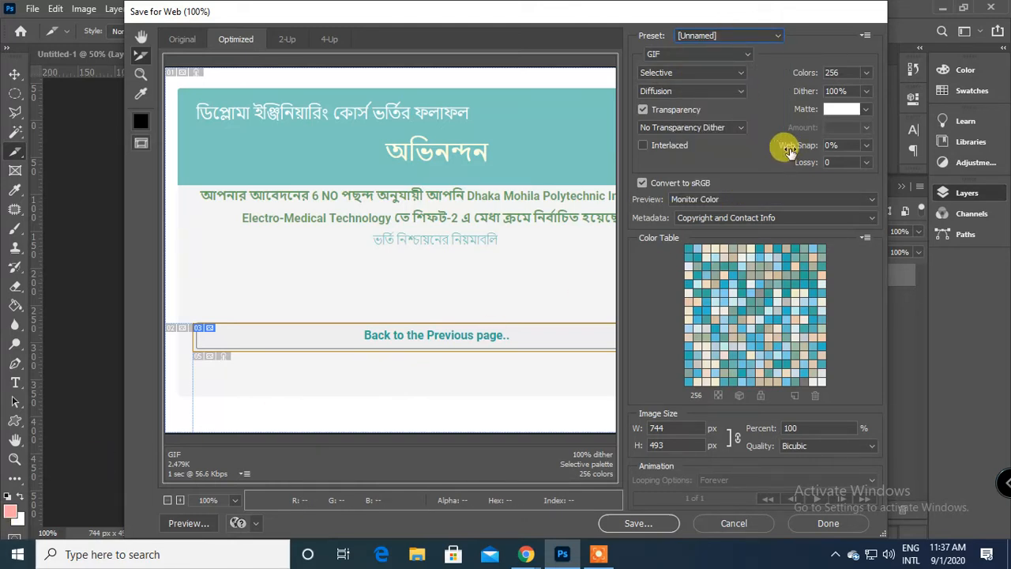
click(743, 59)
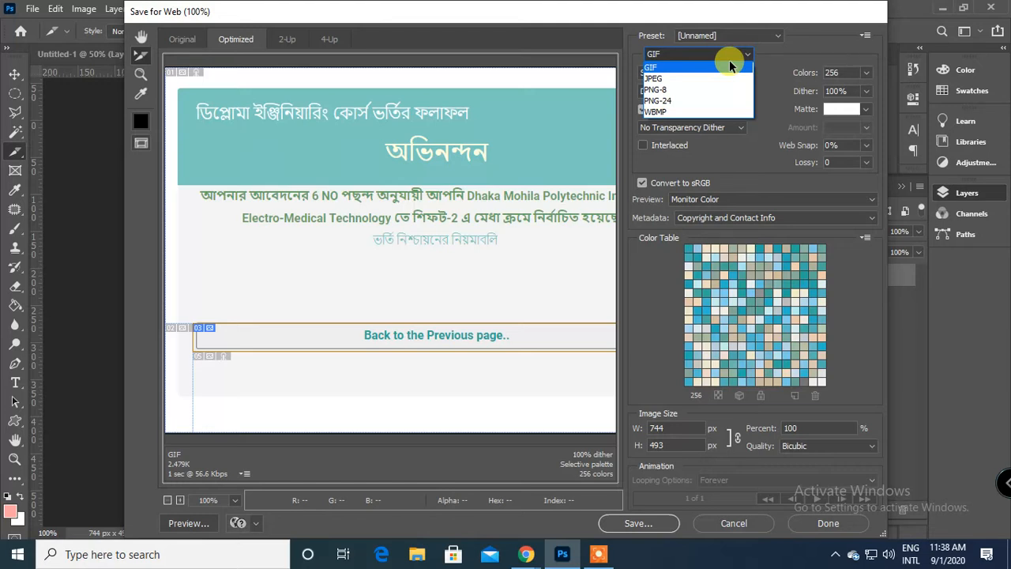
click(727, 32)
click(727, 34)
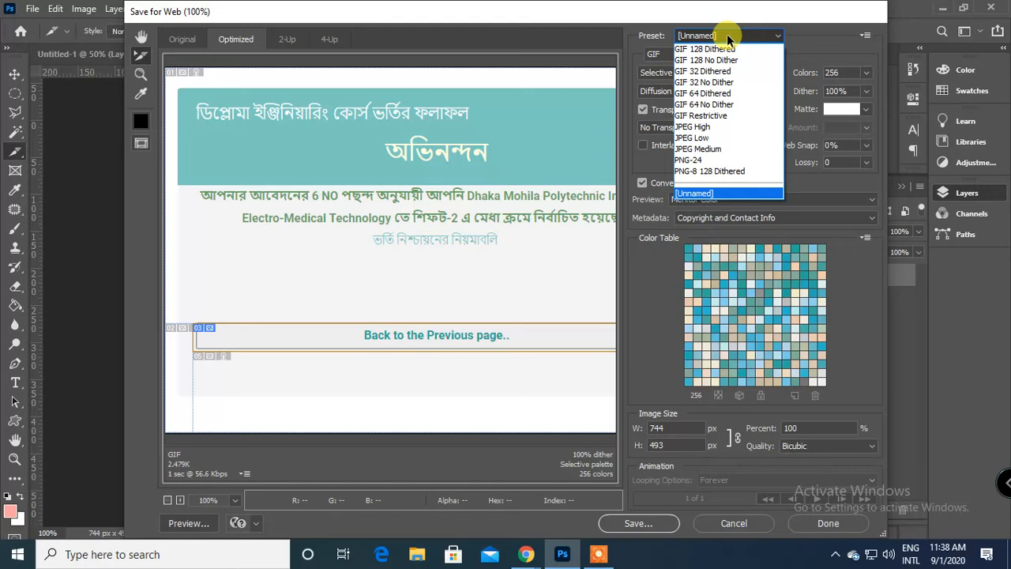
click(833, 45)
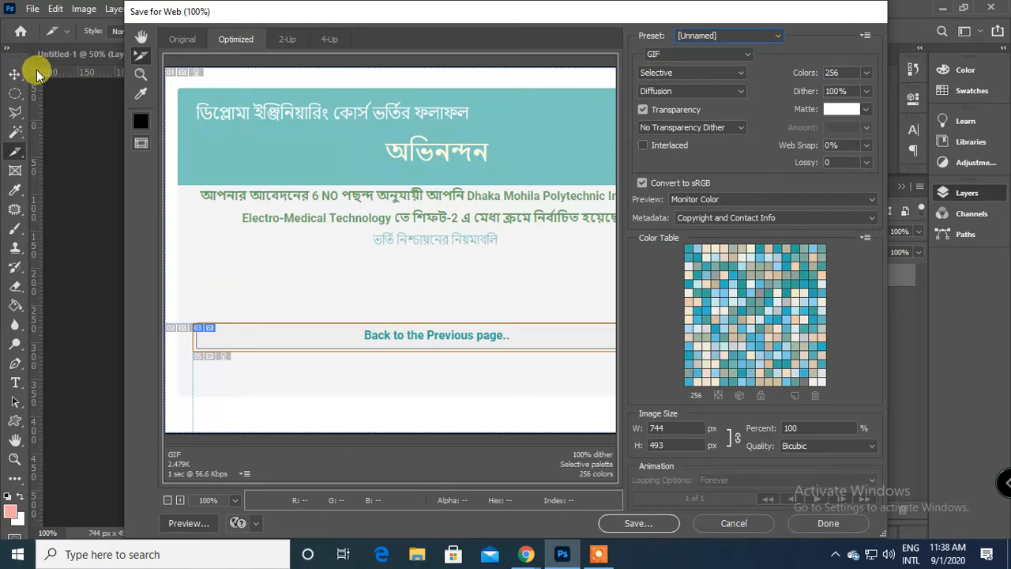
click(177, 38)
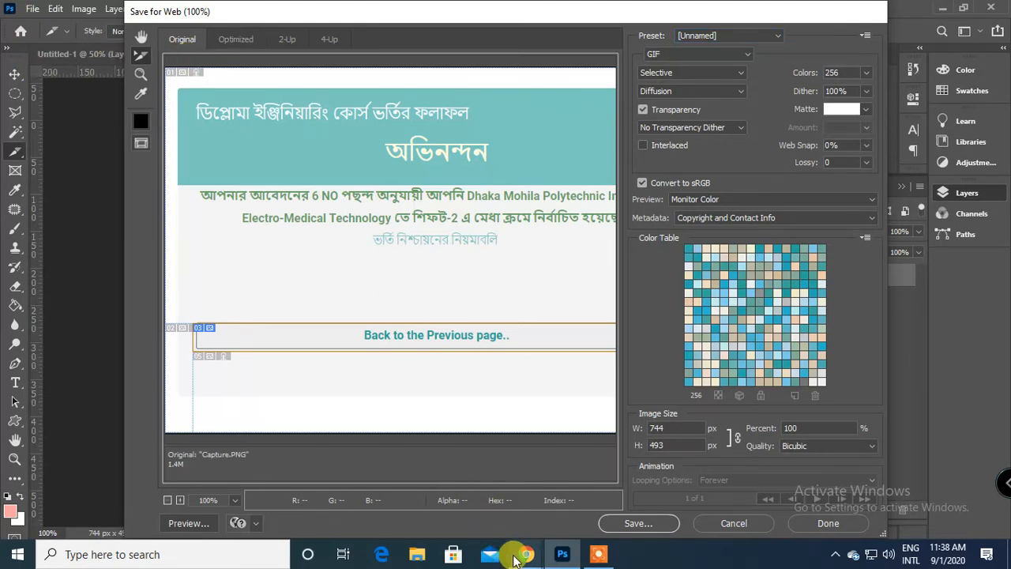
Switch to the Google Meet call in Chrome and admit the waiting participant.
mouse_move(525, 555)
click(430, 496)
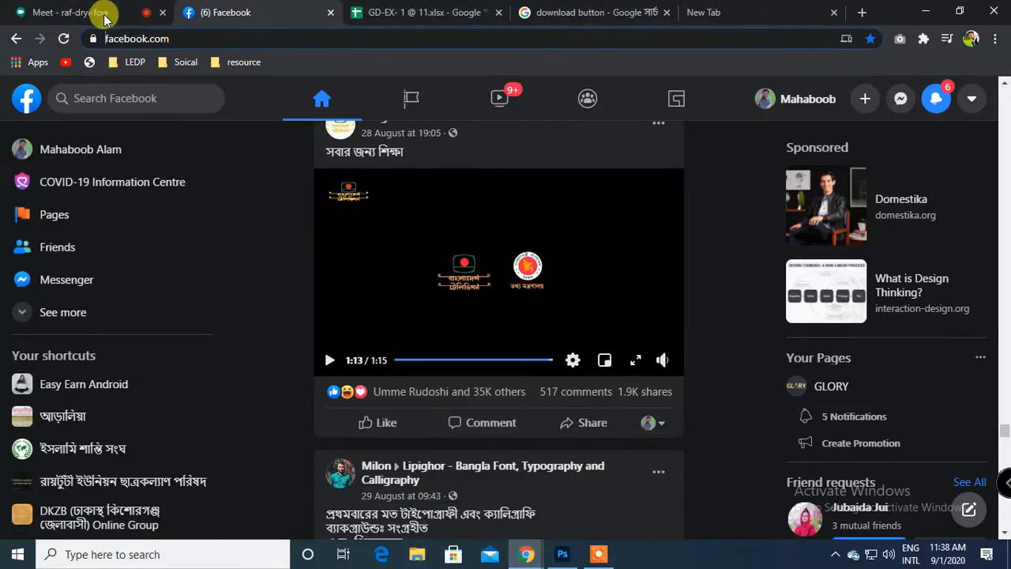
click(67, 13)
click(638, 345)
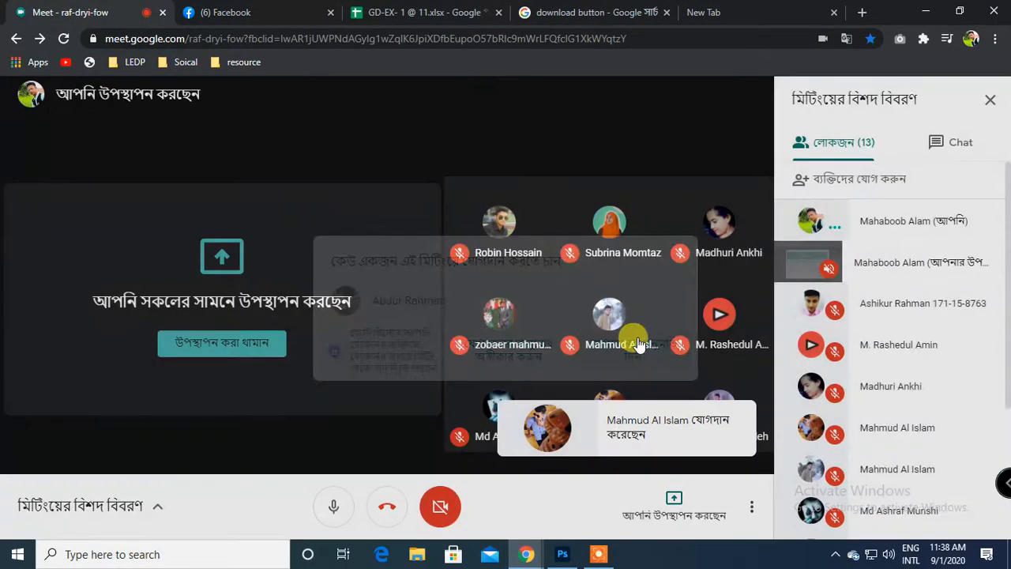
Return to Photoshop, restart the Save for Web export and examine the available file formats.
click(563, 553)
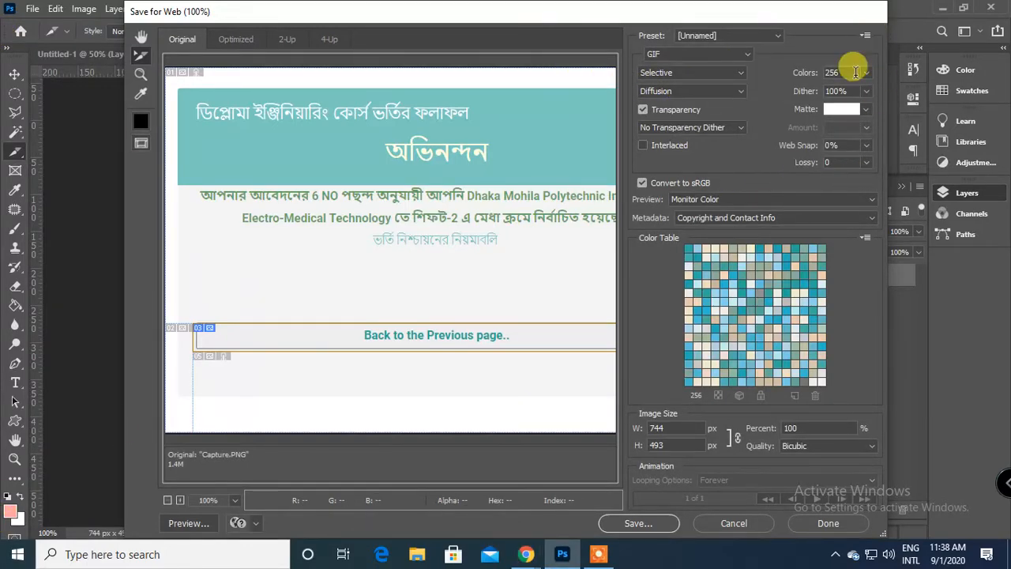
click(733, 522)
click(32, 9)
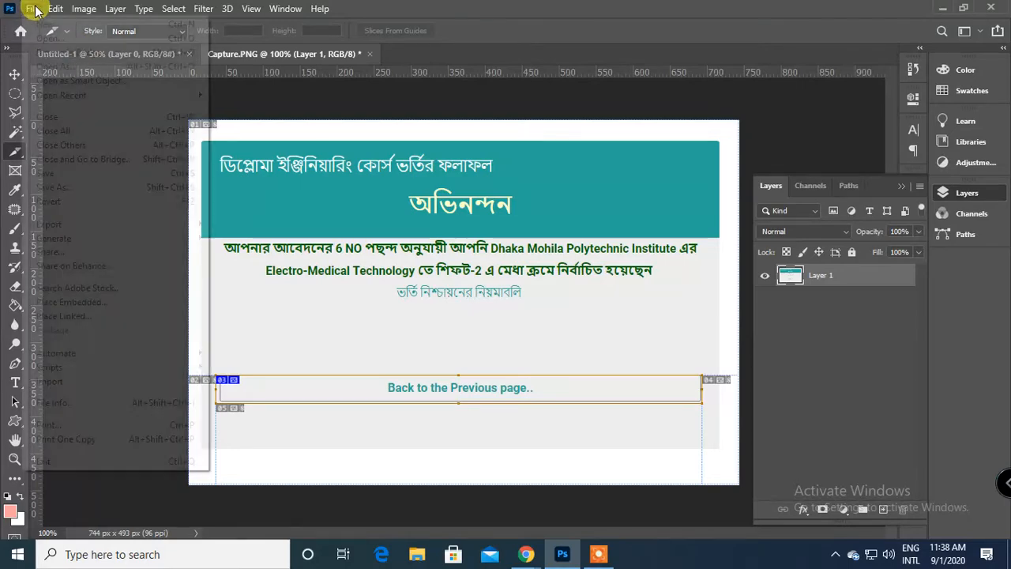
mouse_move(136, 228)
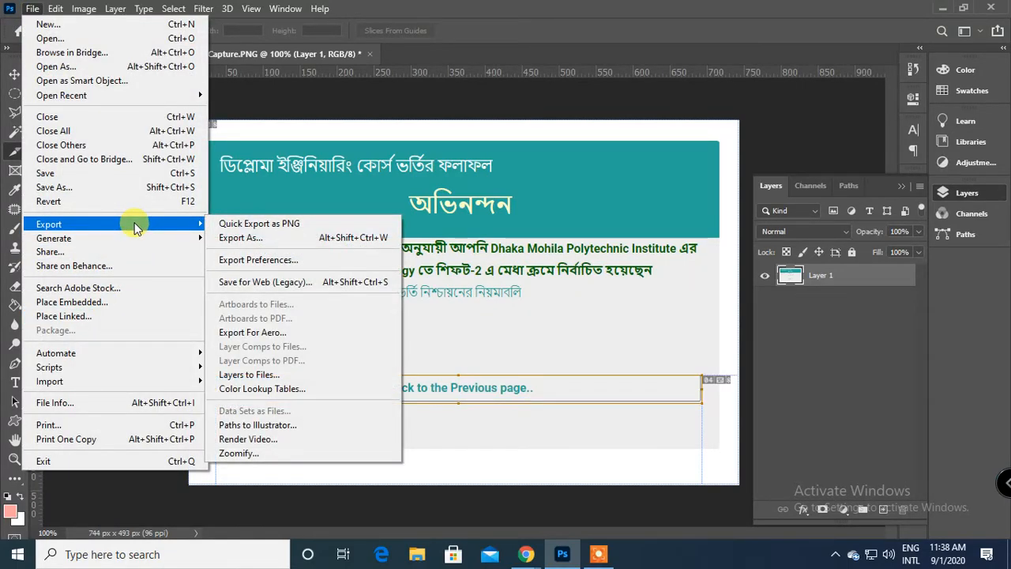
click(325, 289)
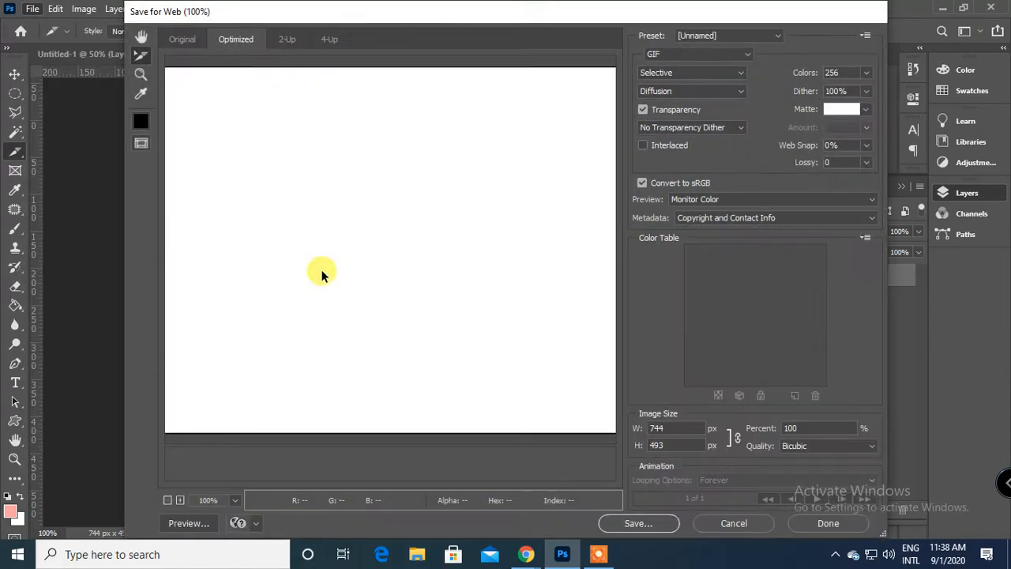
click(691, 54)
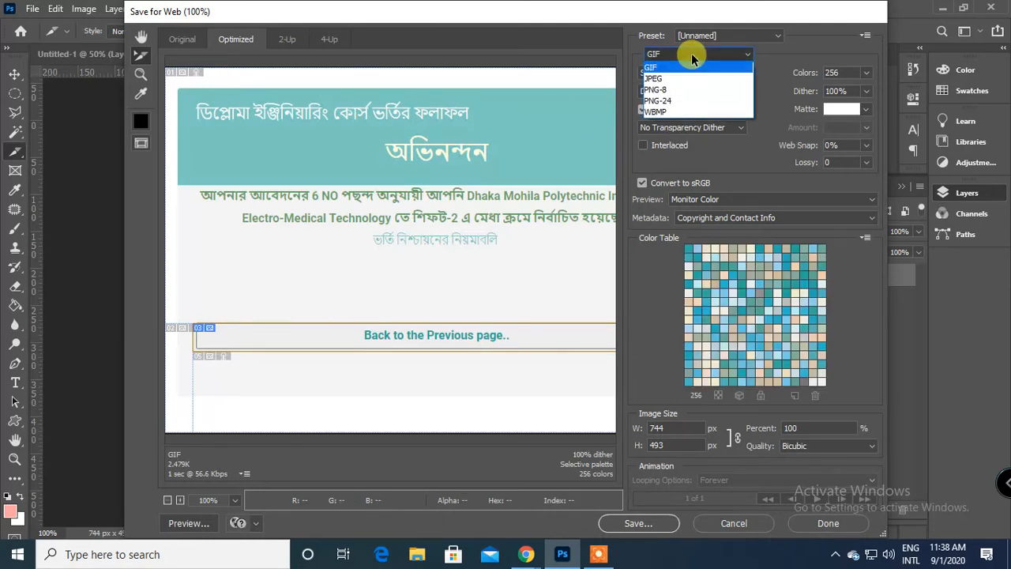
click(692, 53)
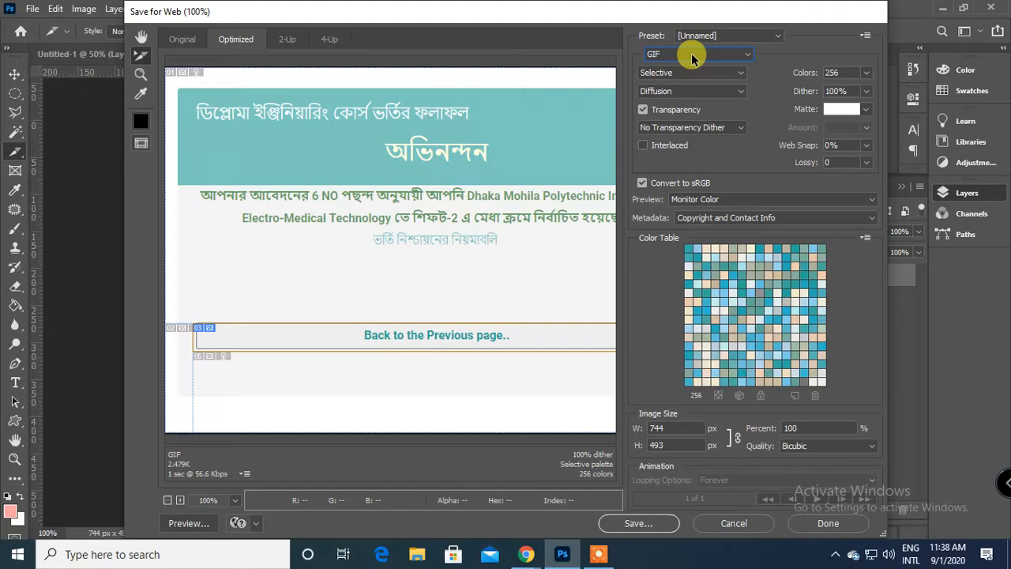
Switch to the Google Meet call in Chrome and mute the microphone.
click(527, 555)
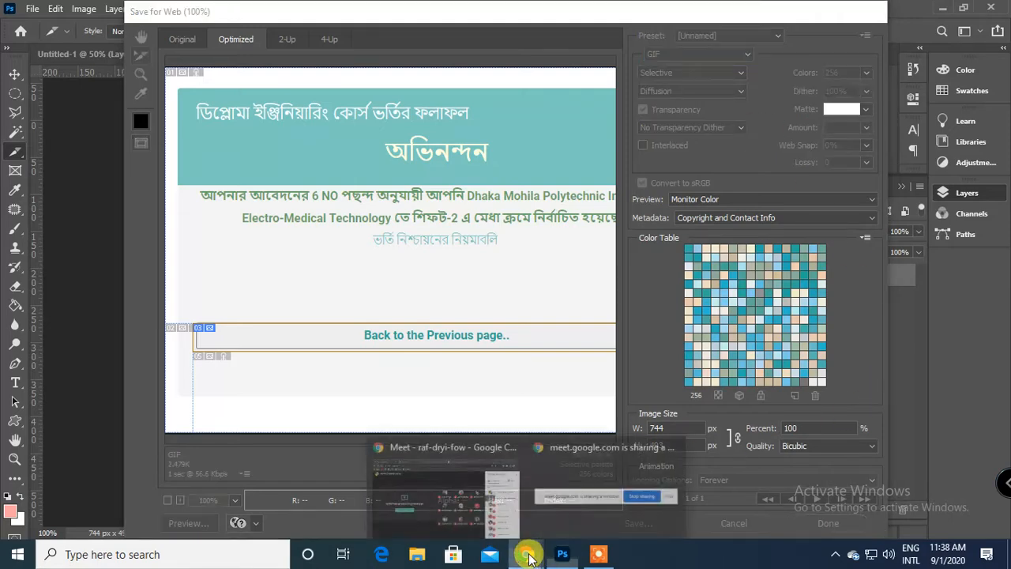
click(439, 460)
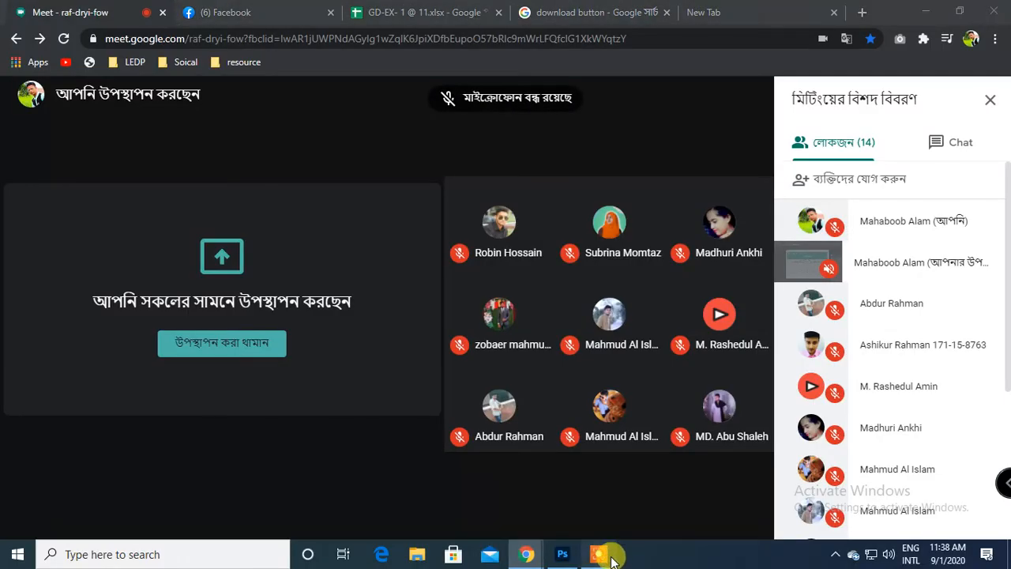
click(612, 557)
click(531, 528)
click(530, 527)
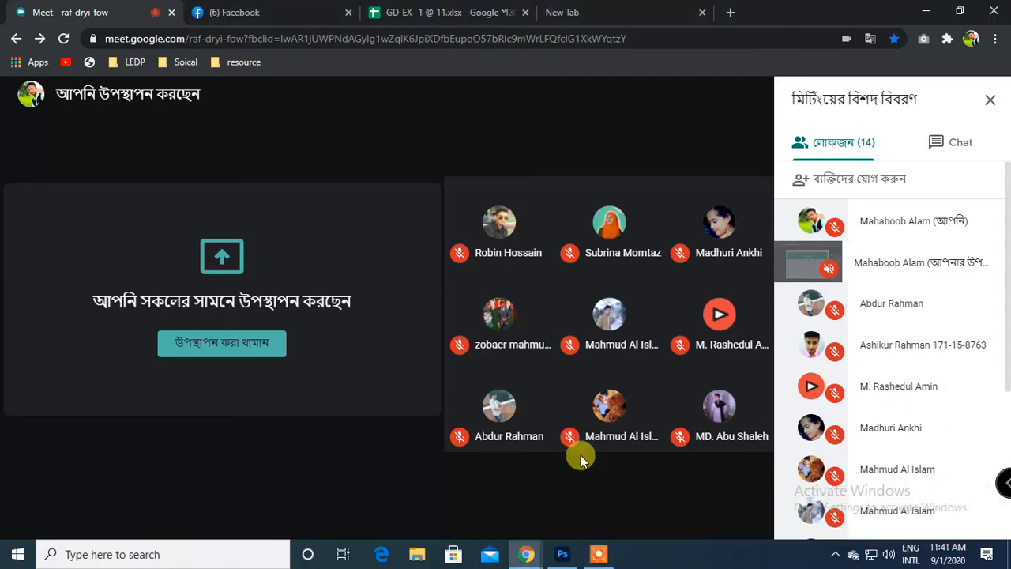
Bring the Google Meet call back to the front and turn the microphone on.
click(562, 555)
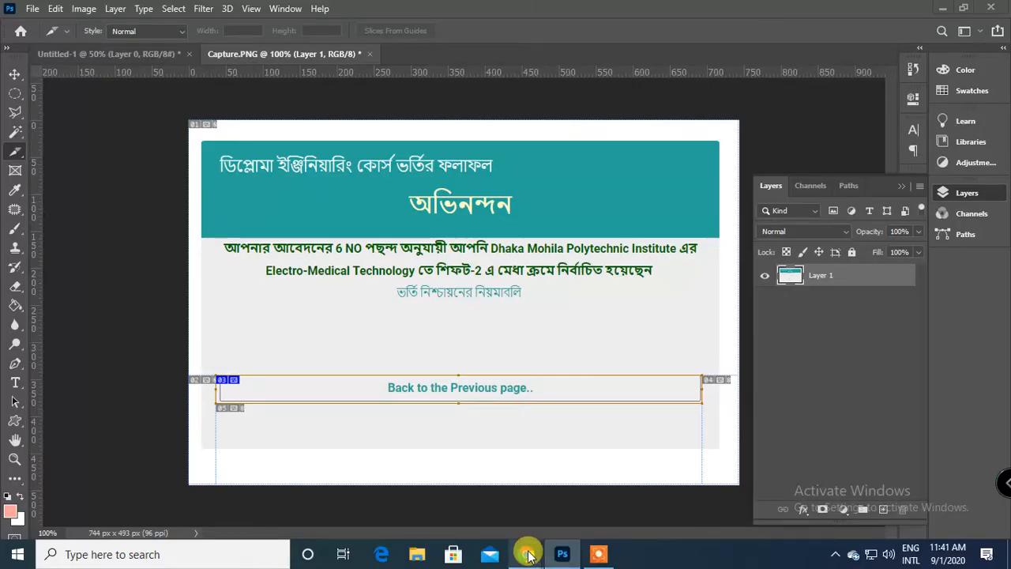
mouse_move(526, 553)
click(415, 478)
click(331, 510)
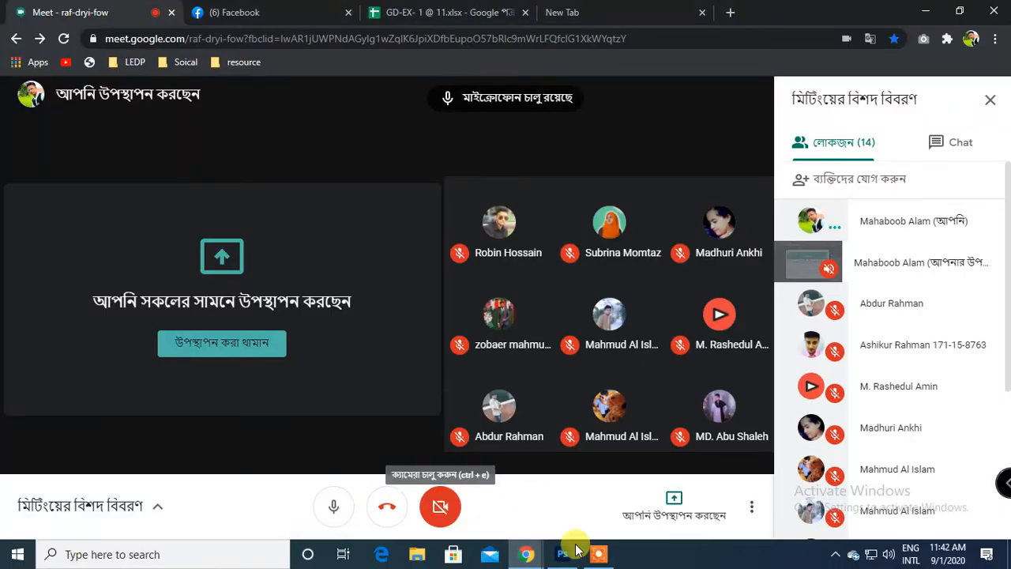
Return to Photoshop and choose JPEG as the Save for Web format for the button slice.
click(562, 554)
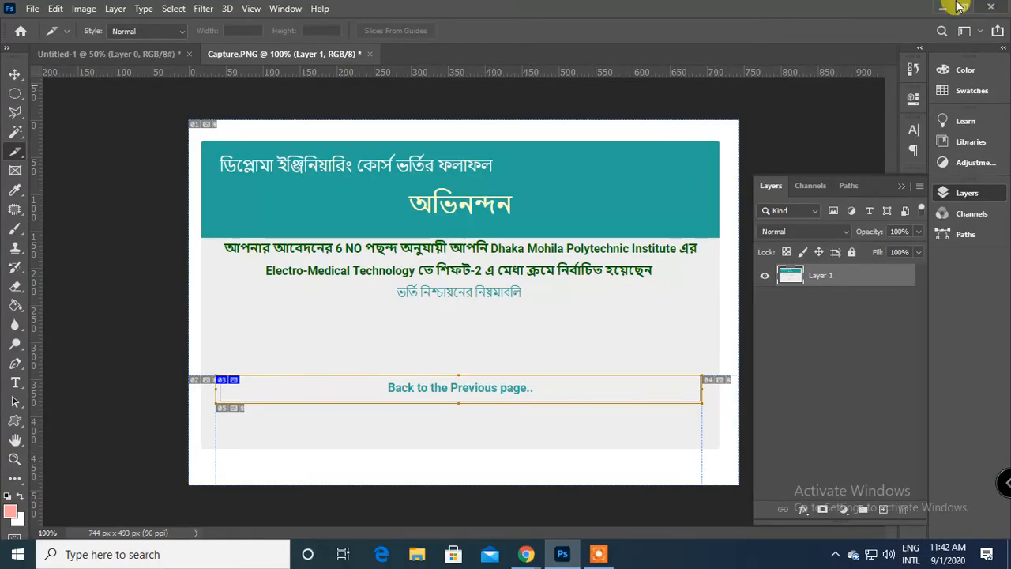
click(30, 8)
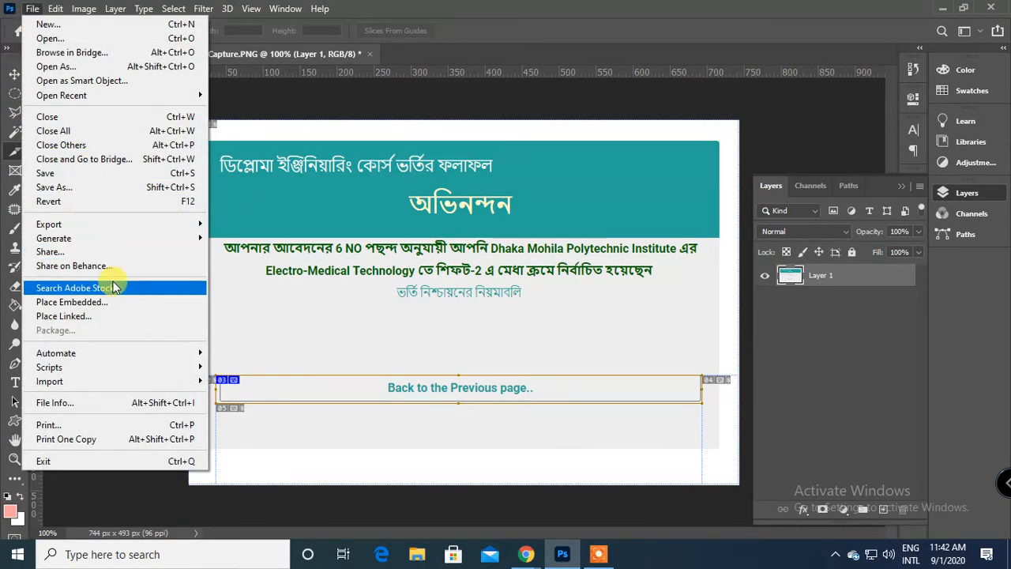
mouse_move(133, 226)
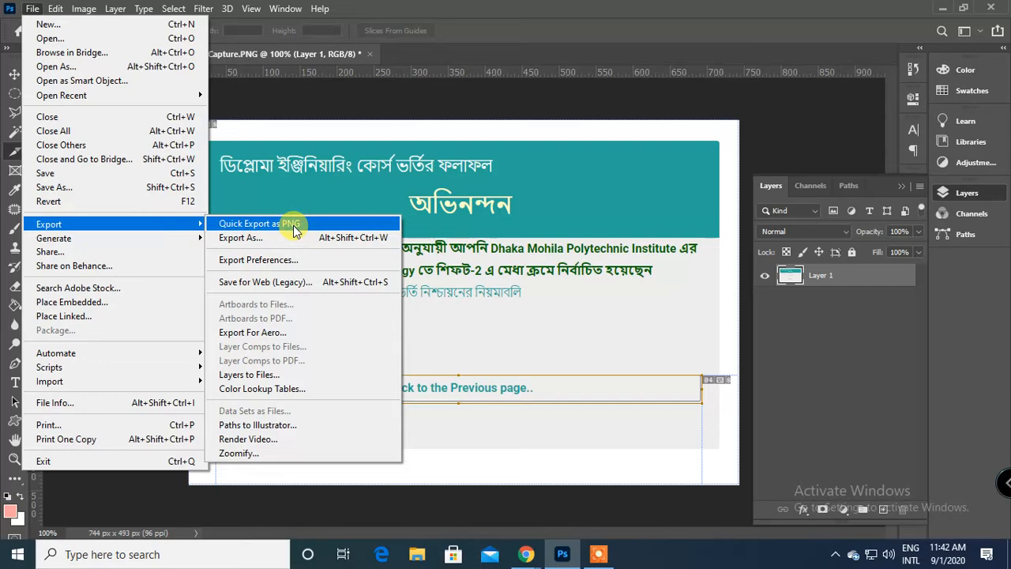
click(300, 282)
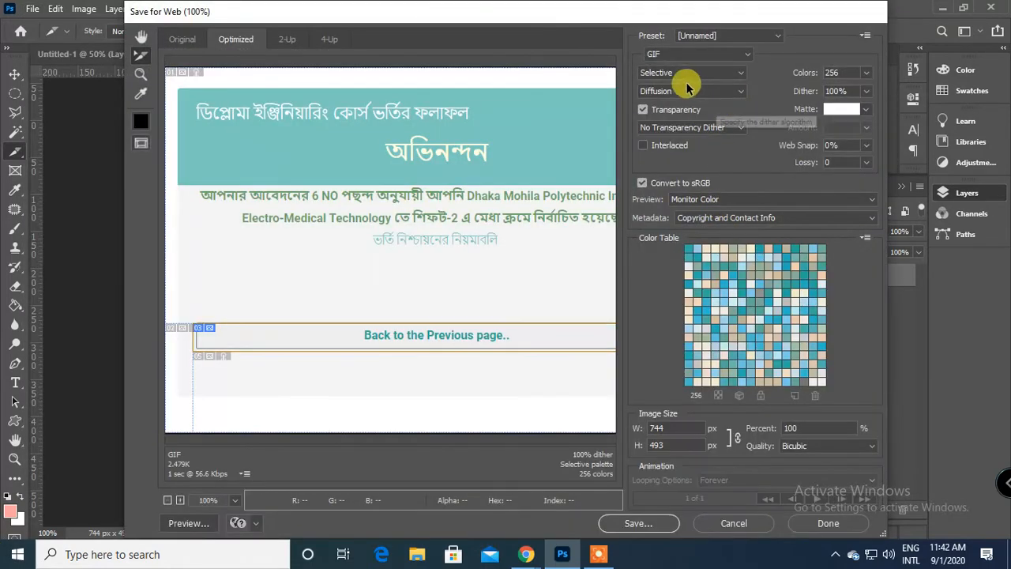
click(700, 55)
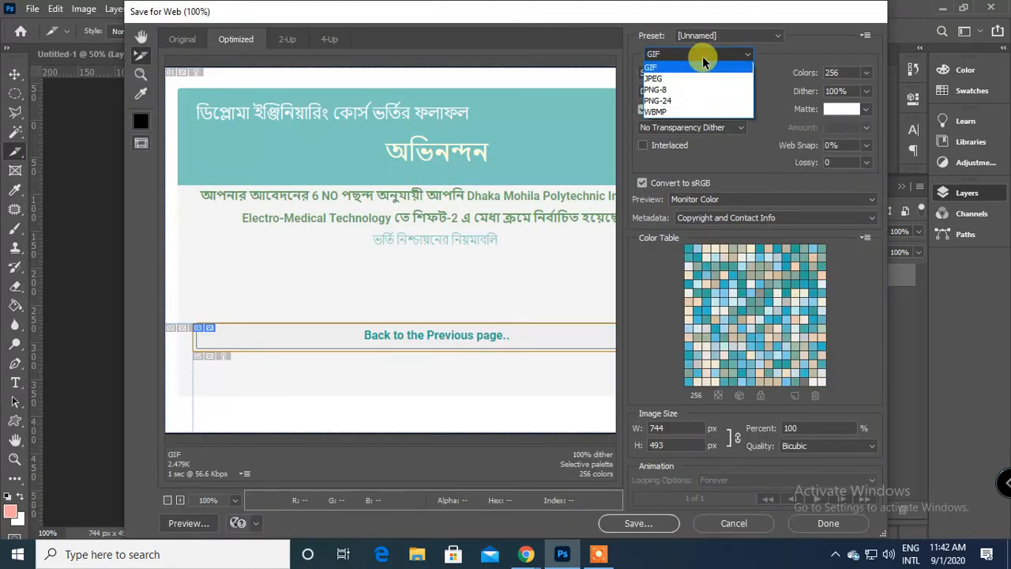
click(701, 78)
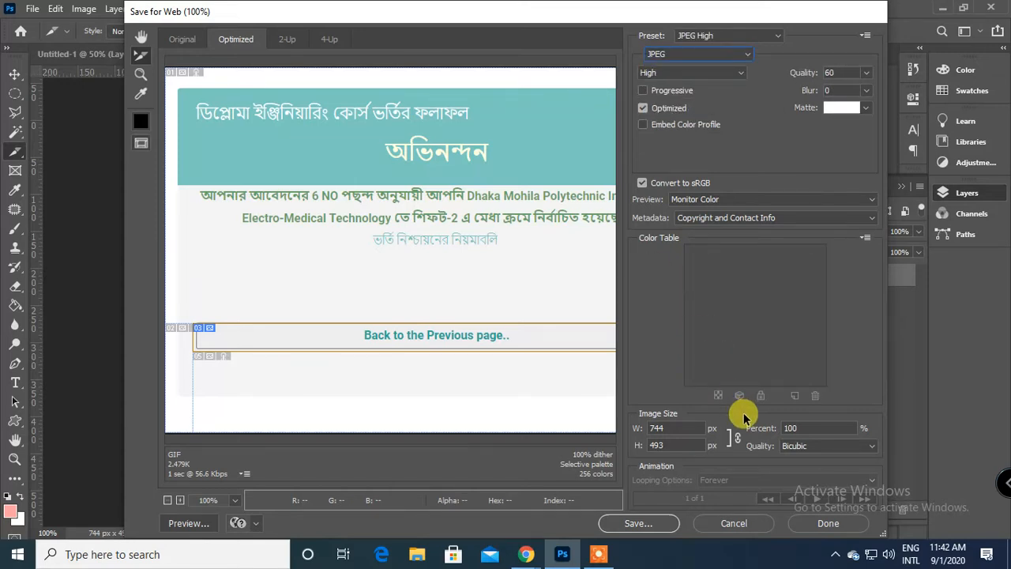
Save all slices to the Desktop as Capture.html in the HTML and Images format.
click(650, 523)
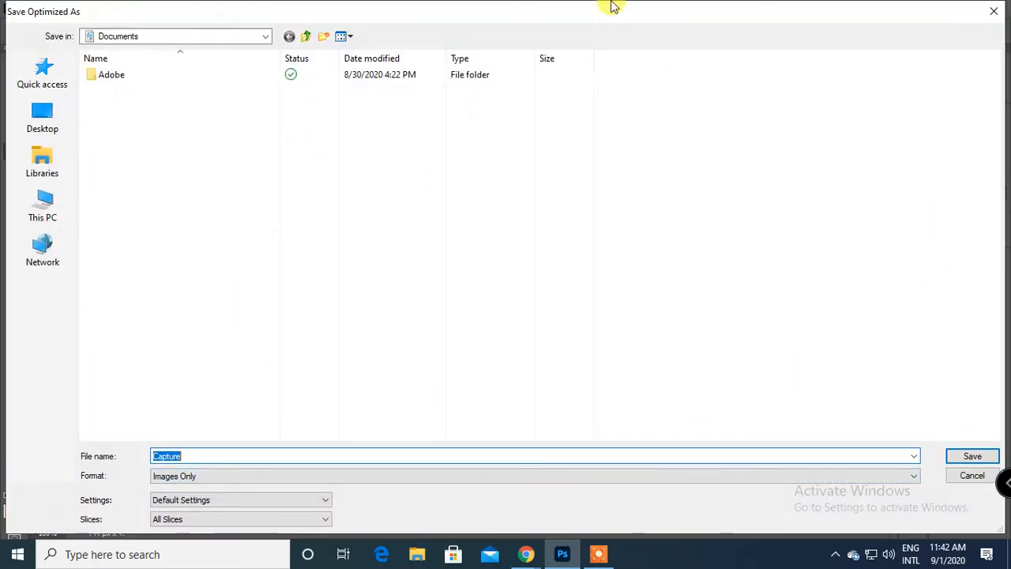
click(44, 110)
click(304, 477)
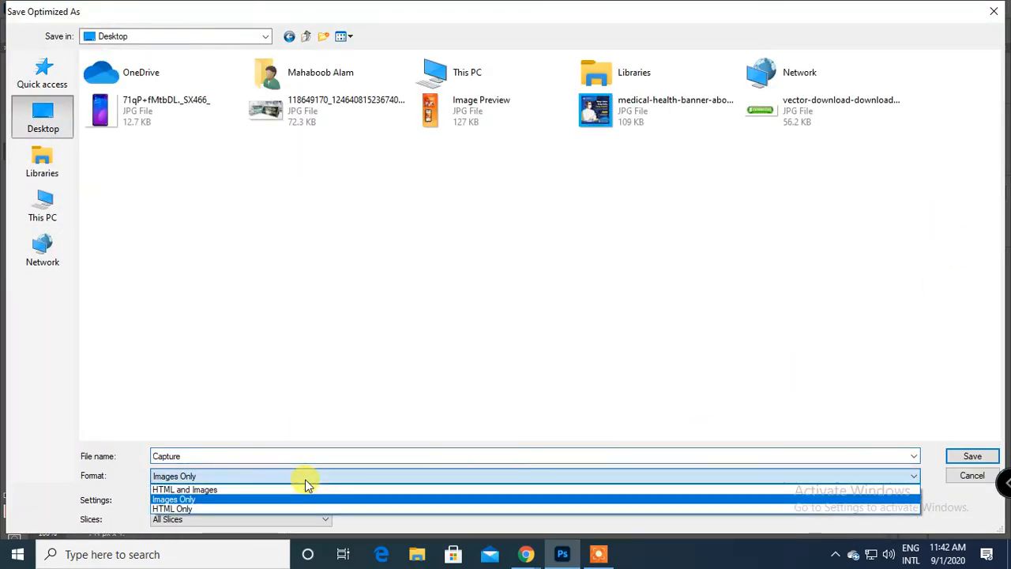
click(213, 490)
click(229, 495)
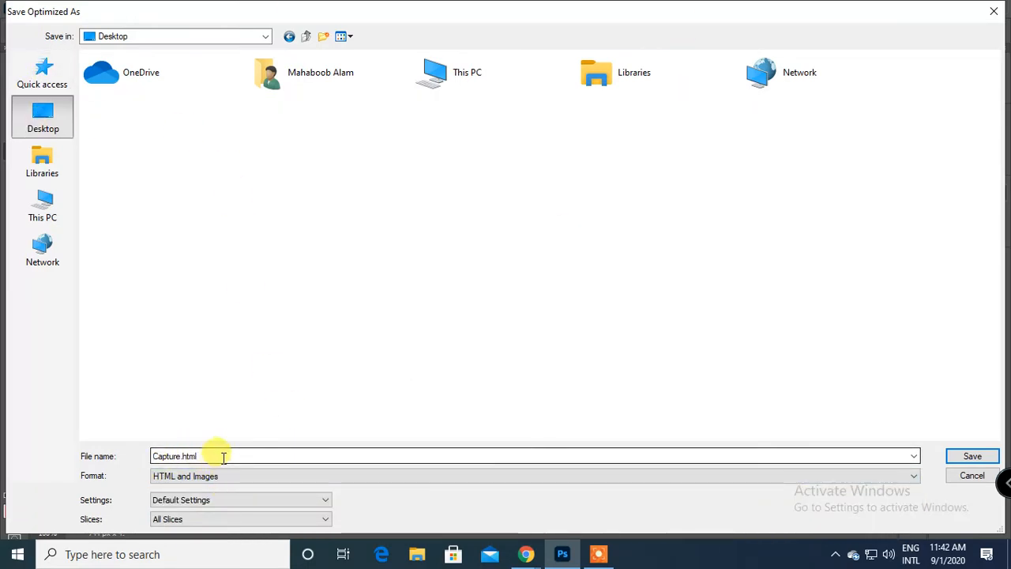
click(974, 457)
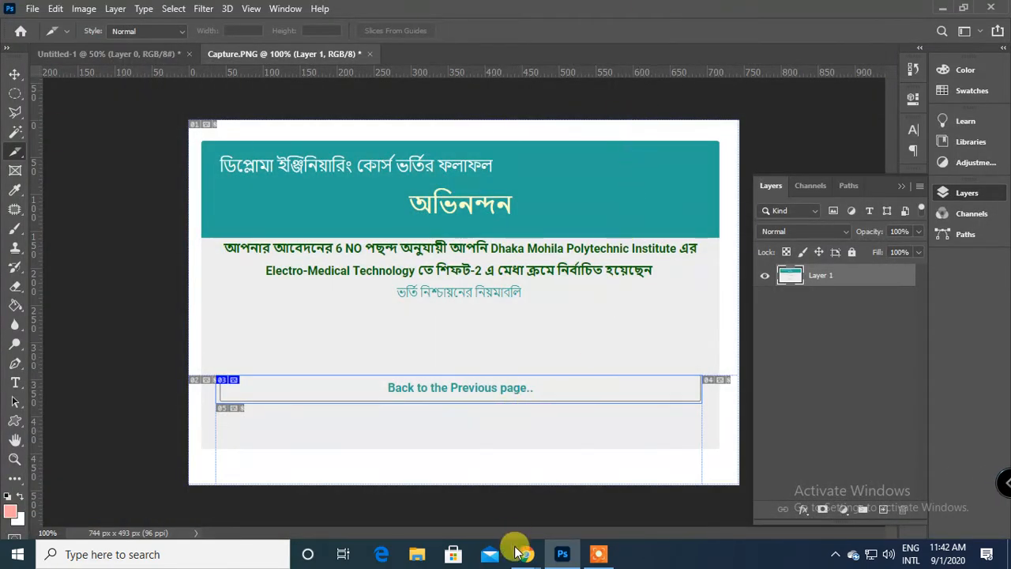
Switch to the Google Meet call in Chrome, stop the running presentation and share the entire screen again.
mouse_move(521, 557)
click(442, 474)
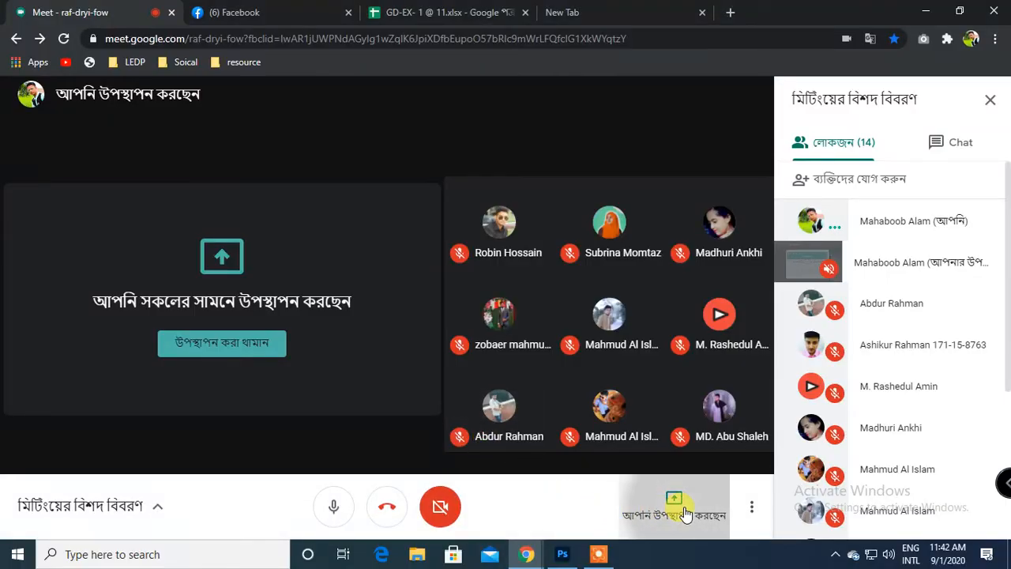
click(670, 498)
click(673, 436)
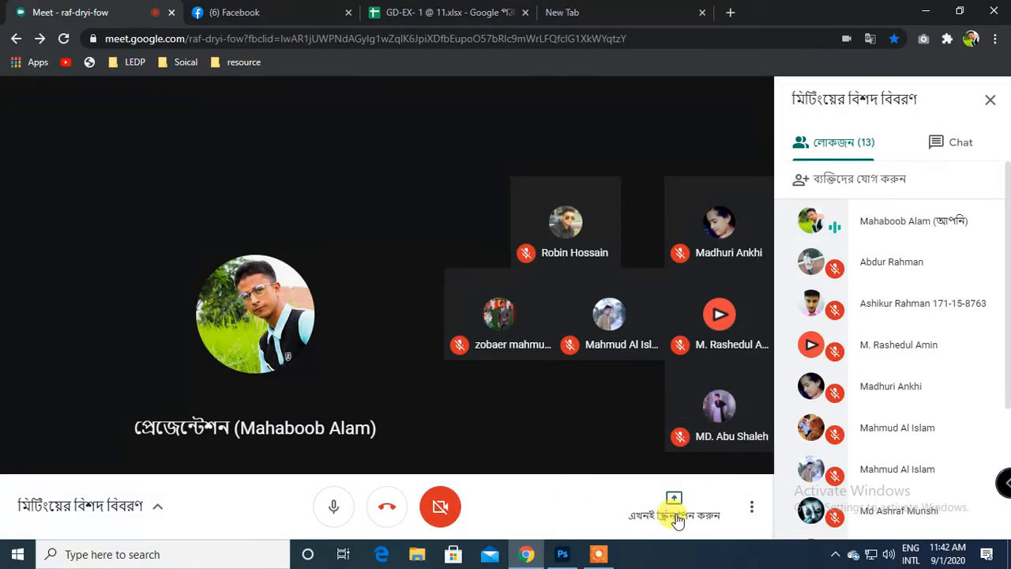
click(677, 510)
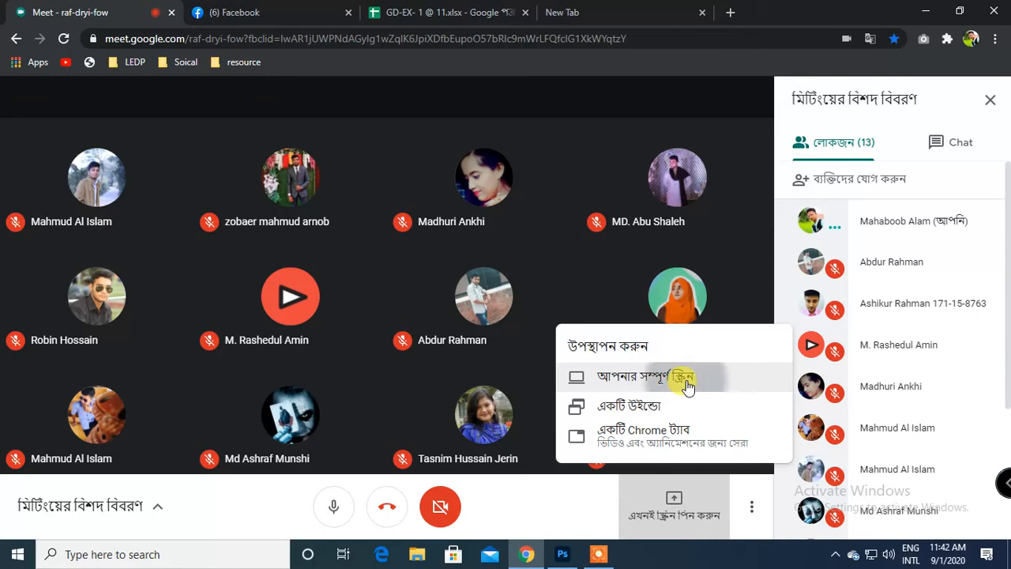
click(686, 384)
click(644, 356)
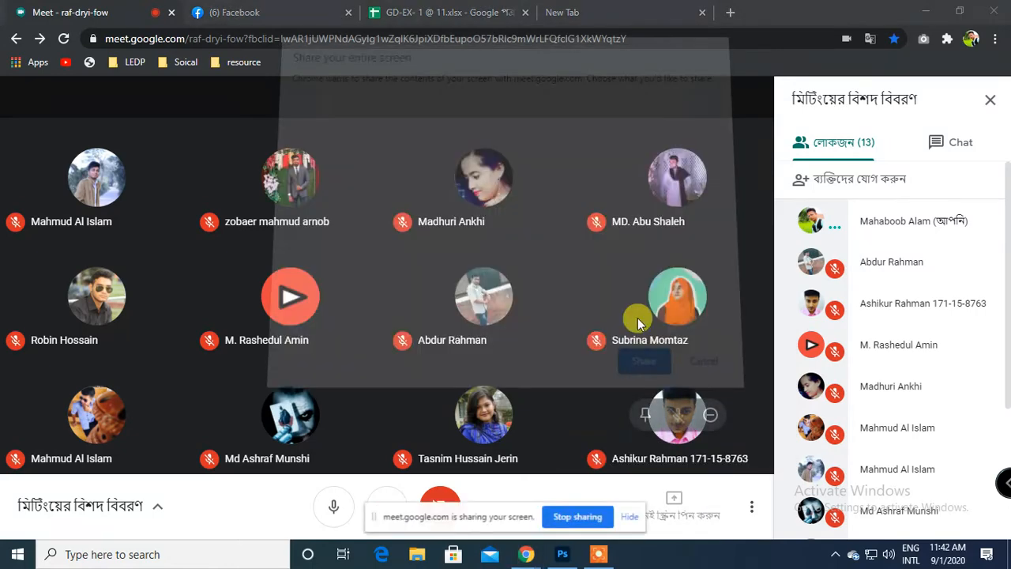
click(635, 516)
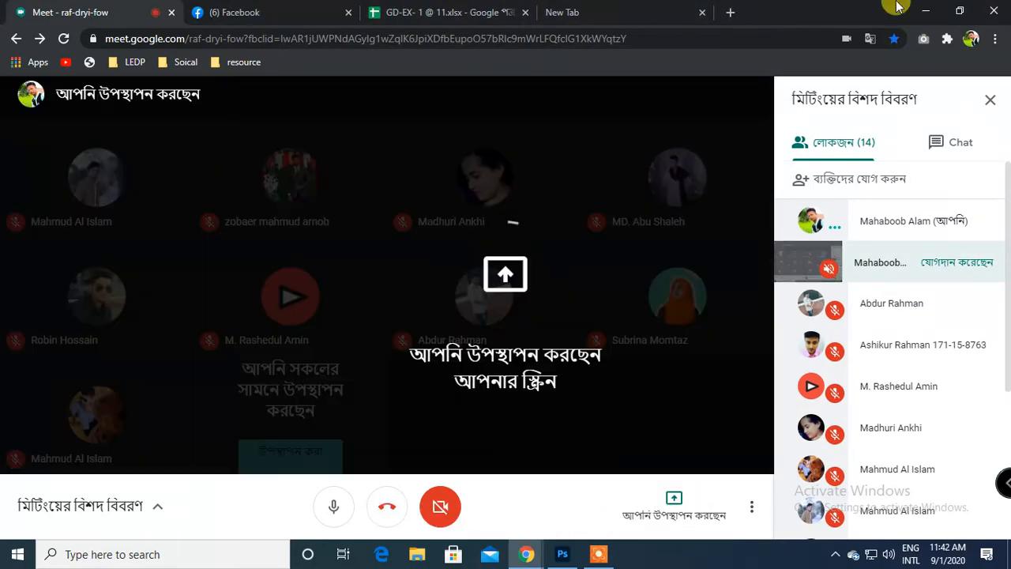
Minimize Chrome and Photoshop and check the exported slice images in the images folder on the Desktop.
click(926, 9)
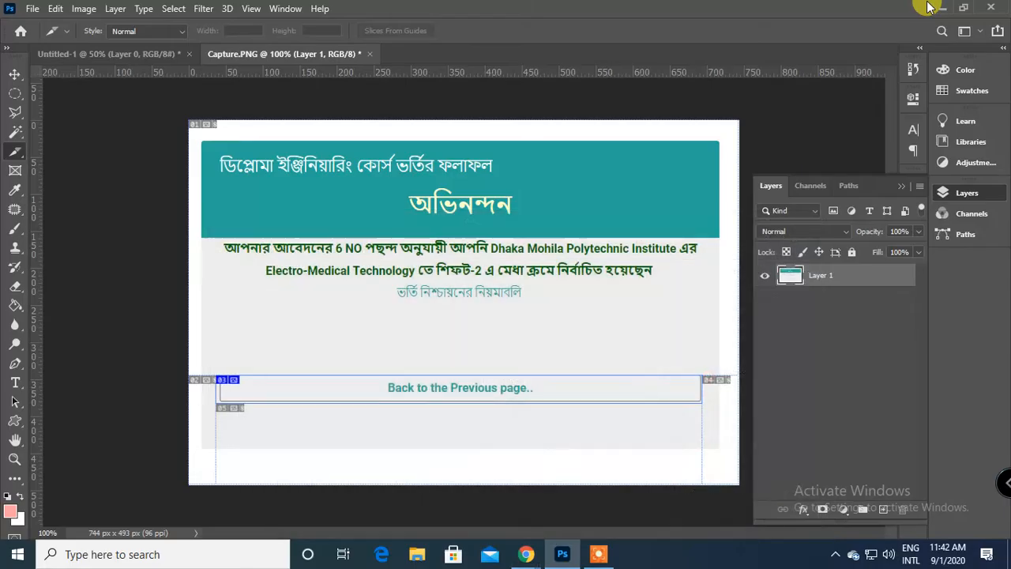
click(943, 7)
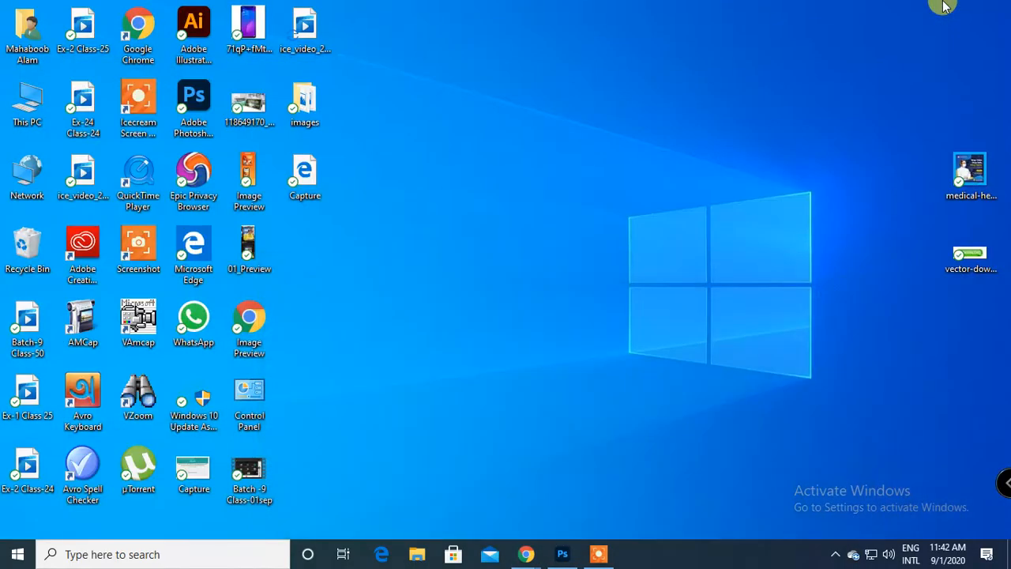
click(305, 177)
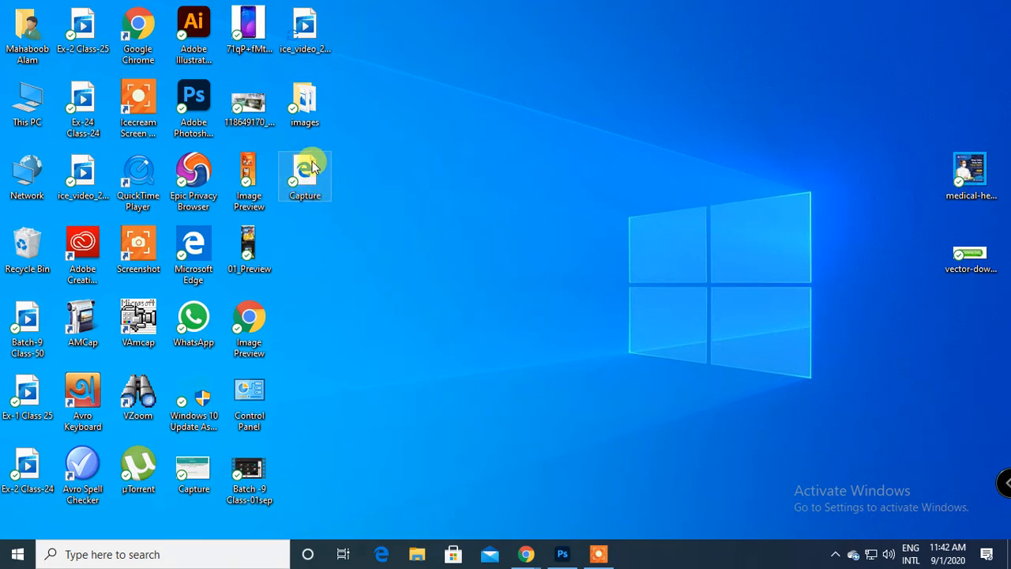
double_click(305, 103)
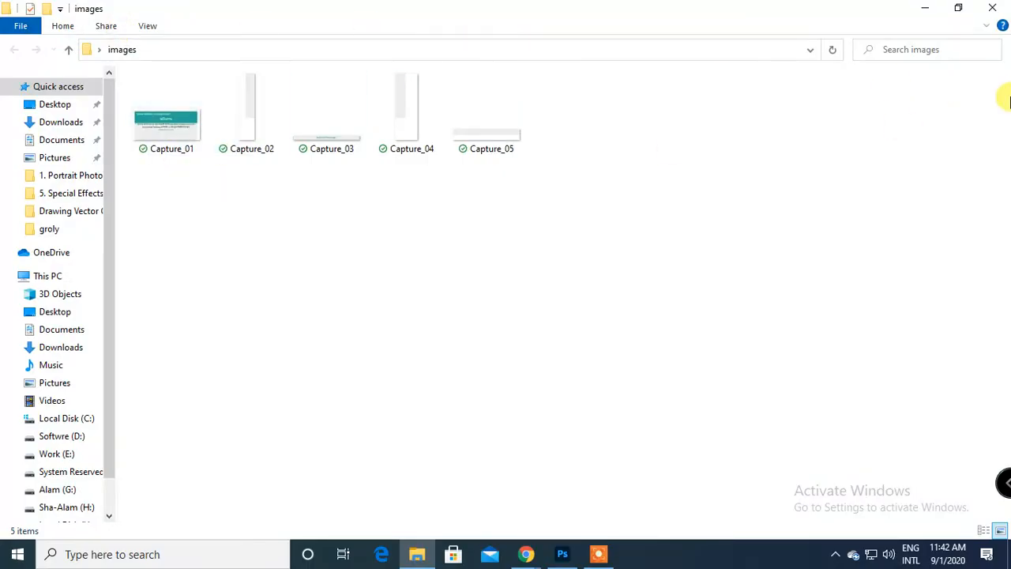
click(992, 8)
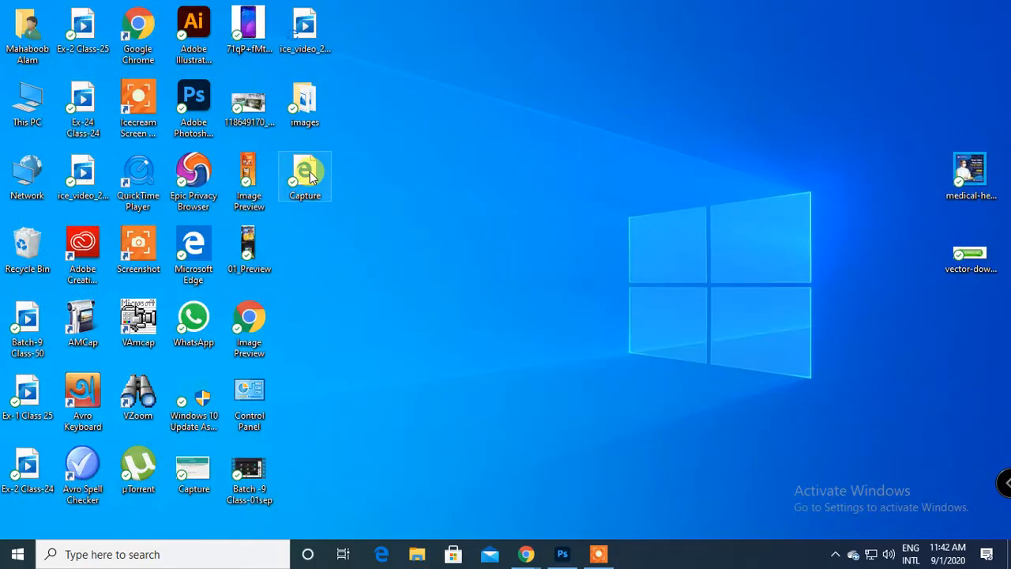
double_click(310, 178)
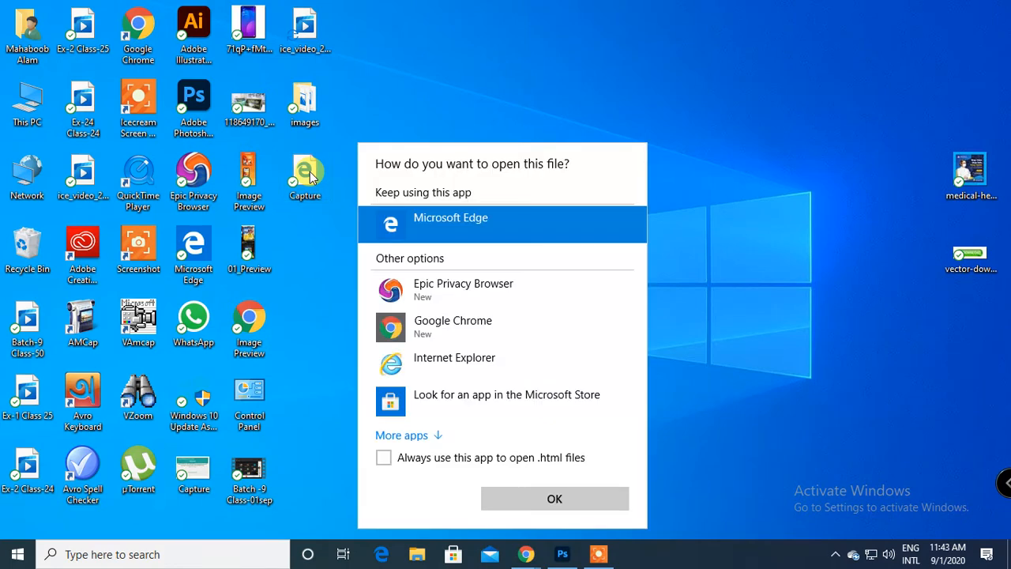
click(714, 276)
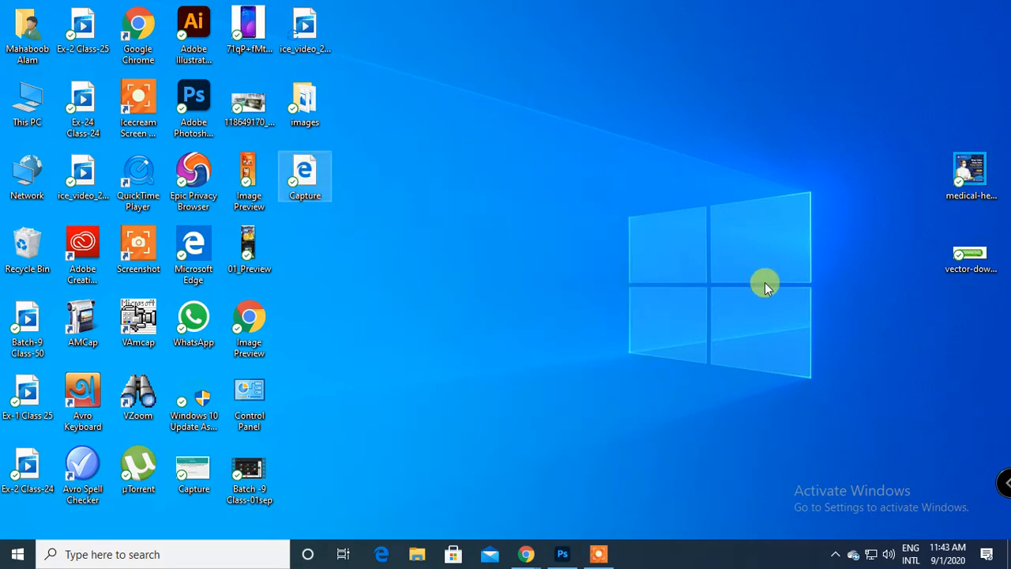
double_click(292, 186)
click(723, 297)
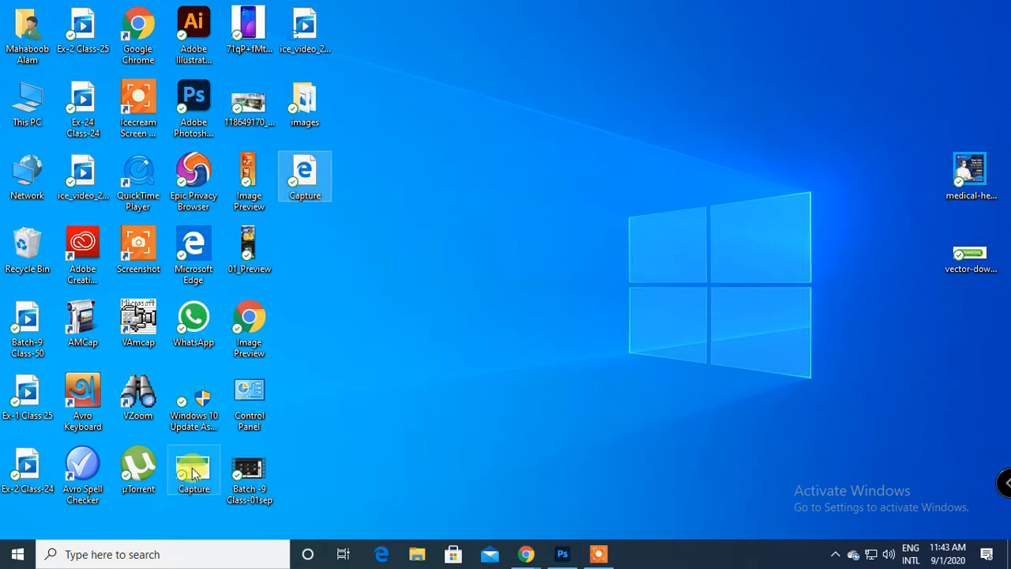
View the original Capture.PNG from the Desktop and close it, and open the exported Capture.html in Google Chrome.
double_click(193, 473)
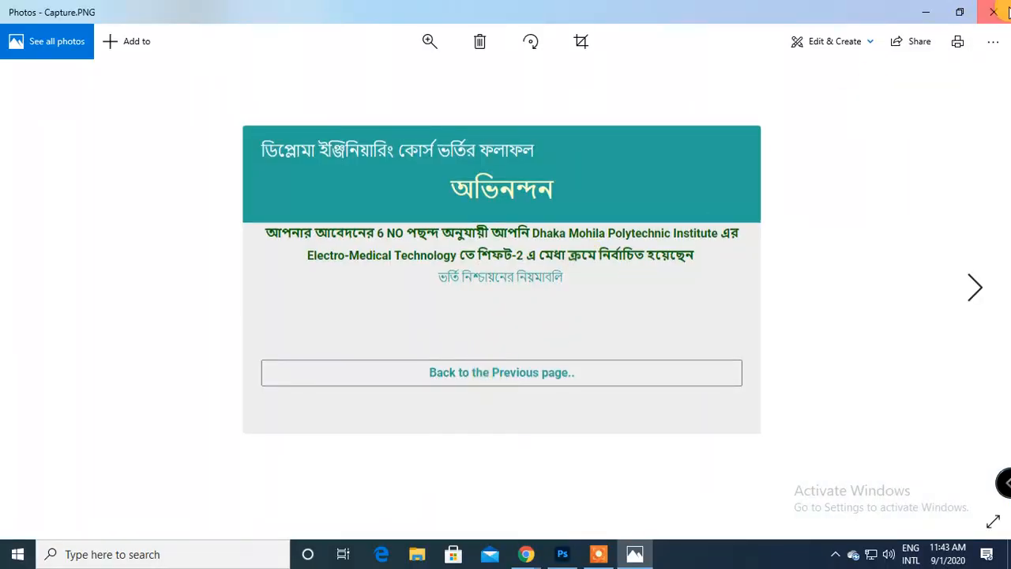
click(994, 12)
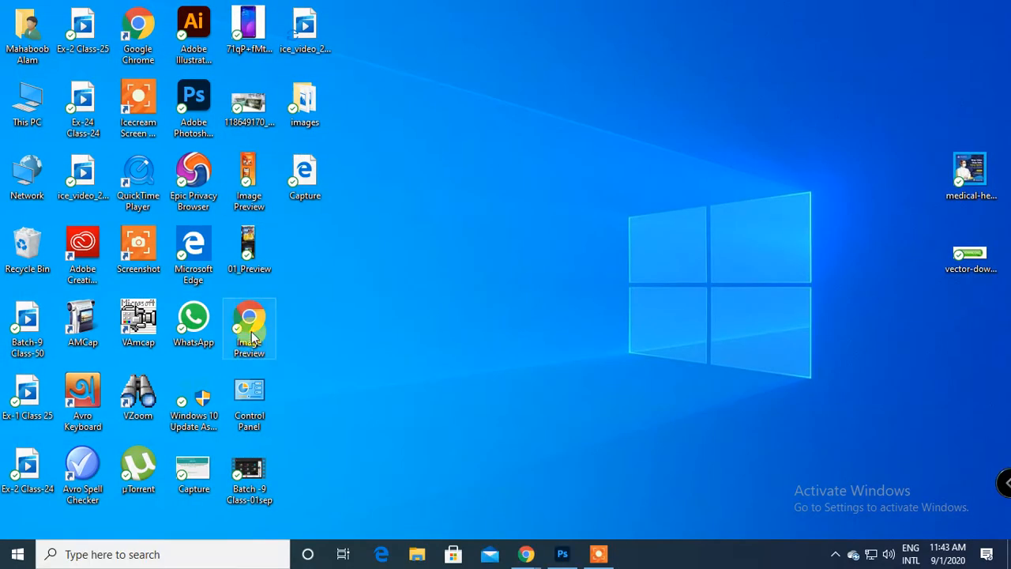
click(314, 186)
double_click(301, 180)
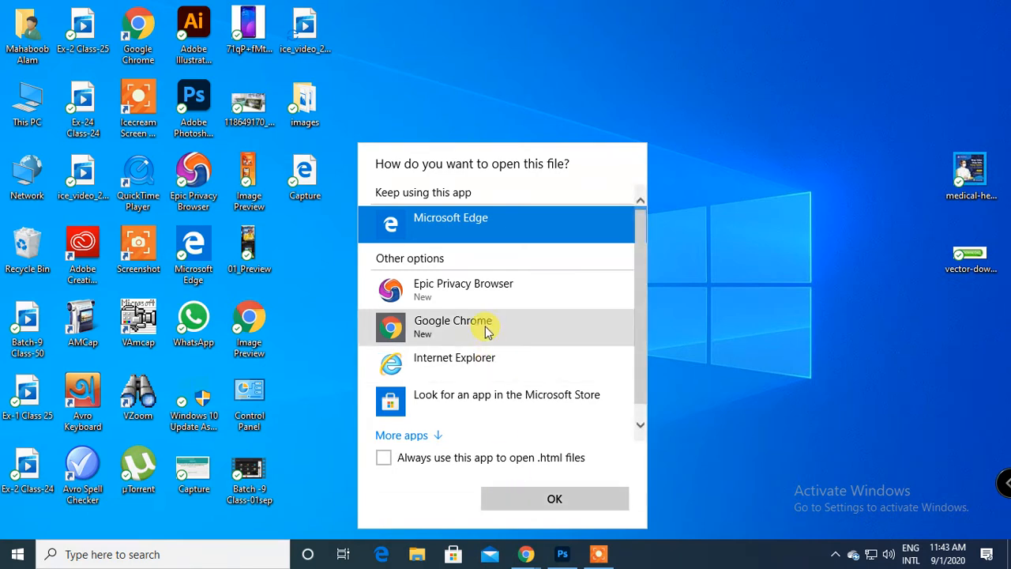
click(474, 326)
click(554, 496)
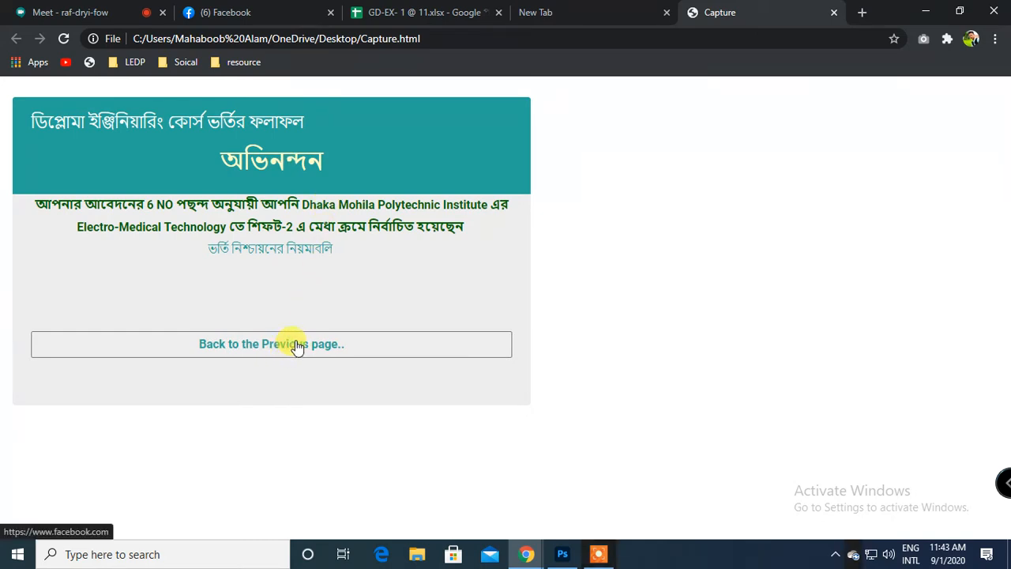
Close the old Facebook tab and test the "Back to the Previous page.." link on the Capture page, returning to that page.
click(330, 13)
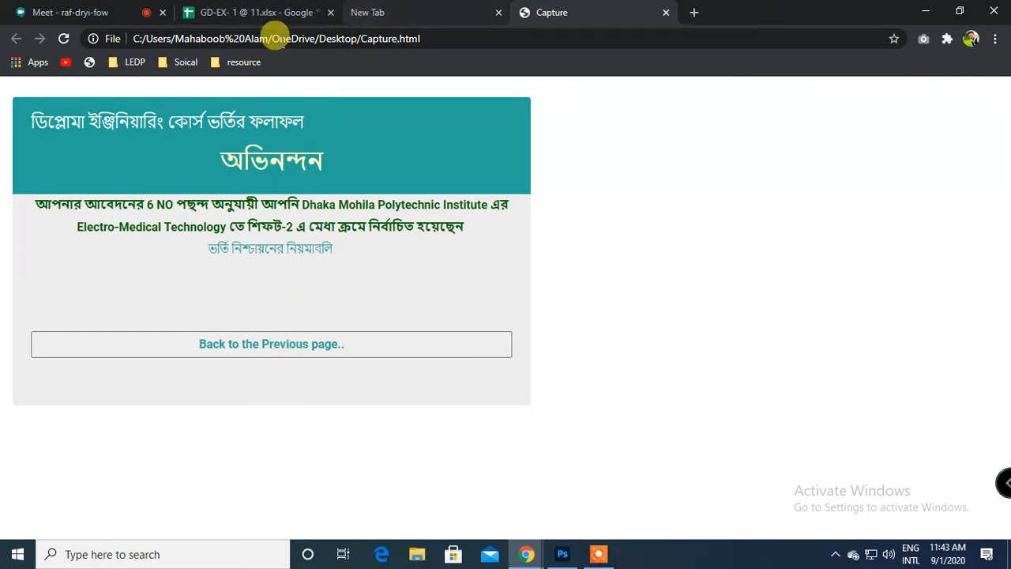
click(265, 8)
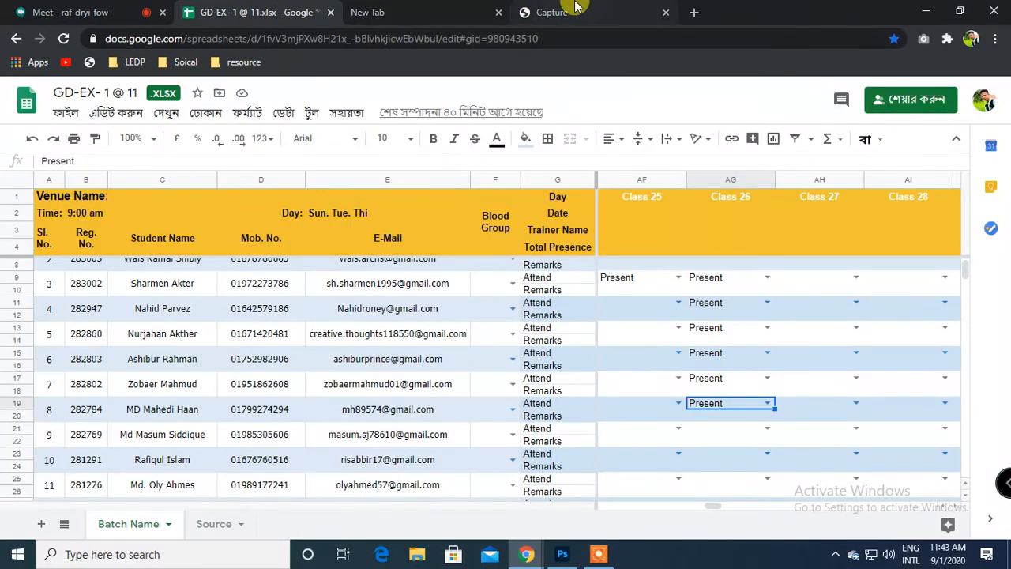
click(605, 11)
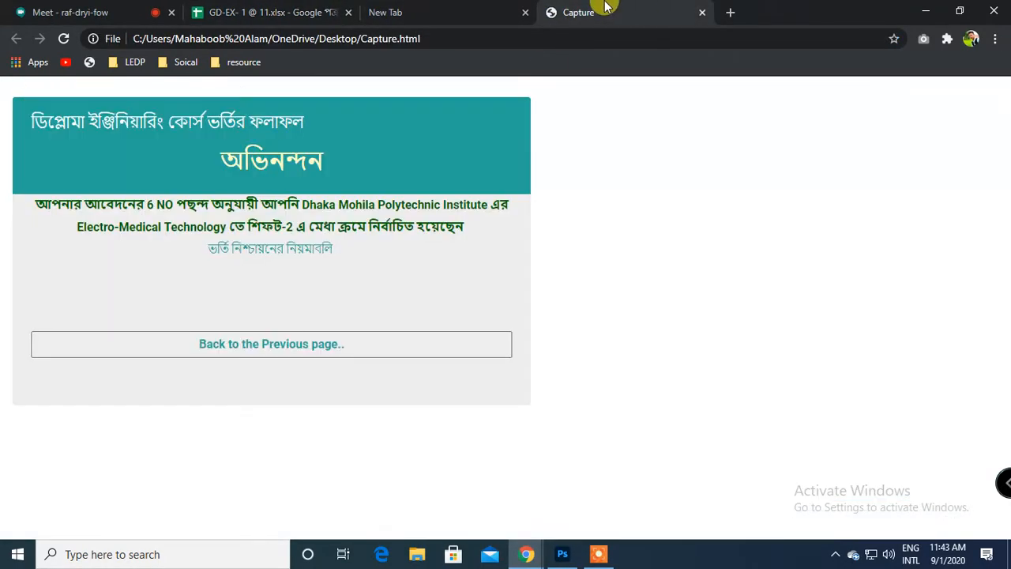
click(256, 347)
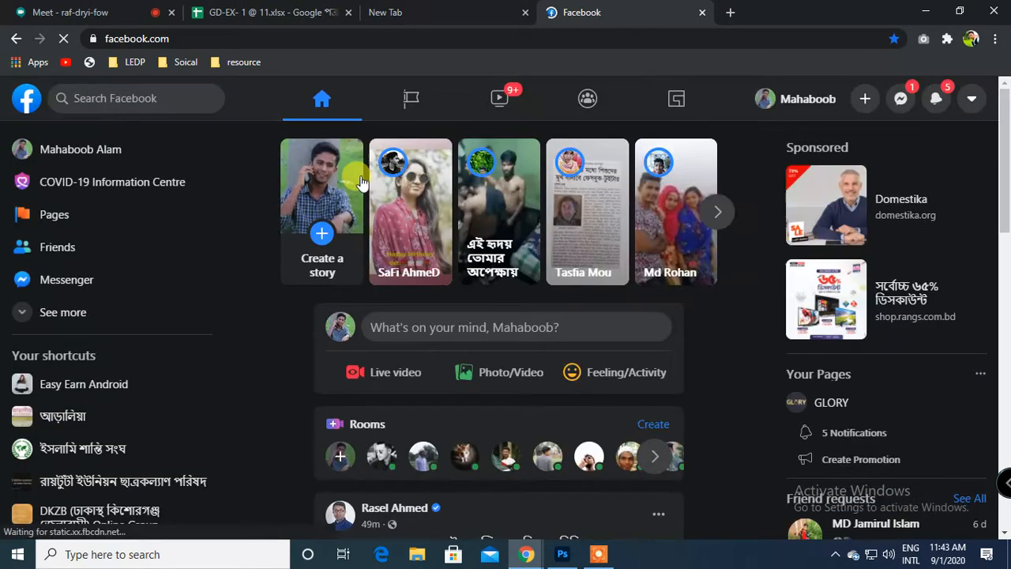
click(16, 40)
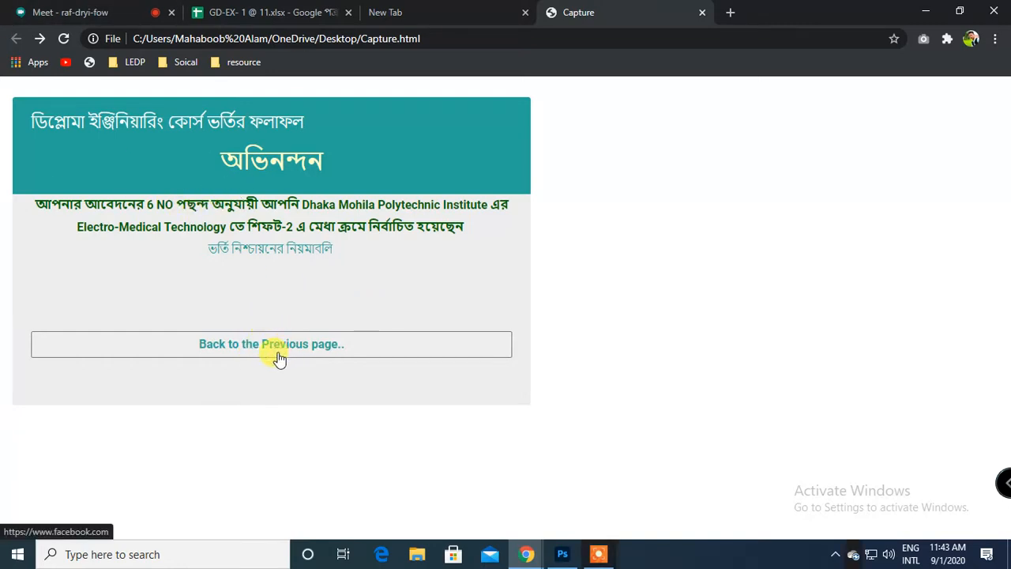
Return to Photoshop and open the slice options of the "Back to the Previous page.." slice at its URL.
click(562, 554)
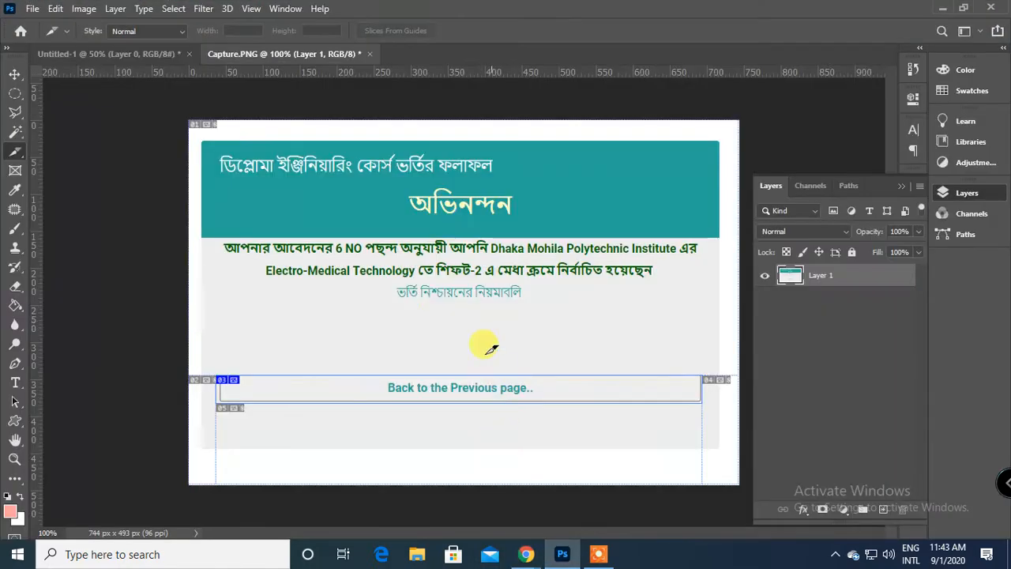
right_click(354, 384)
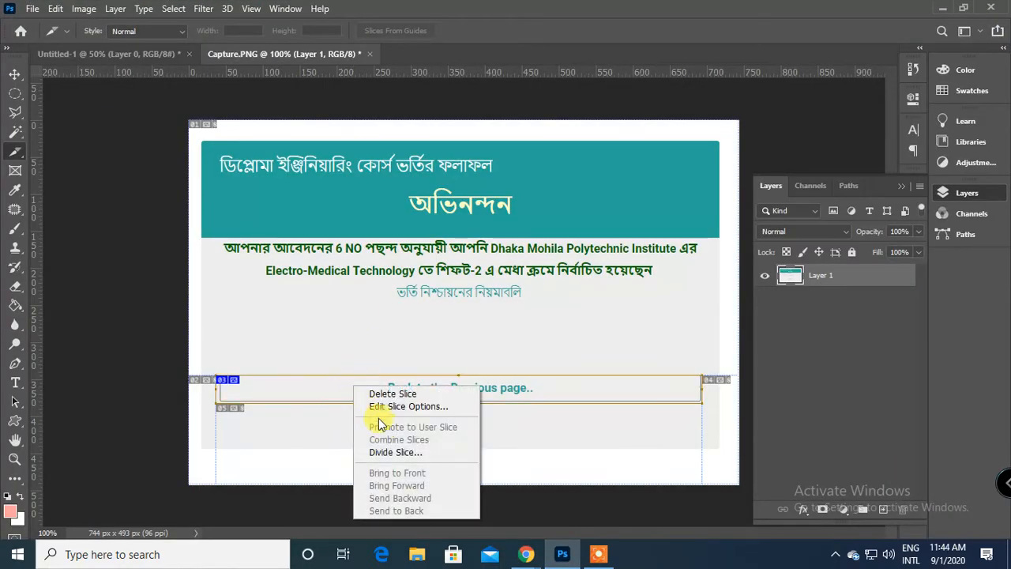
click(424, 406)
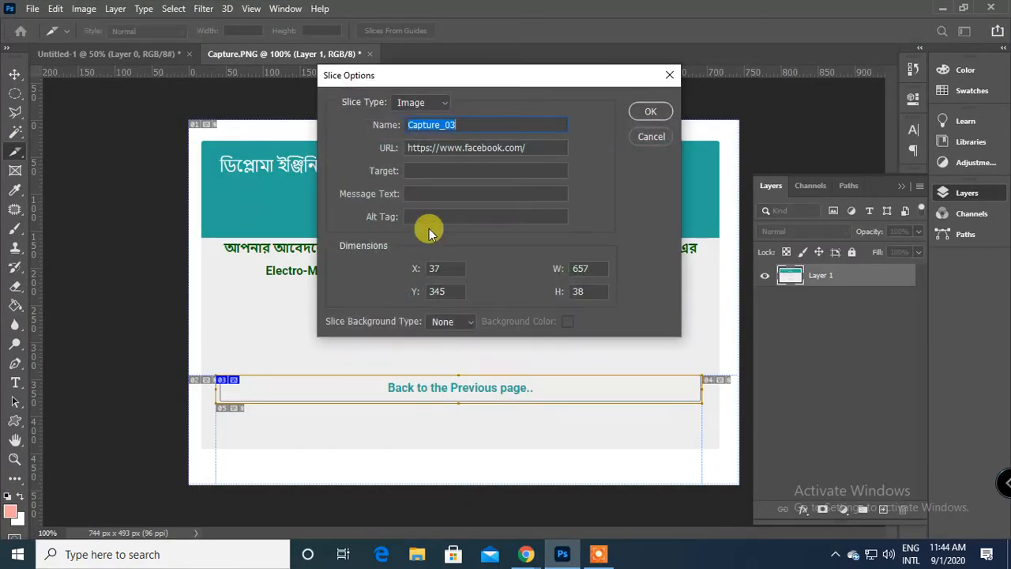
click(491, 147)
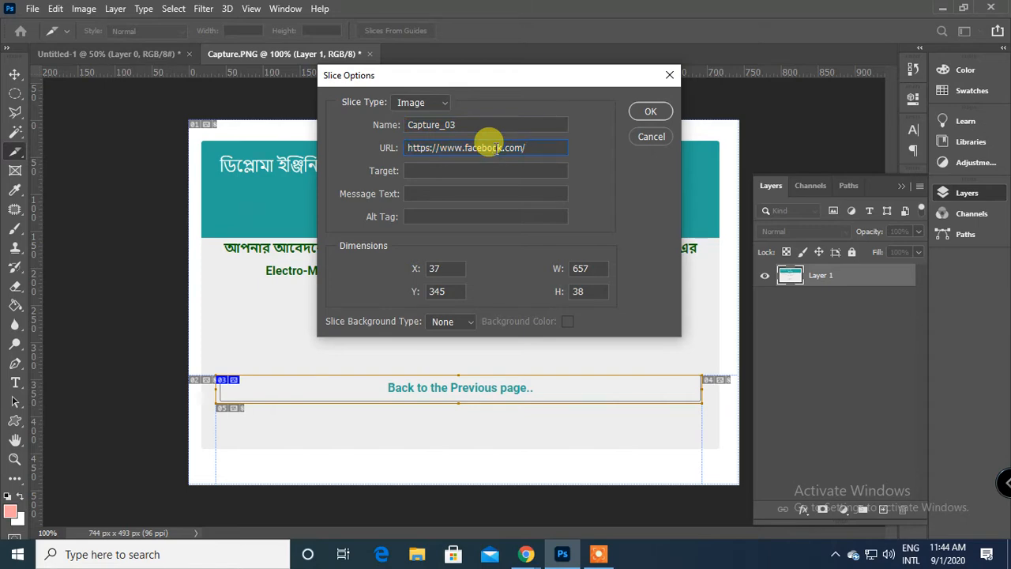
double_click(540, 148)
click(541, 148)
Switch to Chrome, close the Capture page and open btebadmission.gov.bd in a new tab.
mouse_move(526, 554)
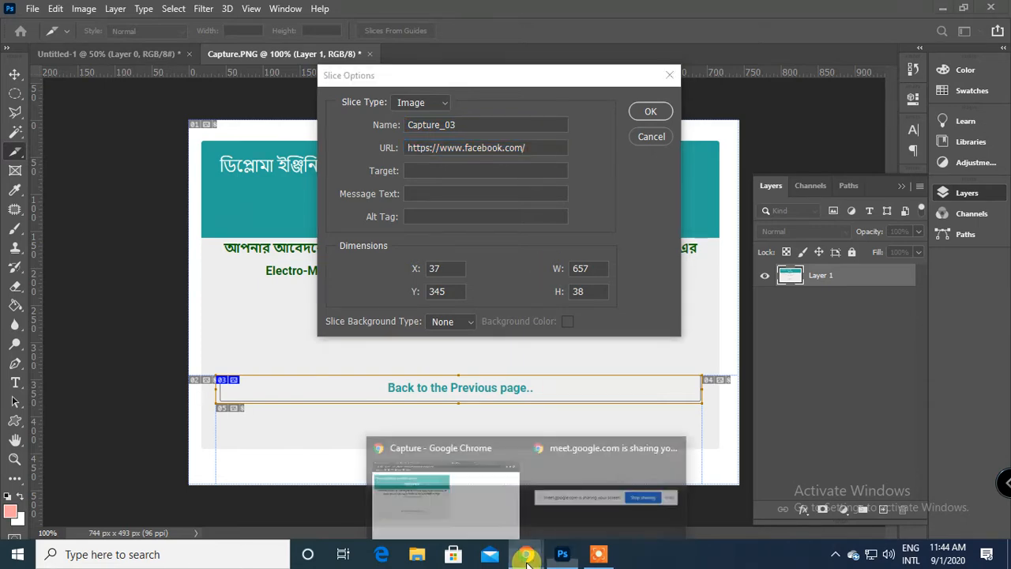
click(434, 506)
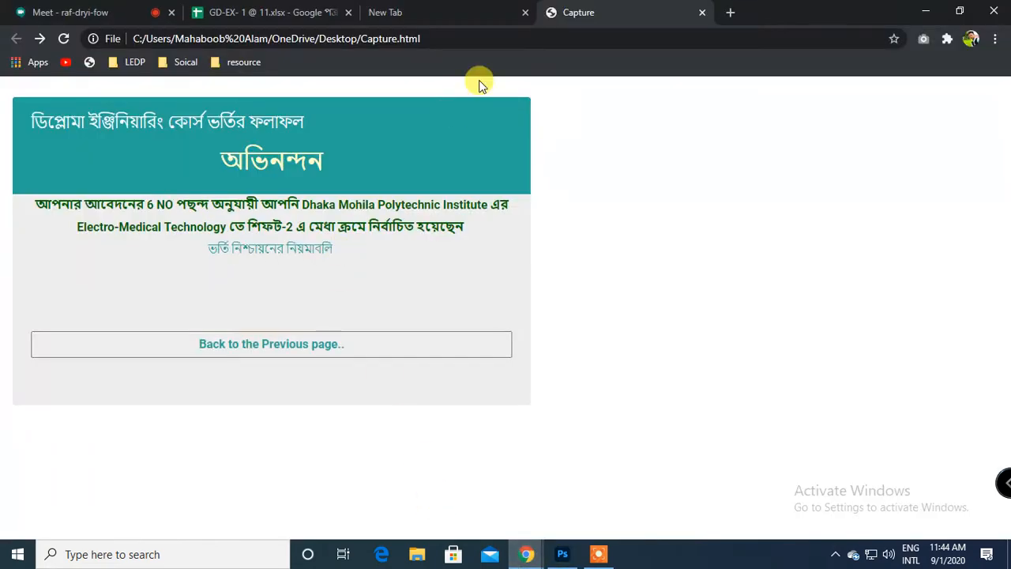
click(703, 13)
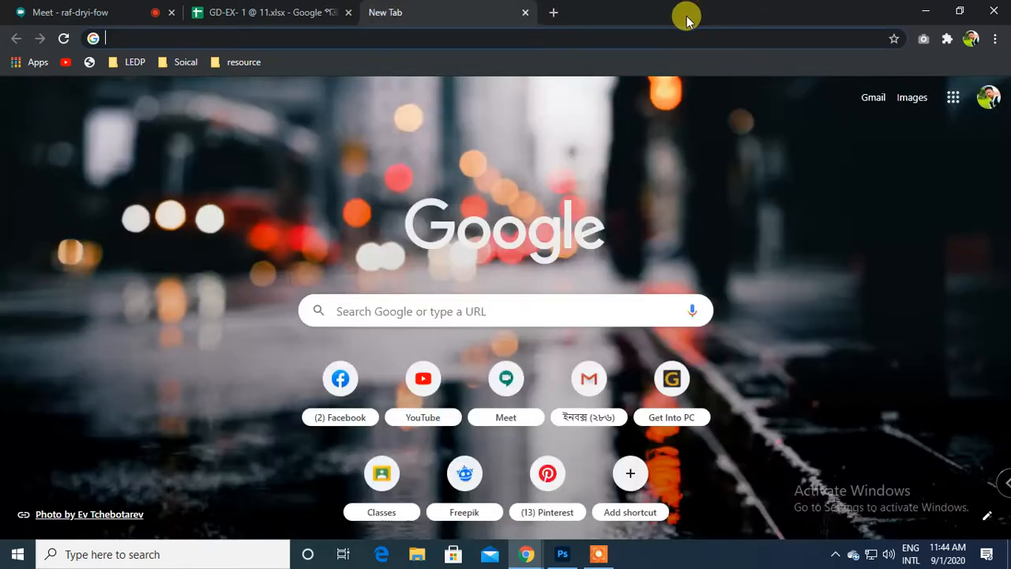
click(555, 14)
text(bet)
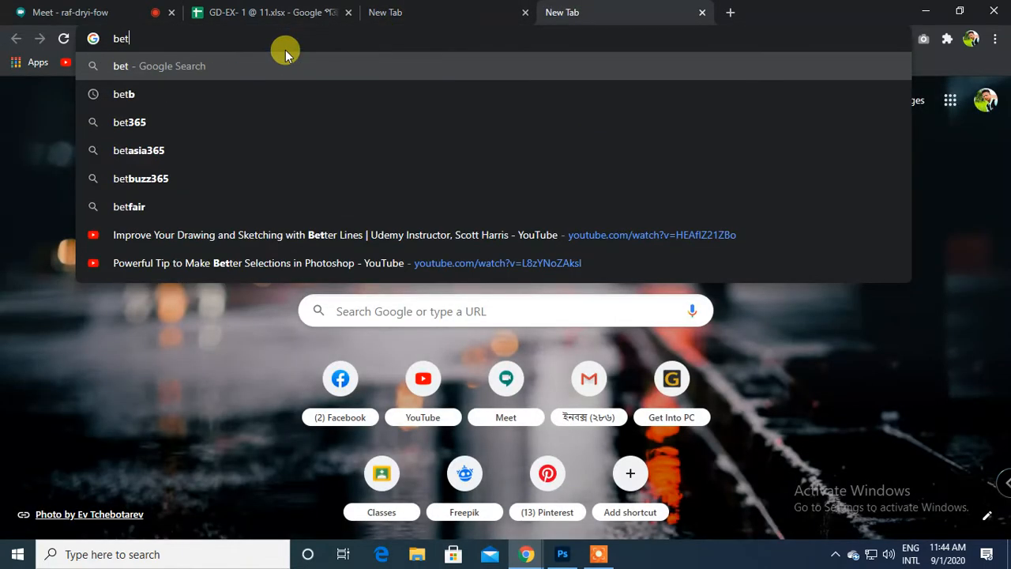
key(BackSpace)
key(BackSpace)
key(BackSpace)
text(bte)
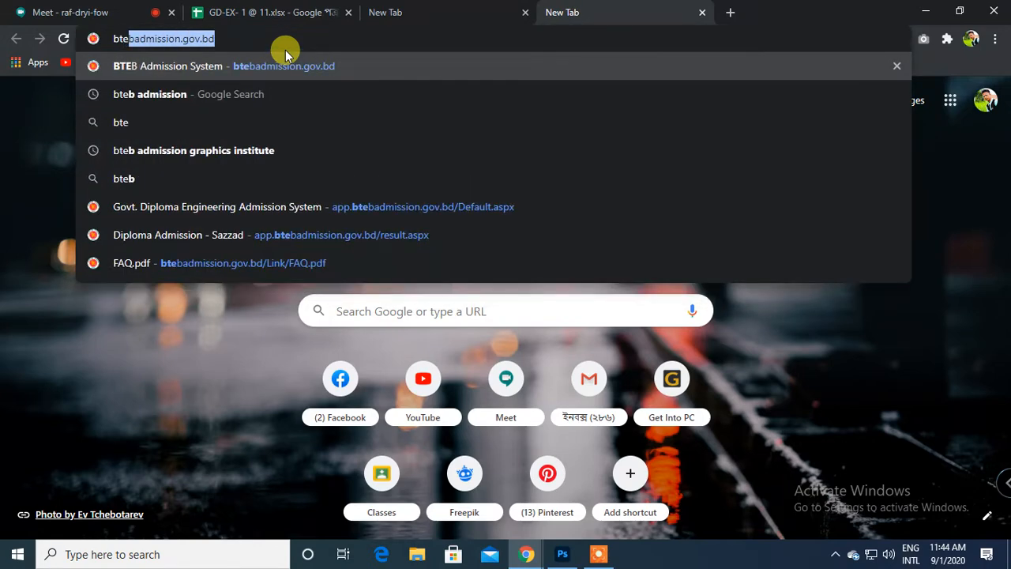
key(Return)
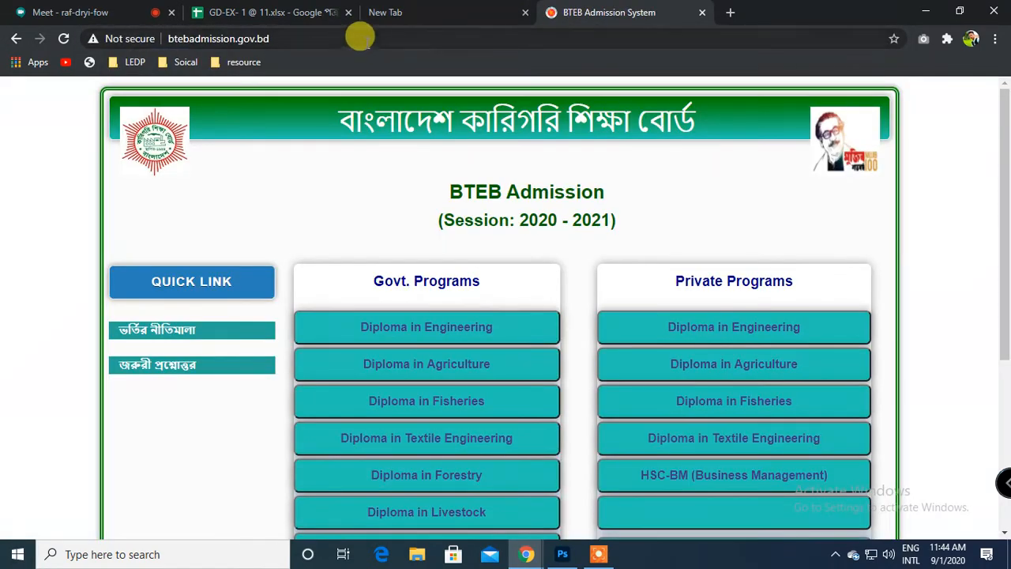
click(359, 37)
key(ctrl+c)
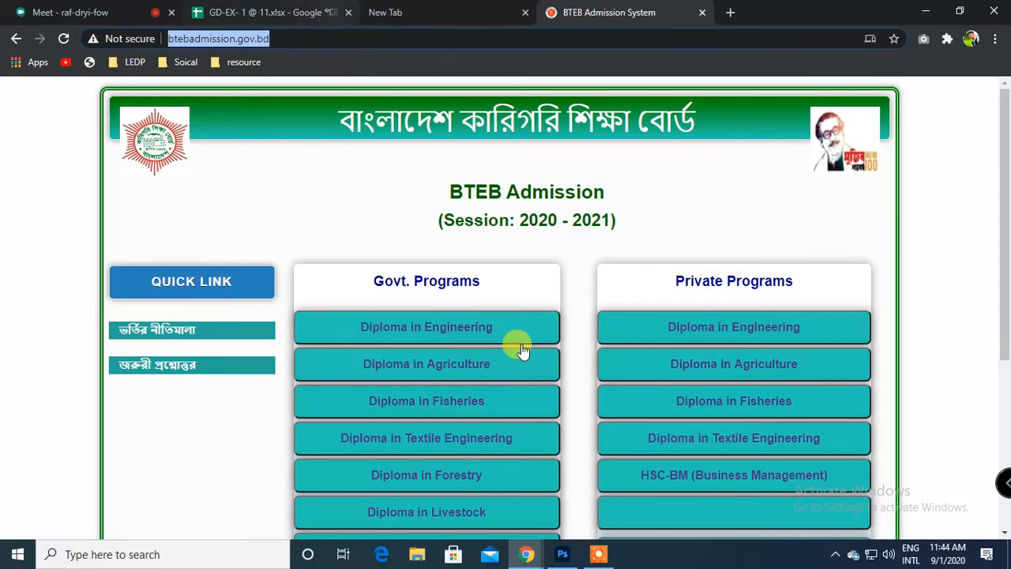
click(562, 554)
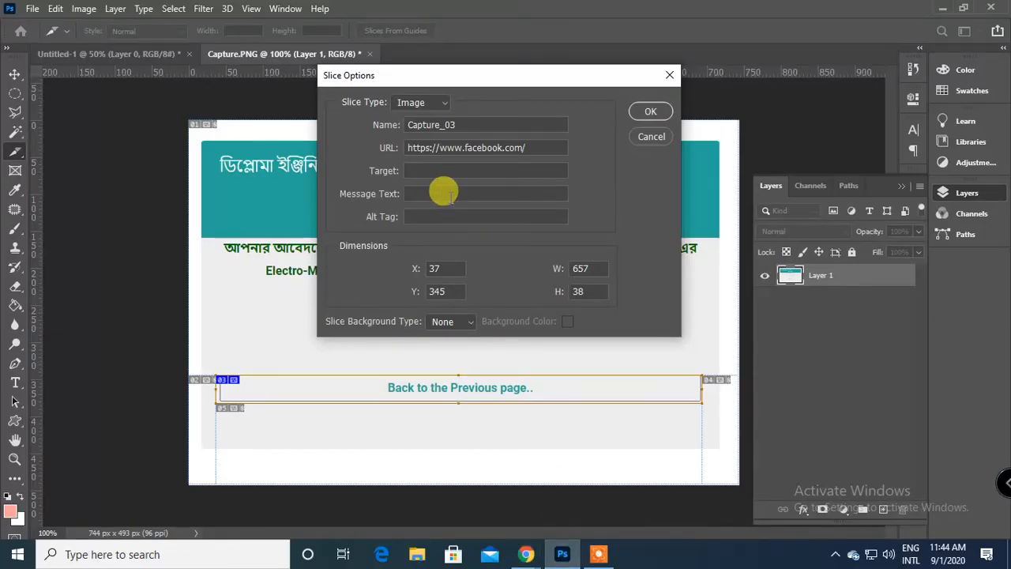
double_click(472, 147)
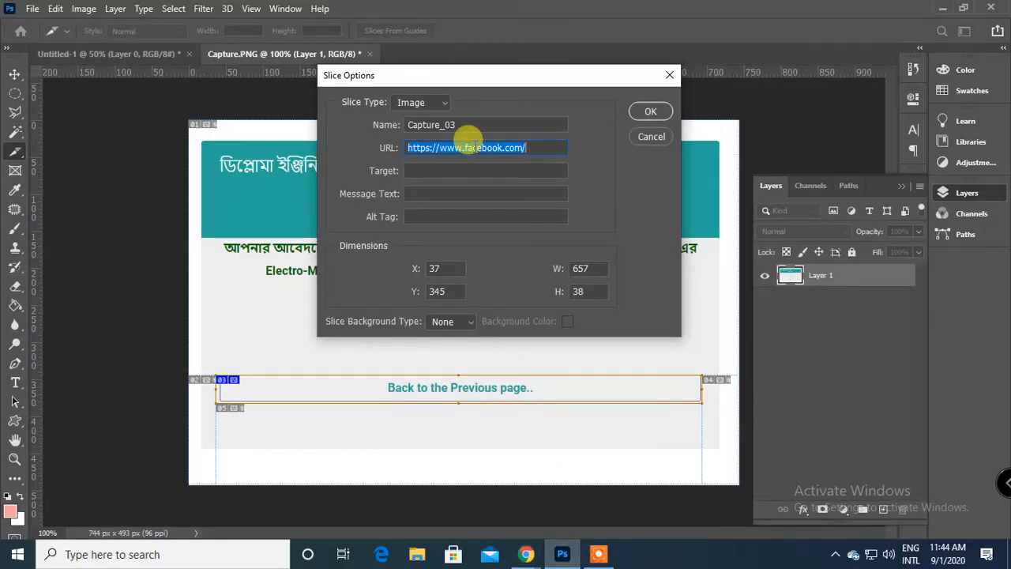
key(ctrl+v)
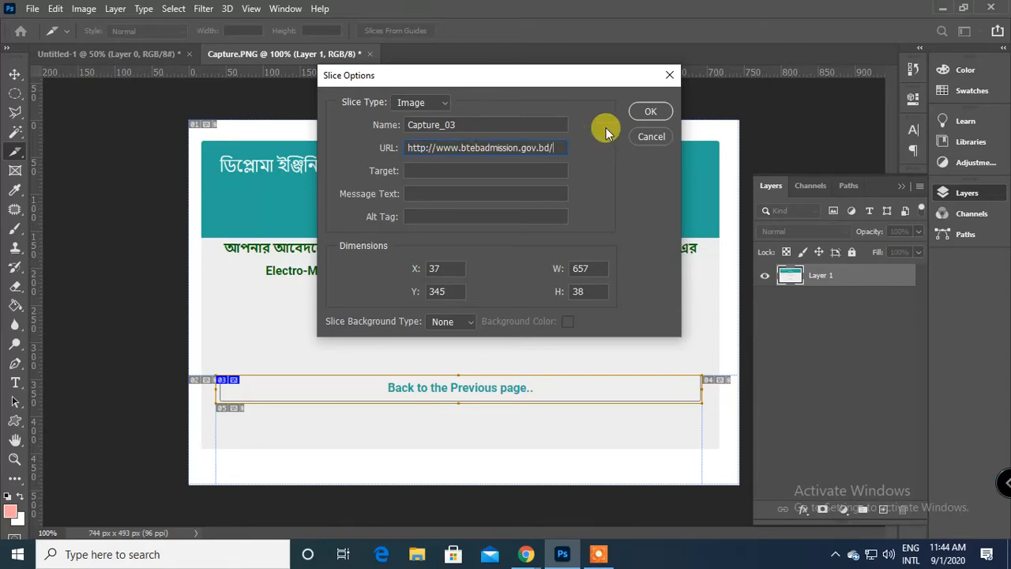
click(649, 111)
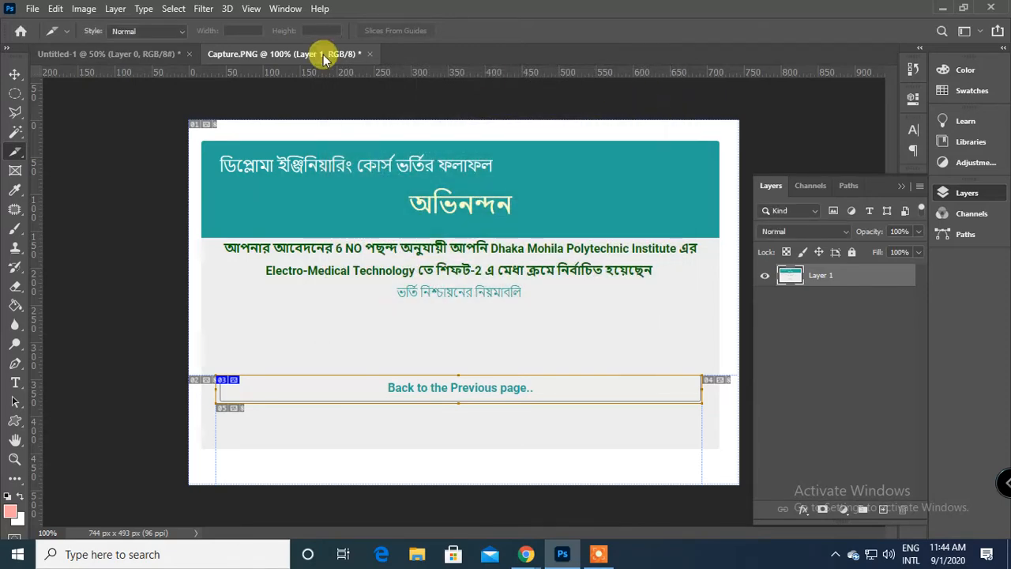
Export the sliced Capture.PNG through Save for Web (Legacy) with the Slice Select tool active and start saving the optimized output.
click(32, 9)
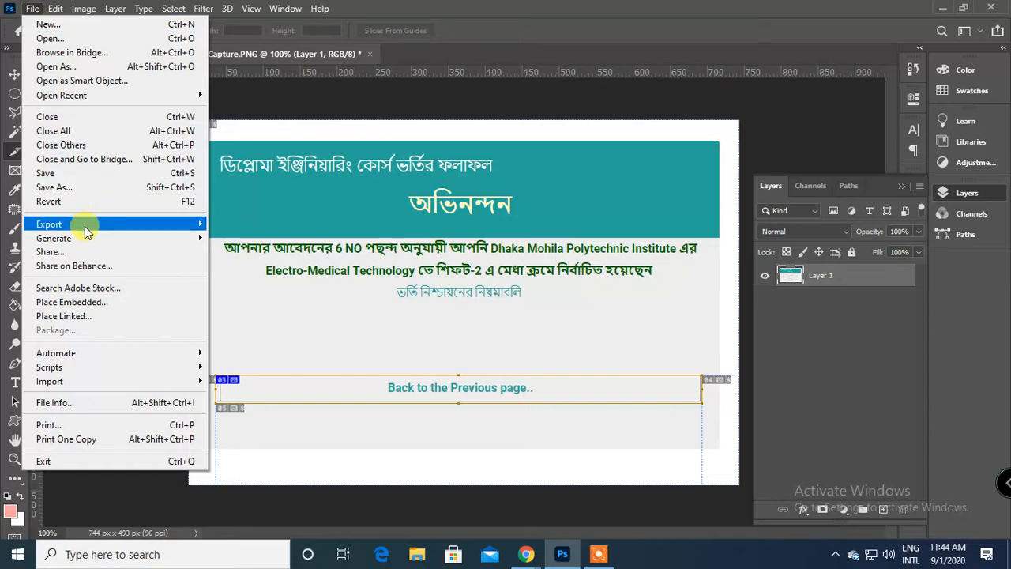
mouse_move(95, 225)
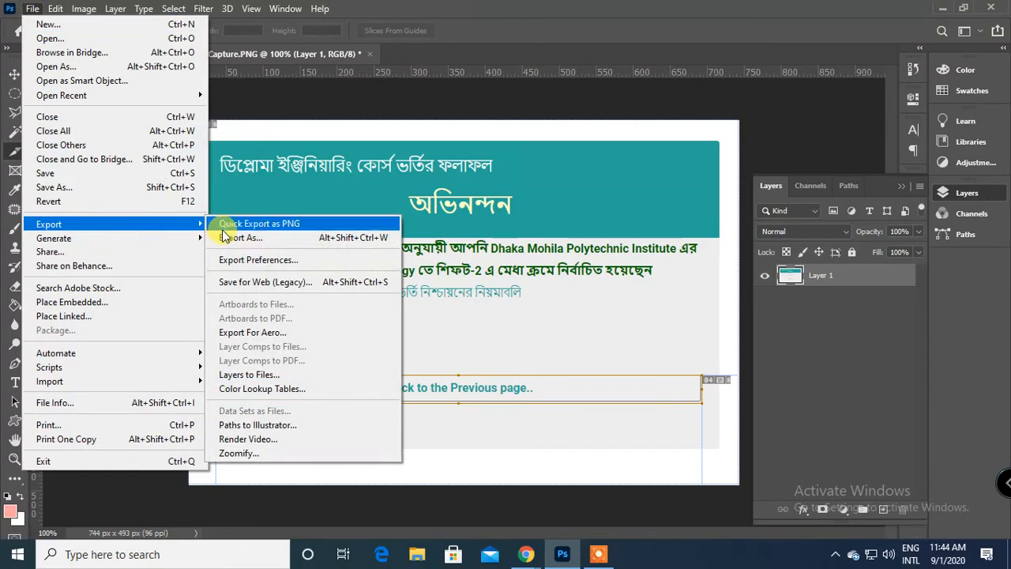
click(300, 282)
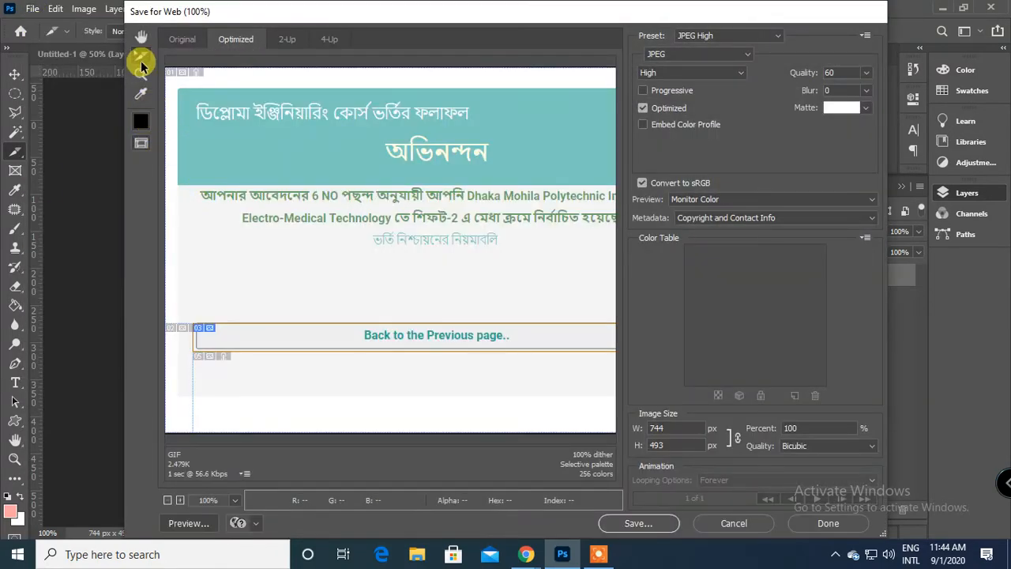
click(142, 60)
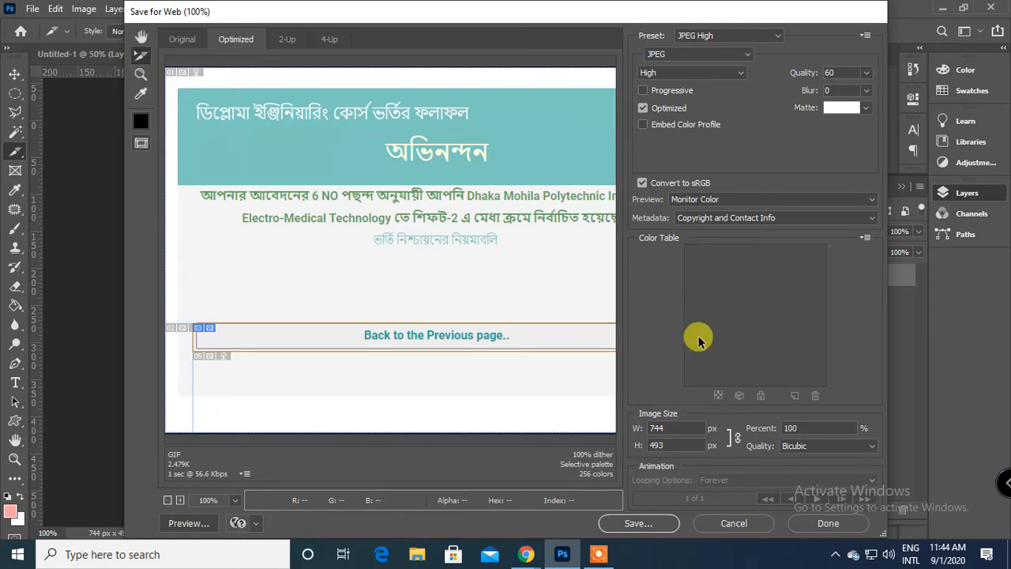
click(644, 525)
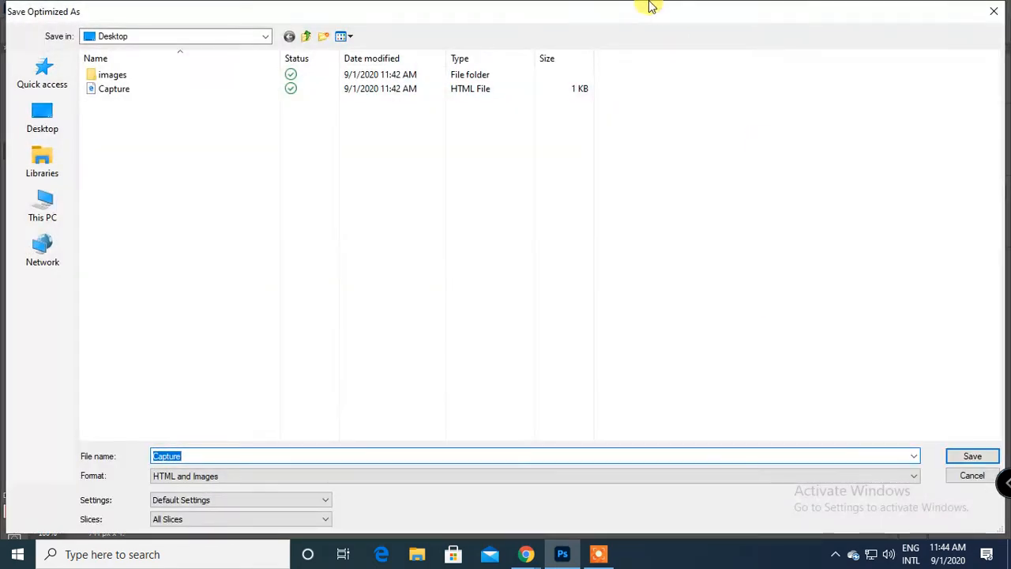
Save the HTML and images of all slices to the Desktop as "Bteb admission", replacing the existing Capture_03.jpg.
click(49, 126)
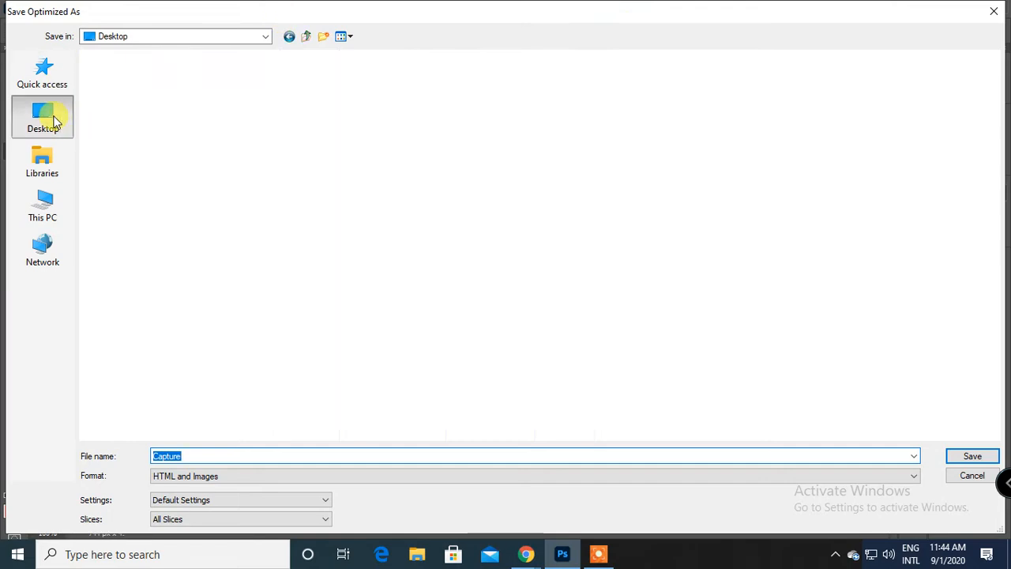
click(250, 457)
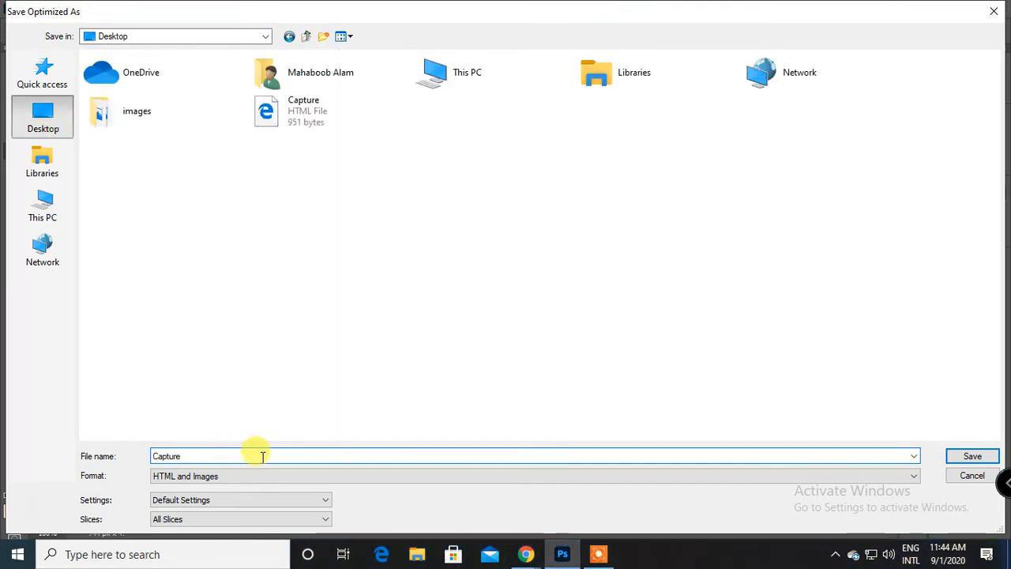
drag(260, 456, 132, 466)
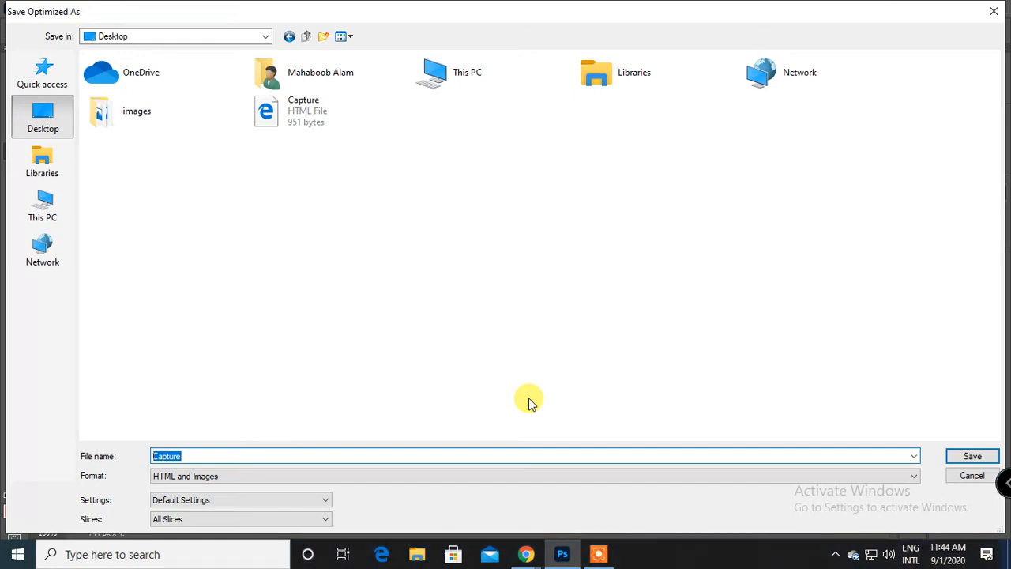
text(Bte)
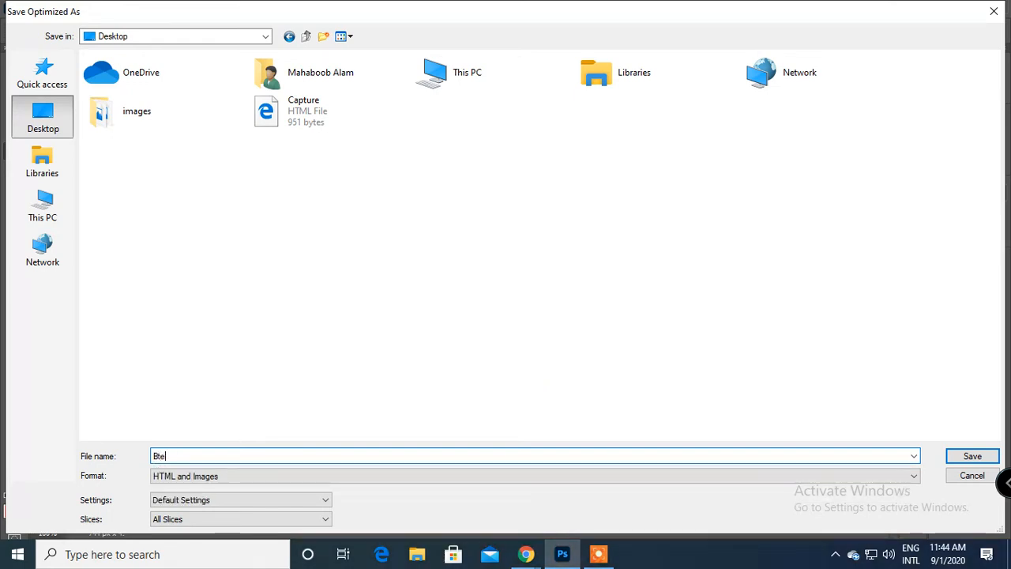
text(b admi)
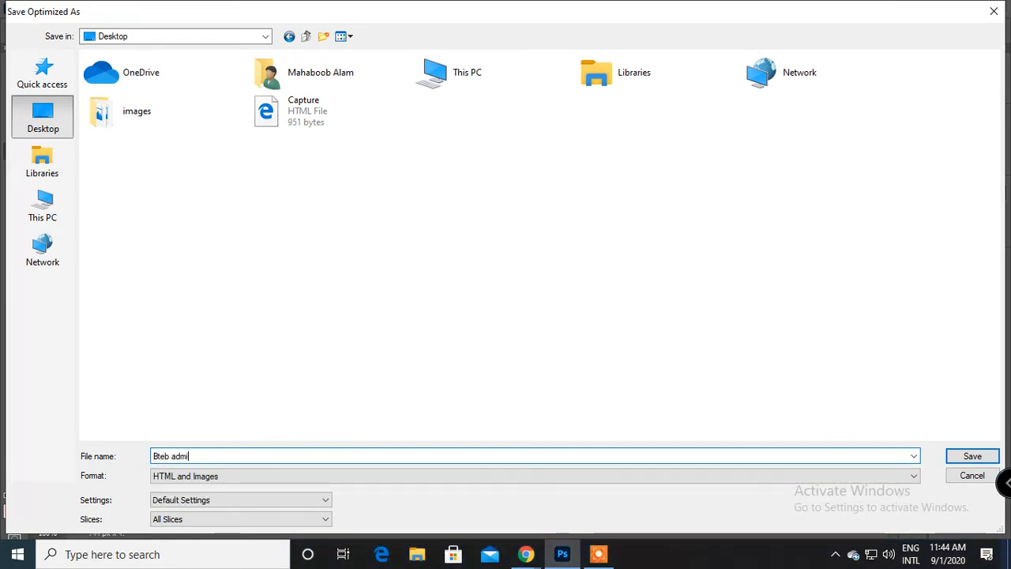
text(ssion)
key(Return)
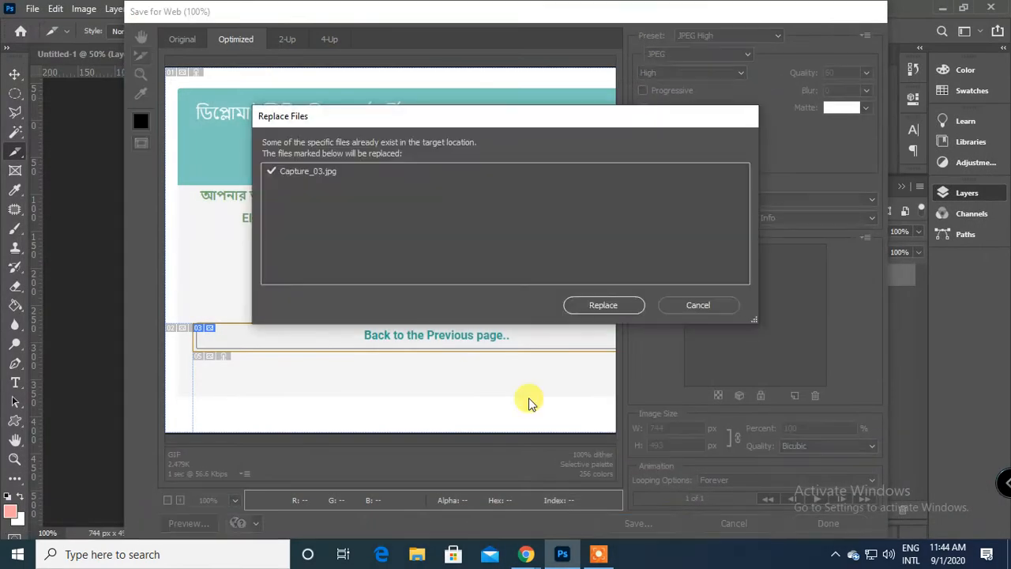
click(611, 307)
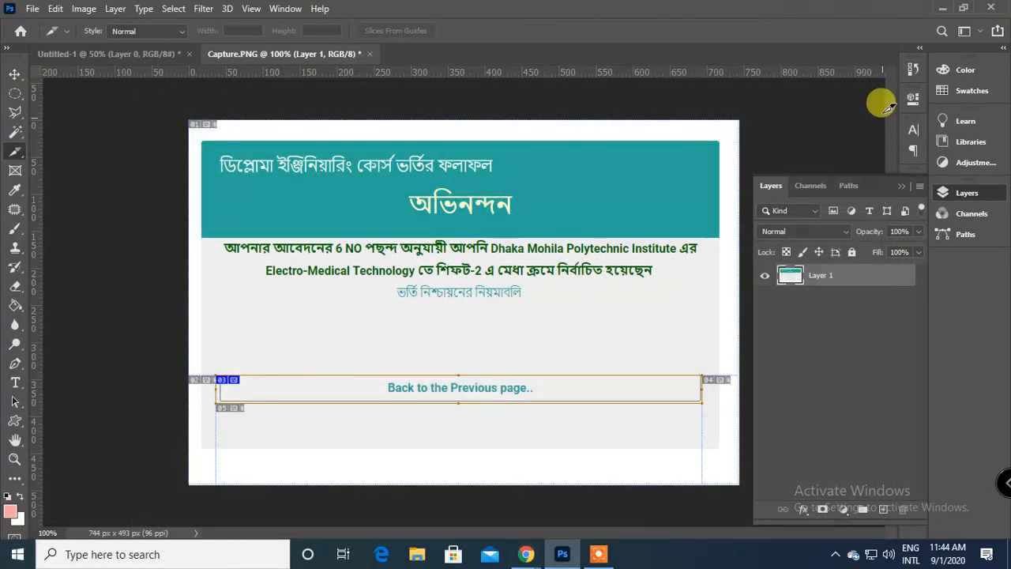
Minimize Photoshop and Chrome and open the exported Bteb-admission HTML file from the Desktop in Microsoft Edge.
click(934, 11)
click(932, 11)
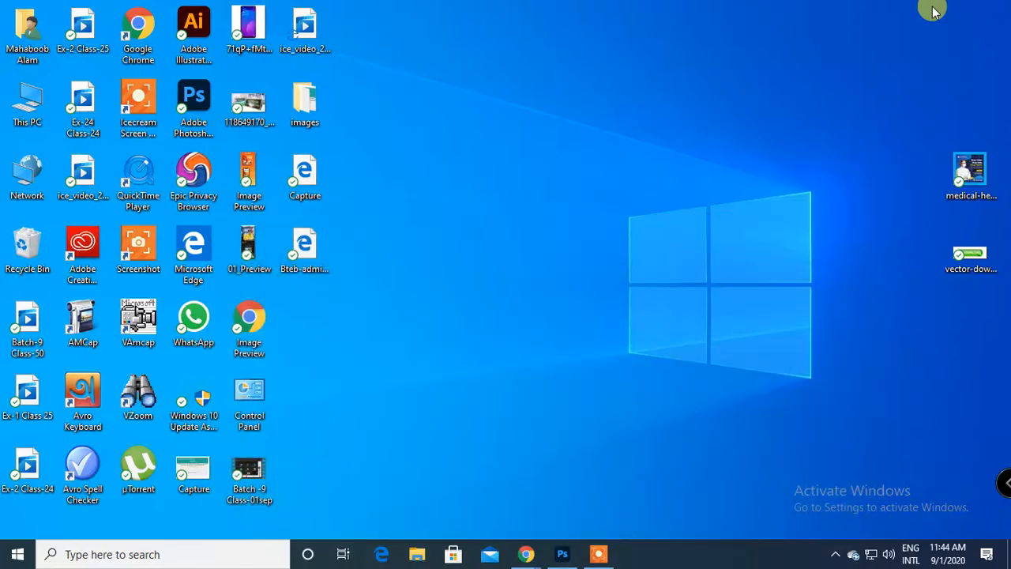
click(304, 251)
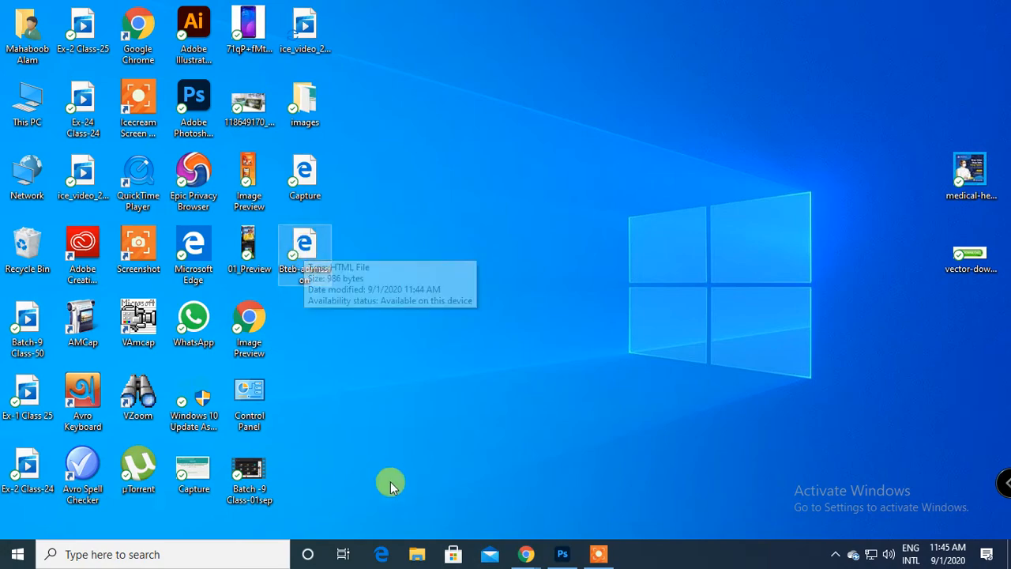
double_click(308, 255)
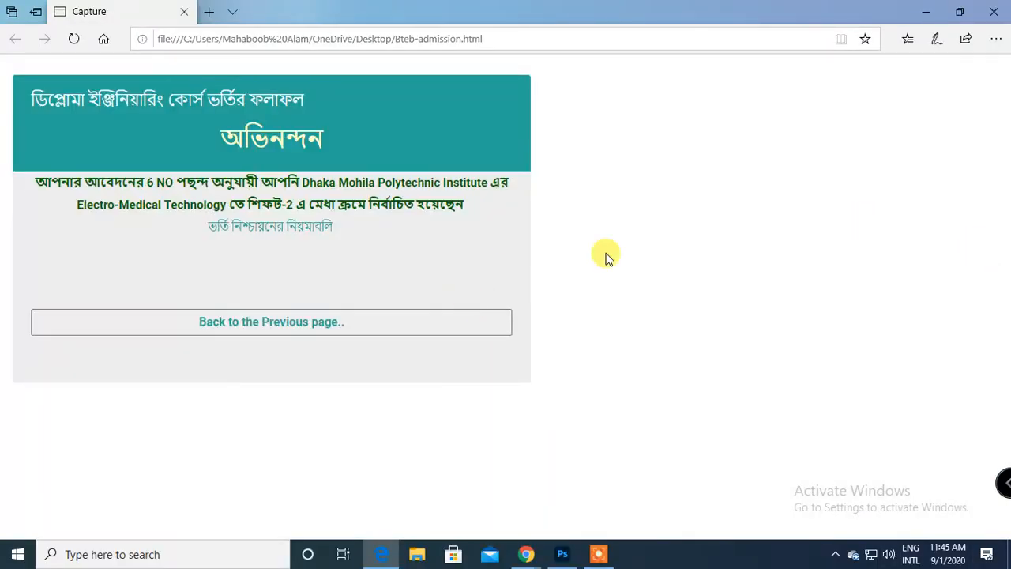
Test the "Back to the Previous page.." link twice, returning to the exported page in between, and look through the BTEB admission site.
click(293, 326)
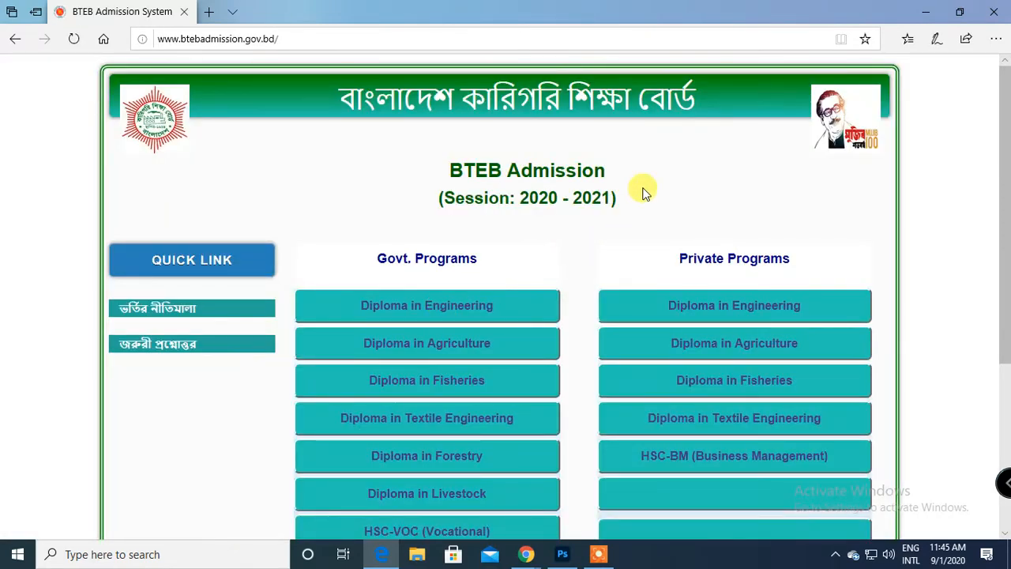
click(15, 39)
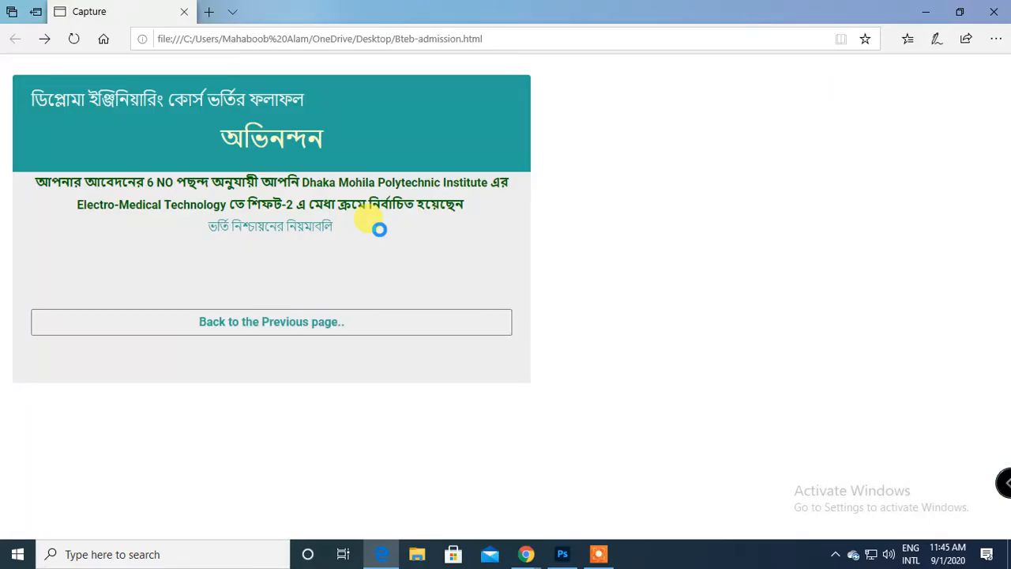
click(251, 321)
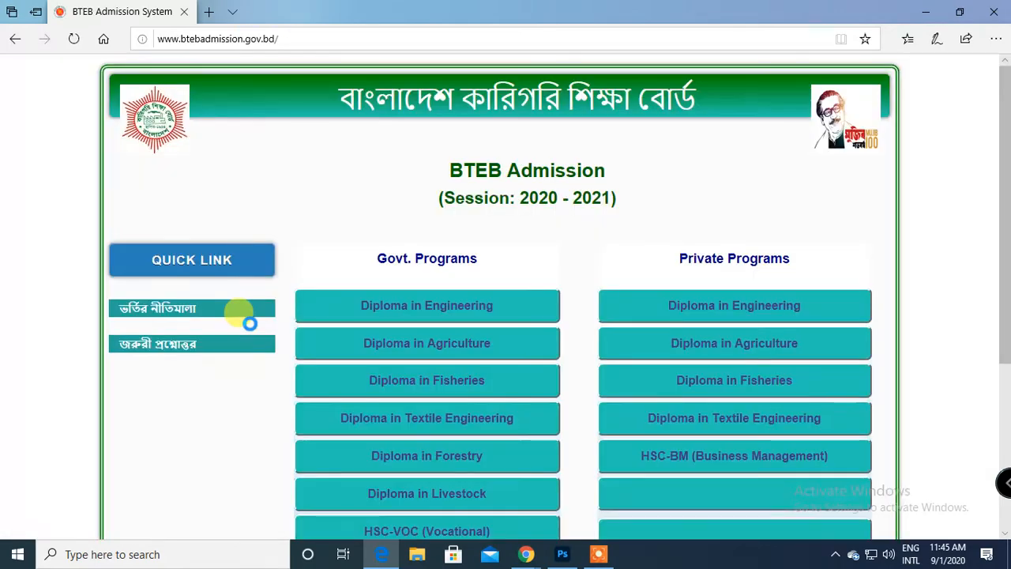
scroll(411, 216, down, 3)
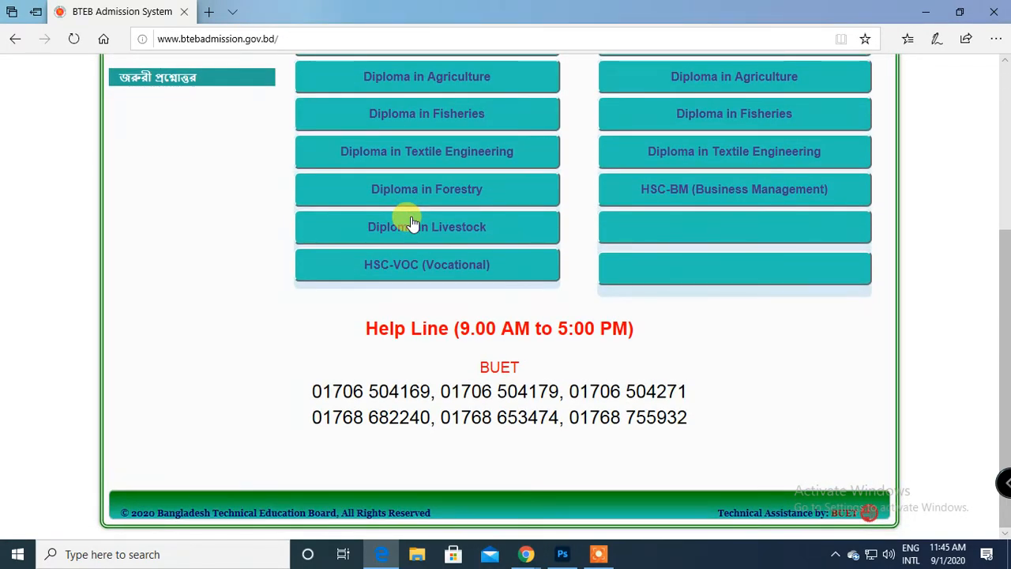
scroll(407, 220, up, 3)
scroll(406, 218, down, 3)
scroll(406, 219, up, 3)
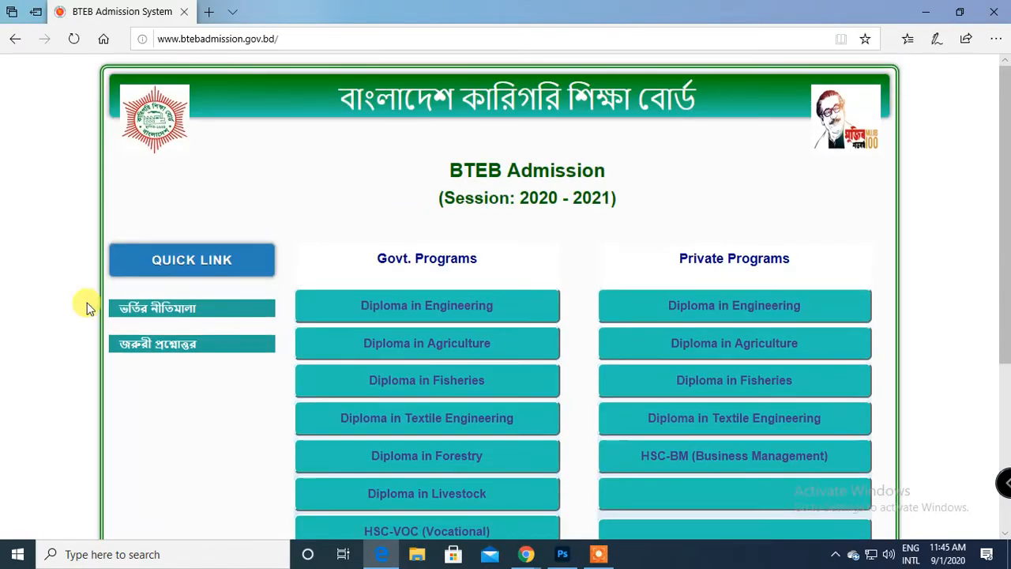
Minimize Edge and return to Photoshop, activating the Move tool and collapsing the Layers panel.
click(926, 11)
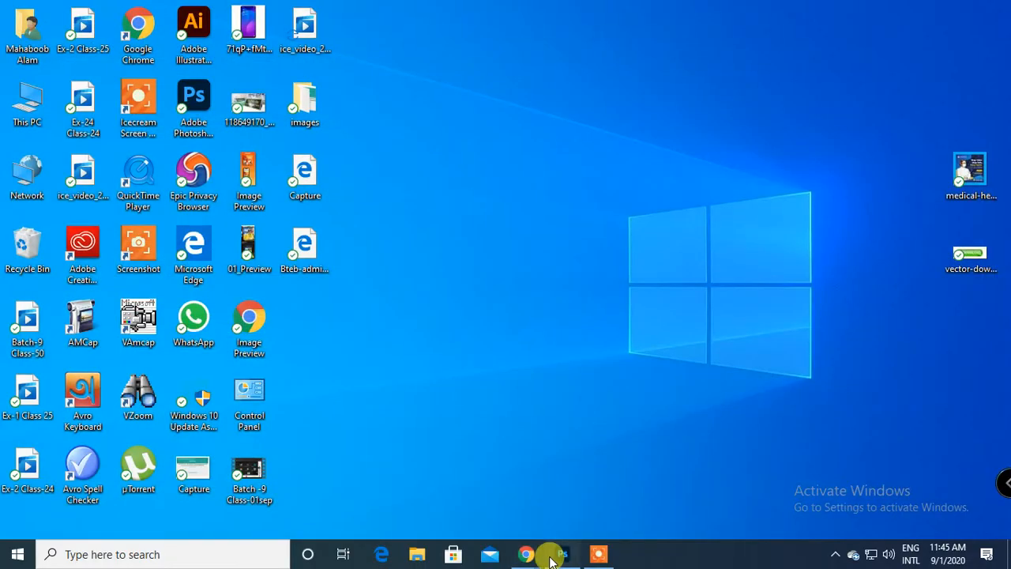
click(561, 554)
click(15, 74)
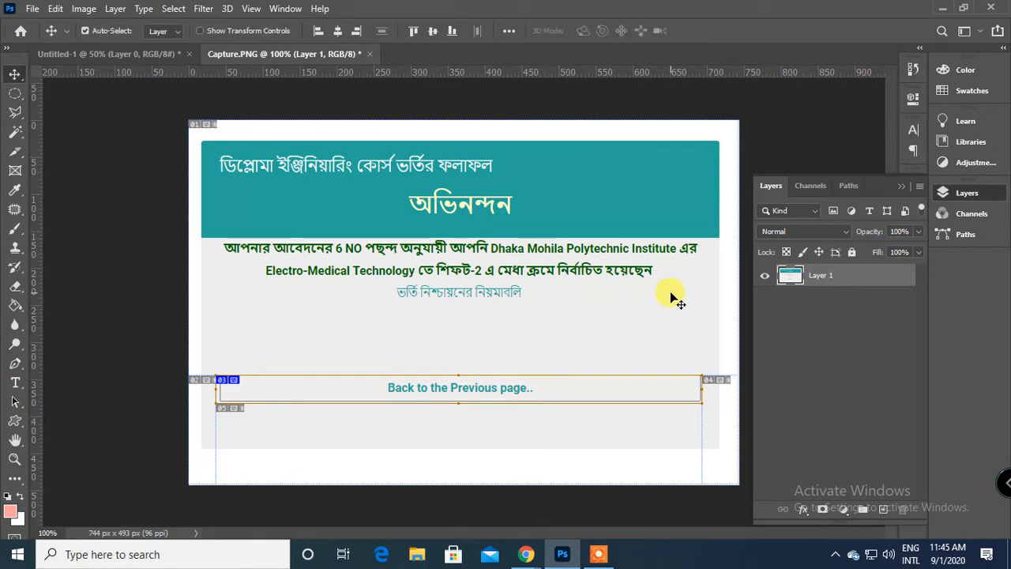
click(901, 187)
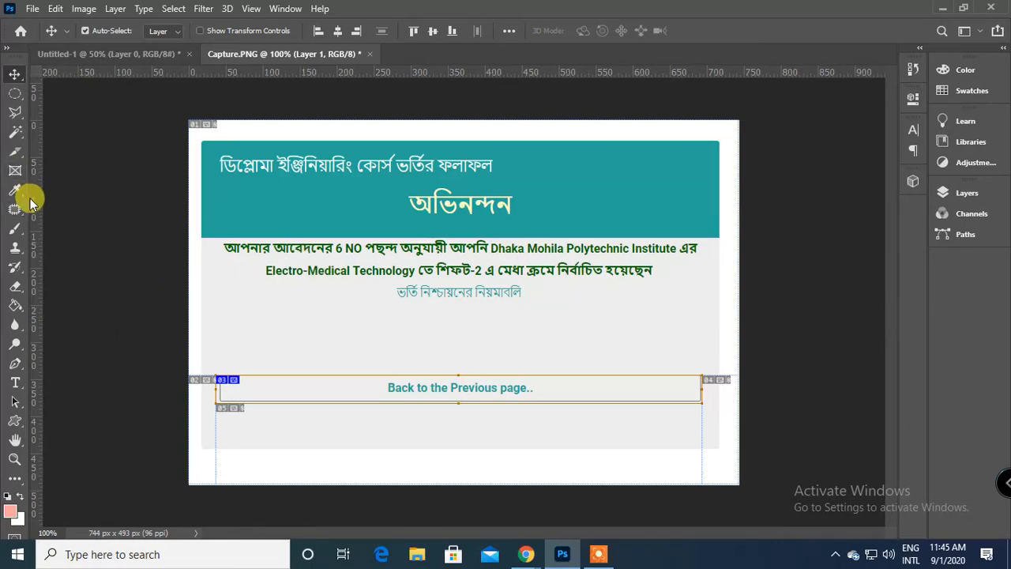
Draw a slice about 177 × 49 px around the অভিনন্দন heading and confirm its slice options with the URL left empty.
click(15, 151)
drag(390, 187, 523, 219)
right_click(463, 195)
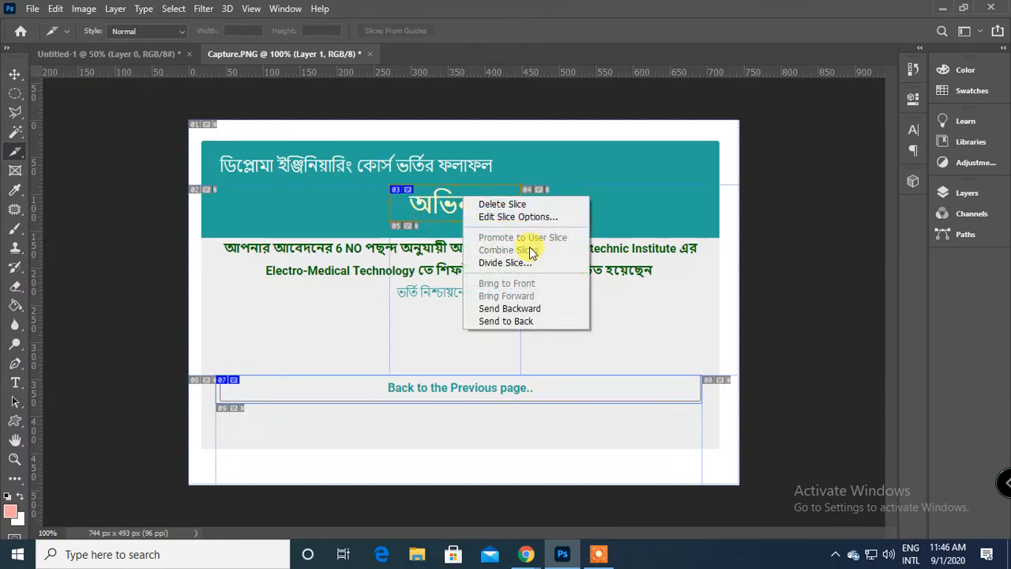
click(524, 217)
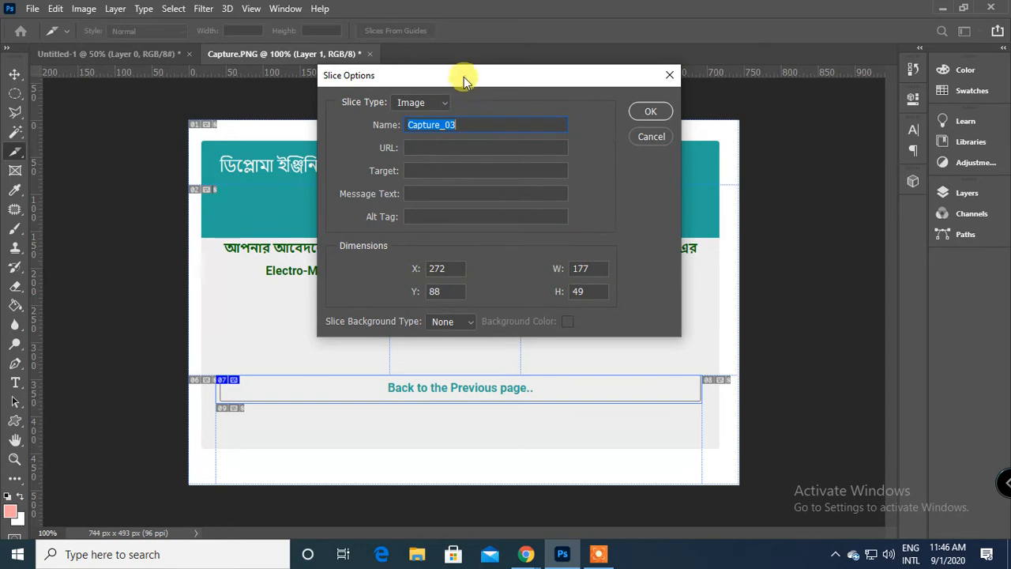
drag(464, 76, 792, 120)
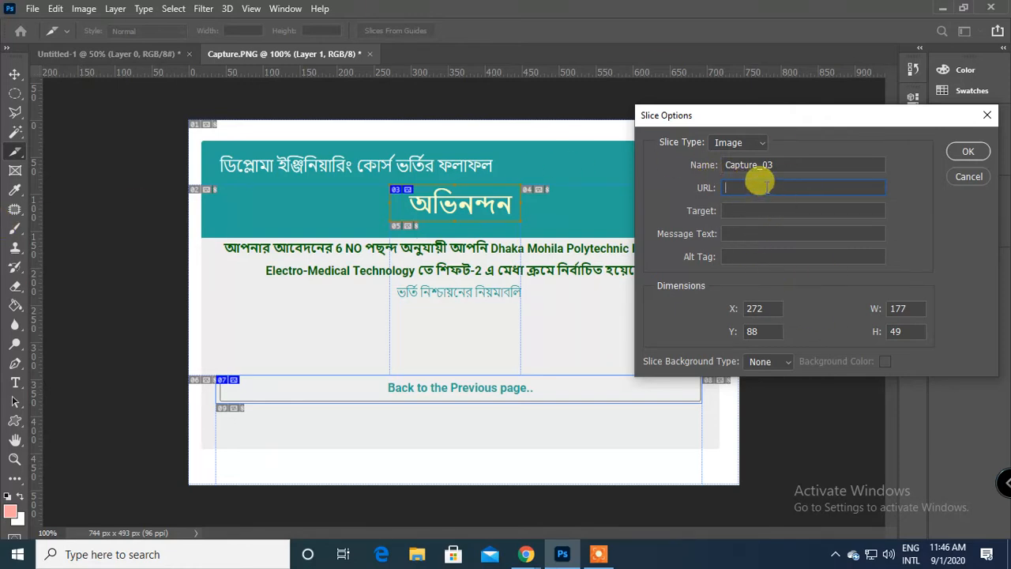
click(968, 151)
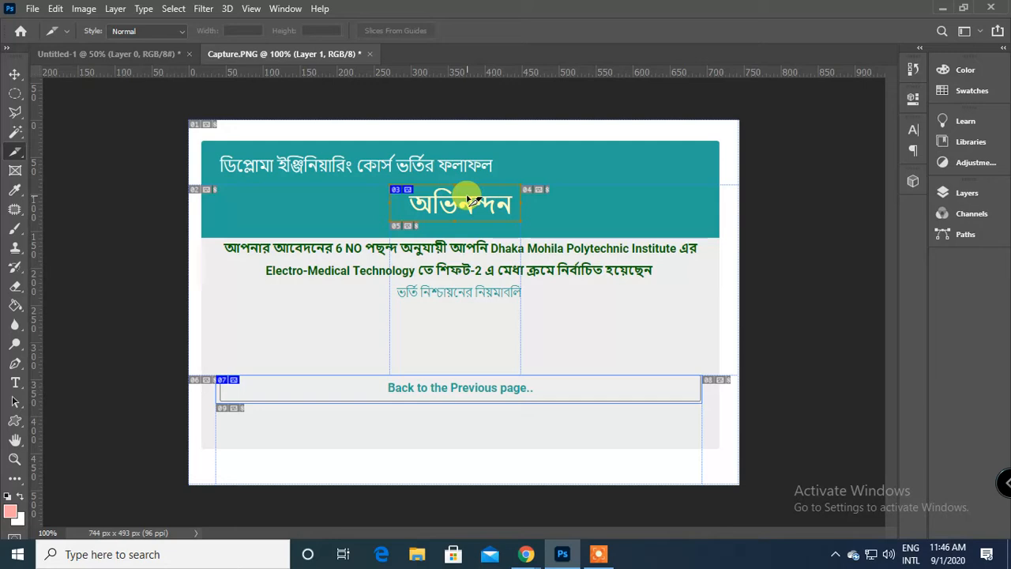
click(15, 74)
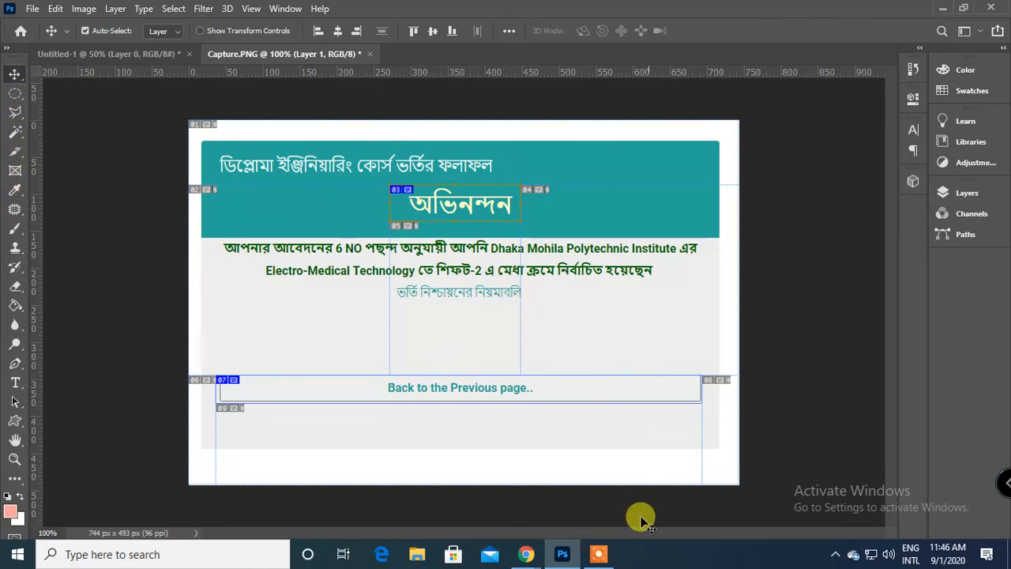
Switch to the Google Meet tab in Chrome and look through the list of class participants.
mouse_move(525, 554)
click(447, 504)
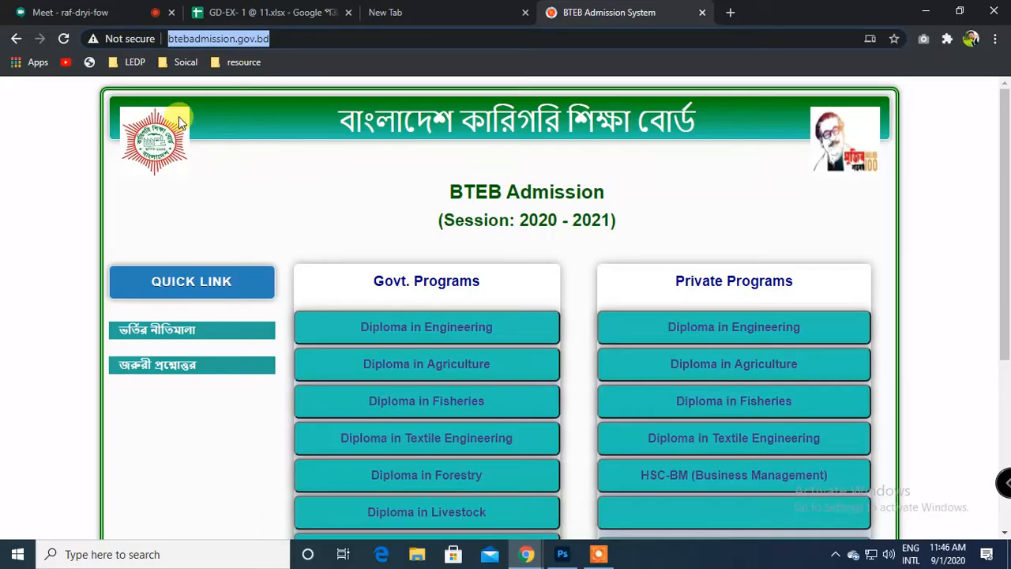
click(68, 9)
scroll(845, 384, down, 3)
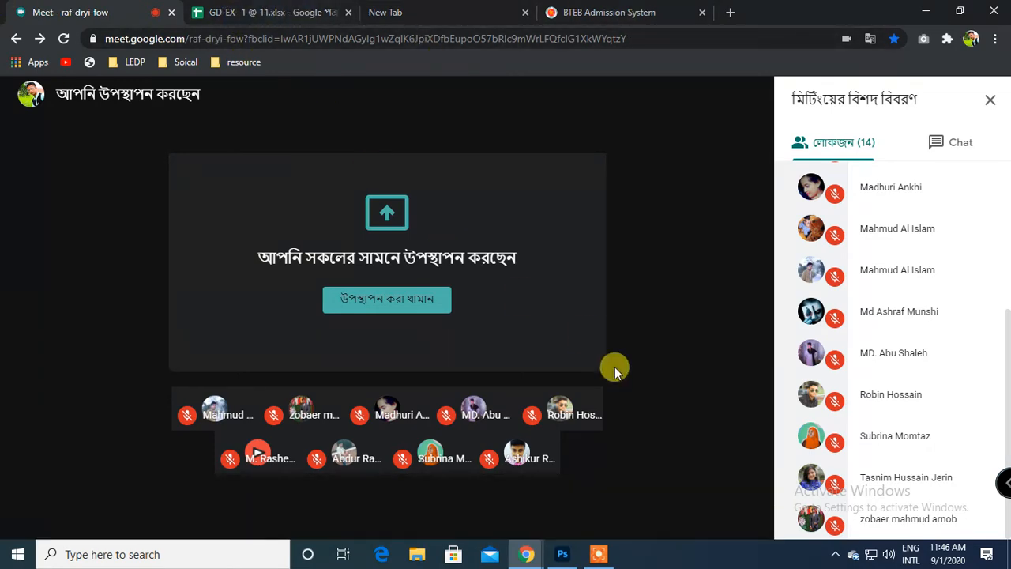
Switch back to Photoshop and close the Capture.PNG document, leaving Untitled-1 open.
click(561, 553)
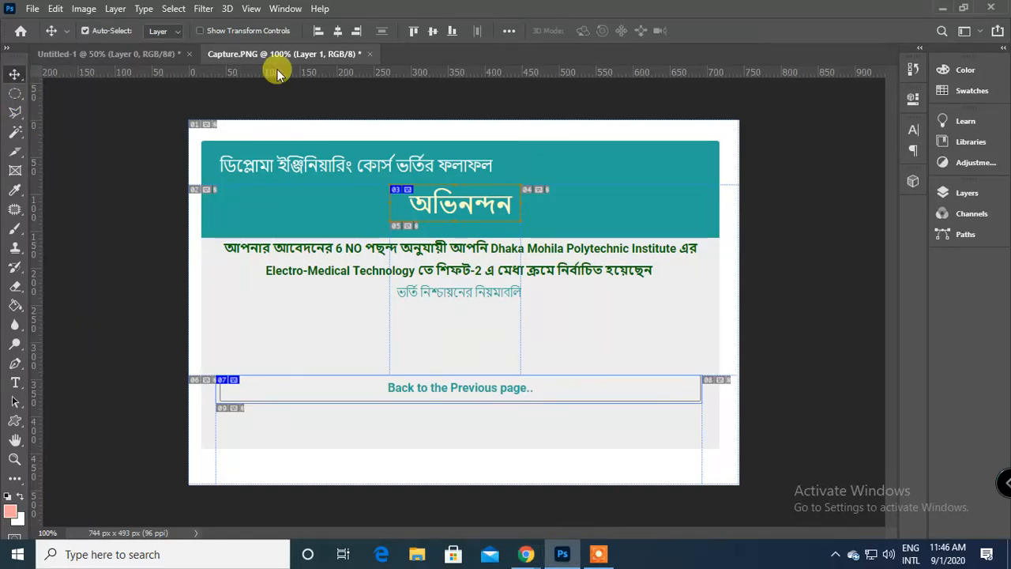
click(370, 53)
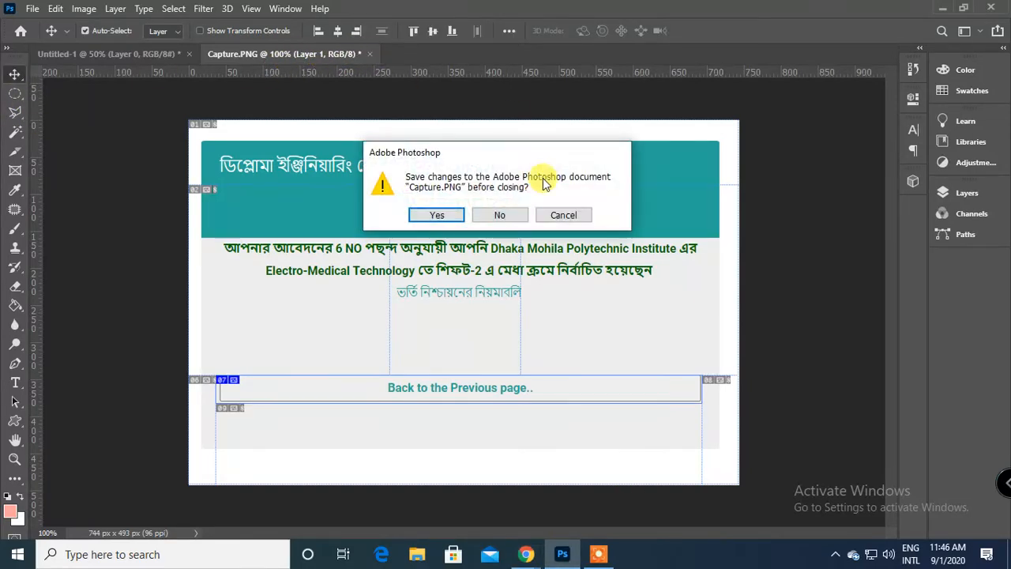
key(Escape)
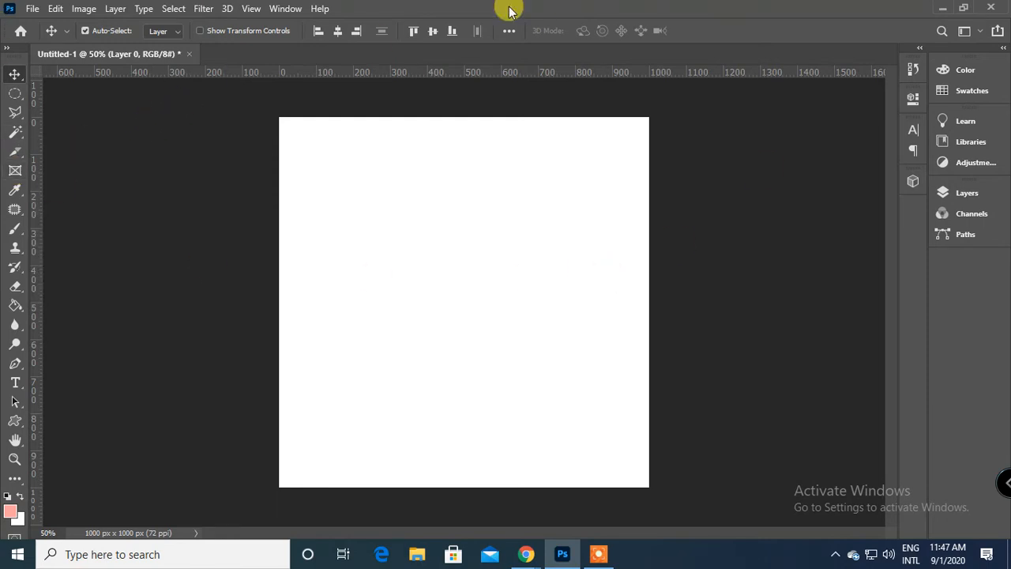
Draw a rectangular frame about 270 × 280 px on the left half of the canvas and show the layers.
click(15, 169)
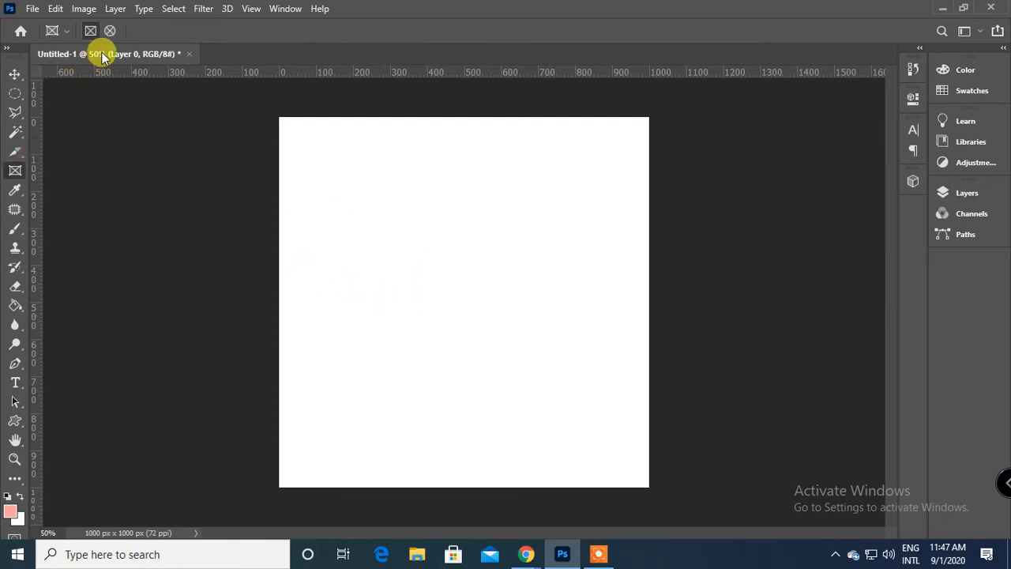
drag(326, 256, 425, 359)
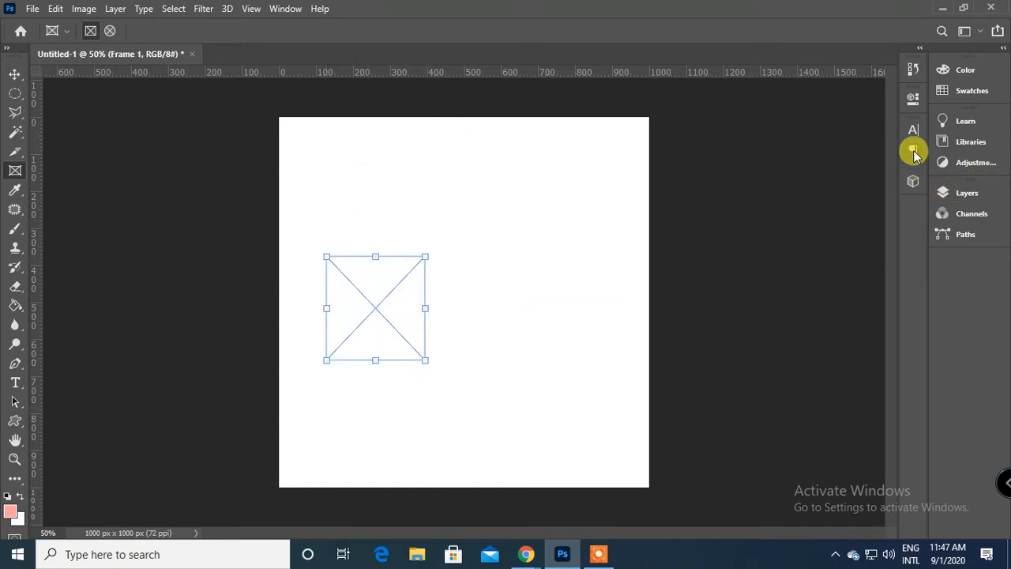
click(967, 197)
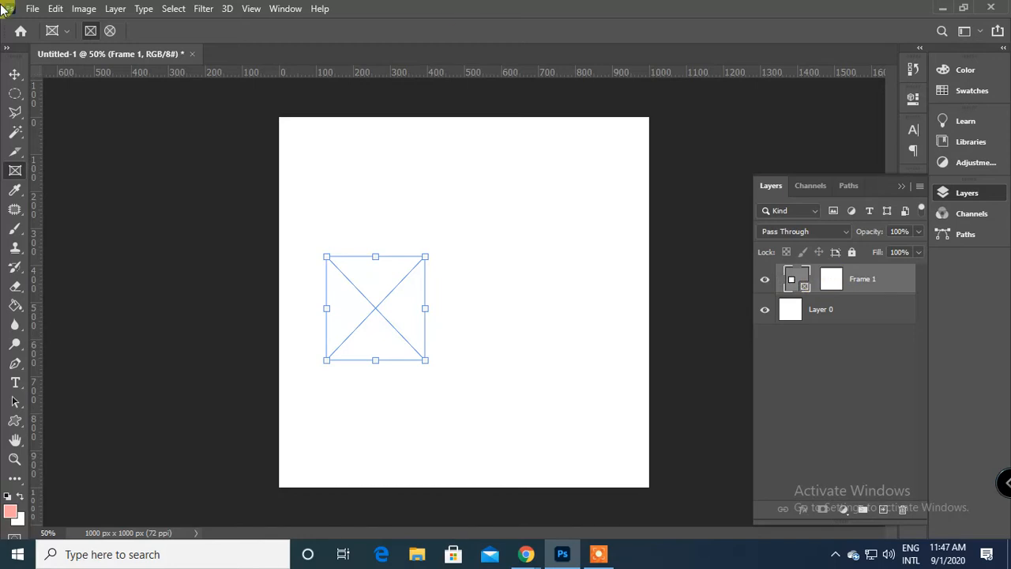
Place the Capture image as a linked file into the rectangular frame and shift it slightly right within the frame.
click(32, 9)
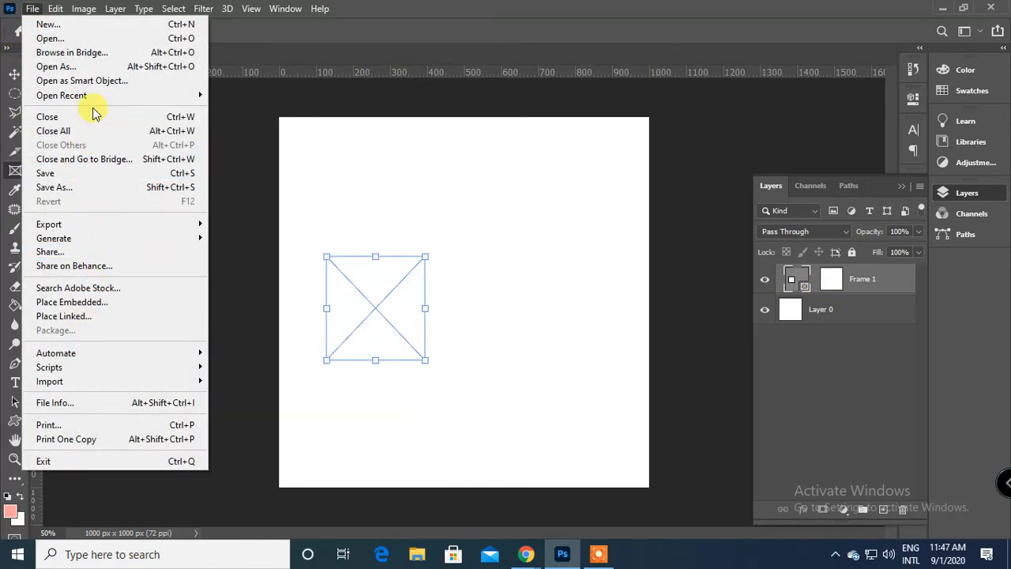
mouse_move(79, 244)
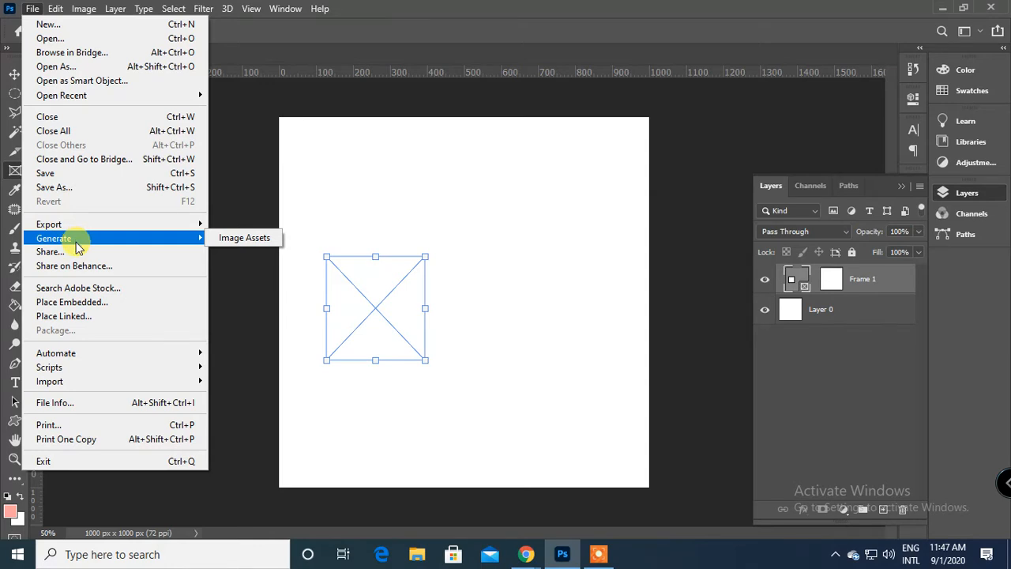
click(87, 316)
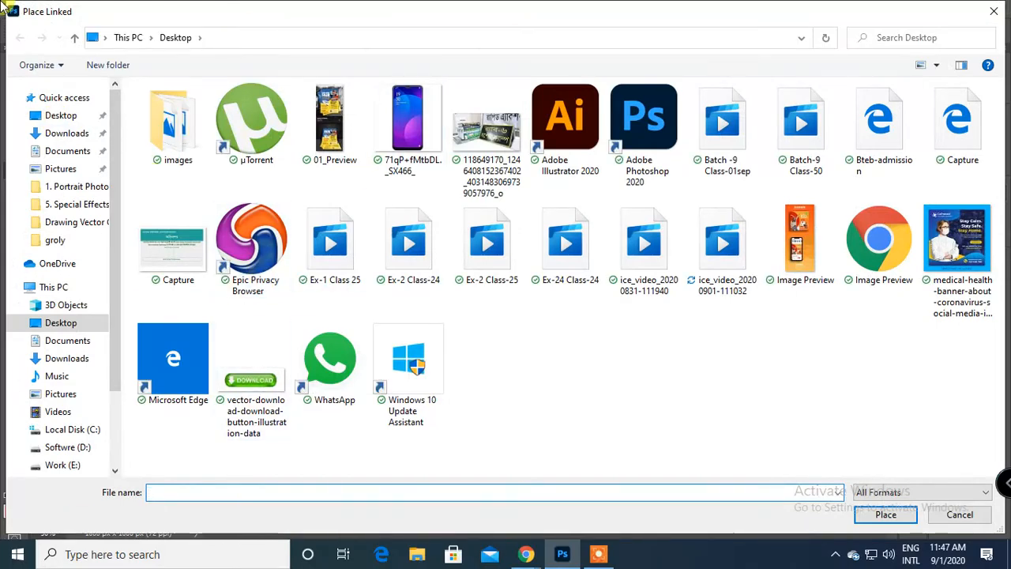
click(172, 243)
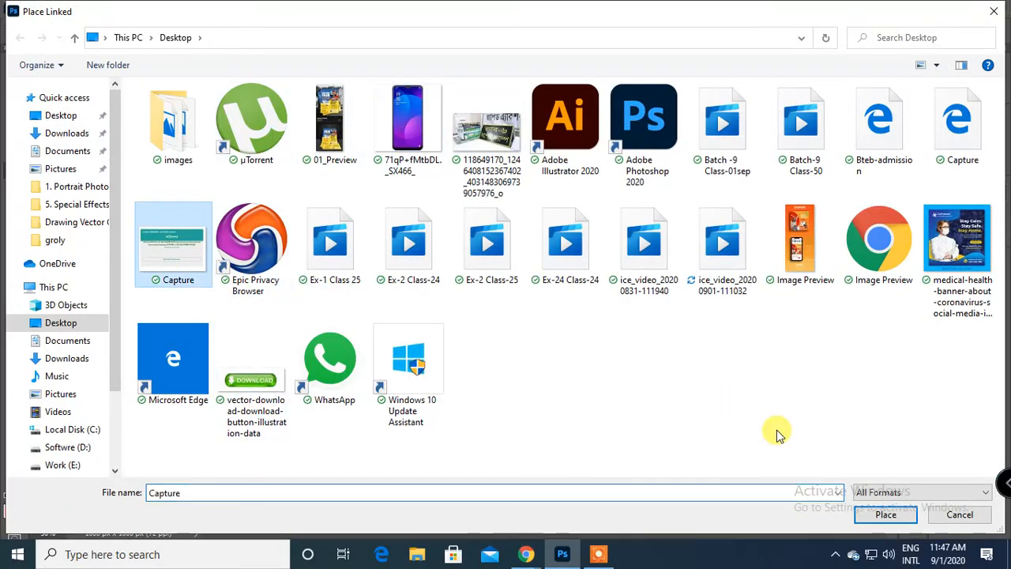
click(885, 514)
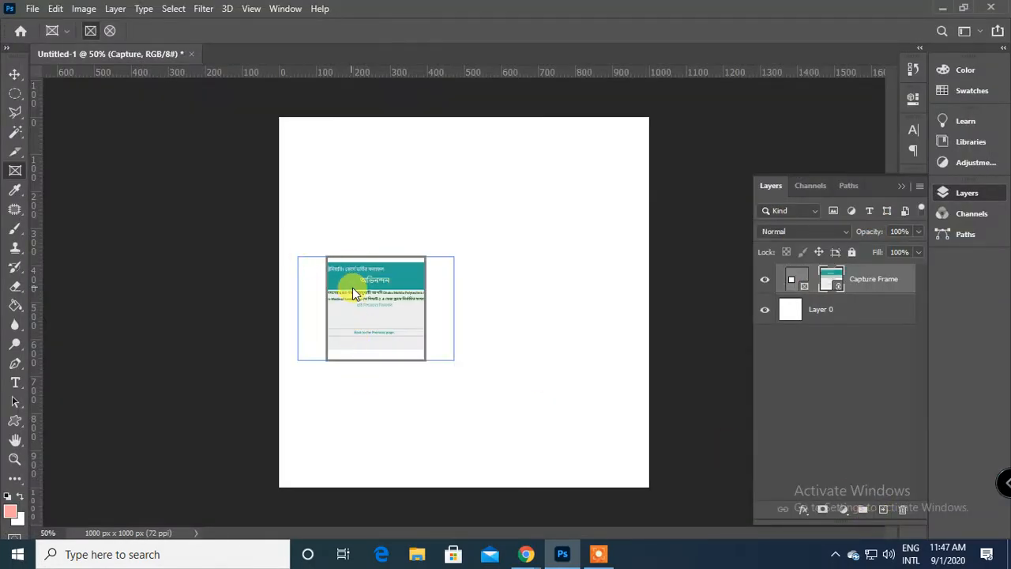
drag(350, 289, 377, 318)
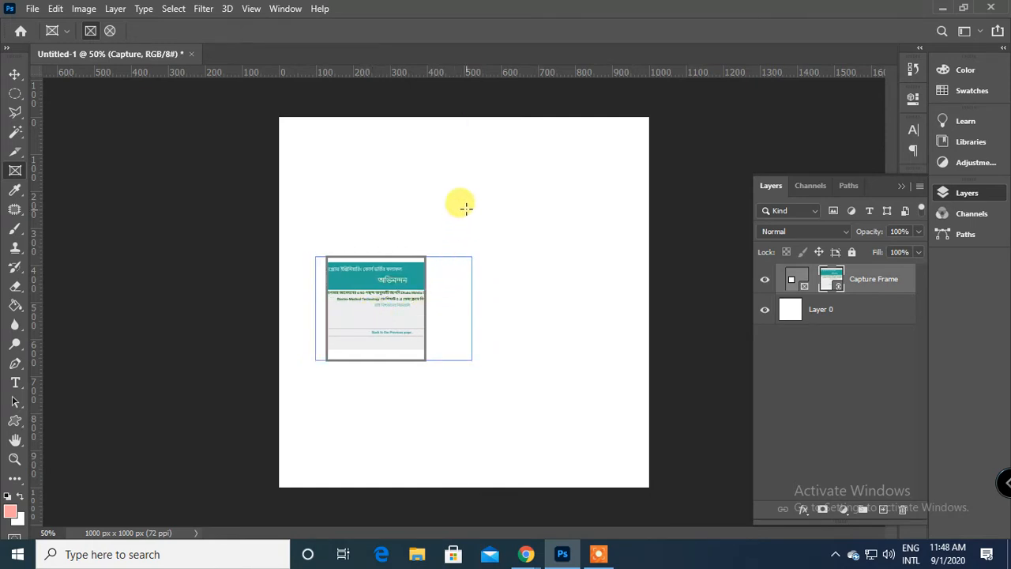
Draw a circular frame about 340 px wide from Layer 0 beside the Capture frame, try moving its content, and undo the move.
click(15, 73)
click(466, 199)
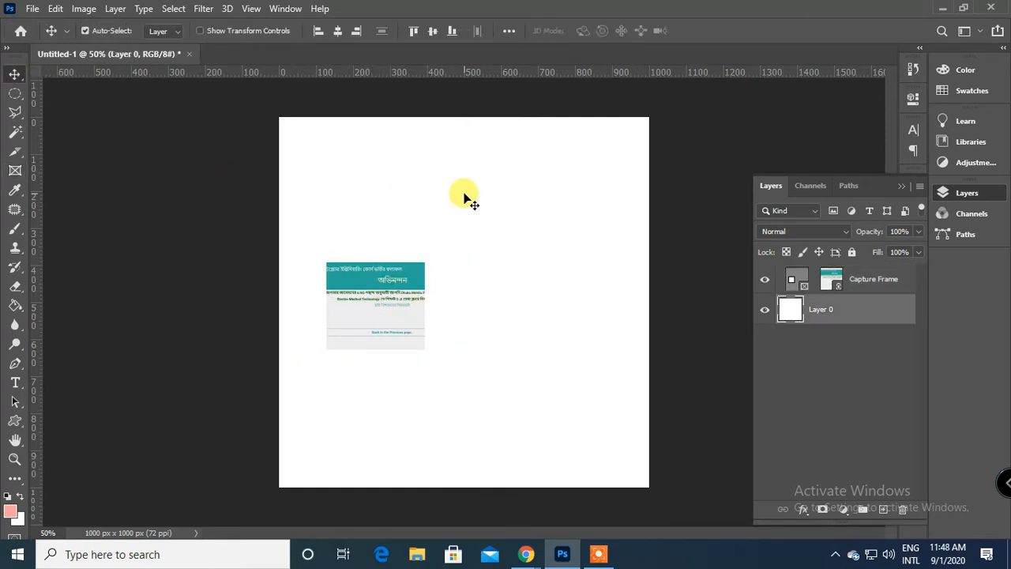
click(17, 169)
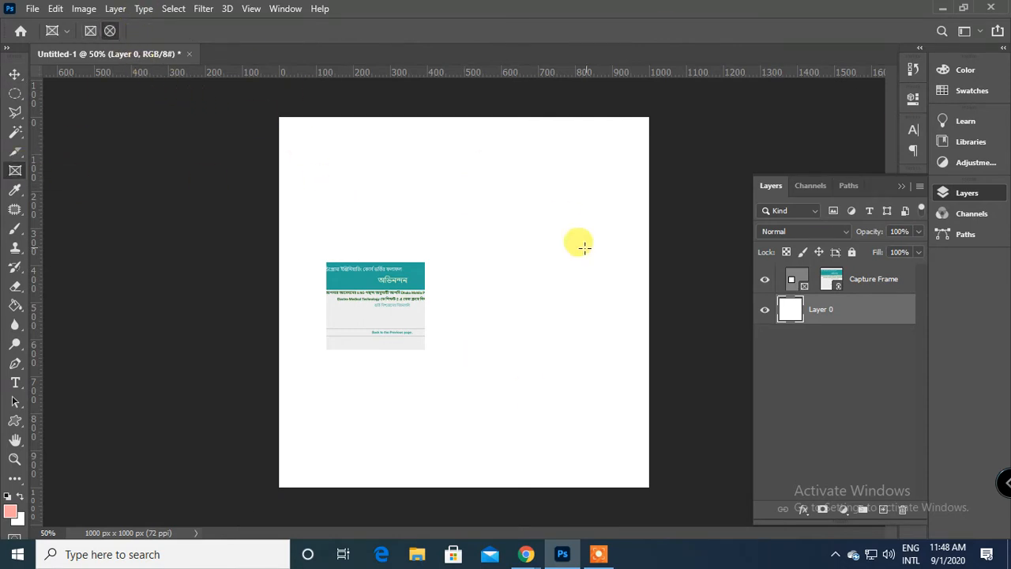
drag(512, 268, 605, 331)
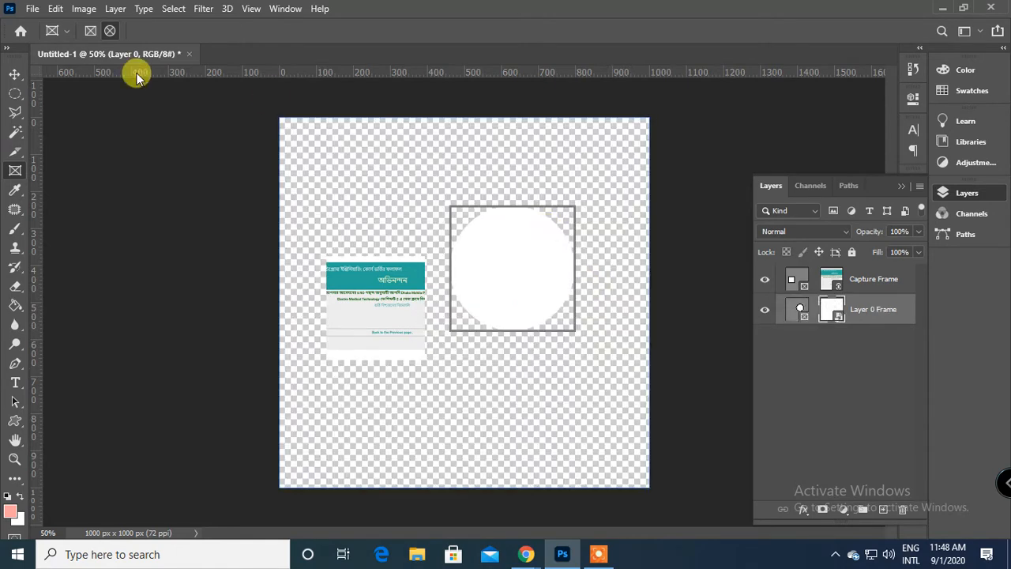
click(13, 76)
mouse_move(534, 257)
mouse_down()
mouse_move(543, 299)
mouse_move(528, 274)
mouse_up()
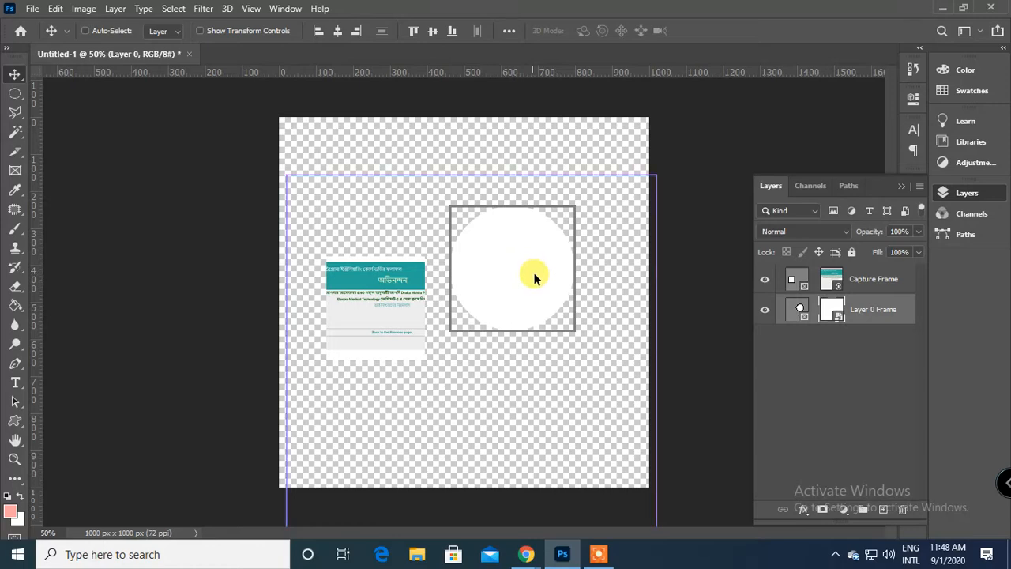
key(ctrl+z)
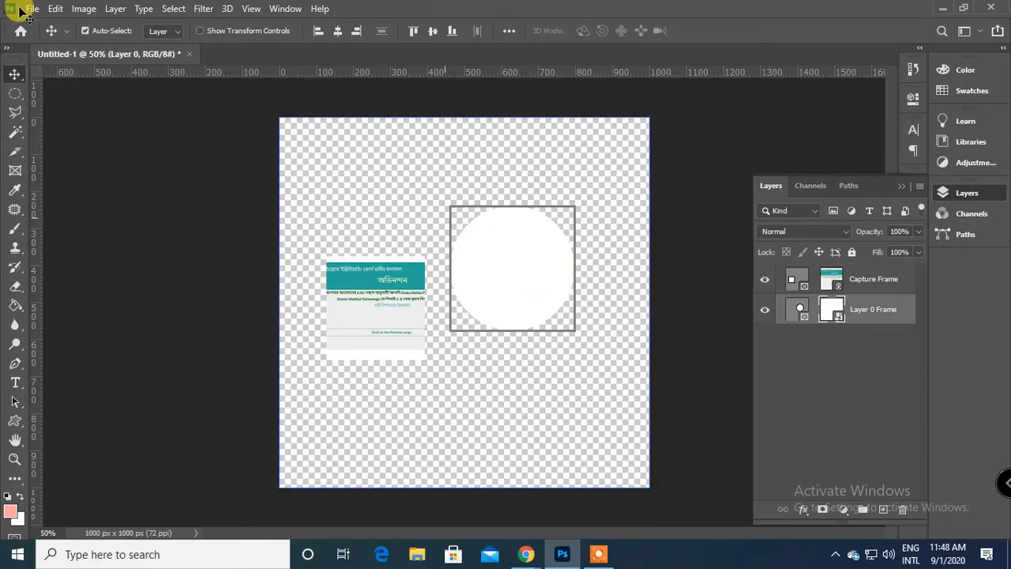
Place the phone image 71qP+fMtbDL._SX466_ as a linked file into the circular frame and adjust its position.
click(30, 8)
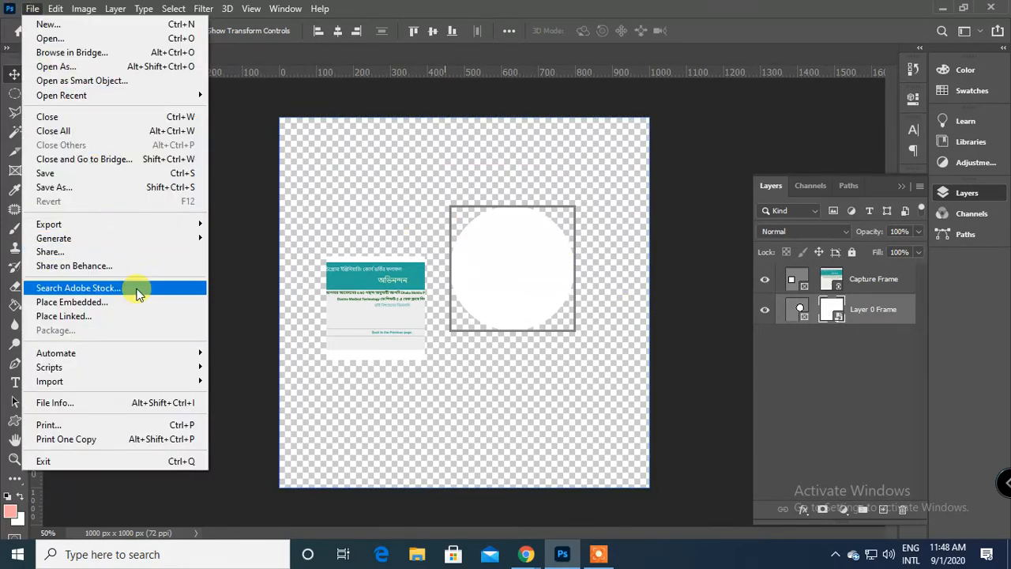
click(124, 316)
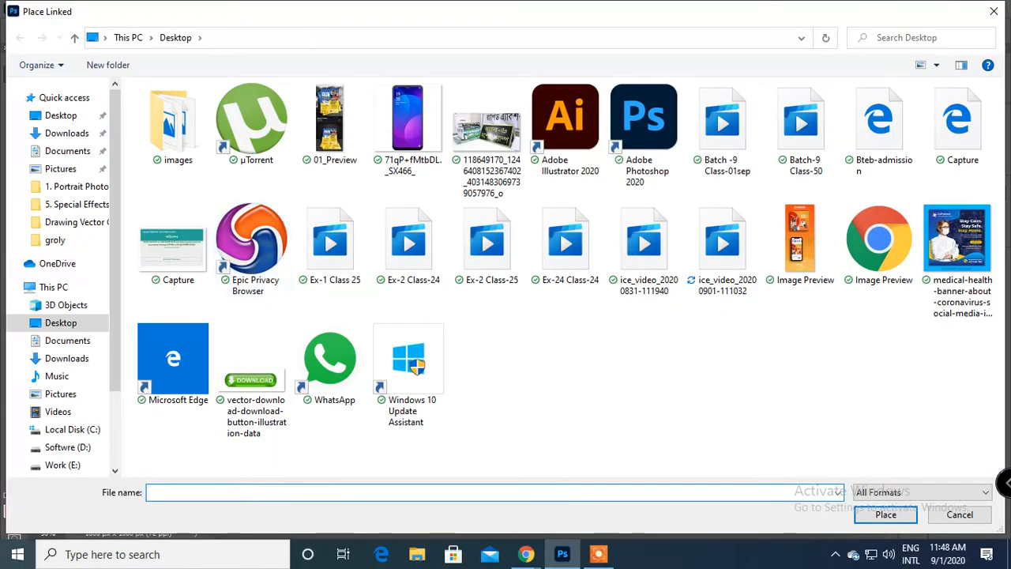
click(408, 126)
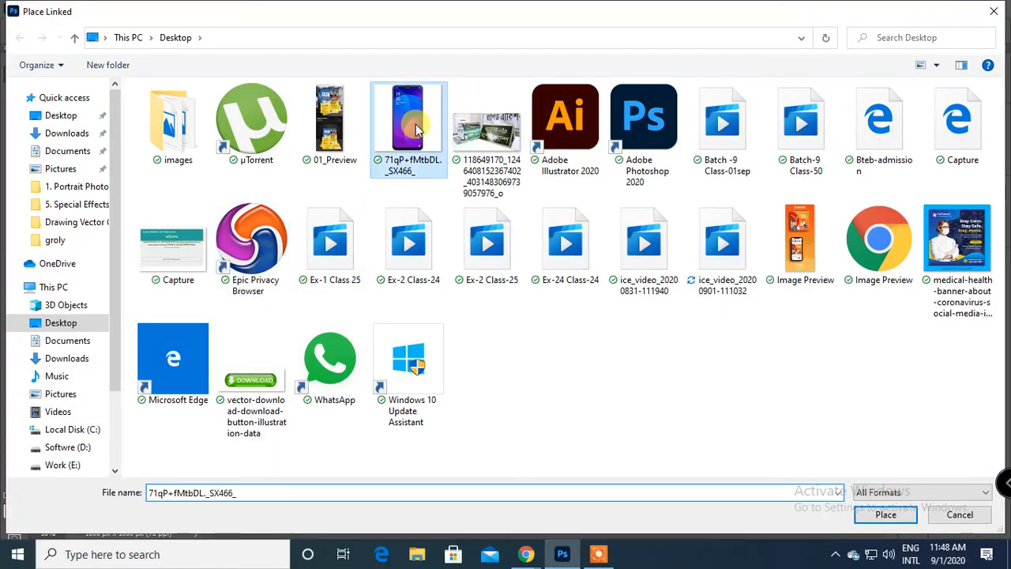
click(886, 515)
mouse_move(525, 244)
mouse_down()
mouse_move(526, 259)
mouse_move(527, 241)
mouse_up()
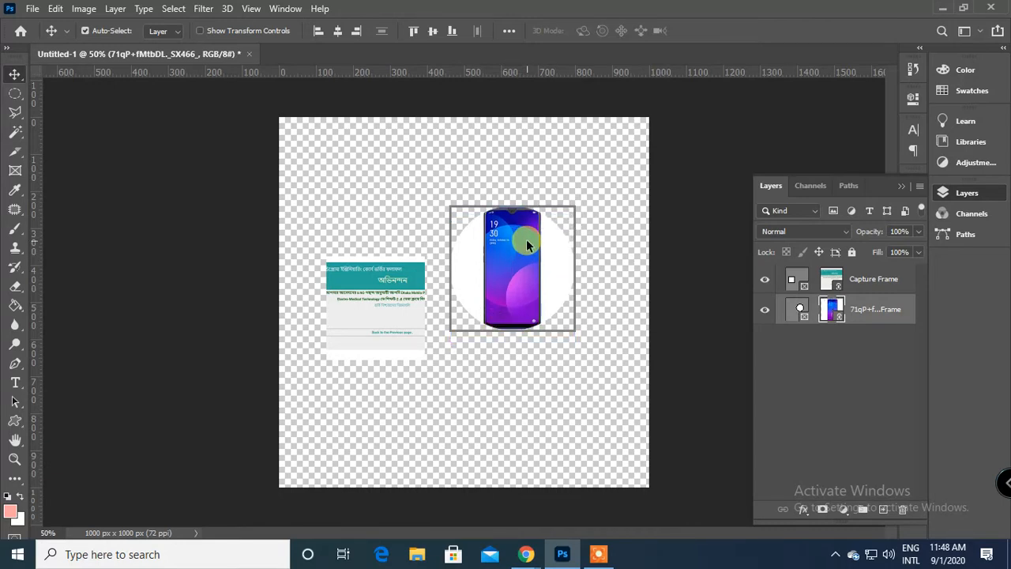
Undo the phone image placement and the circular frame.
key(ctrl+z)
key(ctrl+z)
key(ctrl+z)
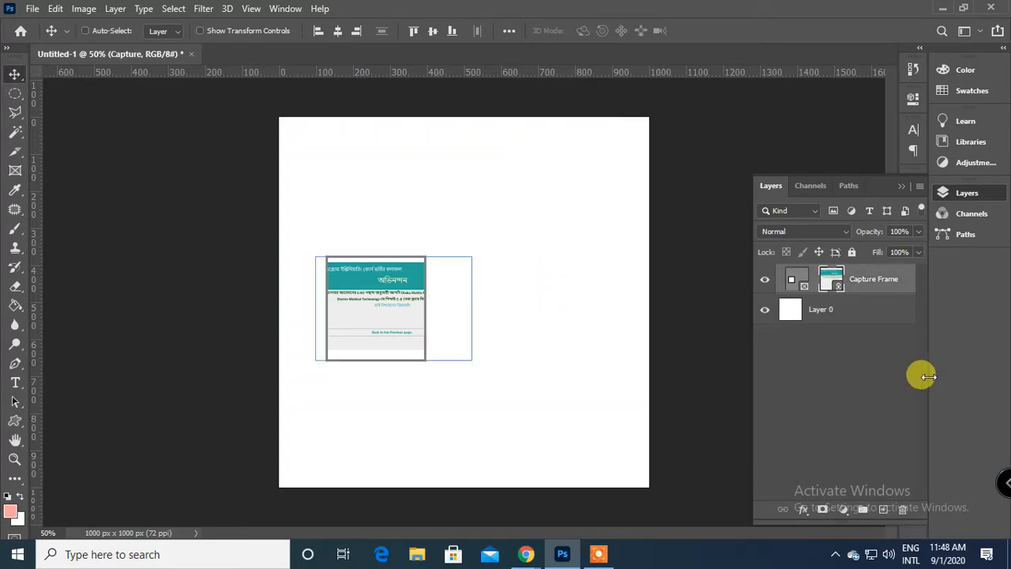
Add a new empty layer and draw a circular frame about 380 px wide beside the Capture frame.
click(884, 509)
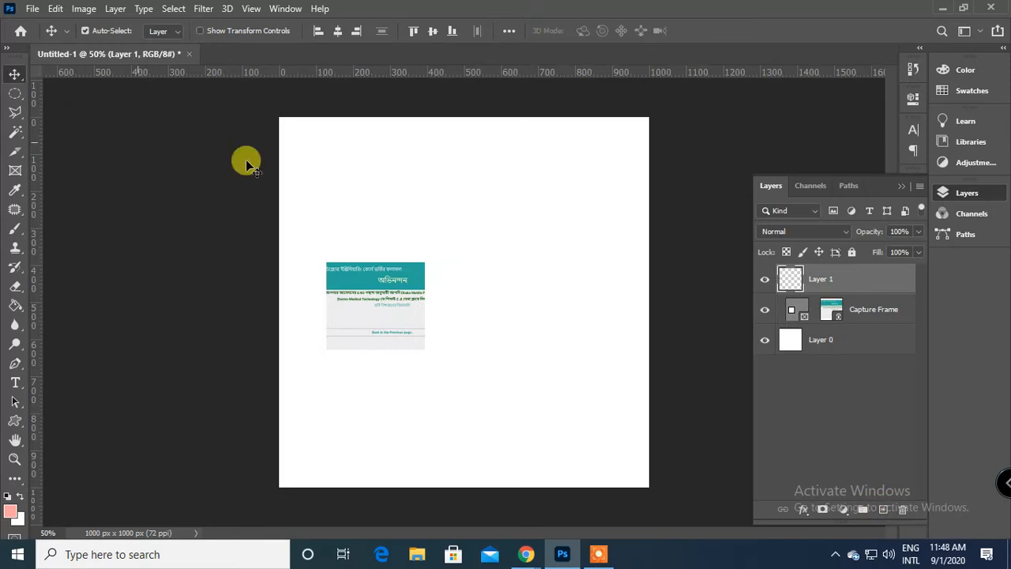
click(13, 171)
drag(526, 285, 596, 437)
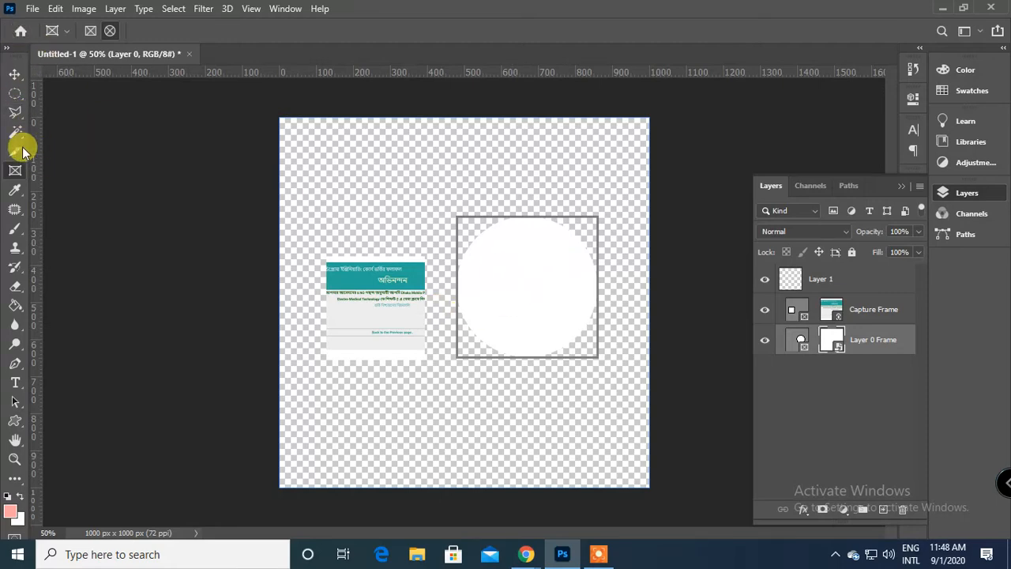
Undo the circular frame, the new empty layer and the Capture frame so that only Layer 0 remains.
key(ctrl+z)
key(ctrl+z)
key(ctrl+z)
key(ctrl+z)
key(ctrl+z)
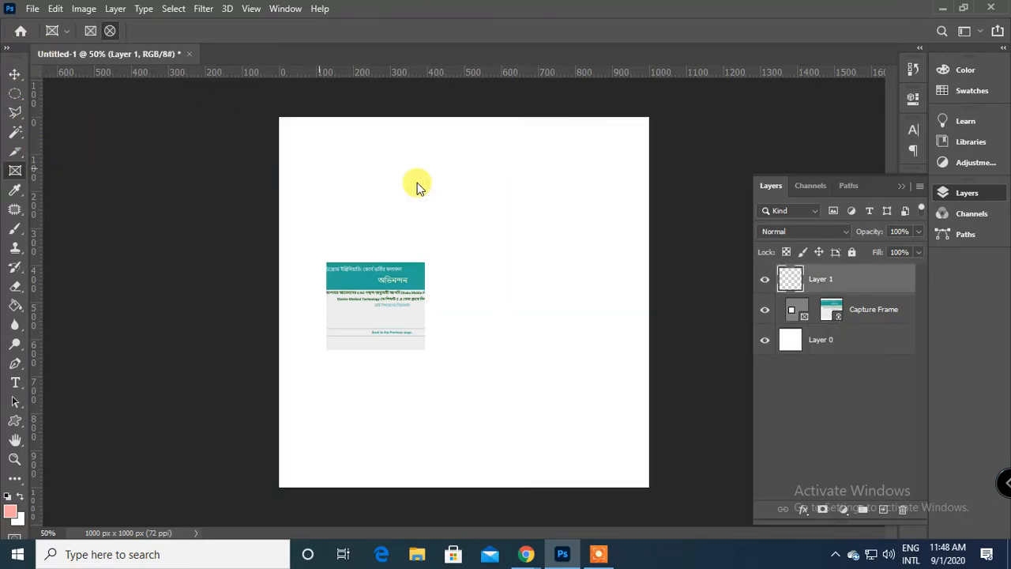
key(ctrl+z)
key(ctrl+z)
key(ctrl+z)
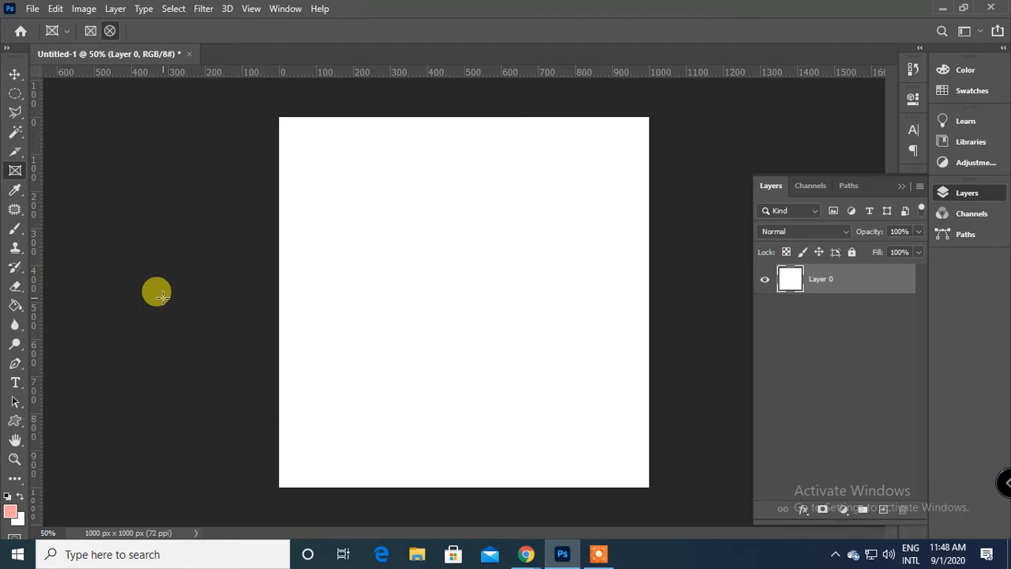
Deselect Layer 0, draw a circular frame about 360 × 350 px on the left half of the canvas, and undo it.
click(14, 74)
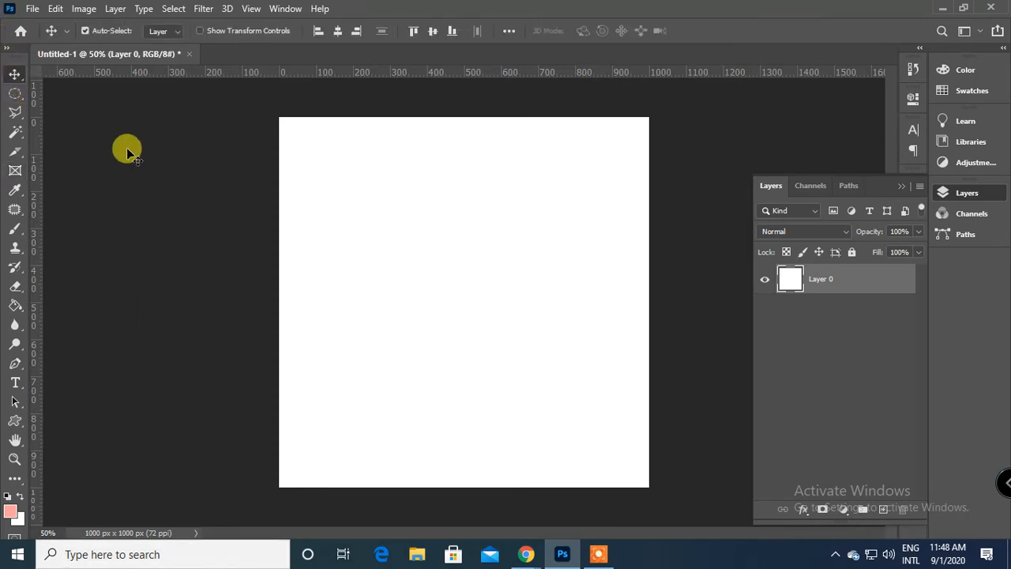
click(121, 167)
click(15, 178)
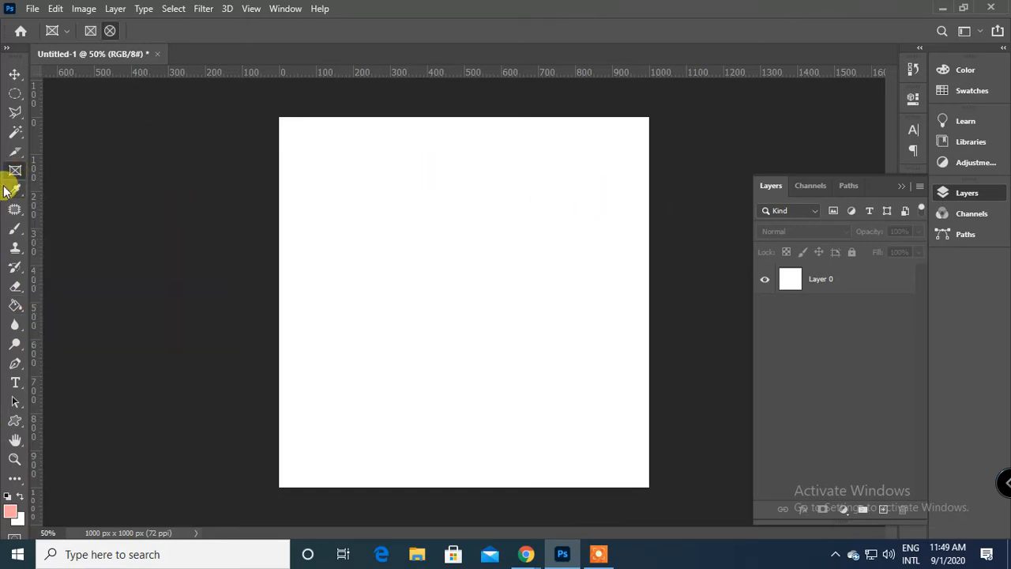
drag(330, 244, 465, 374)
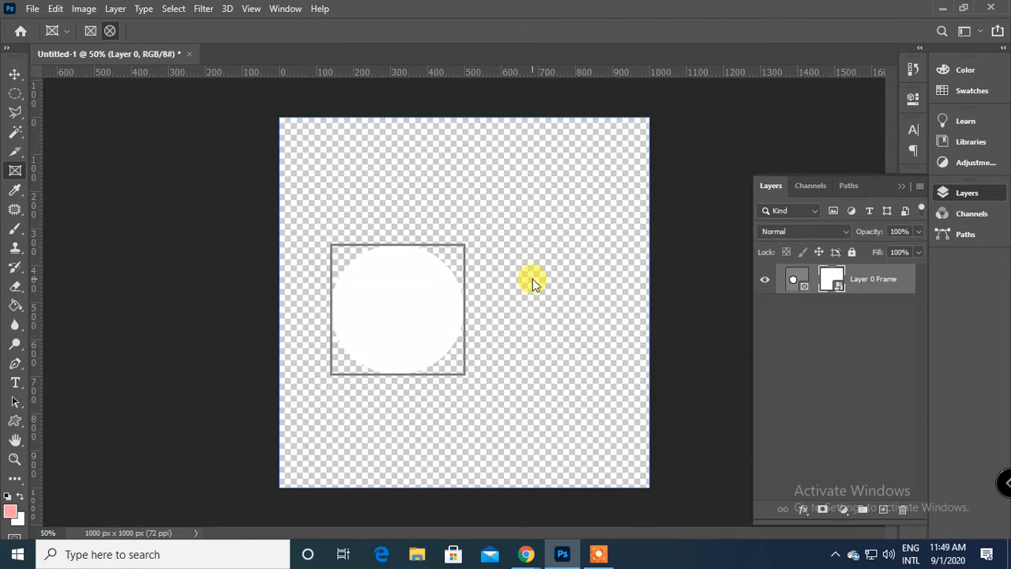
key(ctrl+z)
Draw three rectangular frames: about 260 × 380 px at left, 285 × 495 px at right, and a 770 × 100 px strip above them.
drag(332, 225, 429, 365)
drag(501, 226, 606, 409)
drag(333, 155, 620, 191)
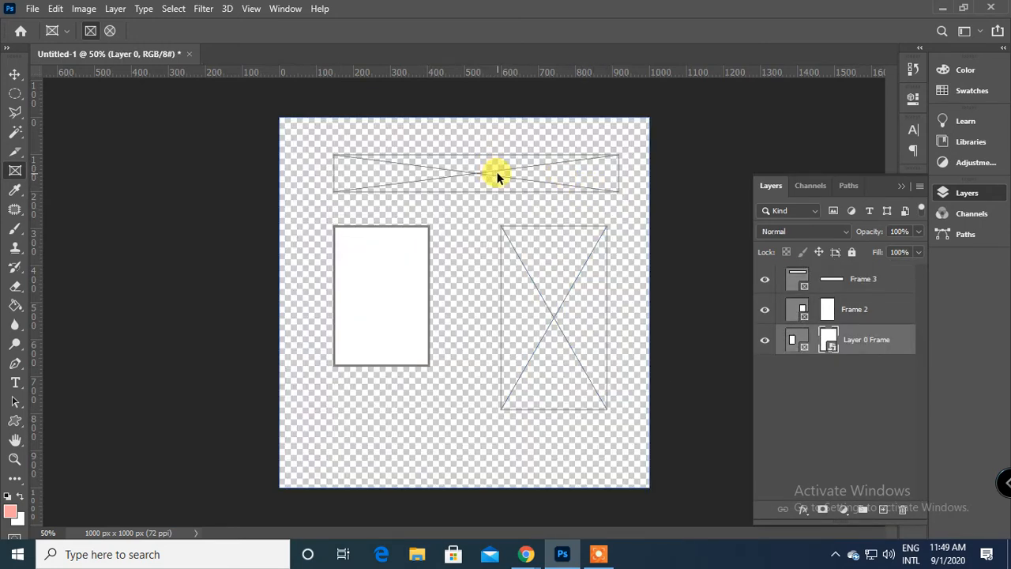
Undo all three rectangular frames and the conversion of the locked Background into Layer 0.
key(ctrl+z)
click(14, 75)
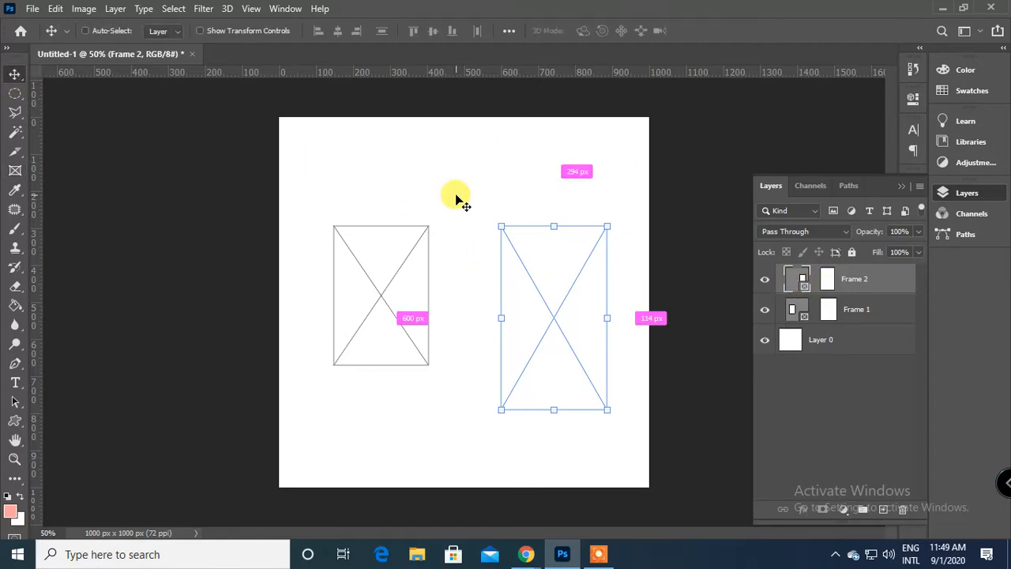
key(ctrl+z)
key(ctrl+z)
key(ctrl+z)
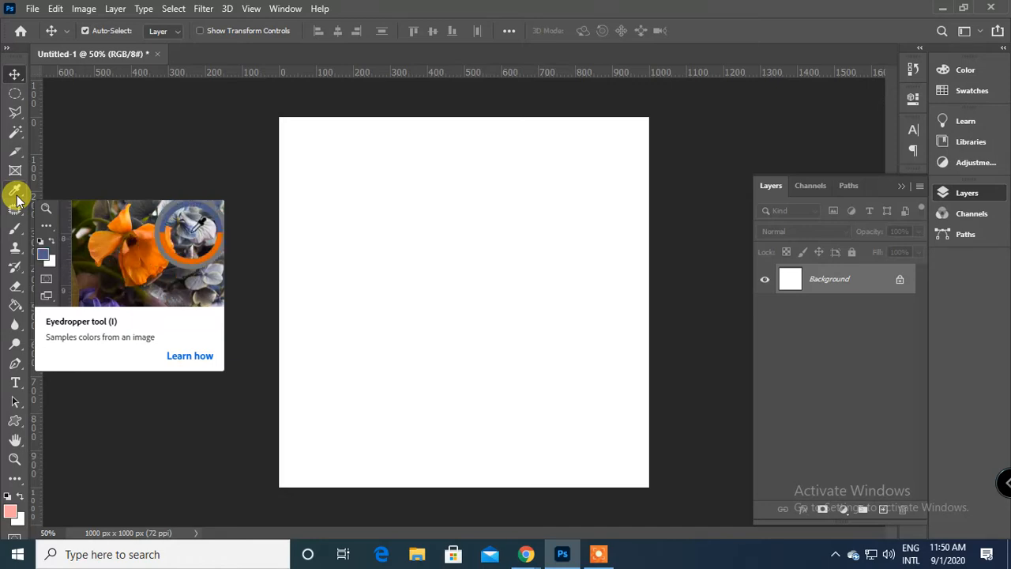
Open the phone image 71qP+fMtbDL._SX466_.jpg from the Desktop and unlock its Background layer.
click(32, 9)
click(50, 37)
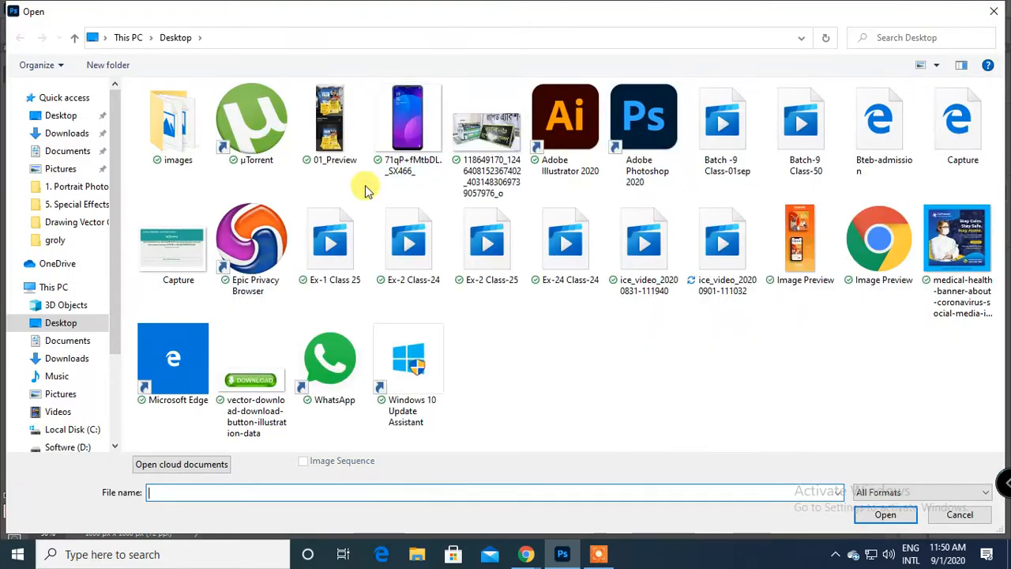
click(439, 136)
click(873, 517)
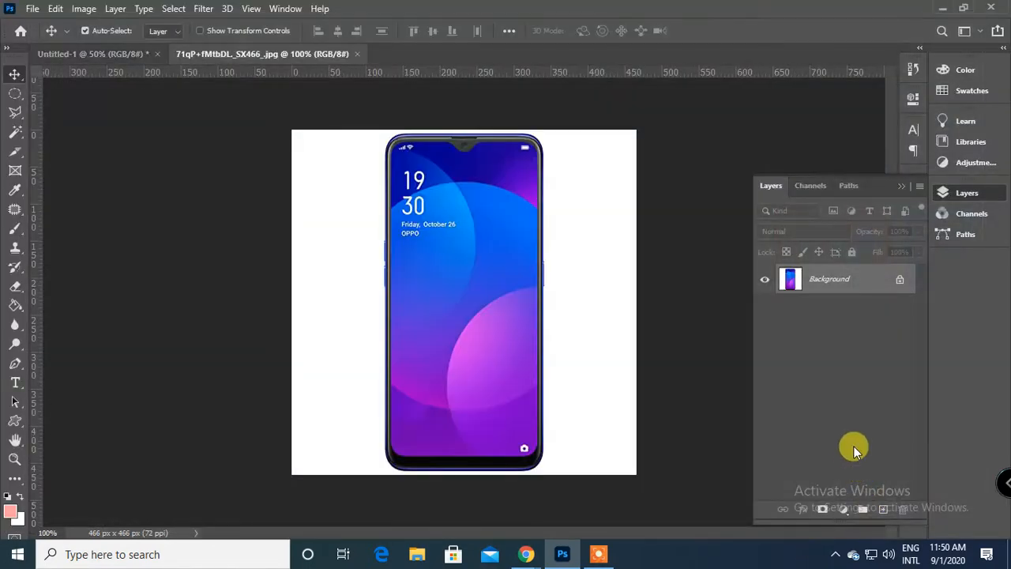
click(898, 278)
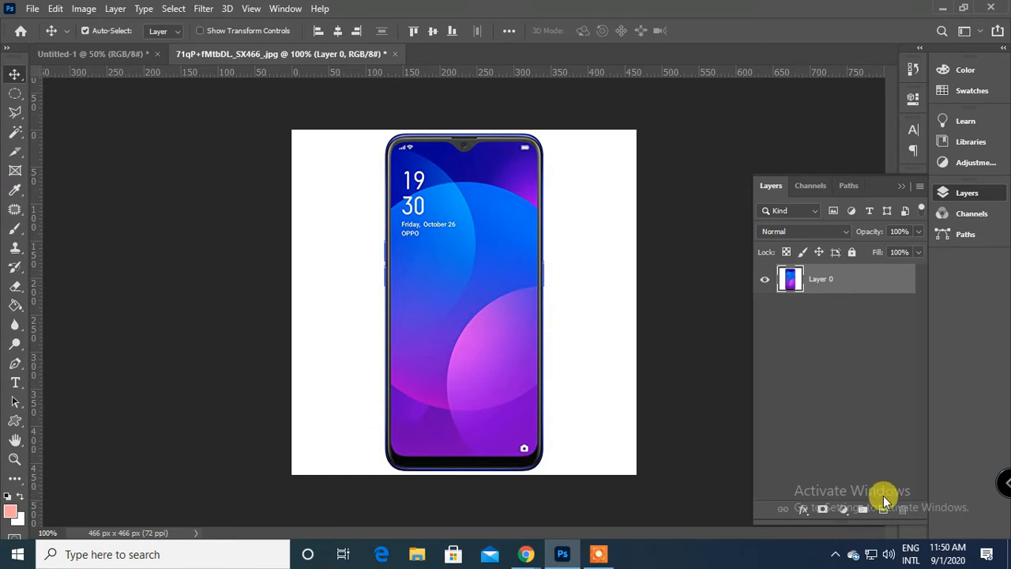
Select the white background with the Magic Wand, invert the selection, and copy the phone to a new layer.
click(16, 131)
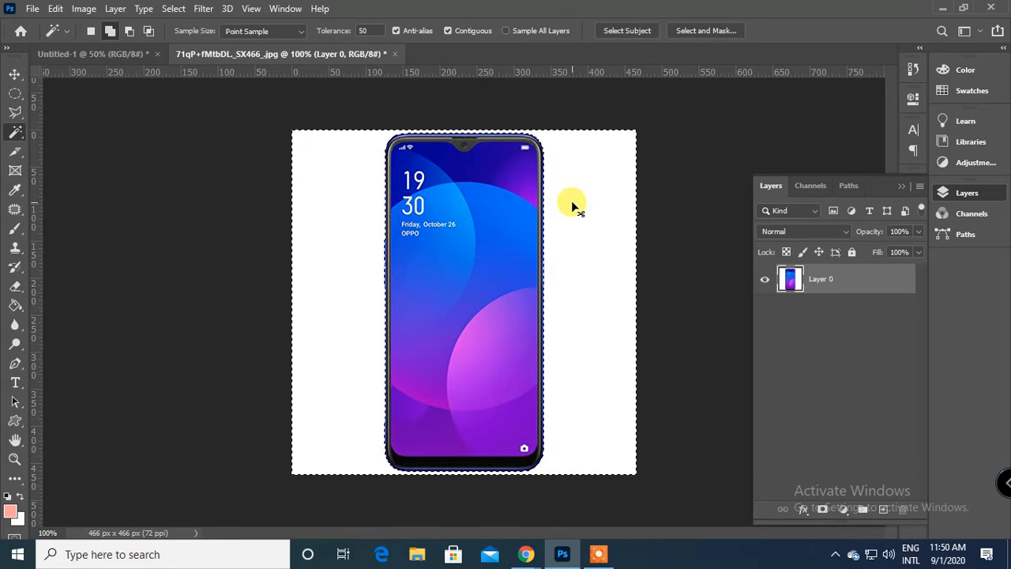
key(ctrl+shift+i)
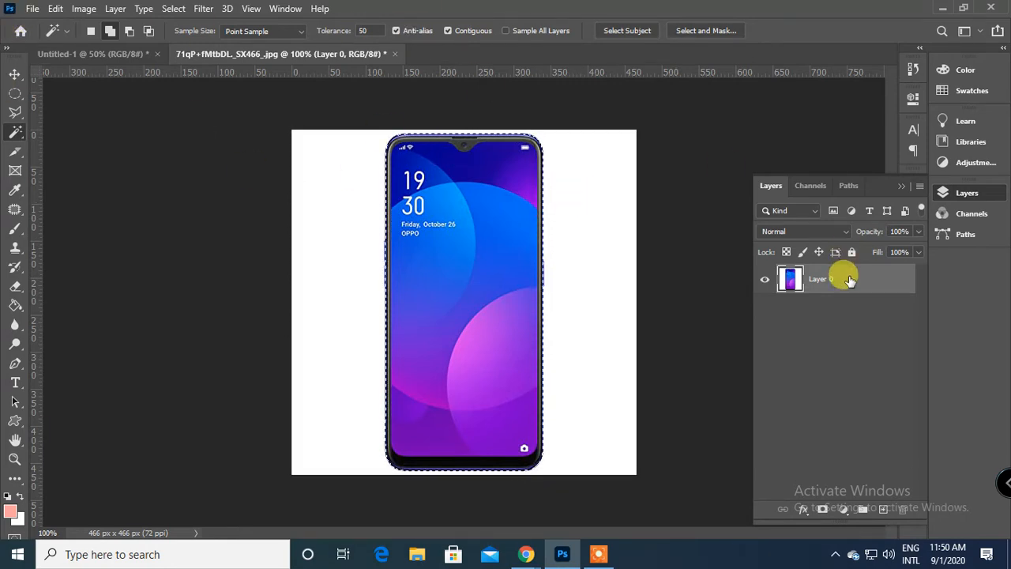
key(ctrl+j)
Delete the original Layer 0 and add an empty layer beneath the phone cutout.
click(764, 310)
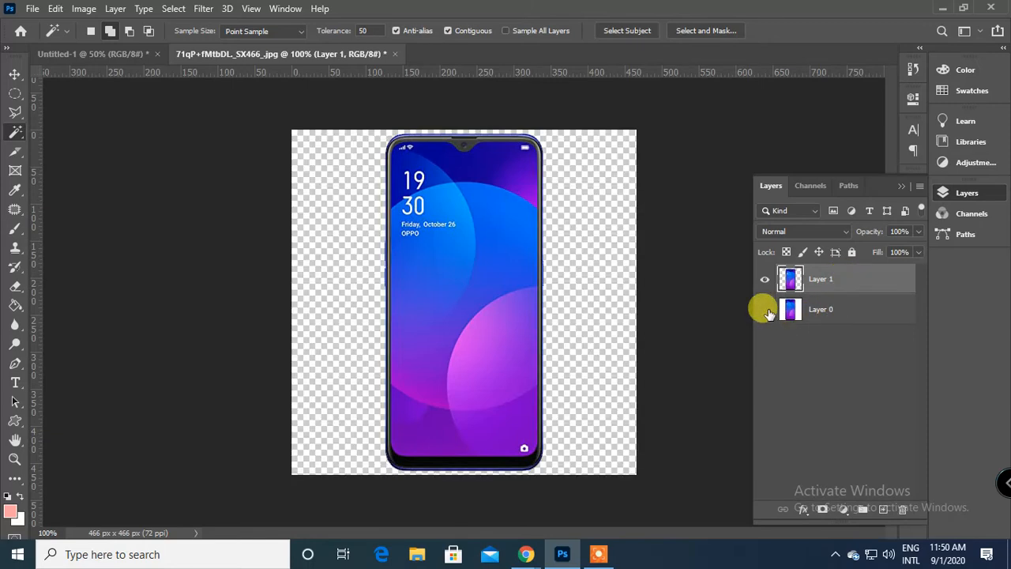
click(765, 310)
drag(789, 309, 905, 511)
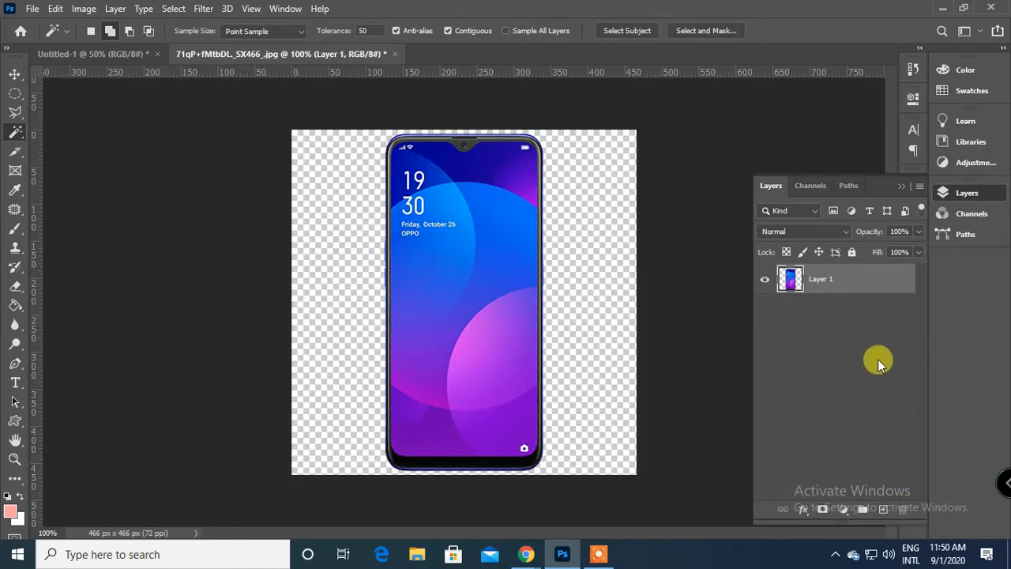
click(883, 510)
drag(835, 284, 846, 331)
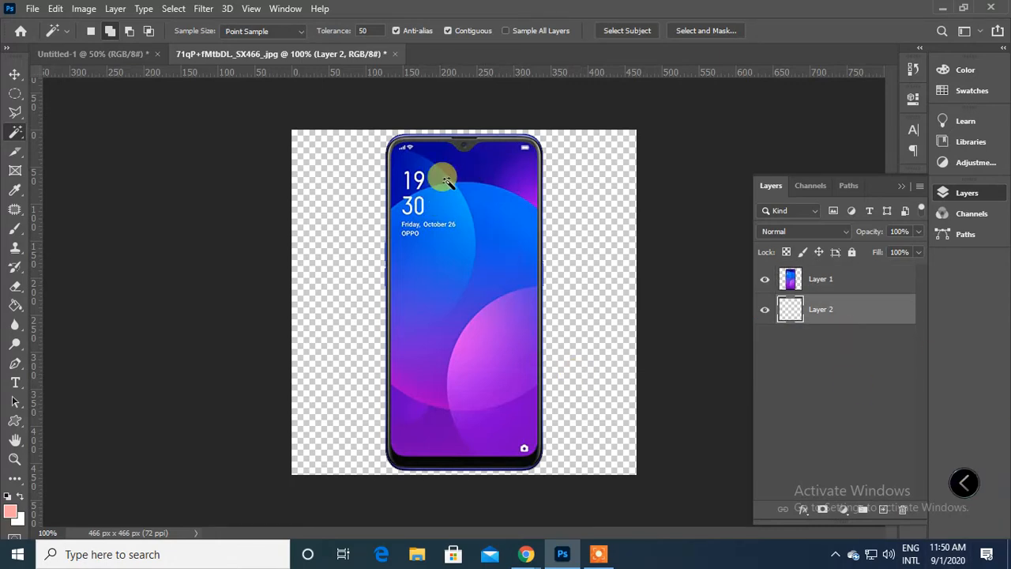
Sample several colours from the phone screen with the Eyedropper, including dark blue and light purple, ending on light blue.
click(15, 74)
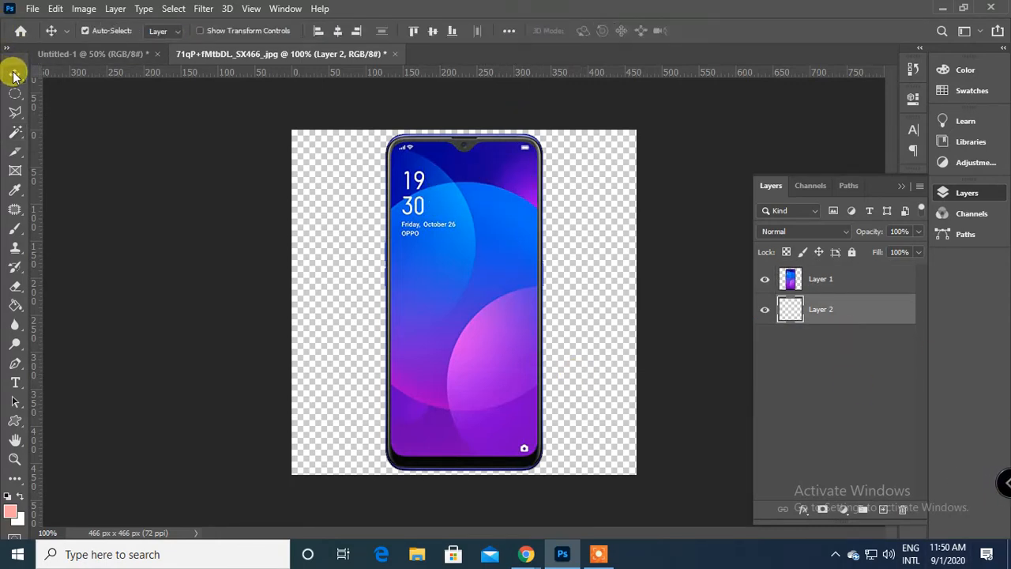
click(10, 193)
click(481, 156)
click(502, 162)
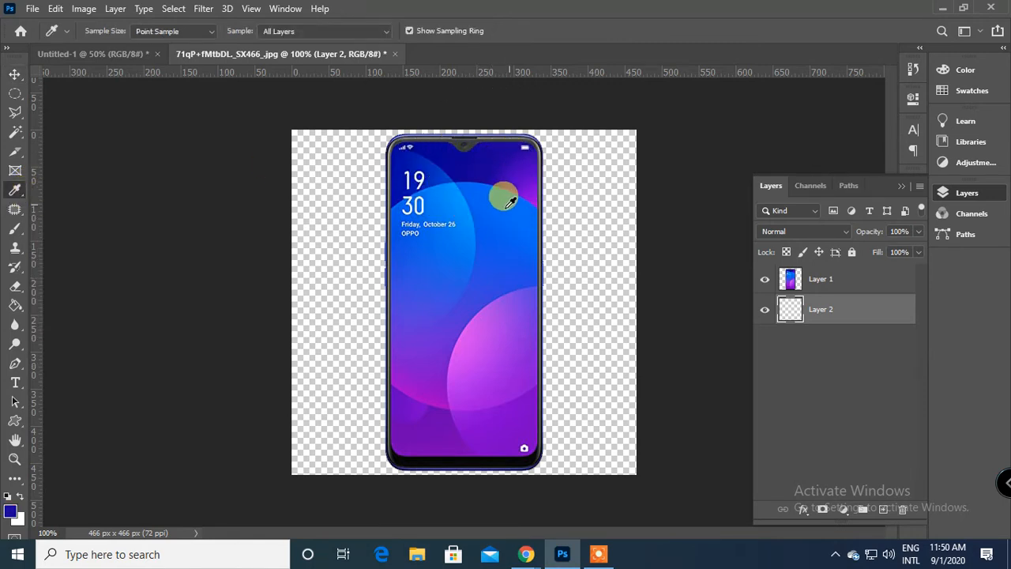
click(502, 217)
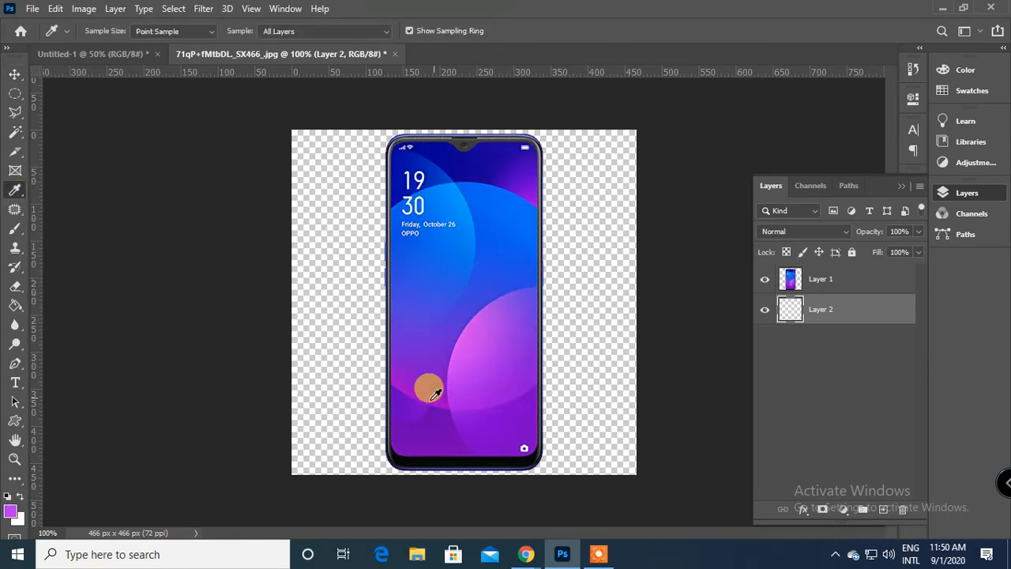
click(407, 370)
click(436, 292)
drag(514, 234, 468, 192)
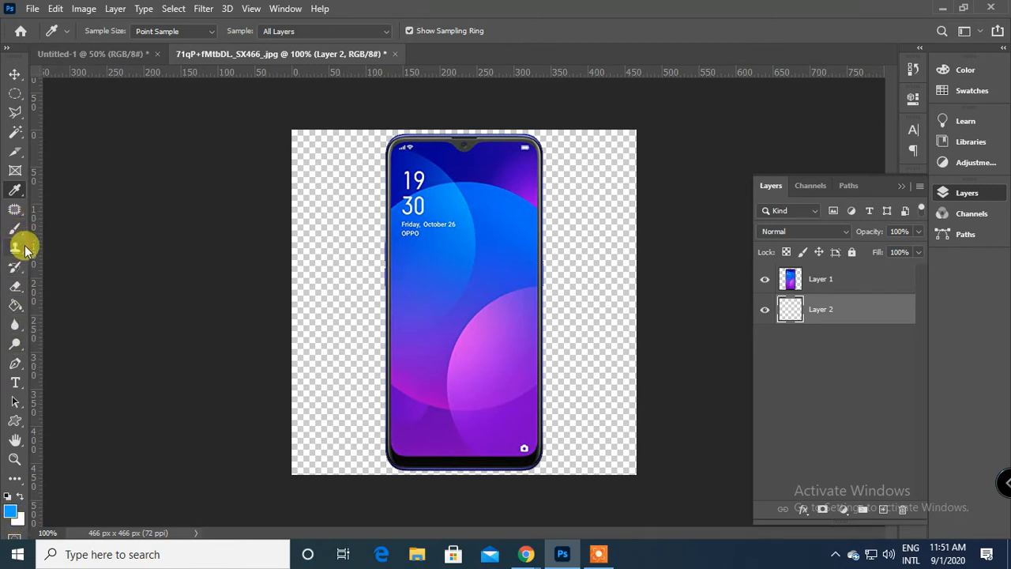
Fill Layer 2 with the orange-pink-purple linear gradient, drawn upward beside the phone, and undo it.
click(16, 310)
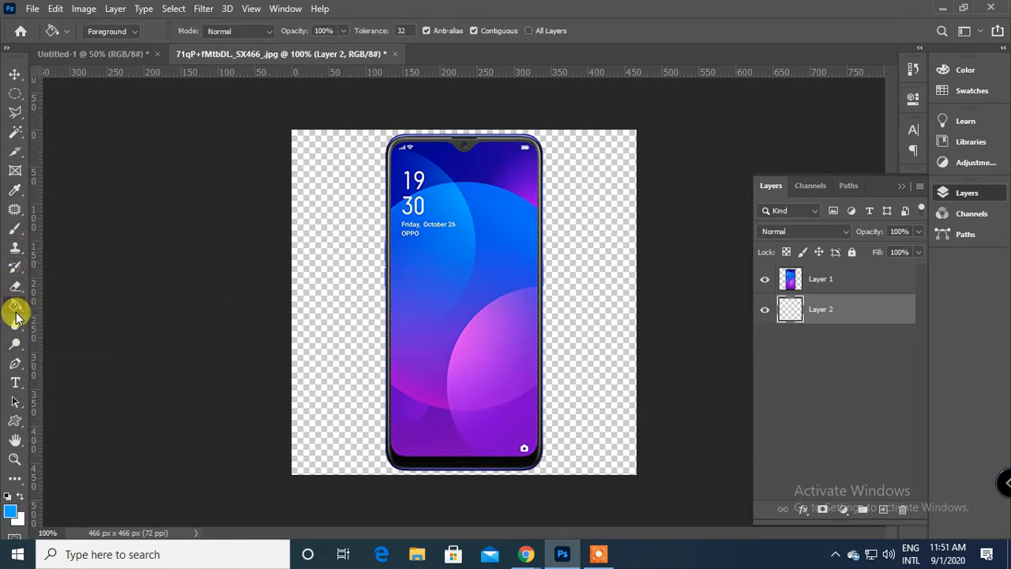
right_click(16, 311)
click(52, 306)
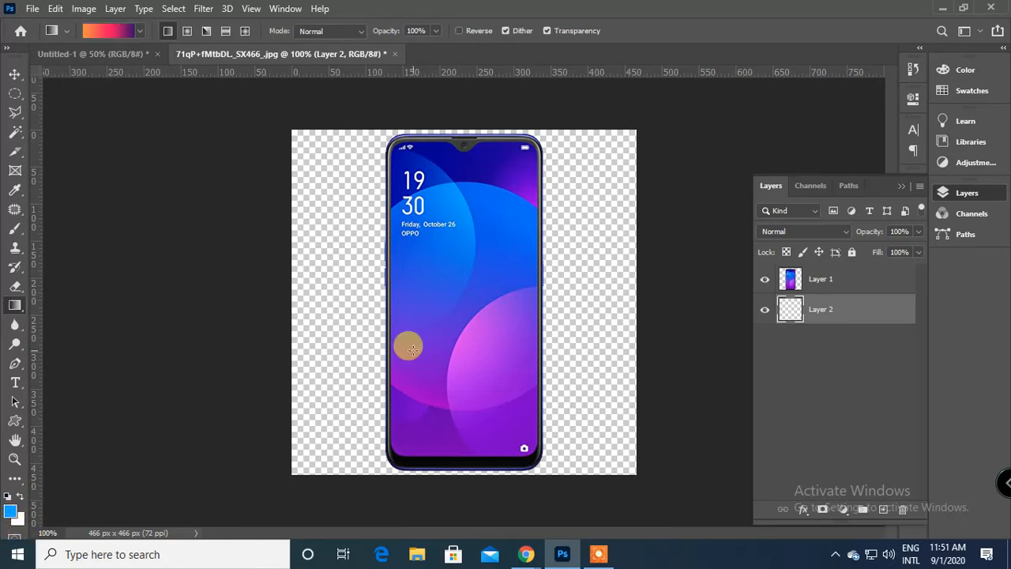
drag(342, 375, 303, 212)
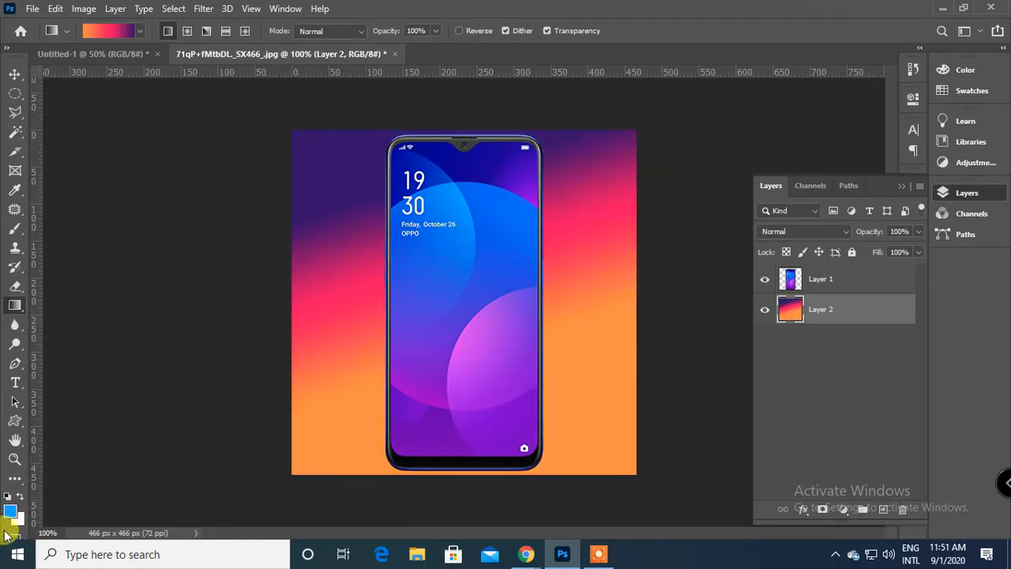
key(ctrl+z)
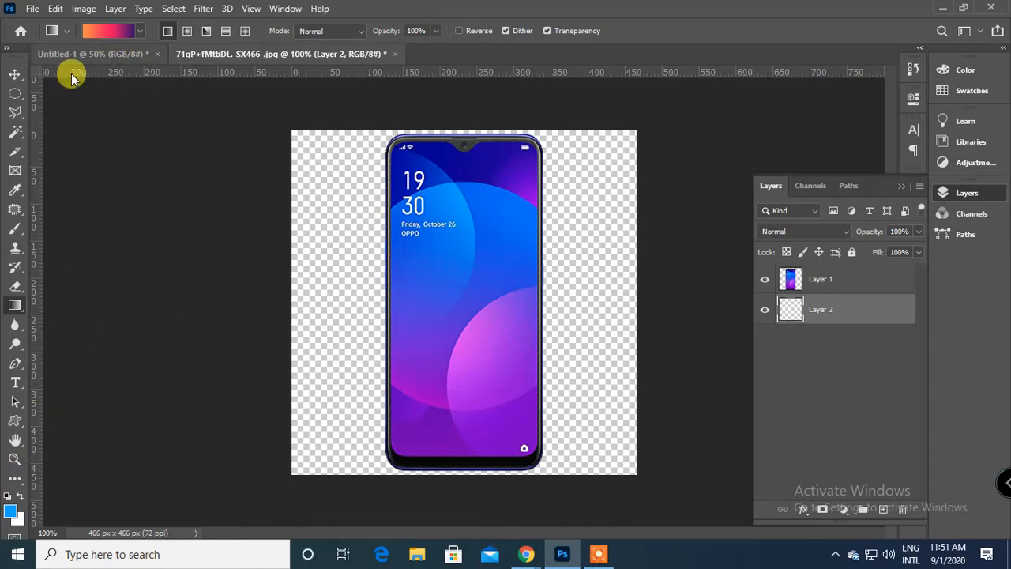
Sample dark blue from the upper phone screen as the foreground colour and light blue as the background colour.
right_click(14, 305)
click(89, 308)
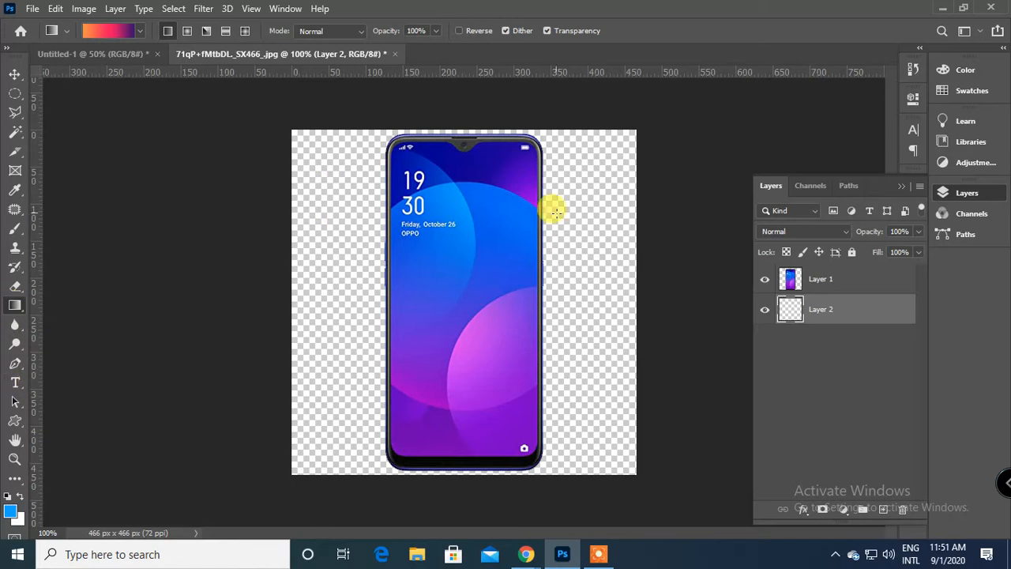
click(15, 191)
click(480, 144)
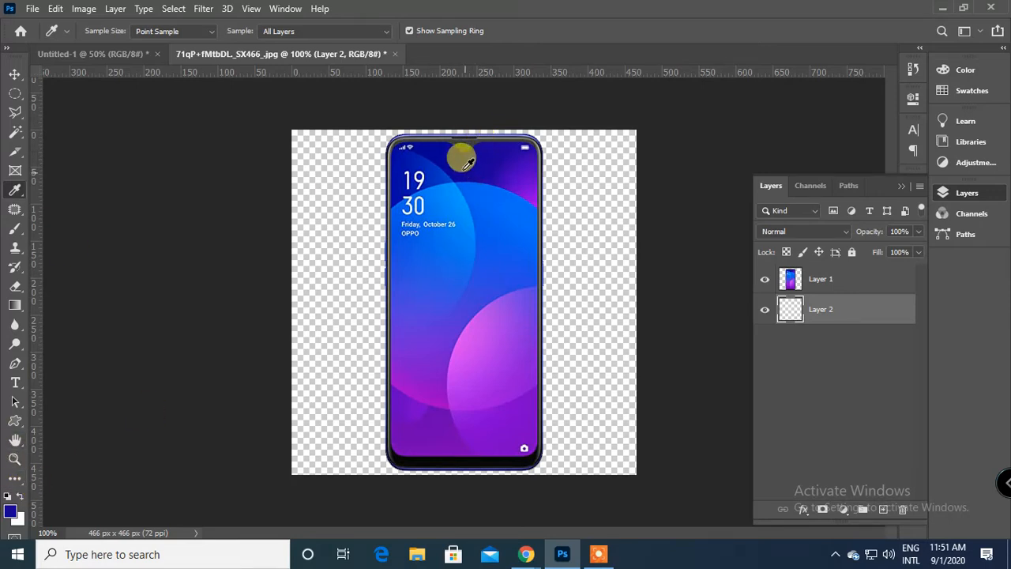
click(456, 153)
click(488, 155)
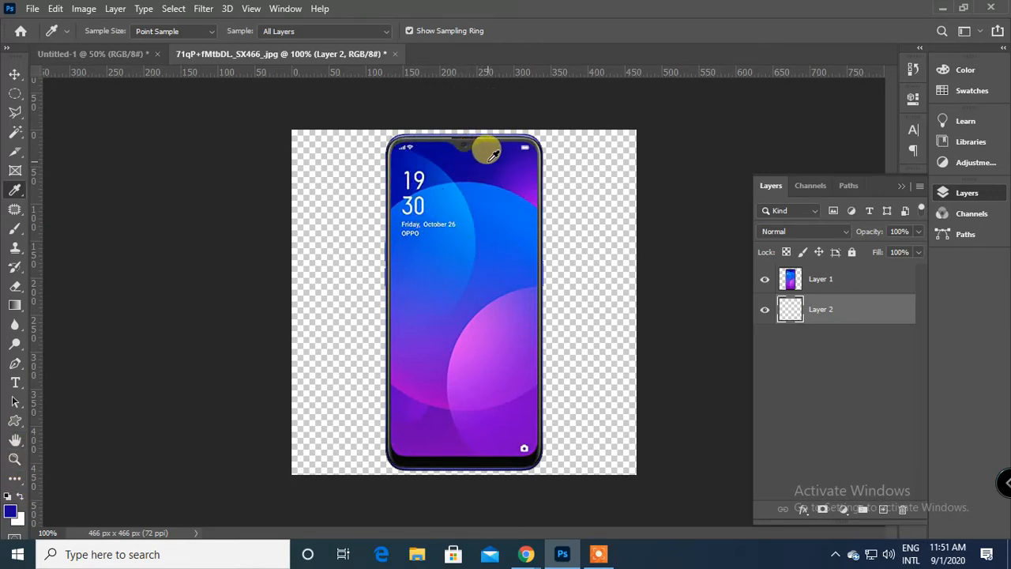
drag(496, 156, 437, 140)
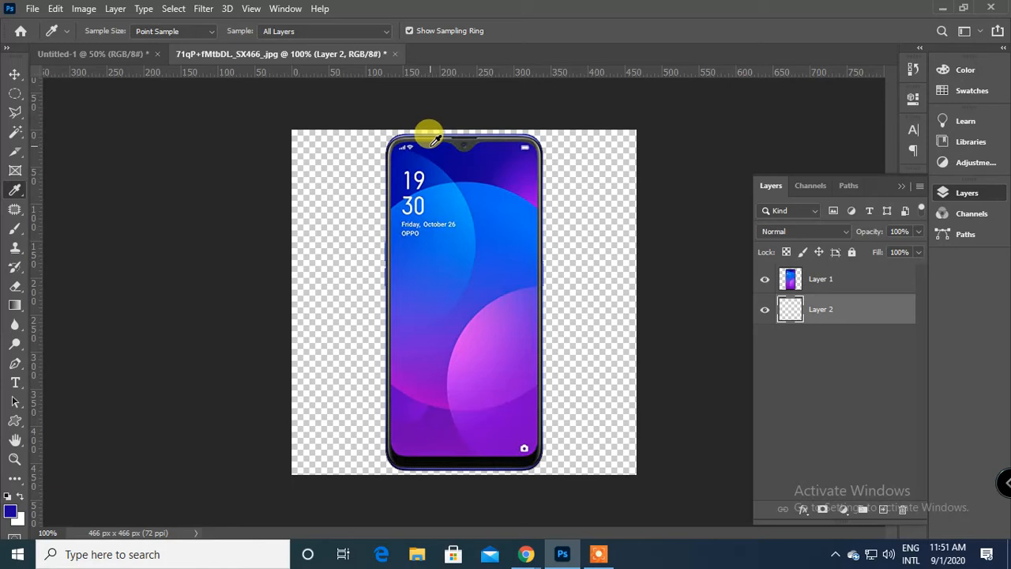
click(435, 141)
drag(435, 142, 461, 191)
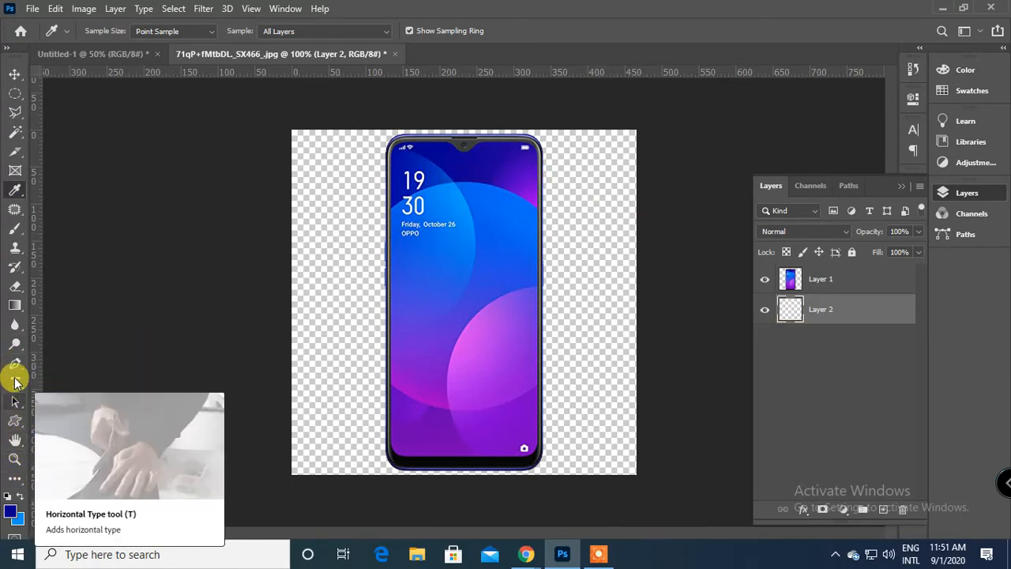
click(15, 300)
click(53, 32)
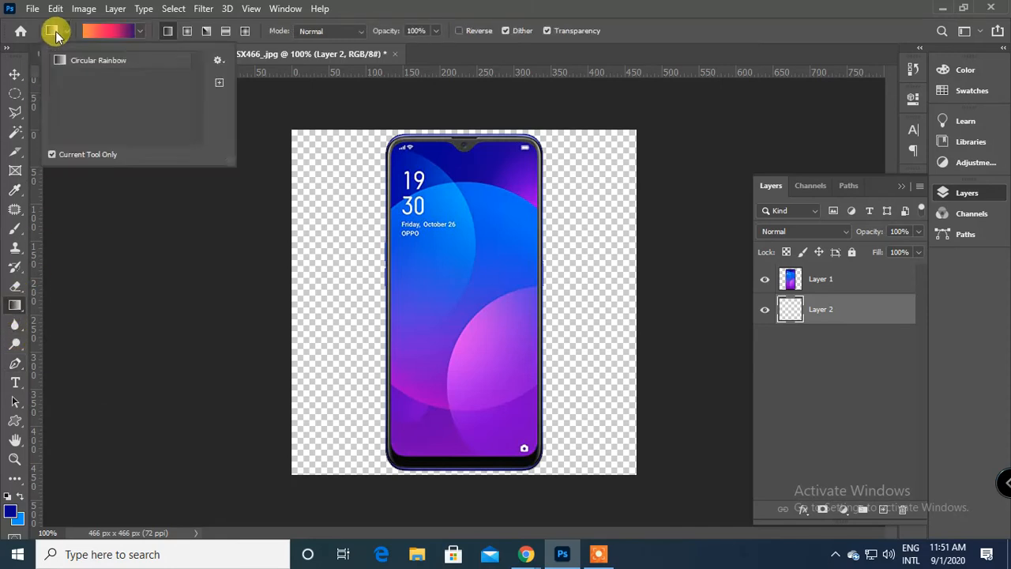
click(102, 30)
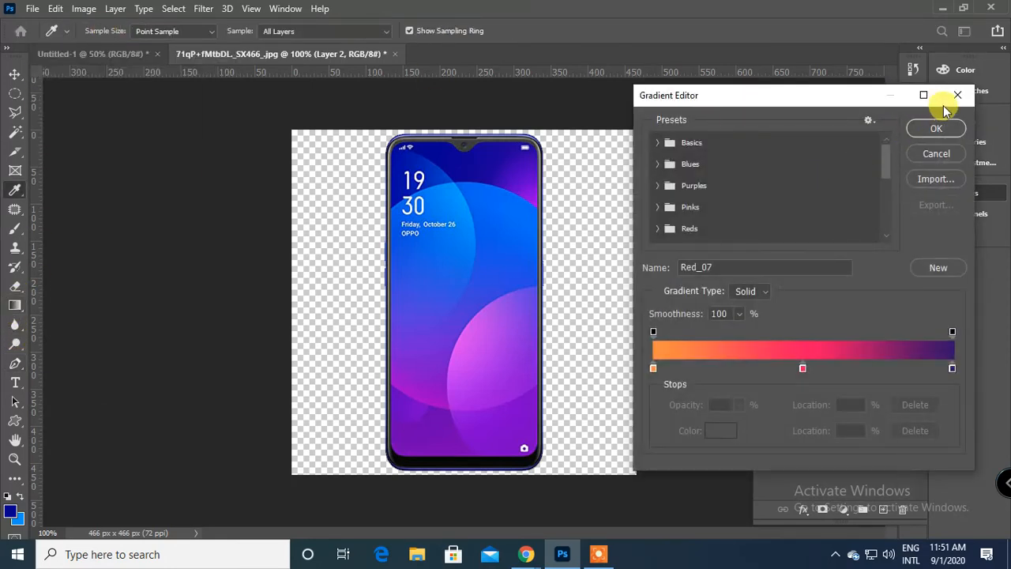
click(957, 94)
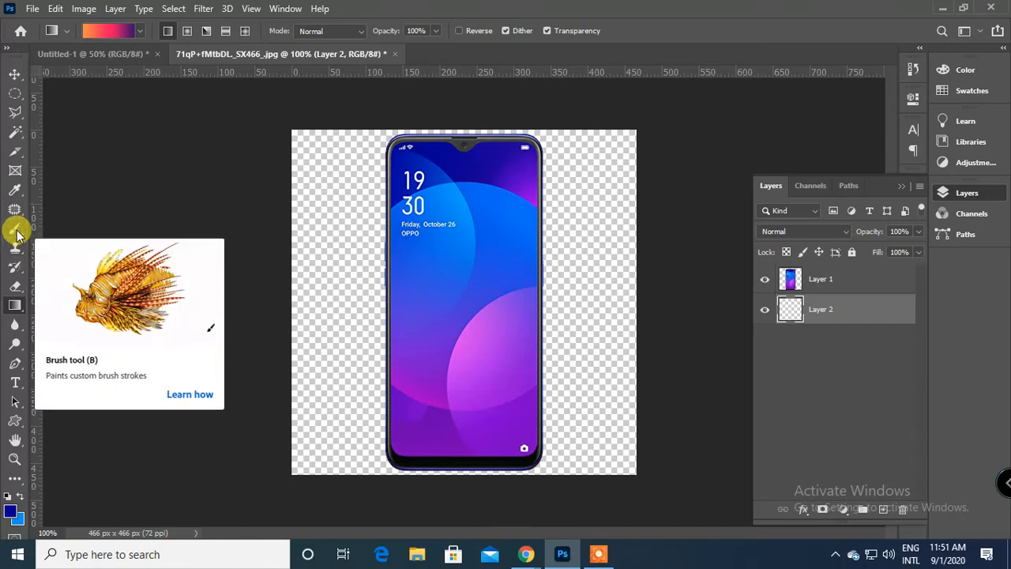
Sample purple from the phone screen with the Eyedropper and fill Layer 2 with it.
click(15, 190)
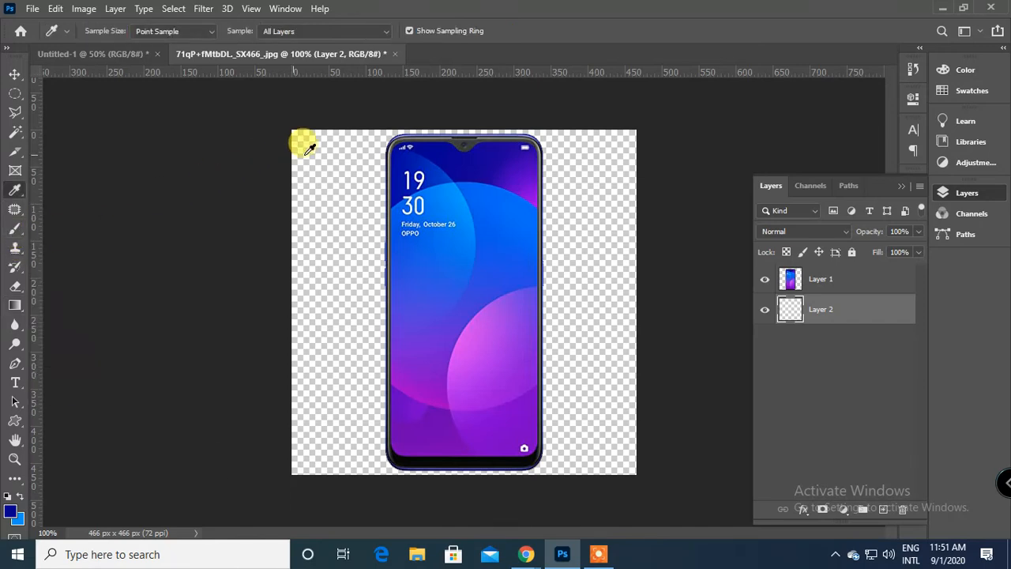
click(467, 158)
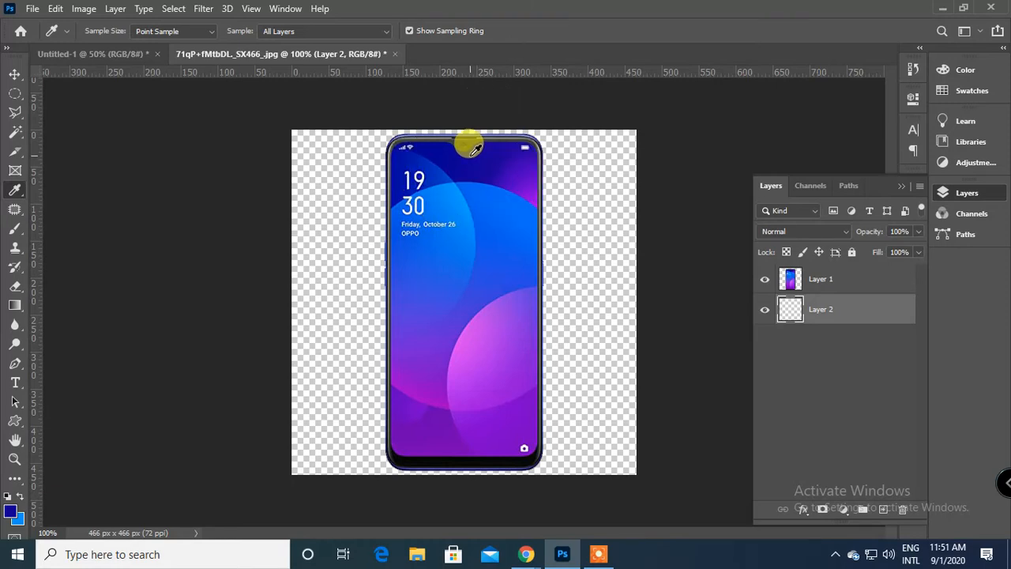
click(471, 330)
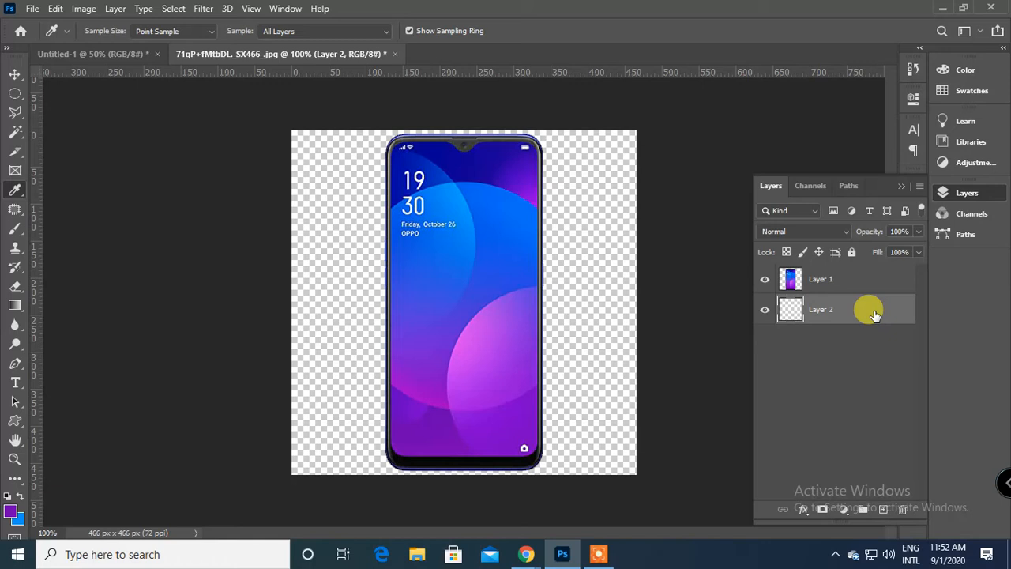
key(alt+BackSpace)
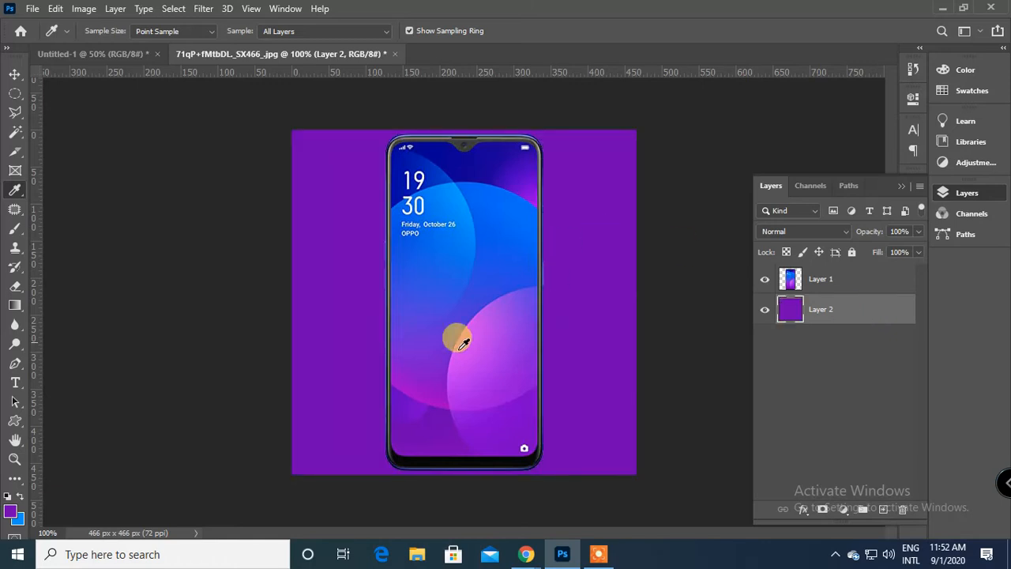
Refill Layer 2 with colours sampled from the phone screen: dark blue, light blue, and finally bright violet.
click(461, 153)
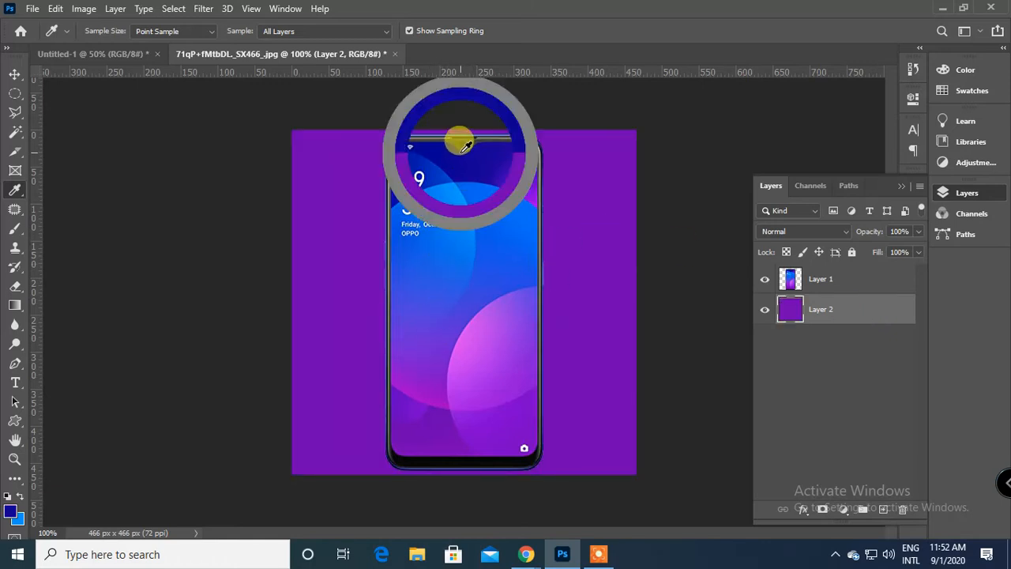
key(alt+BackSpace)
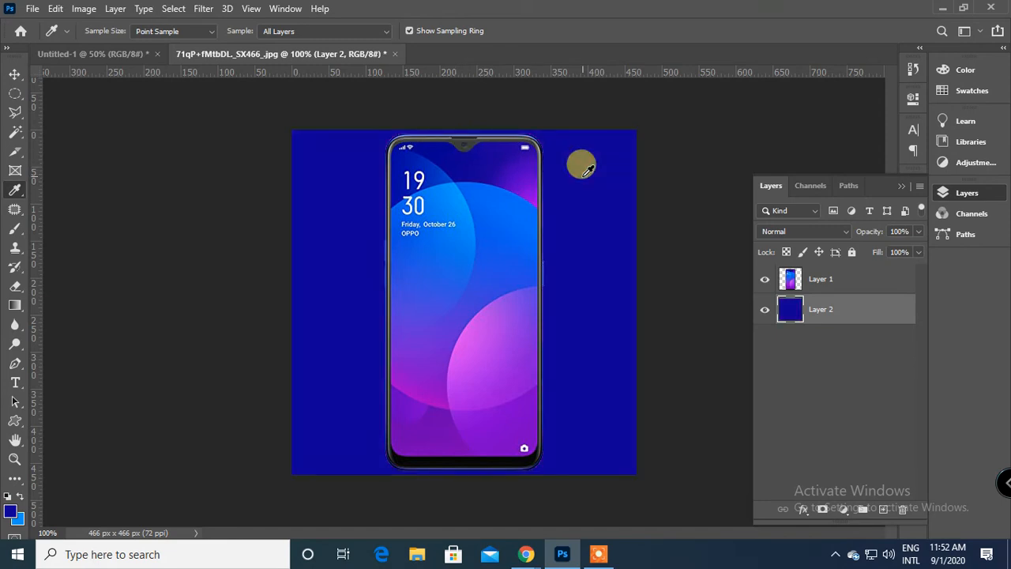
click(455, 188)
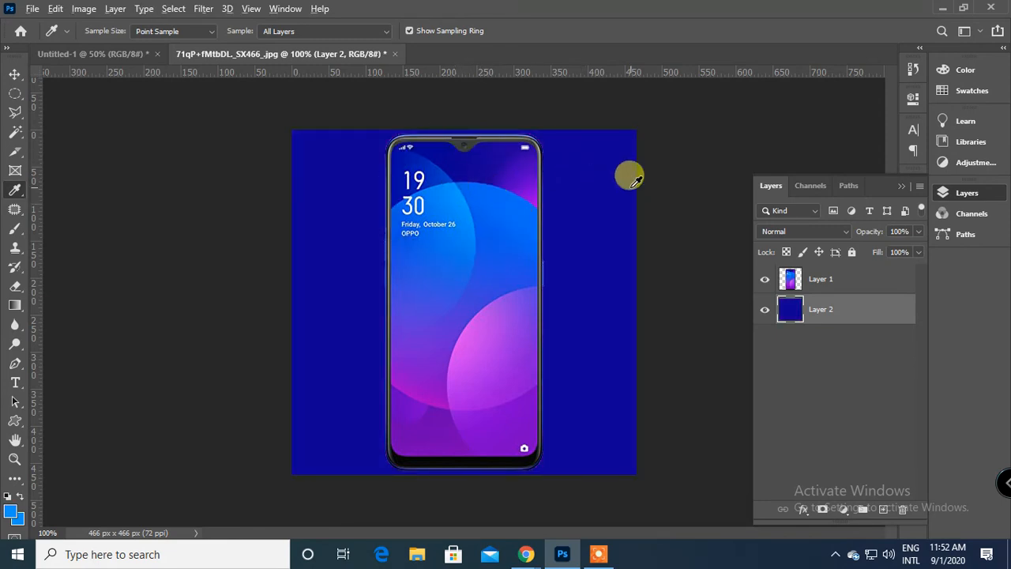
key(alt+BackSpace)
drag(636, 182, 506, 175)
key(alt+BackSpace)
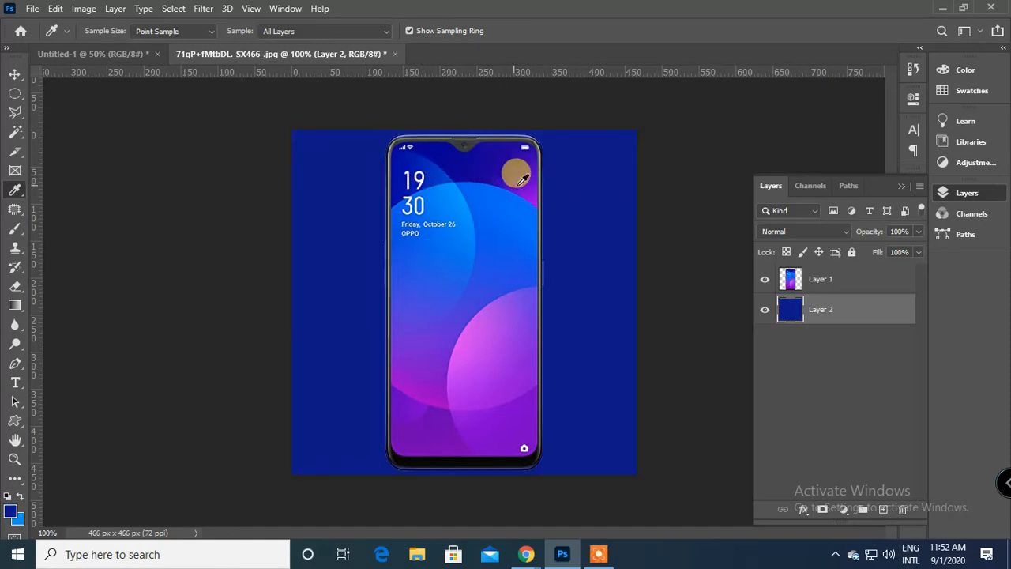
key(alt+BackSpace)
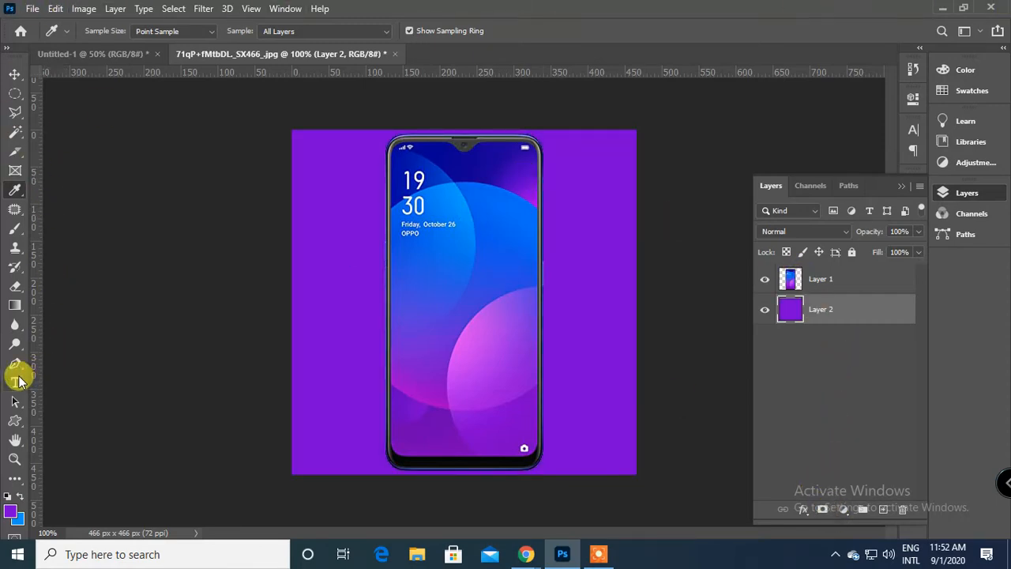
Edit the Red_07 gradient: sample dark blue for the start stop and light blue for the end stop, and remove the middle pink stop.
click(15, 305)
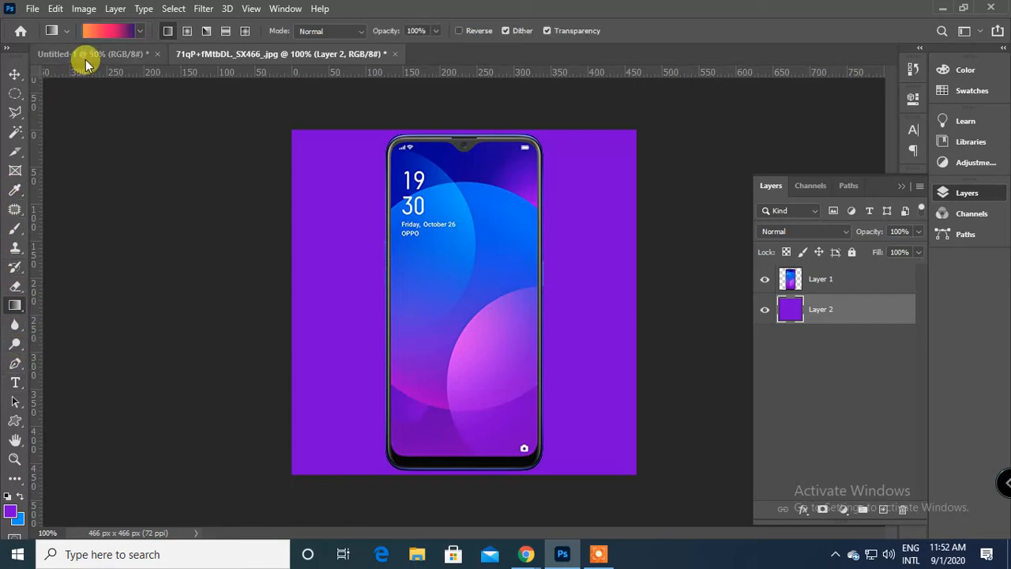
click(101, 31)
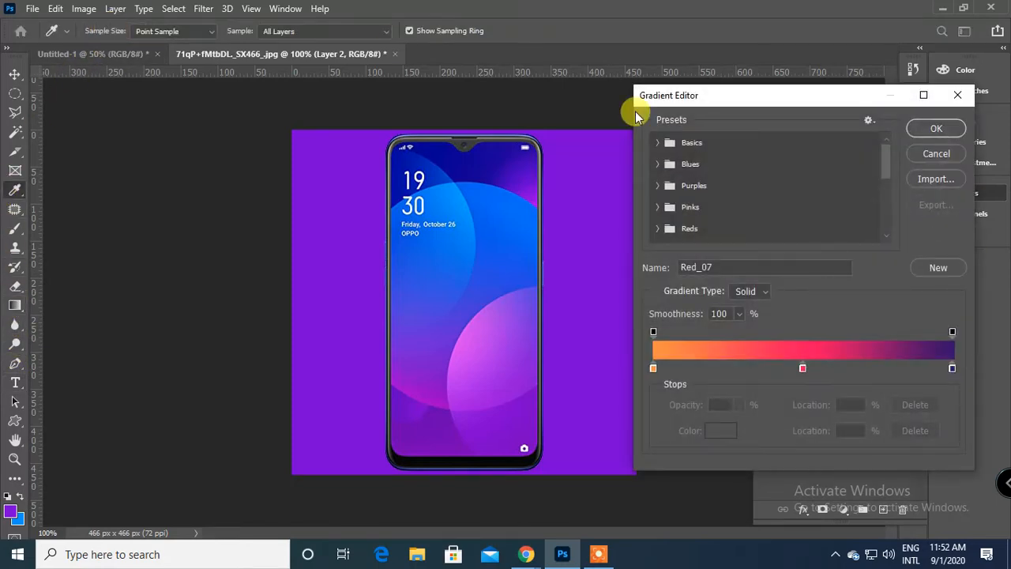
click(653, 367)
drag(486, 285, 430, 135)
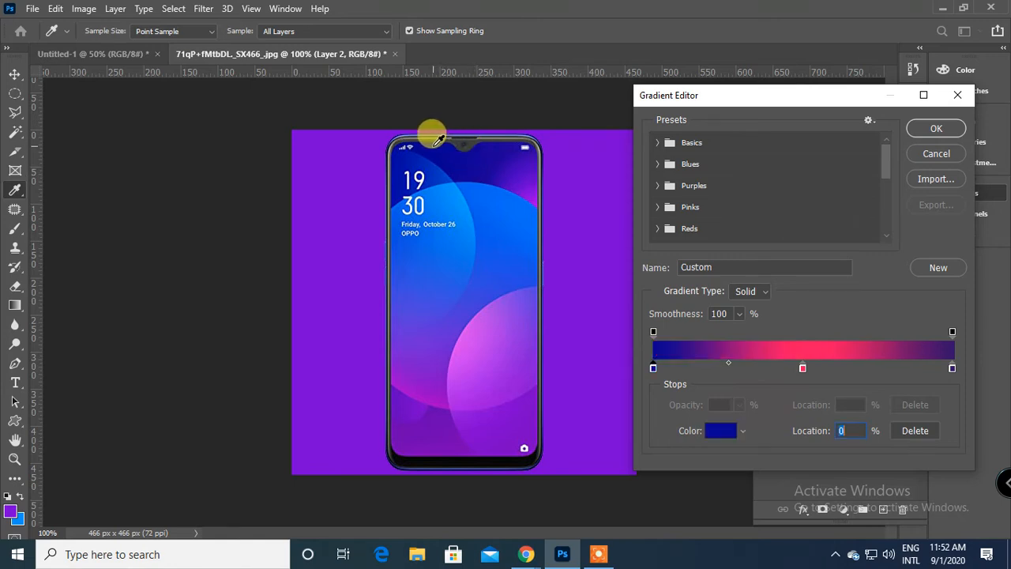
click(952, 367)
drag(463, 185, 451, 183)
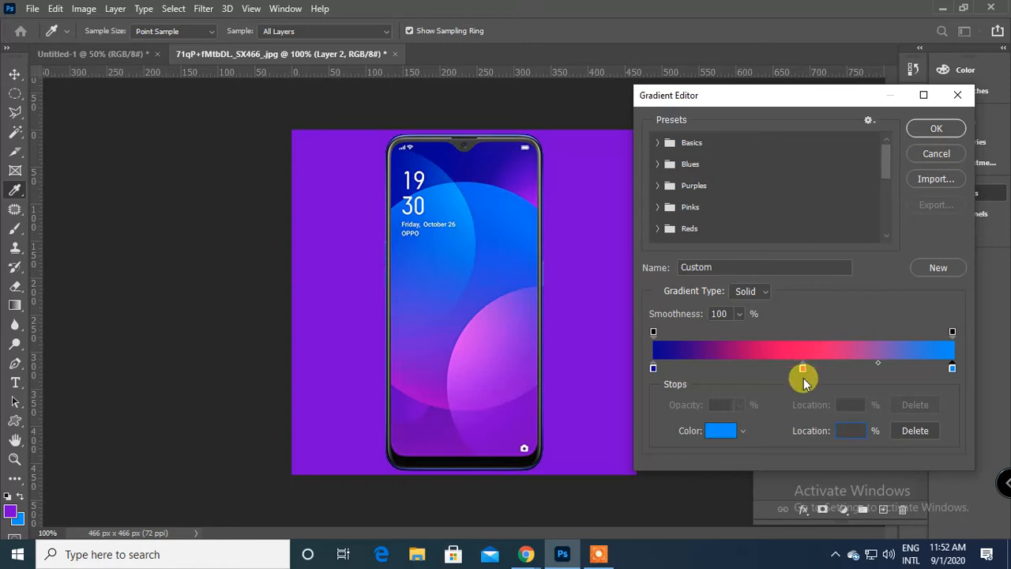
drag(804, 381, 820, 465)
click(937, 128)
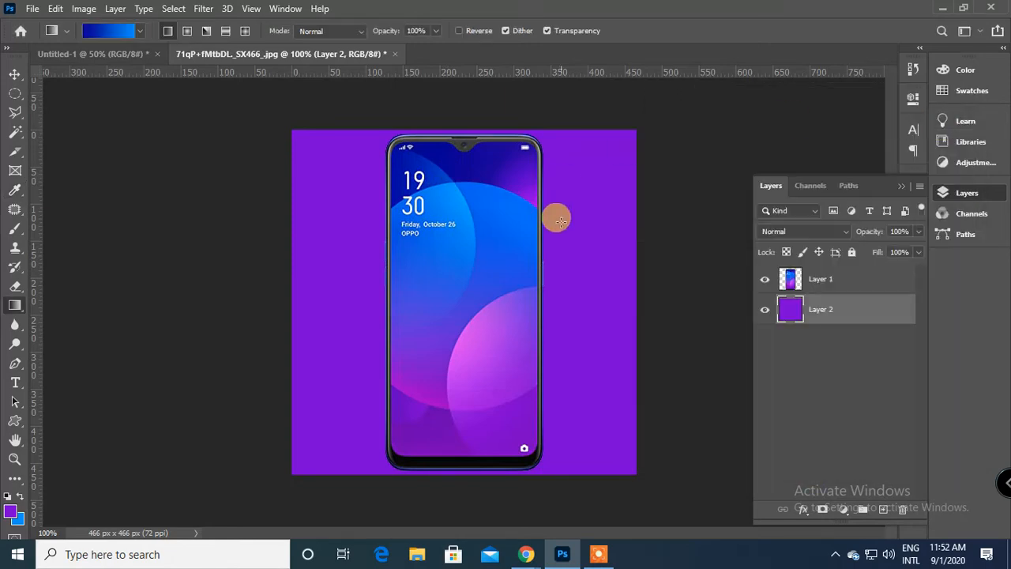
Fill Layer 2 with the dark-to-light blue linear gradient, first running downwards, finally drawn upwards from below the phone.
drag(553, 280, 571, 412)
drag(472, 104, 475, 454)
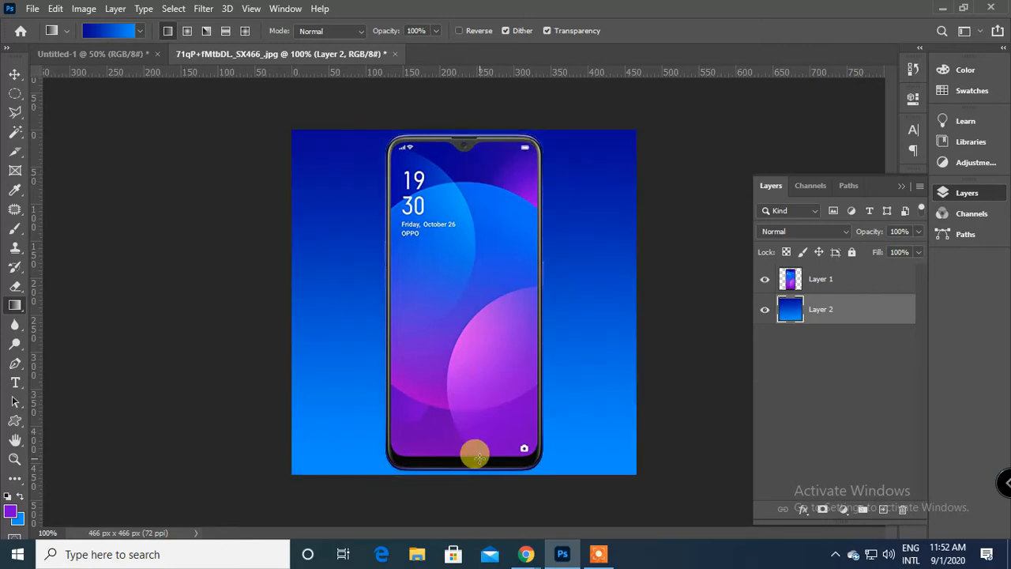
drag(478, 490, 426, 140)
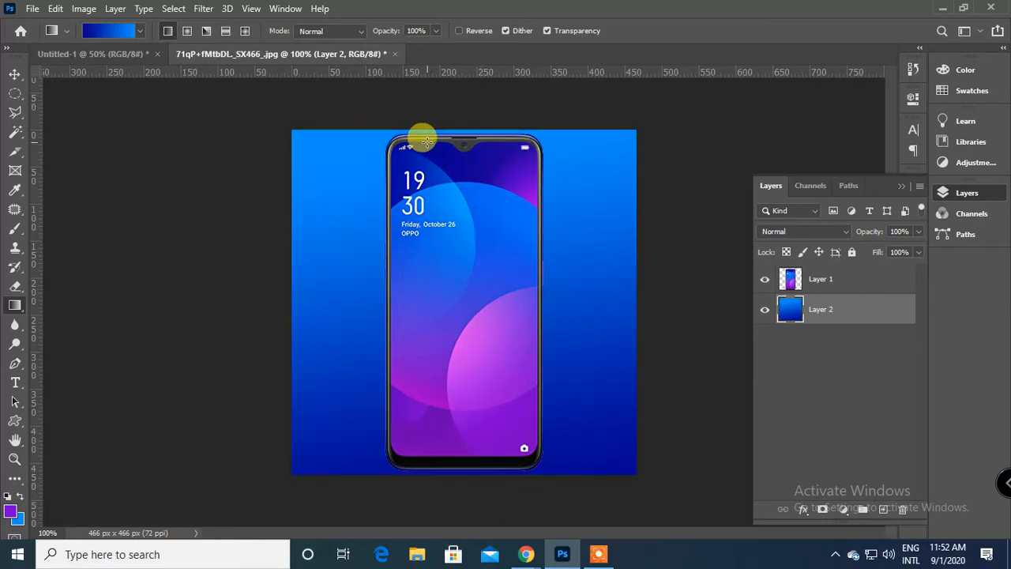
Add a gradient stop at 48% and sample bright blue from the upper phone screen for its colour.
click(102, 32)
click(654, 368)
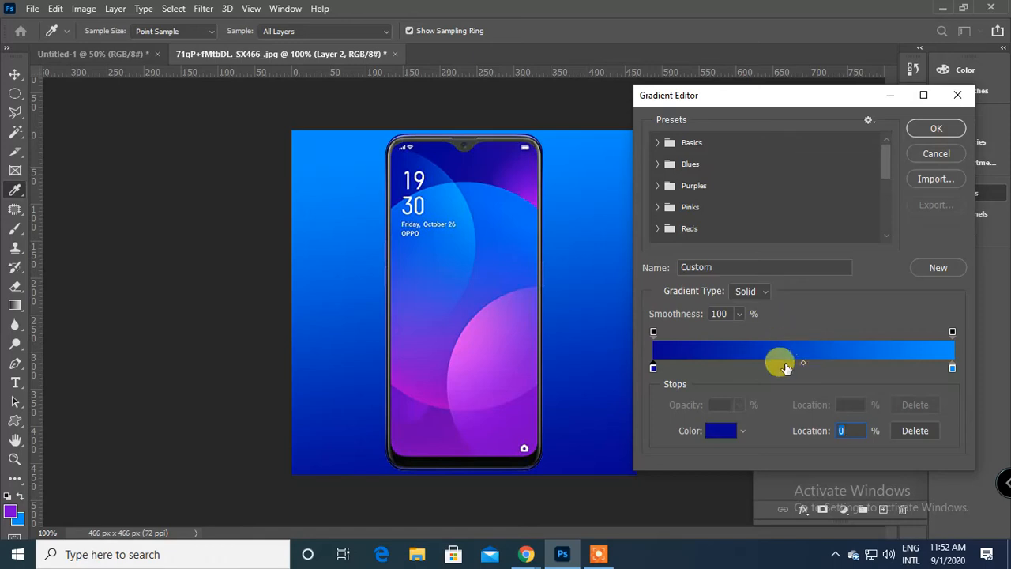
click(784, 366)
drag(784, 368, 796, 368)
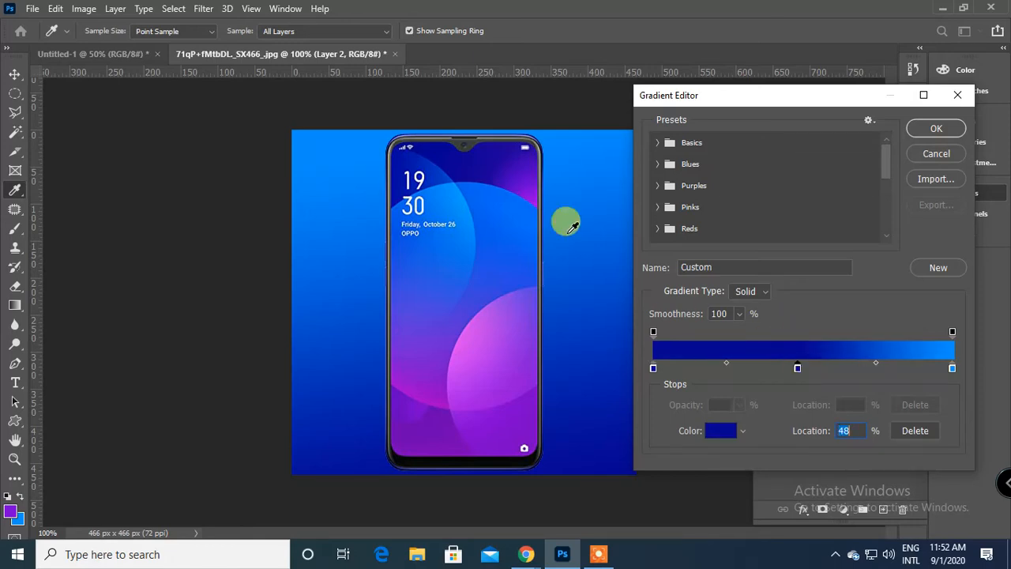
click(480, 178)
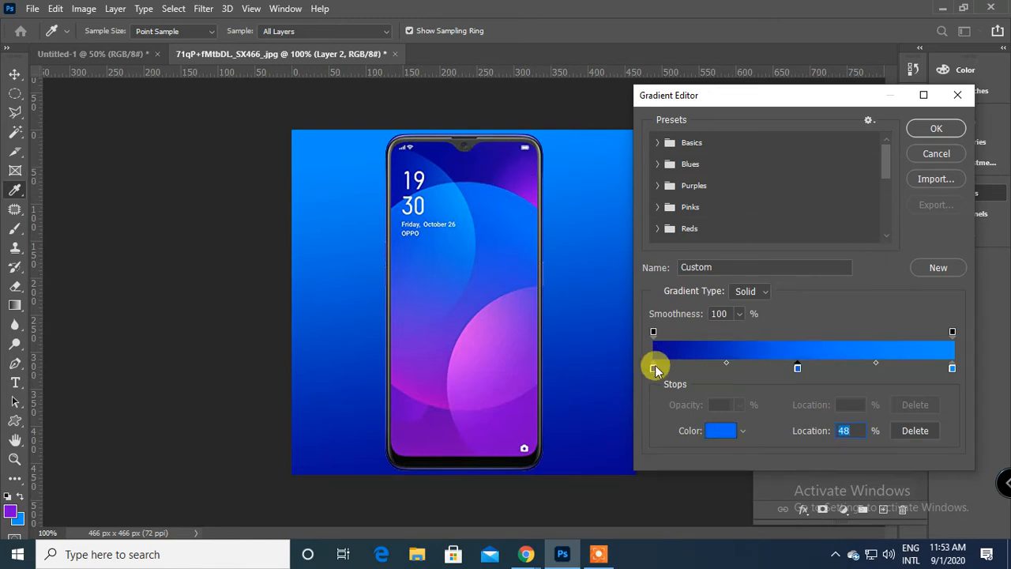
Rearrange the gradient stops to bright blue at 1%, dark blue near the middle and light blue at the end, and accept the gradient.
drag(655, 368, 624, 348)
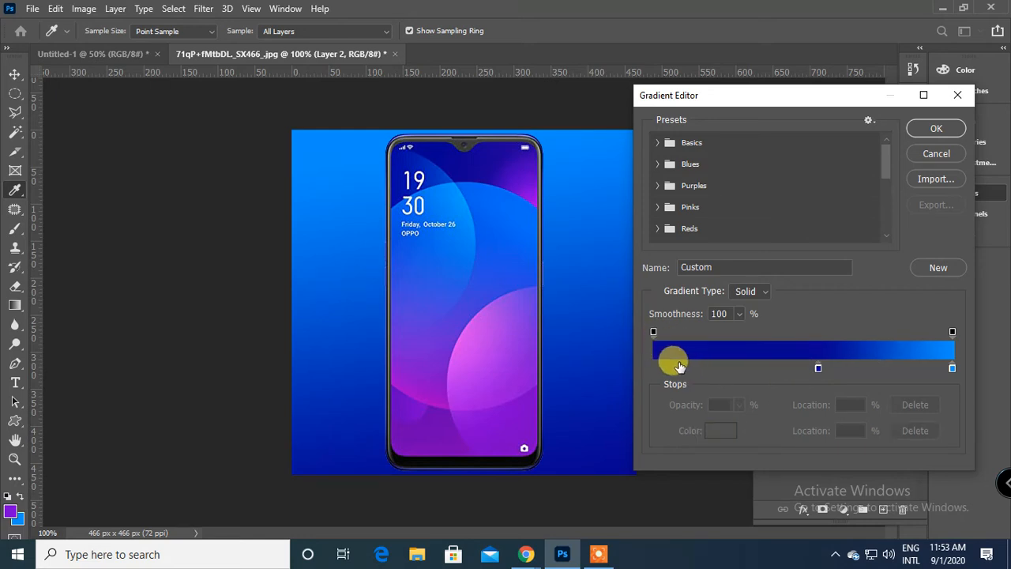
drag(681, 367, 657, 367)
click(661, 367)
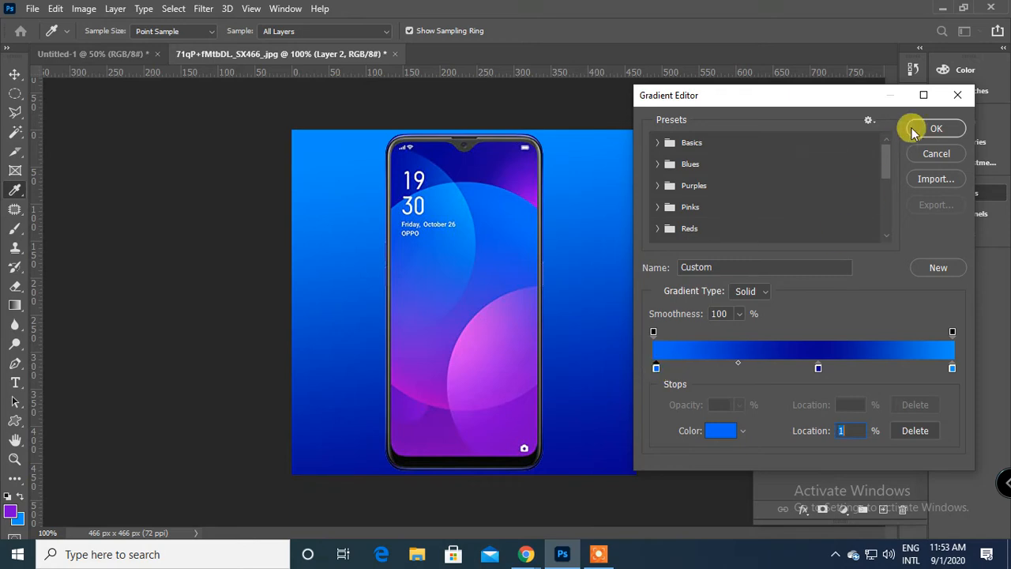
drag(820, 371, 811, 368)
click(937, 128)
Fill Layer 2 diagonally with the edited three-stop blue gradient, and redraw it over a longer diagonal.
drag(348, 198, 557, 397)
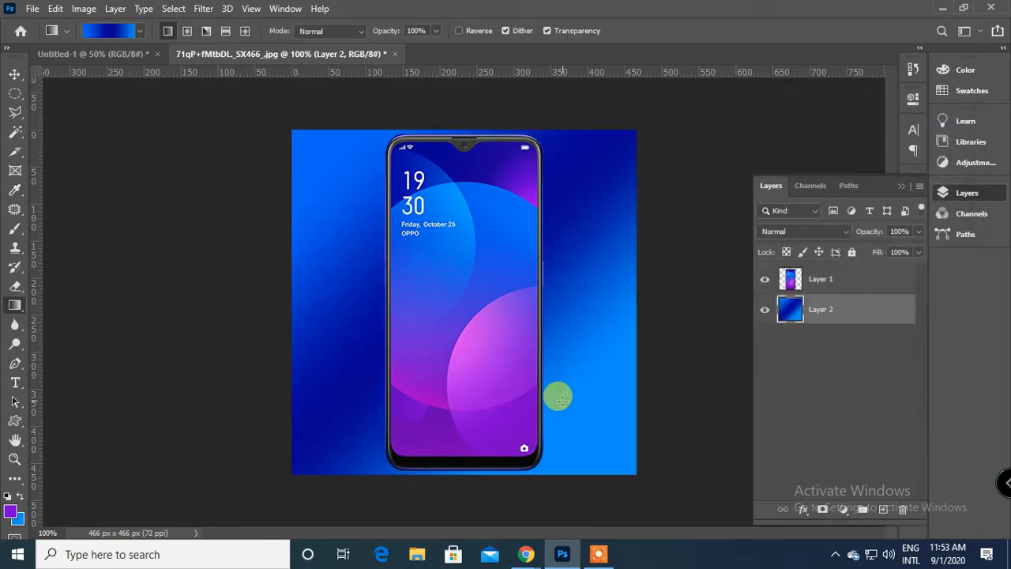
drag(655, 408, 656, 537)
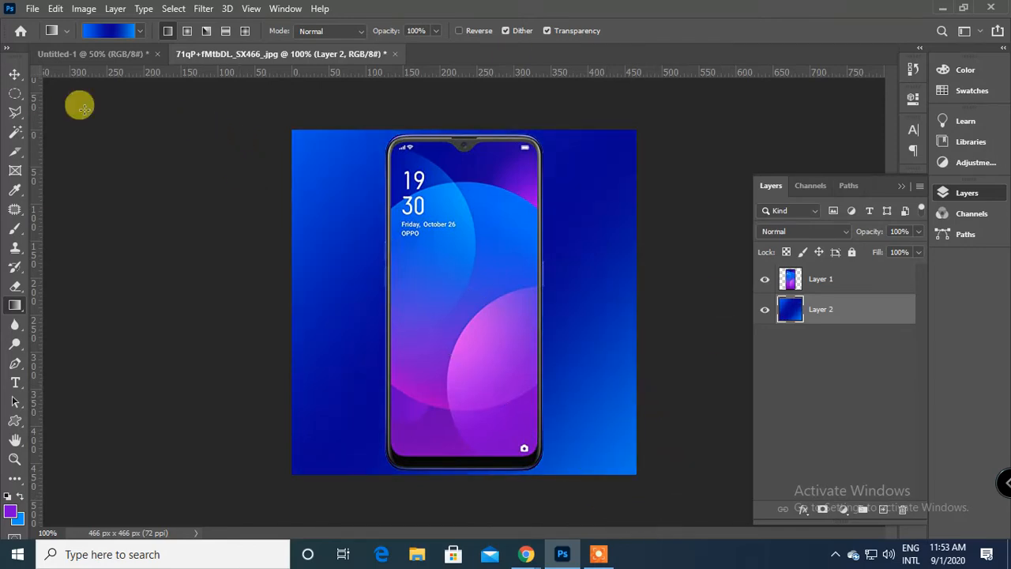
click(14, 73)
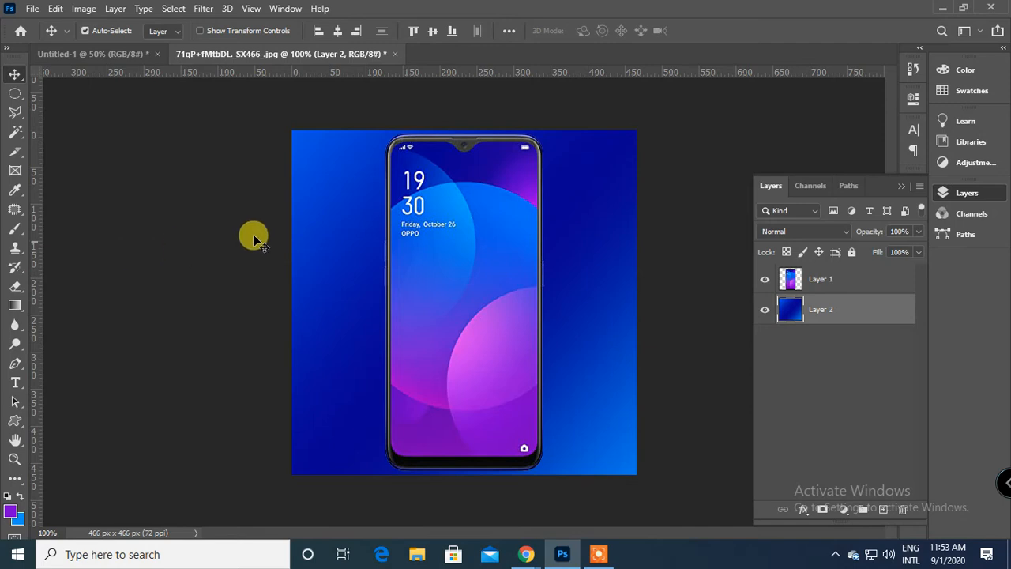
Place five Color Sampler points on the background, three left of the phone and two right of it.
click(14, 192)
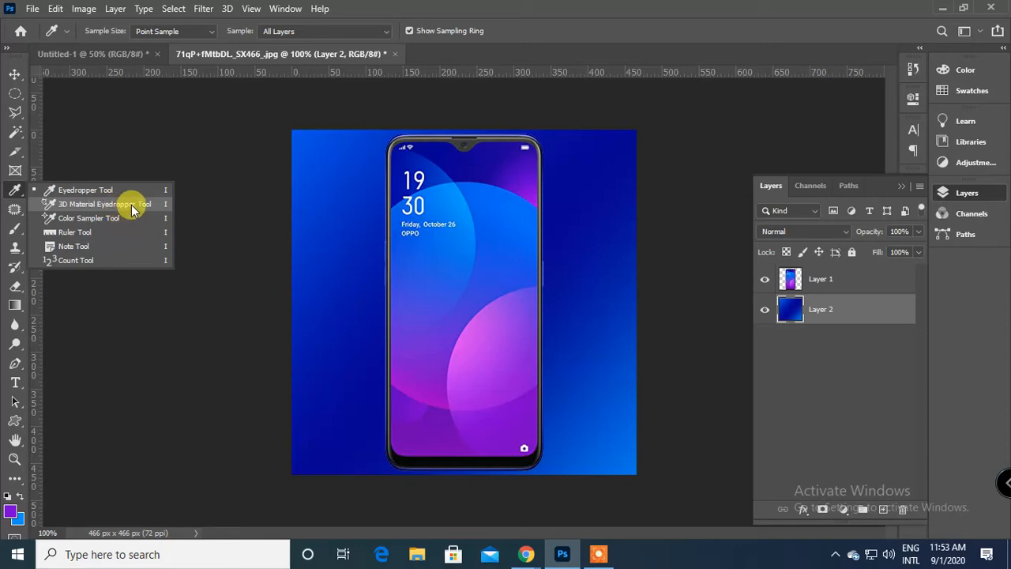
click(229, 9)
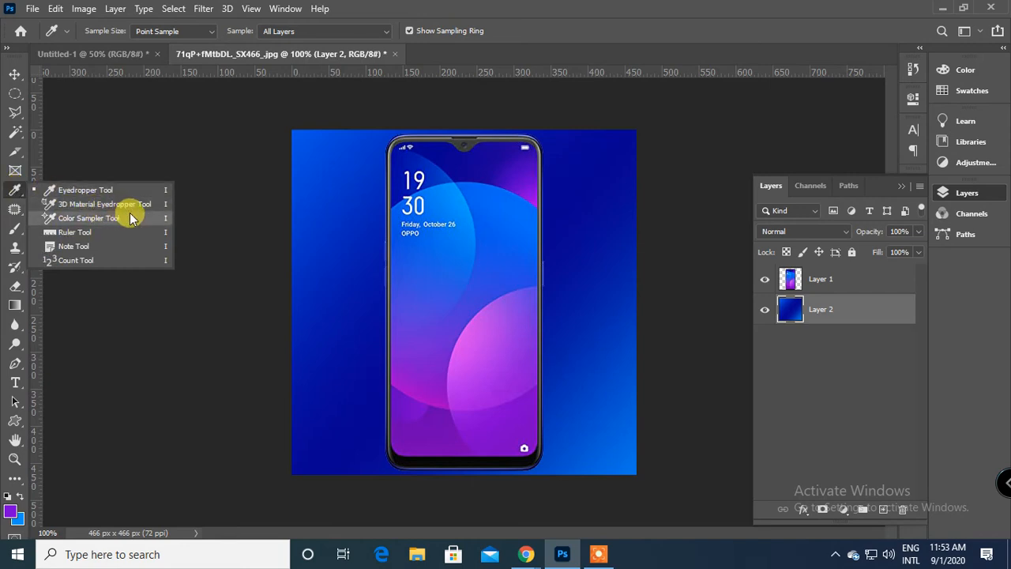
click(129, 214)
click(330, 191)
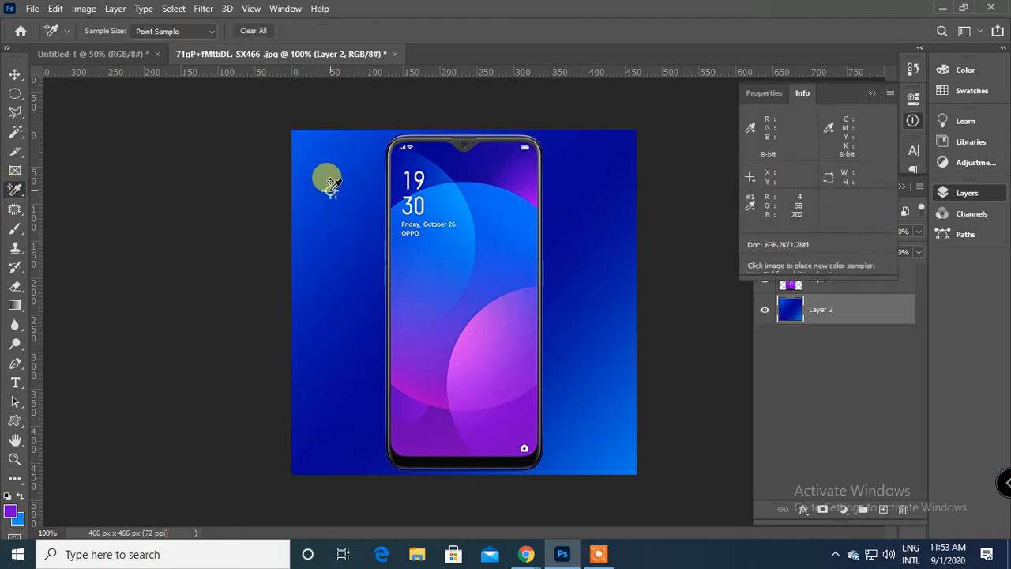
click(330, 266)
click(346, 363)
click(605, 361)
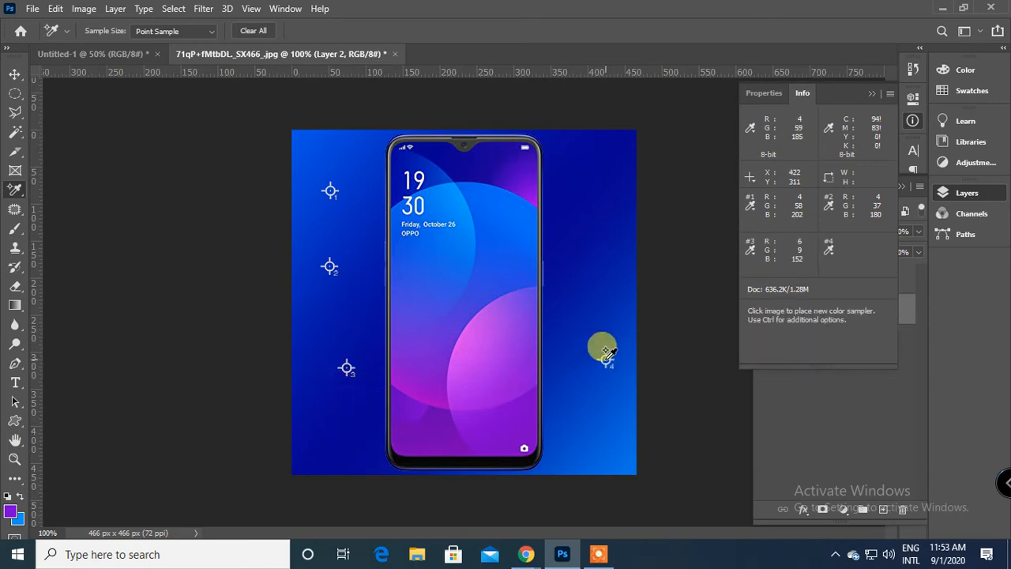
click(596, 187)
click(618, 145)
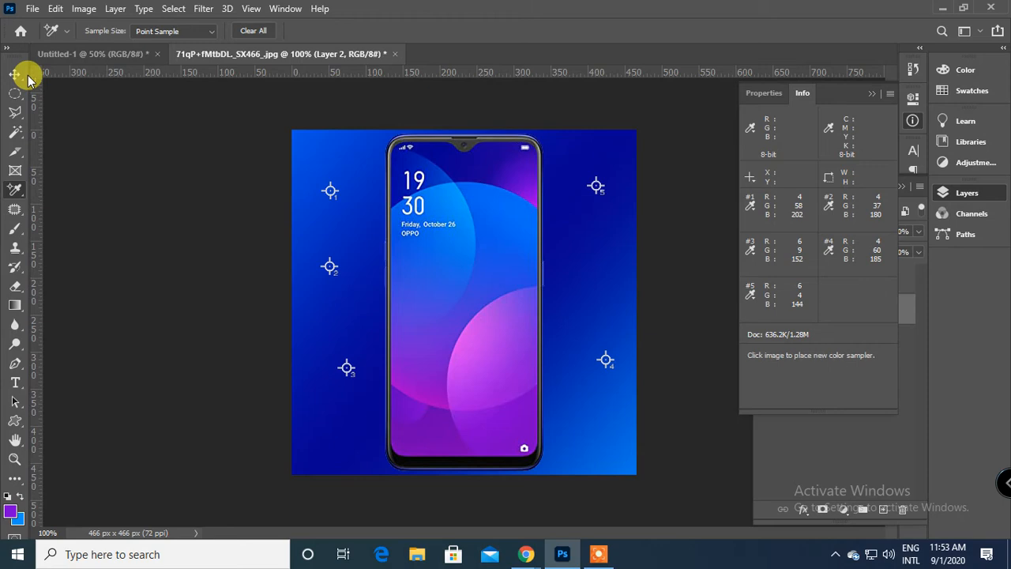
Undo the colour sampler points and the last gradient redraw on Layer 2, and collapse the colour read-out.
key(ctrl+z)
key(ctrl+z)
key(ctrl+z)
key(ctrl+z)
key(ctrl+z)
key(ctrl+z)
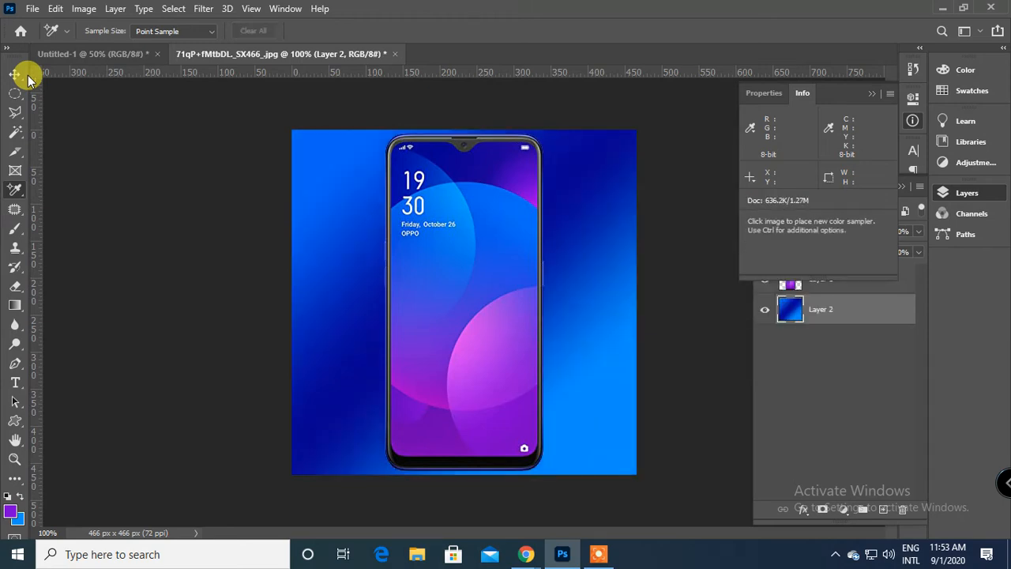
click(763, 94)
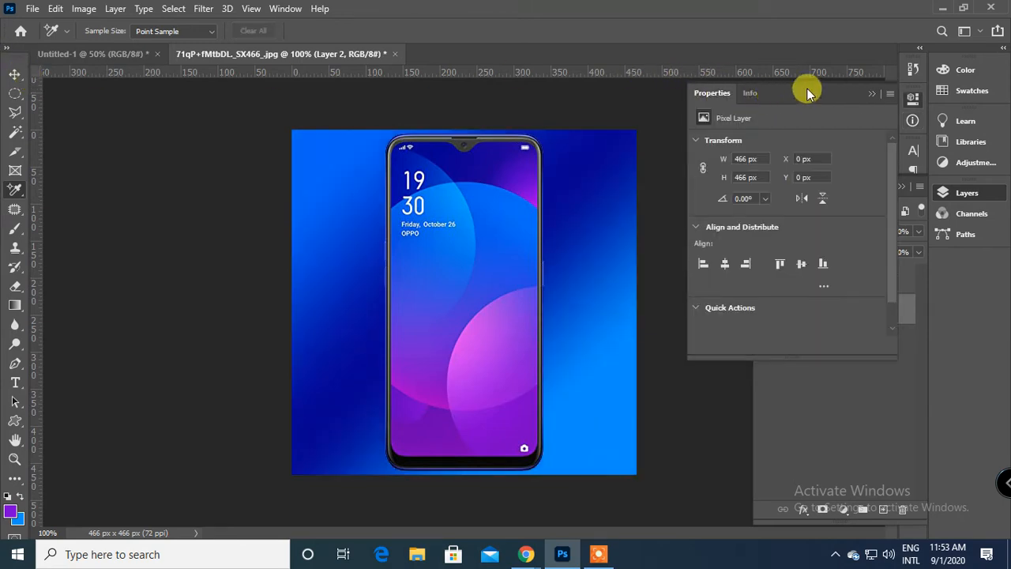
click(861, 92)
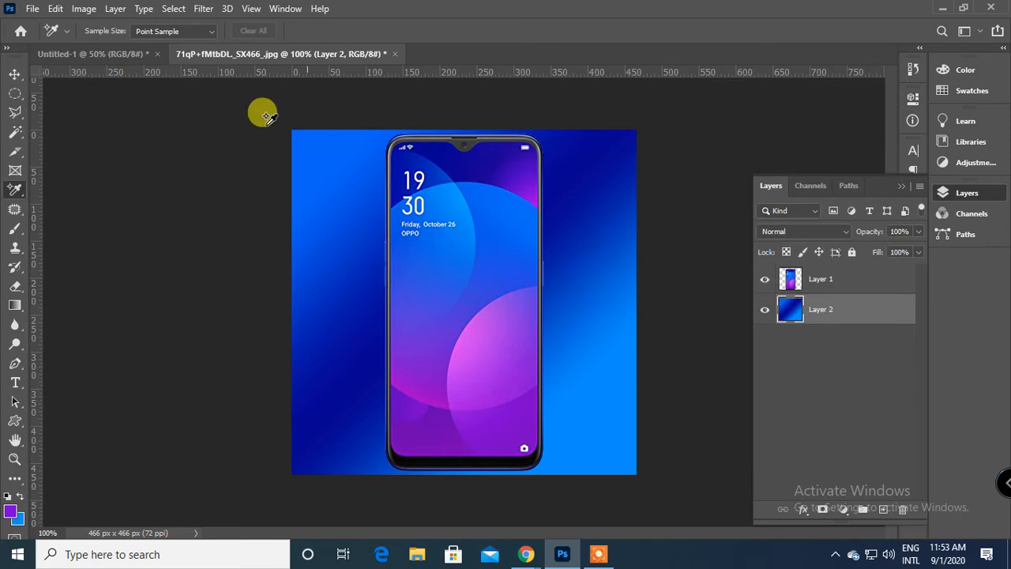
Select the Ruler tool, and scale down the phone on Layer 1 with a clockwise tilt of about 15.6°.
right_click(9, 195)
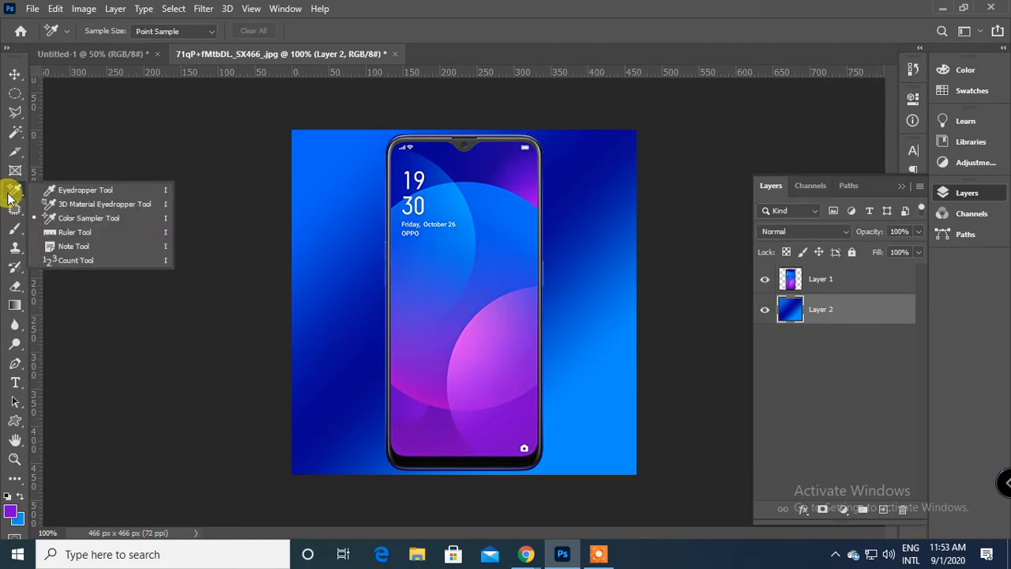
click(75, 232)
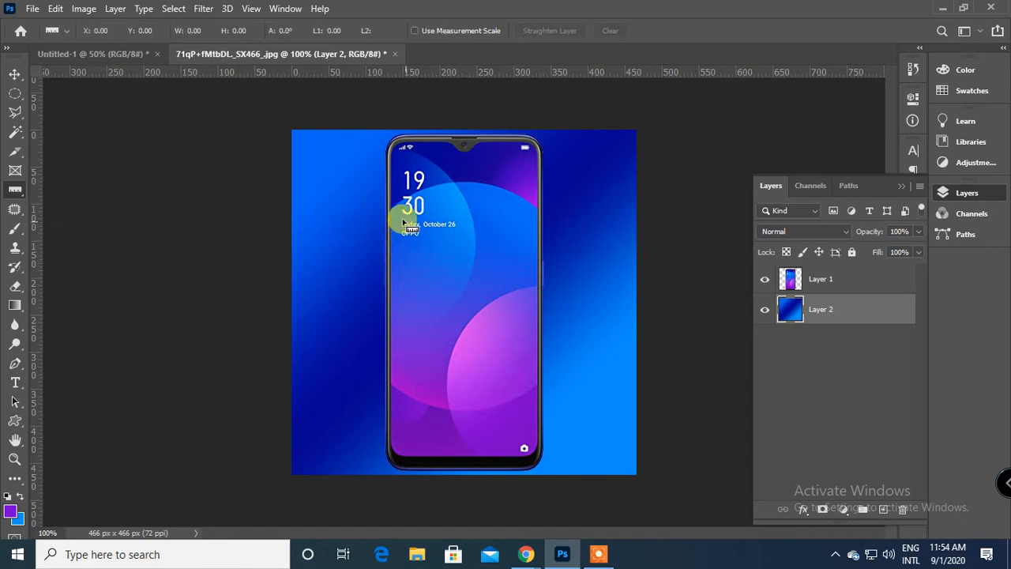
key(ctrl+plus)
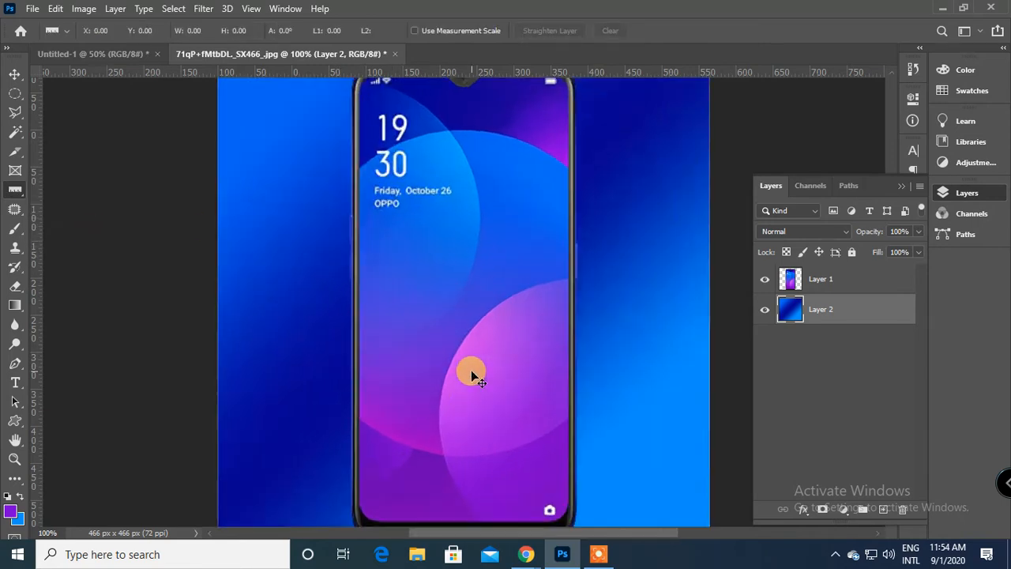
key(ctrl+minus)
key(ctrl+minus)
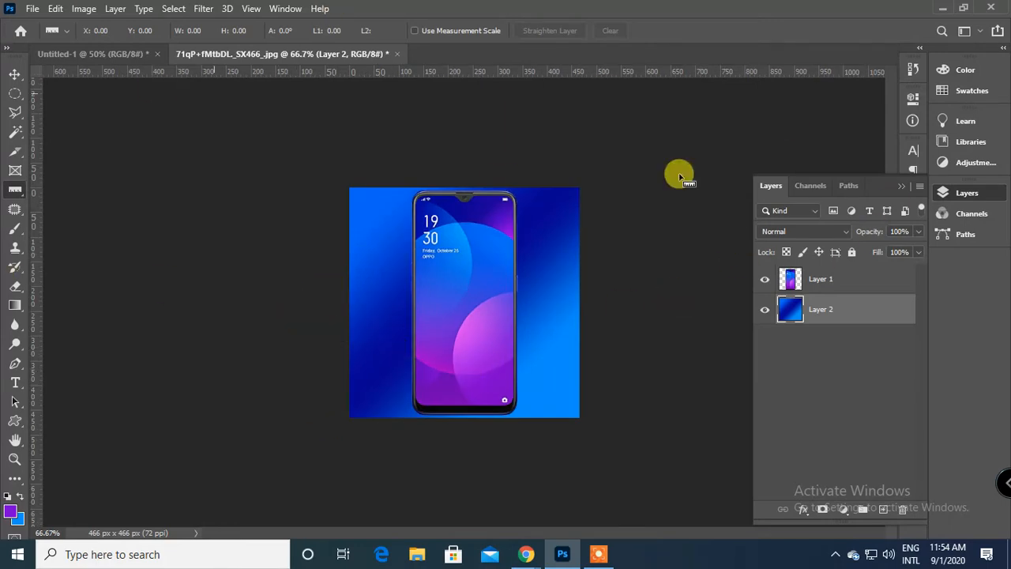
click(817, 284)
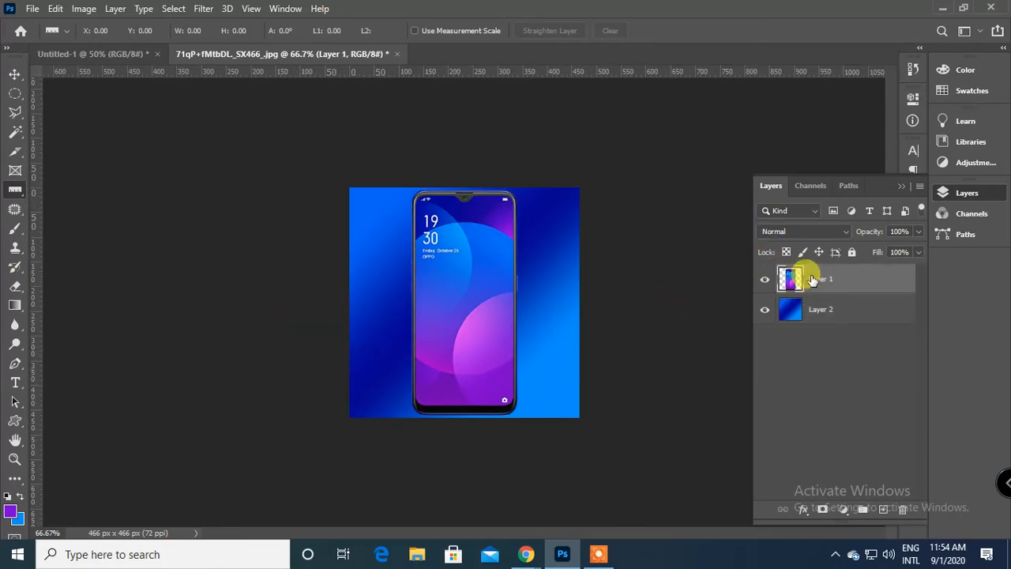
key(ctrl+t)
drag(534, 190, 527, 237)
key(Return)
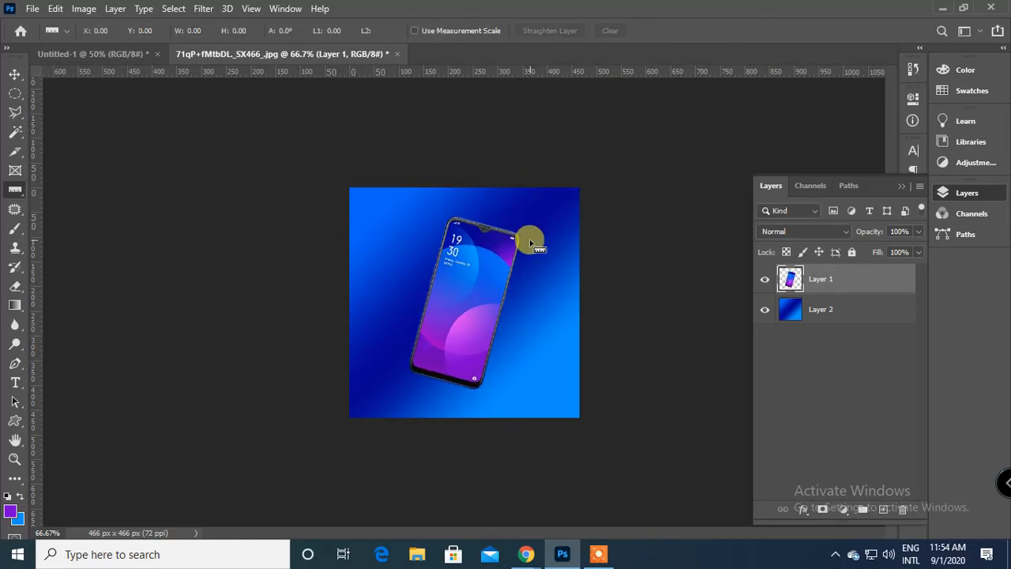
Measure along the tilted phone's bottom edge with the Ruler tool, from its lower-left to its lower-right corner.
key(ctrl+0)
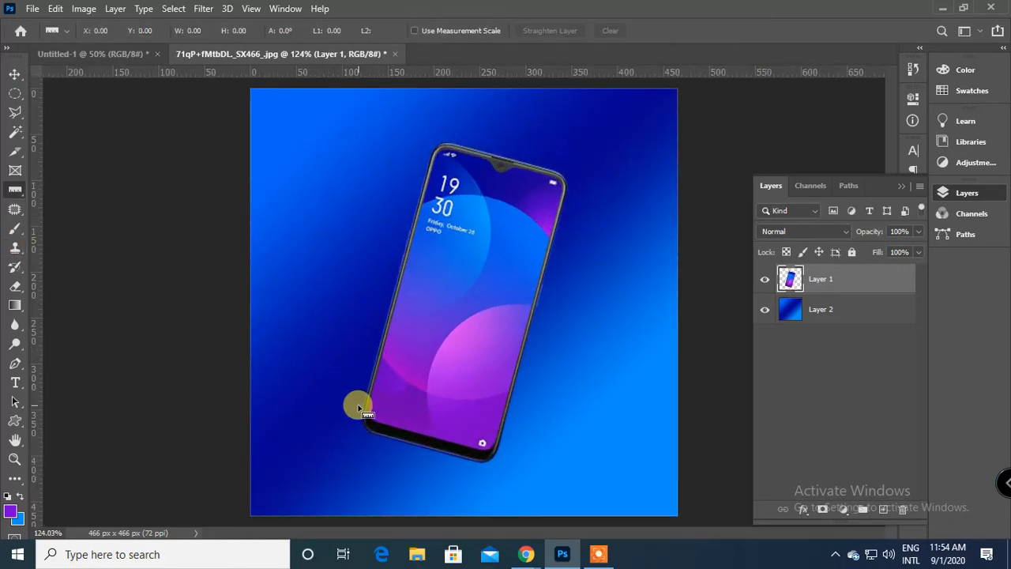
key(ctrl+plus)
key(ctrl+plus)
key(ctrl+plus)
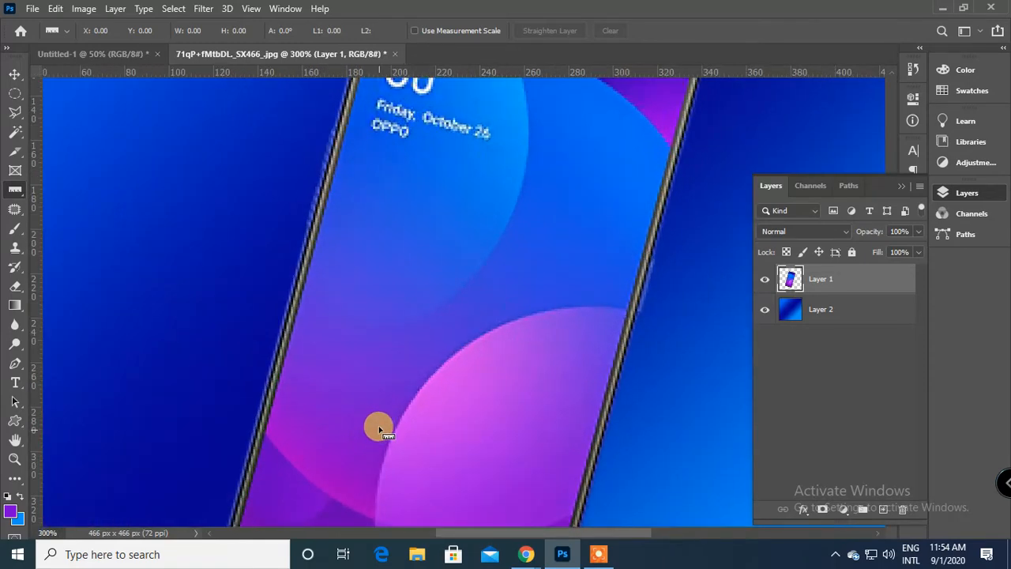
scroll(411, 379, down, 2)
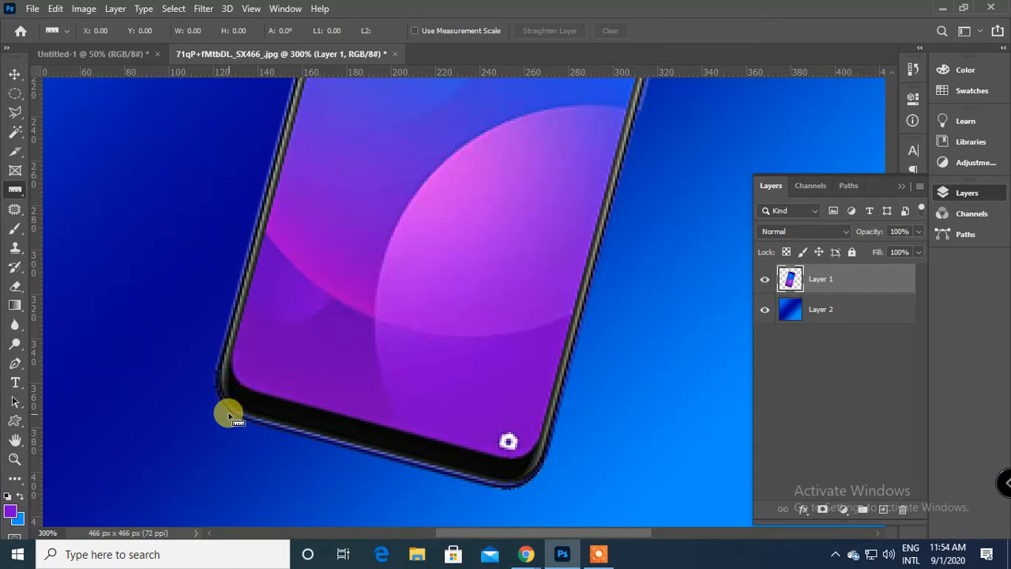
drag(496, 492, 506, 492)
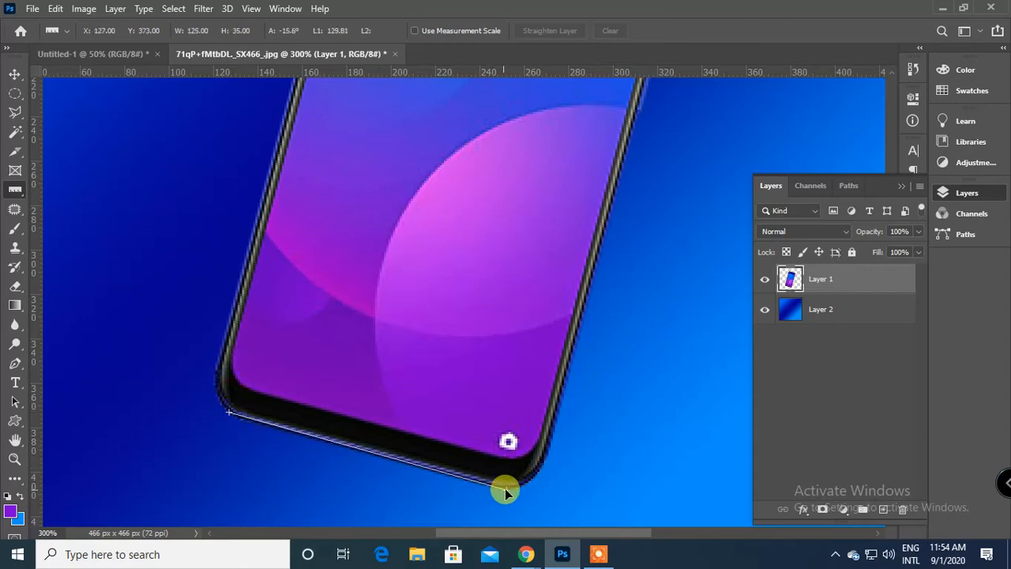
Try an arbitrary canvas rotation of 15.64° counter-clockwise based on the ruler line, and undo it.
click(90, 8)
mouse_move(124, 144)
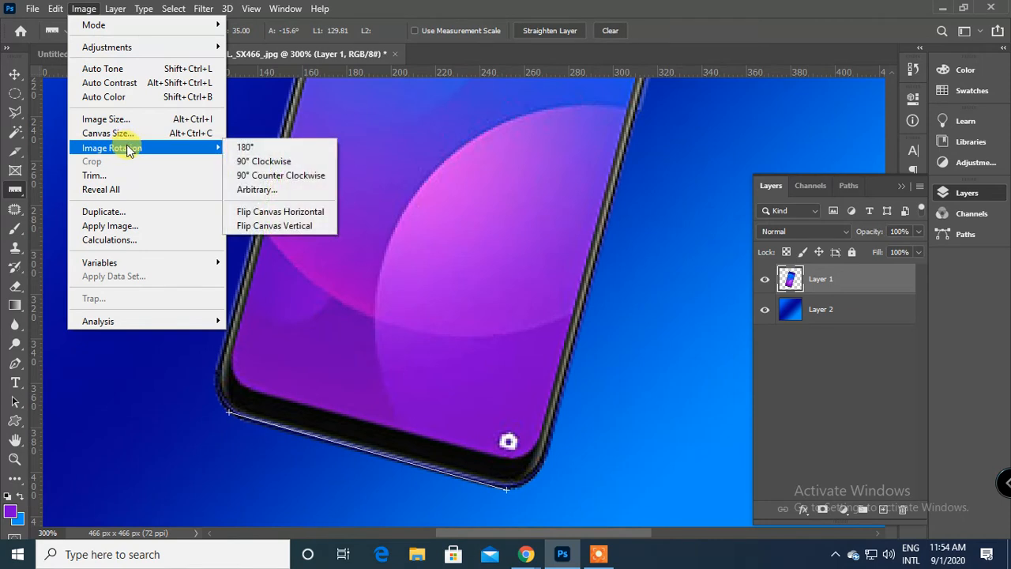
click(268, 189)
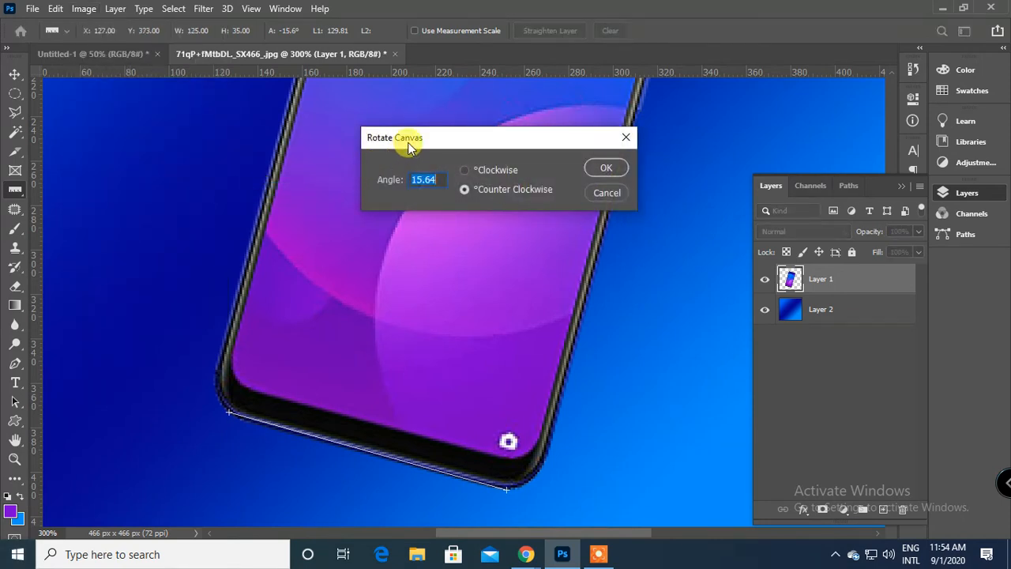
drag(410, 147, 530, 180)
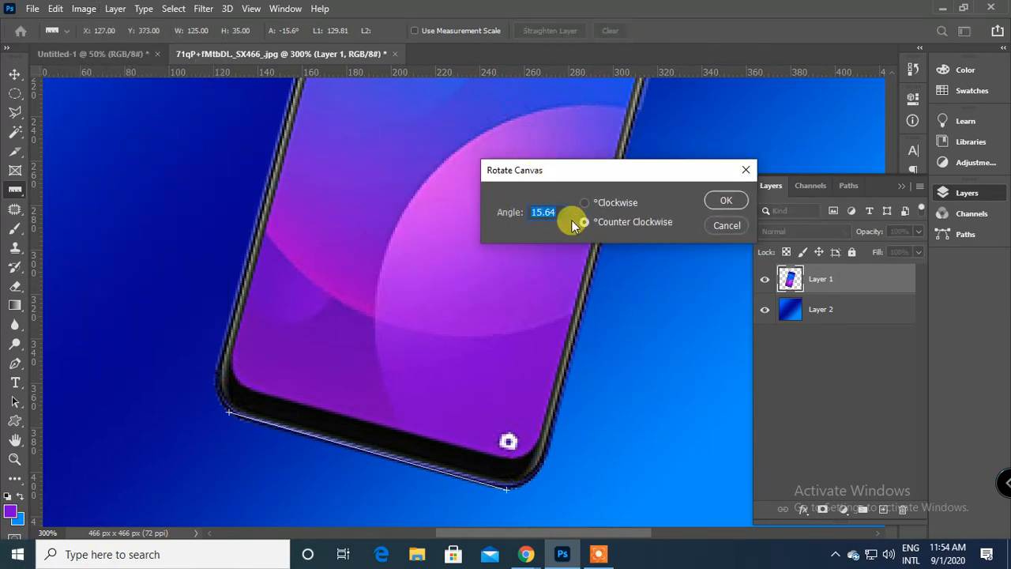
click(725, 200)
key(ctrl+0)
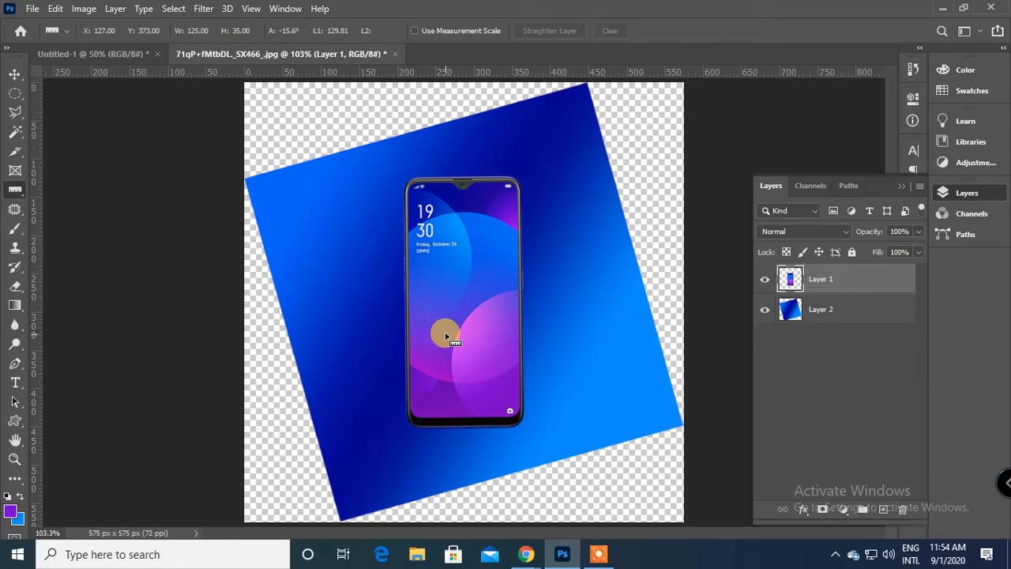
key(ctrl+z)
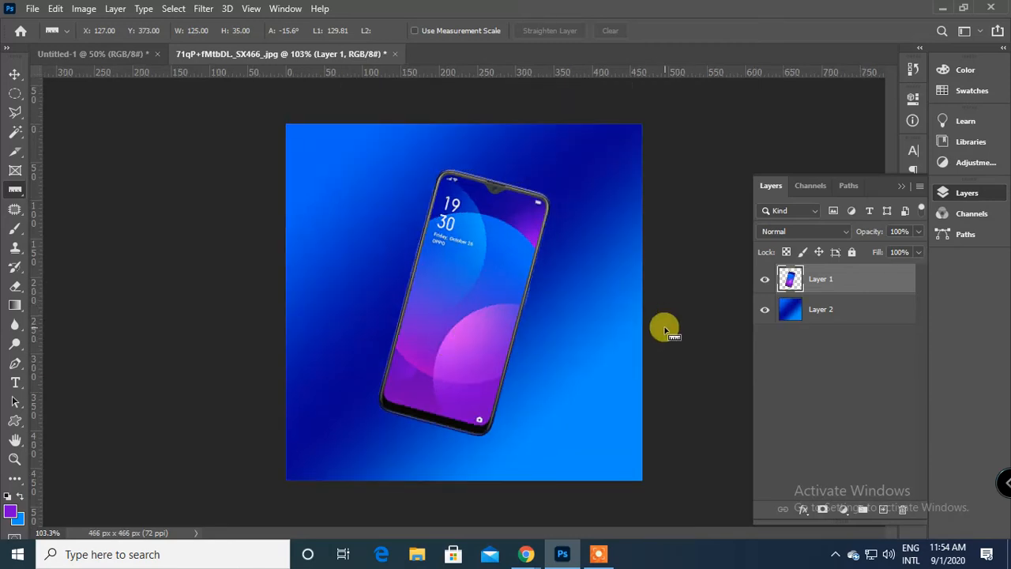
Hide the gradient background on Layer 2.
key(ctrl+plus)
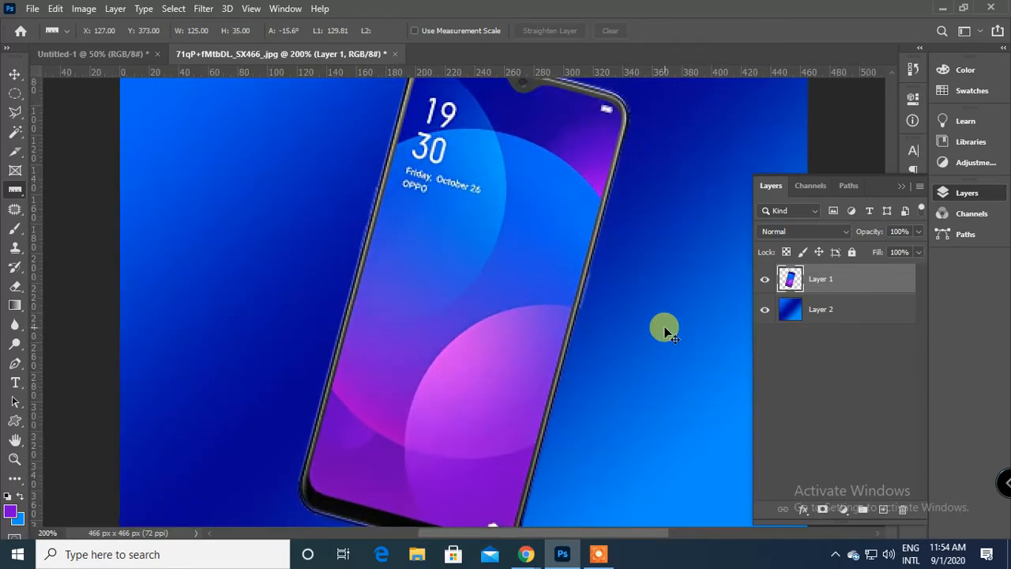
key(ctrl+minus)
click(764, 312)
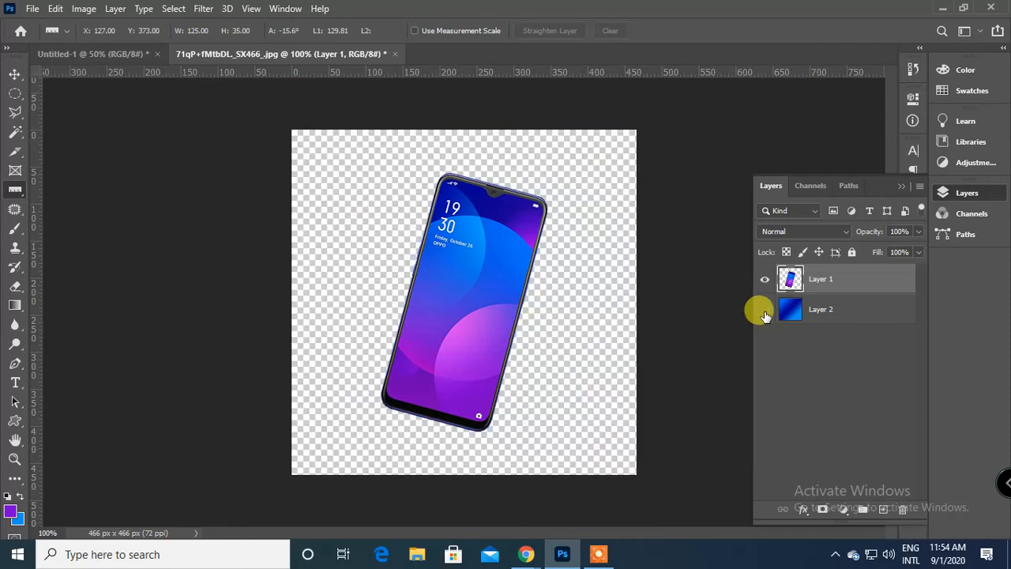
Measure again along the tilted phone's bottom edge with the Ruler tool, from its lower-left to its lower-right corner.
key(ctrl+plus)
scroll(612, 308, down, 5)
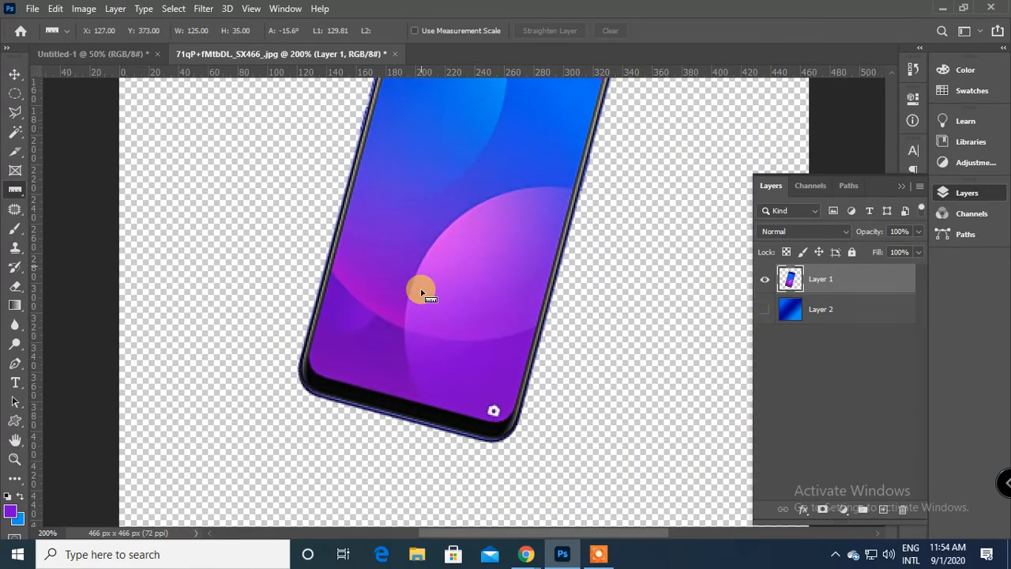
drag(307, 345, 395, 386)
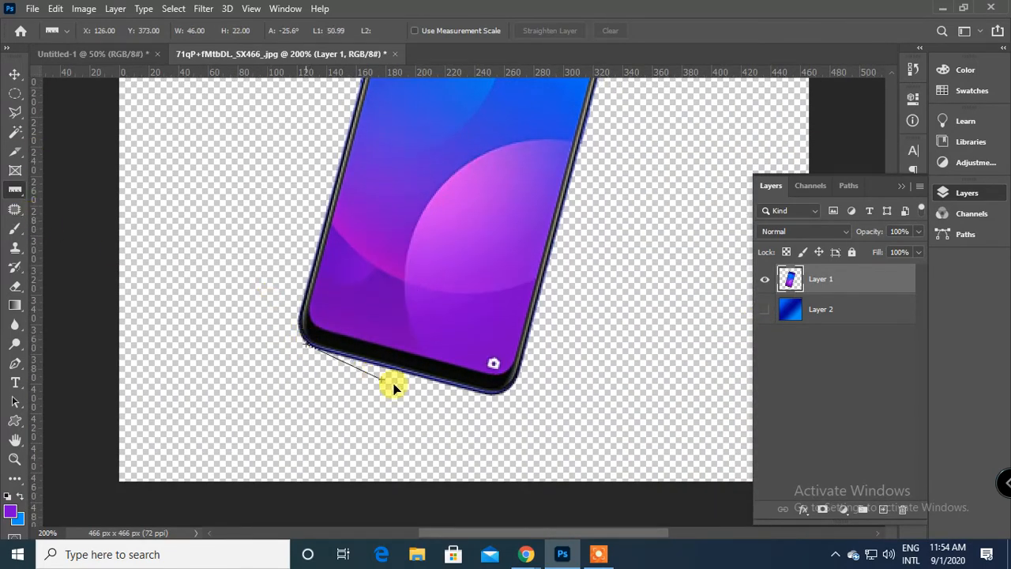
drag(488, 394, 489, 393)
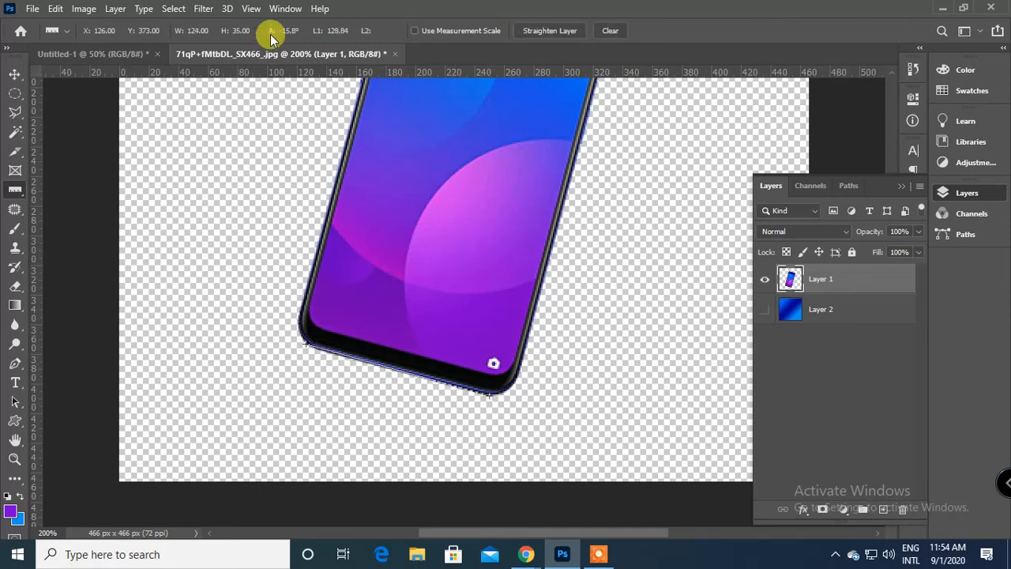
Try an arbitrary canvas rotation of 15.76° counter-clockwise based on the new ruler line.
click(88, 8)
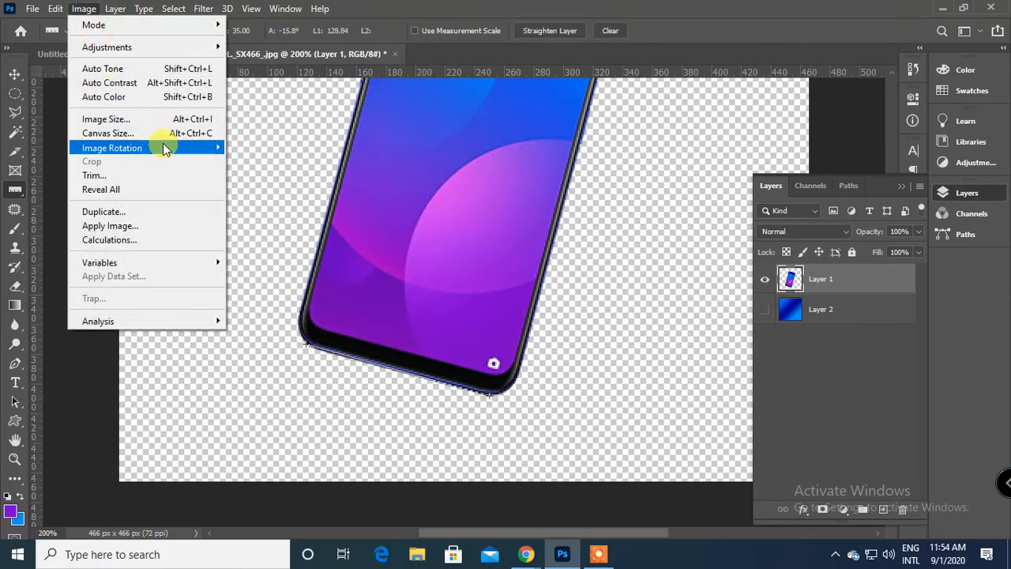
mouse_move(171, 147)
click(289, 196)
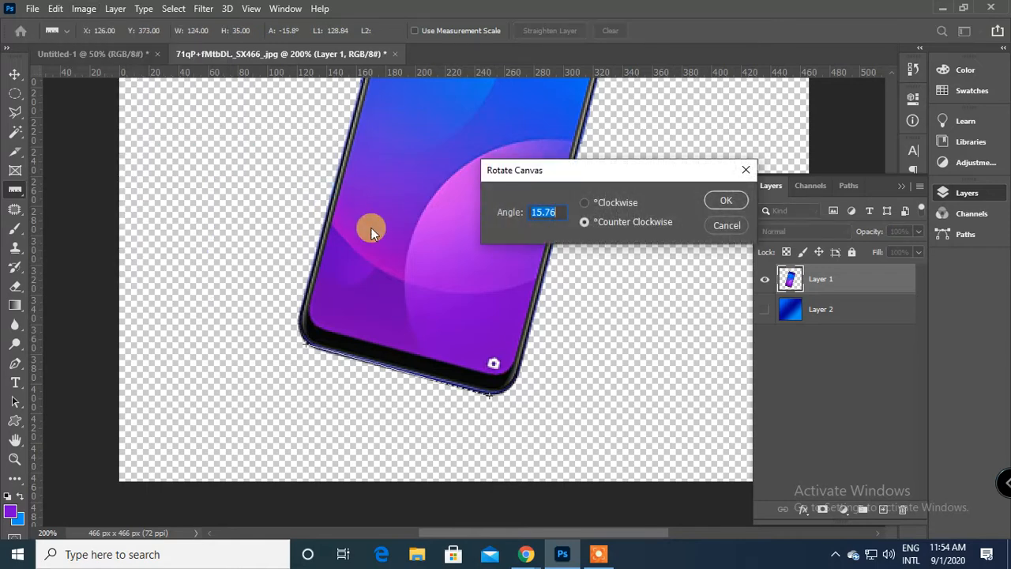
drag(533, 178, 706, 245)
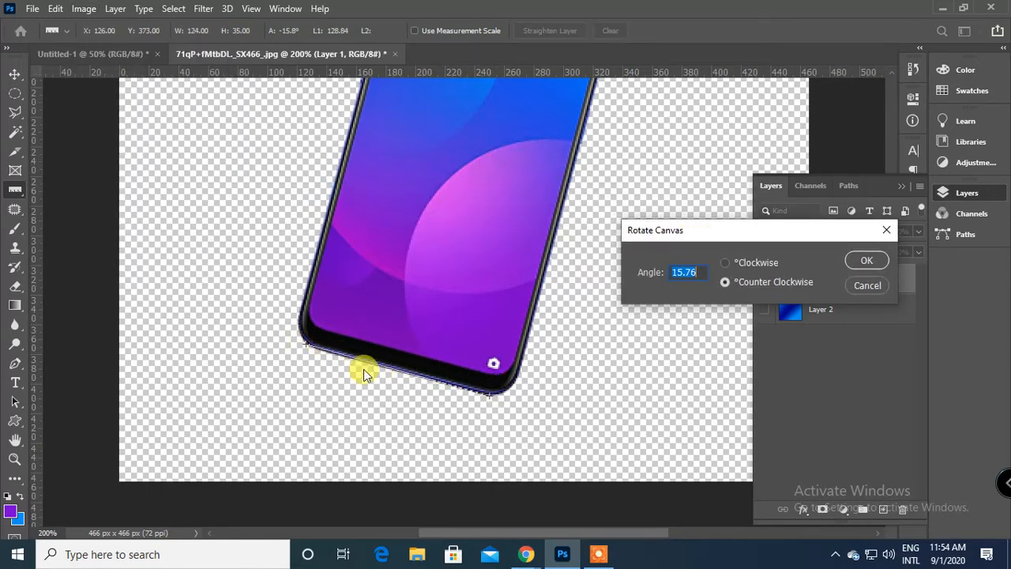
click(867, 260)
key(ctrl+0)
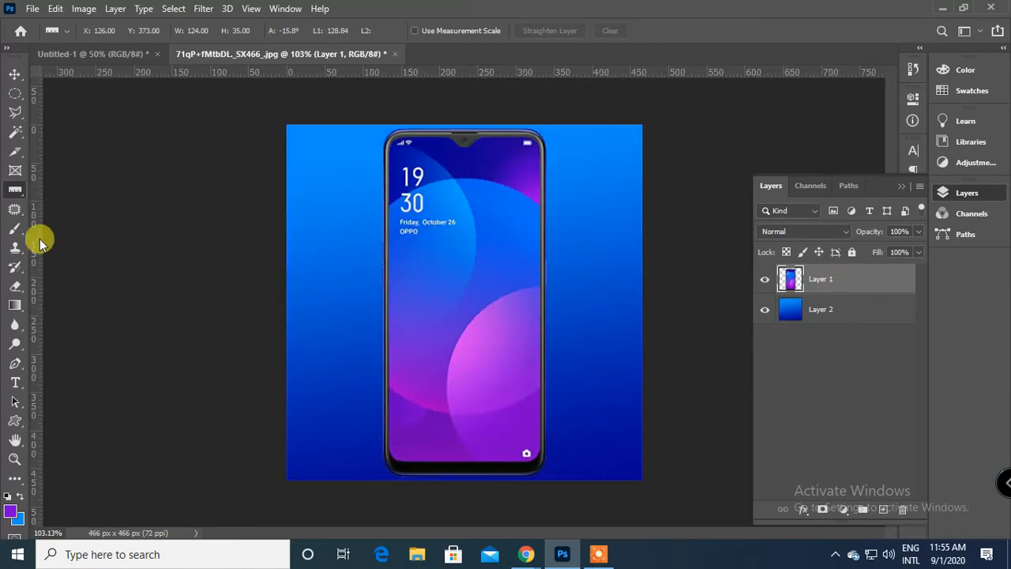
Place an empty note with the Note tool on the gradient background near the phone's upper-right corner.
right_click(16, 192)
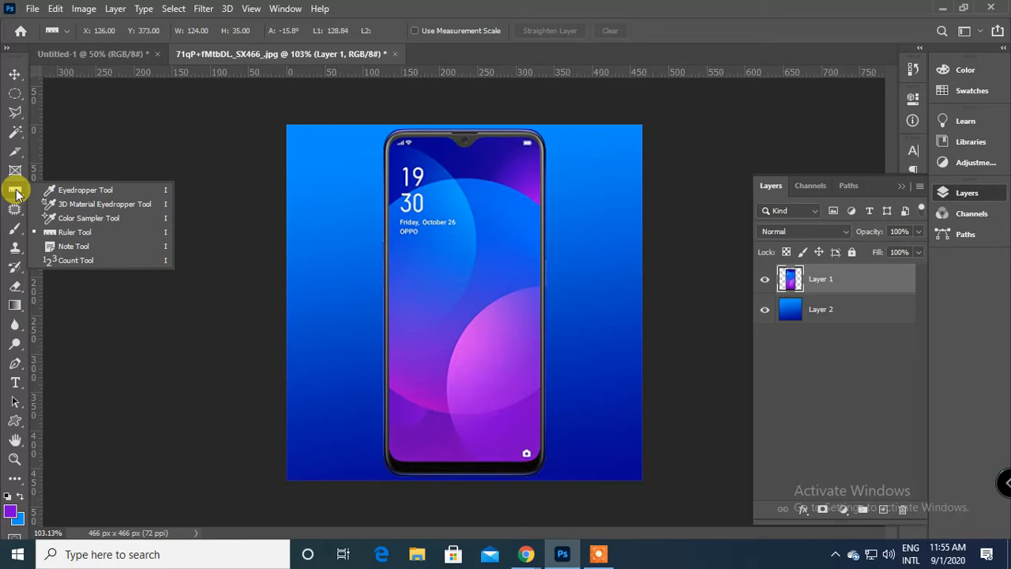
click(75, 248)
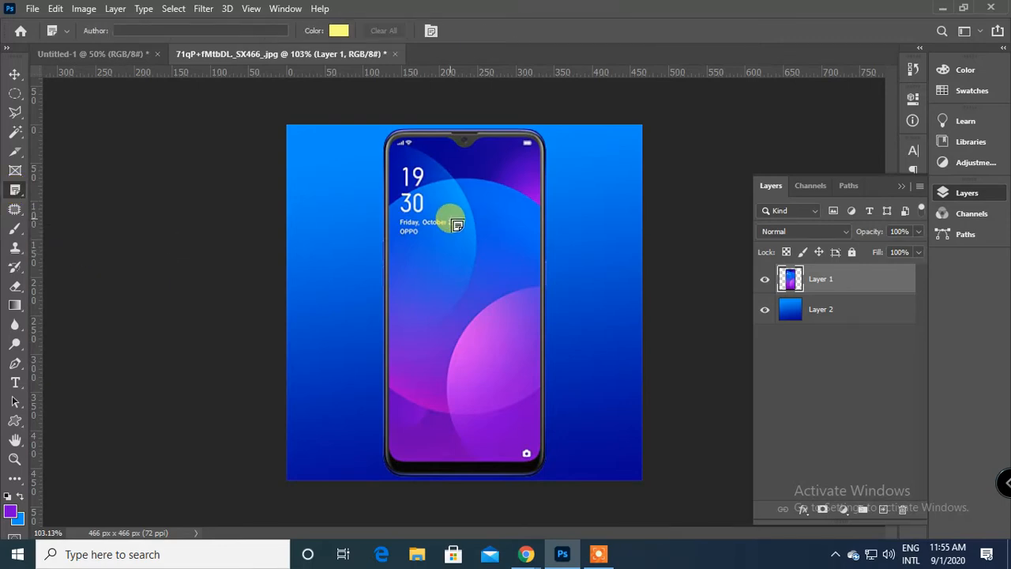
click(572, 152)
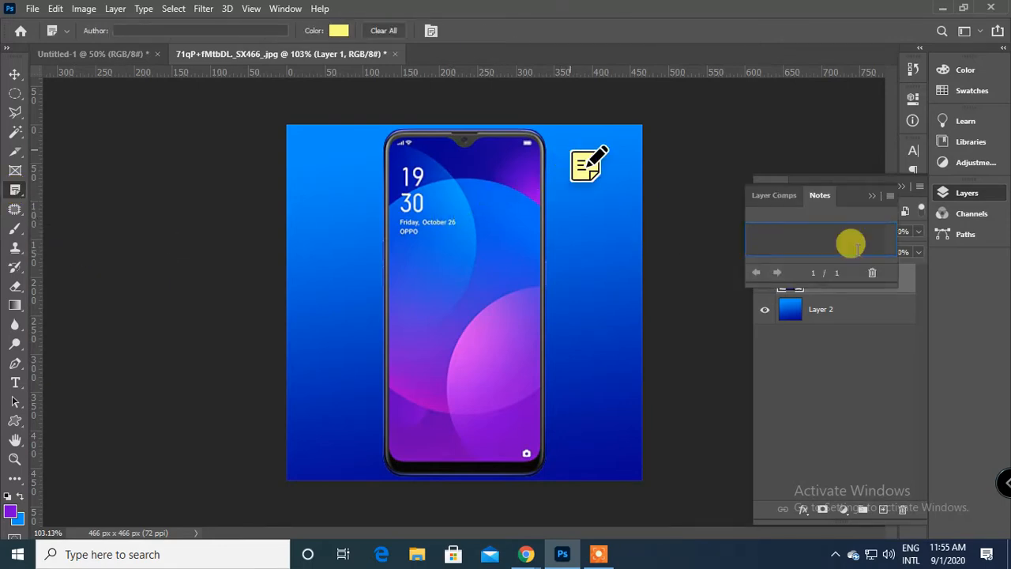
click(872, 195)
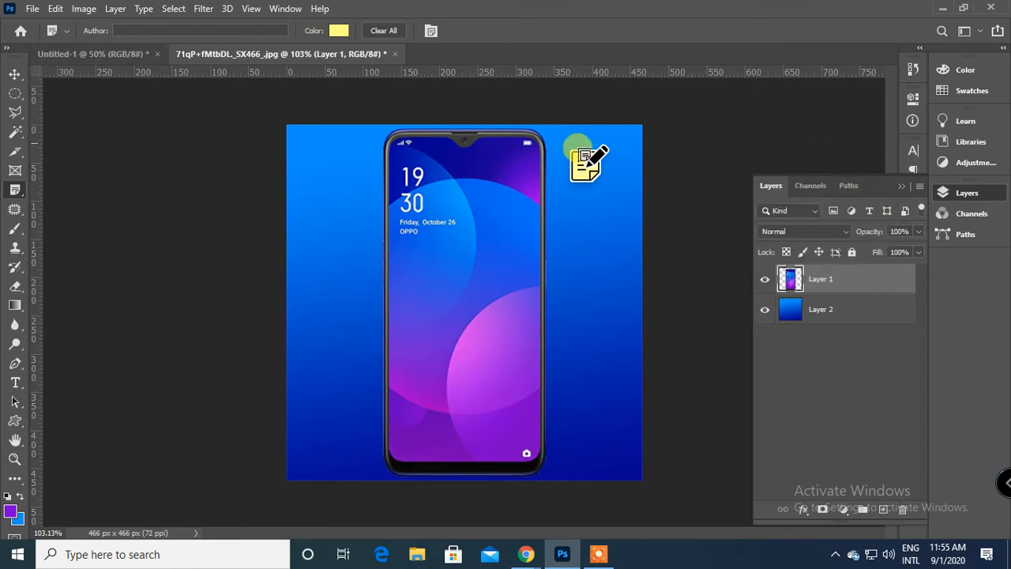
Select the Move tool, and undo the note and the last gradient change on Layer 2.
right_click(12, 195)
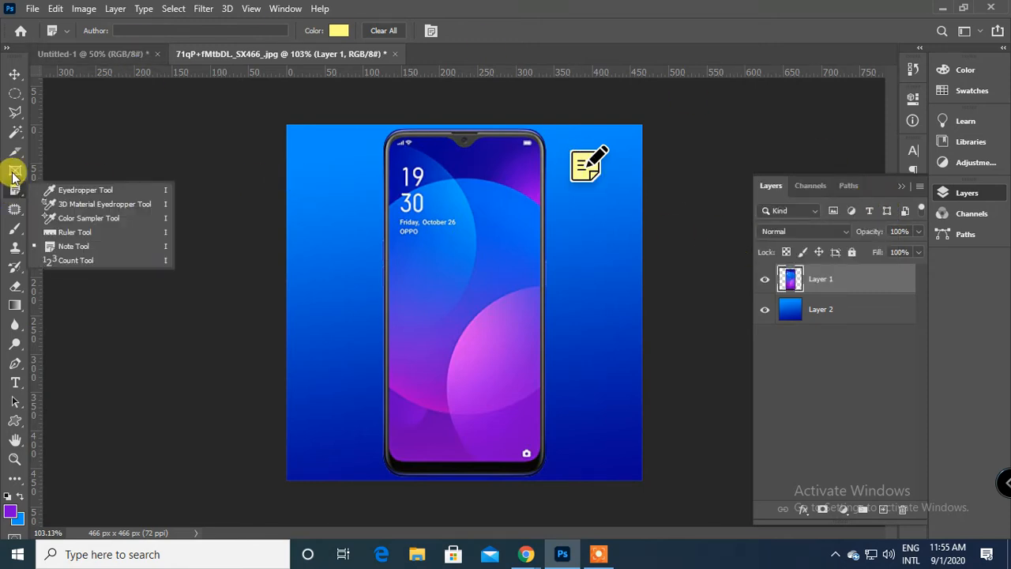
click(14, 73)
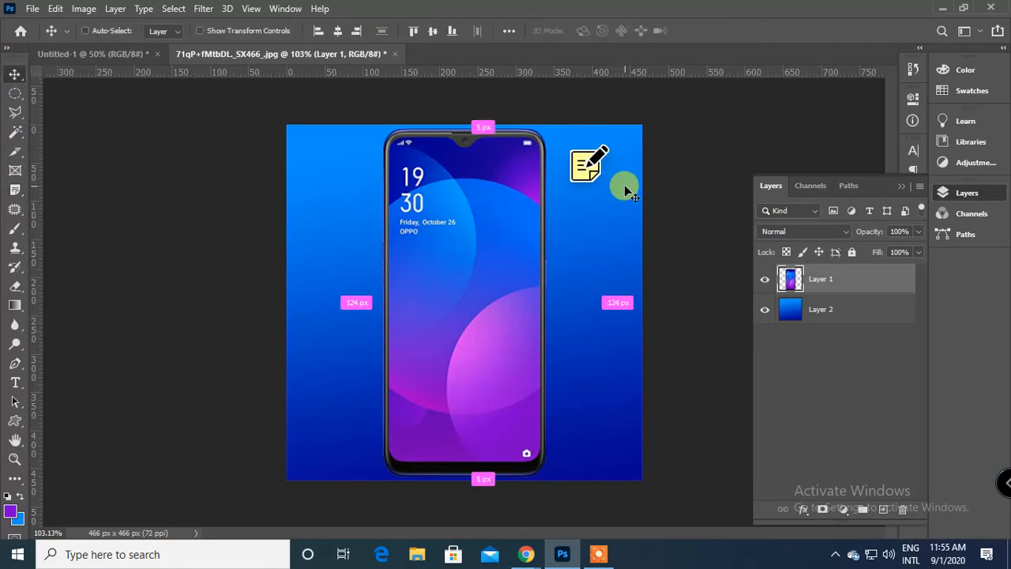
key(ctrl+z)
key(ctrl+z)
key(ctrl+z)
key(ctrl+z)
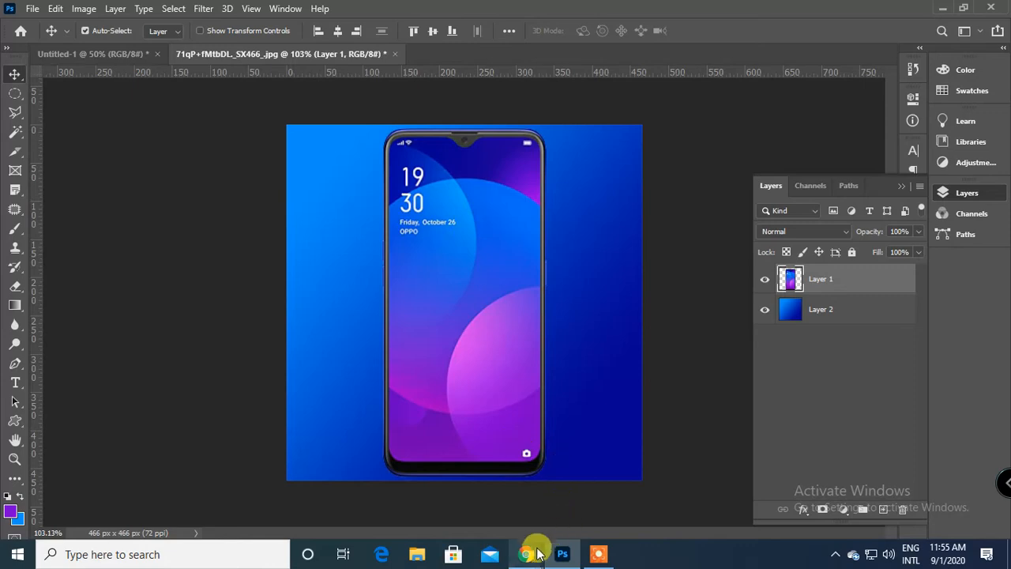
Switch to the Google Meet window in Chrome and close the BTEB Admission System page.
mouse_move(535, 548)
click(413, 490)
scroll(805, 334, up, 3)
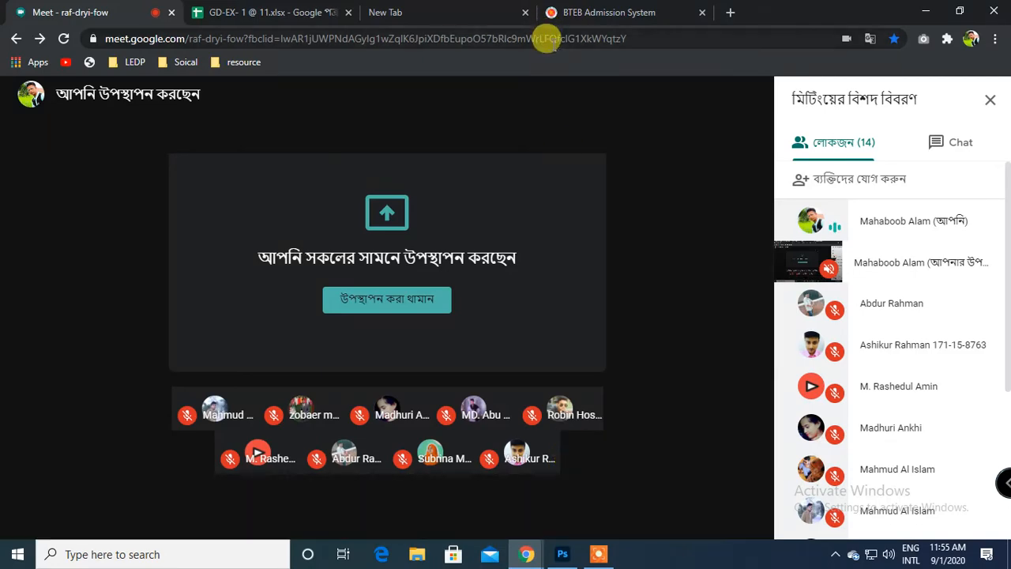
click(589, 10)
click(702, 12)
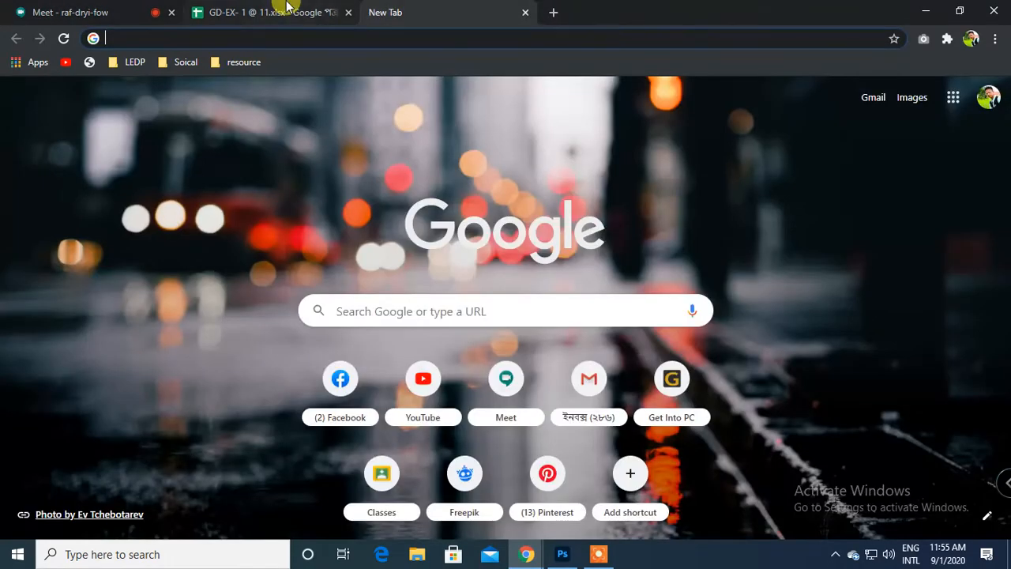
Look over the GD-EX- 1 @ 11.xlsx attendance sheet, and return through the meeting to Photoshop.
click(289, 12)
scroll(314, 385, down, 5)
scroll(313, 384, up, 5)
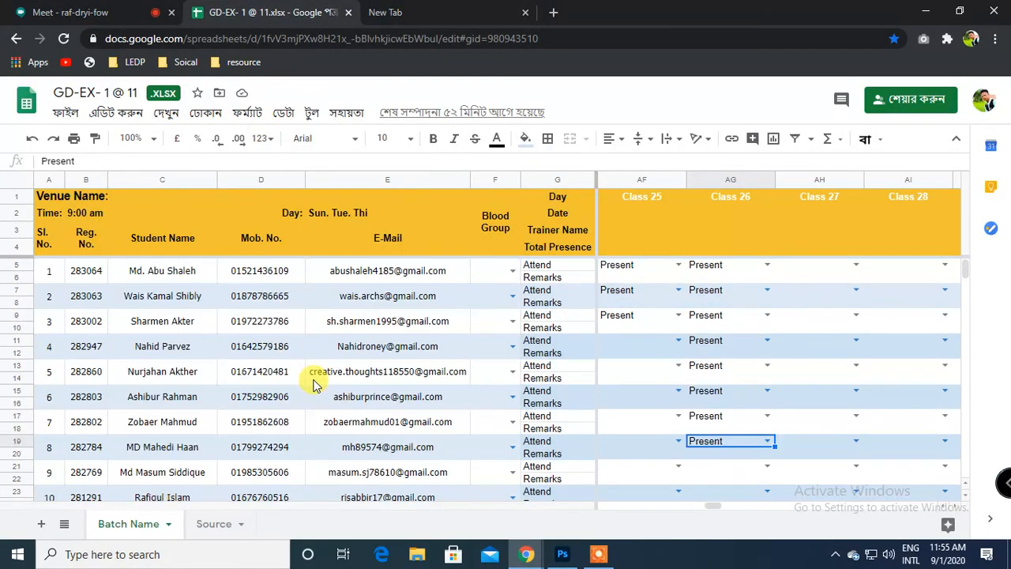
click(85, 9)
click(581, 555)
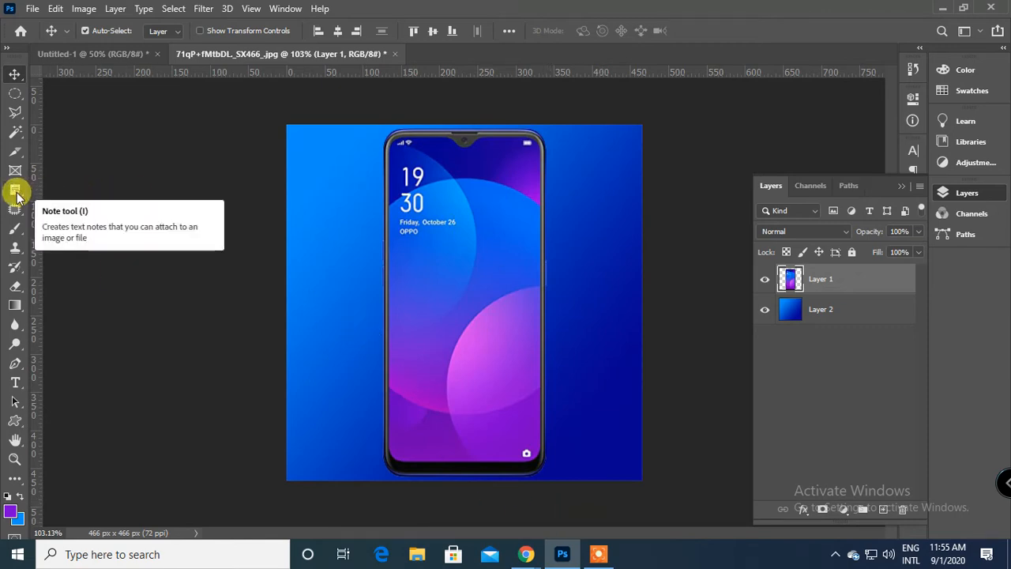
Switch to the Meet call in Chrome, mute the microphone and stop presenting.
mouse_move(526, 551)
click(430, 428)
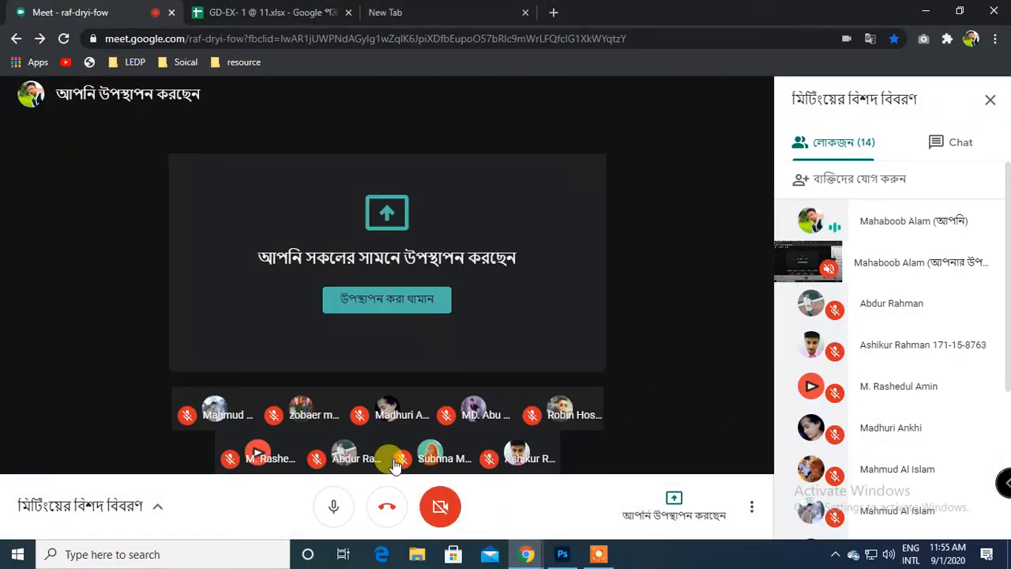
click(334, 506)
click(673, 509)
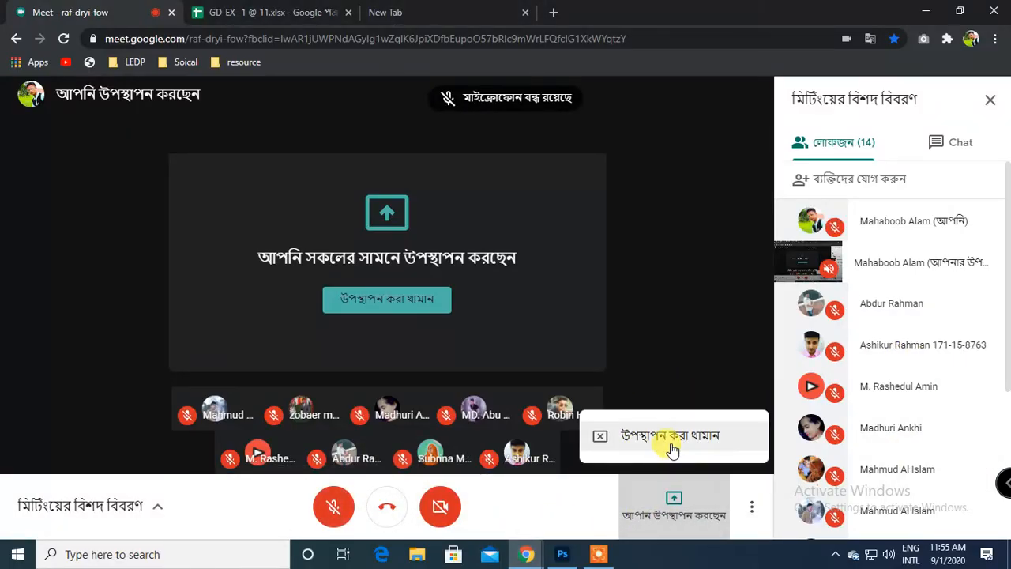
click(672, 446)
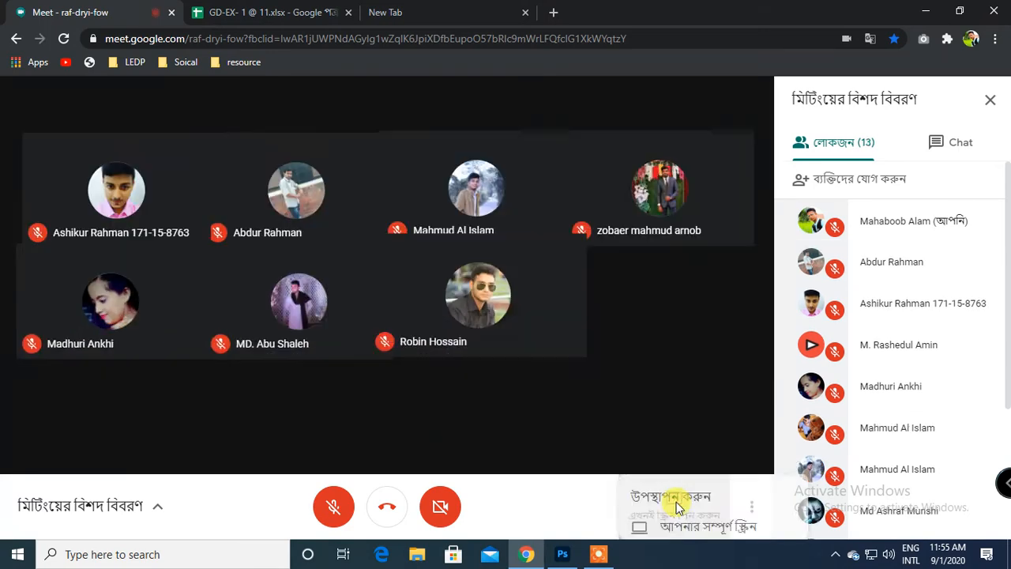
Present the Photoshop window 71qP+fMtbDL._SX466_.jpg in the Meet call, and hide the sharing notice.
click(672, 406)
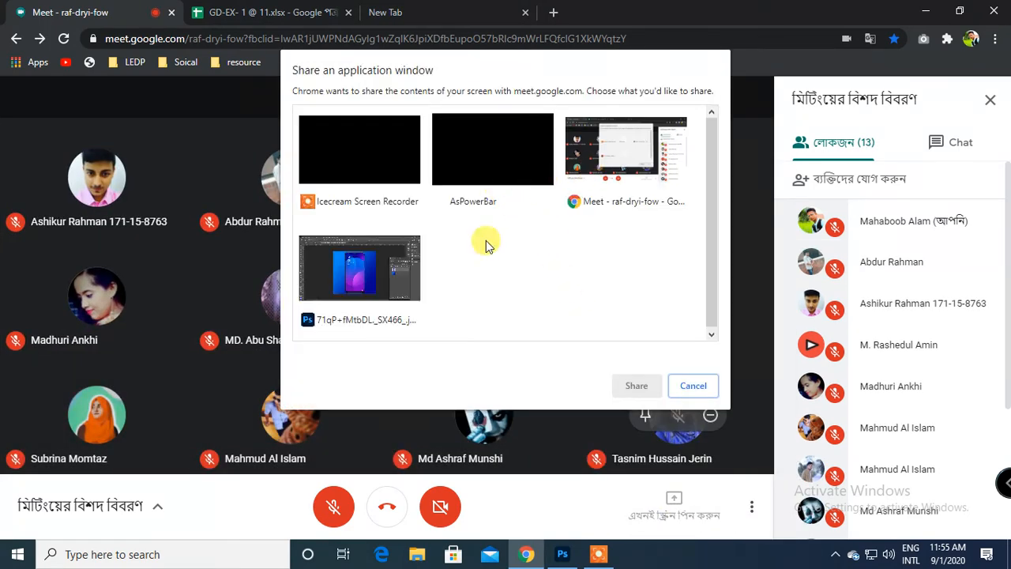
click(342, 293)
click(637, 385)
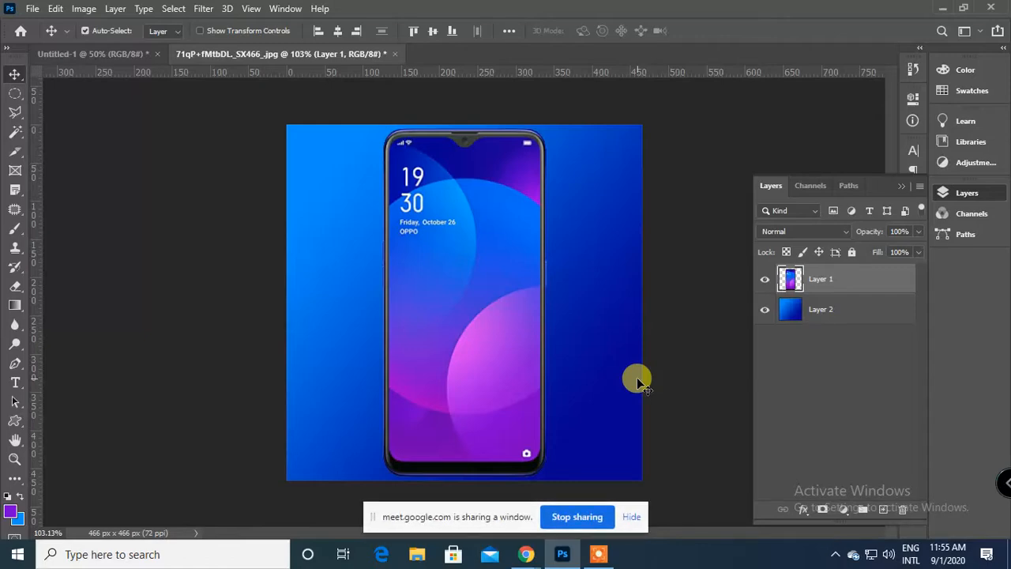
click(634, 519)
Check the restarted presentation by switching between the Meet call in Chrome and Photoshop.
mouse_move(523, 548)
click(436, 501)
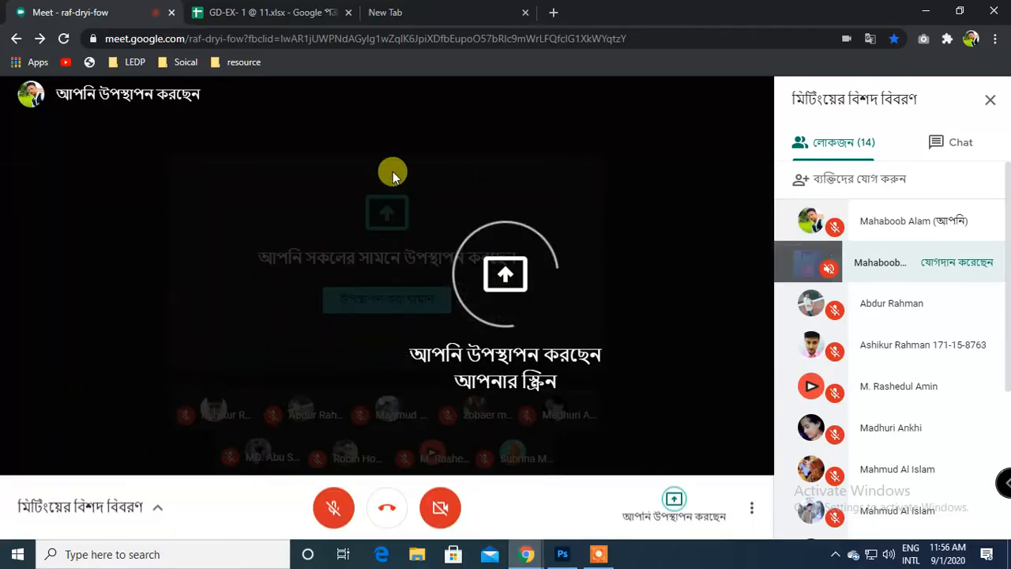
click(562, 554)
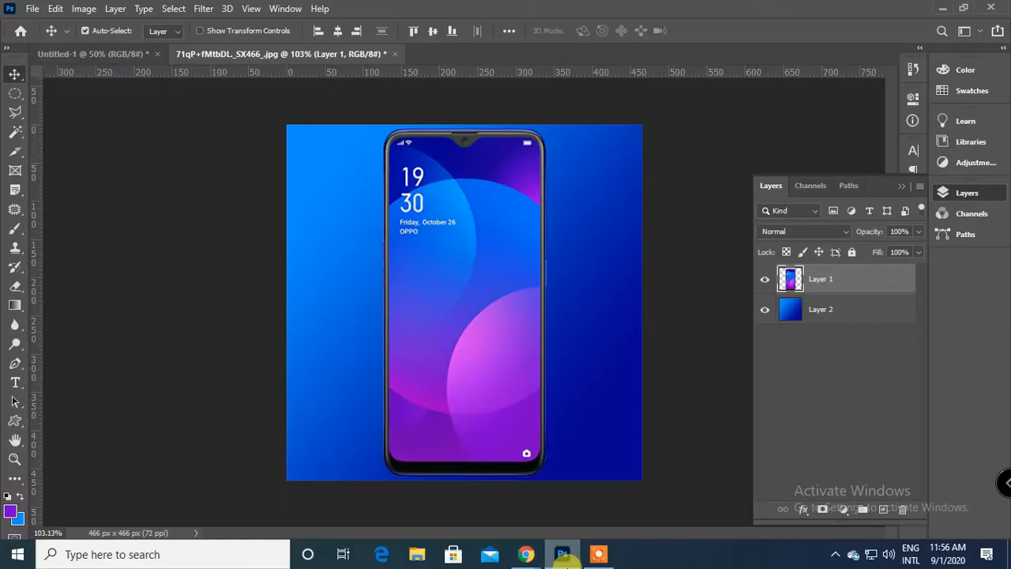
mouse_move(525, 553)
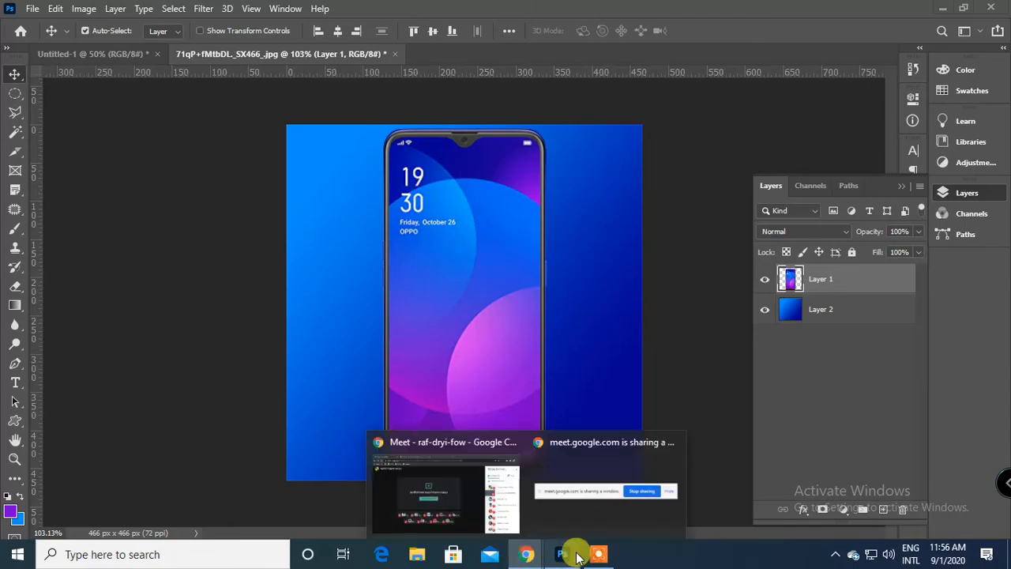
click(474, 496)
click(596, 556)
click(522, 531)
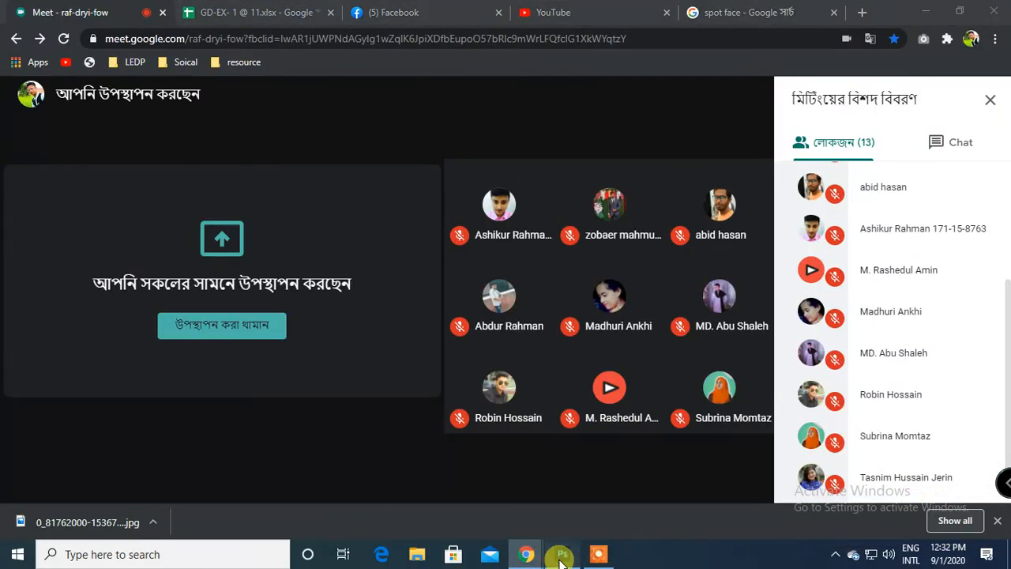
click(560, 556)
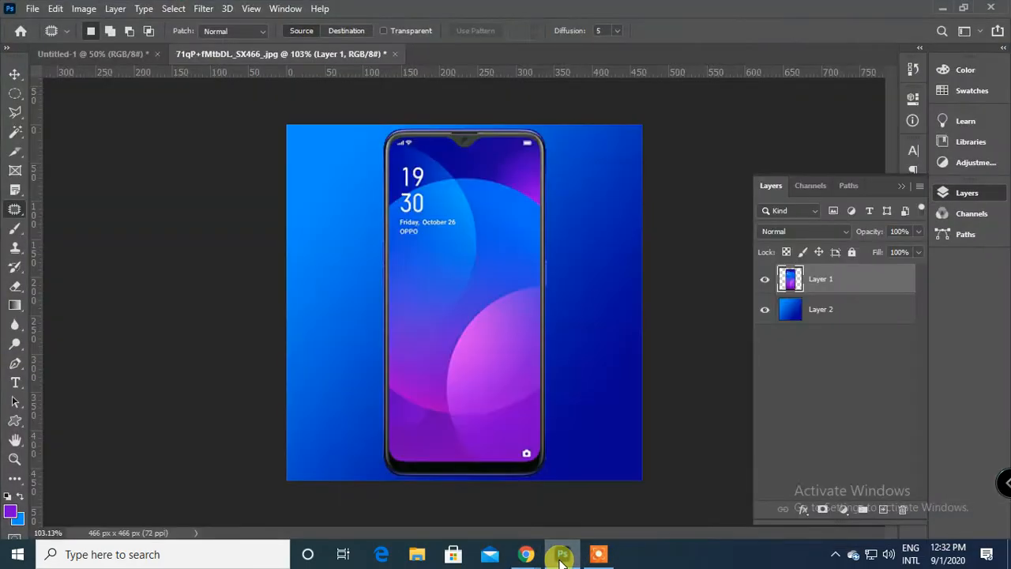
click(32, 9)
click(44, 38)
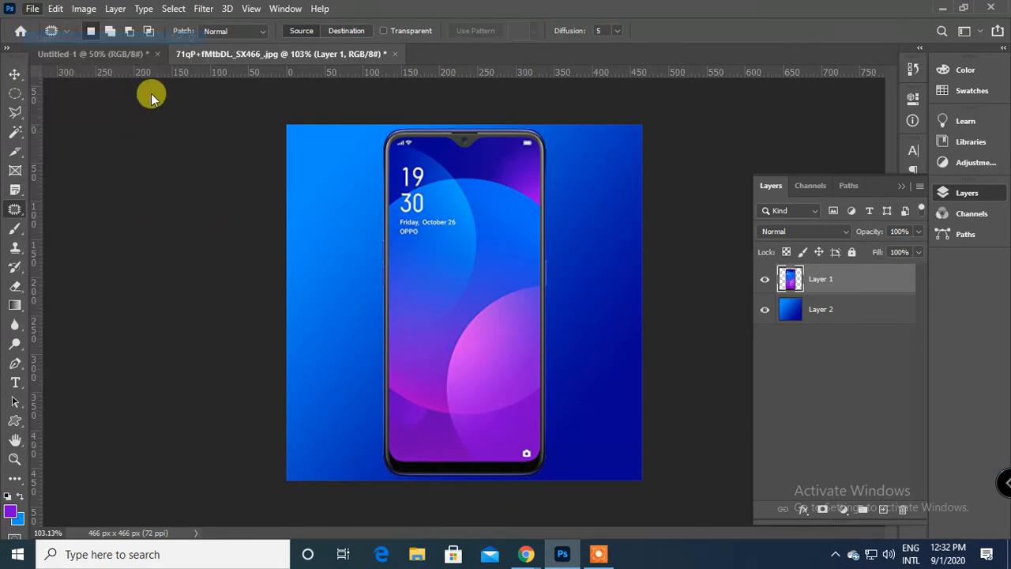
click(330, 130)
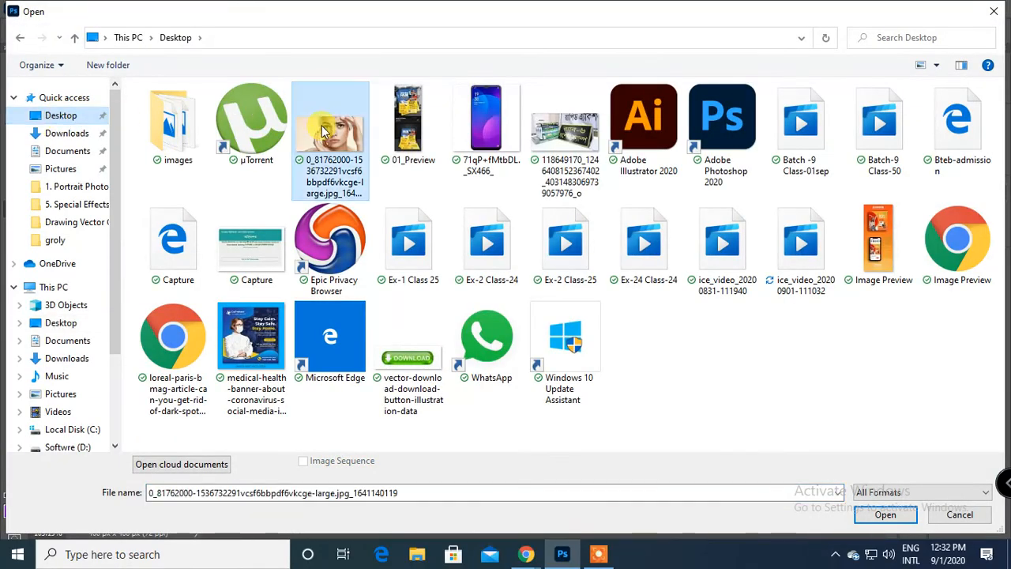
click(883, 514)
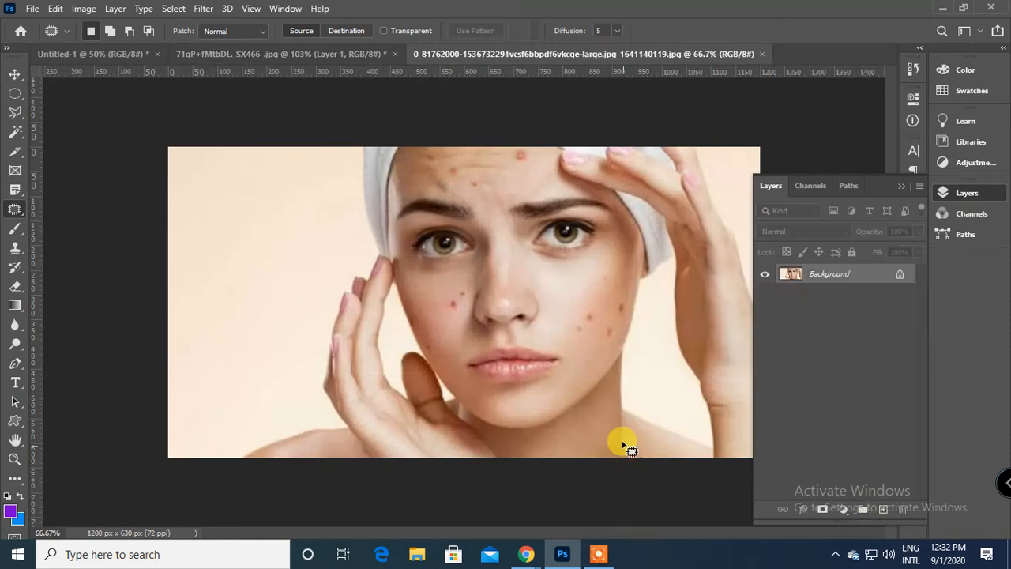
Switch to the 71qP+fMtbDL._SX466_.jpg phone image and place numbered count markers across the phone and background with the Count tool.
click(259, 57)
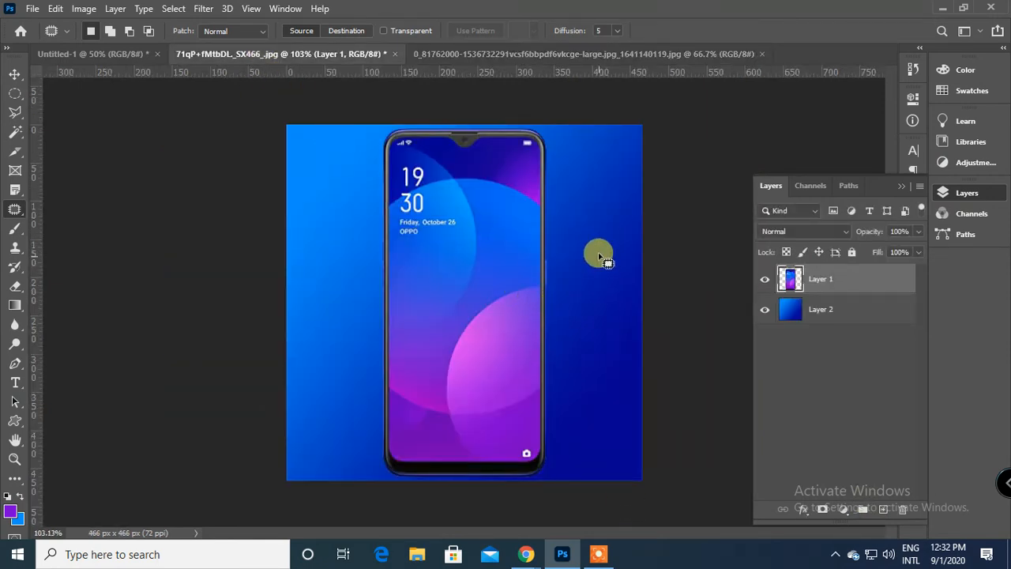
right_click(15, 209)
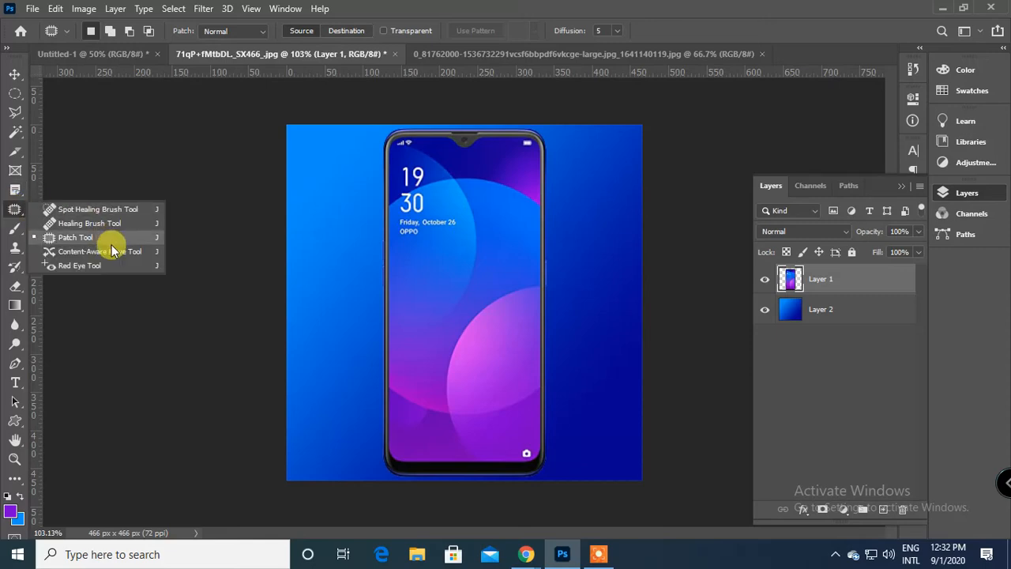
click(15, 189)
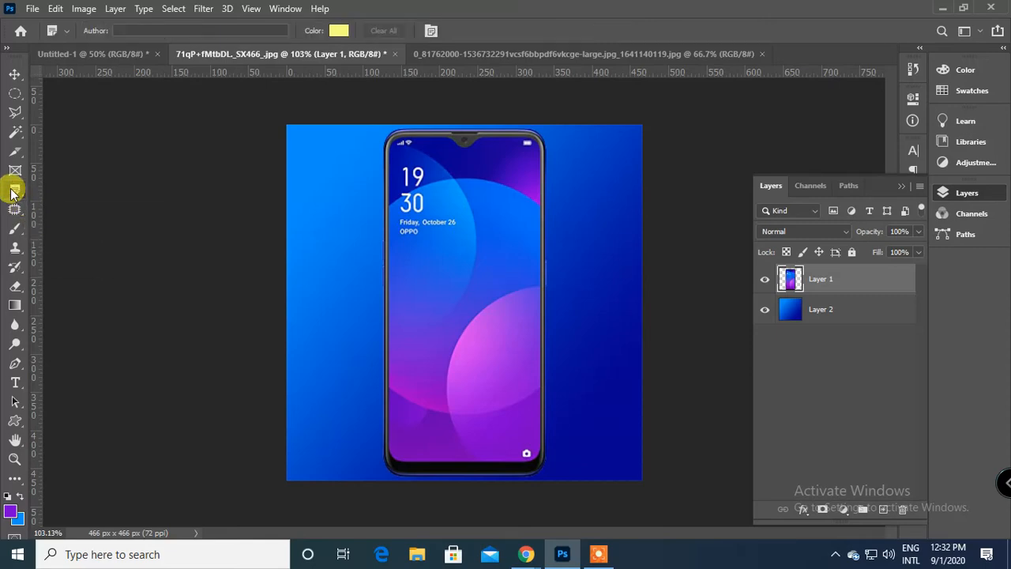
right_click(15, 189)
click(75, 261)
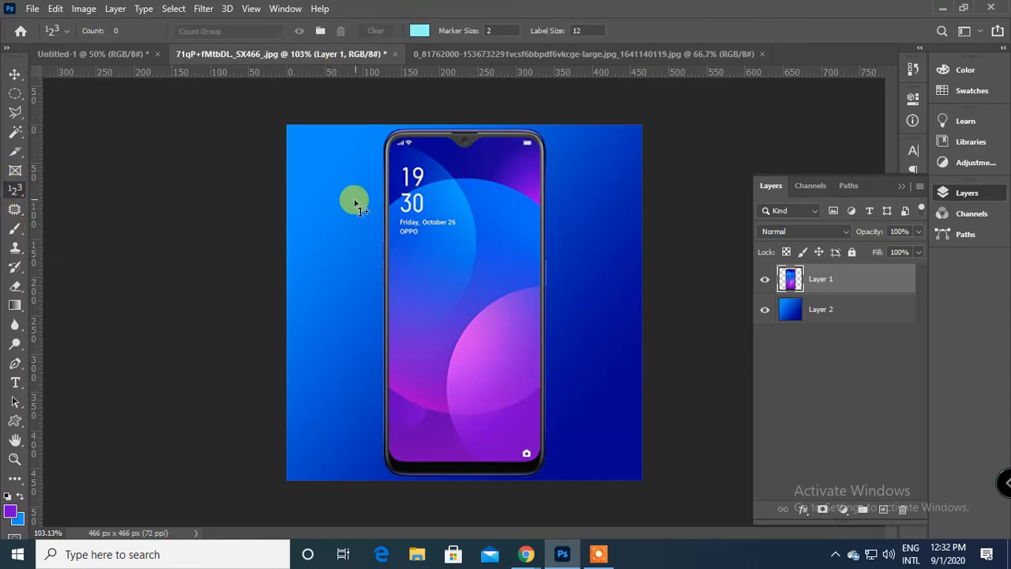
click(322, 158)
click(334, 220)
click(348, 305)
click(511, 318)
click(606, 230)
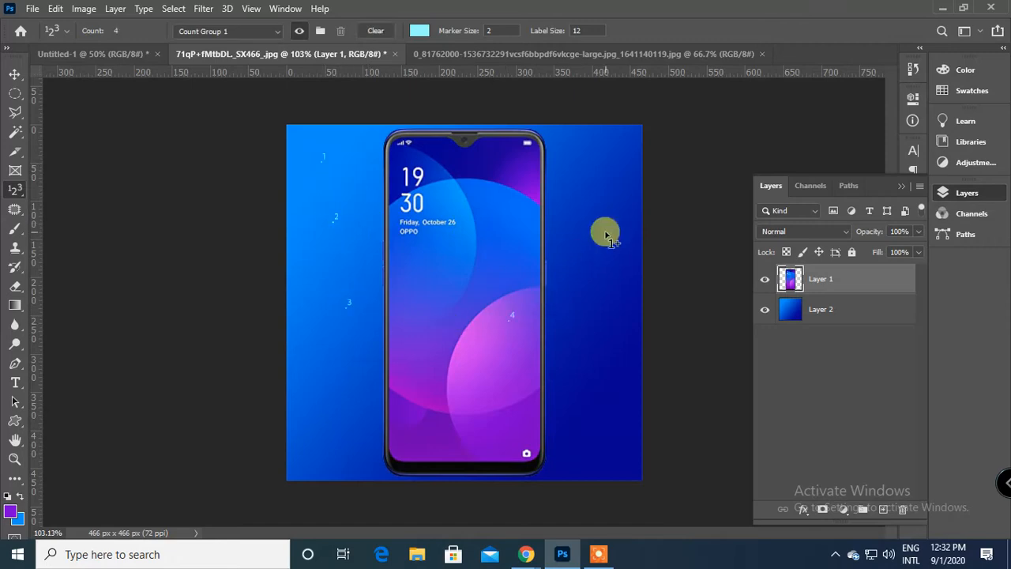
click(631, 361)
click(579, 425)
click(454, 426)
click(356, 417)
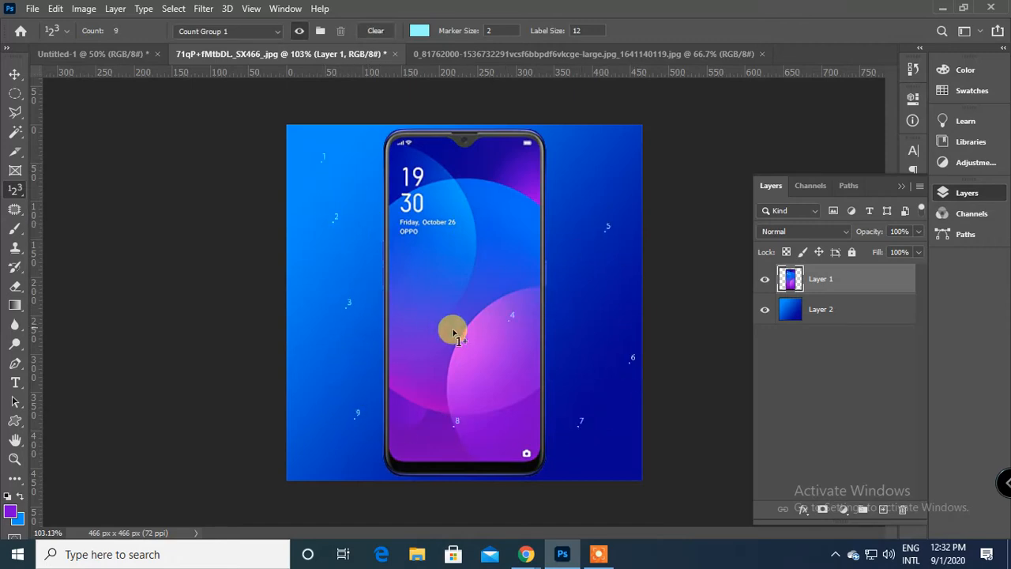
Rename the count group to "new" and add more count markers to the blue background beside the phone.
click(207, 34)
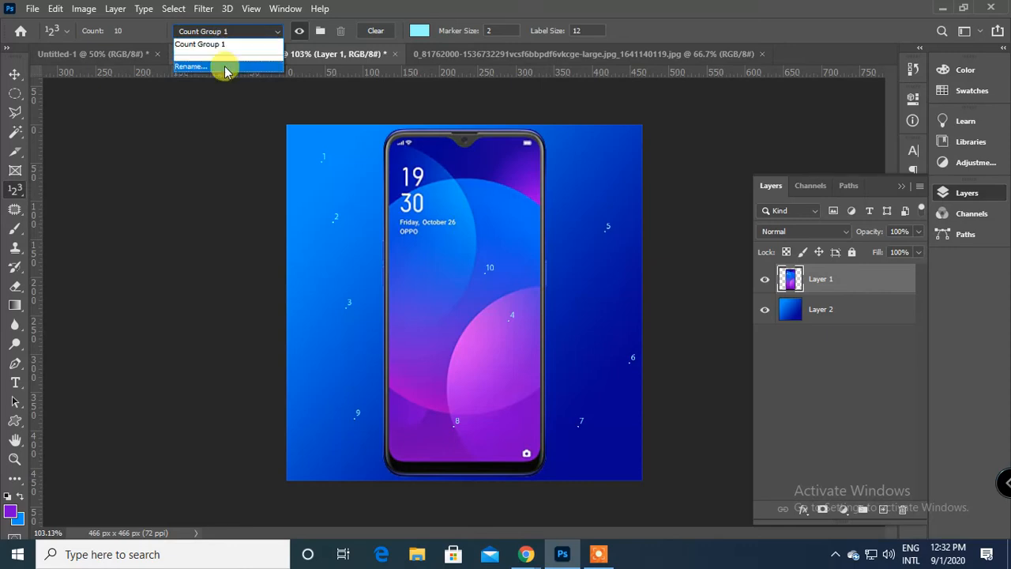
click(225, 70)
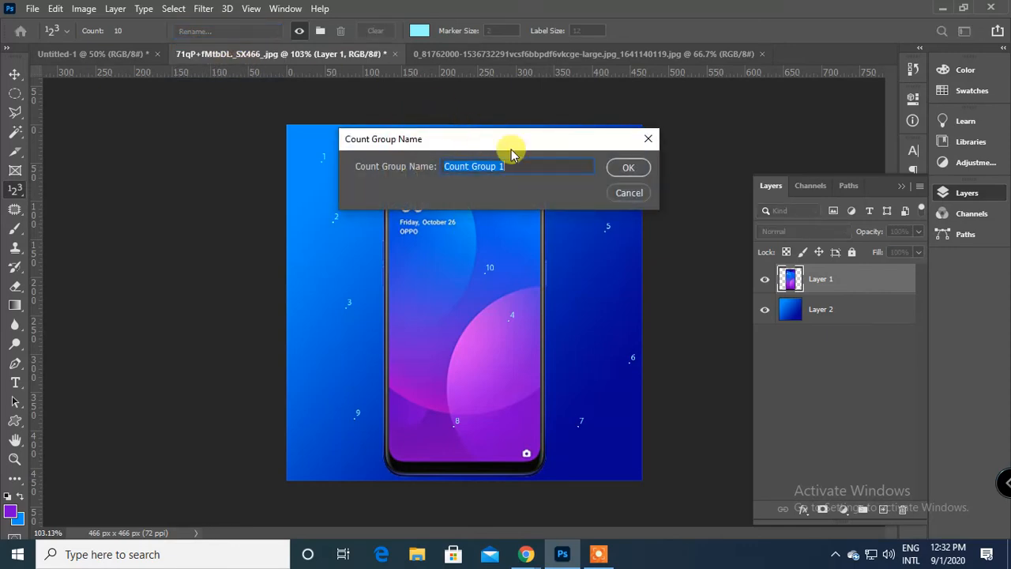
text(new)
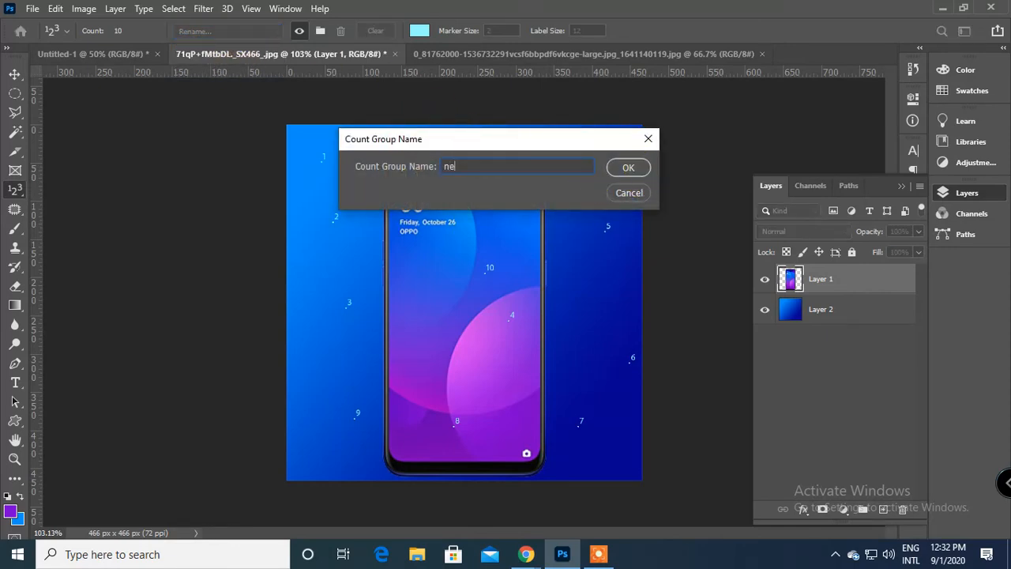
key(Return)
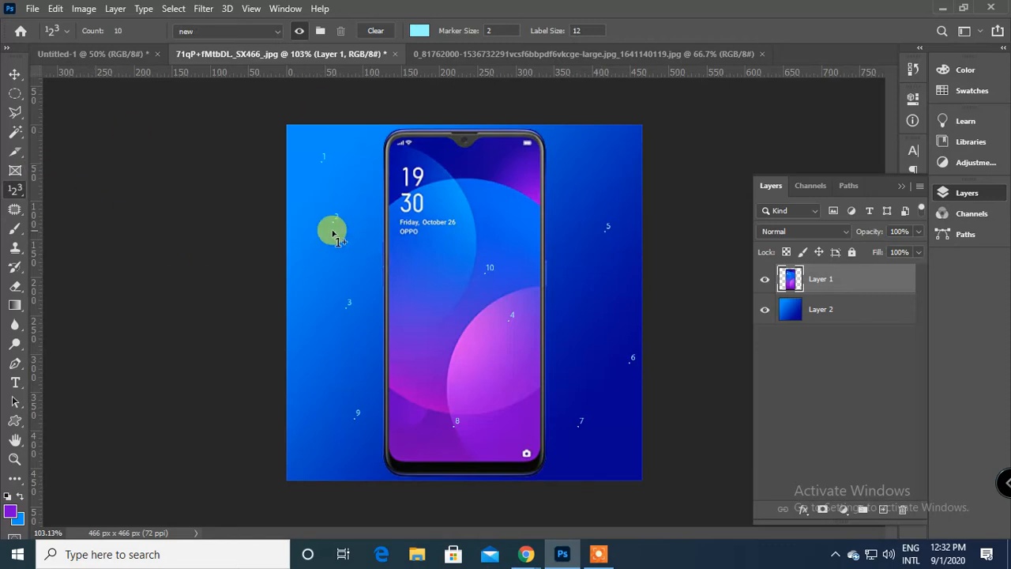
click(301, 266)
click(364, 273)
click(304, 358)
click(383, 331)
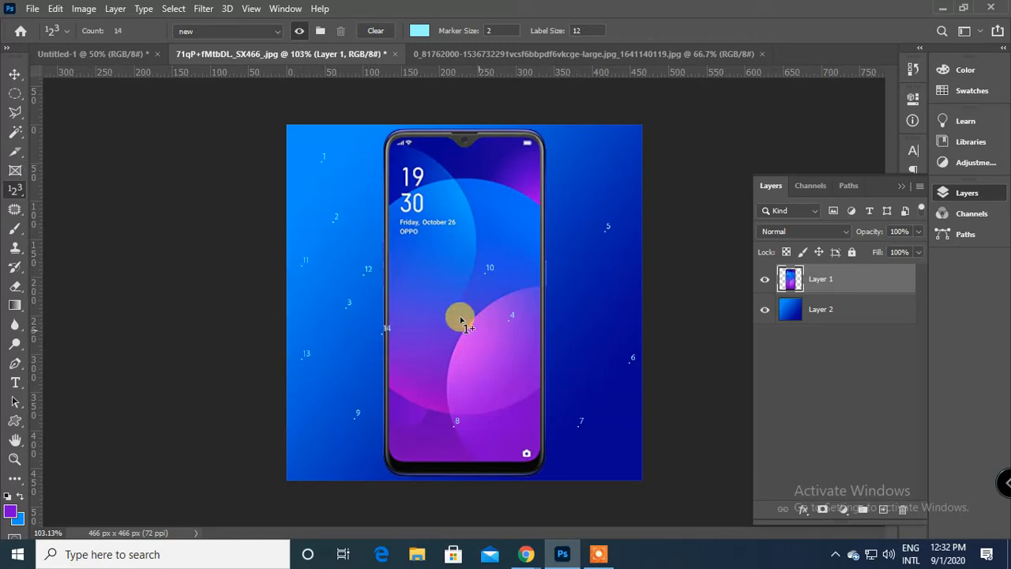
Close the phone image without saving its changes, and activate the Move tool.
click(394, 54)
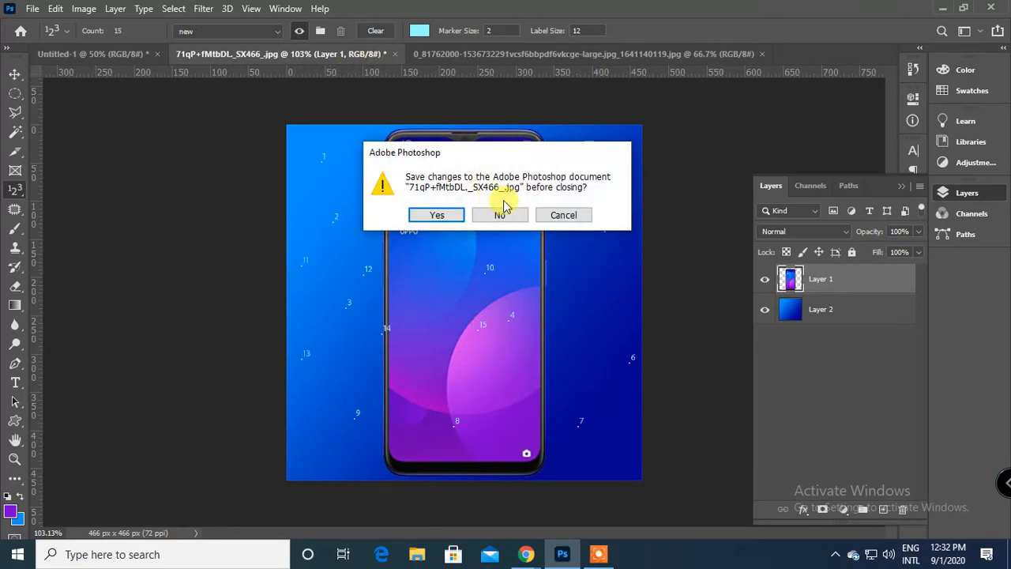
click(501, 216)
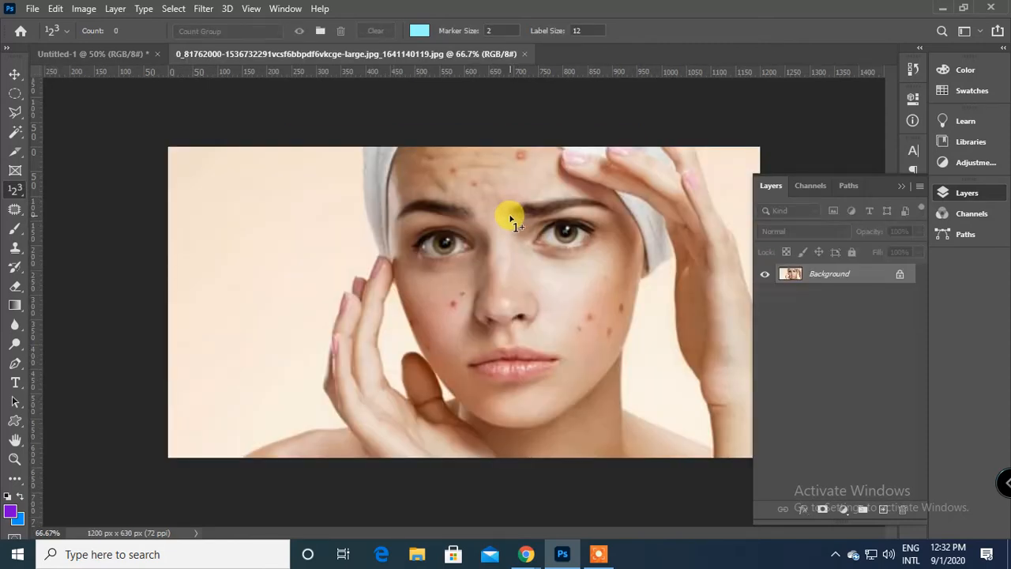
click(14, 74)
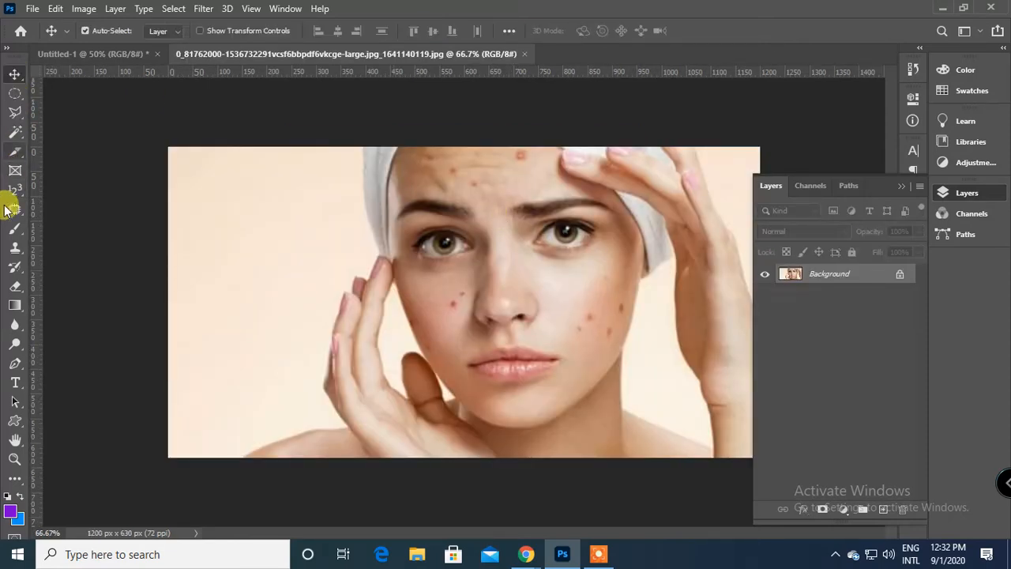
Remove the red blemishes on both cheeks of the portrait with the Spot Healing Brush in Content-Aware mode.
click(12, 212)
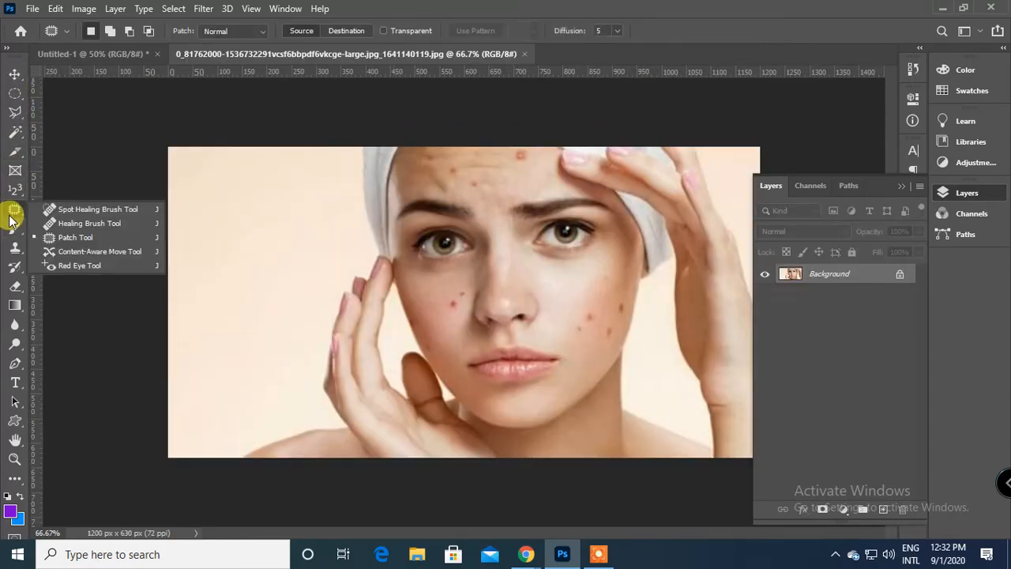
click(82, 209)
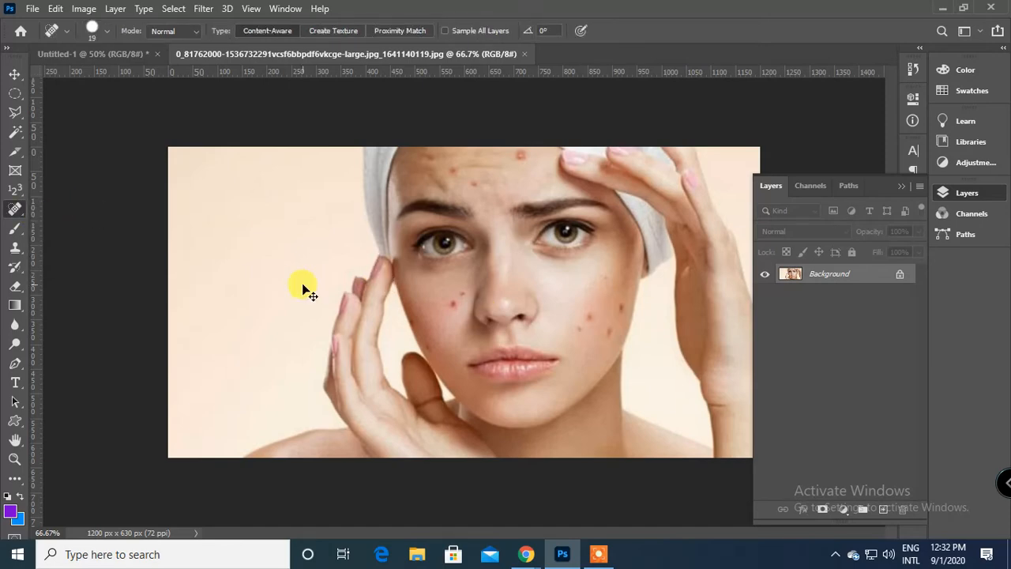
key(ctrl+plus)
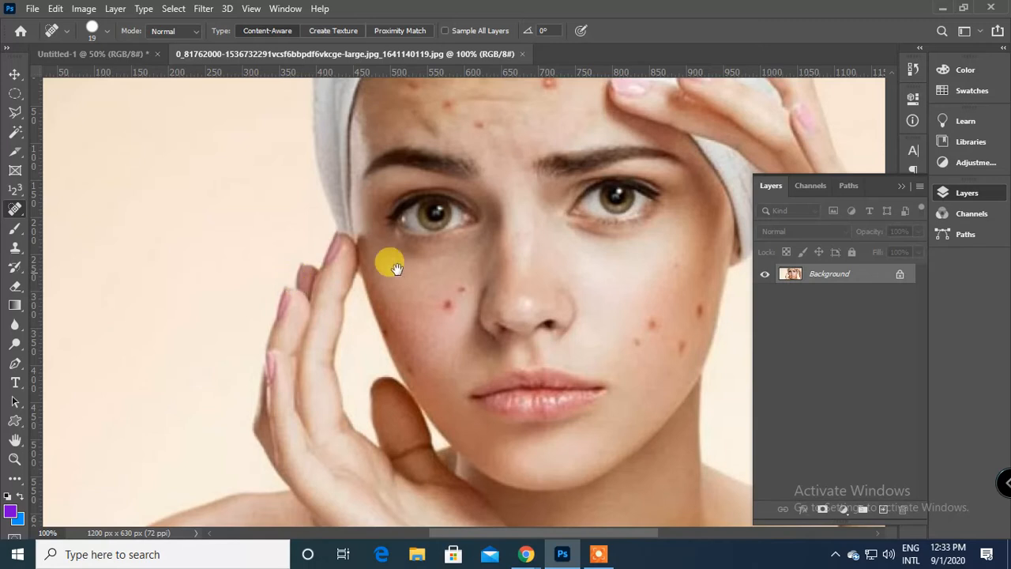
drag(395, 268, 229, 241)
right_click(16, 213)
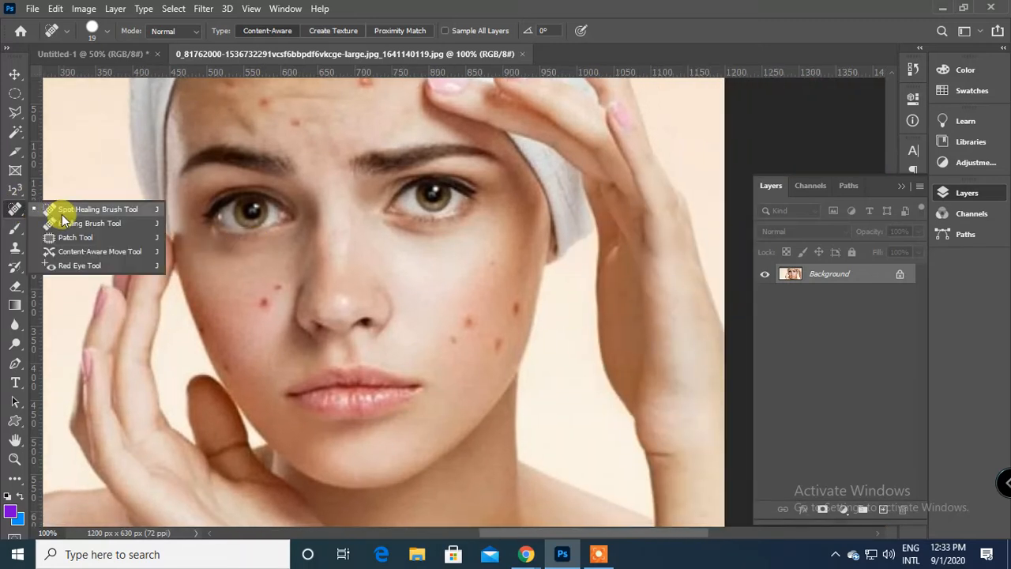
click(65, 212)
click(471, 324)
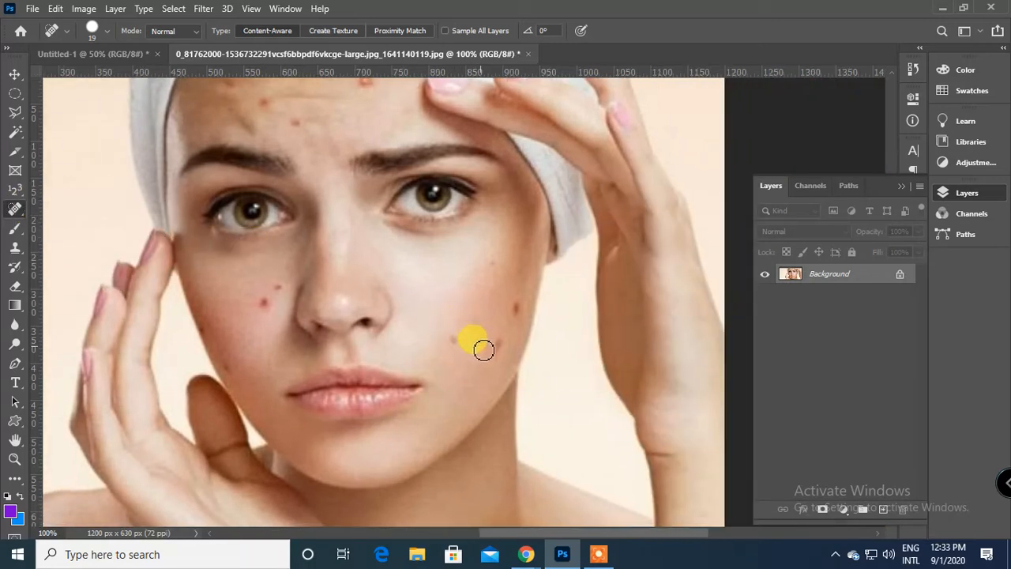
click(500, 345)
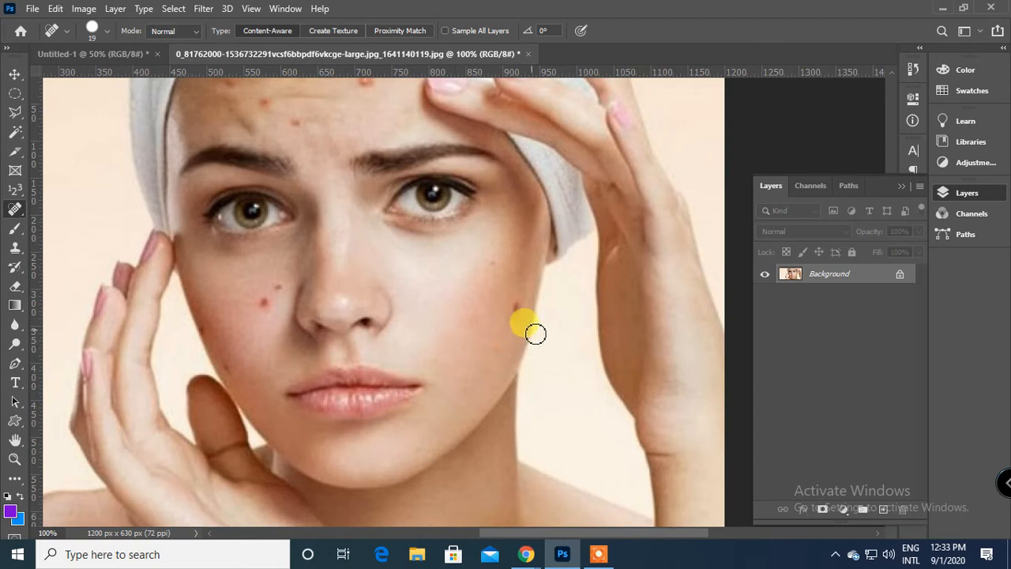
click(517, 309)
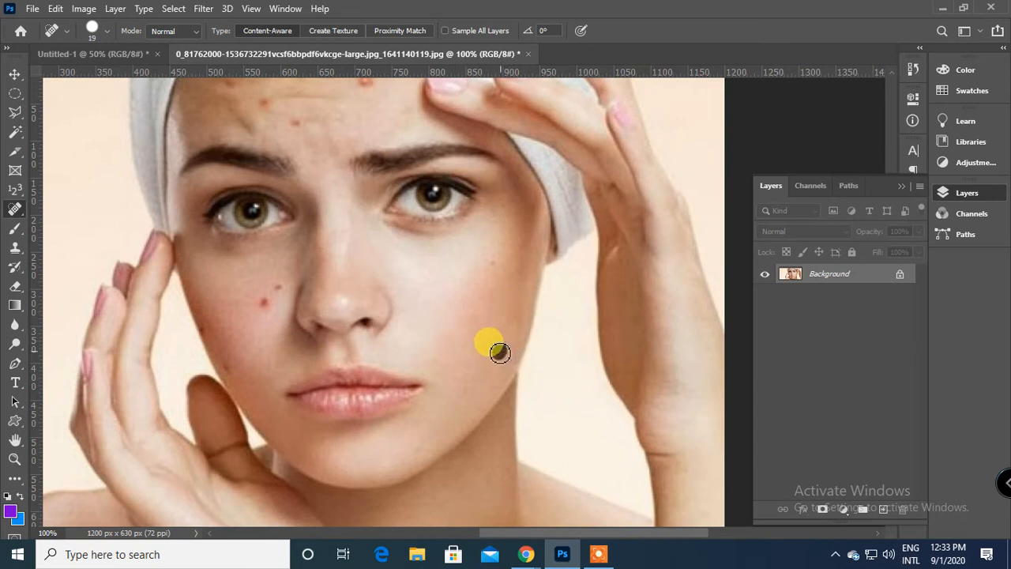
click(265, 301)
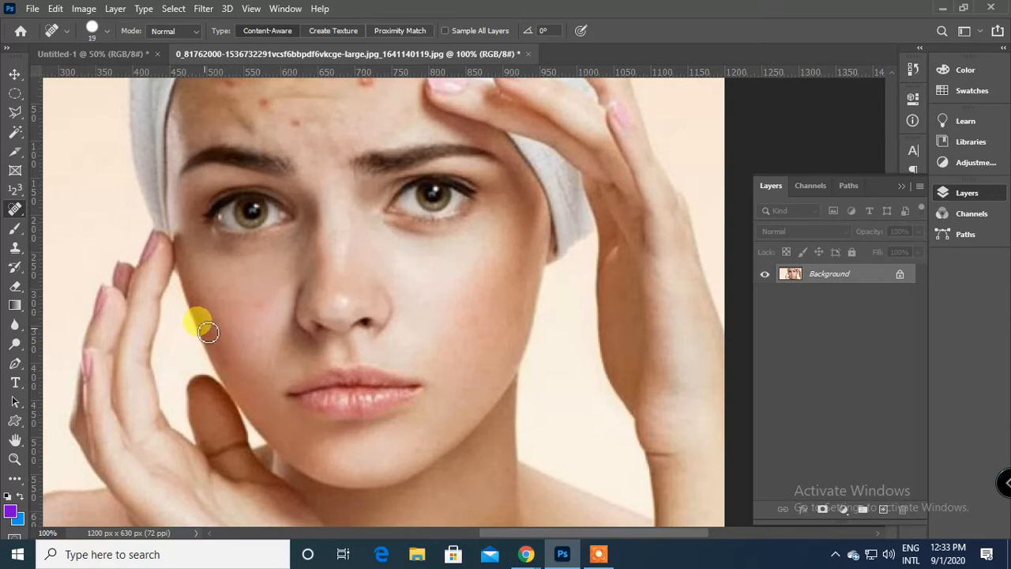
Enlarge the Spot Healing Brush to 25 px and remove the blemishes on the forehead.
scroll(282, 210, up, 3)
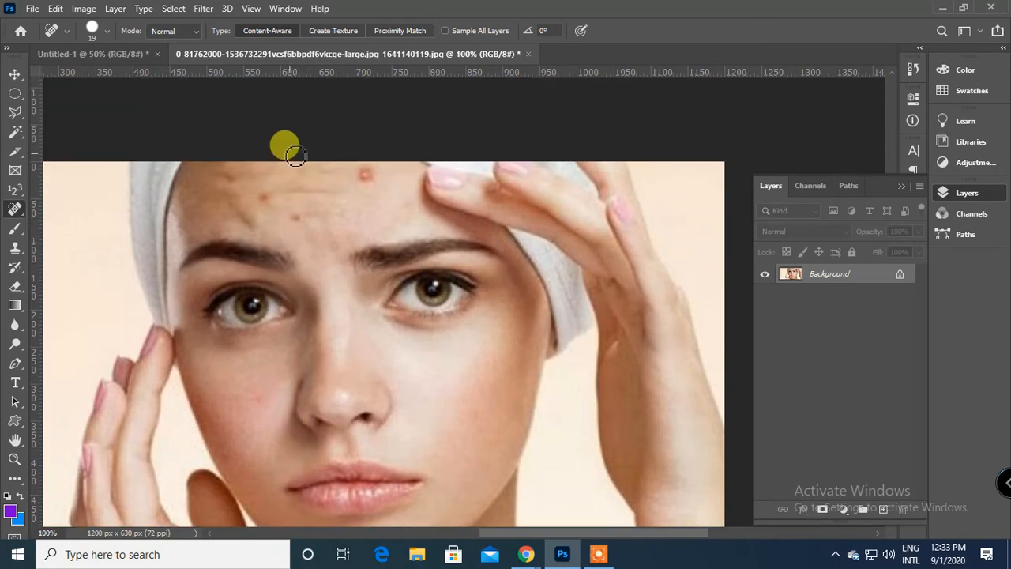
key(bracketright)
key(bracketright)
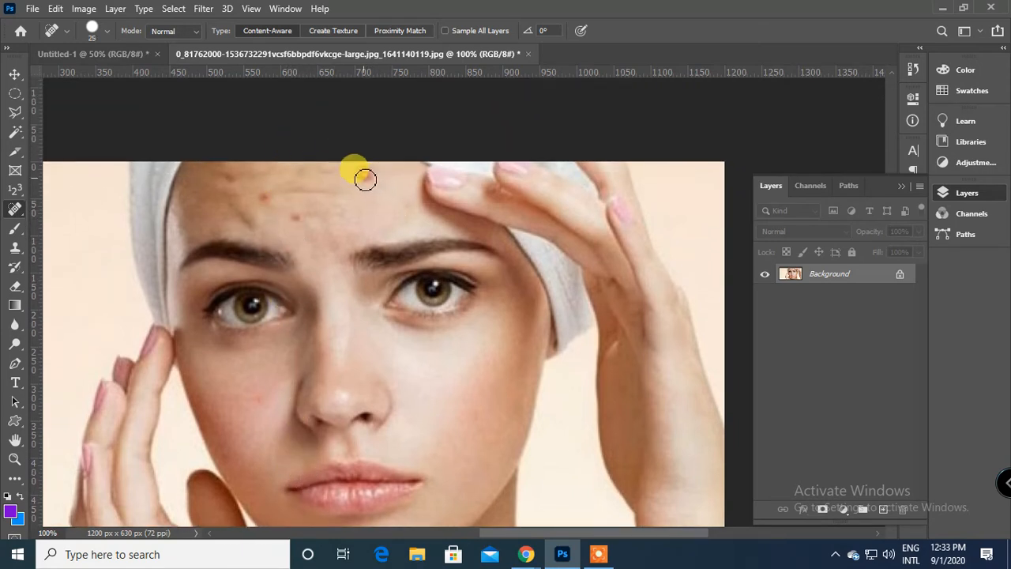
click(268, 200)
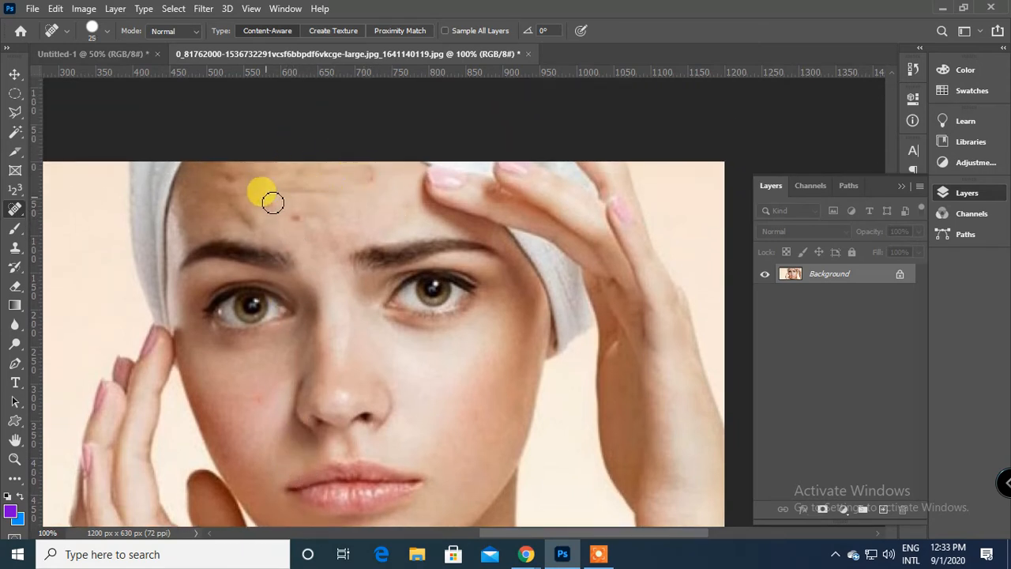
click(298, 217)
click(375, 181)
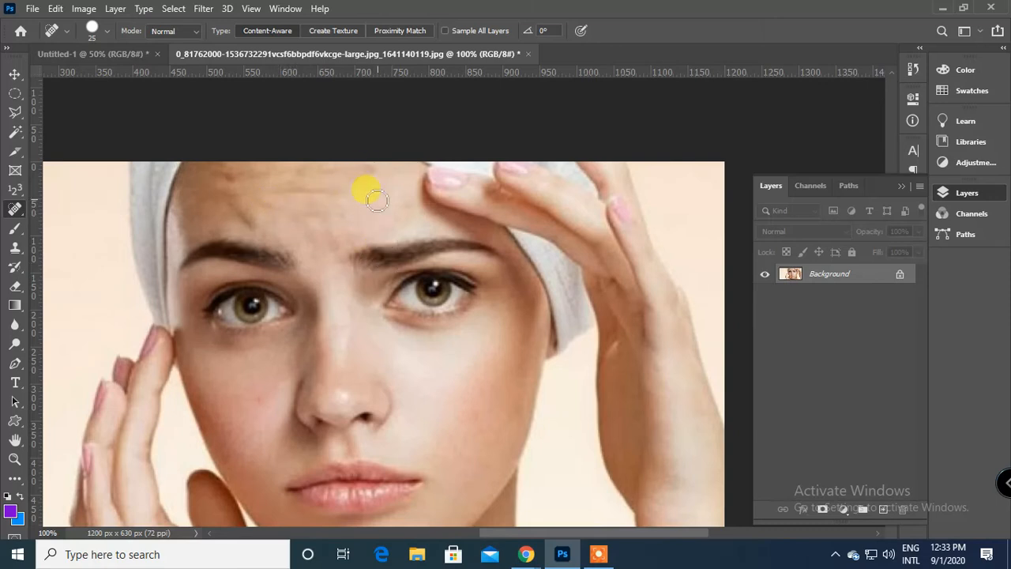
click(264, 203)
key(ctrl+minus)
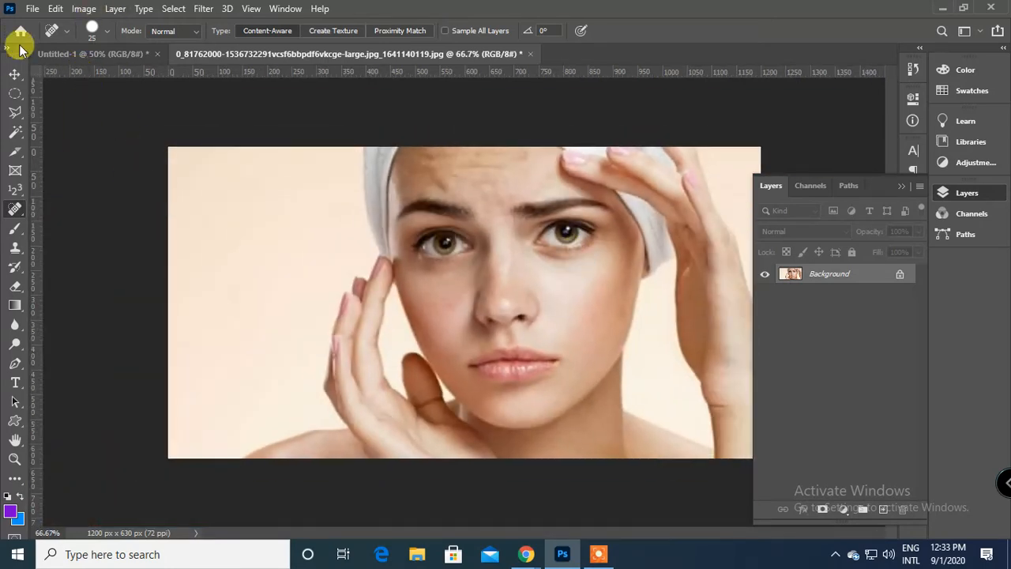
Undo all the spot healing on the portrait's cheeks and forehead.
key(ctrl+z)
key(ctrl+z)
key(ctrl+z)
key(ctrl+z)
key(ctrl+z)
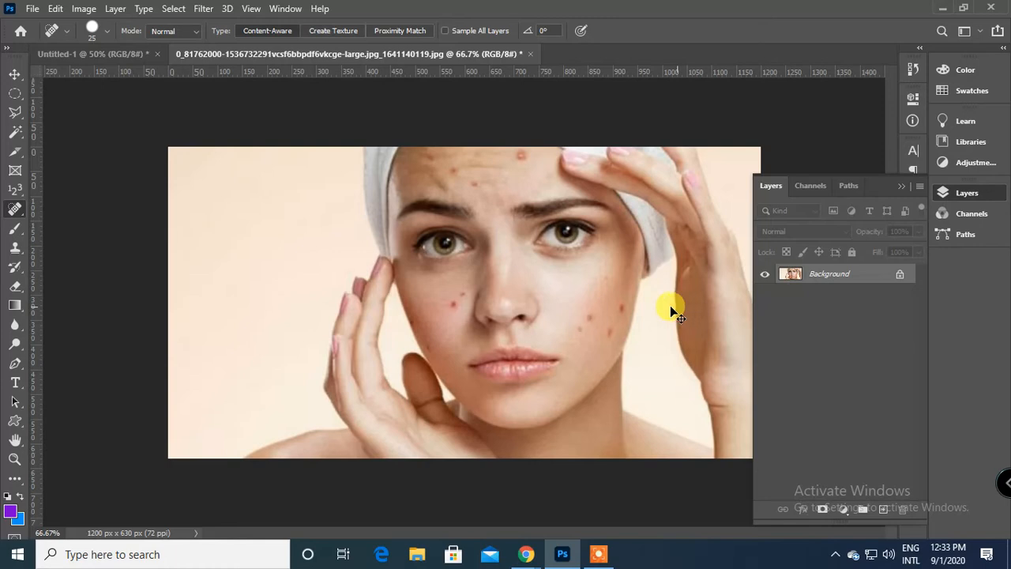
Add an empty layer above the portrait, and spot-heal the cheek blemishes on the Background layer.
click(881, 510)
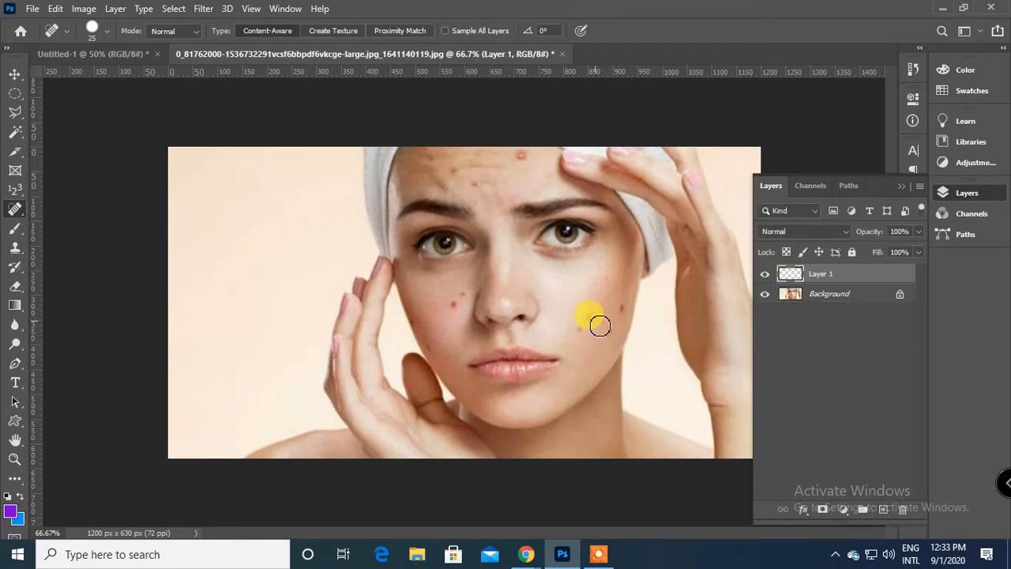
click(792, 296)
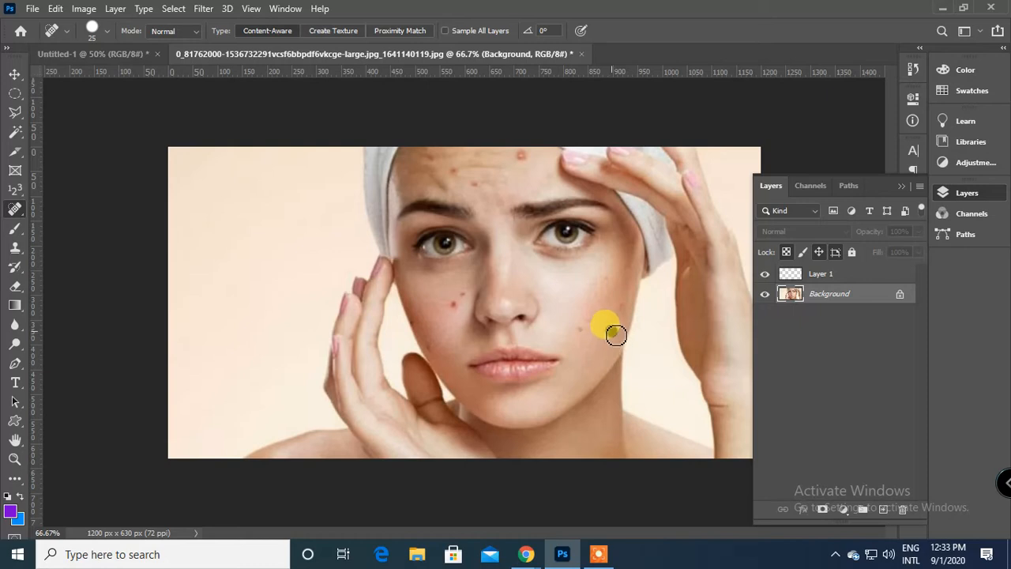
click(586, 327)
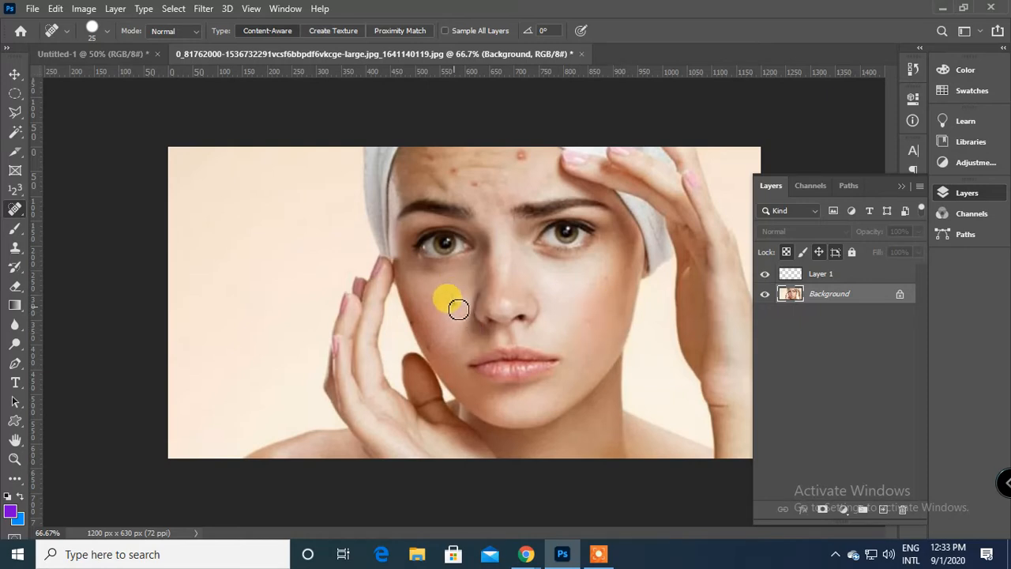
Undo the cheek healing on the Background layer and delete the empty Layer 1.
key(ctrl+z)
key(ctrl+z)
key(ctrl+z)
key(ctrl+z)
key(ctrl+z)
key(ctrl+z)
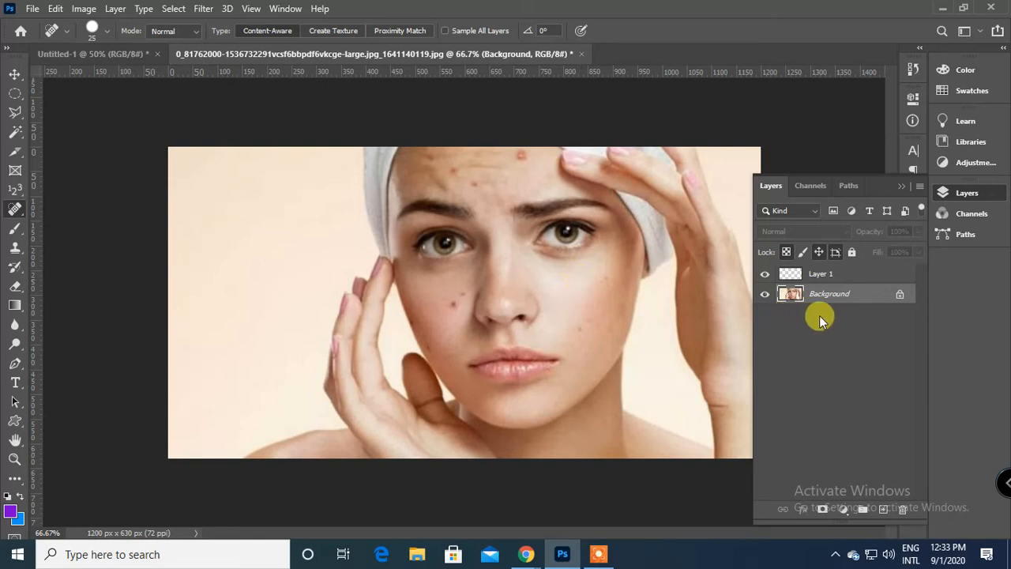
drag(839, 272, 902, 509)
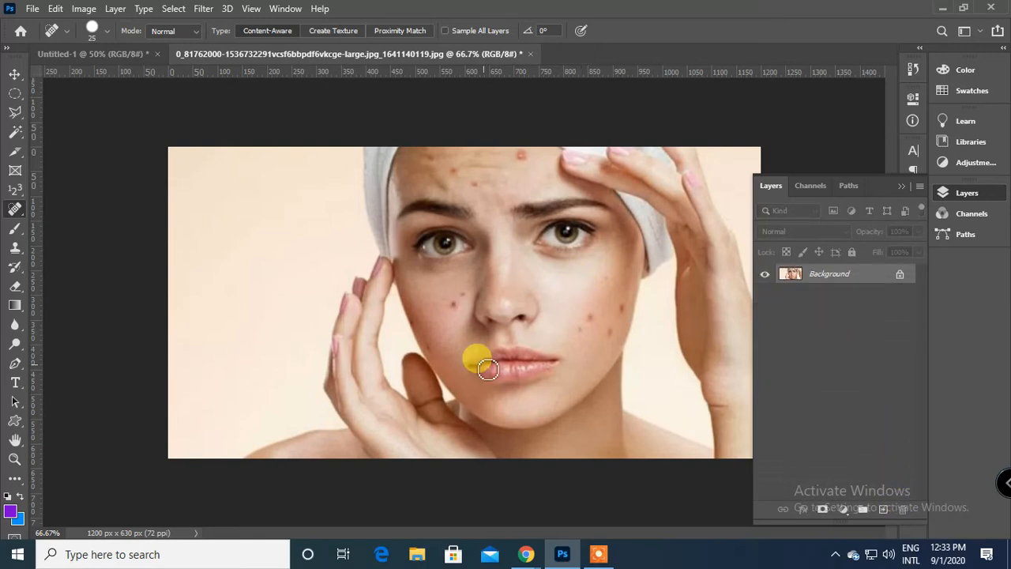
Cover blemishes on both cheeks with the Healing Brush at 20 px, using clean skin as the sampled source.
key(ctrl+plus)
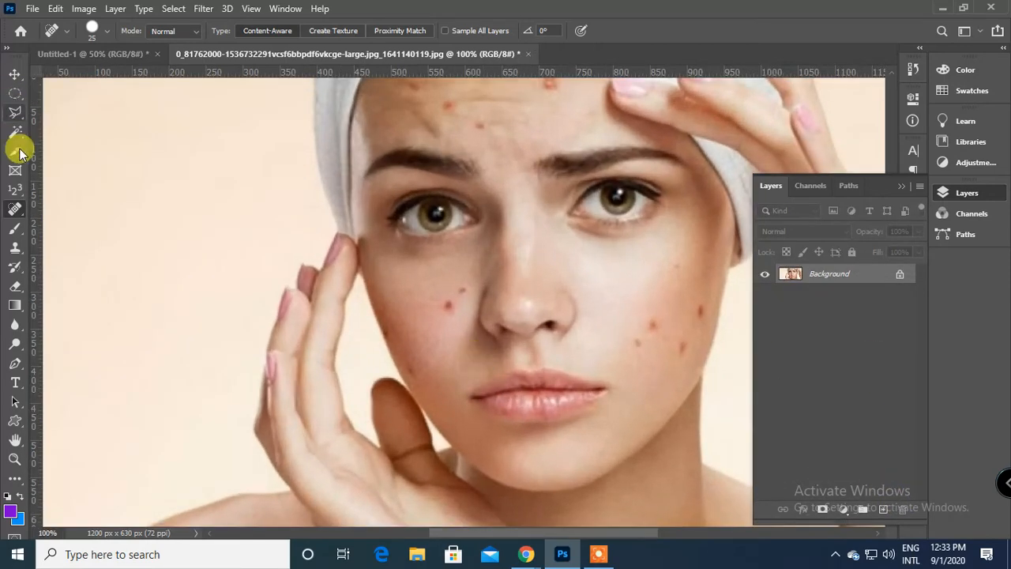
right_click(15, 209)
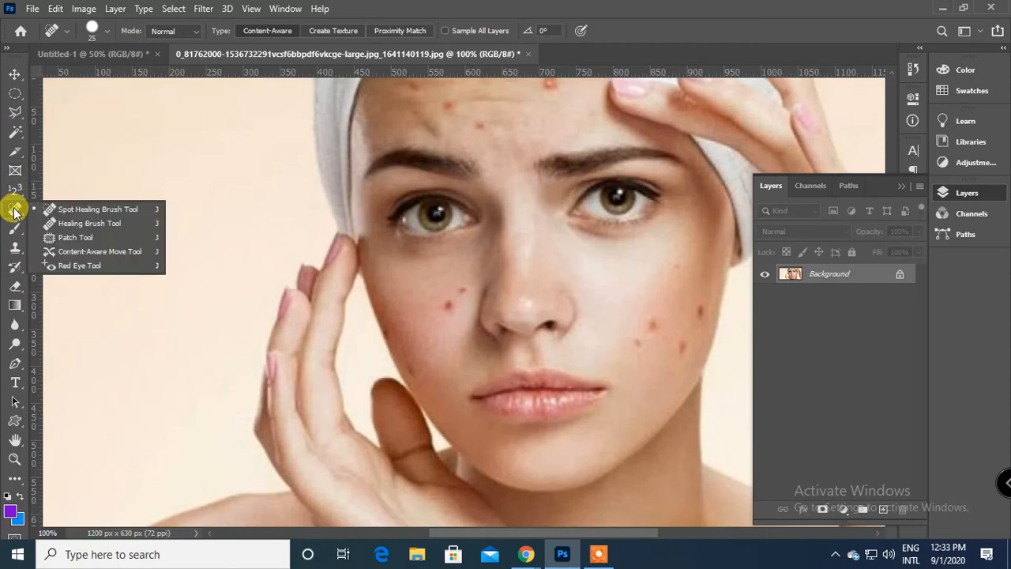
click(83, 224)
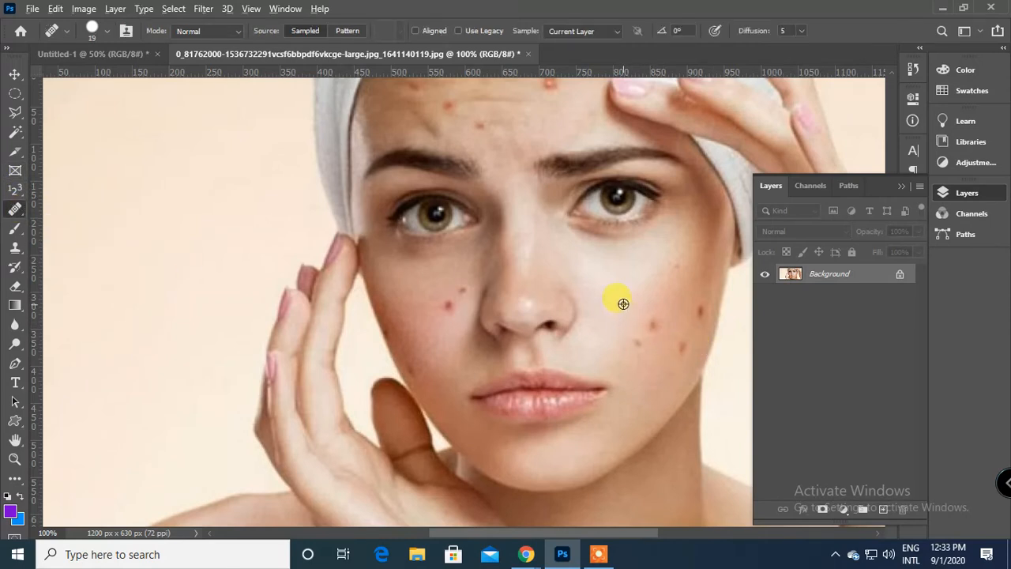
click(650, 327)
click(649, 341)
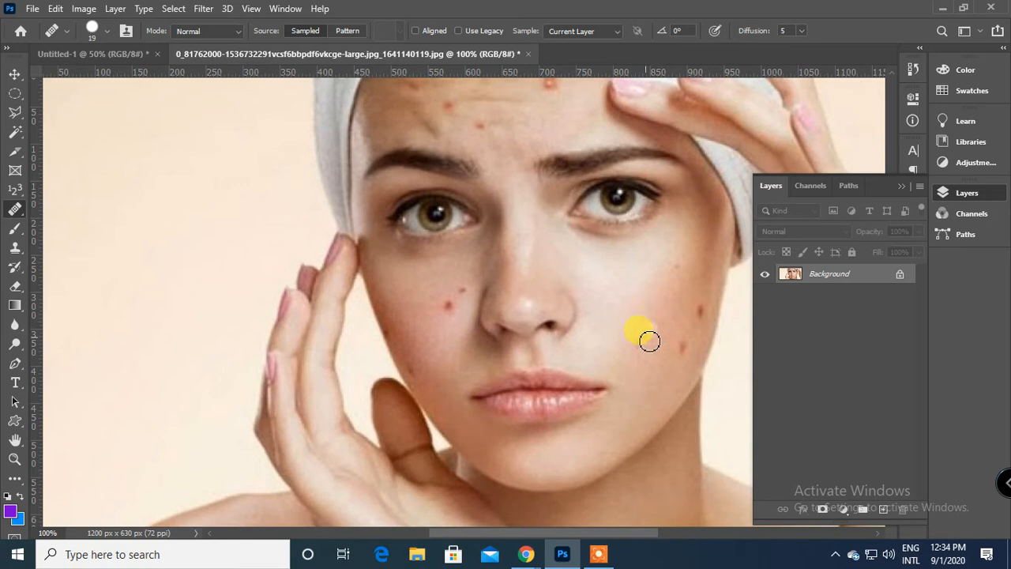
alt+click(670, 298)
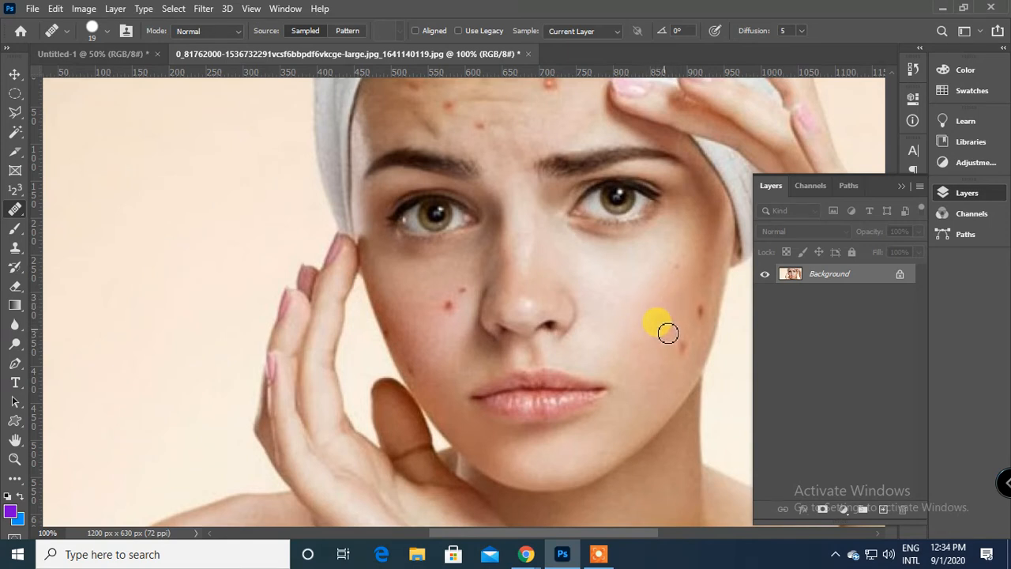
alt+click(430, 297)
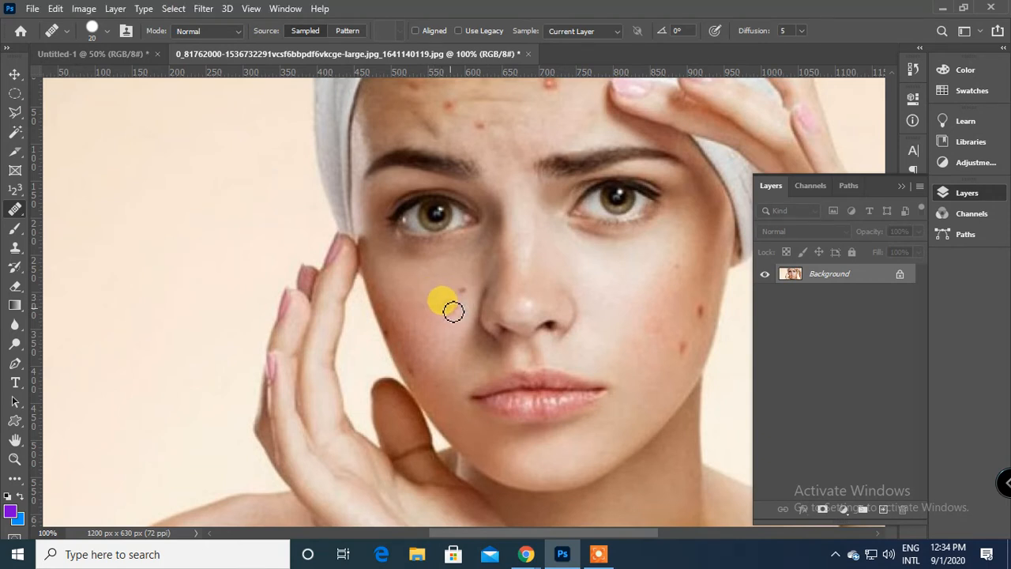
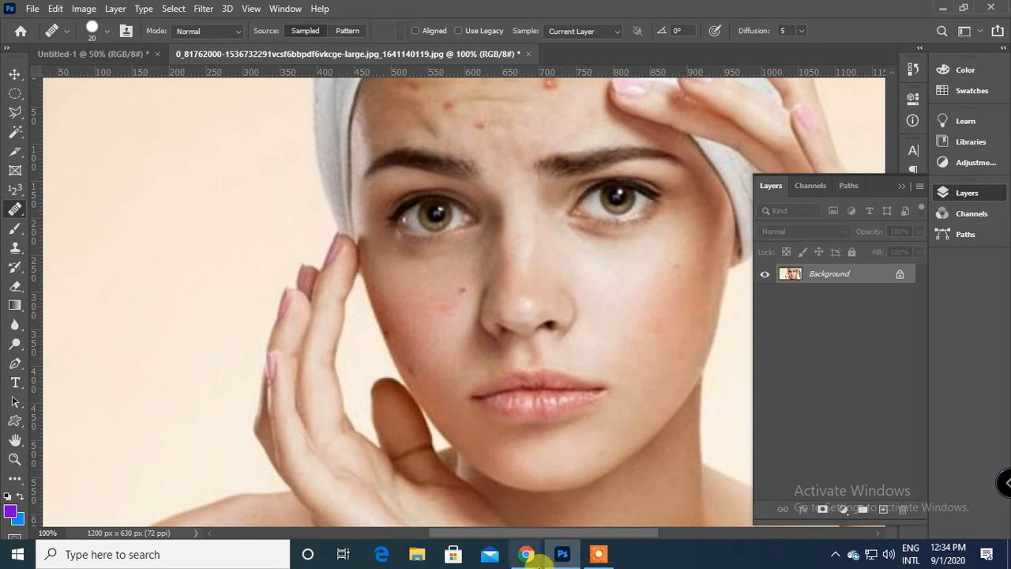
Remove the two dark moles on the portrait's right-hand cheek using the Spot Healing Brush enlarged to 50 px.
scroll(430, 207, up, 2)
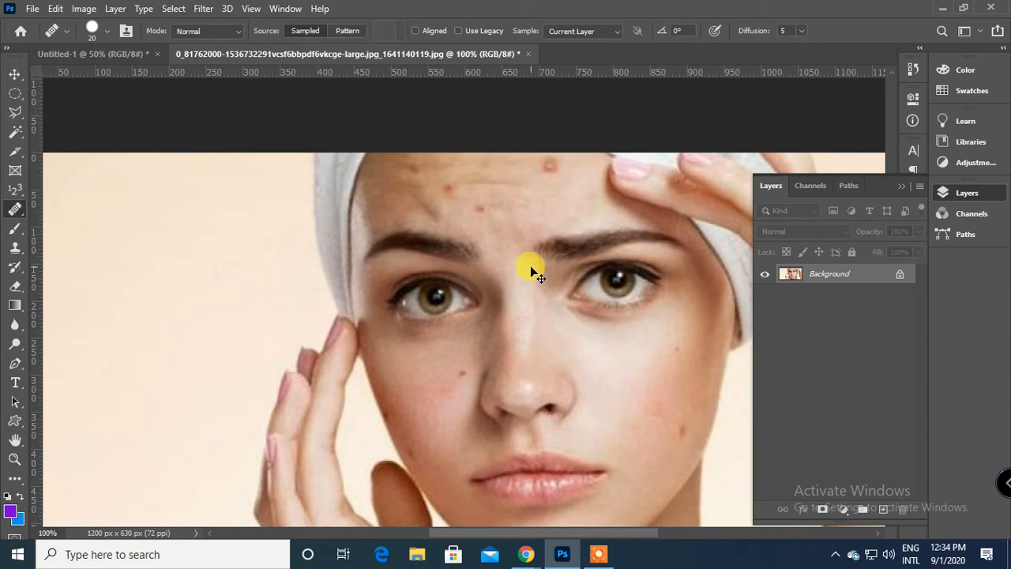
right_click(14, 209)
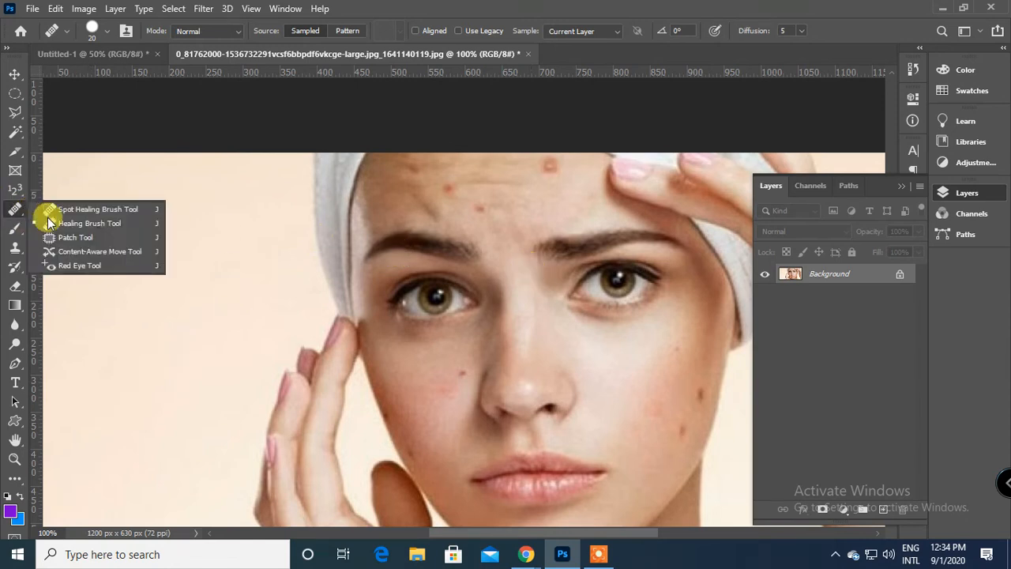
click(98, 210)
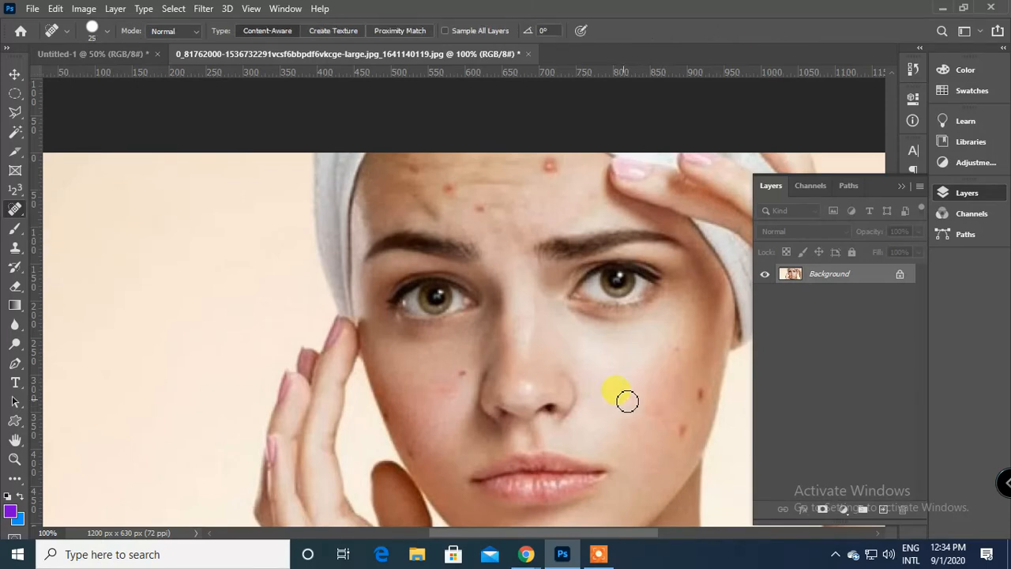
key(bracketright)
key(bracketright)
key(bracketright)
key(bracketright)
key(bracketright)
click(672, 425)
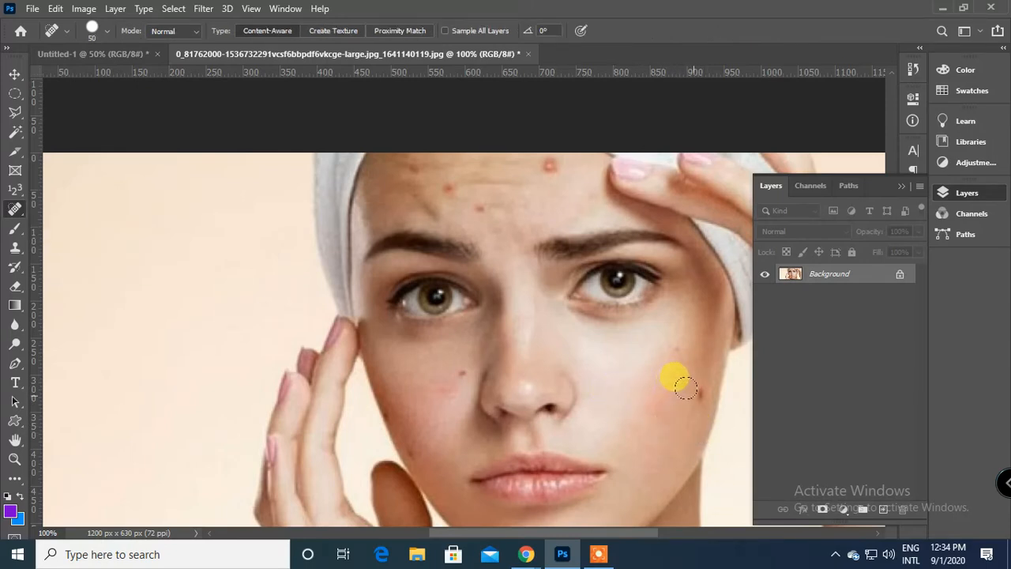
click(685, 388)
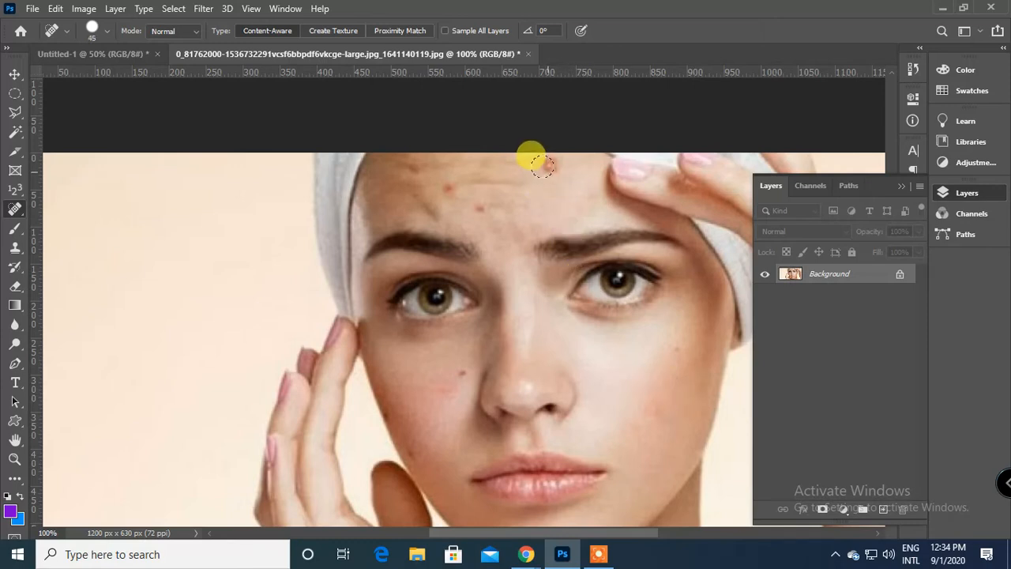
Spot-heal the red and brown blemishes across the forehead with a 45 px brush.
click(545, 167)
click(447, 188)
click(479, 207)
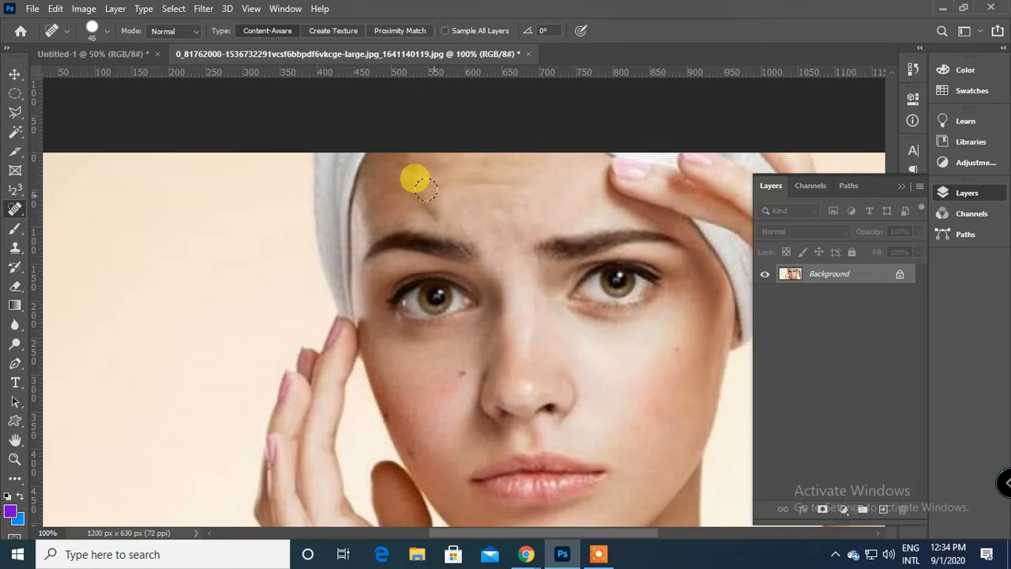
click(407, 172)
Spot-heal the remaining blemishes on both cheeks, reducing the brush to 30 px for the spots near the face's edge.
click(454, 365)
click(442, 391)
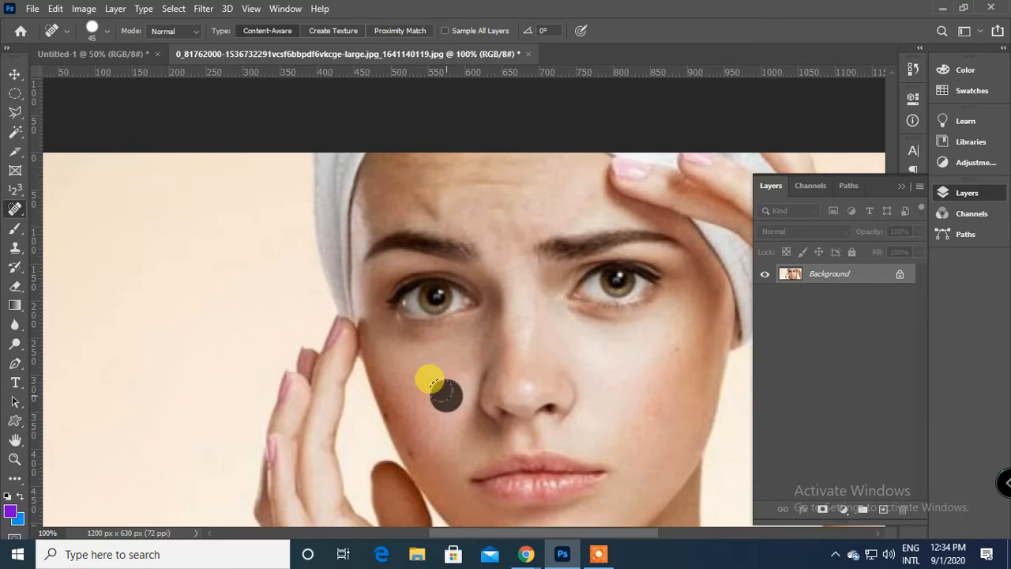
scroll(431, 388, down, 2)
key(bracketleft)
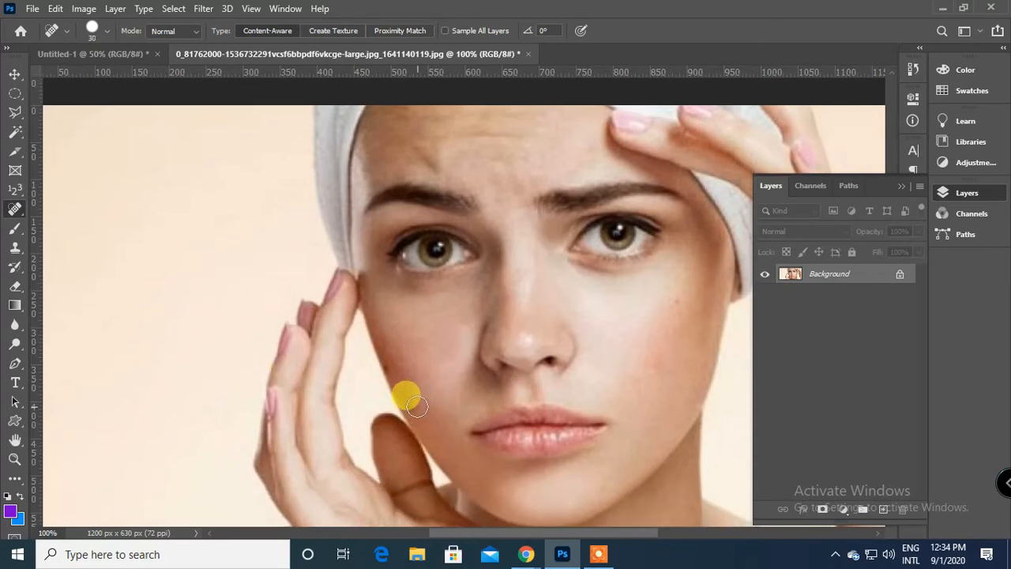
click(405, 362)
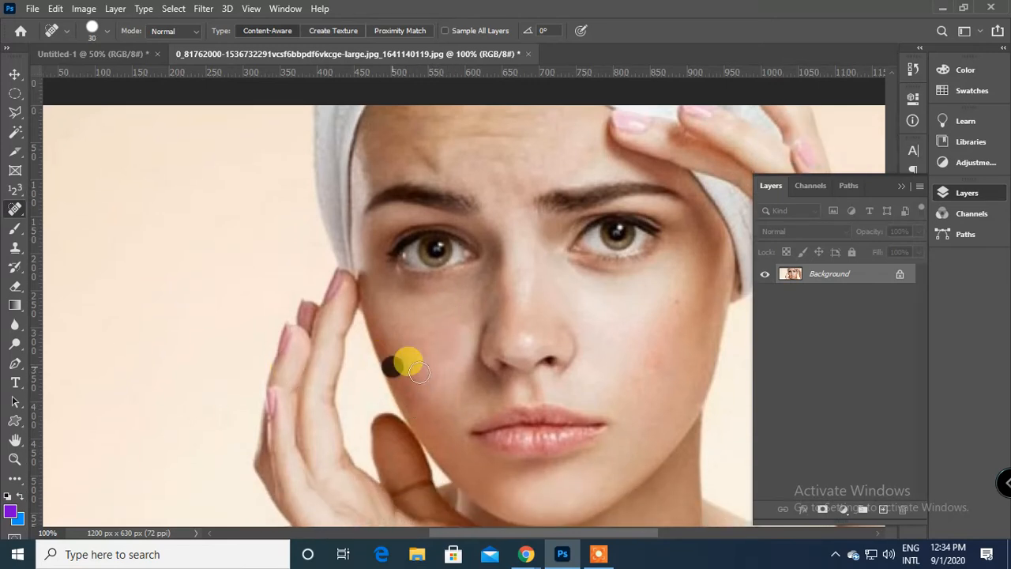
click(676, 300)
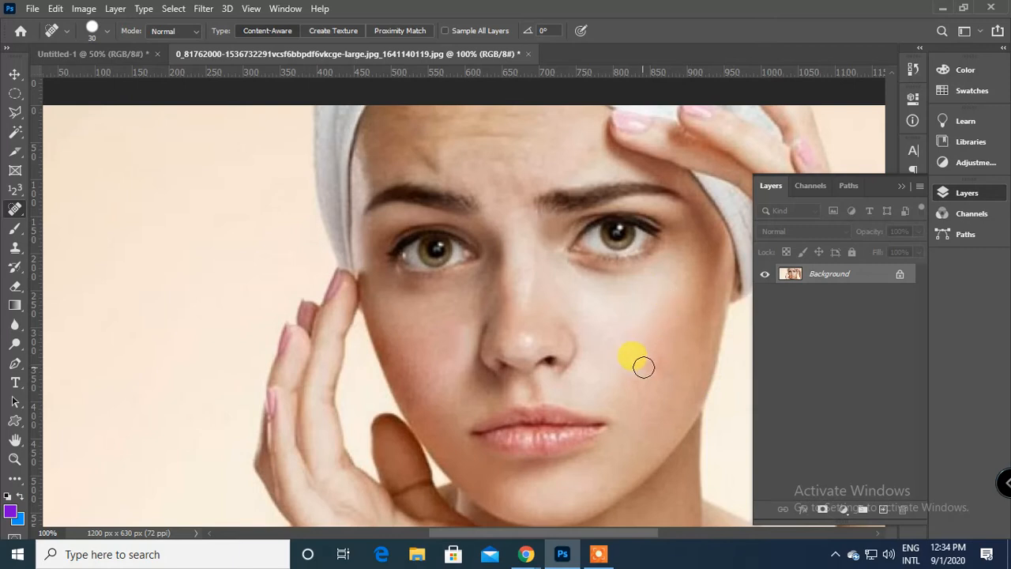
scroll(658, 361, up, 3)
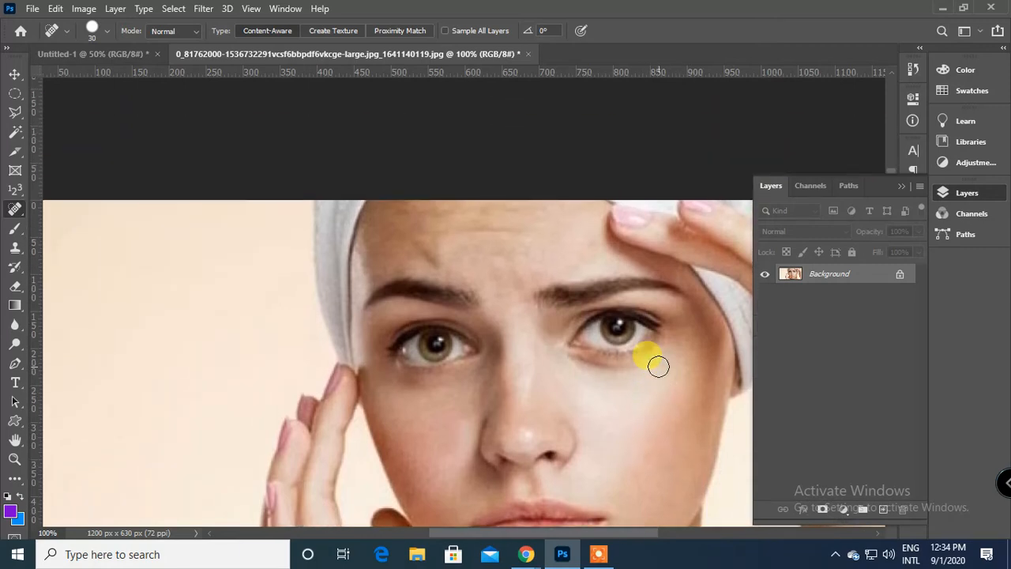
key(ctrl+minus)
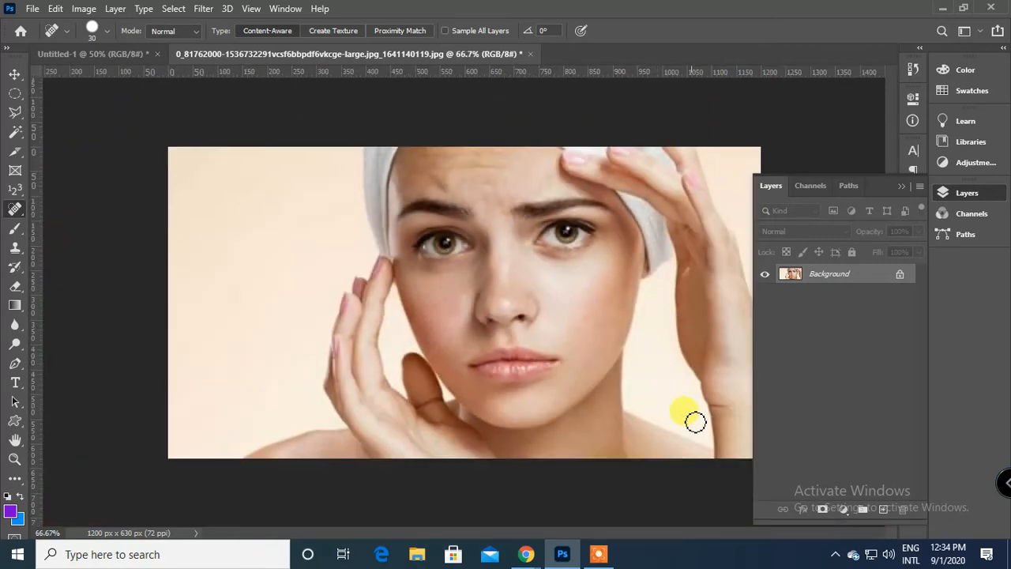
Switch to the Google Meet call and post the copied Google image search link in its chat.
mouse_move(526, 555)
click(442, 490)
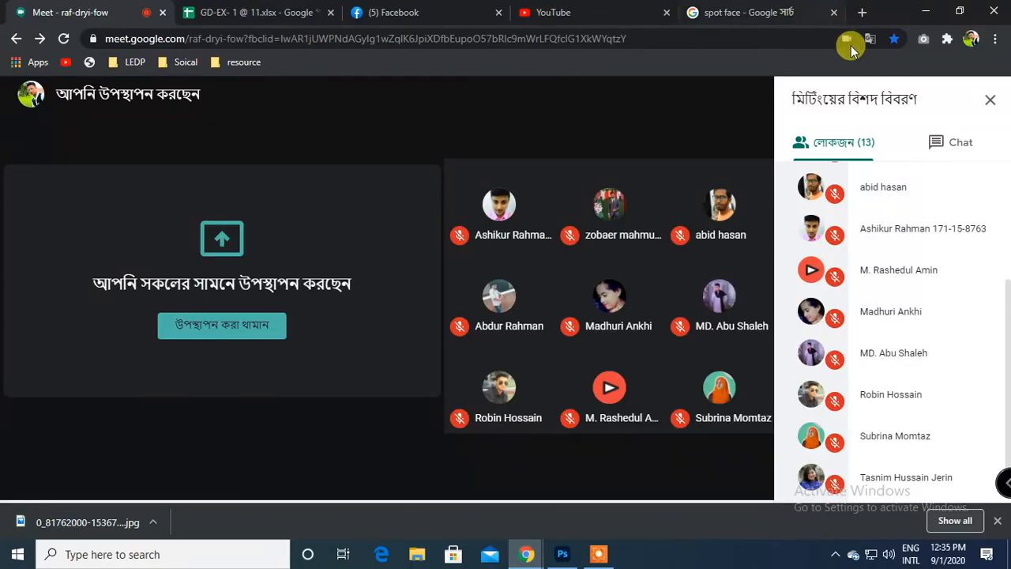
click(953, 143)
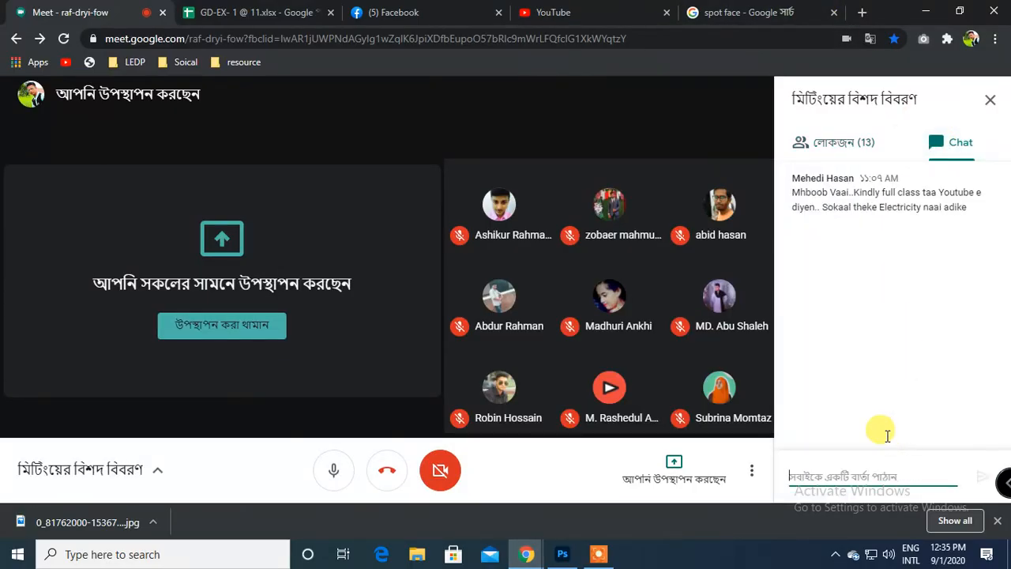
key(ctrl+v)
key(Return)
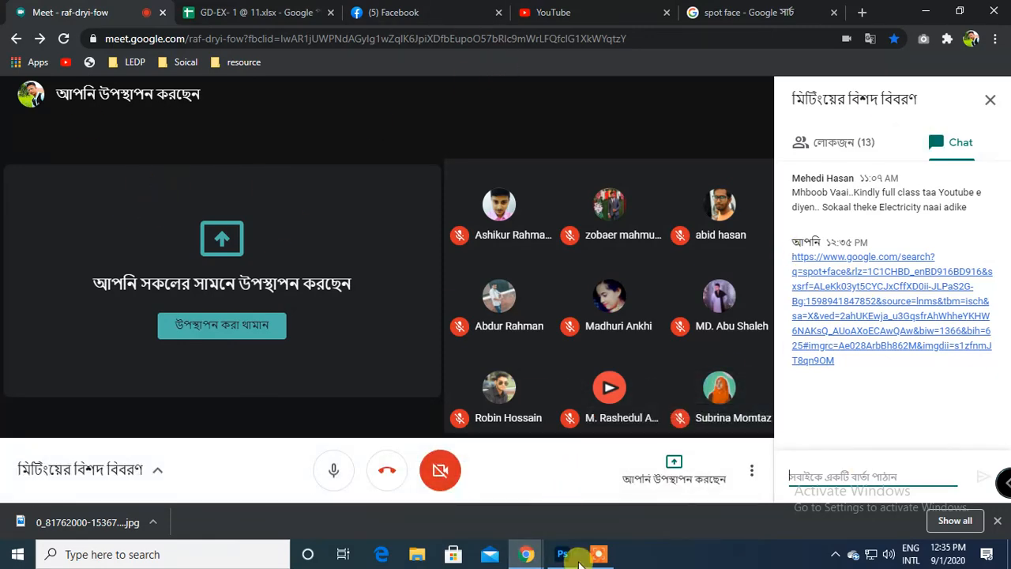
Pause the screen recorder, minimise its control window and switch back to Photoshop.
click(563, 554)
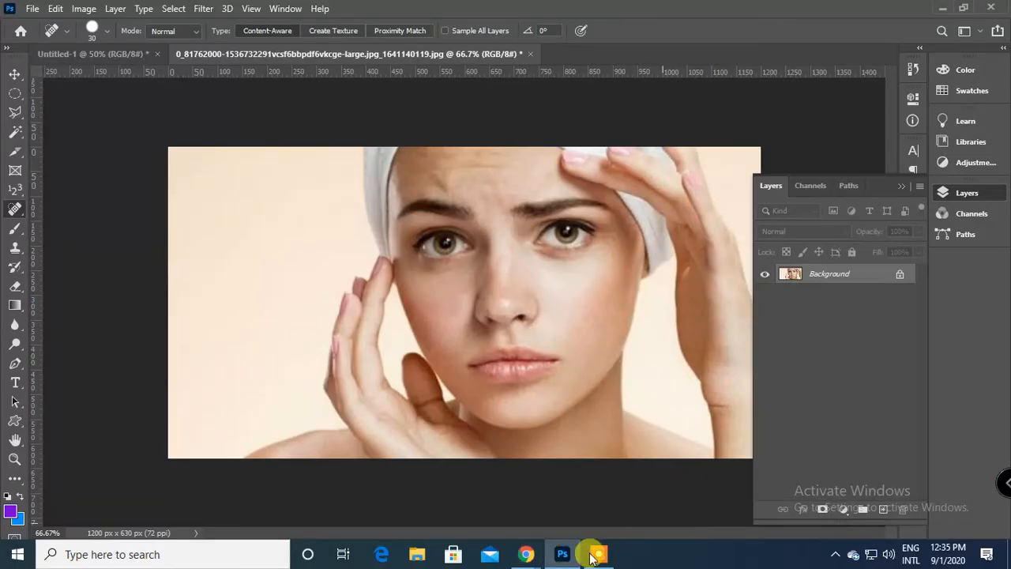
click(594, 555)
click(523, 532)
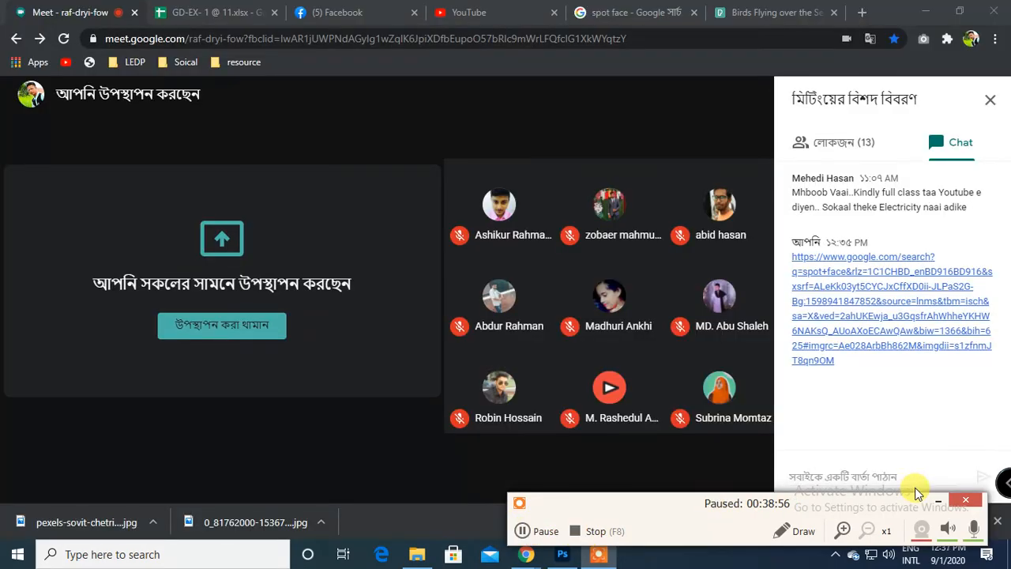
click(936, 498)
click(563, 554)
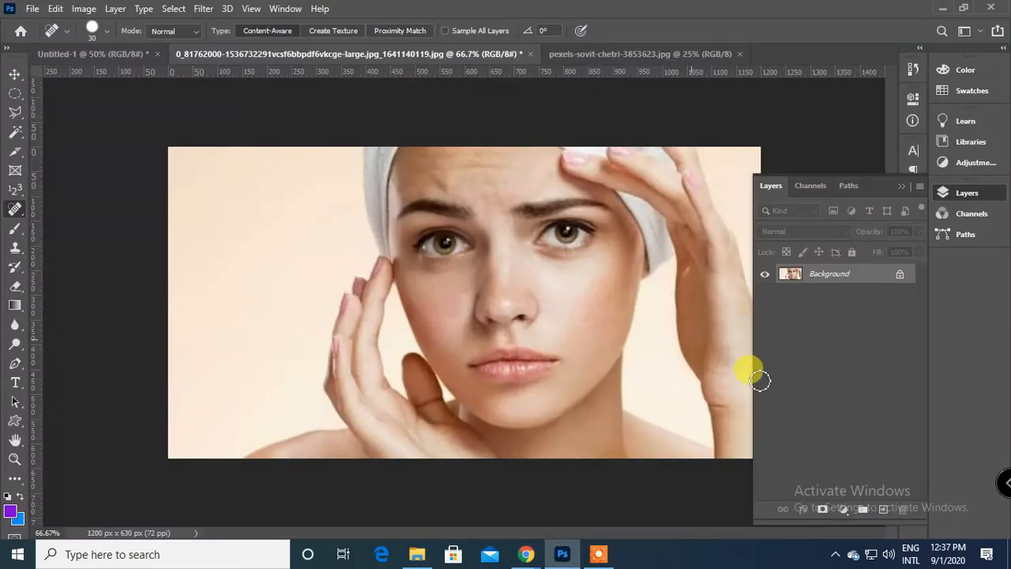
click(598, 555)
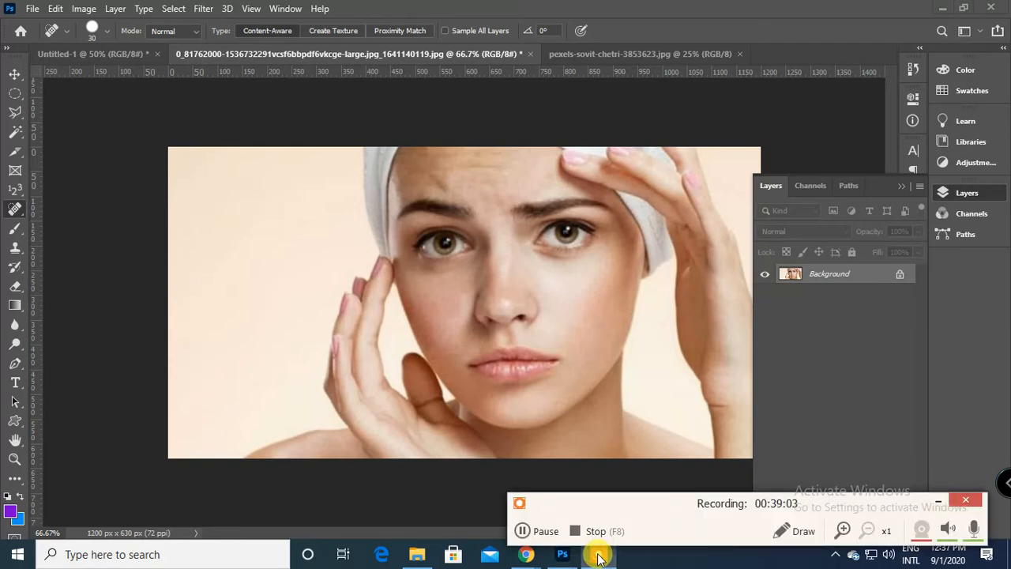
click(927, 500)
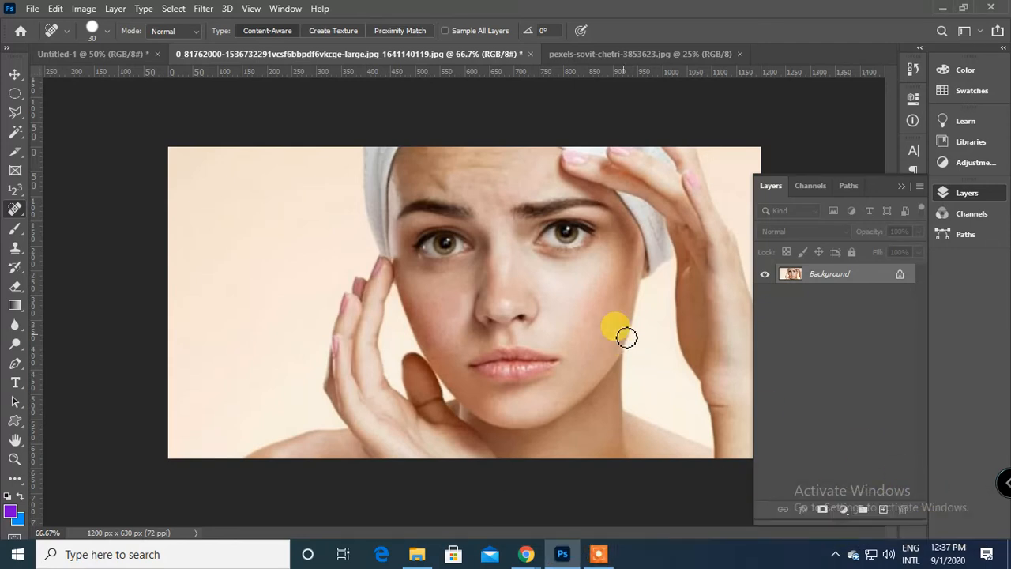
key(ctrl+plus)
key(ctrl+BackSpace)
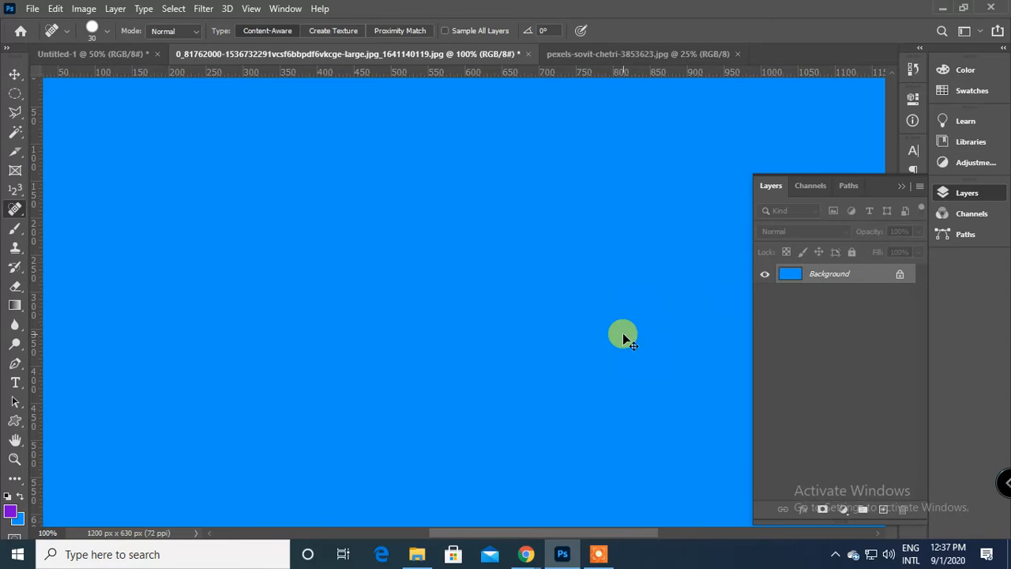
key(ctrl+z)
key(ctrl+minus)
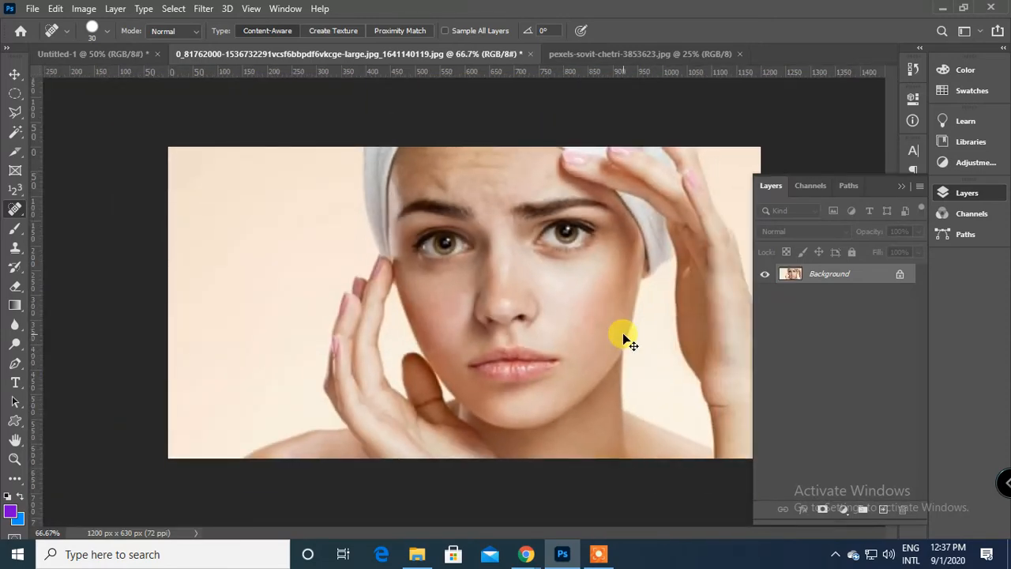
Increase the portrait's contrast with a Levels adjustment, moving the black and white input points slightly inward.
key(ctrl+l)
drag(641, 276, 657, 277)
drag(827, 277, 814, 278)
click(899, 136)
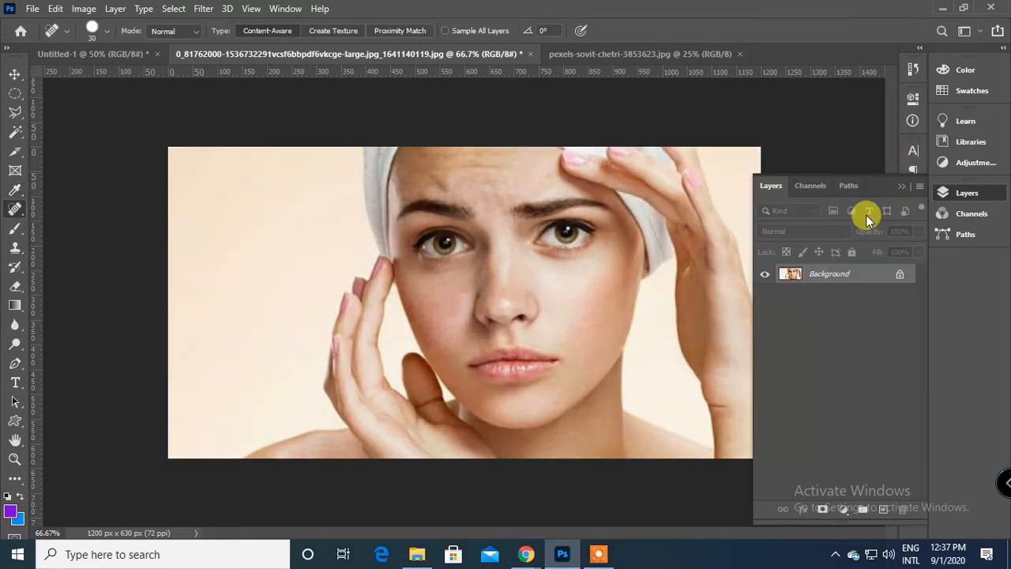
Choose the Patch Tool and switch to the bird photo pexels-sovit-chetri-3853623.jpg.
right_click(12, 208)
click(83, 240)
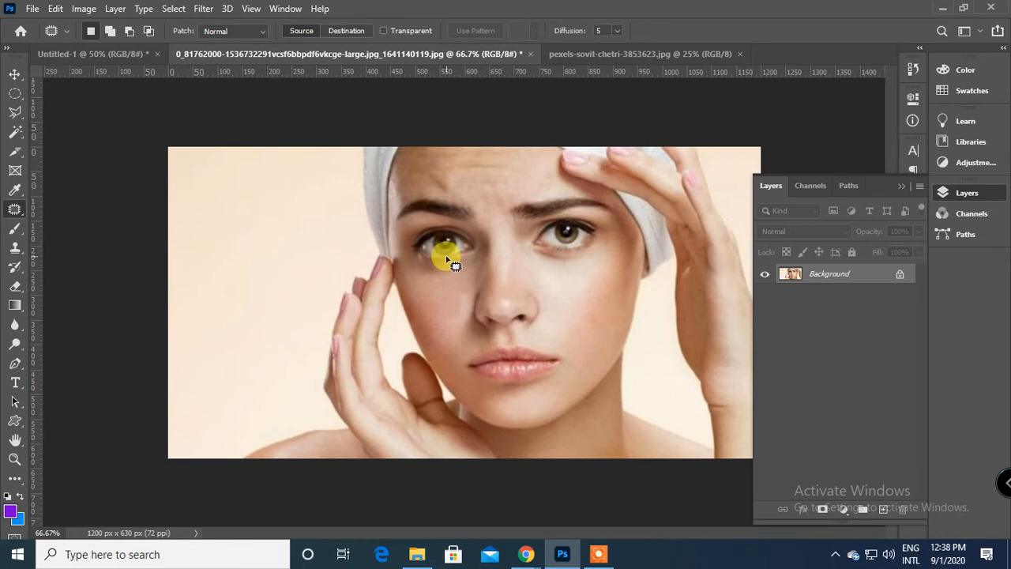
scroll(445, 255, up, 1)
drag(446, 255, 396, 287)
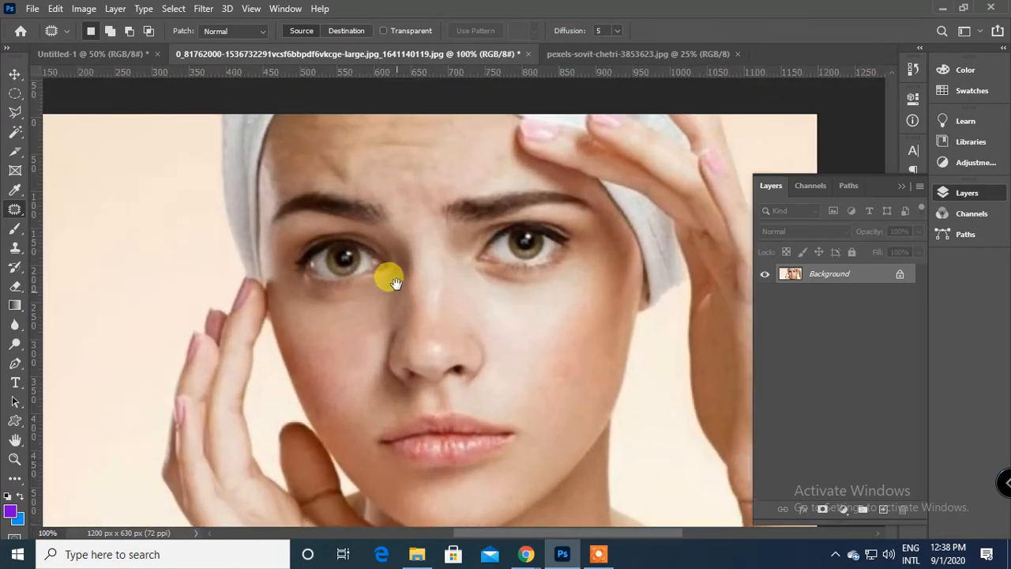
click(577, 58)
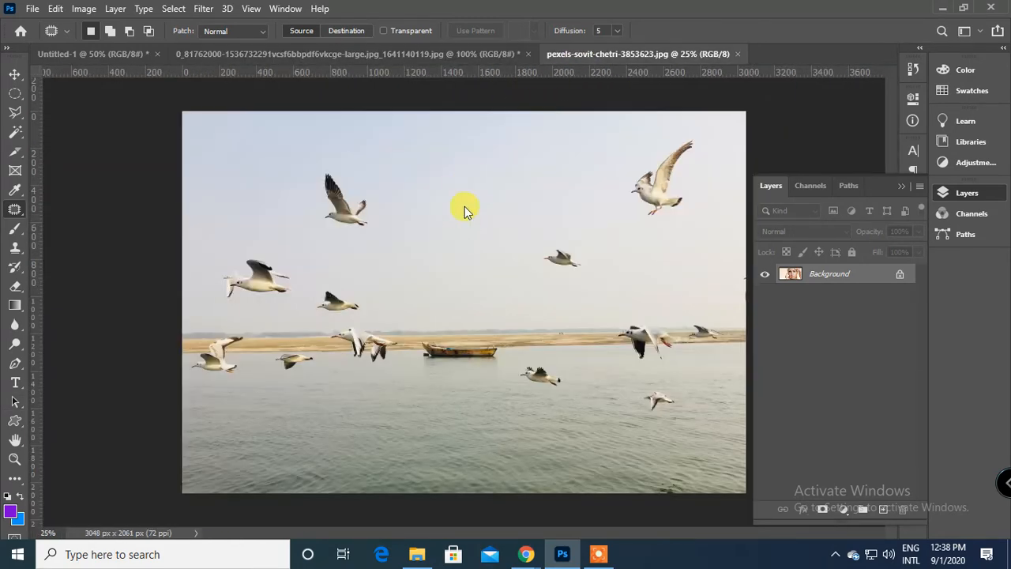
Outline the small bird in the middle of the sky with the Patch Tool, replace it with clear sky and deselect.
scroll(464, 218, up, 1)
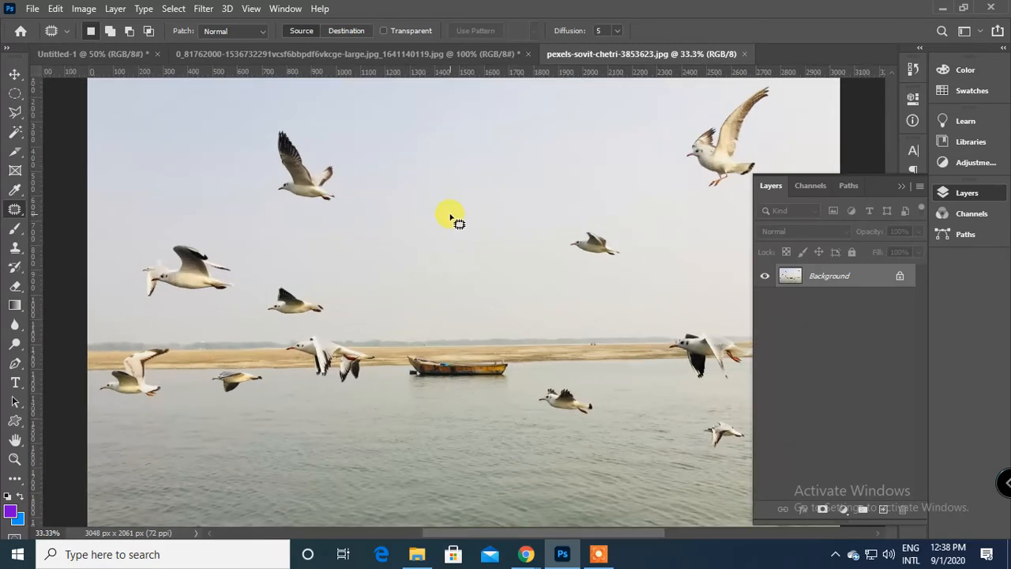
scroll(450, 218, up, 1)
drag(451, 219, 276, 255)
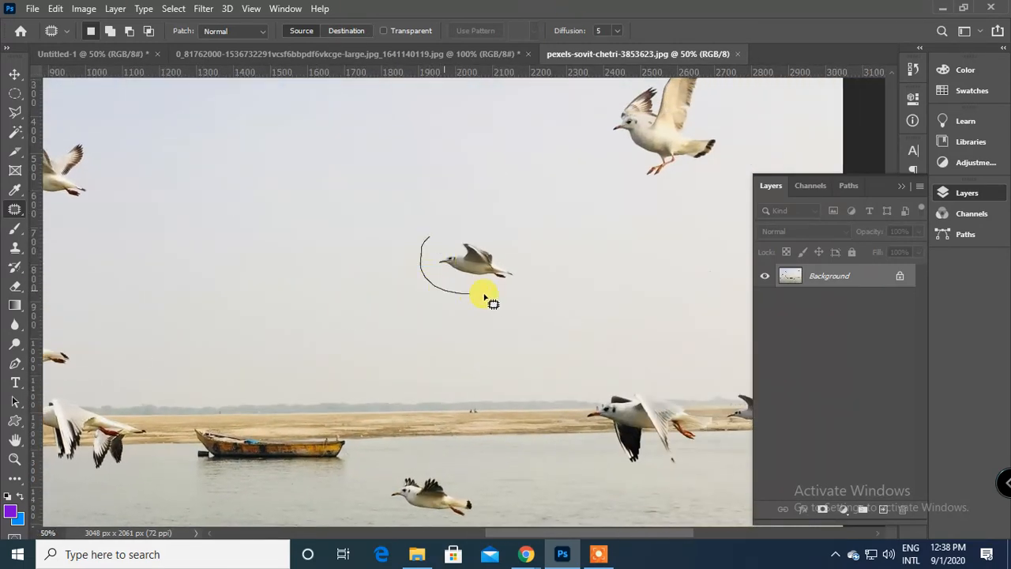
mouse_move(433, 239)
mouse_down()
mouse_move(384, 309)
mouse_move(305, 253)
mouse_up()
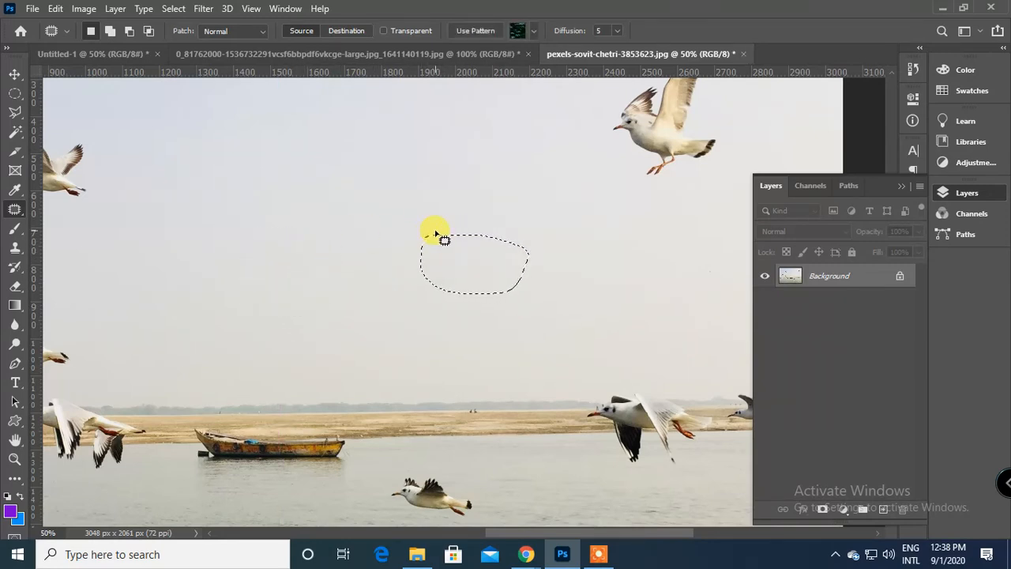
key(ctrl+d)
Undo the patching of the small bird in the sky and clear the selection around it.
drag(602, 261, 457, 351)
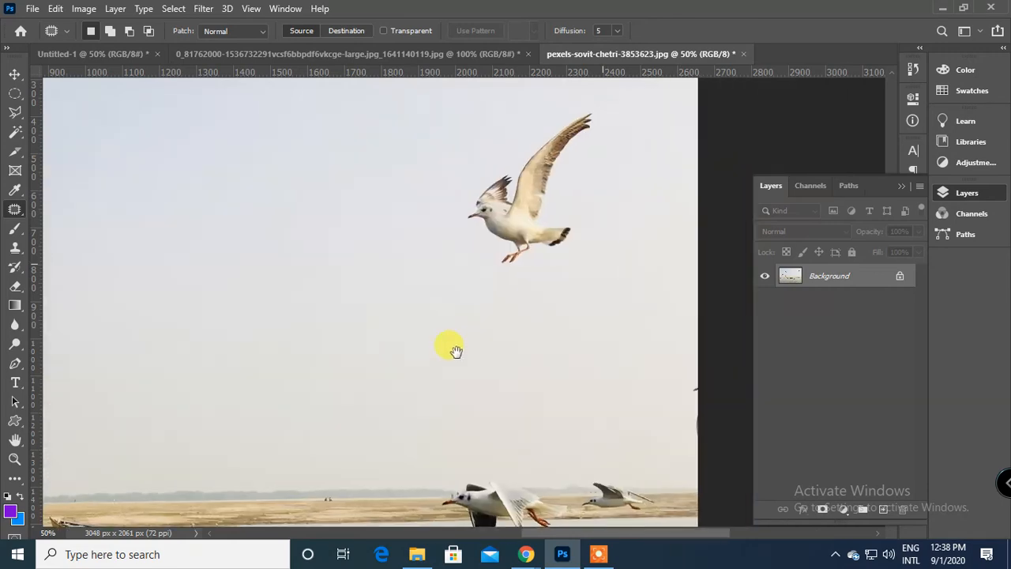
scroll(456, 354, down, 5)
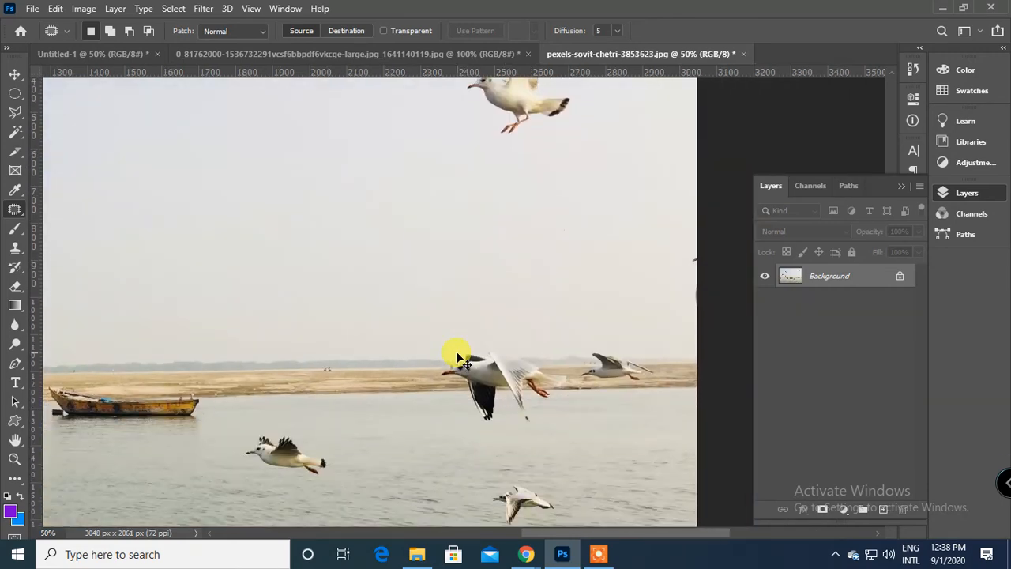
scroll(457, 354, down, 1)
drag(322, 275, 390, 310)
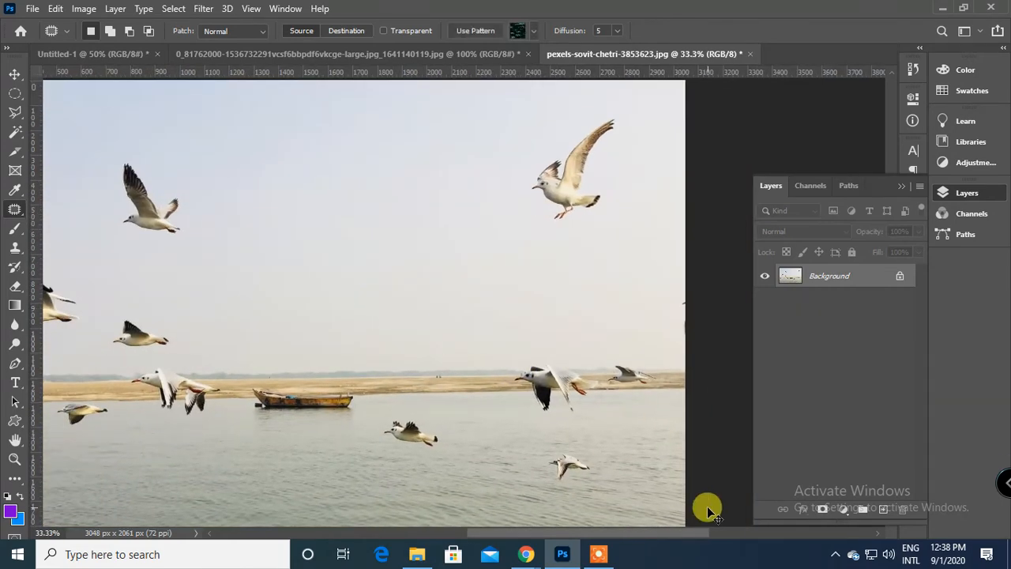
key(ctrl+z)
key(ctrl+z)
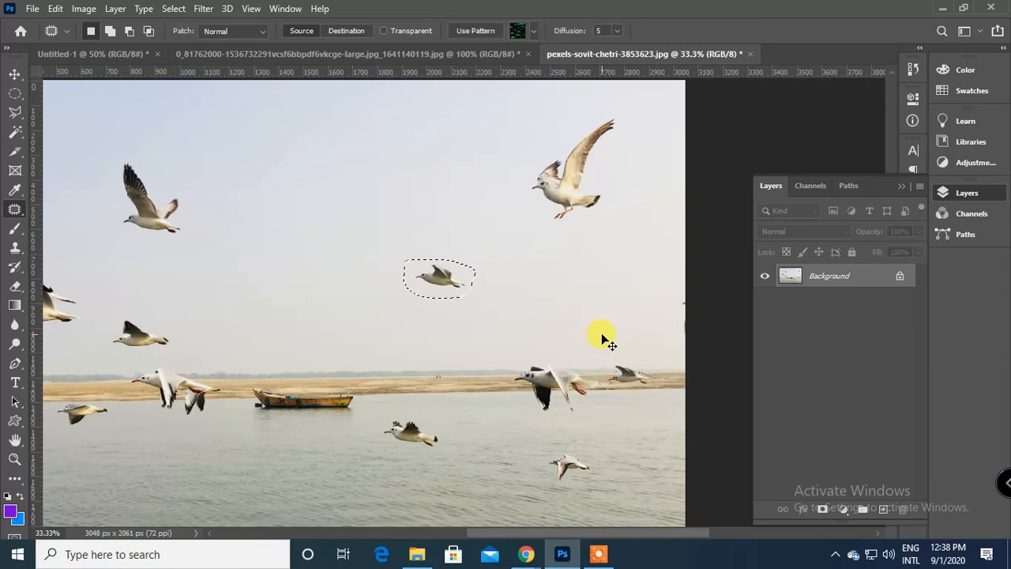
key(ctrl+d)
drag(279, 203, 480, 224)
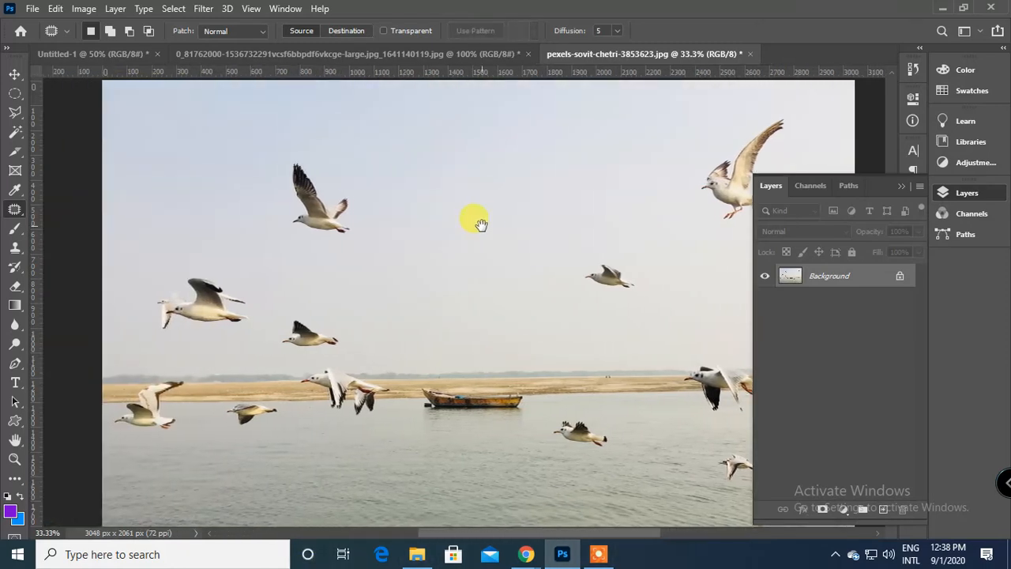
drag(494, 263, 469, 254)
scroll(466, 260, down, 2)
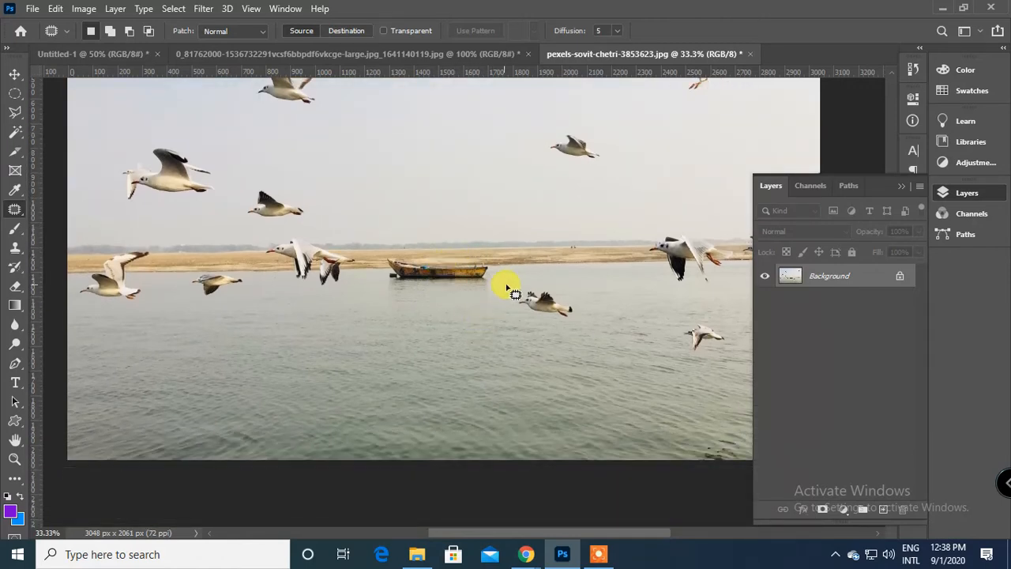
Outline the bird flying over the water beside the boat with the Patch Tool, replace it with clear water and deselect.
mouse_move(508, 302)
mouse_down()
mouse_move(551, 337)
mouse_move(579, 320)
mouse_move(543, 274)
mouse_move(510, 281)
mouse_up()
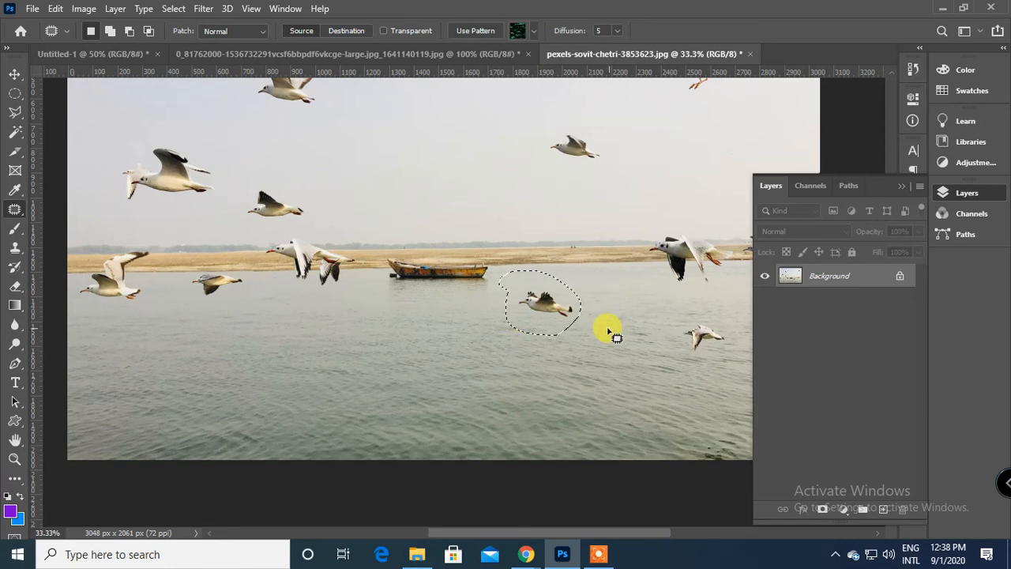
drag(541, 300, 454, 324)
key(ctrl+d)
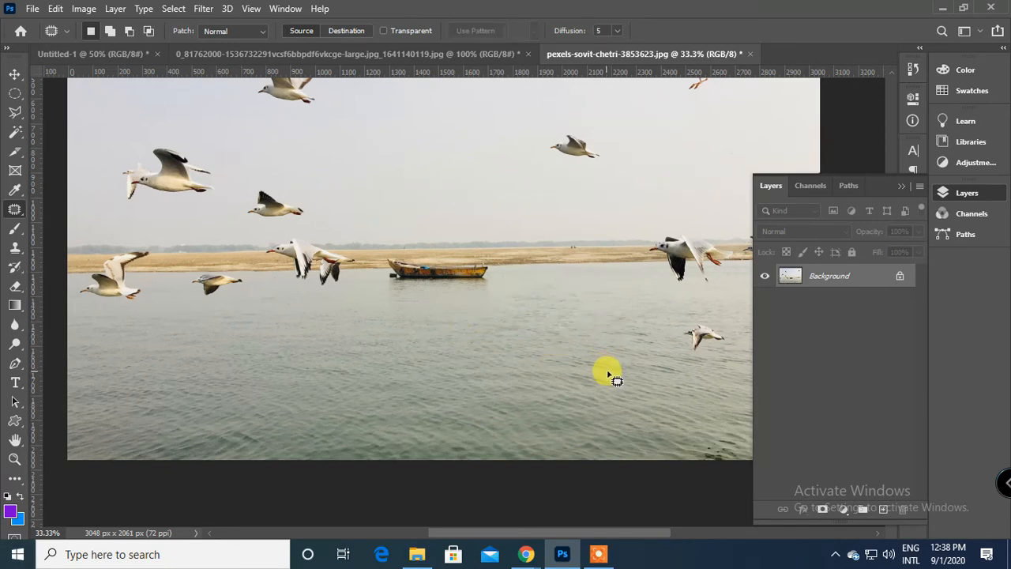
Patch the small bird low over the water on the photo's right side with clear water and deselect.
scroll(637, 360, right, 5)
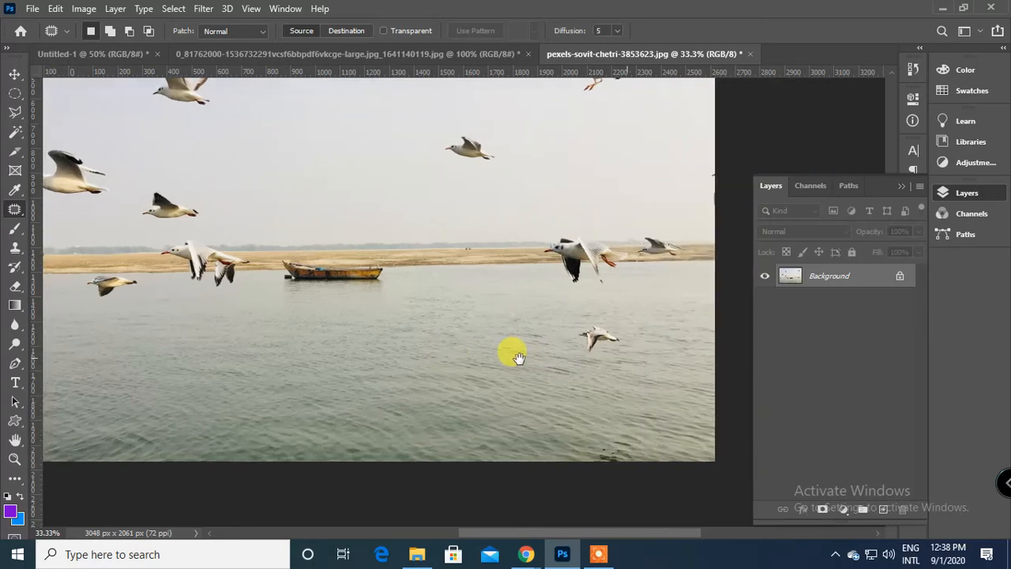
mouse_move(431, 320)
mouse_down()
mouse_move(394, 349)
mouse_move(474, 371)
mouse_move(421, 315)
mouse_move(339, 392)
mouse_move(477, 436)
mouse_up()
key(ctrl+d)
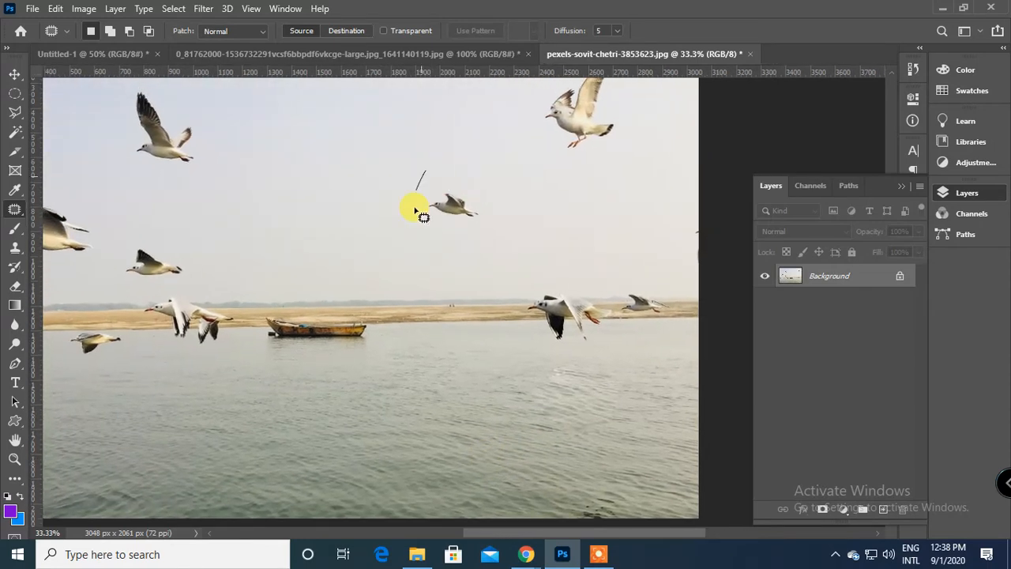
Replace the small bird in the middle of the sky with clear sky, patch the area beside it too, and deselect.
mouse_move(468, 188)
mouse_down()
mouse_move(472, 207)
mouse_move(542, 228)
mouse_up()
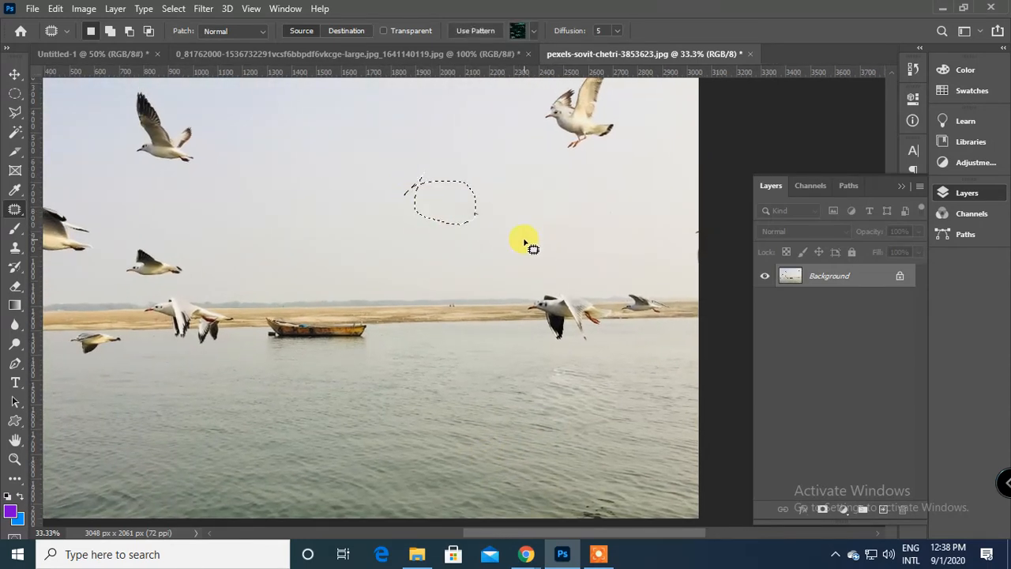
drag(363, 211, 360, 225)
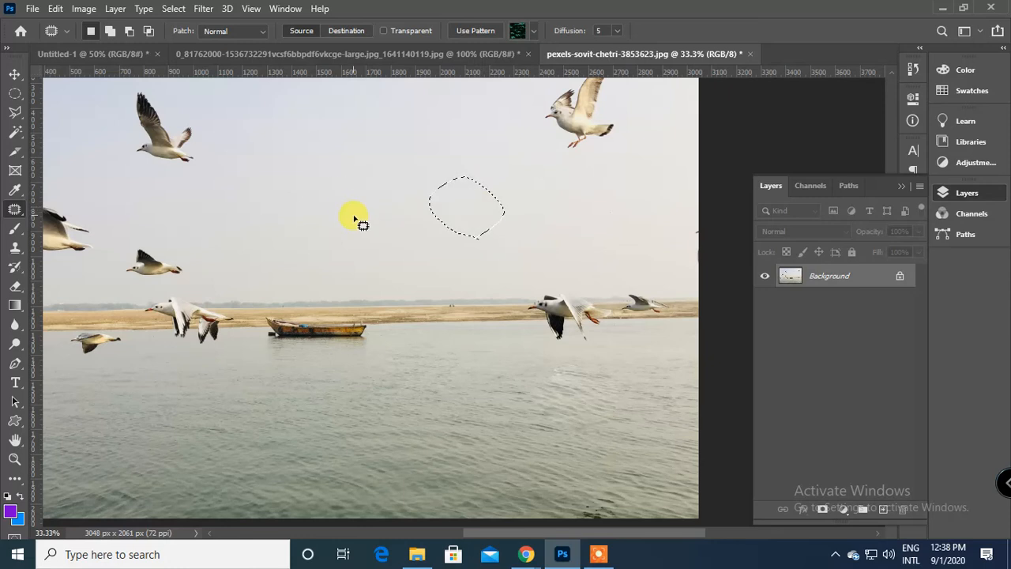
key(ctrl+d)
Outline the bird in the upper left of the sky, replace it with clear sky and deselect.
scroll(455, 232, left, 5)
scroll(298, 172, up, 2)
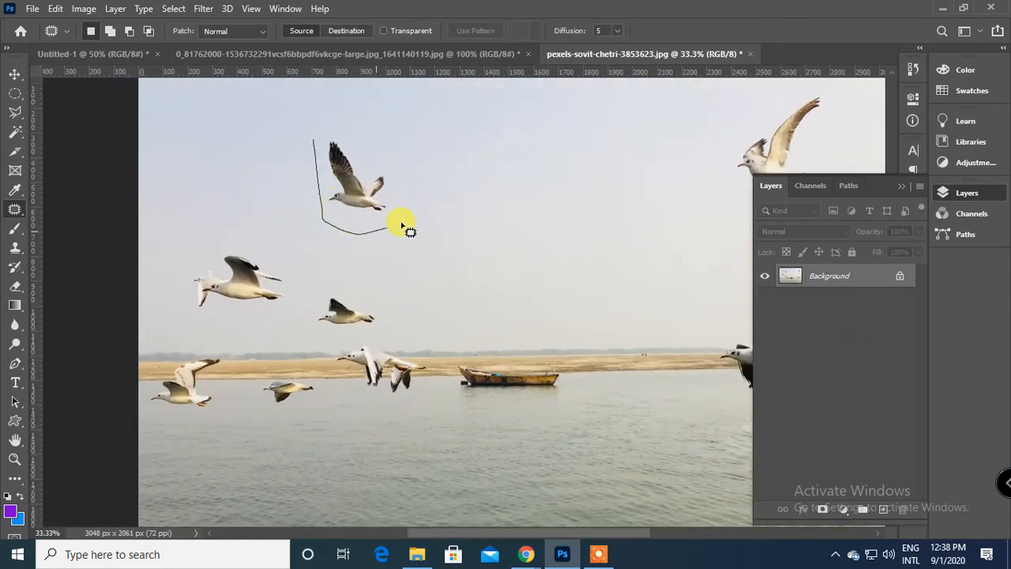
drag(313, 150, 315, 149)
drag(384, 185, 507, 245)
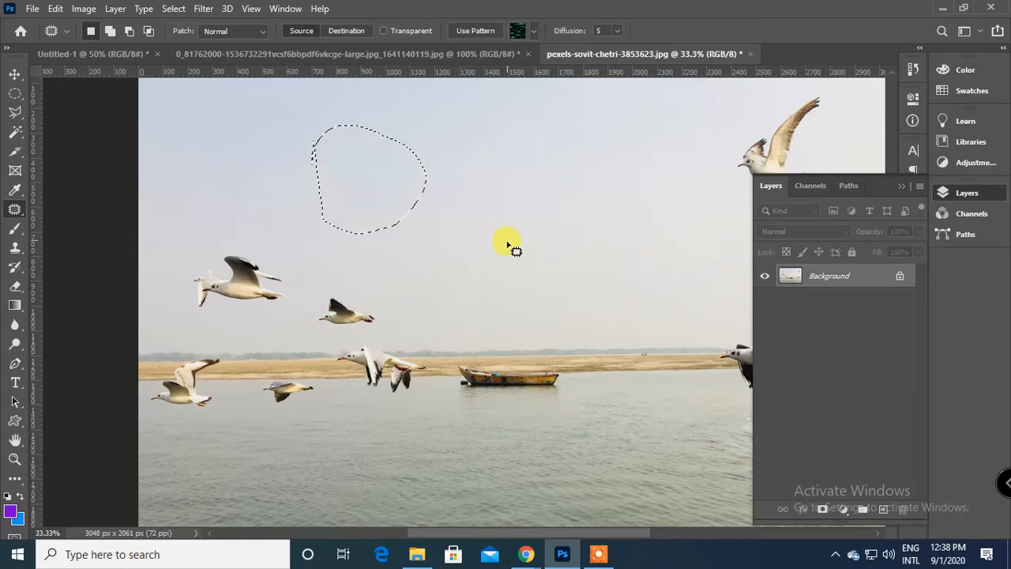
key(ctrl+d)
Patch the water area to the lower right of the boat, rework its smooth spot with rippled water and deselect.
scroll(380, 237, down, 3)
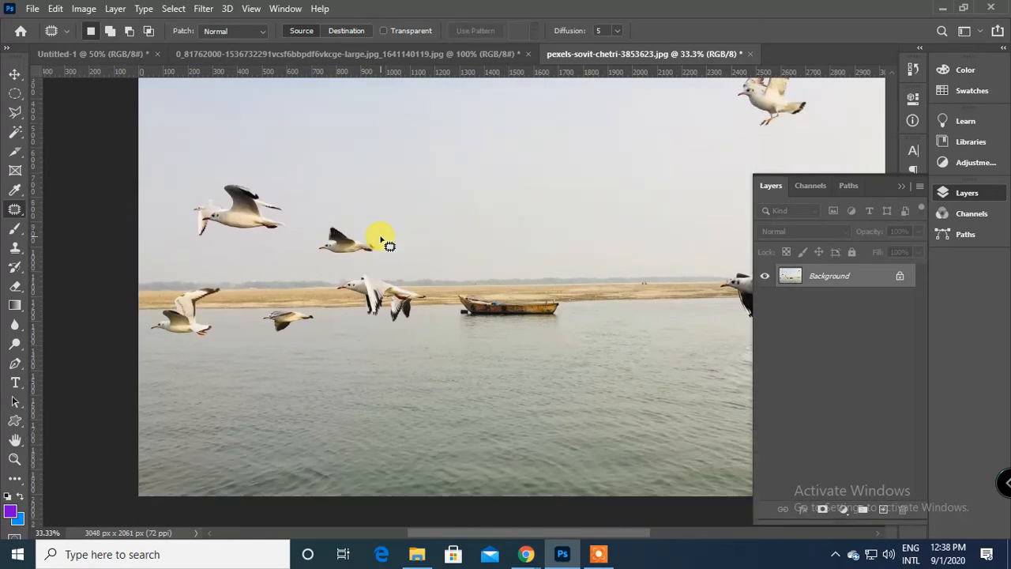
scroll(364, 246, down, 1)
drag(477, 326, 303, 383)
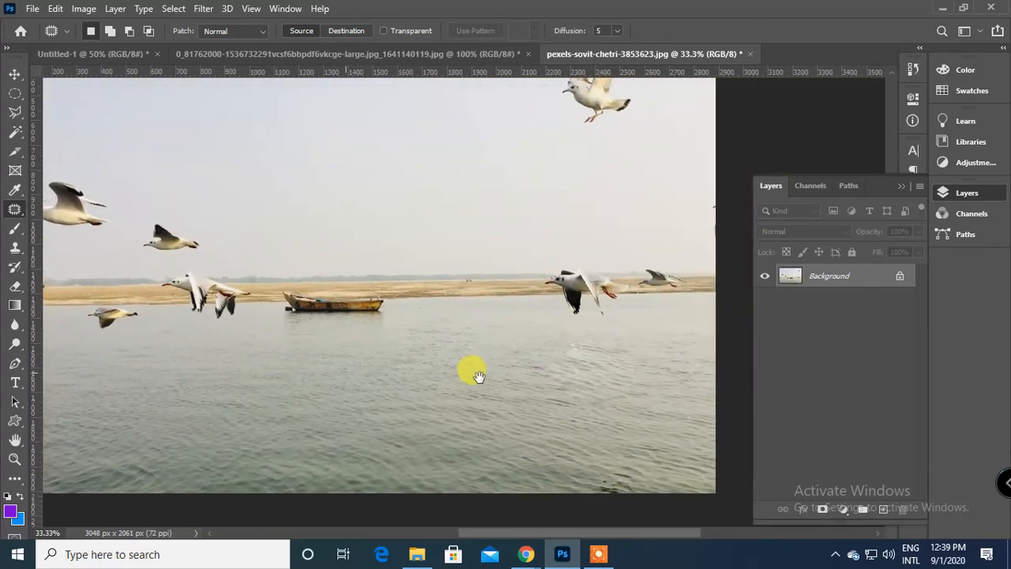
mouse_move(485, 375)
mouse_down()
mouse_move(363, 400)
mouse_move(409, 338)
mouse_move(400, 209)
mouse_move(453, 403)
mouse_up()
key(ctrl+d)
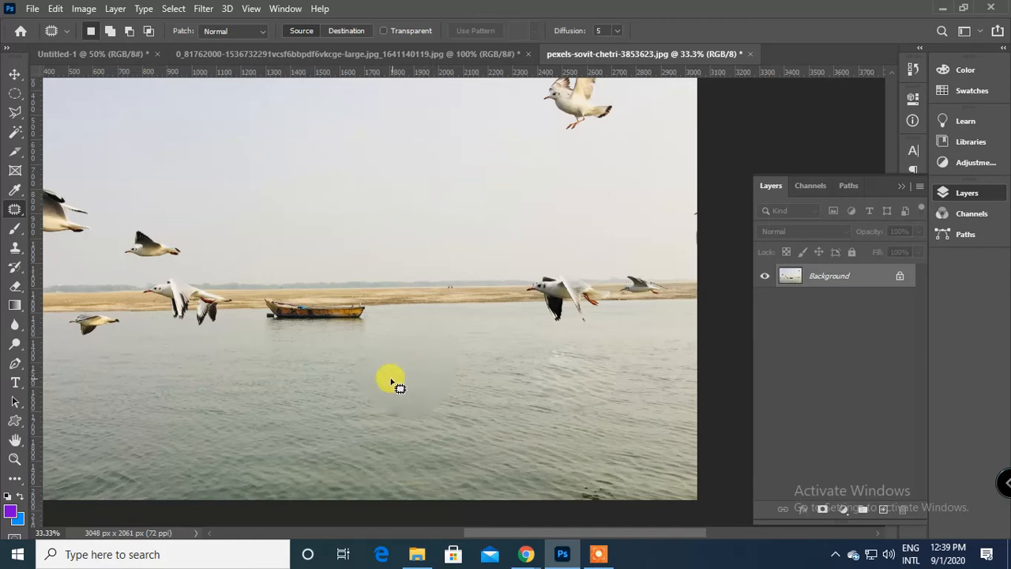
mouse_move(476, 355)
mouse_down()
mouse_move(372, 355)
mouse_move(460, 365)
mouse_up()
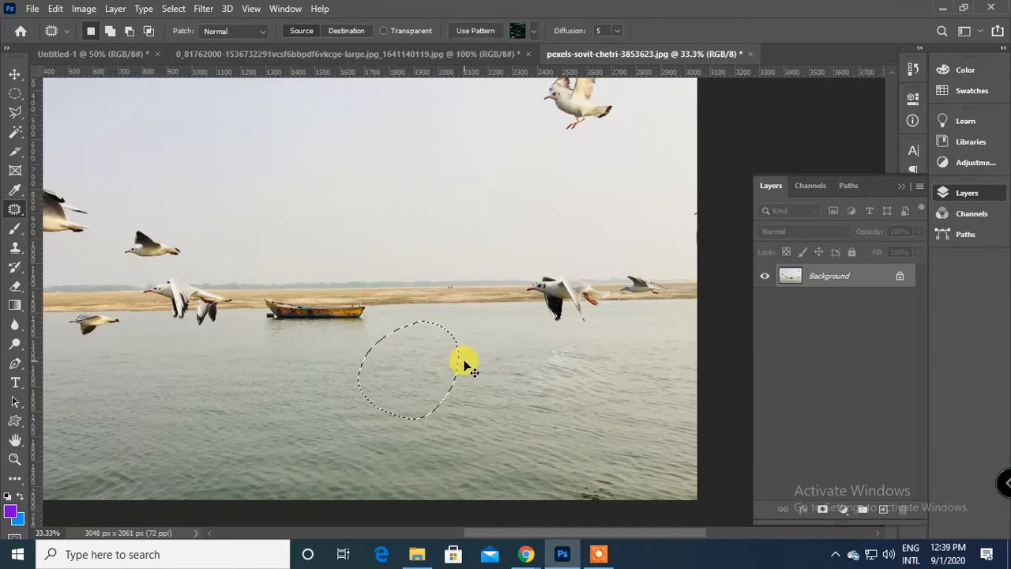
click(543, 375)
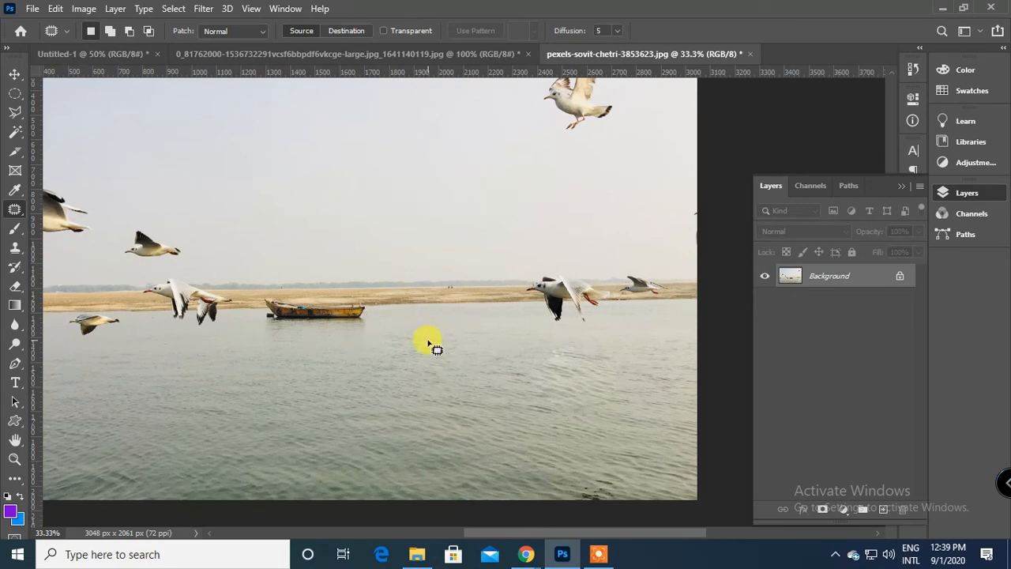
scroll(427, 346, up, 2)
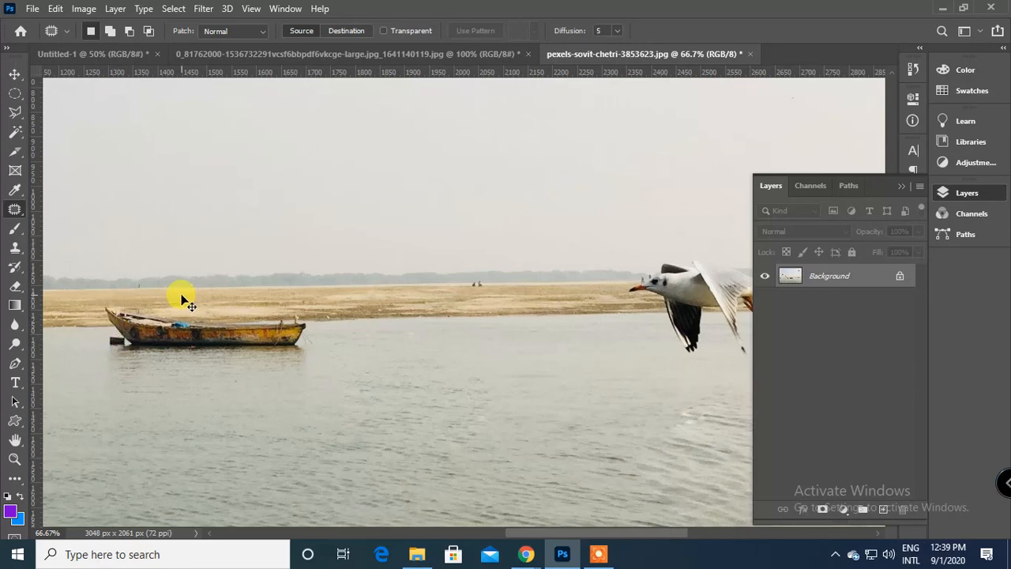
scroll(181, 297, down, 1)
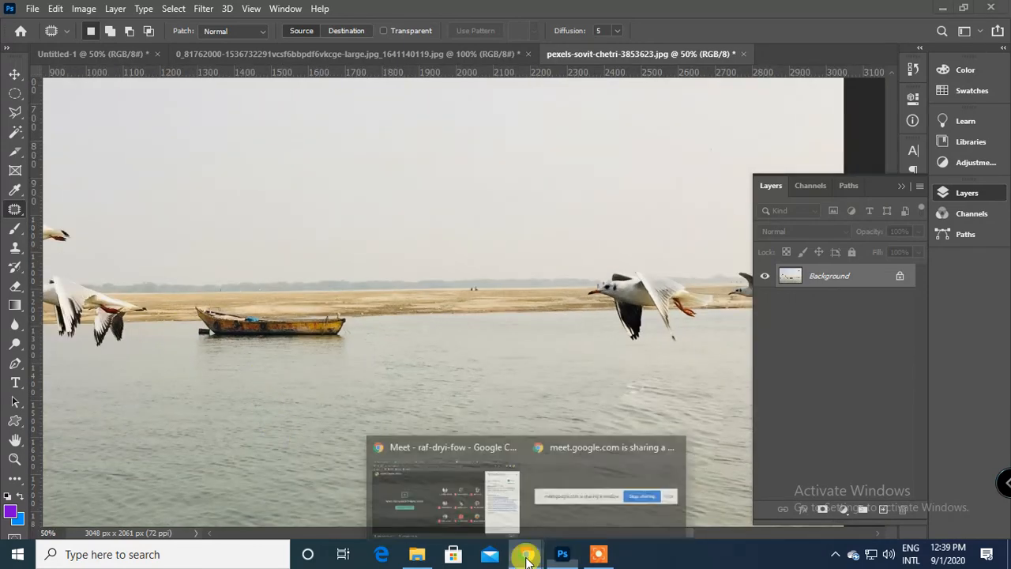
click(527, 558)
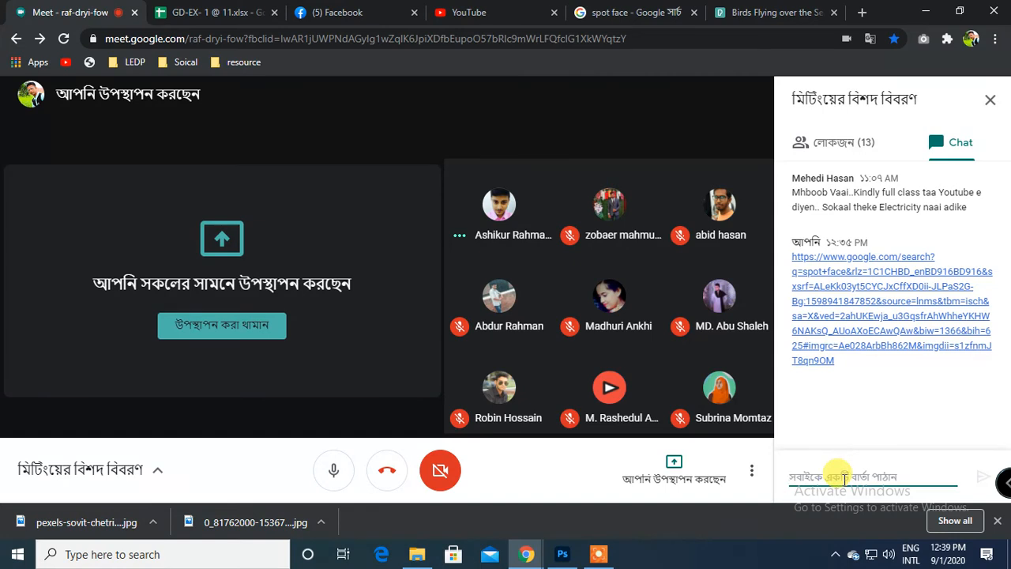
text(https://www.pexels.com/photo/birds-flying-over-the-sea-3853623/)
key(Return)
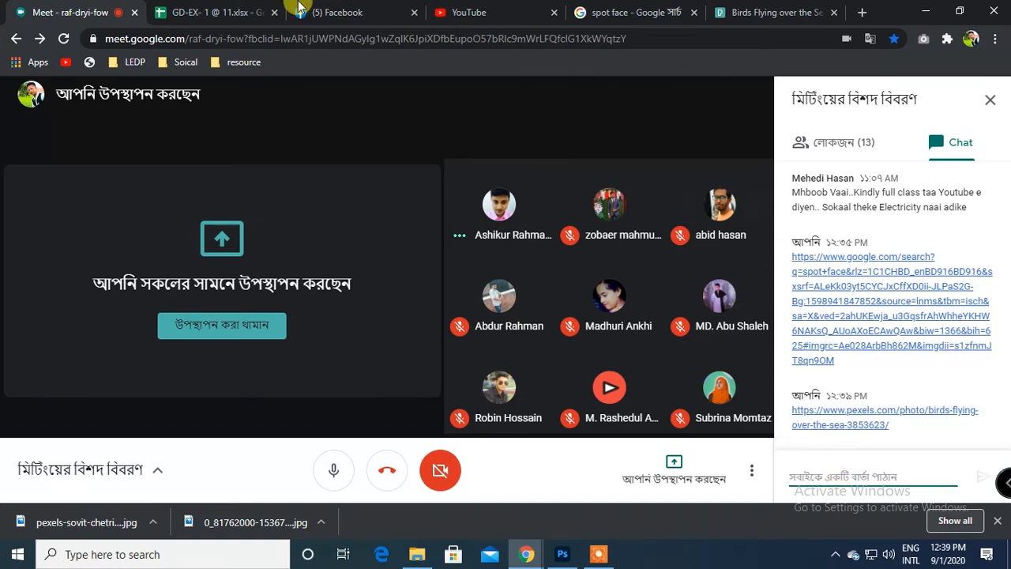
click(563, 554)
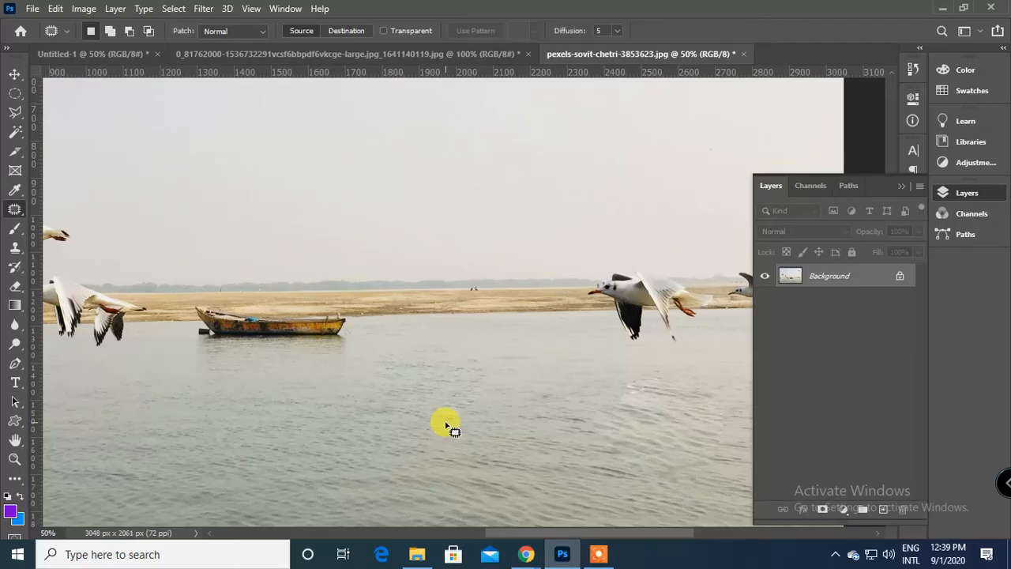
Undo all the sky and water patches to restore the removed birds.
key(ctrl+minus)
key(ctrl+minus)
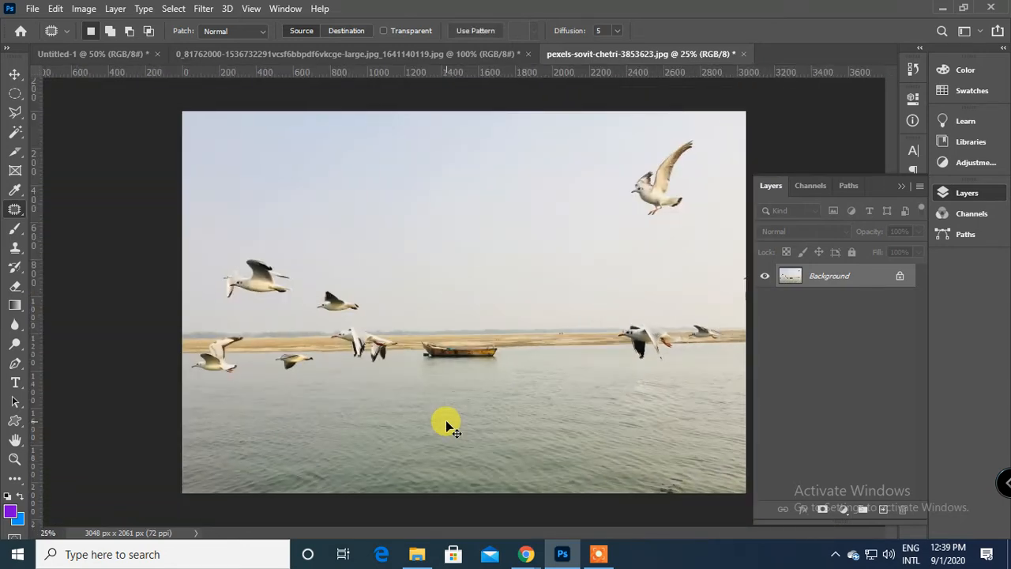
key(ctrl+z)
key(ctrl+z)
key(ctrl+z)
key(ctrl+z)
key(ctrl+z)
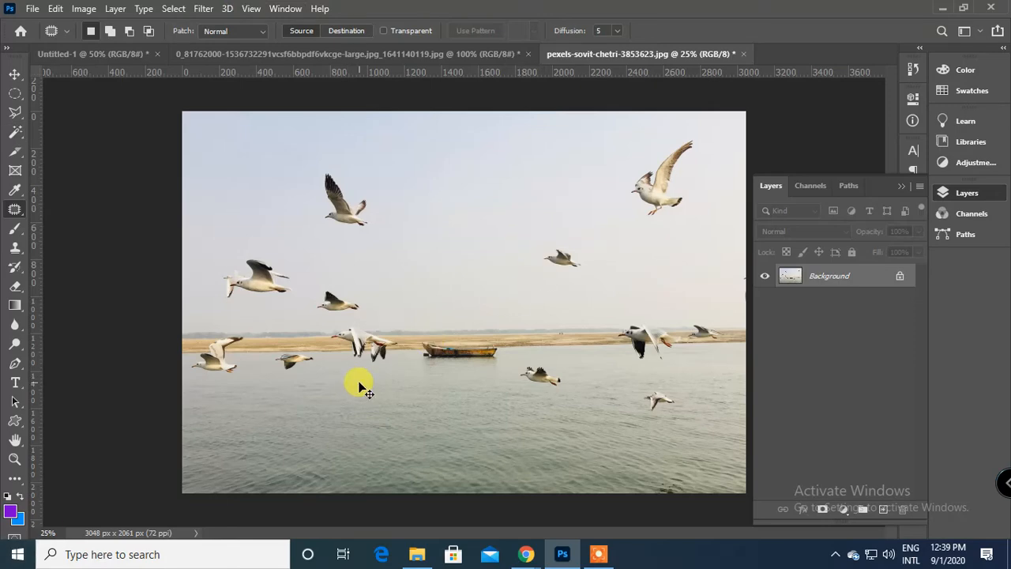
Outline the upper-left bird closely around its wings and body with the Patch Tool, replace it with clear sky and deselect.
scroll(359, 388, up, 3)
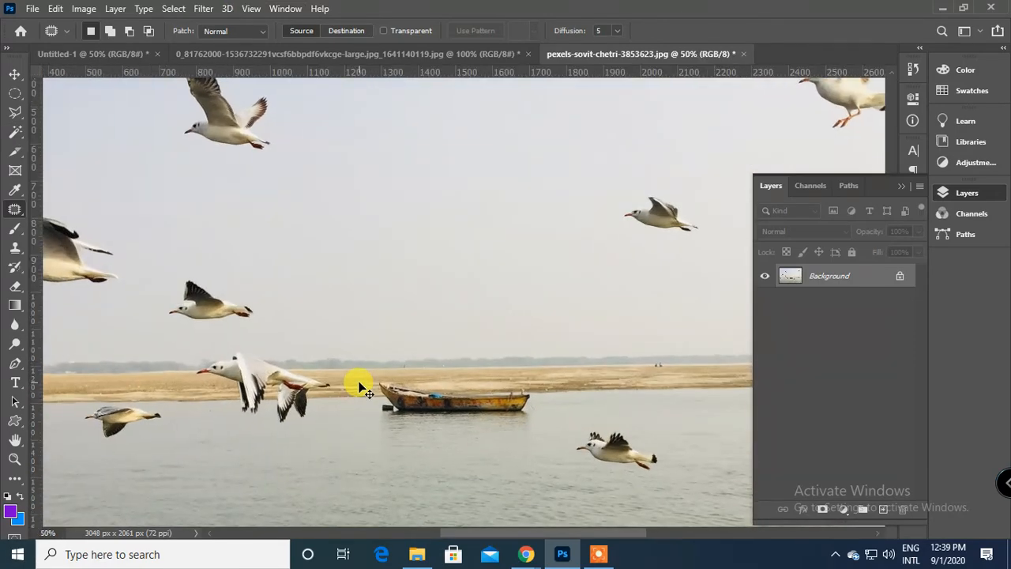
scroll(359, 387, up, 1)
drag(321, 289, 358, 384)
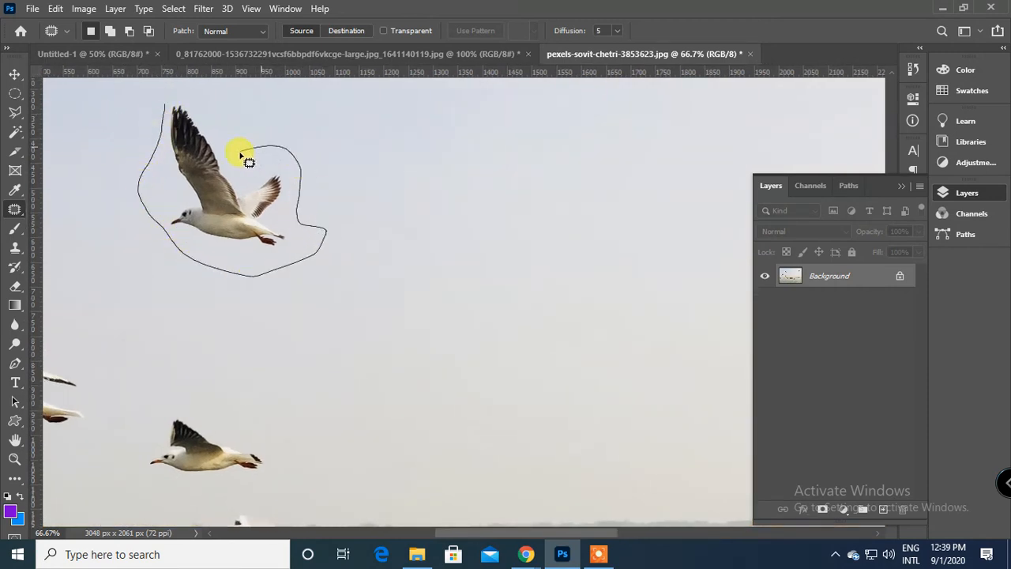
drag(162, 140, 163, 132)
mouse_move(217, 164)
mouse_down()
mouse_move(306, 188)
mouse_move(395, 160)
mouse_up()
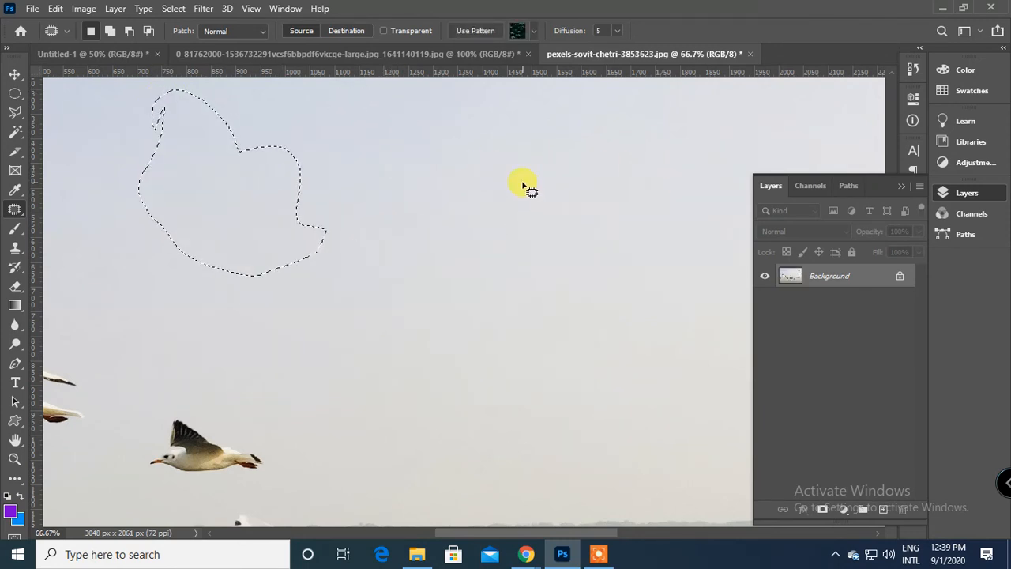
key(ctrl+d)
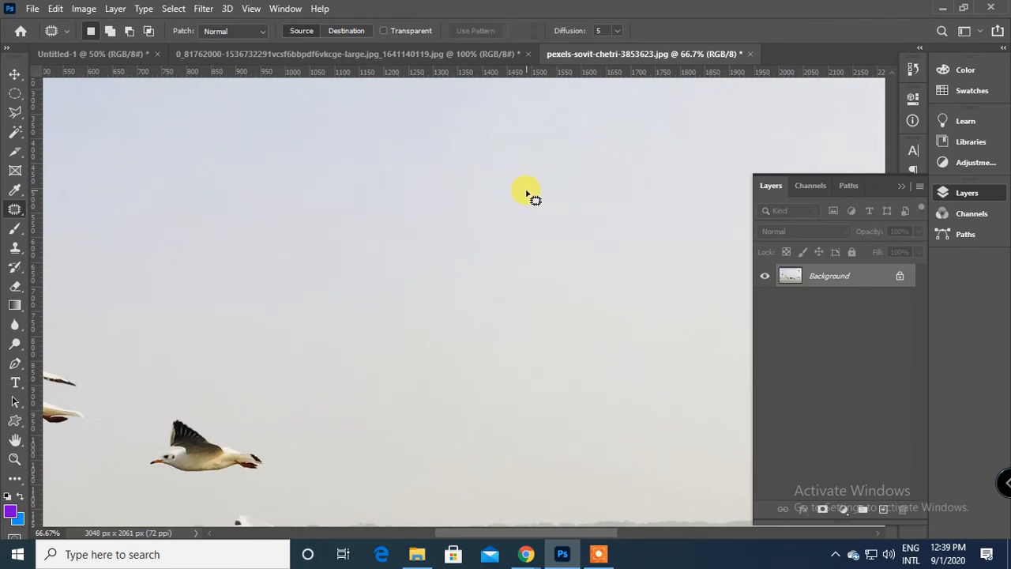
Outline the large bird in the photo's upper right with the Patch Tool, replace it with clear sky and deselect.
key(ctrl+minus)
key(ctrl+minus)
key(space)
drag(553, 271, 508, 247)
drag(428, 282, 390, 255)
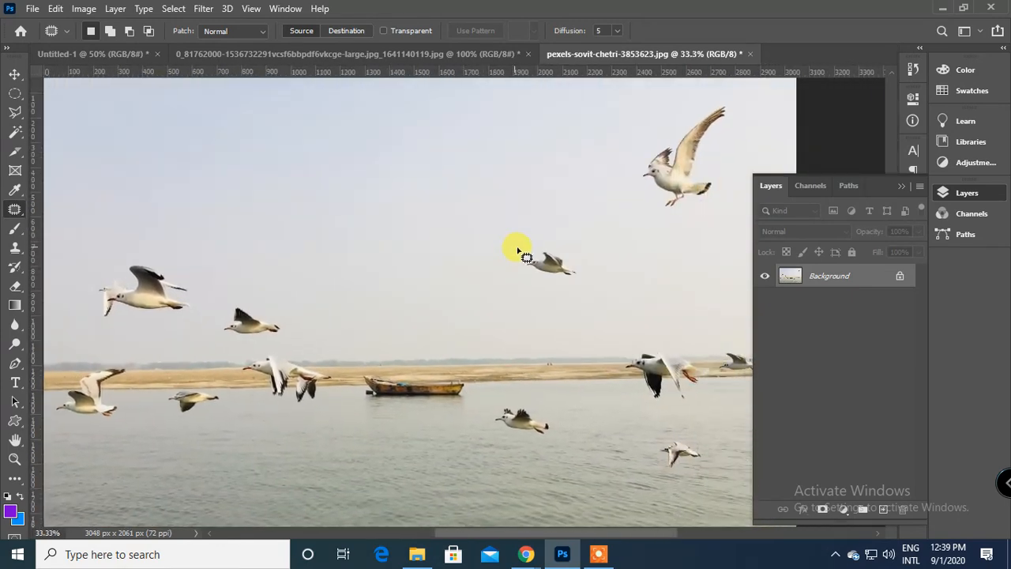
key(space)
drag(522, 254, 394, 299)
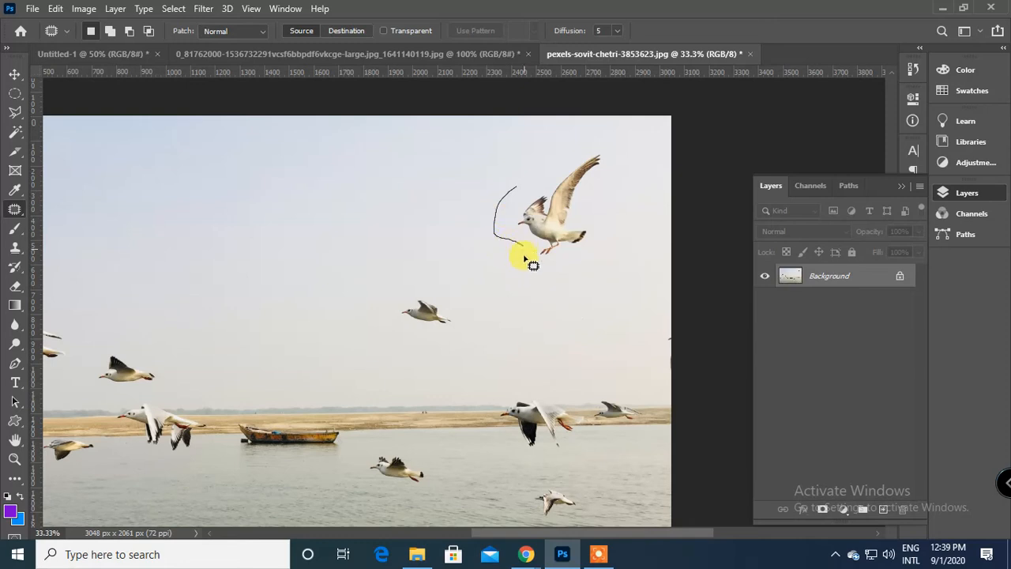
drag(541, 165, 541, 168)
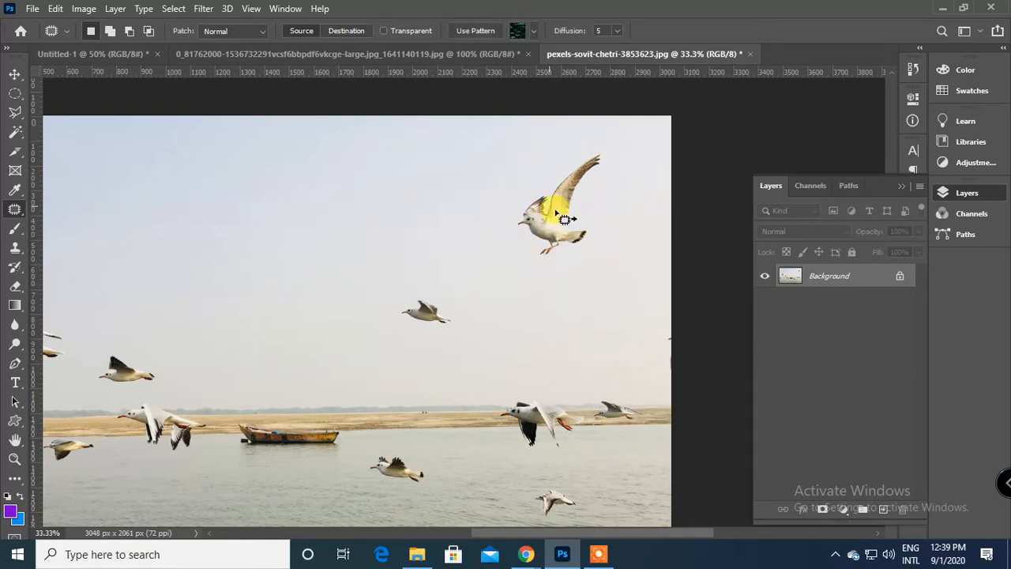
drag(553, 215, 336, 226)
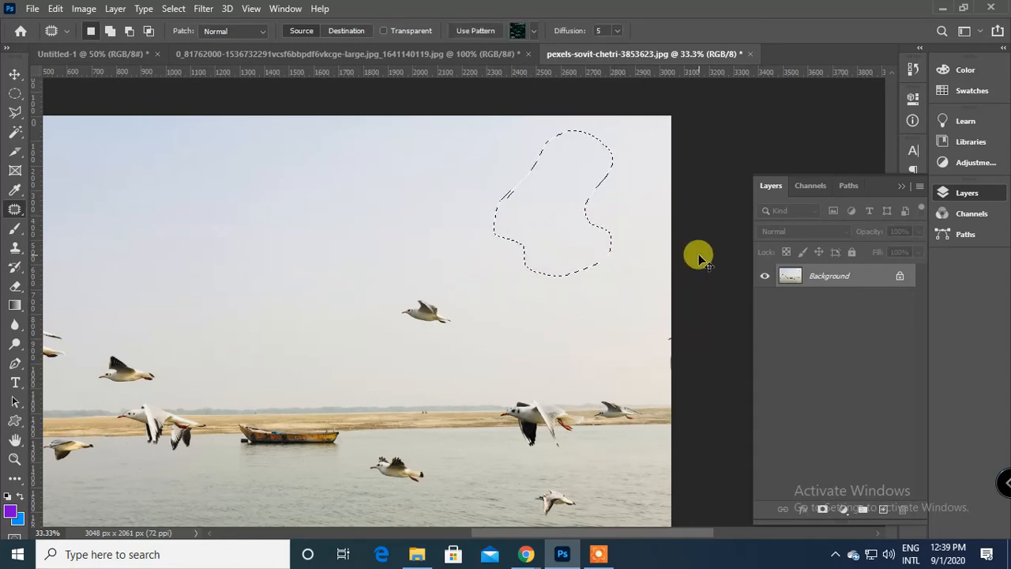
key(ctrl+d)
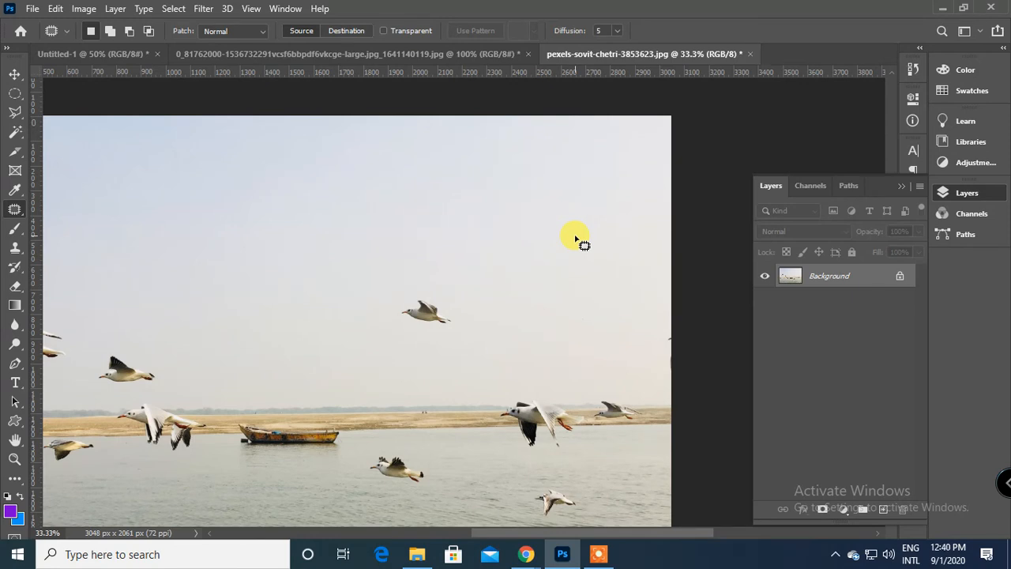
Review the healing and patch tools available for the bird photo, and switch to the portrait to examine the retouched face.
click(489, 58)
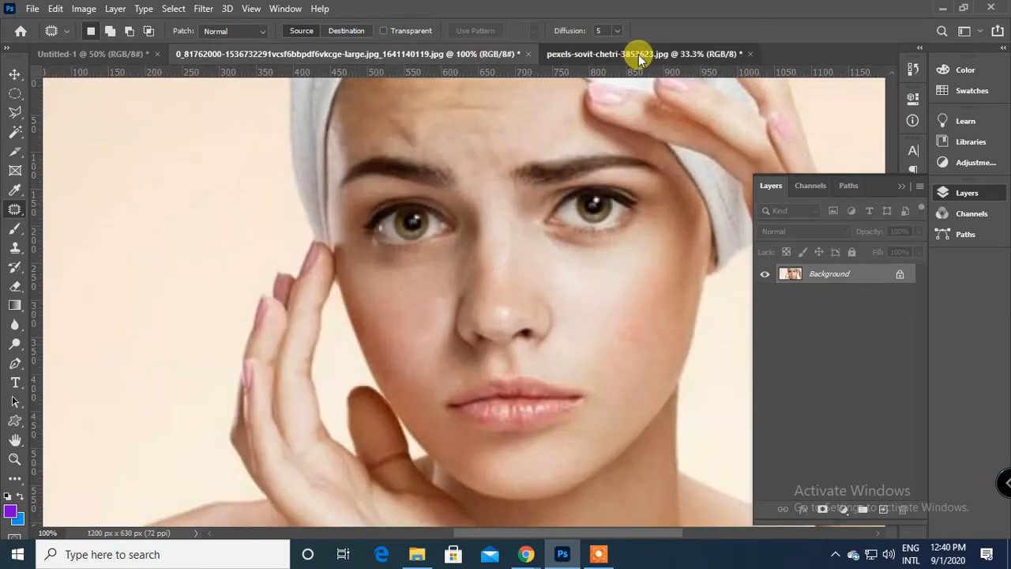
click(640, 57)
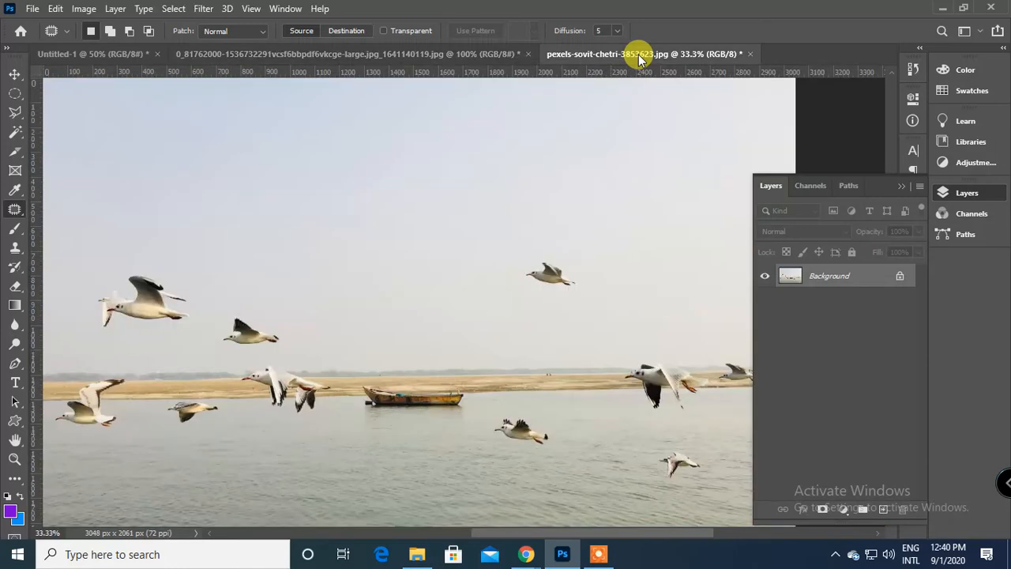
right_click(13, 212)
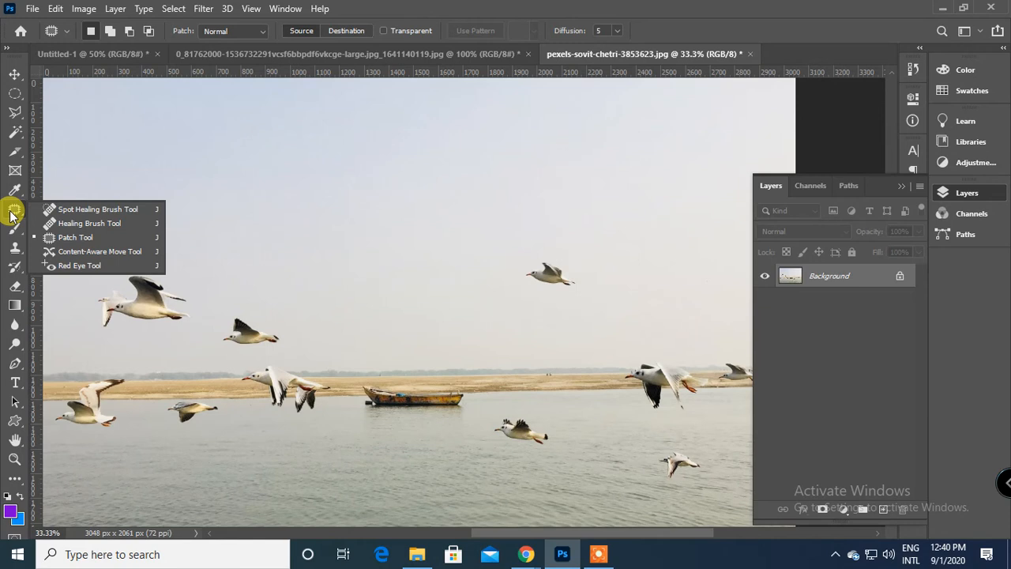
click(373, 59)
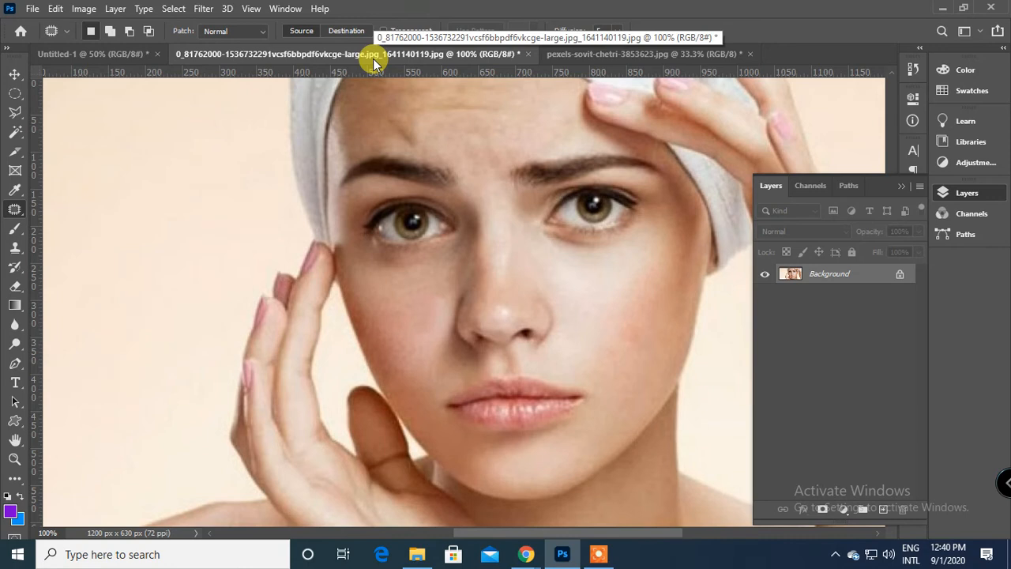
scroll(346, 235, up, 1)
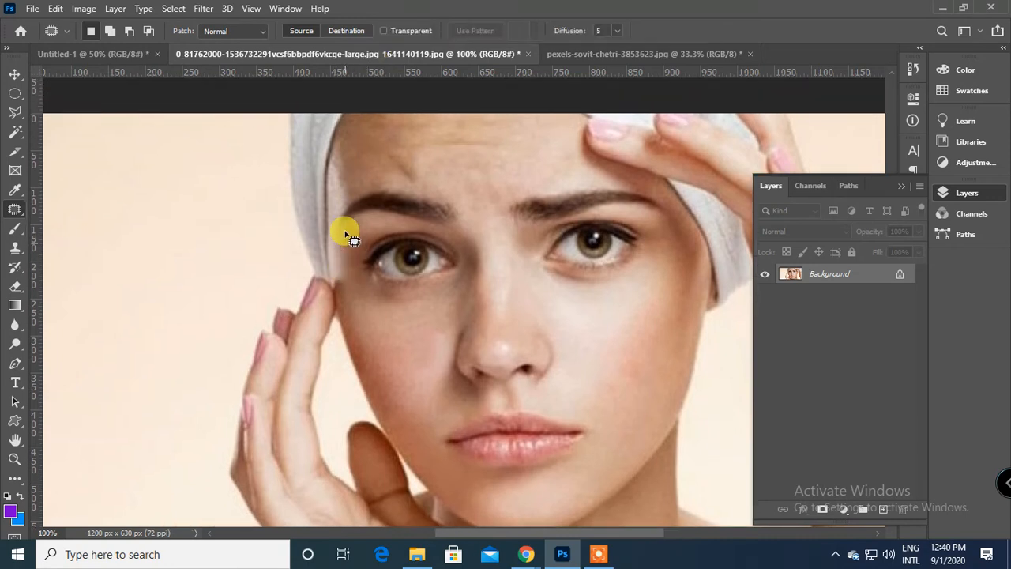
scroll(345, 235, down, 3)
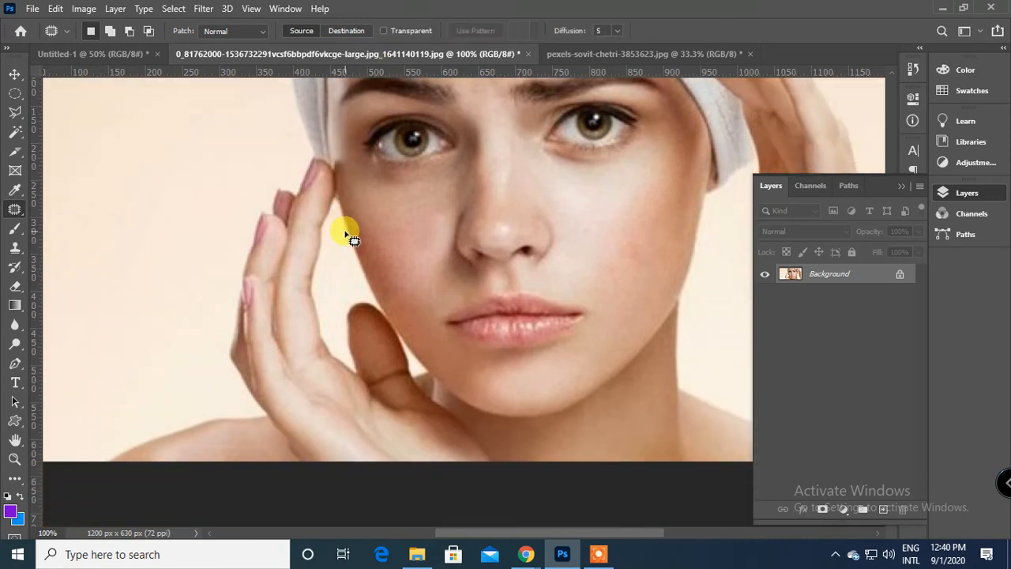
Switch from the portrait to the seagull photo and undo the two sky patches that removed the upper birds.
scroll(347, 235, up, 1)
scroll(345, 235, up, 1)
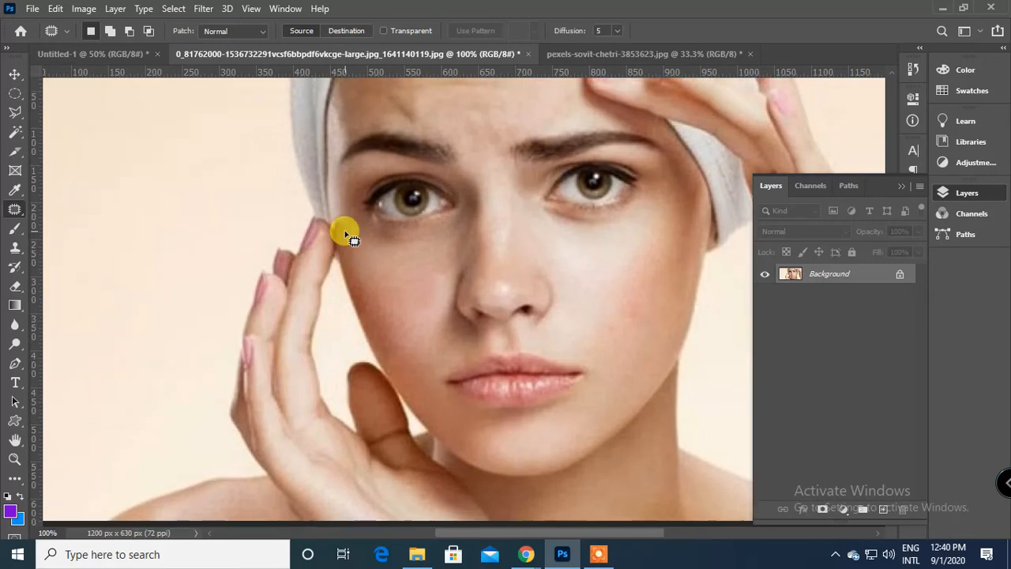
scroll(345, 234, up, 1)
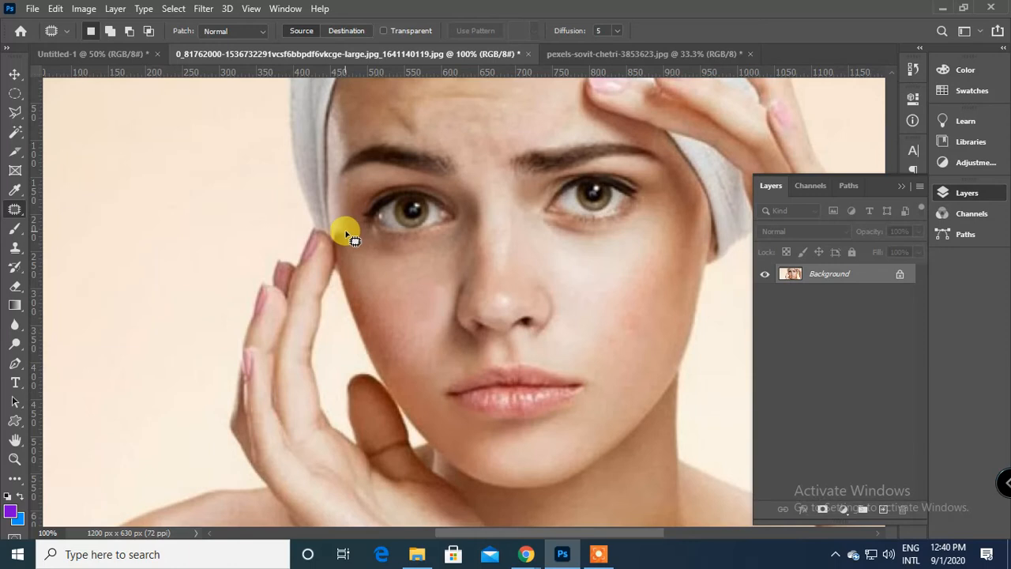
click(639, 52)
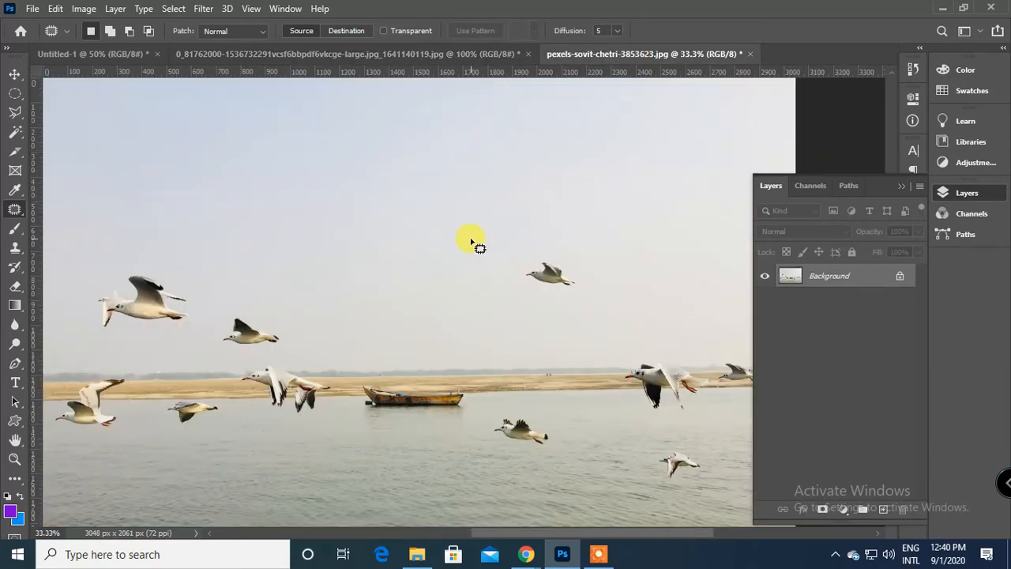
key(ctrl+z)
key(ctrl+z)
key(ctrl+z)
key(ctrl+z)
key(ctrl+z)
key(ctrl+z)
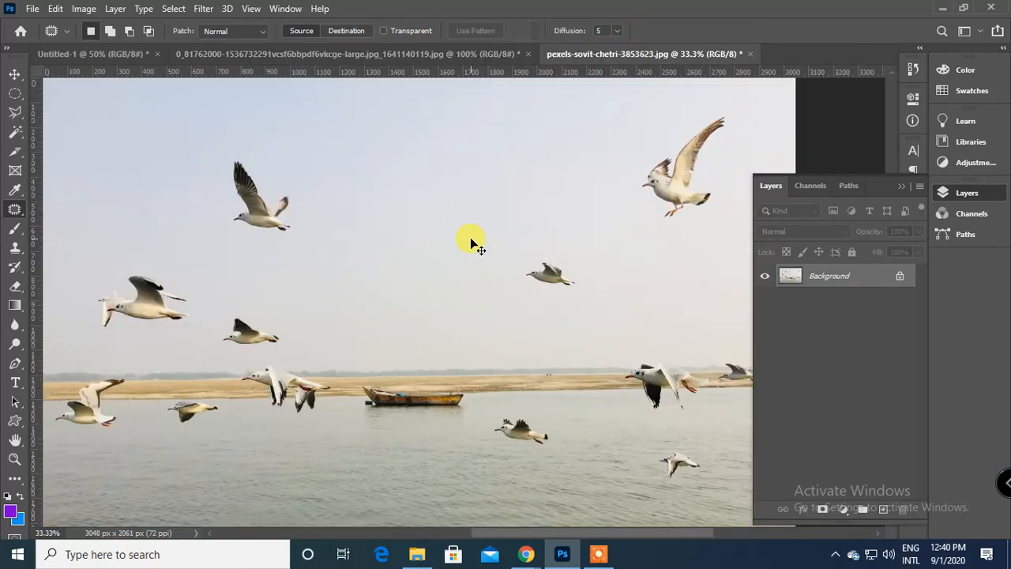
Move the upper-left bird to the middle of the sky with the Content-Aware Move Tool, and revert the move.
scroll(471, 242, down, 6)
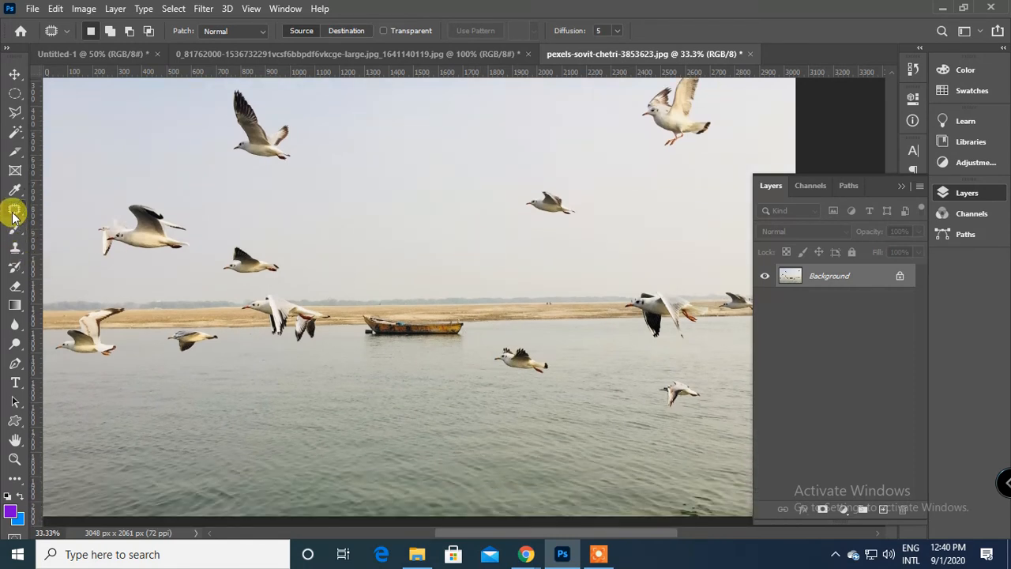
right_click(14, 215)
click(124, 250)
scroll(235, 218, up, 4)
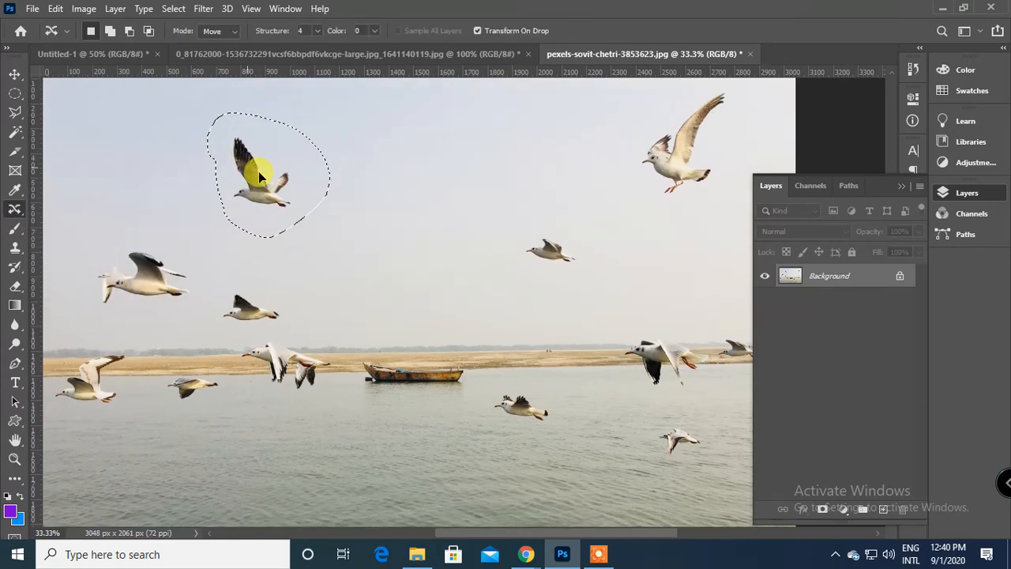
drag(258, 171, 441, 160)
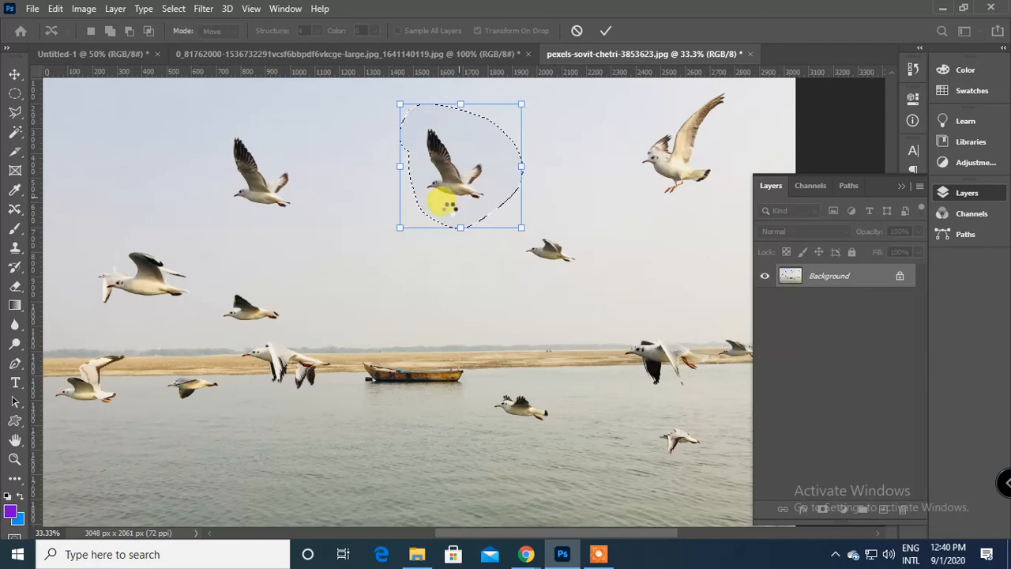
key(Return)
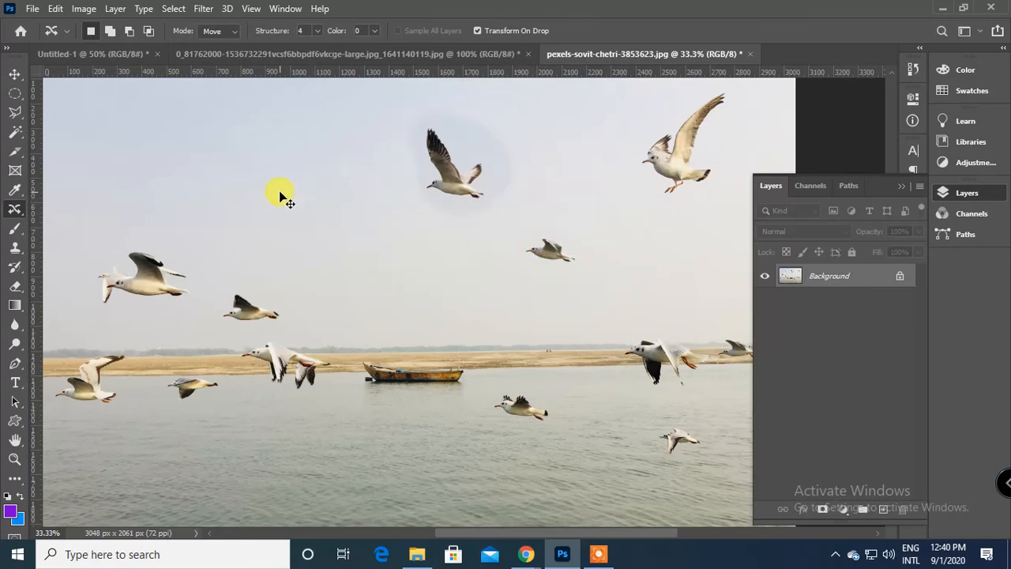
click(365, 250)
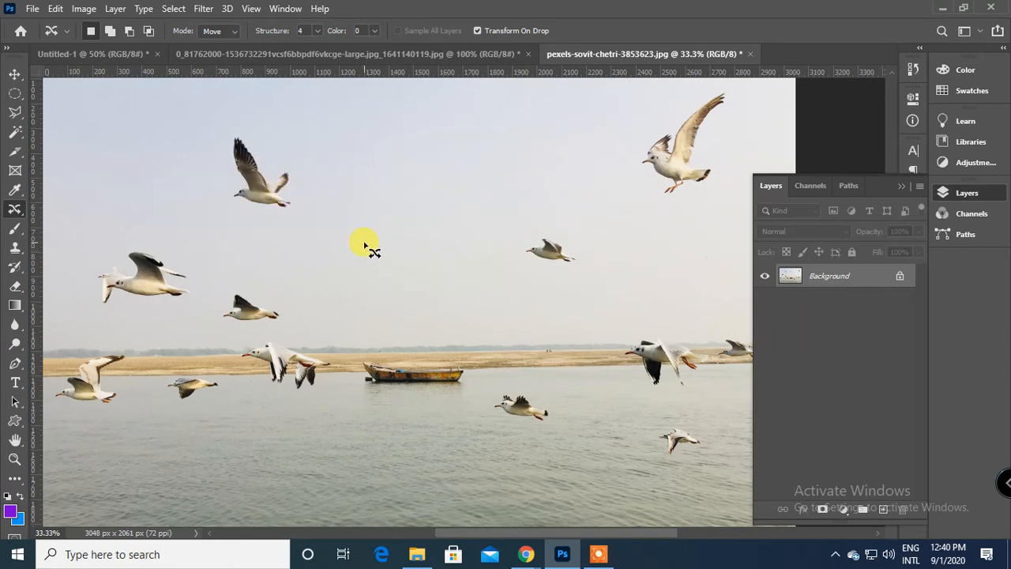
Outline the boat with the Content-Aware Move Tool, move it one boat length to the right along the shore, apply and deselect.
key(ctrl+plus)
key(space)
drag(364, 242, 451, 380)
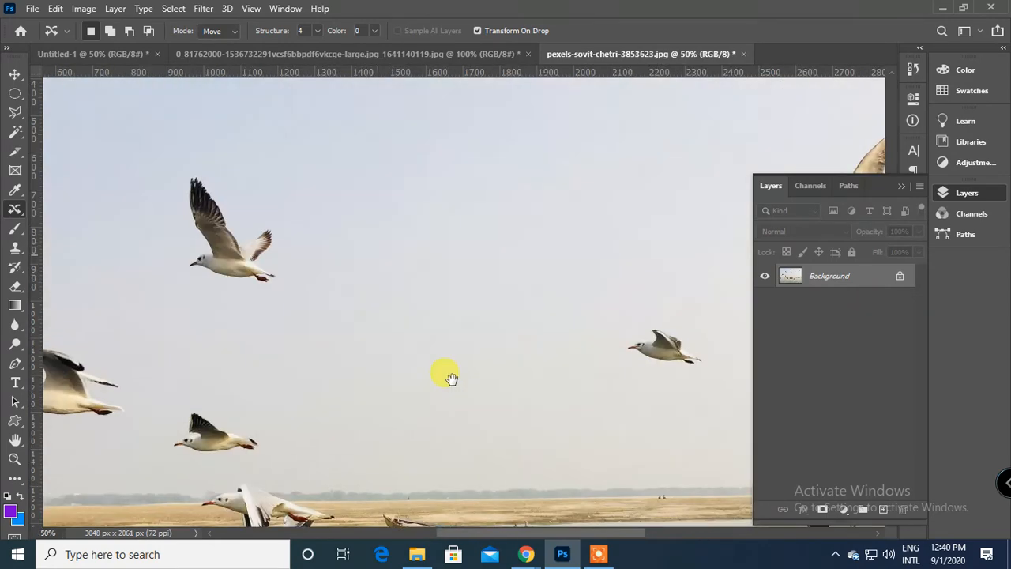
drag(430, 323, 612, 228)
drag(449, 352, 420, 273)
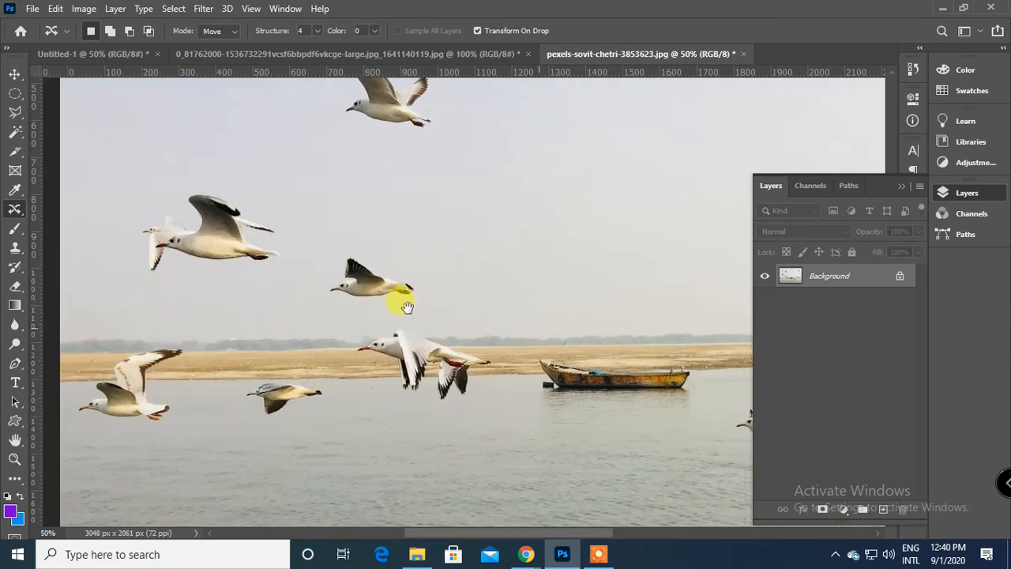
drag(408, 347, 185, 337)
key(ctrl+plus)
key(ctrl+plus)
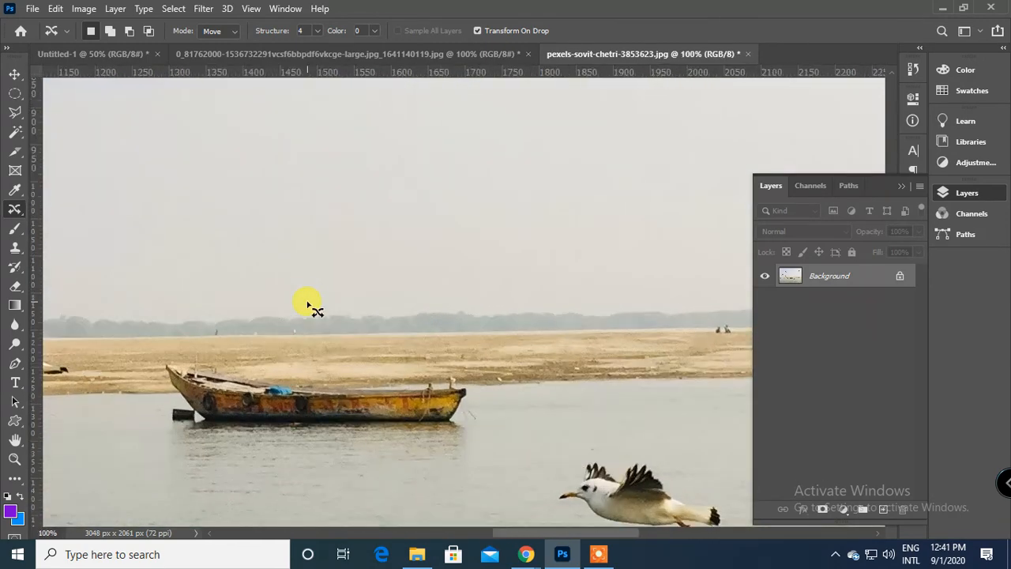
scroll(253, 285, down, 1)
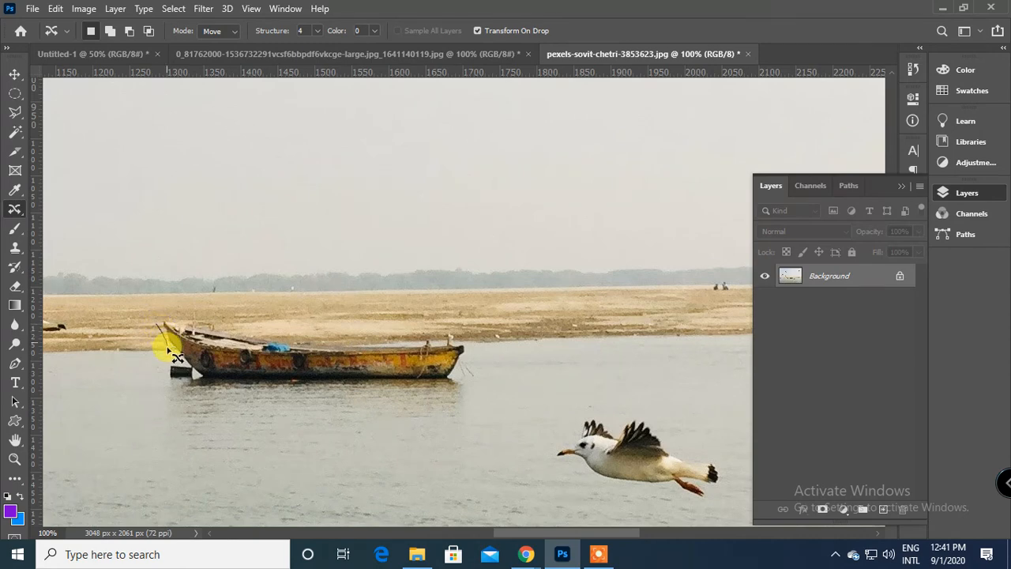
mouse_move(167, 348)
mouse_down()
mouse_move(163, 387)
mouse_move(187, 396)
mouse_move(204, 386)
mouse_move(442, 391)
mouse_move(463, 383)
mouse_move(468, 354)
mouse_move(433, 327)
mouse_move(418, 341)
mouse_move(267, 338)
mouse_move(160, 338)
mouse_up()
drag(280, 359, 592, 355)
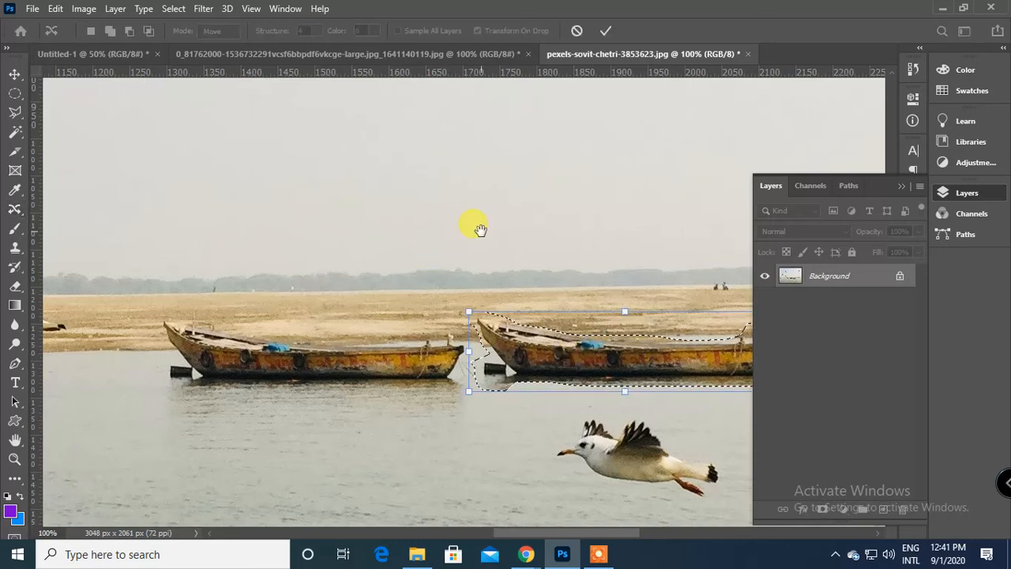
drag(555, 153, 387, 176)
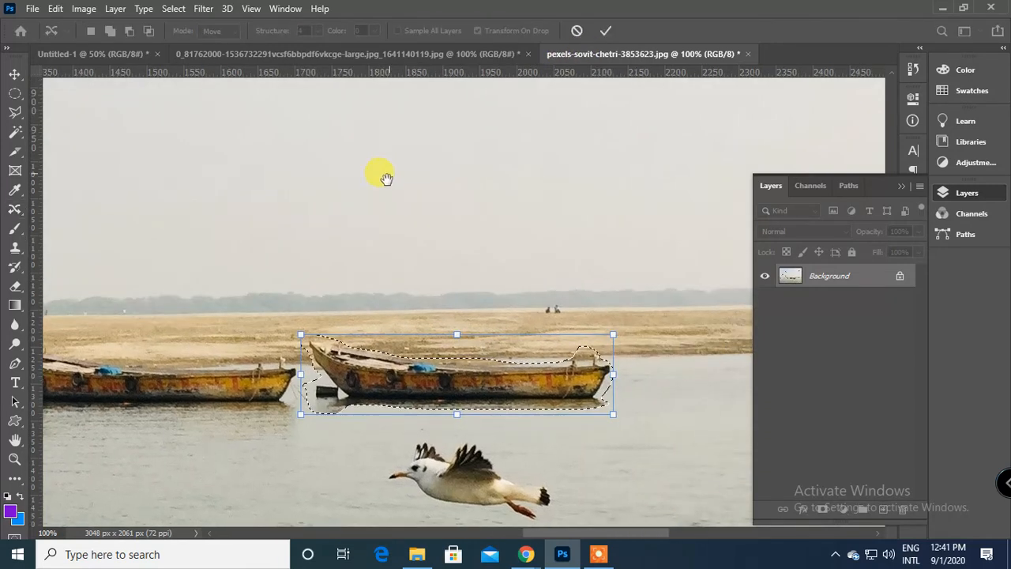
click(607, 32)
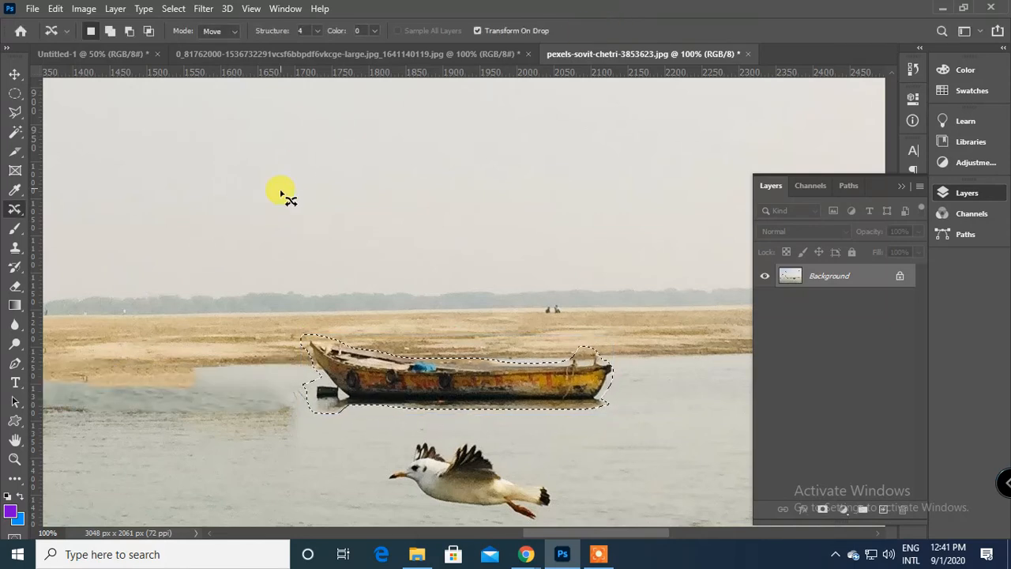
drag(280, 194, 474, 170)
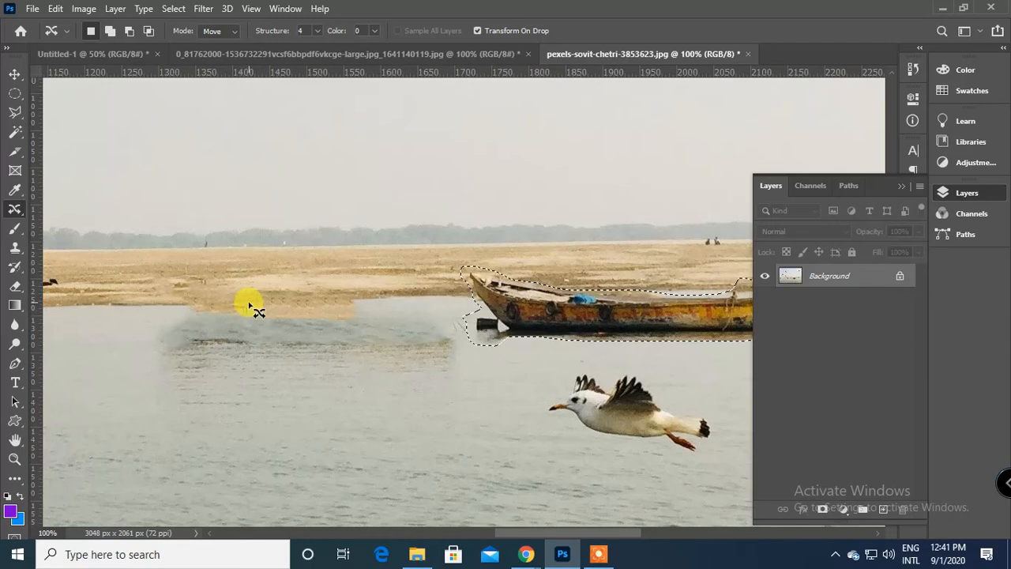
key(ctrl+d)
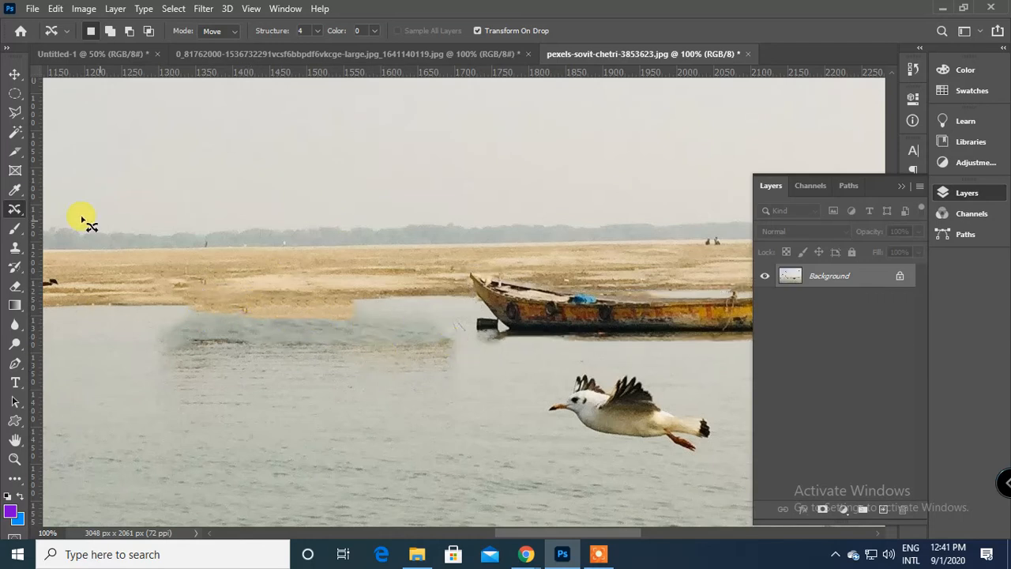
Outline the smudged water at the boat's old place with the Patch Tool, replace it with clean water and deselect.
right_click(15, 209)
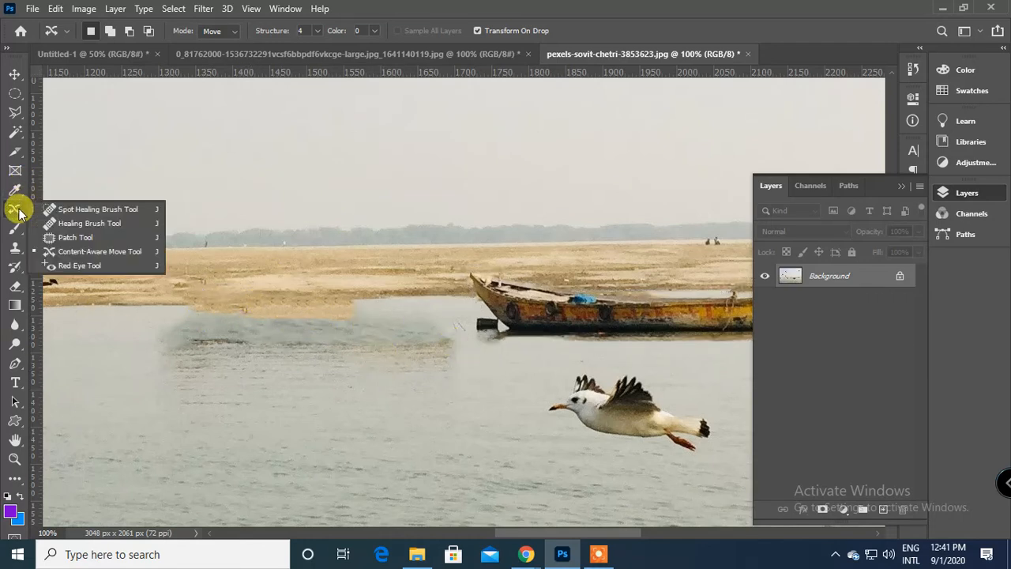
click(89, 235)
mouse_move(157, 312)
mouse_down()
mouse_move(409, 304)
mouse_move(453, 339)
mouse_move(445, 399)
mouse_move(204, 380)
mouse_move(153, 346)
mouse_move(155, 315)
mouse_up()
mouse_move(287, 345)
mouse_down()
mouse_move(361, 481)
mouse_move(391, 472)
mouse_up()
key(ctrl+d)
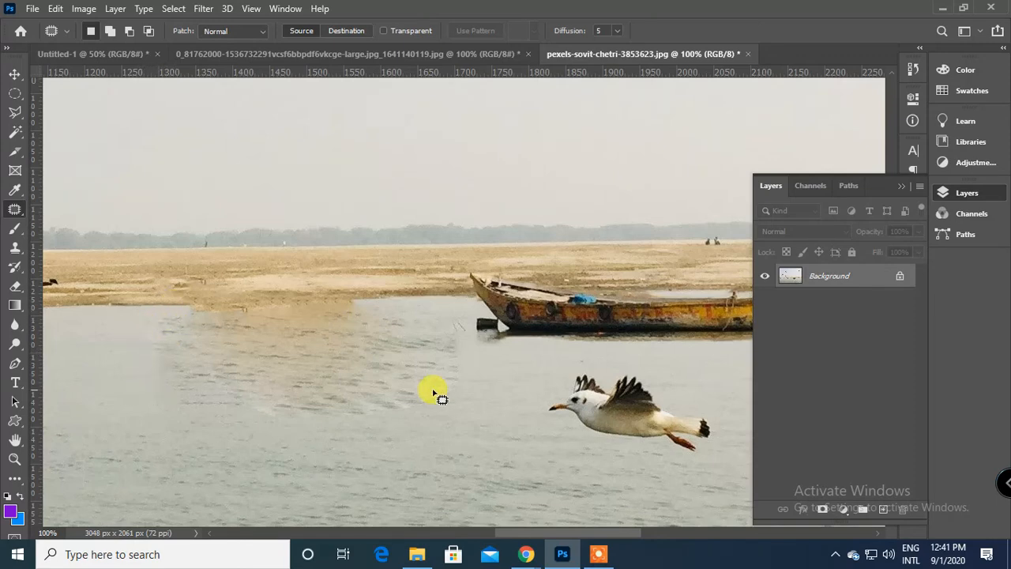
Patch two leftover uneven areas in the water below the boat's old place with nearby clean water and deselect.
mouse_move(427, 367)
mouse_down()
mouse_move(285, 400)
mouse_move(403, 361)
mouse_up()
drag(377, 403, 477, 467)
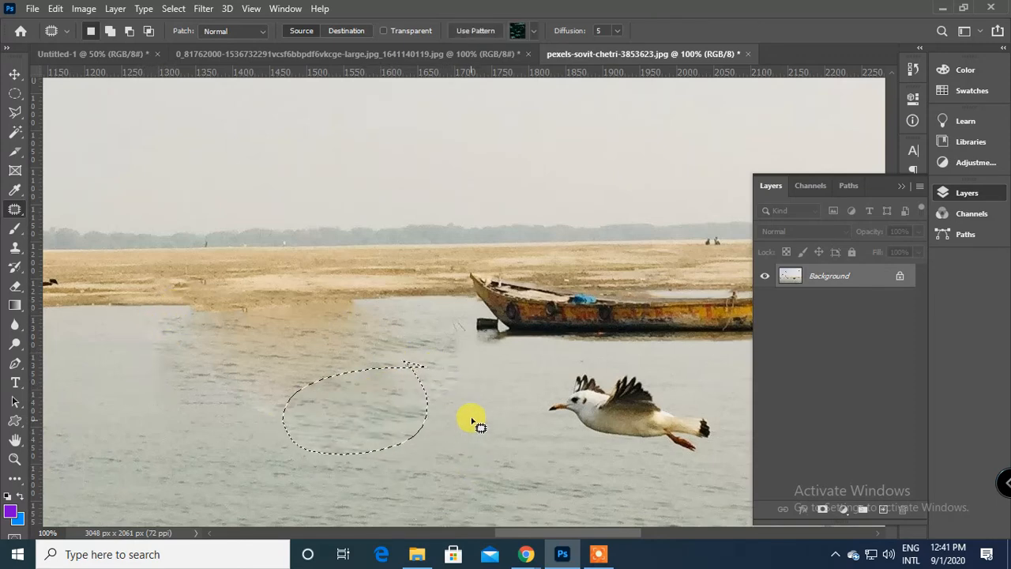
mouse_move(313, 345)
mouse_down()
mouse_move(373, 359)
mouse_move(316, 336)
mouse_up()
drag(273, 378, 197, 402)
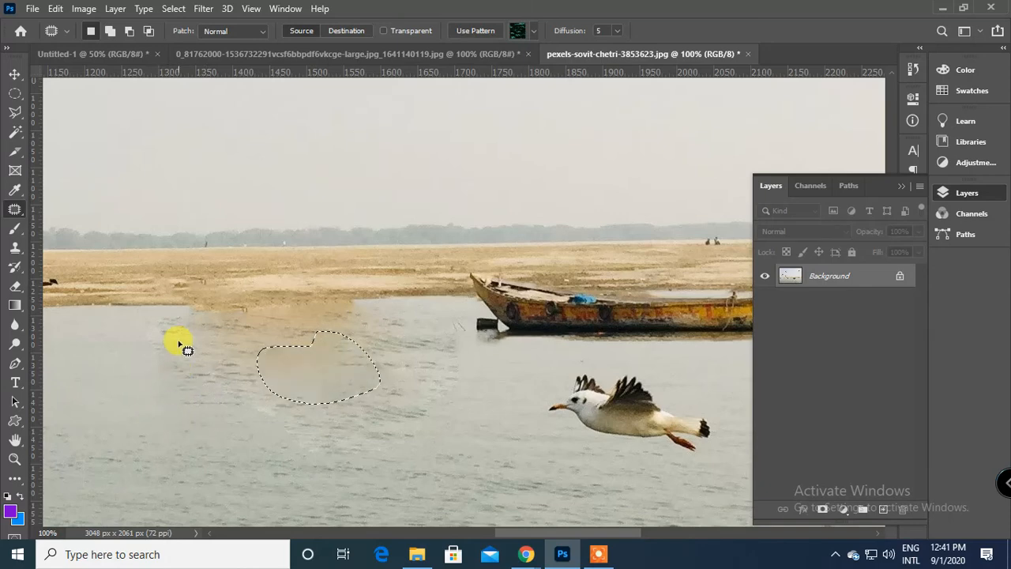
key(ctrl+d)
Outline and patch the brown-tinted water along the shoreline where the boat used to be, using clean water.
drag(263, 314, 266, 314)
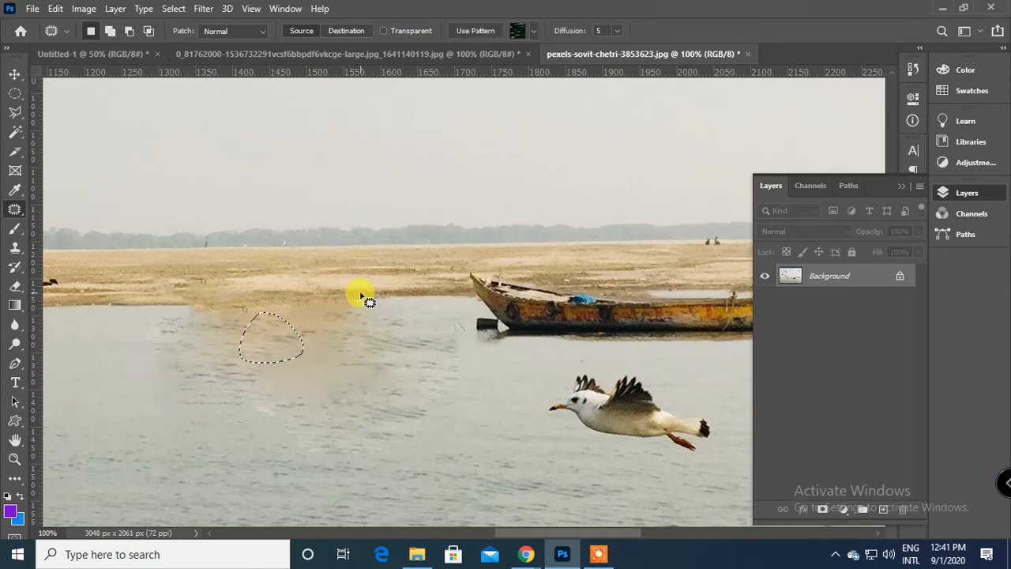
mouse_move(366, 301)
mouse_down()
mouse_move(182, 312)
mouse_move(161, 323)
mouse_move(151, 354)
mouse_move(307, 365)
mouse_move(379, 331)
mouse_move(358, 306)
mouse_move(384, 316)
mouse_up()
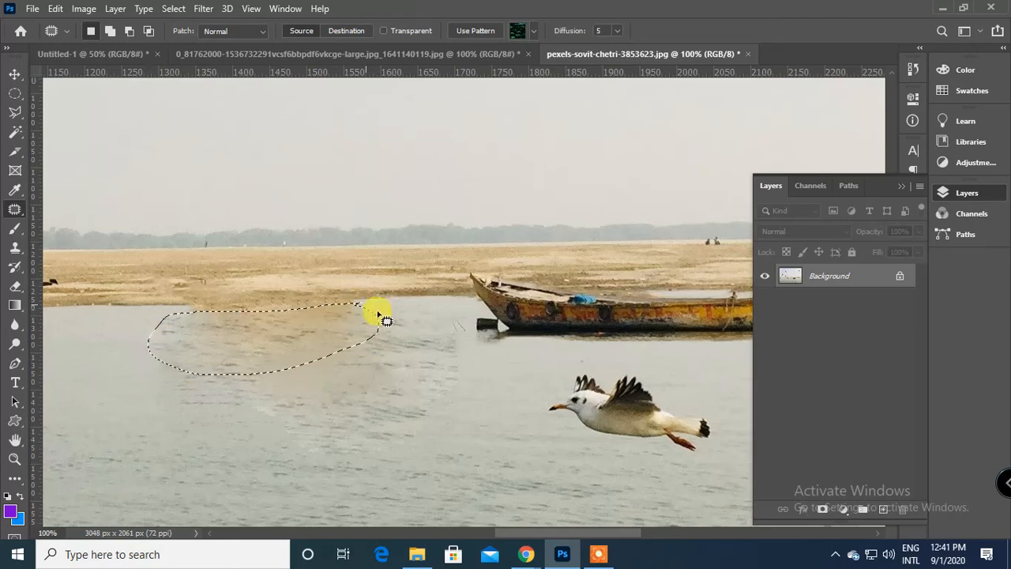
scroll(357, 332, down, 2)
drag(353, 393, 517, 399)
drag(450, 306, 290, 382)
mouse_move(374, 278)
mouse_down()
mouse_move(533, 267)
mouse_move(558, 281)
mouse_move(434, 300)
mouse_move(378, 281)
mouse_up()
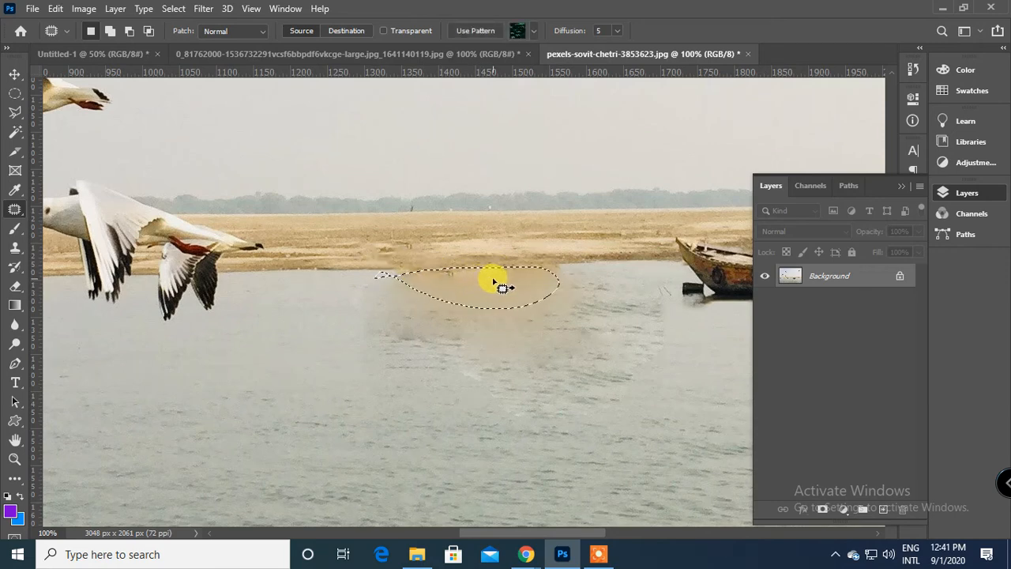
Undo the water patches and the boat move to restore the boat at its original place, and deselect it.
key(ctrl+z)
key(ctrl+z)
key(ctrl+z)
key(ctrl+z)
key(ctrl+z)
key(ctrl+z)
key(ctrl+z)
key(ctrl+z)
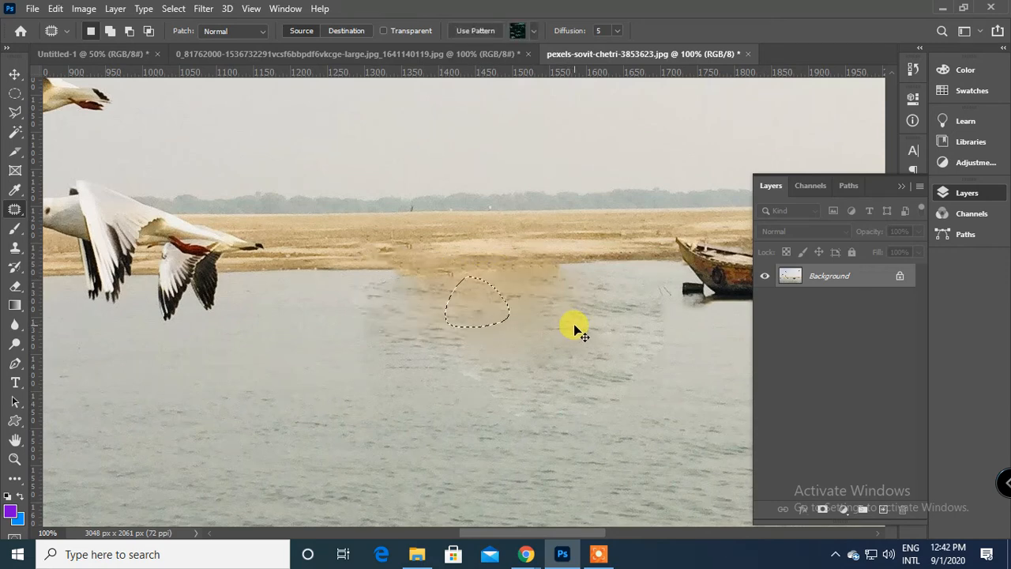
key(ctrl+z)
key(ctrl+z)
key(ctrl+z)
key(ctrl+z)
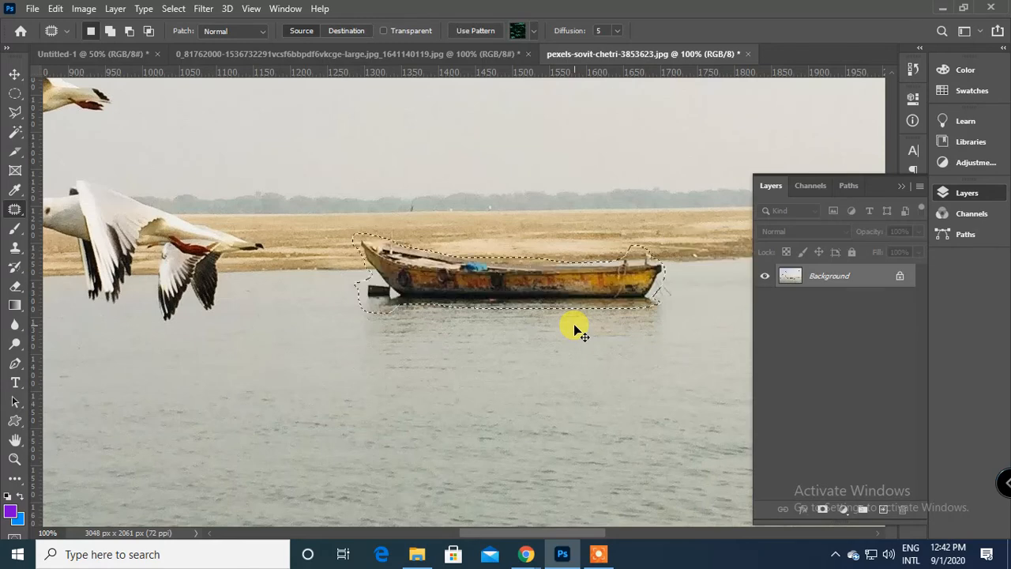
drag(538, 372, 490, 433)
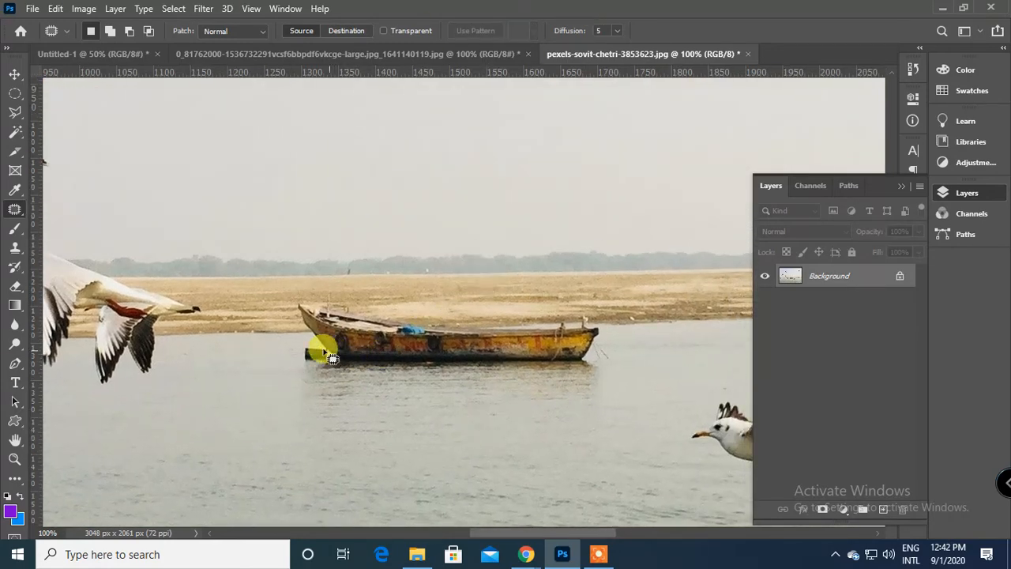
Outline the bird flying over the water beside the boat with the Patch Tool, replace it with clear water and deselect.
scroll(264, 348, down, 5)
scroll(332, 266, right, 3)
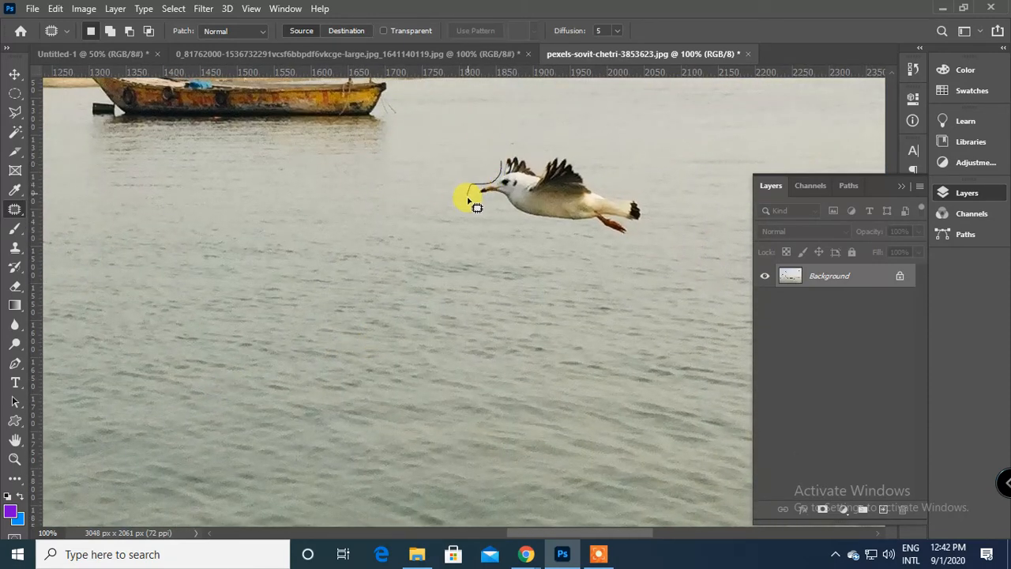
mouse_move(486, 203)
mouse_down()
mouse_move(530, 228)
mouse_move(621, 244)
mouse_move(637, 176)
mouse_move(524, 131)
mouse_move(473, 192)
mouse_up()
drag(535, 192, 201, 207)
key(ctrl+d)
Undo the patch over the bird beside the boat and clear the selection.
drag(409, 330, 334, 377)
key(ctrl+z)
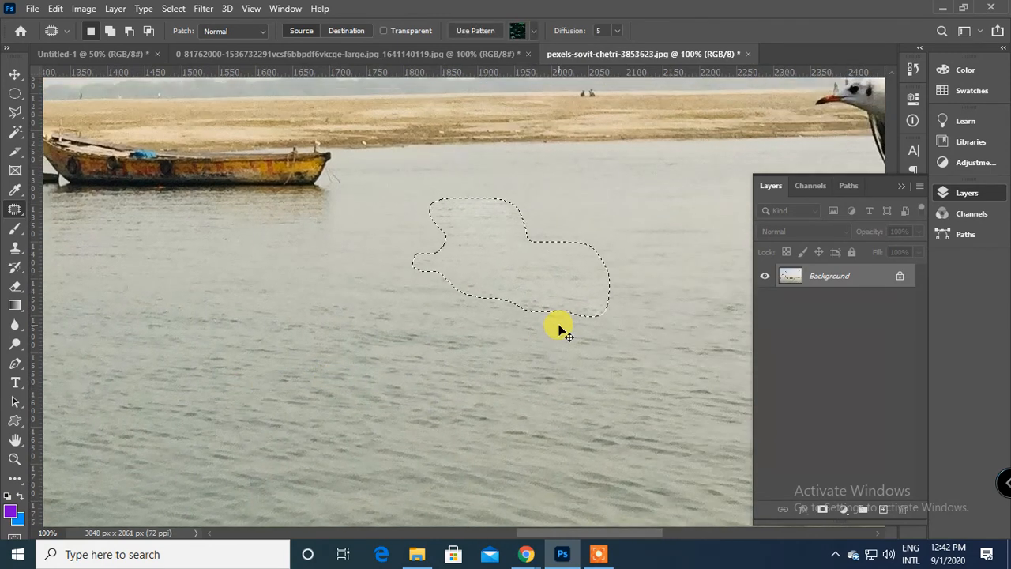
key(ctrl+z)
key(ctrl+d)
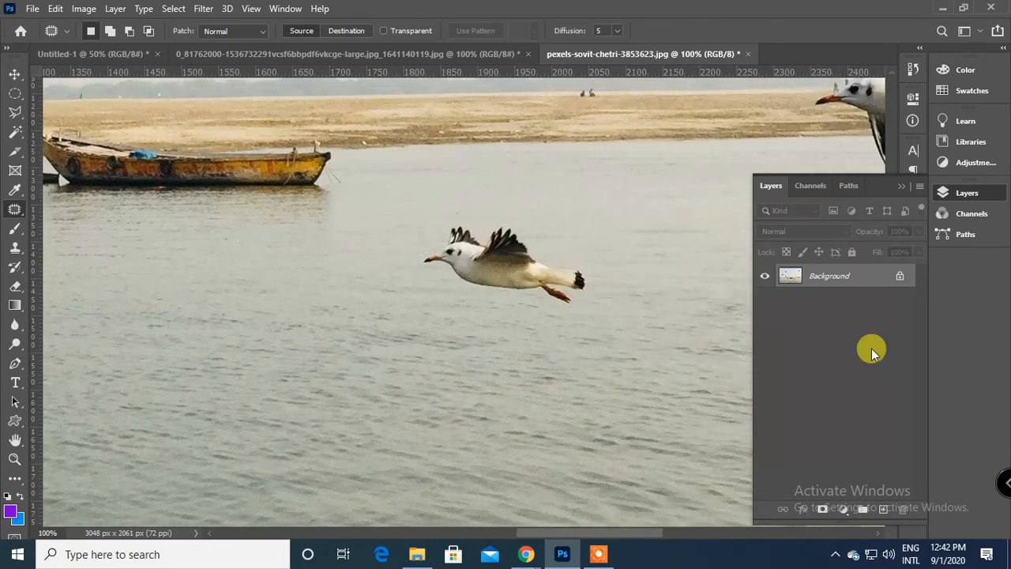
Add a new layer above the Background and outline the whole boat with the Content-Aware Move Tool.
click(884, 510)
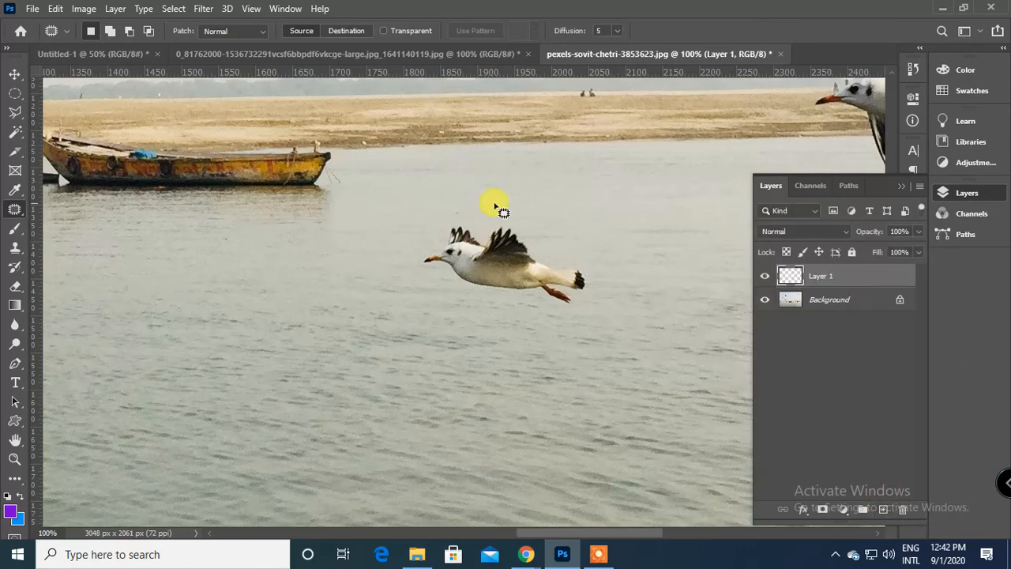
mouse_move(361, 237)
mouse_down()
mouse_move(420, 357)
mouse_move(395, 324)
mouse_up()
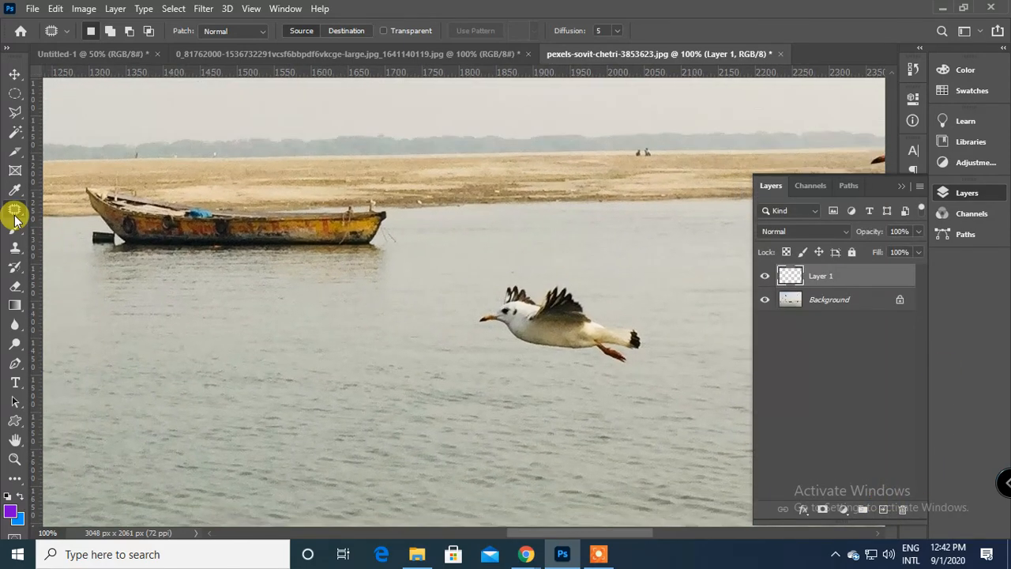
right_click(15, 208)
click(69, 251)
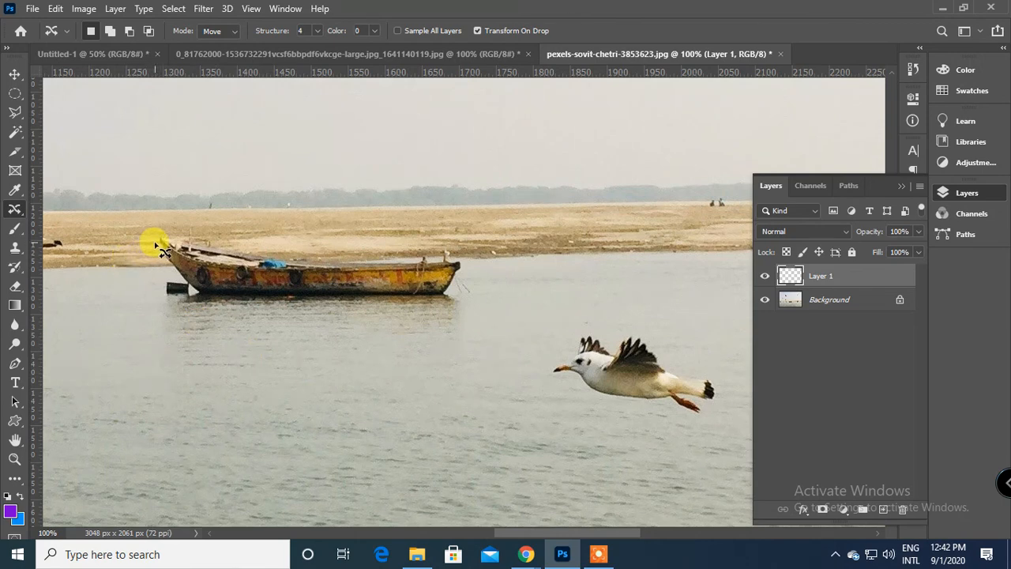
mouse_move(153, 241)
mouse_down()
mouse_move(178, 278)
mouse_move(163, 276)
mouse_move(165, 300)
mouse_move(400, 305)
mouse_move(459, 293)
mouse_up()
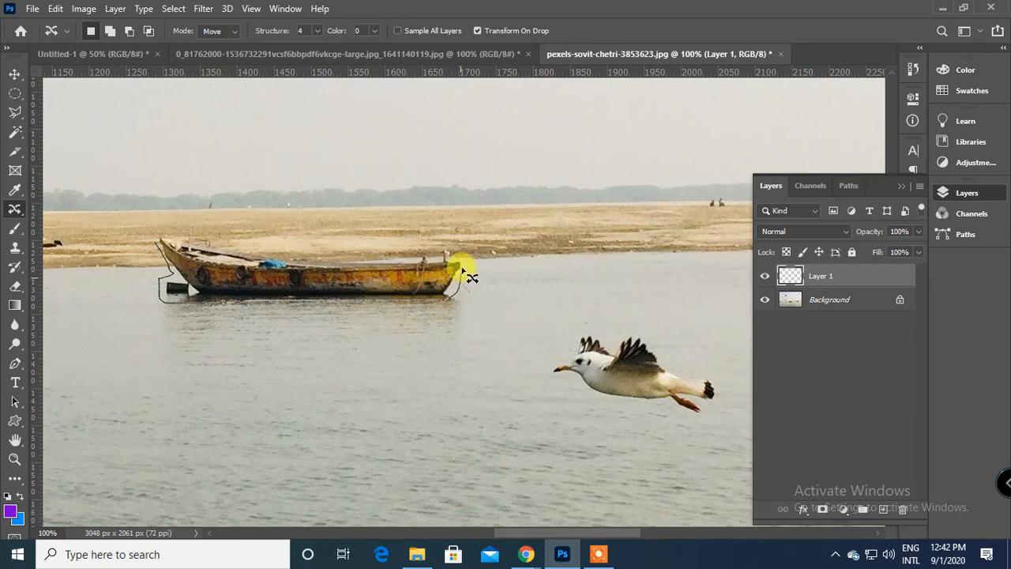
mouse_move(432, 254)
mouse_down()
mouse_move(309, 259)
mouse_move(149, 226)
mouse_move(158, 234)
mouse_up()
Enable Sample All Layers and move the outlined boat along the shoreline to just beside its original place.
click(397, 30)
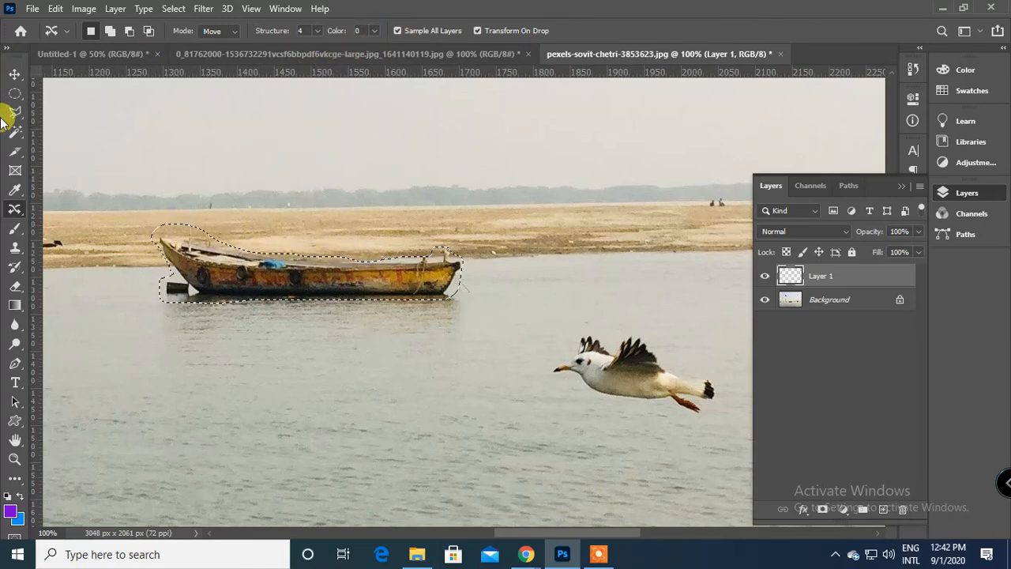
drag(371, 290, 666, 274)
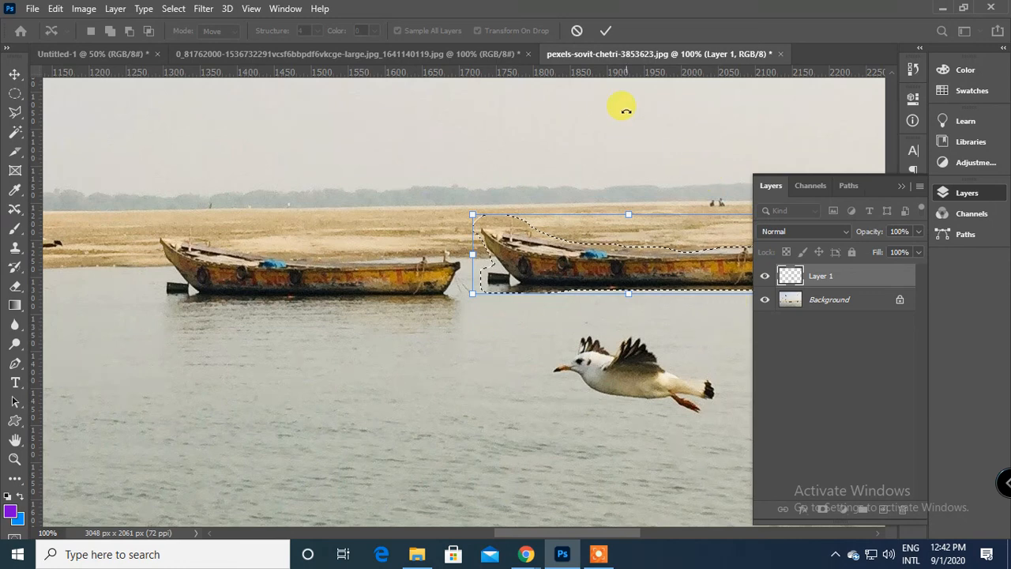
click(606, 30)
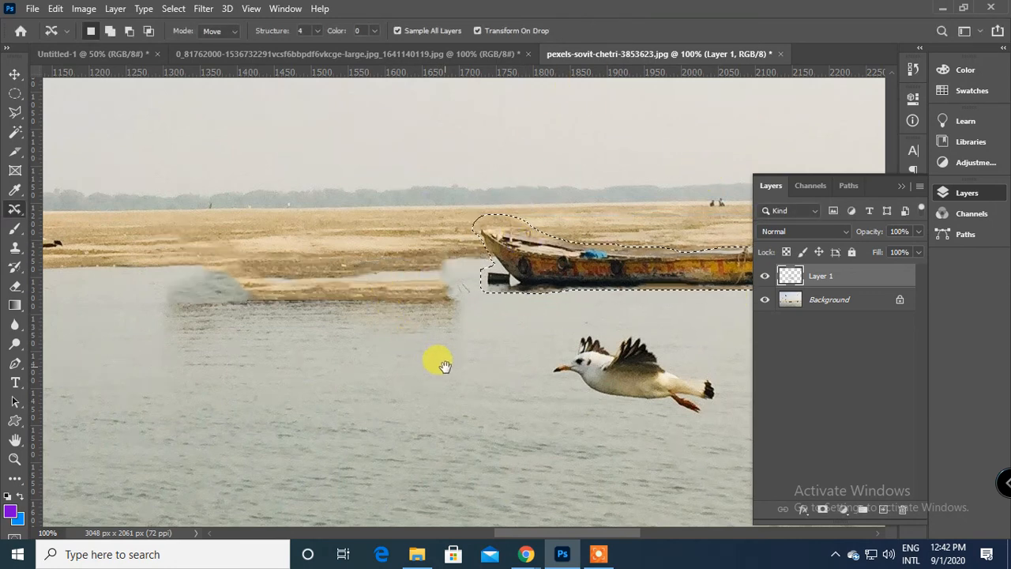
Hide the Background layer to isolate the content of Layer 1, and clear the boat selection.
drag(440, 361, 374, 367)
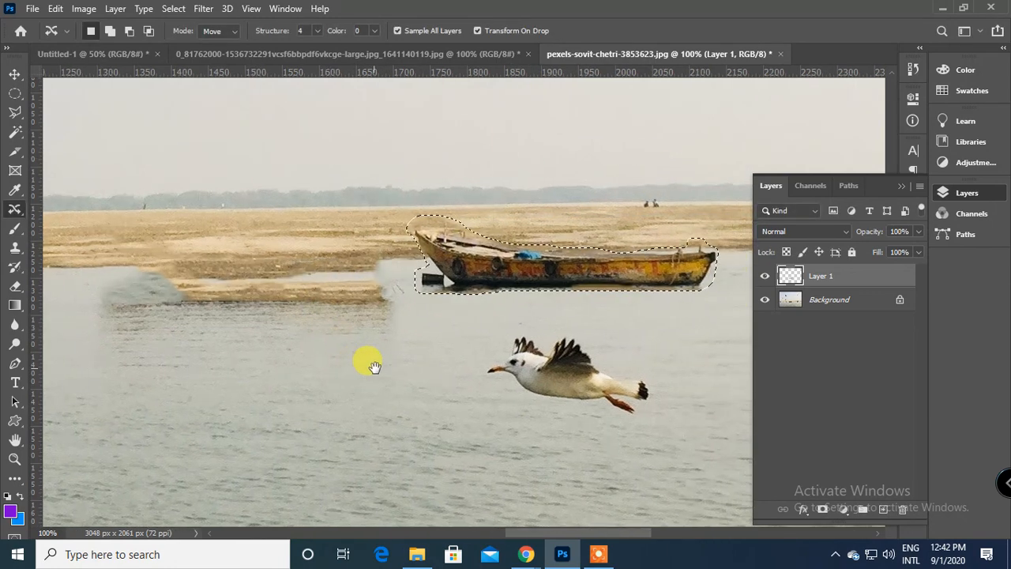
click(765, 301)
drag(417, 384, 445, 390)
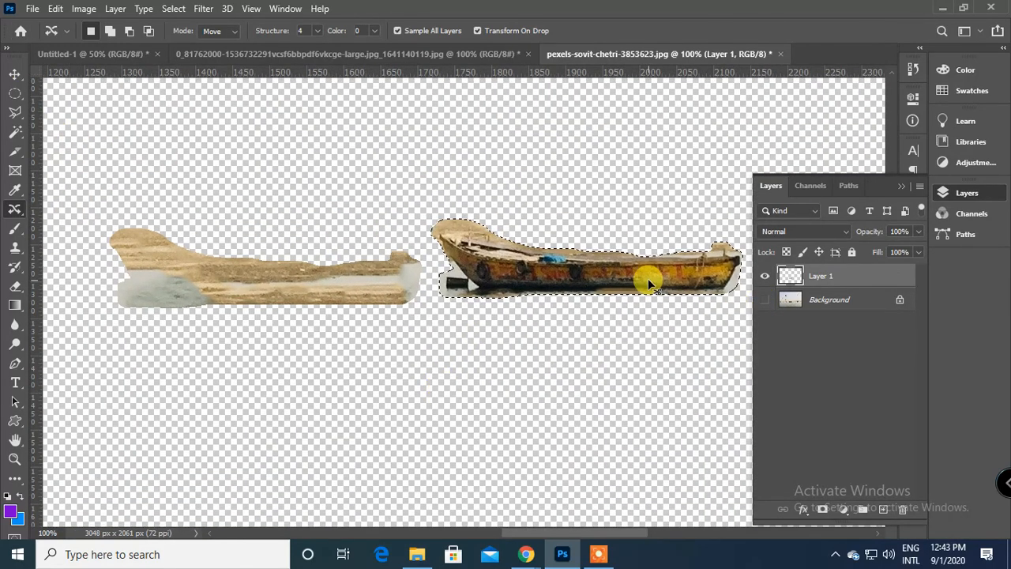
key(ctrl+d)
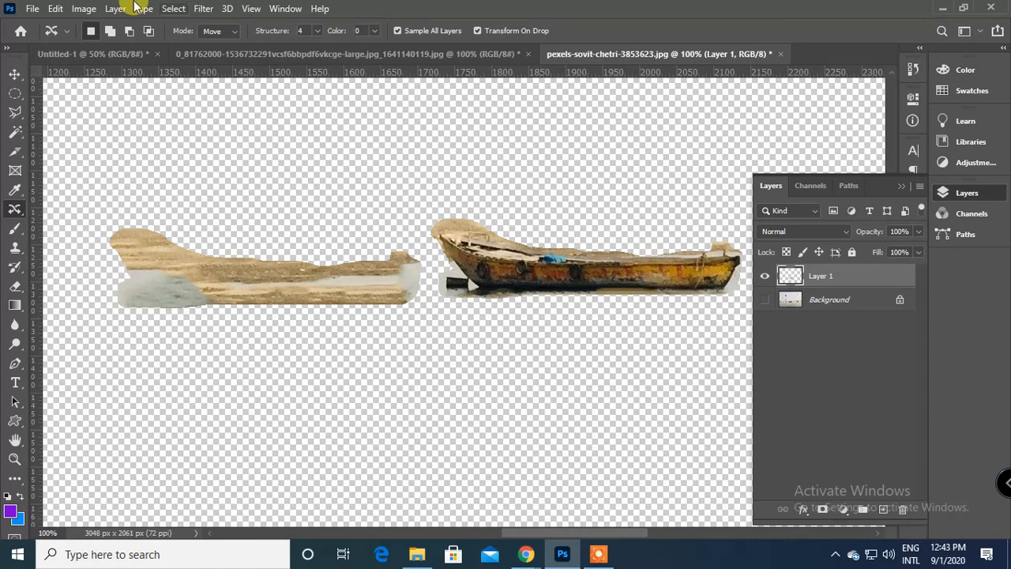
Erase the sand-and-water fill at the boat's original place from Layer 1 with a 250 px Eraser.
click(17, 291)
click(77, 287)
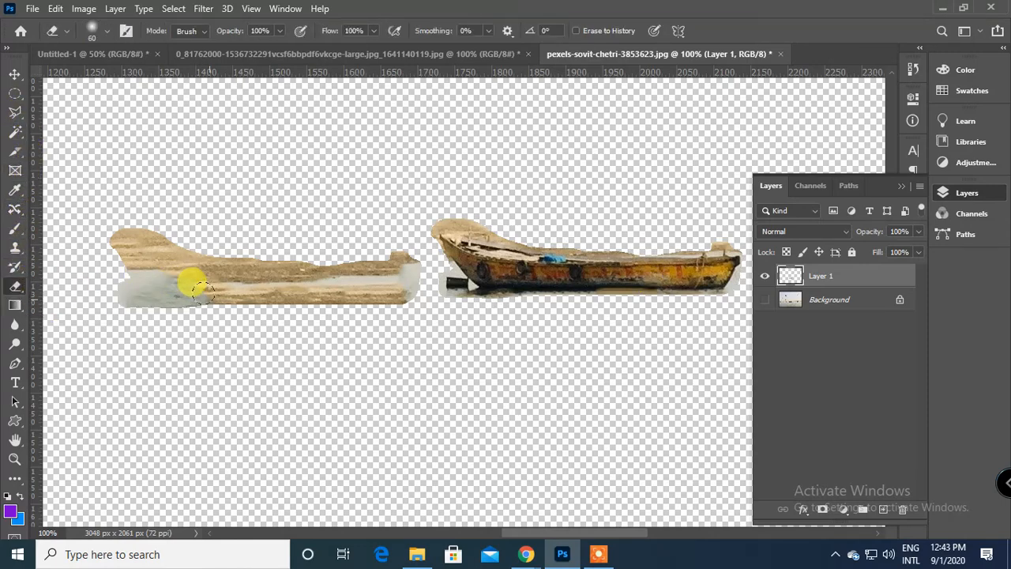
key(bracketright)
key(bracketright)
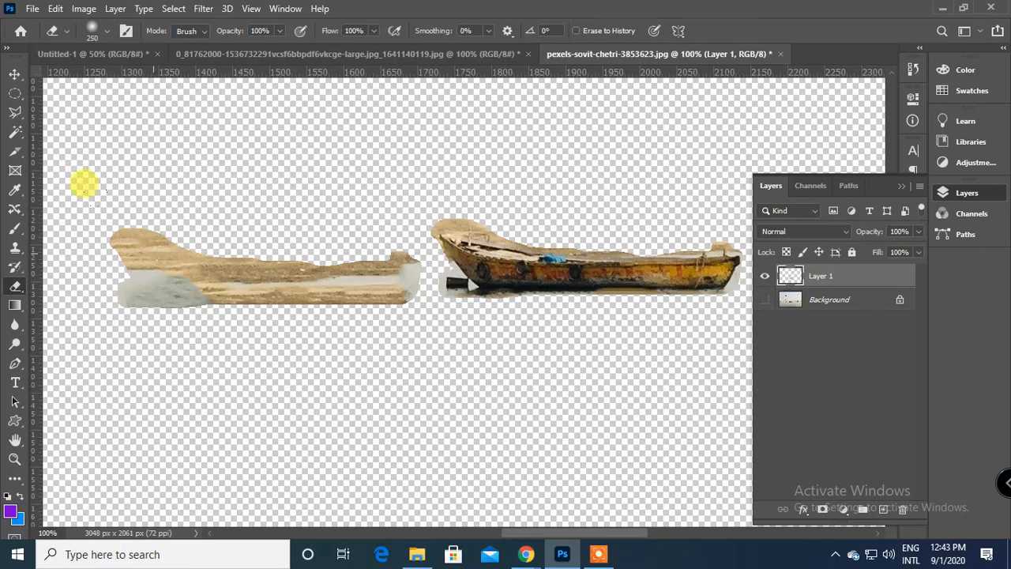
mouse_move(85, 184)
mouse_down()
mouse_move(85, 227)
mouse_move(75, 217)
mouse_move(126, 220)
mouse_move(174, 304)
mouse_move(217, 283)
mouse_move(238, 219)
mouse_move(261, 226)
mouse_move(277, 203)
mouse_move(258, 172)
mouse_move(259, 208)
mouse_up()
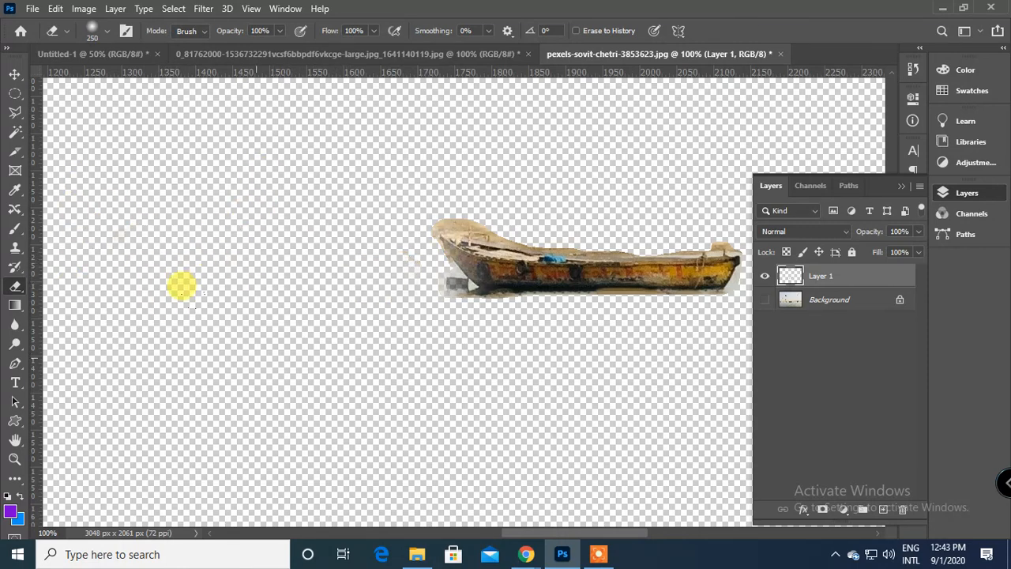
mouse_move(256, 369)
mouse_down()
mouse_move(307, 379)
mouse_move(521, 365)
mouse_up()
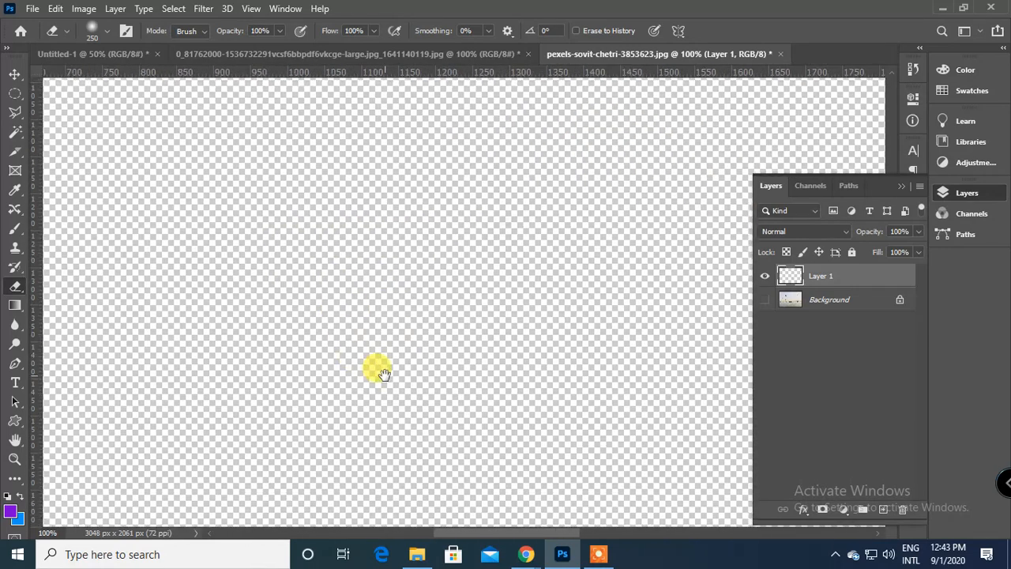
Show the Background layer again and bring both boats into close view.
key(ctrl+0)
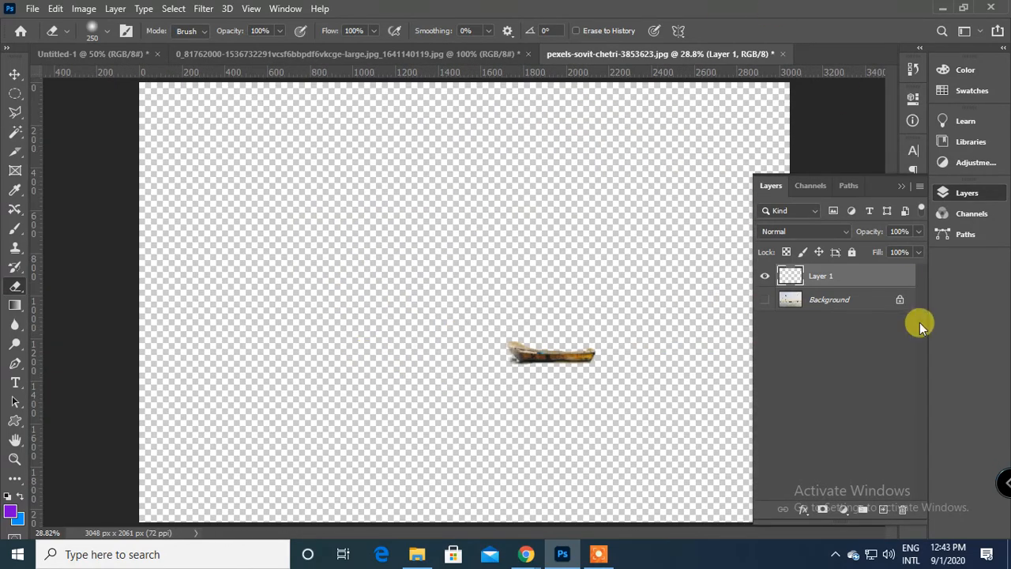
click(764, 300)
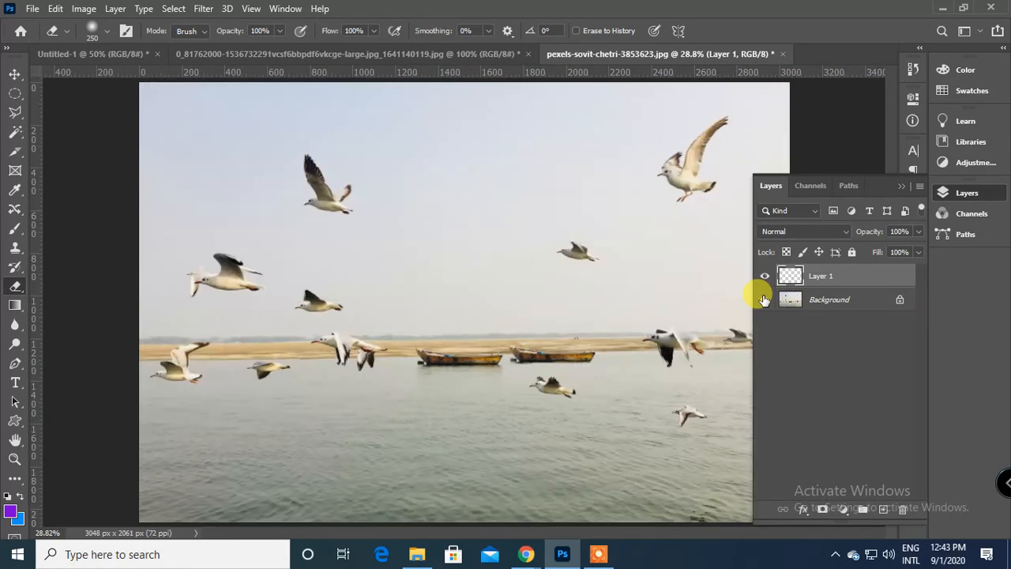
key(ctrl+plus)
key(ctrl+plus)
key(ctrl+plus)
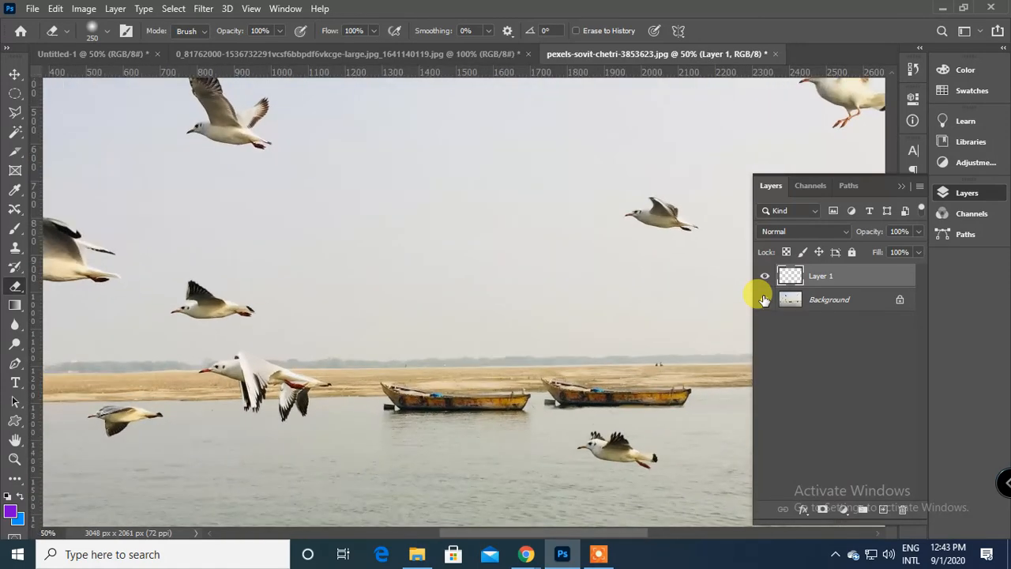
drag(562, 317, 479, 217)
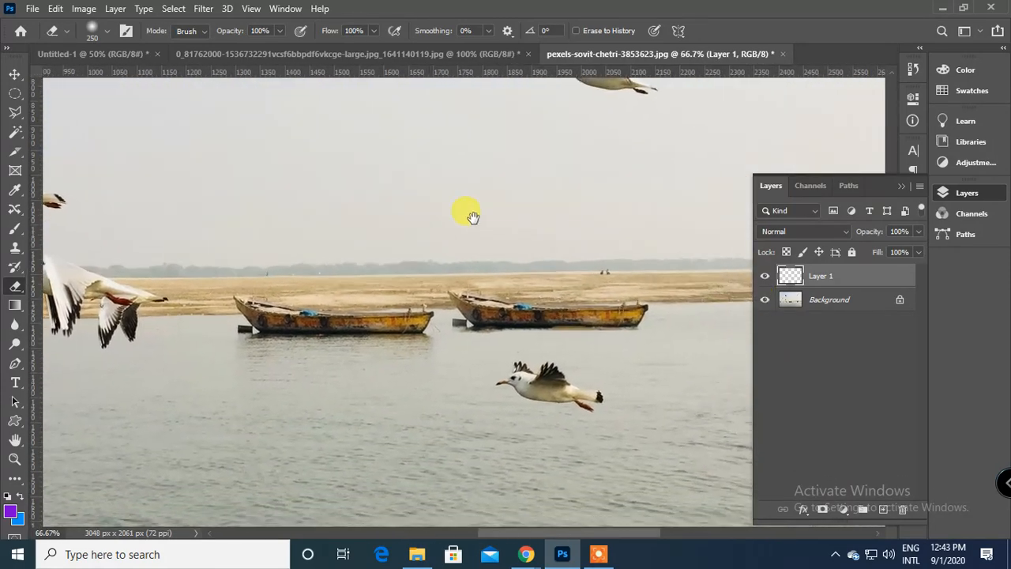
Compare the boat copy with the original by toggling the visibility of both layers, and leave only Layer 1 hidden.
click(764, 278)
click(765, 278)
click(765, 299)
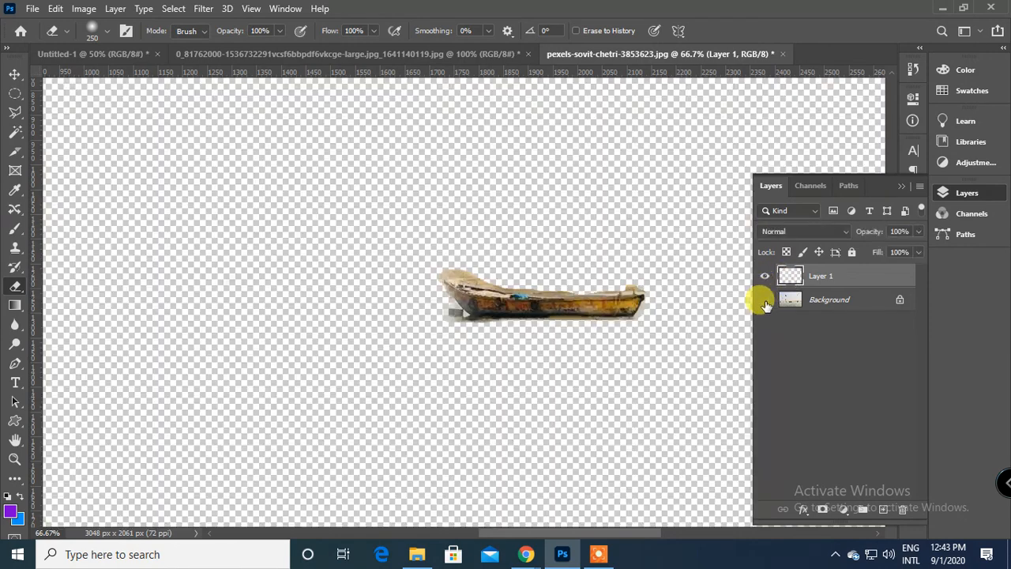
click(765, 299)
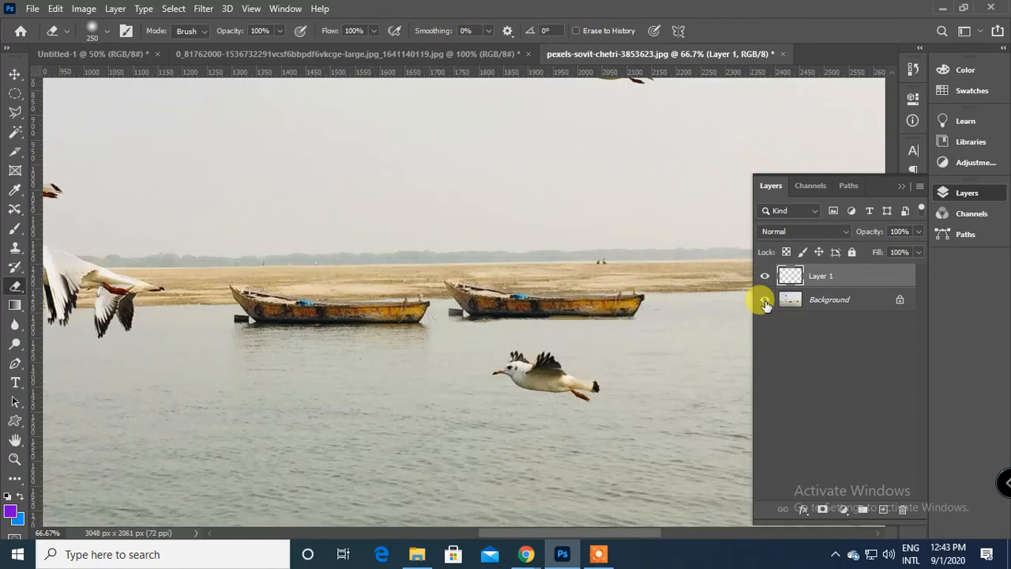
click(765, 301)
click(764, 301)
alt+click(765, 301)
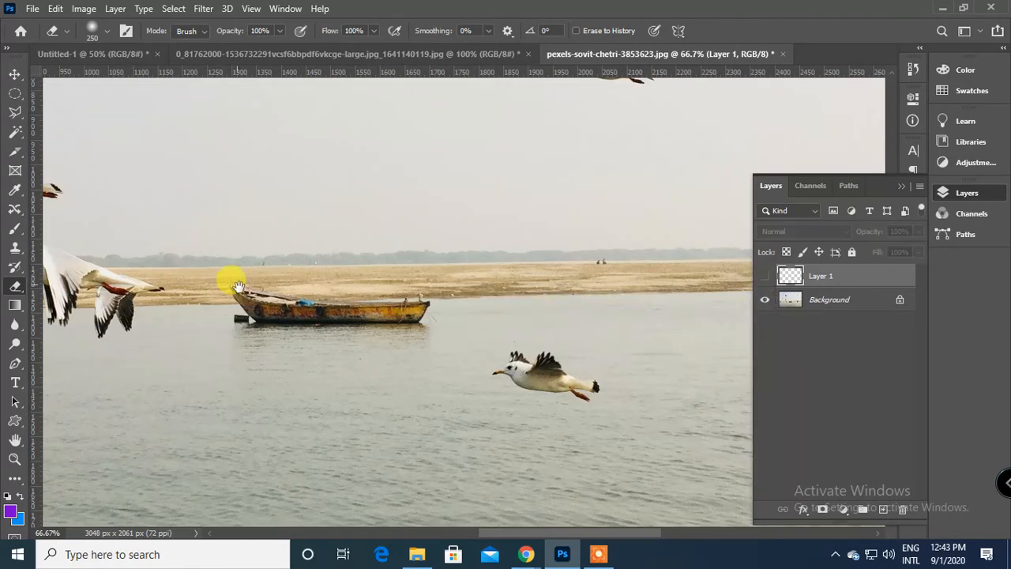
Look over the birds, the boat and the shoreline across the whole width of the photo.
drag(238, 286, 381, 423)
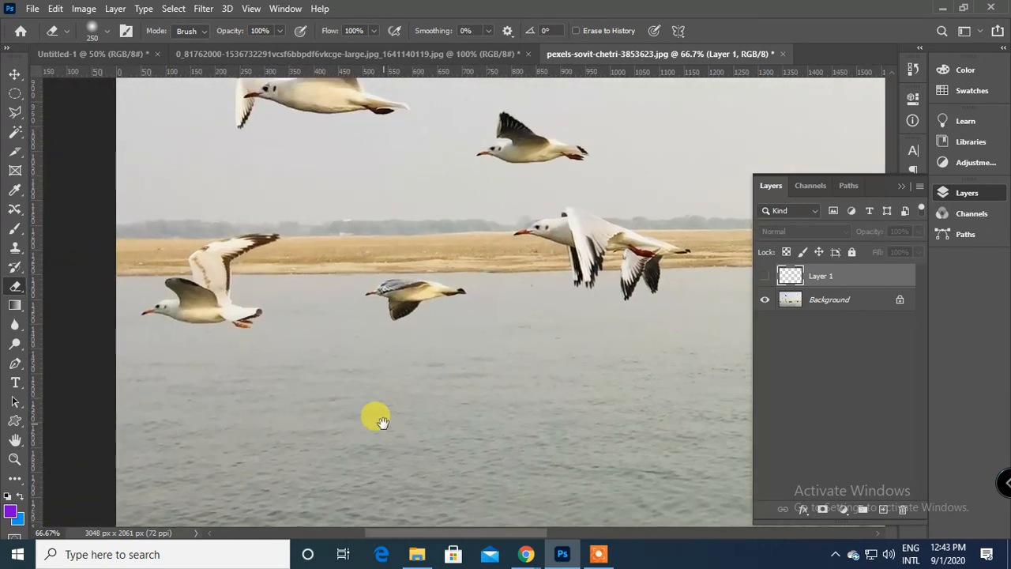
click(14, 209)
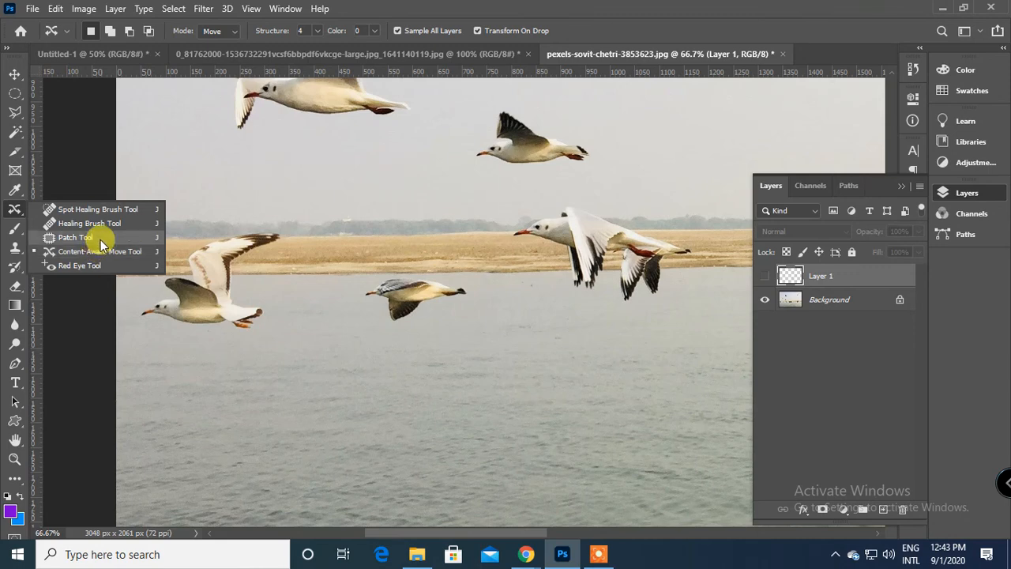
mouse_move(437, 233)
mouse_down()
mouse_move(451, 384)
mouse_move(262, 349)
mouse_up()
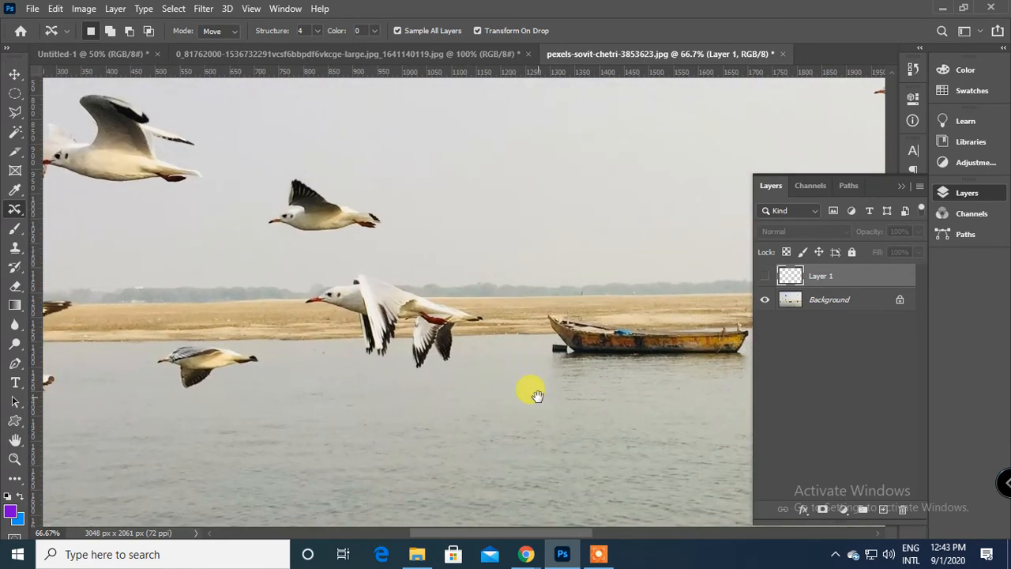
drag(537, 395, 579, 385)
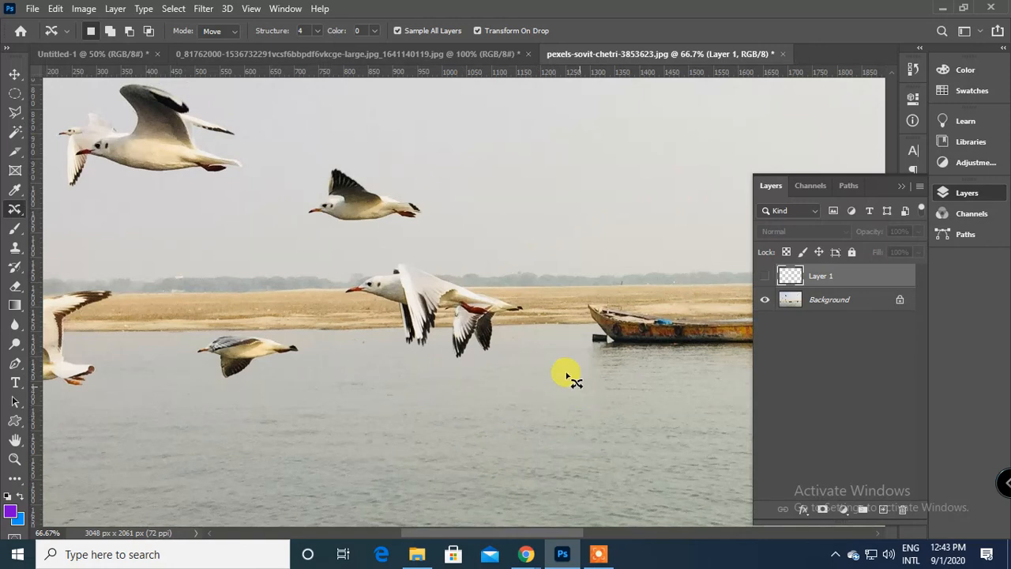
drag(276, 274, 320, 239)
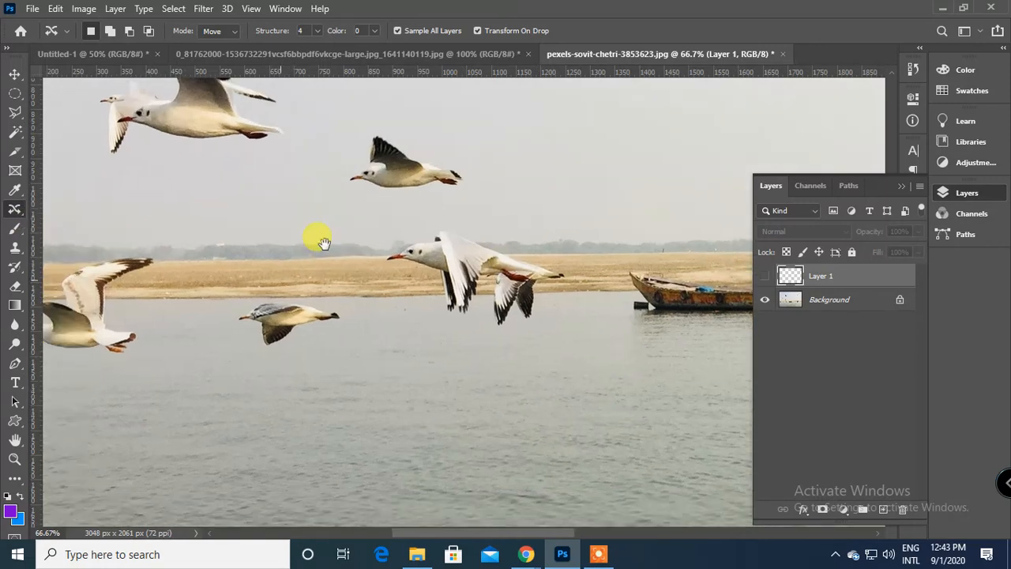
drag(282, 296, 329, 354)
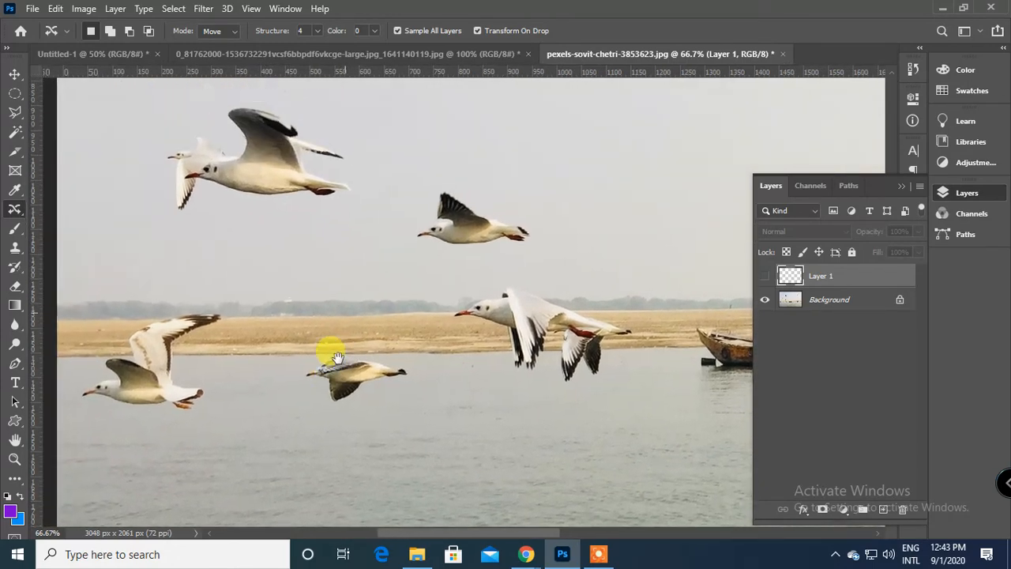
drag(353, 273, 307, 361)
drag(431, 294, 194, 296)
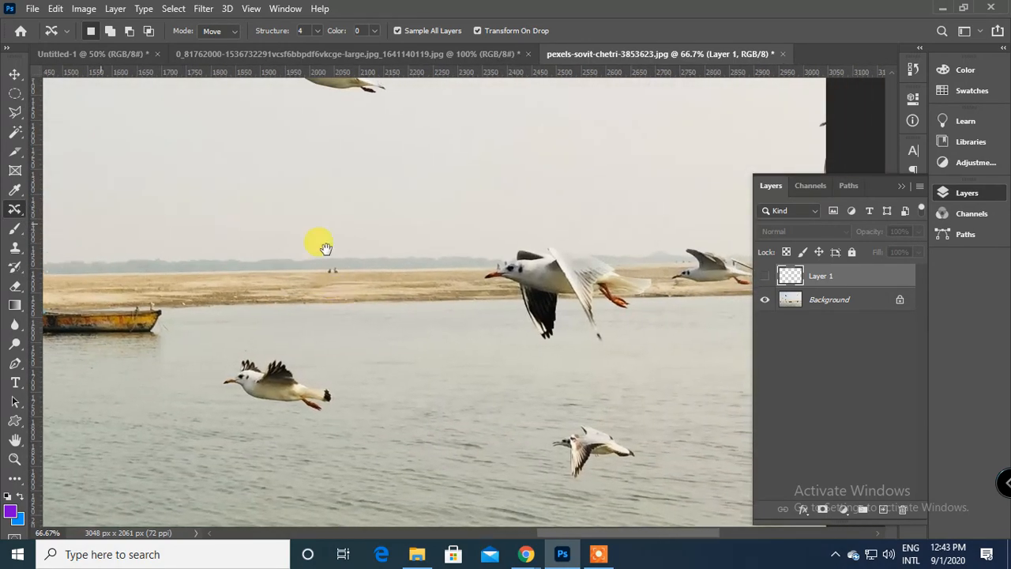
drag(325, 248, 376, 372)
drag(327, 172, 308, 99)
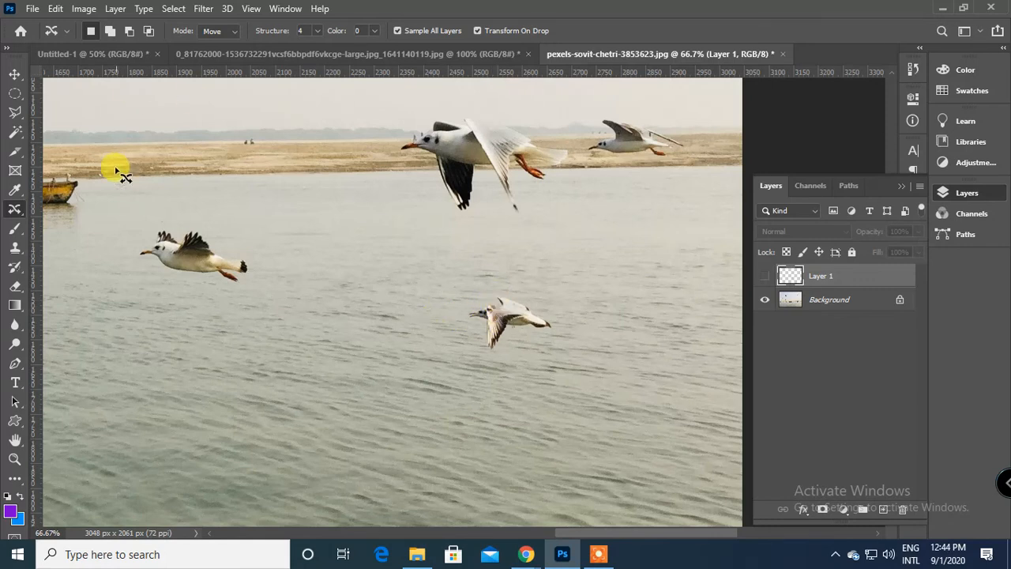
Outline the small bird low over the water with the Patch Tool and try to patch it on Layer 1.
right_click(21, 211)
click(90, 233)
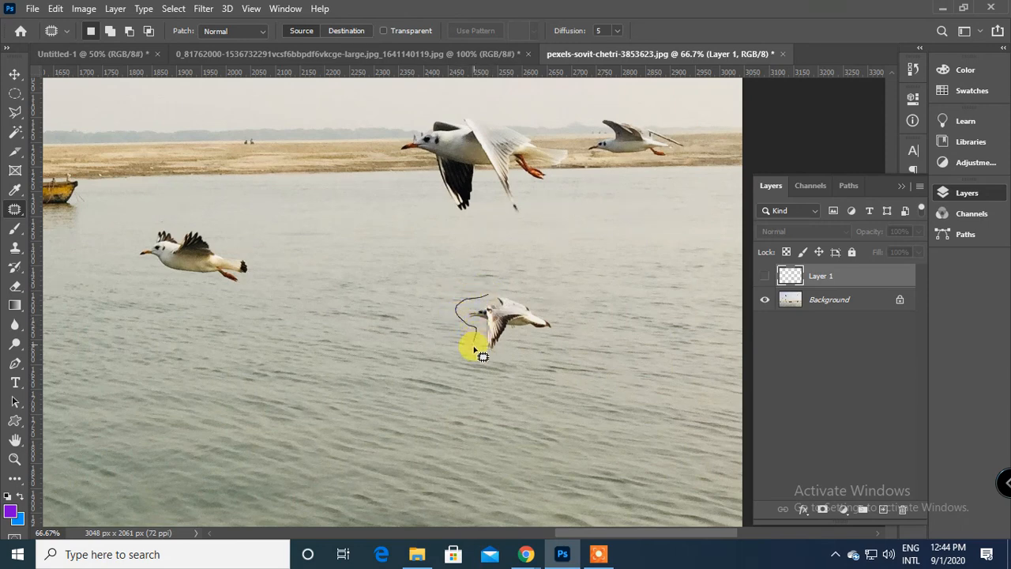
mouse_move(474, 348)
mouse_down()
mouse_move(507, 353)
mouse_move(548, 341)
mouse_move(558, 322)
mouse_move(526, 295)
mouse_move(480, 305)
mouse_up()
click(480, 305)
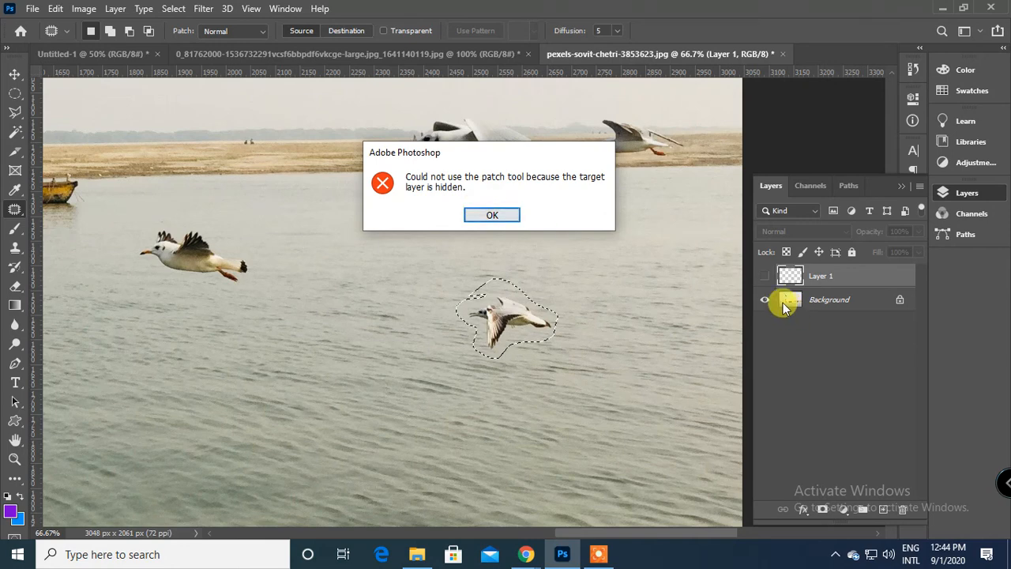
Make the Background the active layer, replace the outlined bird with nearby clear water and deselect.
click(511, 216)
click(782, 299)
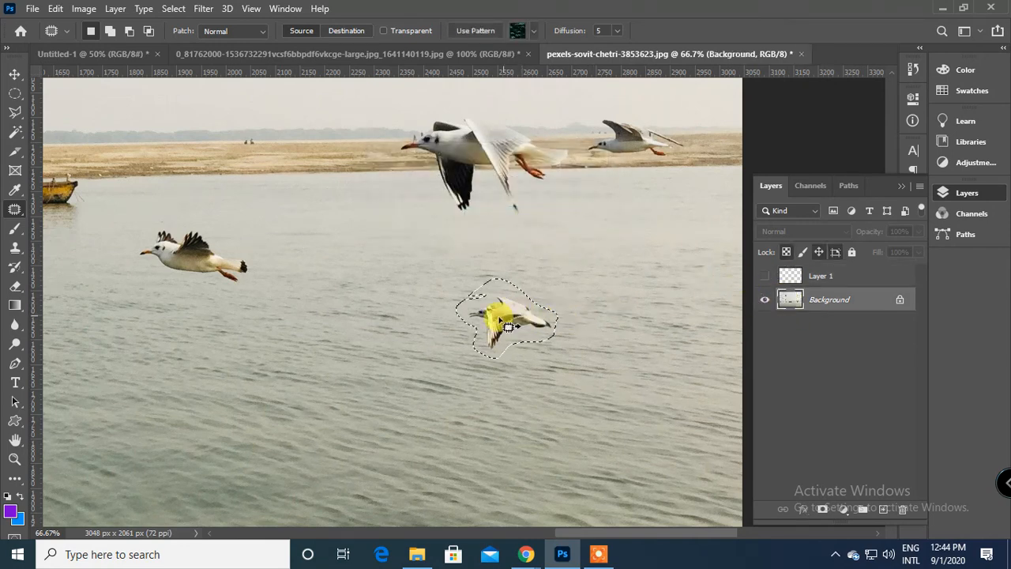
drag(509, 326, 370, 340)
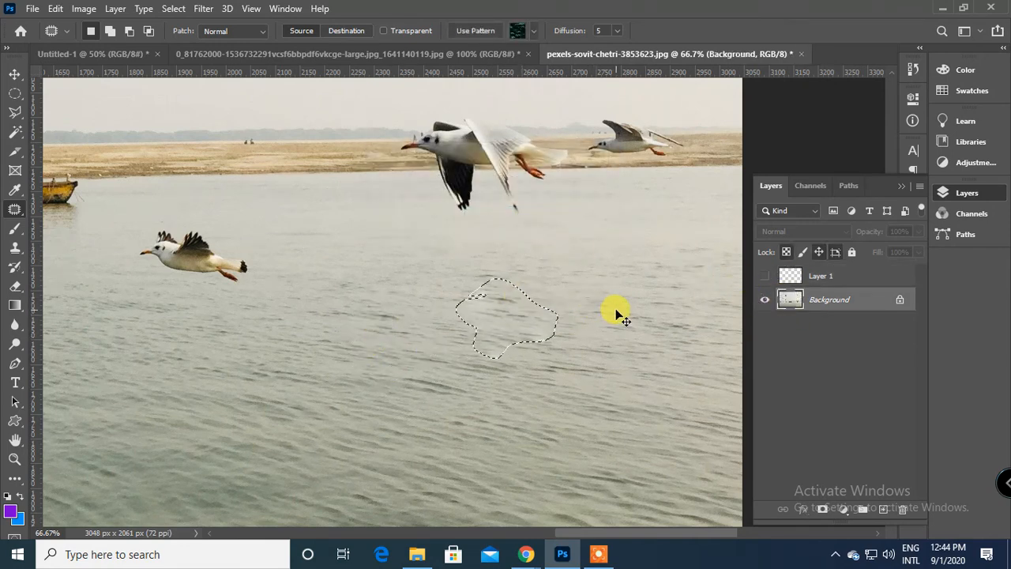
click(618, 316)
Outline and patch the blurry remnants in the water where the small bird was, using clean water nearby.
mouse_move(466, 326)
mouse_down()
mouse_move(506, 327)
mouse_move(469, 324)
mouse_up()
drag(492, 351, 459, 385)
drag(526, 328, 580, 340)
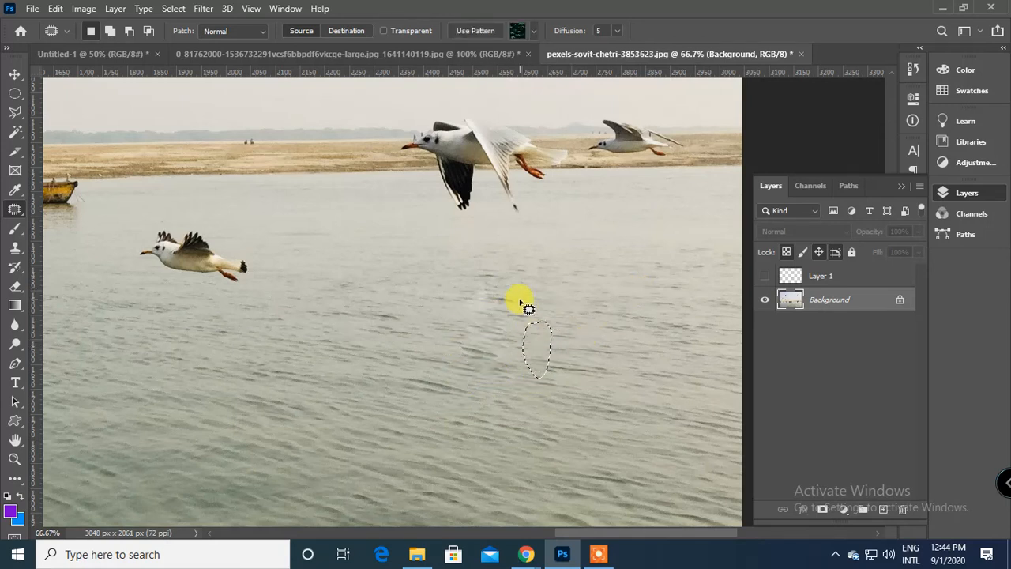
mouse_move(487, 283)
mouse_down()
mouse_move(502, 290)
mouse_move(492, 284)
mouse_up()
drag(481, 300, 472, 363)
click(465, 351)
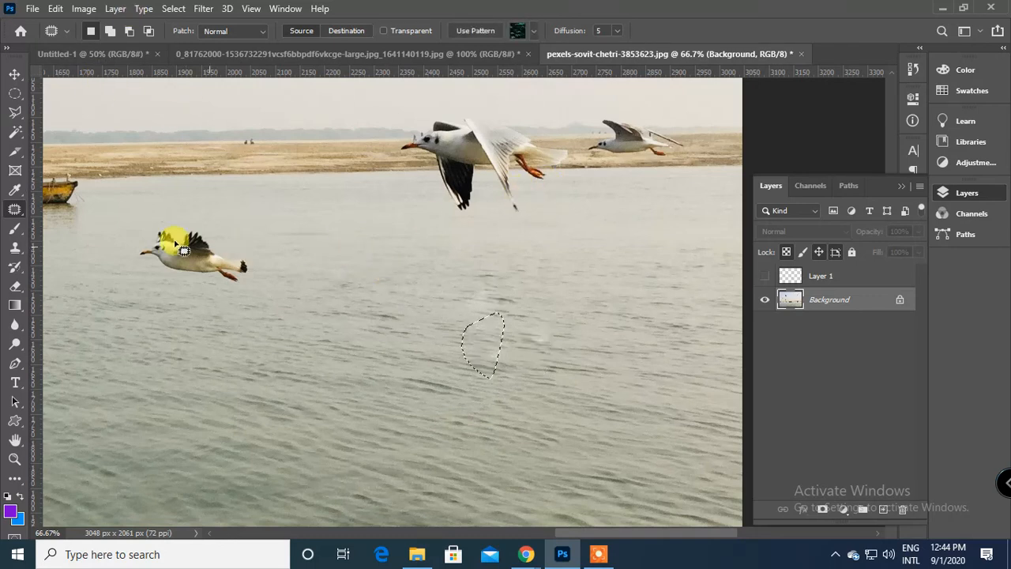
Deselect the patched water and clean up the remaining light specks there with the Spot Healing Brush.
click(57, 192)
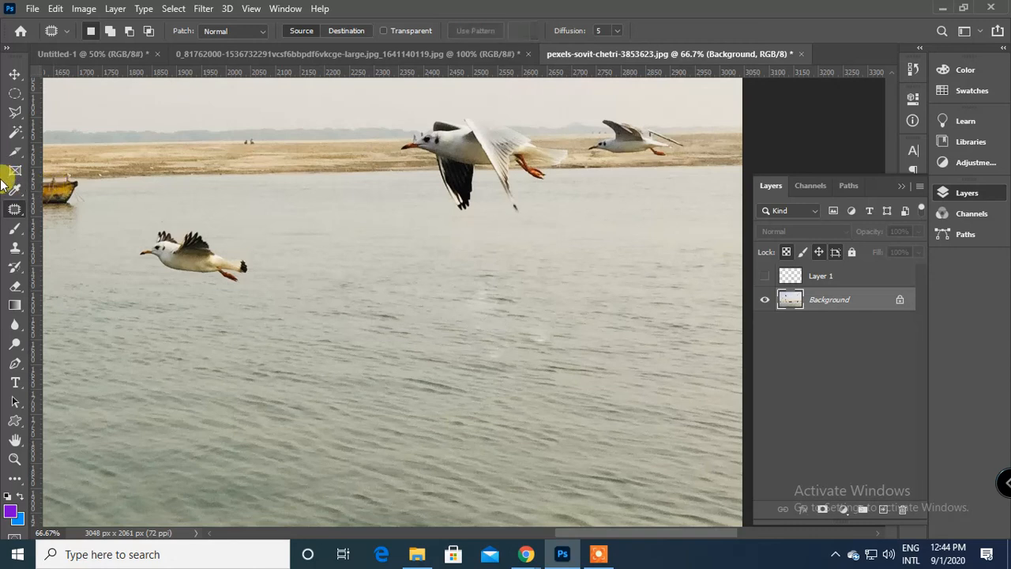
right_click(9, 212)
click(130, 204)
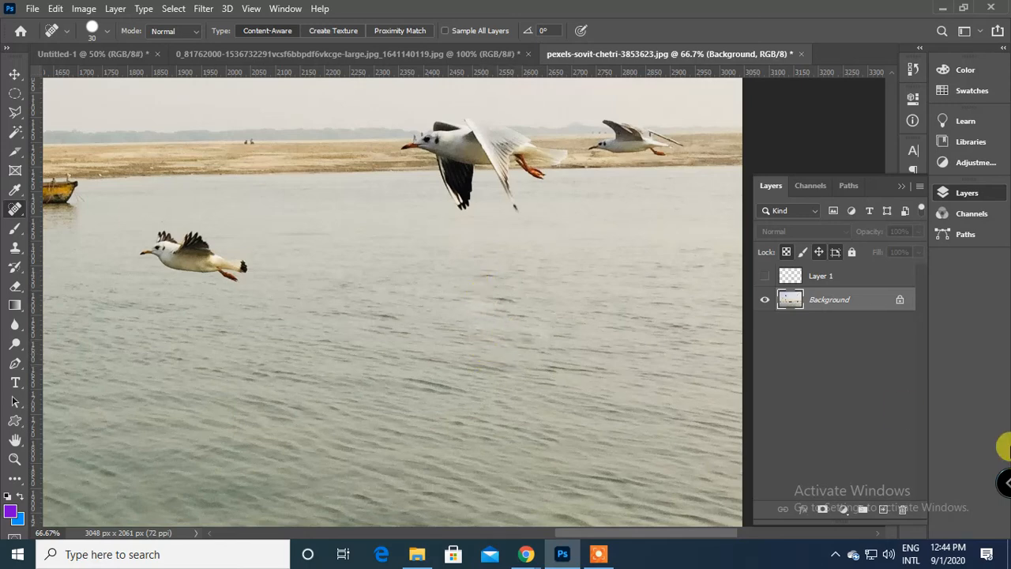
Outline the small bird over the water beside the boat with the Content-Aware Move Tool on the Background.
drag(306, 364, 505, 425)
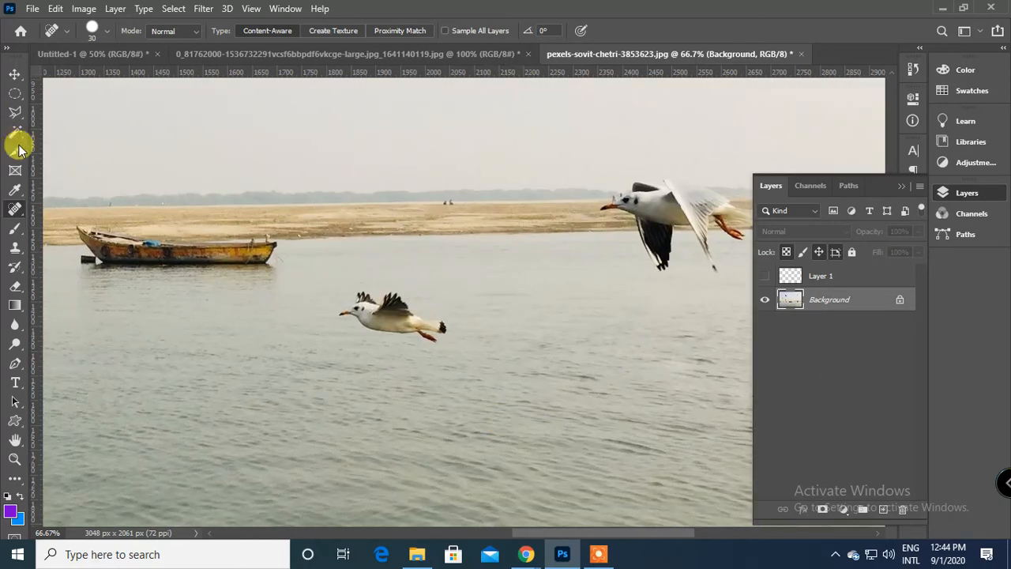
drag(366, 313, 631, 346)
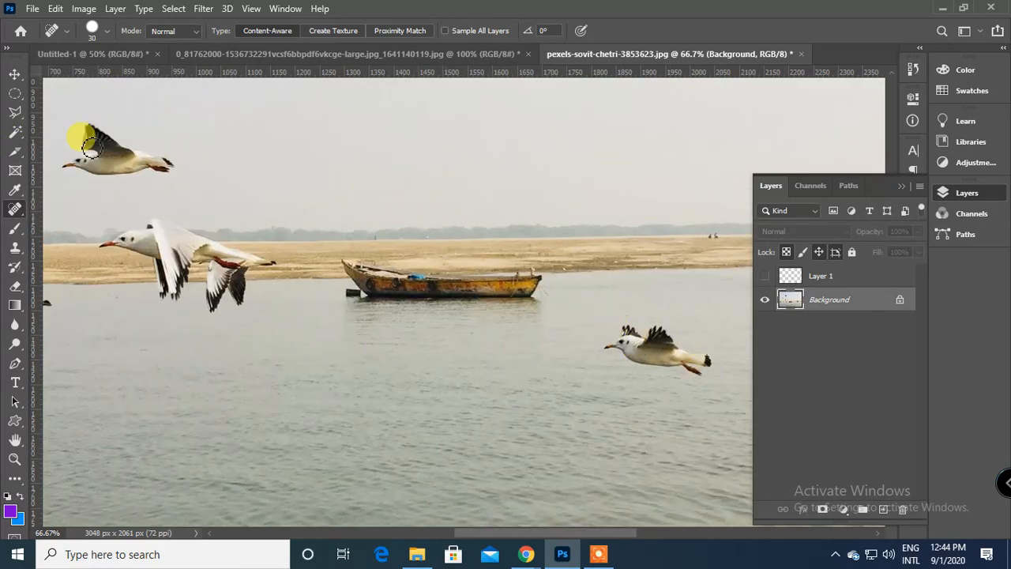
right_click(14, 210)
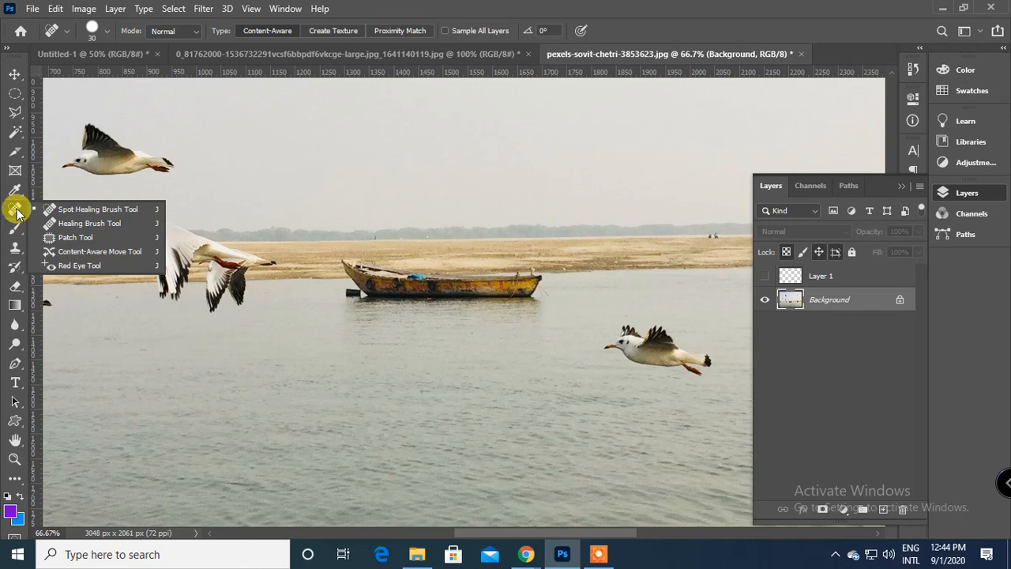
click(109, 254)
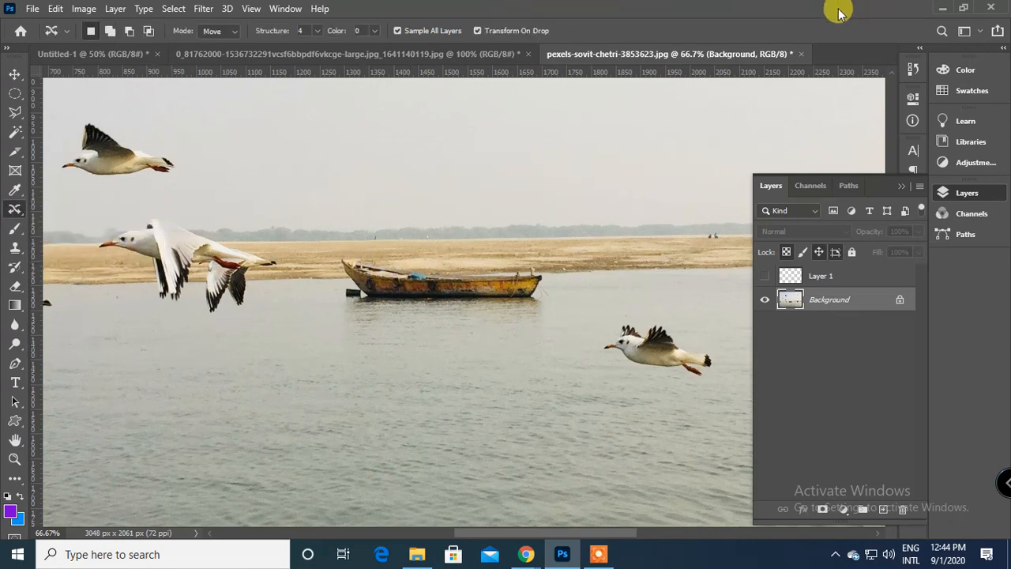
mouse_move(592, 274)
mouse_down()
mouse_move(497, 242)
mouse_move(394, 336)
mouse_move(415, 408)
mouse_move(300, 402)
mouse_move(542, 437)
mouse_move(442, 377)
mouse_move(460, 403)
mouse_move(393, 355)
mouse_move(558, 256)
mouse_move(479, 318)
mouse_up()
mouse_move(515, 248)
mouse_down()
mouse_move(478, 269)
mouse_move(488, 292)
mouse_move(557, 324)
mouse_move(621, 321)
mouse_move(623, 265)
mouse_move(561, 228)
mouse_move(518, 251)
mouse_up()
right_click(546, 268)
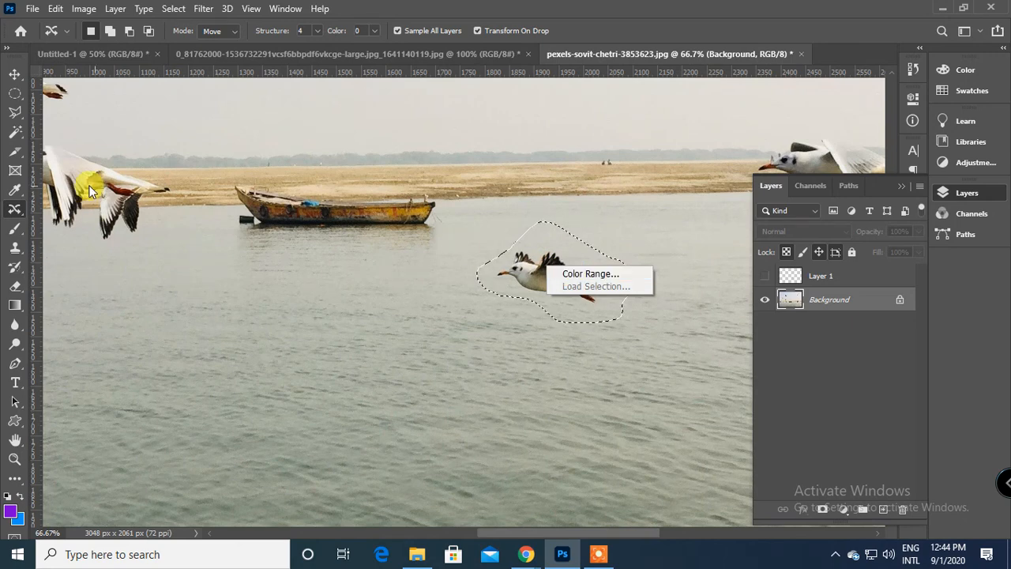
click(820, 298)
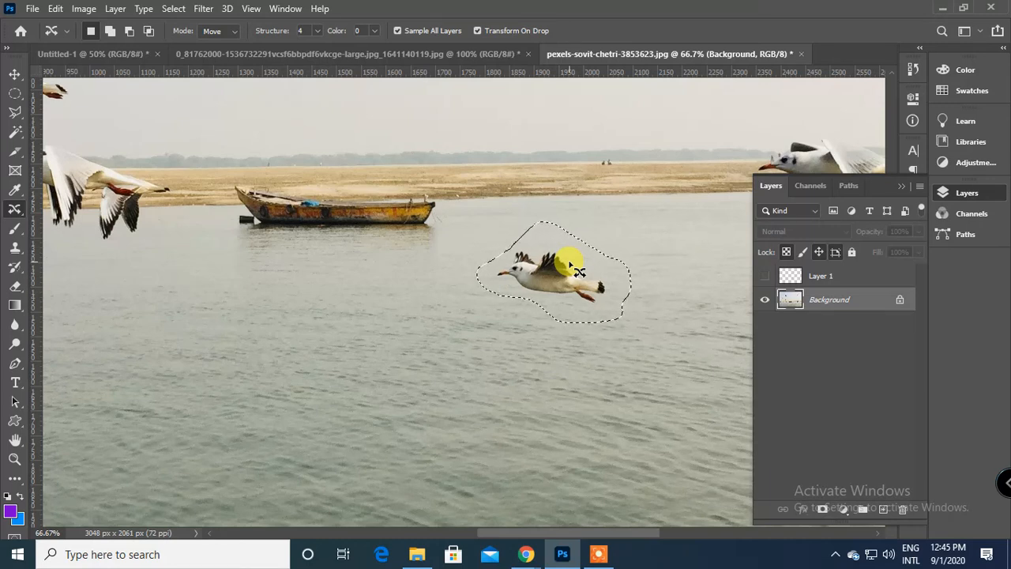
Relocate the outlined bird to the water just below the boat using Move mode, and commit the change.
click(226, 33)
click(226, 44)
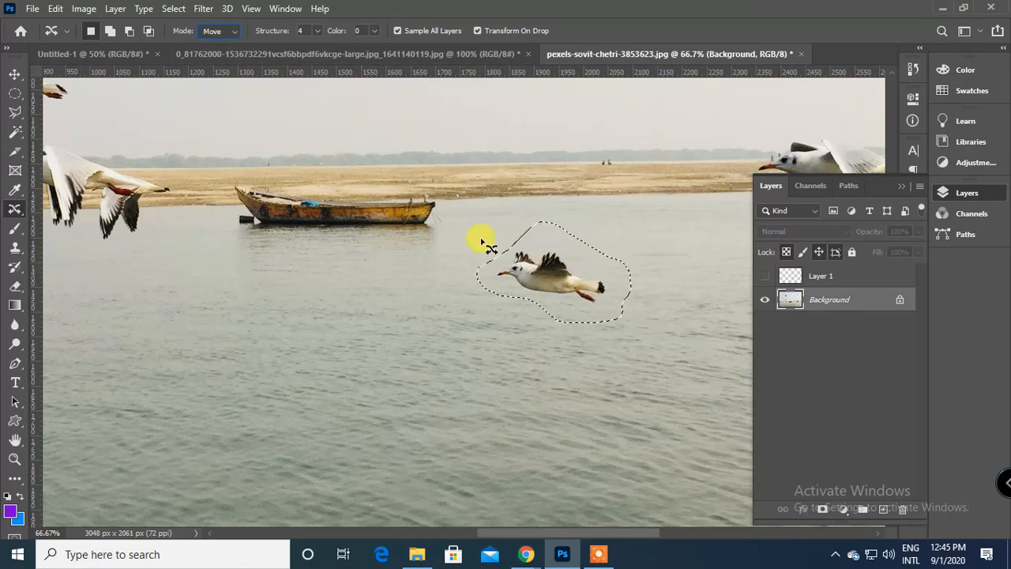
drag(544, 271, 320, 294)
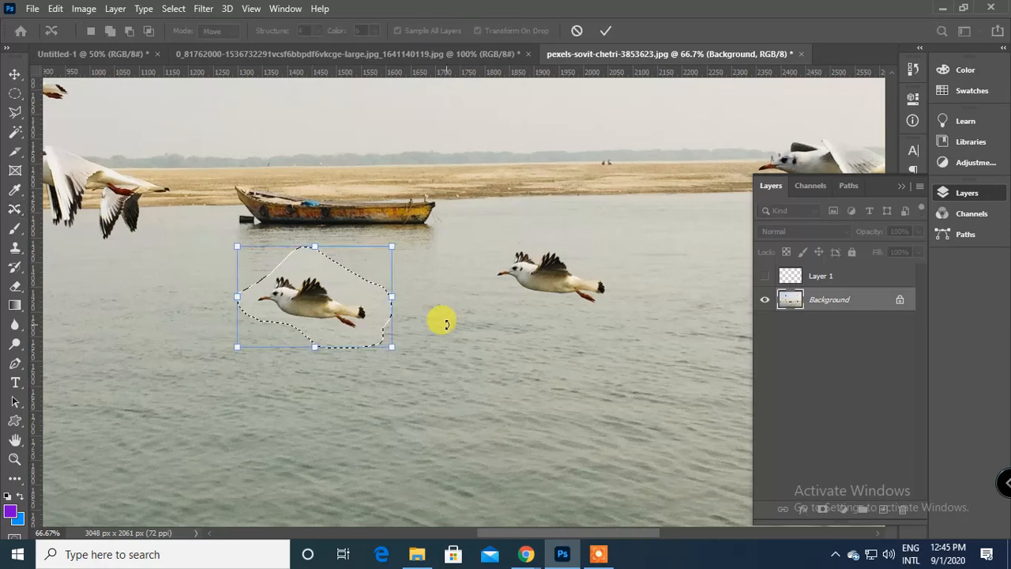
drag(521, 384, 562, 397)
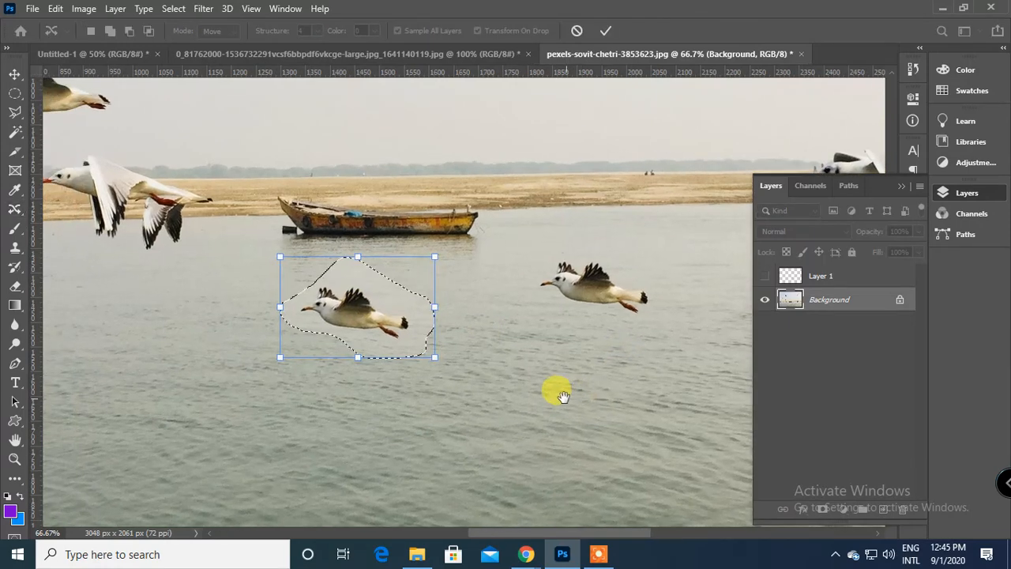
drag(361, 311, 371, 313)
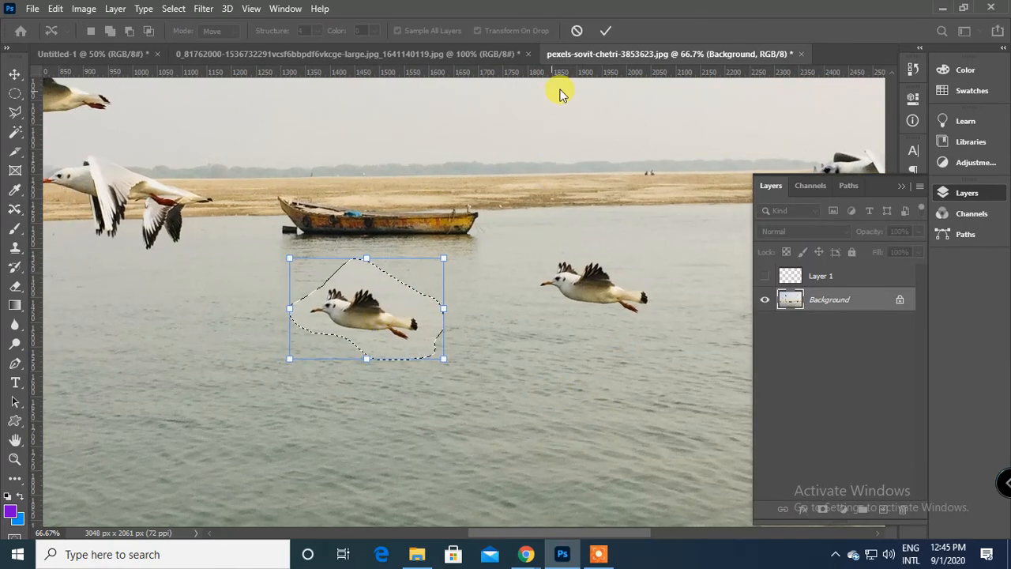
click(605, 30)
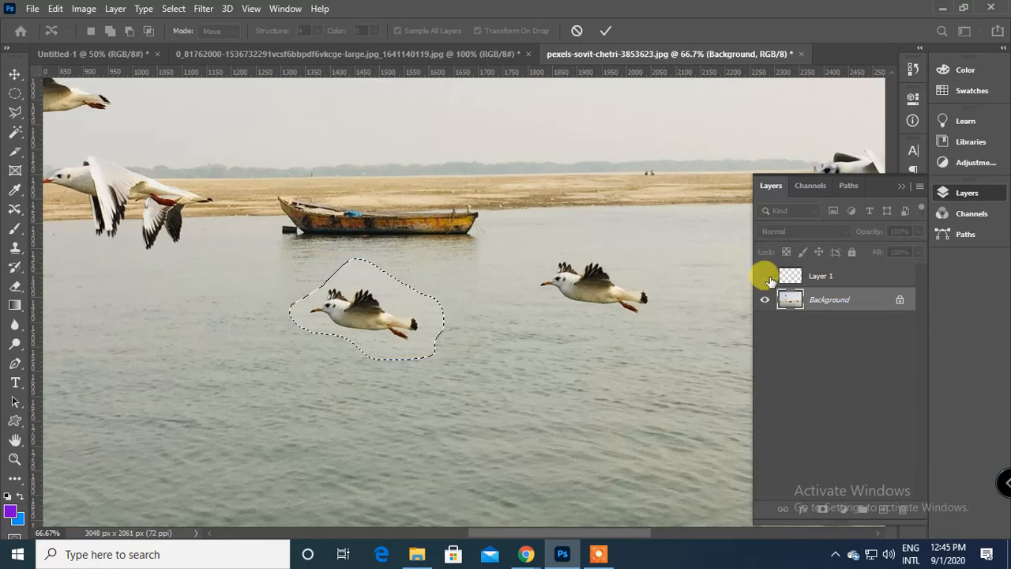
Add a new empty layer above the Background, deselect the relocated bird and switch to the Move Tool.
click(768, 276)
click(764, 276)
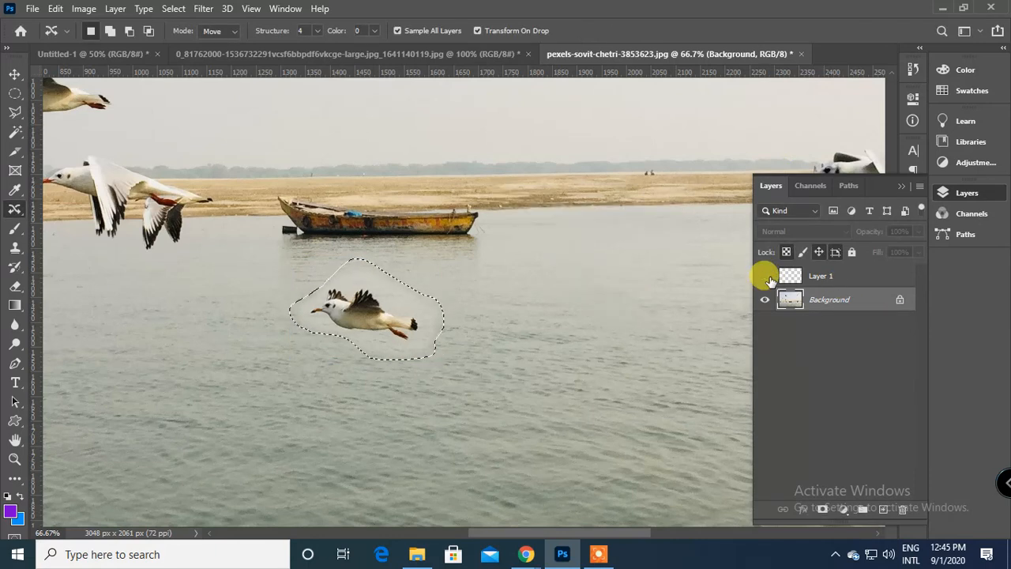
click(882, 510)
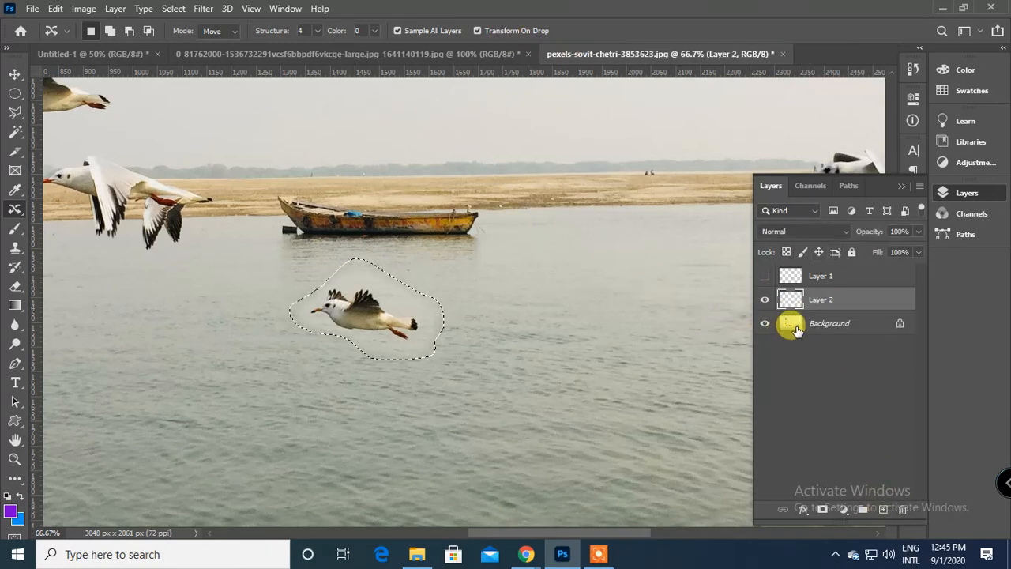
scroll(485, 339, right, 5)
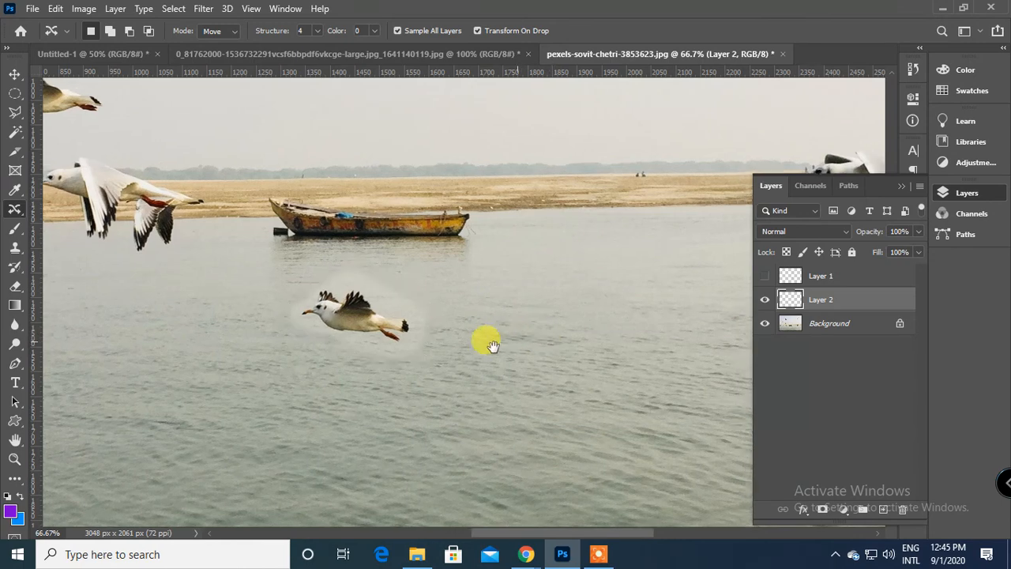
key(ctrl+d)
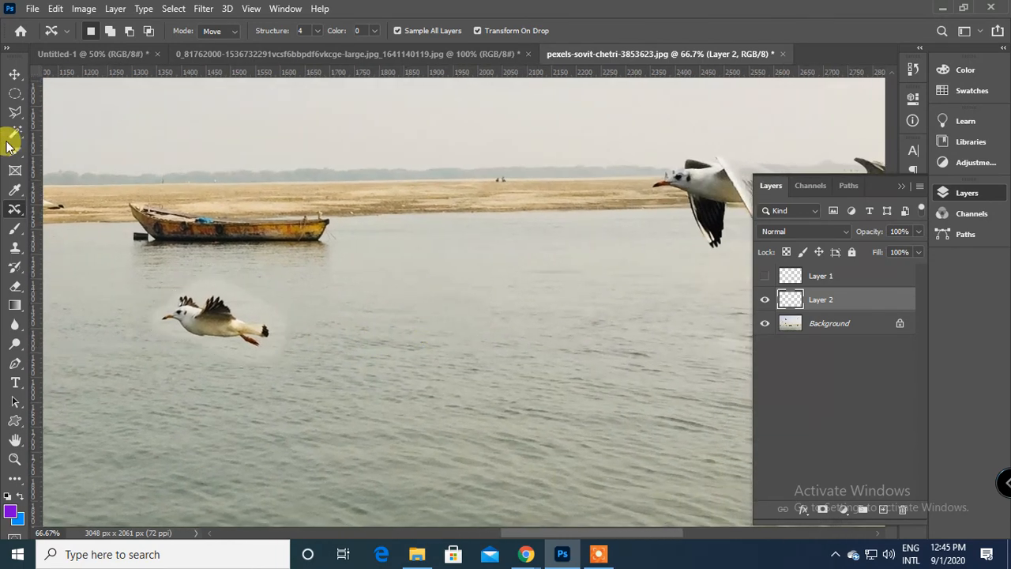
click(15, 74)
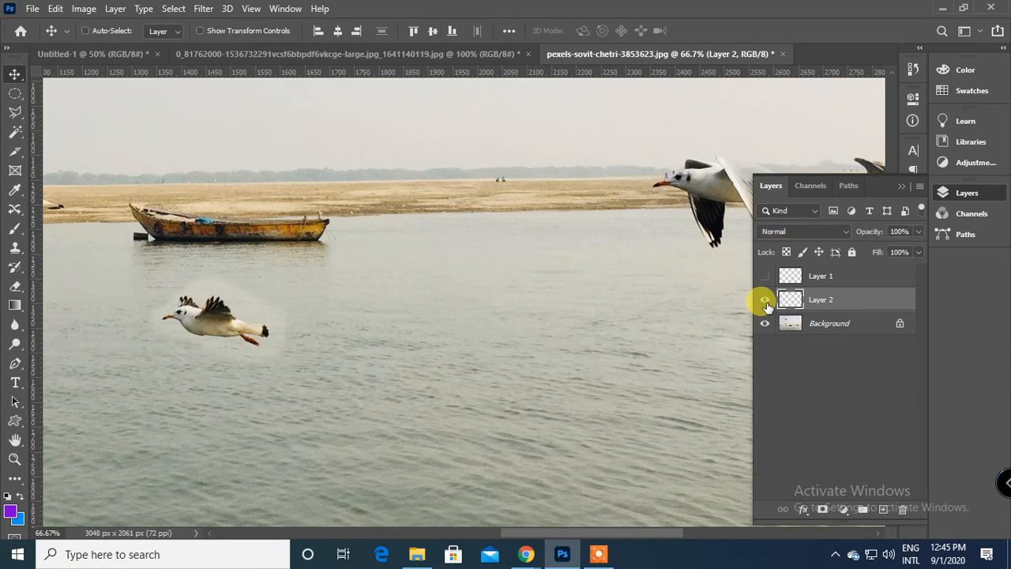
Undo the new layer, try deleting Layer 1, and undo back to the state before the bird was outlined and moved.
key(ctrl+z)
key(ctrl+z)
click(765, 275)
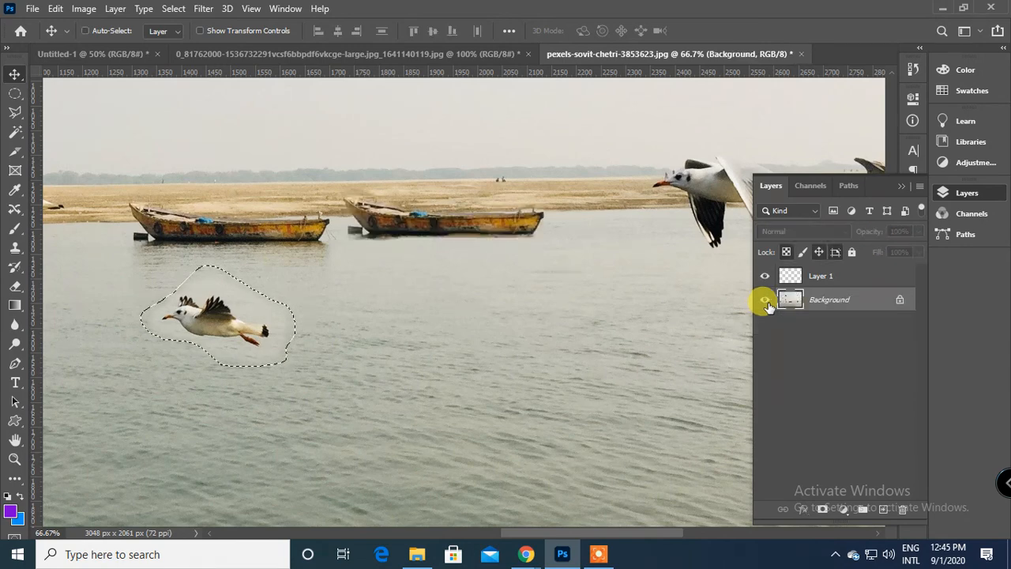
drag(811, 275, 903, 509)
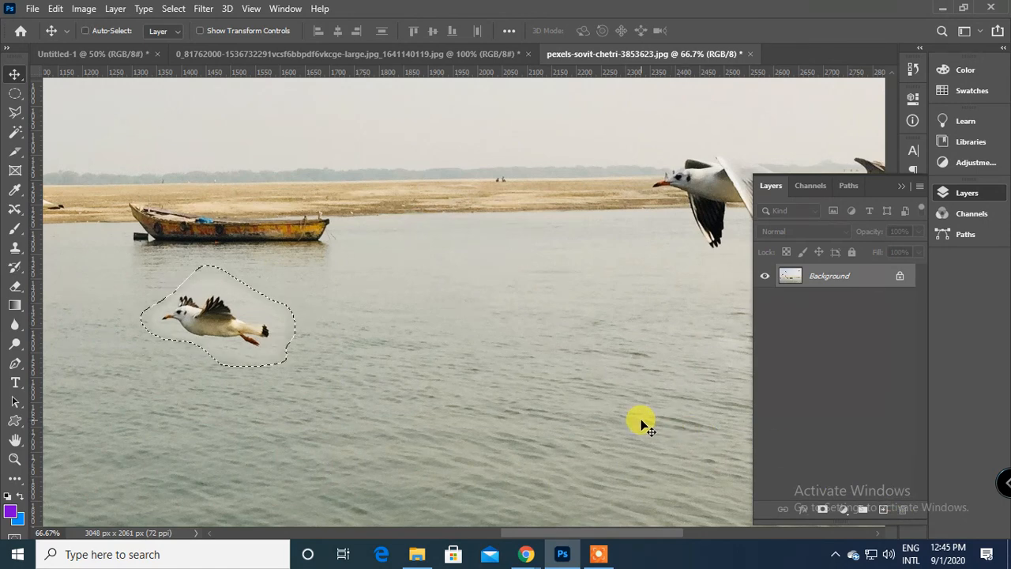
key(ctrl+z)
key(ctrl+z)
key(ctrl+z)
key(ctrl+z)
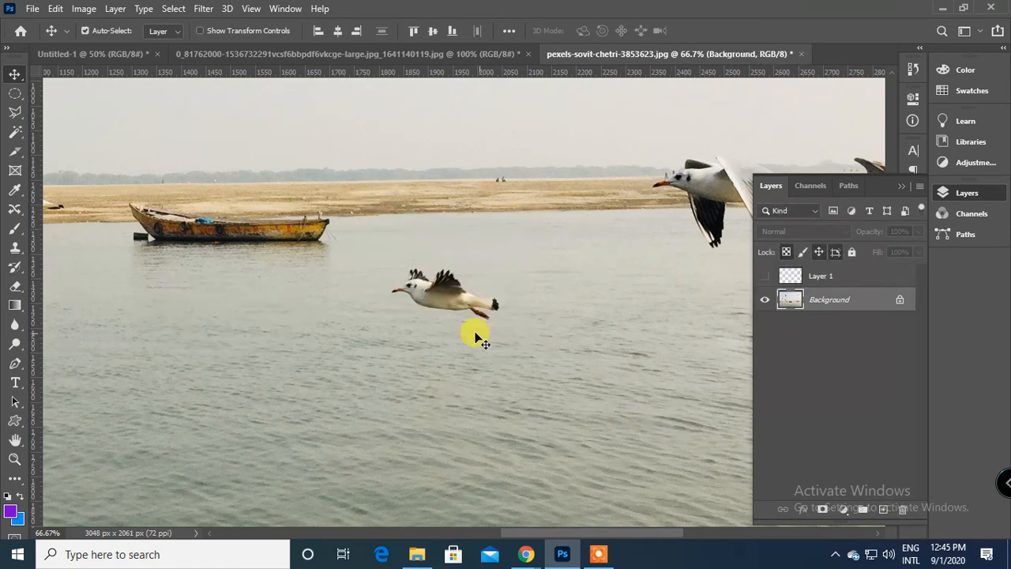
Outline the small bird with the Content-Aware Move Tool and add a new layer above the Background.
click(14, 208)
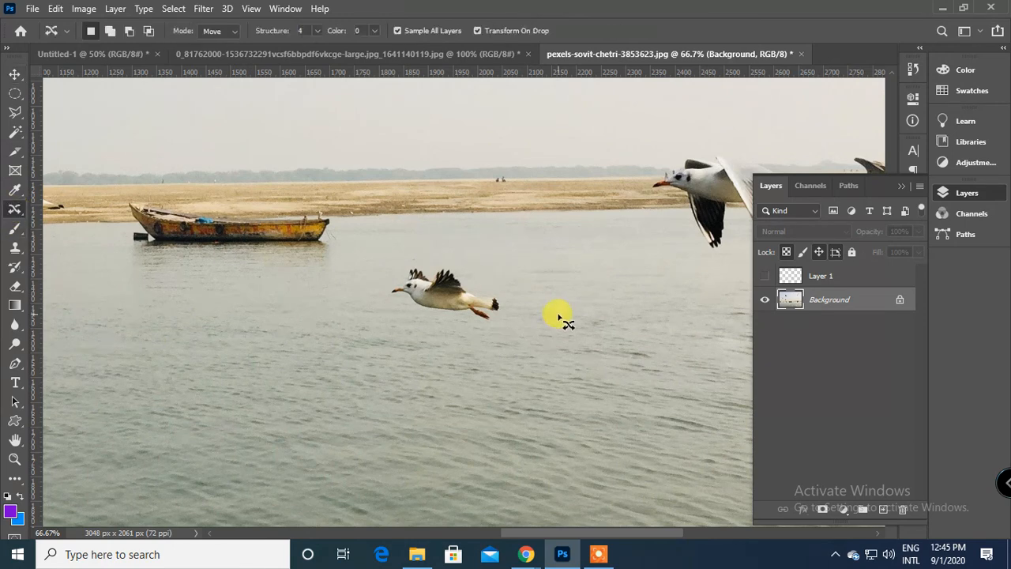
mouse_move(416, 253)
mouse_down()
mouse_move(370, 275)
mouse_move(382, 310)
mouse_move(429, 338)
mouse_move(520, 349)
mouse_move(530, 303)
mouse_move(488, 270)
mouse_move(407, 251)
mouse_up()
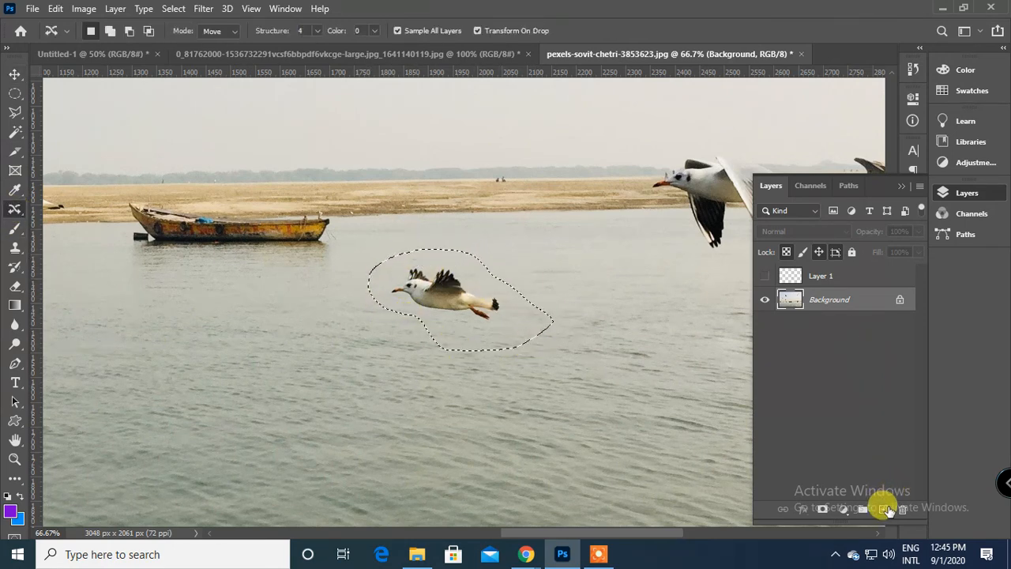
click(885, 509)
Move the outlined bird onto the new layer below the boat's stern end, commit the move and deselect.
drag(474, 307, 306, 315)
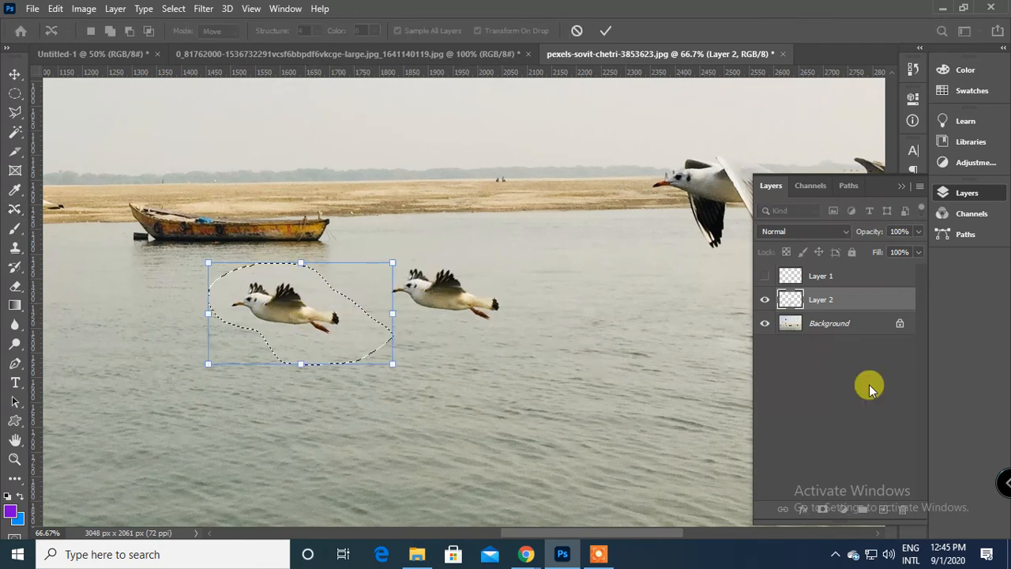
click(606, 30)
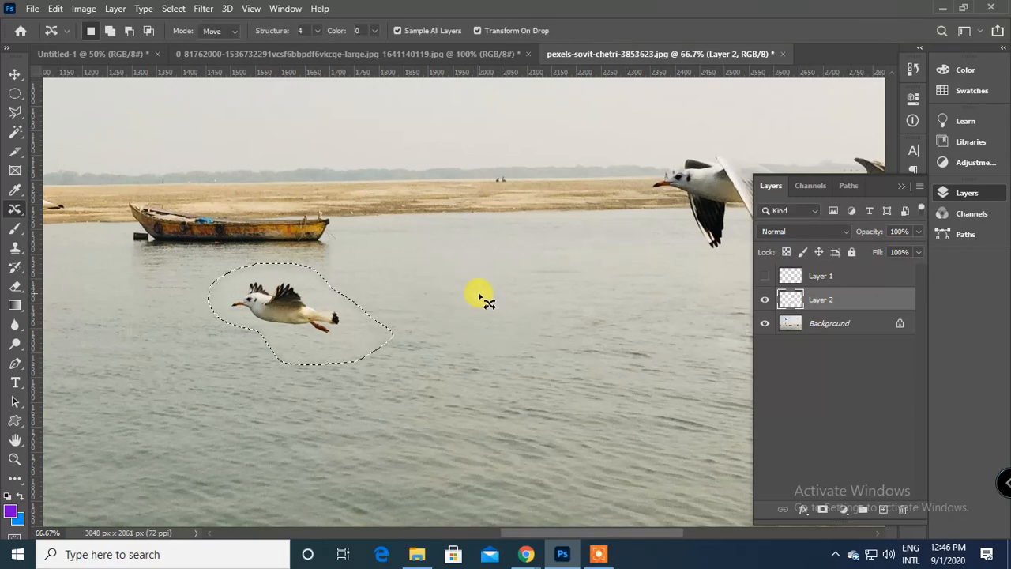
key(ctrl+plus)
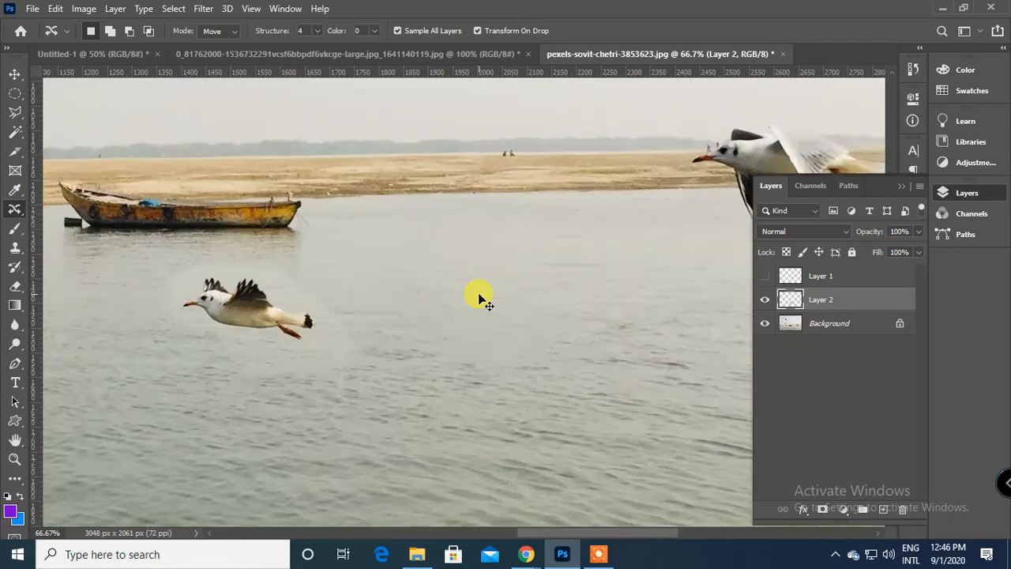
drag(478, 292, 536, 319)
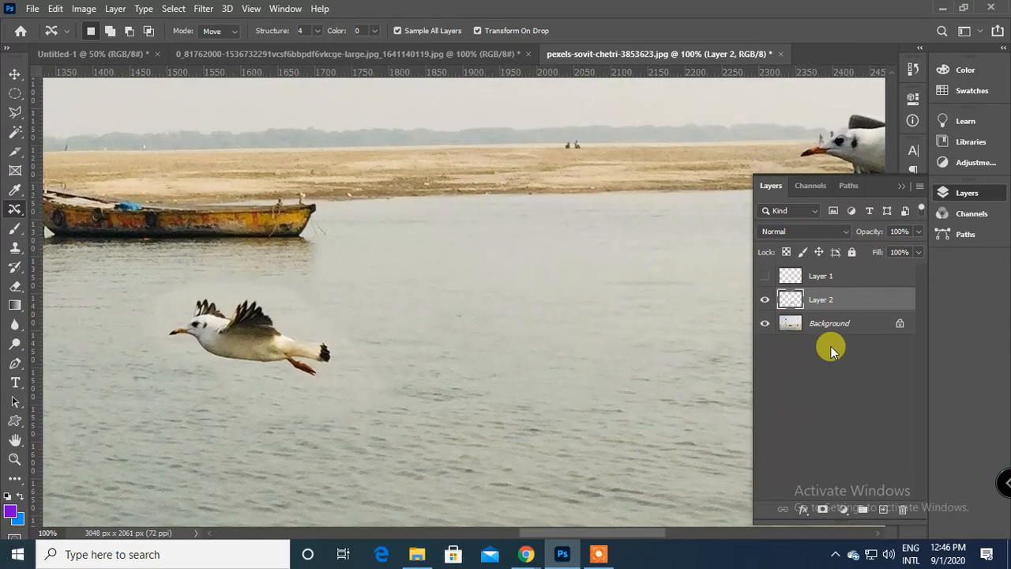
Erase the pale halo around the relocated bird on Layer 2 with a soft 90 px eraser.
click(16, 291)
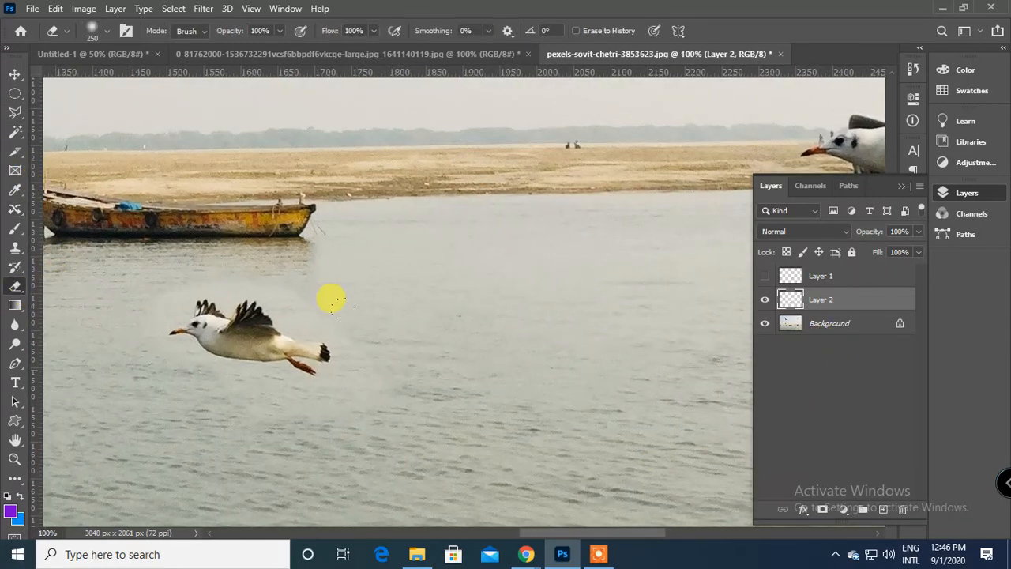
key(p)
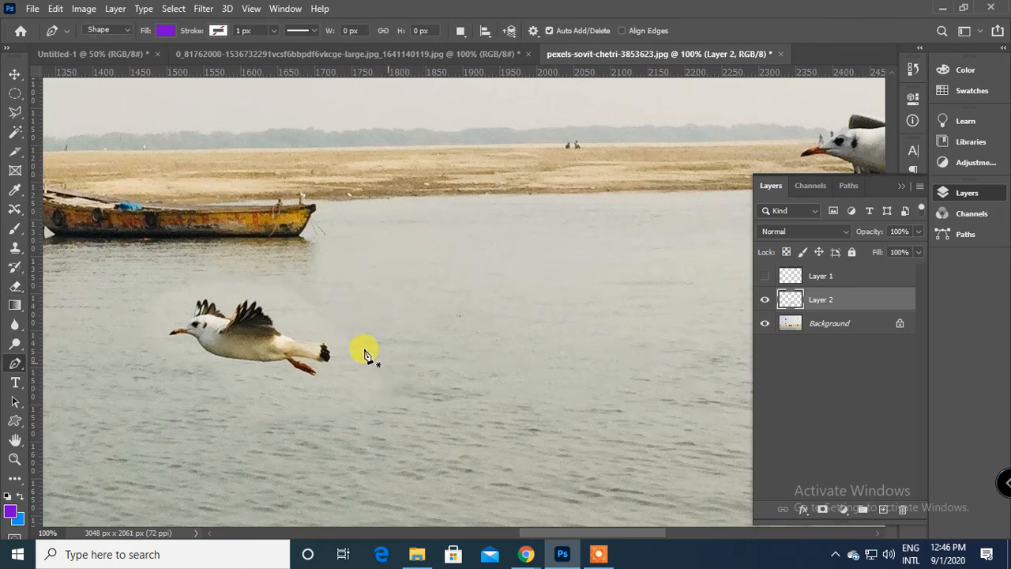
click(16, 292)
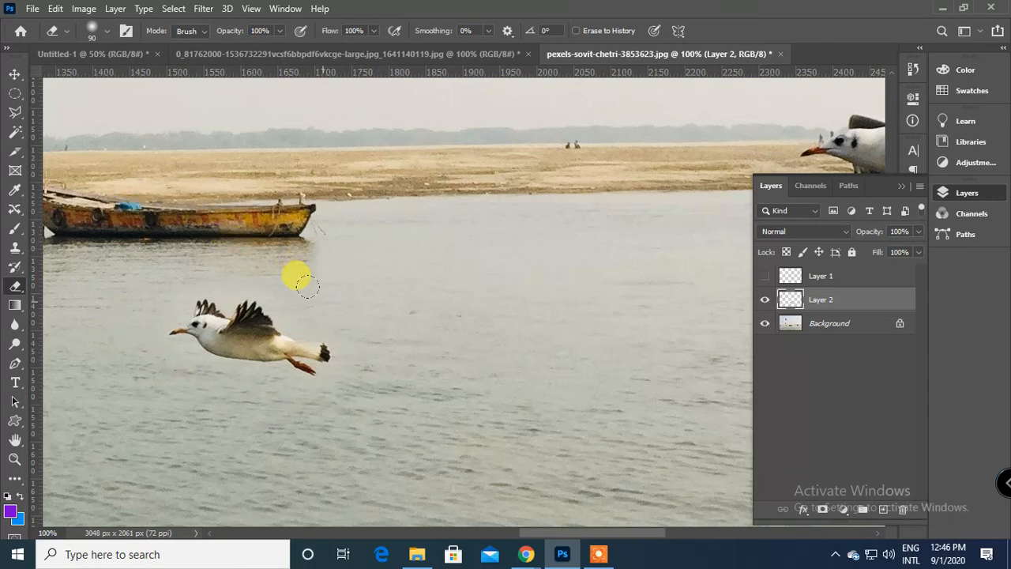
Hide the Background and erase the pale fringe behind the bird's tail on Layer 2 with a small soft eraser.
key(ctrl+plus)
drag(318, 295, 444, 353)
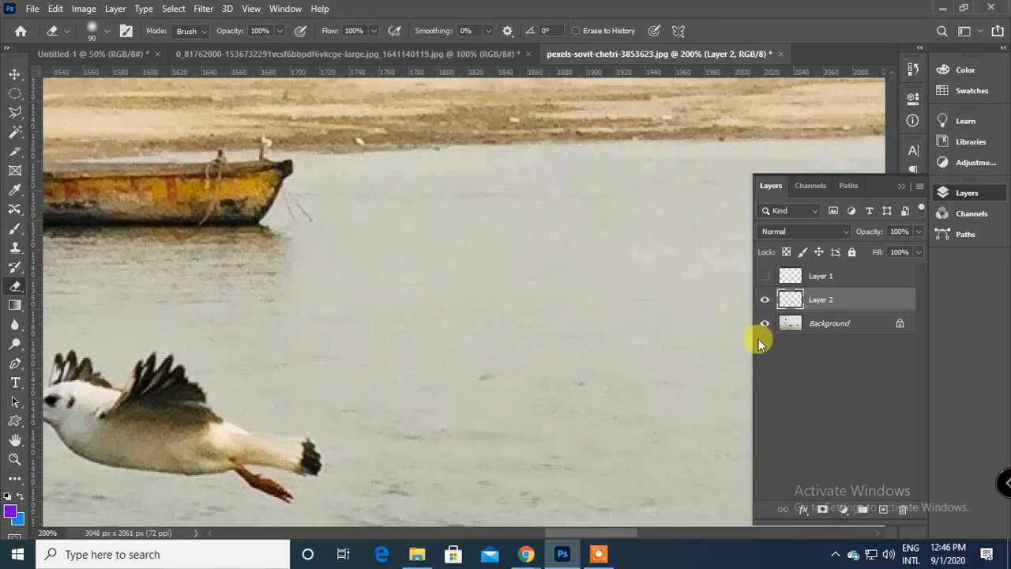
click(765, 326)
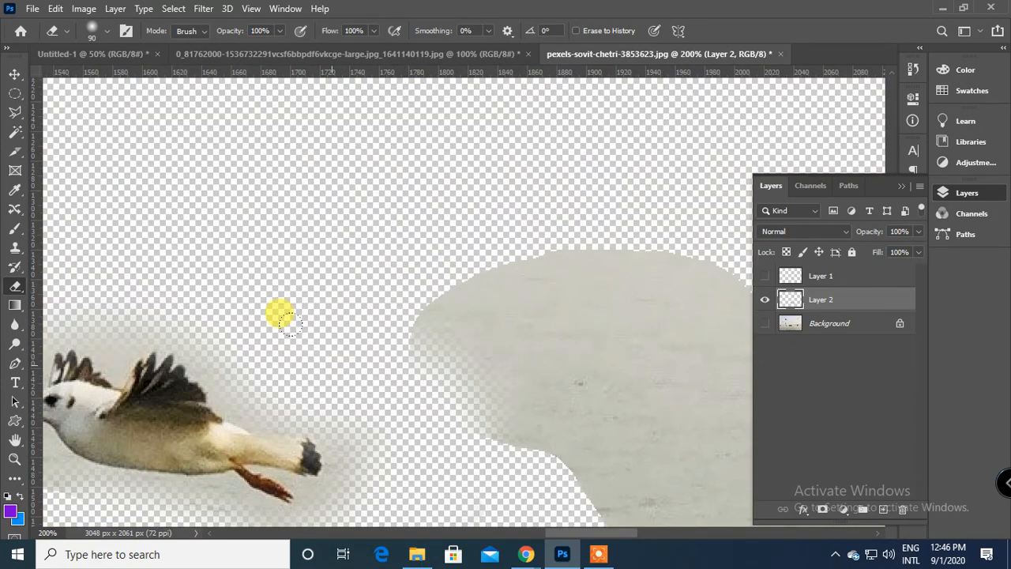
key(bracketleft)
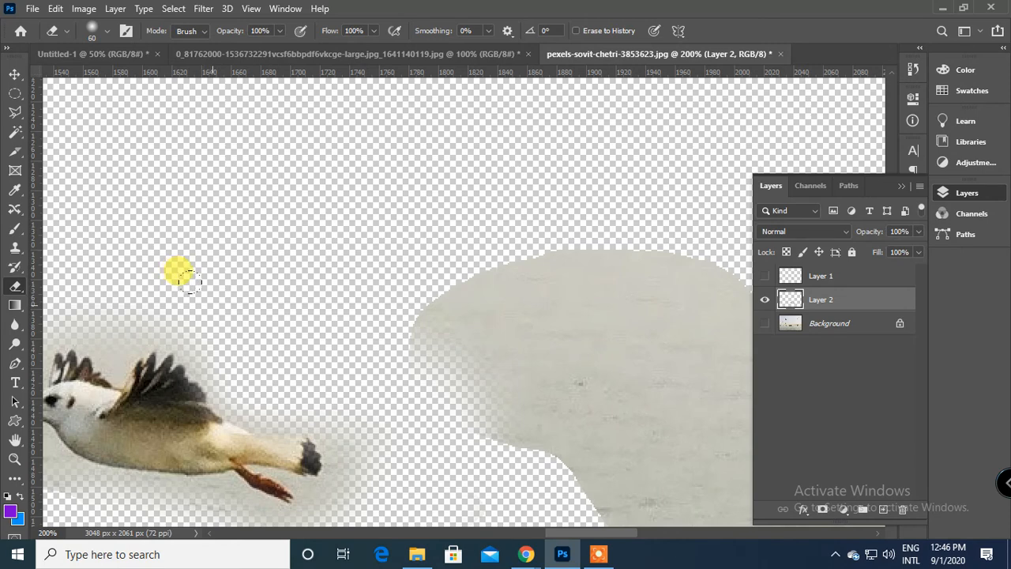
key(bracketleft)
key(bracketleft)
key(bracketleft)
key(bracketleft)
key(bracketleft)
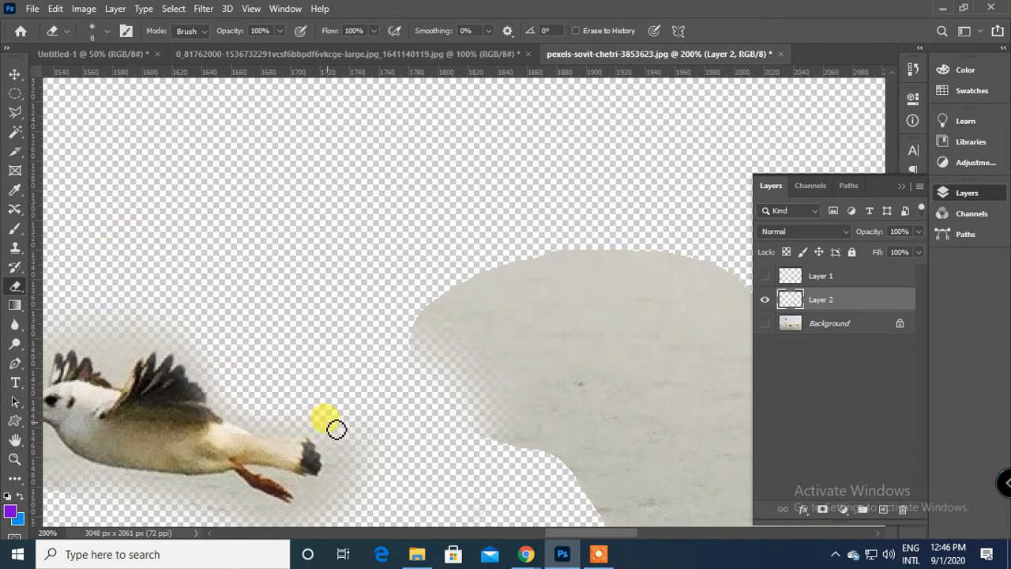
mouse_move(378, 459)
mouse_down()
mouse_move(332, 498)
mouse_move(361, 474)
mouse_move(361, 493)
mouse_up()
Erase the pale fringe beneath the bird's body and feet, enlarging the soft eraser to 30 px.
scroll(363, 470, down, 2)
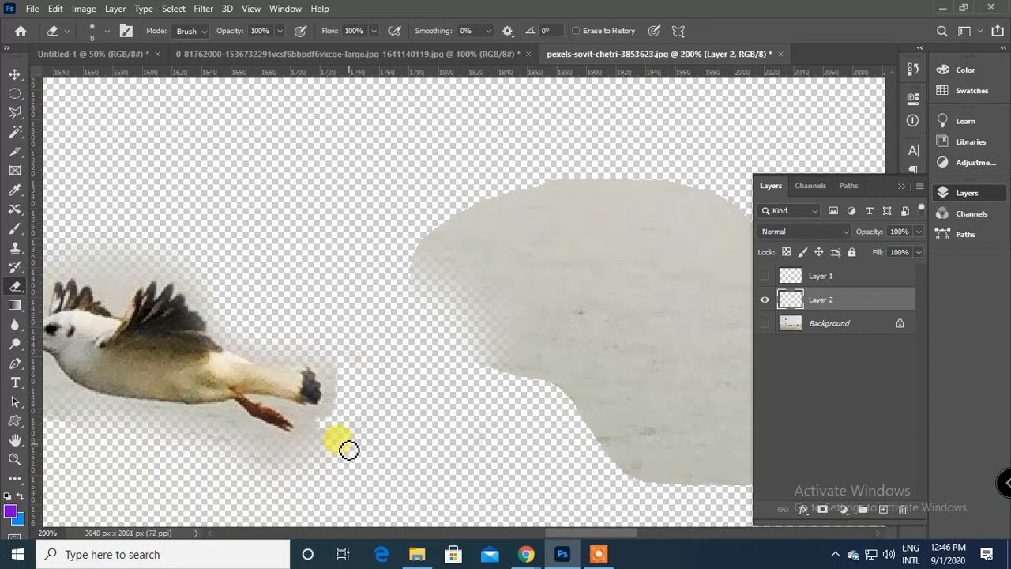
mouse_move(304, 422)
mouse_down()
mouse_move(342, 405)
mouse_move(337, 389)
mouse_move(330, 428)
mouse_move(279, 455)
mouse_move(231, 422)
mouse_move(122, 417)
mouse_move(225, 451)
mouse_move(265, 495)
mouse_move(188, 446)
mouse_move(199, 431)
mouse_move(164, 426)
mouse_move(234, 470)
mouse_move(182, 425)
mouse_up()
key(bracketright)
key(bracketright)
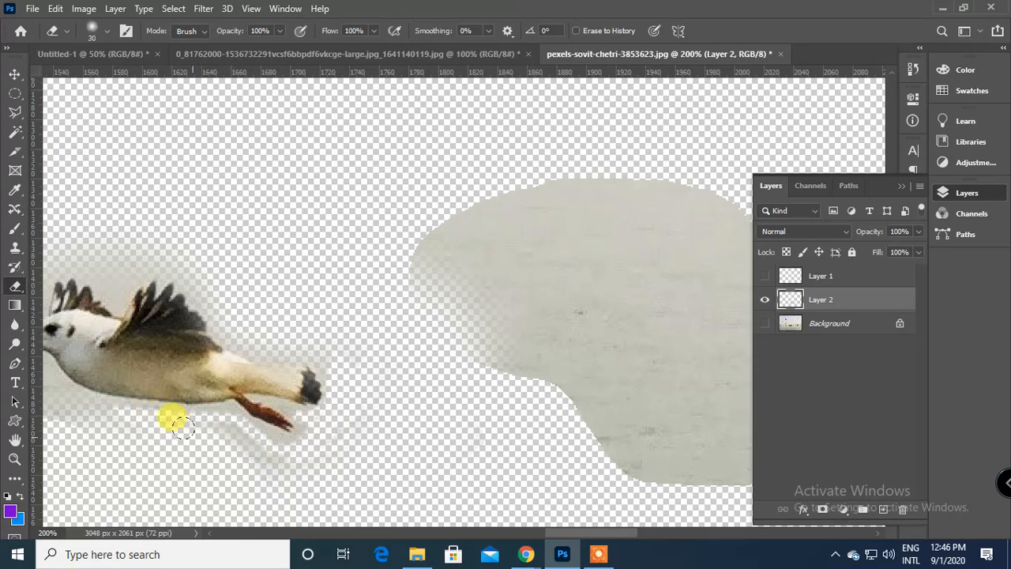
mouse_move(236, 452)
mouse_down()
mouse_move(255, 450)
mouse_move(210, 414)
mouse_move(251, 443)
mouse_up()
Erase more fringe around the bird's head and wings with a 15 to 20 px eraser, and show the Background again.
drag(306, 466, 558, 448)
mouse_move(316, 412)
mouse_down()
mouse_move(216, 364)
mouse_move(253, 366)
mouse_move(269, 361)
mouse_move(264, 354)
mouse_move(311, 404)
mouse_move(239, 330)
mouse_up()
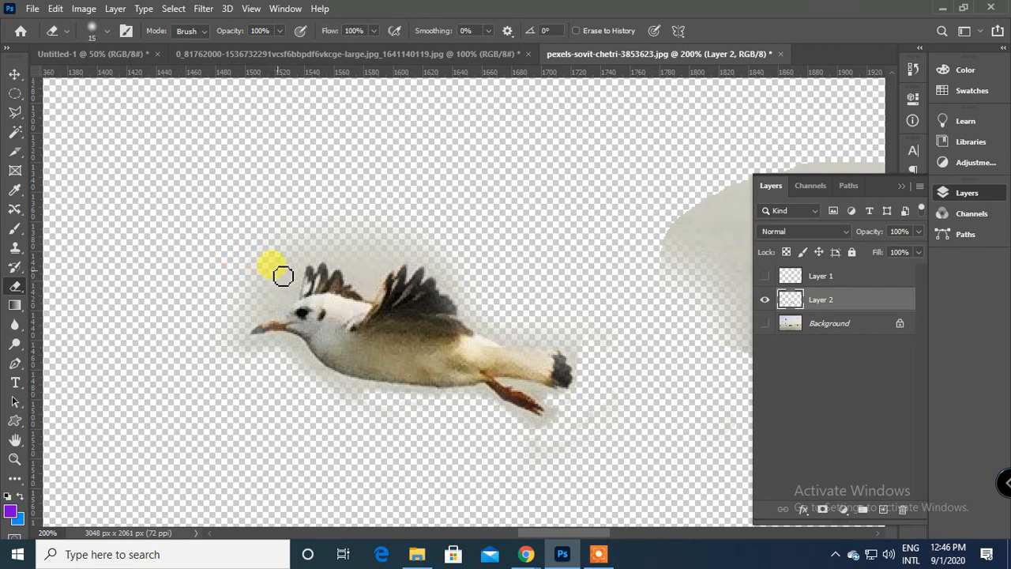
mouse_move(291, 278)
mouse_down()
mouse_move(281, 303)
mouse_move(248, 310)
mouse_up()
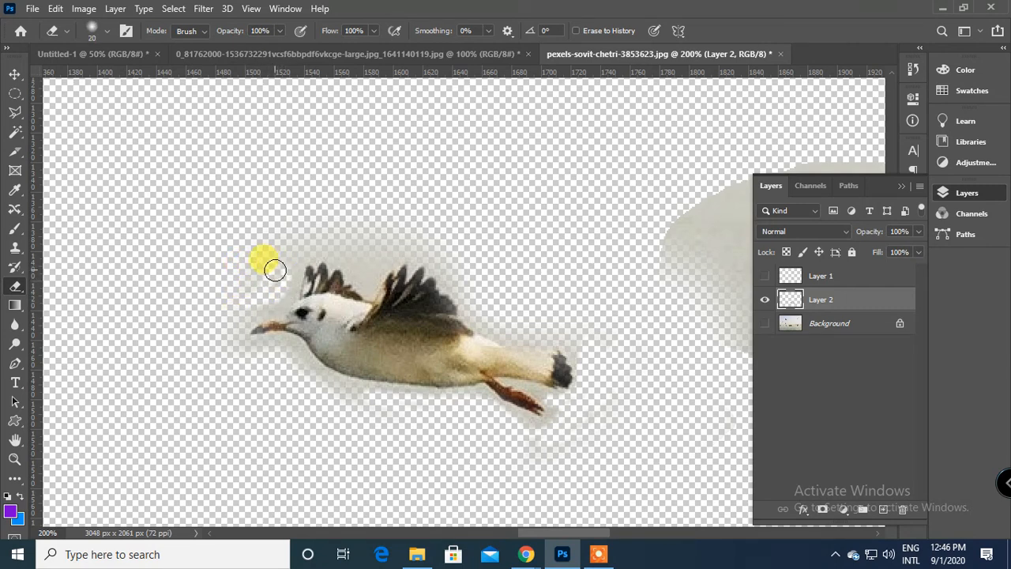
mouse_move(265, 266)
mouse_down()
mouse_move(267, 234)
mouse_move(317, 231)
mouse_move(360, 254)
mouse_up()
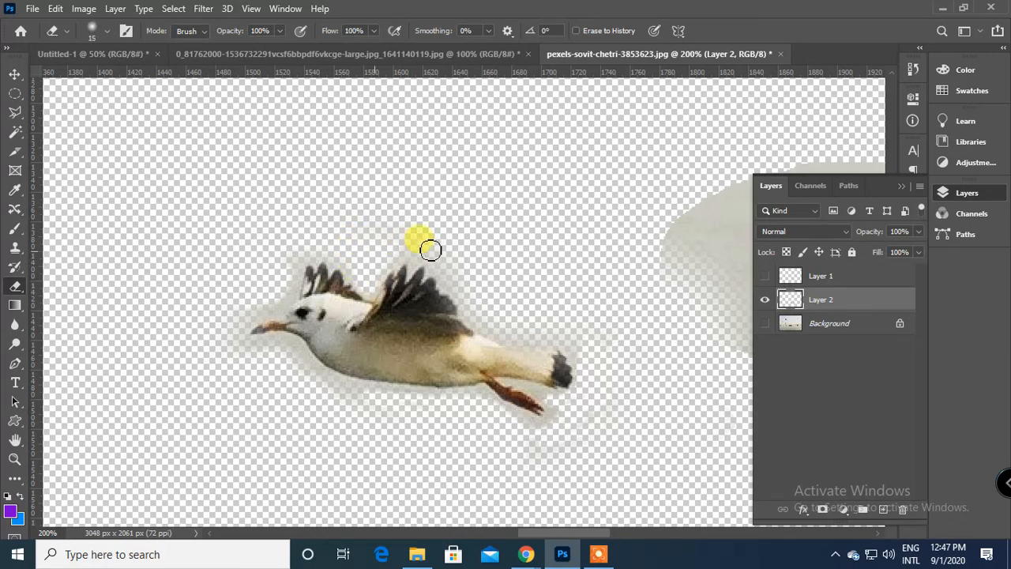
mouse_move(429, 250)
mouse_down()
mouse_move(492, 312)
mouse_move(564, 330)
mouse_up()
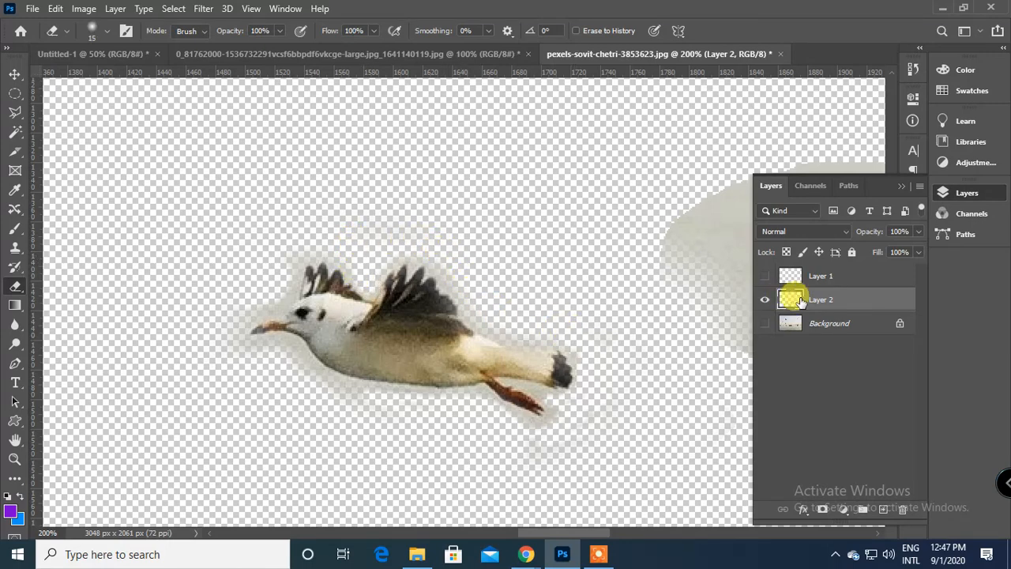
click(764, 323)
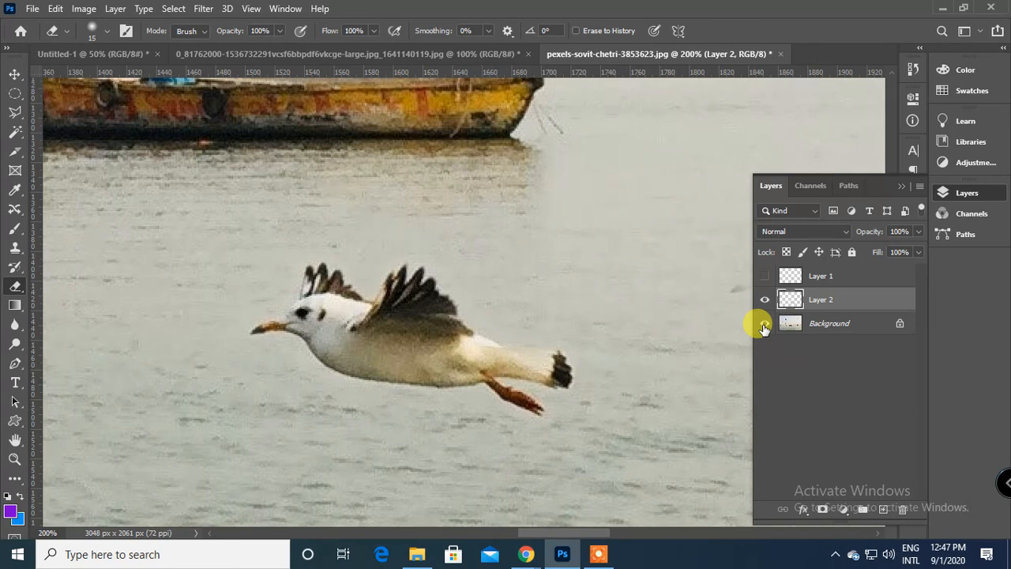
Toggle Layer 2's visibility repeatedly to compare the bird's relocated and original positions, leaving Layer 2 hidden.
key(ctrl+minus)
key(ctrl+minus)
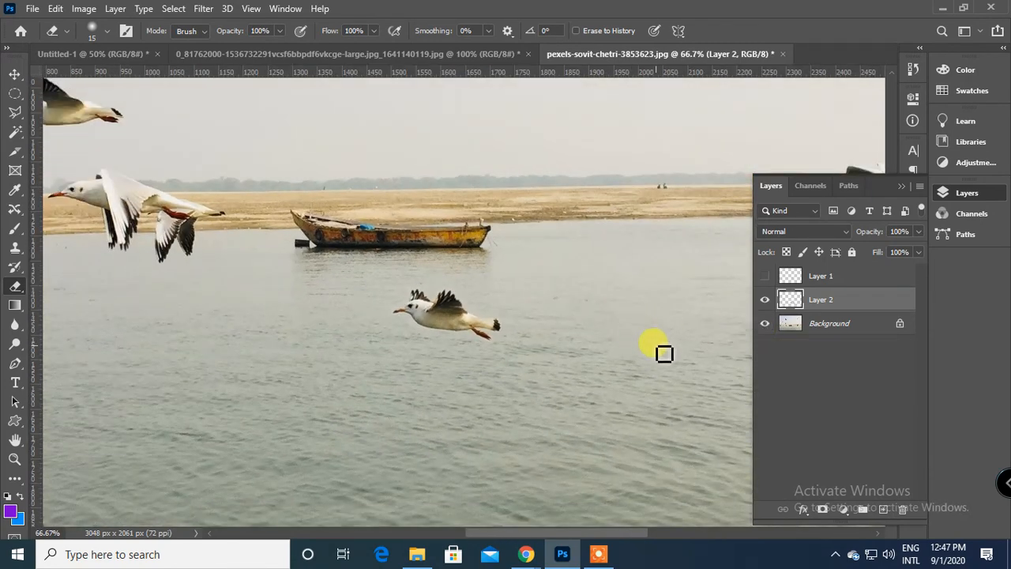
key(ctrl+minus)
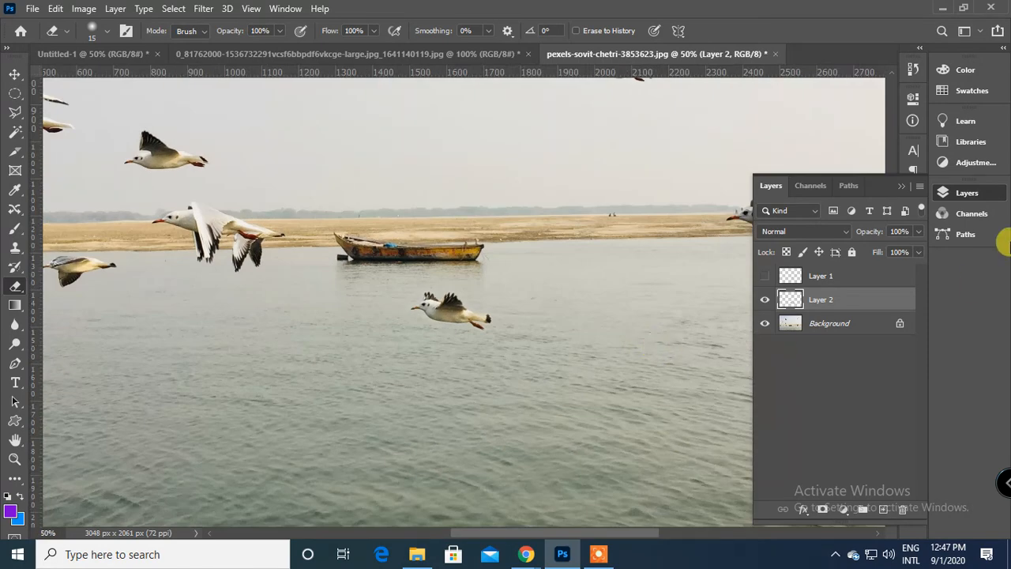
click(764, 300)
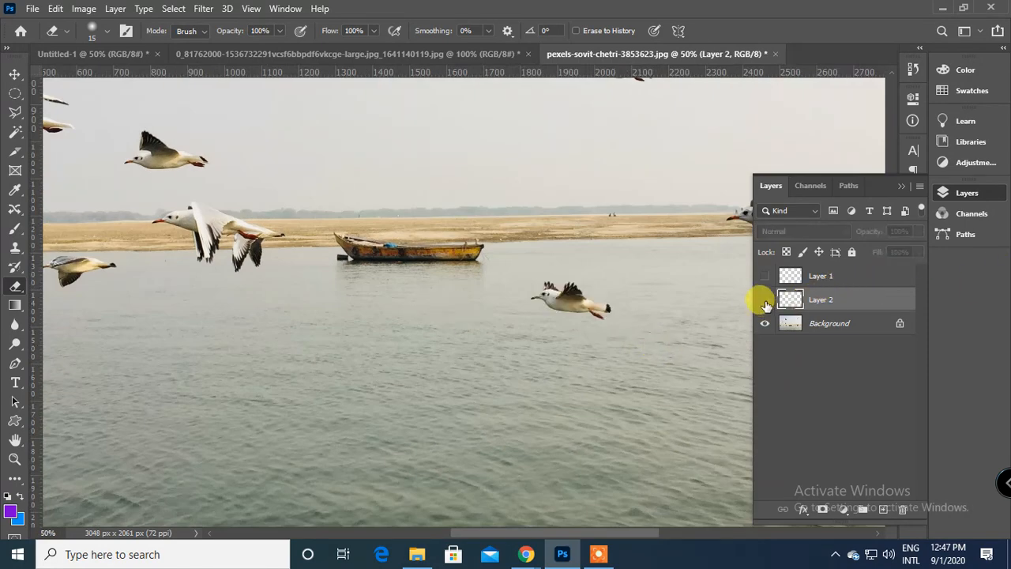
click(765, 300)
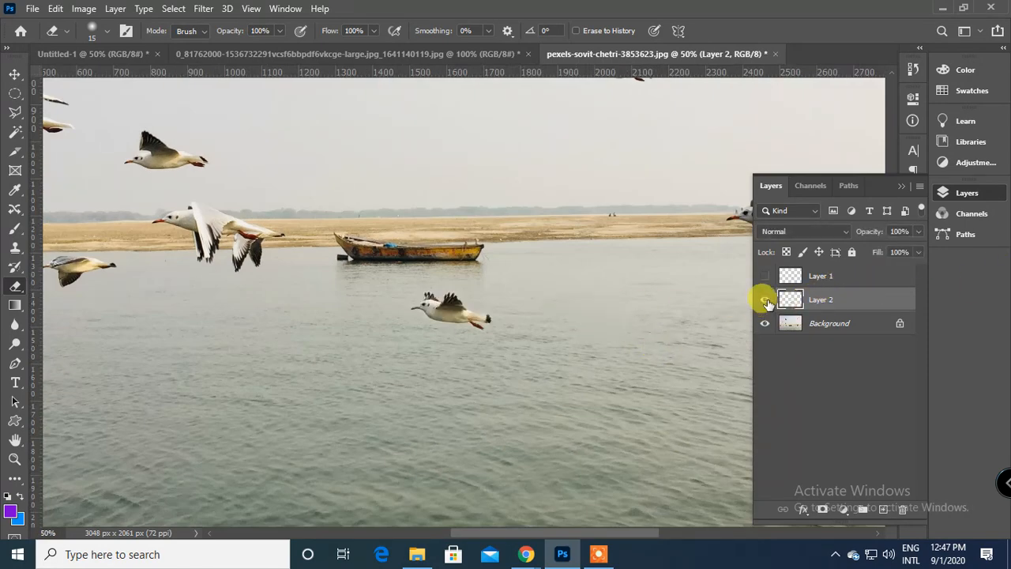
click(764, 301)
click(765, 300)
click(765, 300)
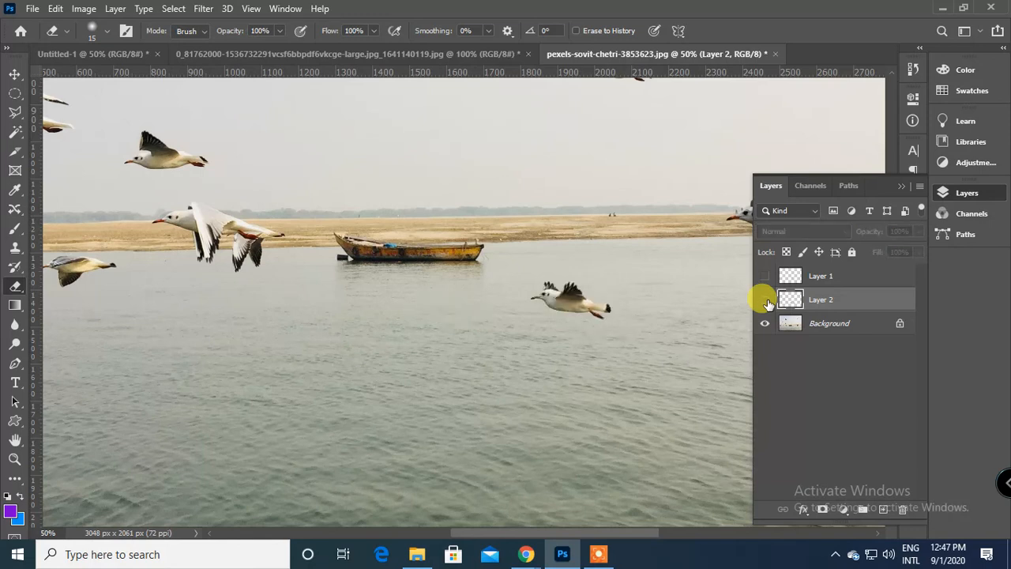
click(765, 300)
click(764, 300)
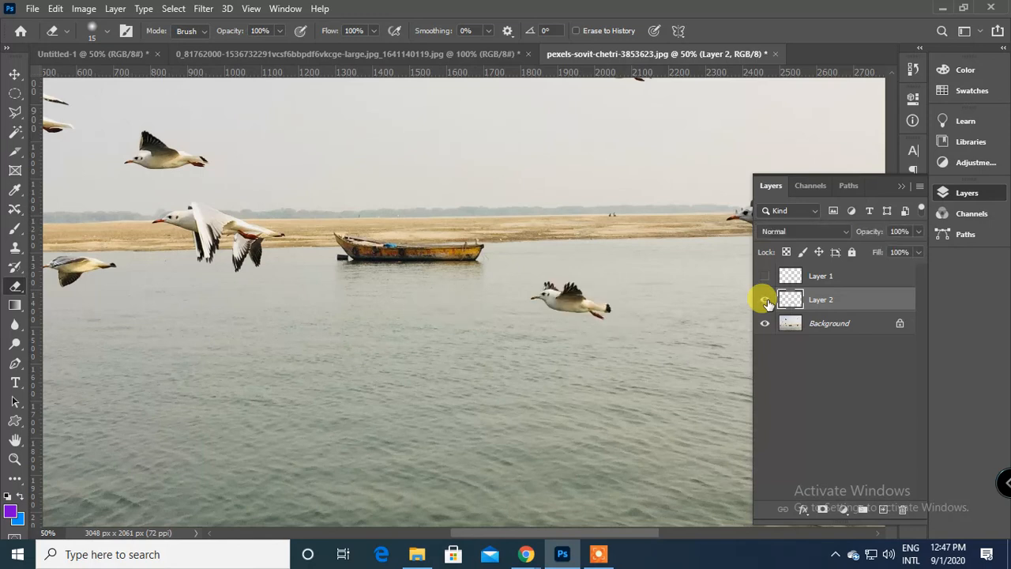
click(764, 300)
click(765, 300)
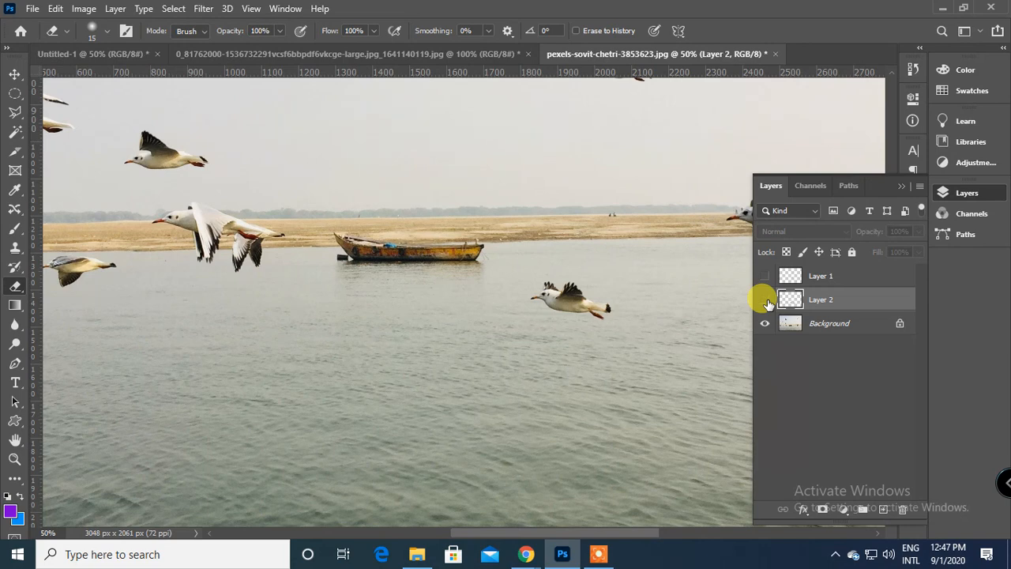
key(ctrl+minus)
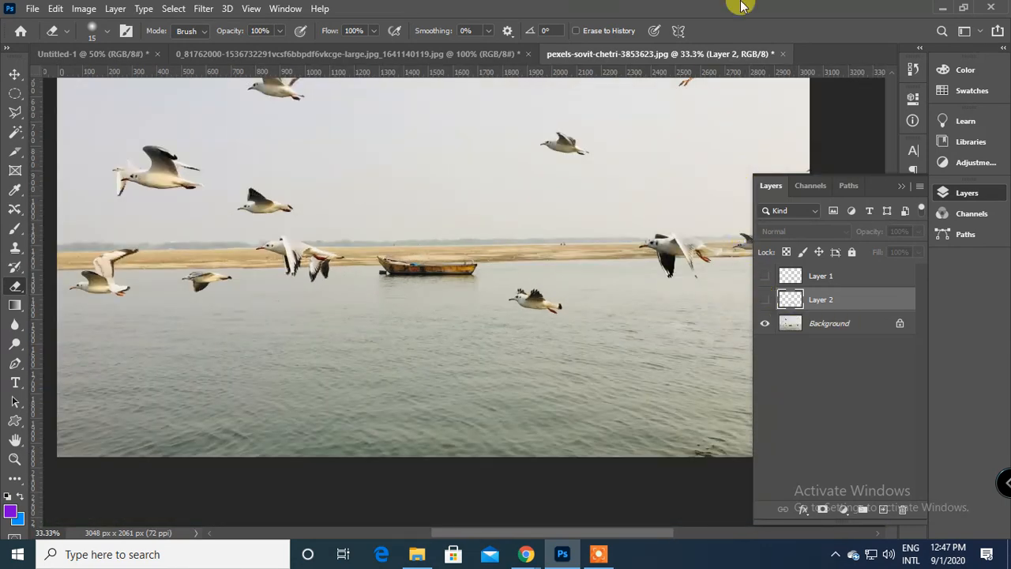
Switch to the Google Meet call in Chrome, view the participant list, and return to Photoshop.
mouse_move(525, 552)
click(427, 474)
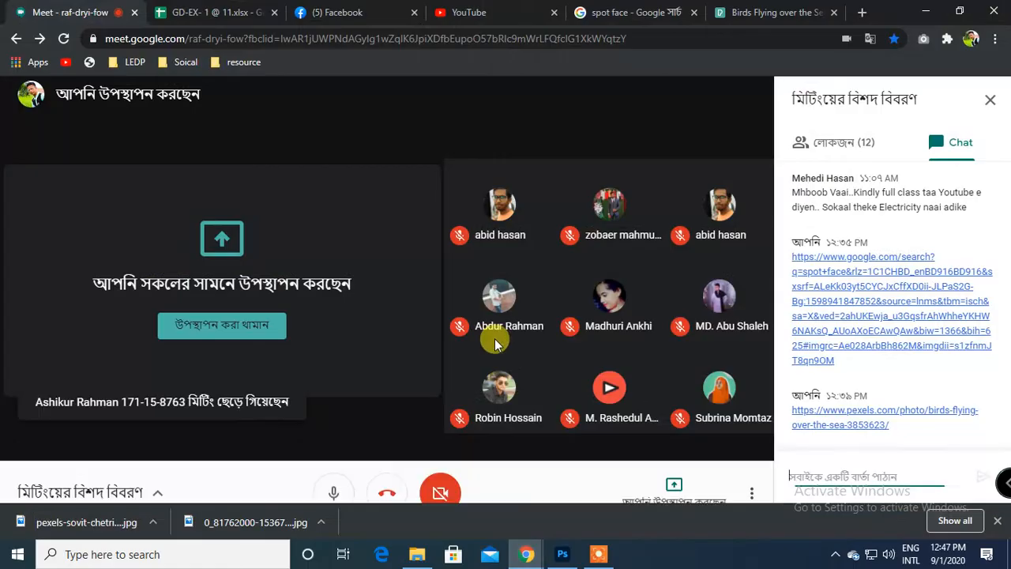
click(853, 145)
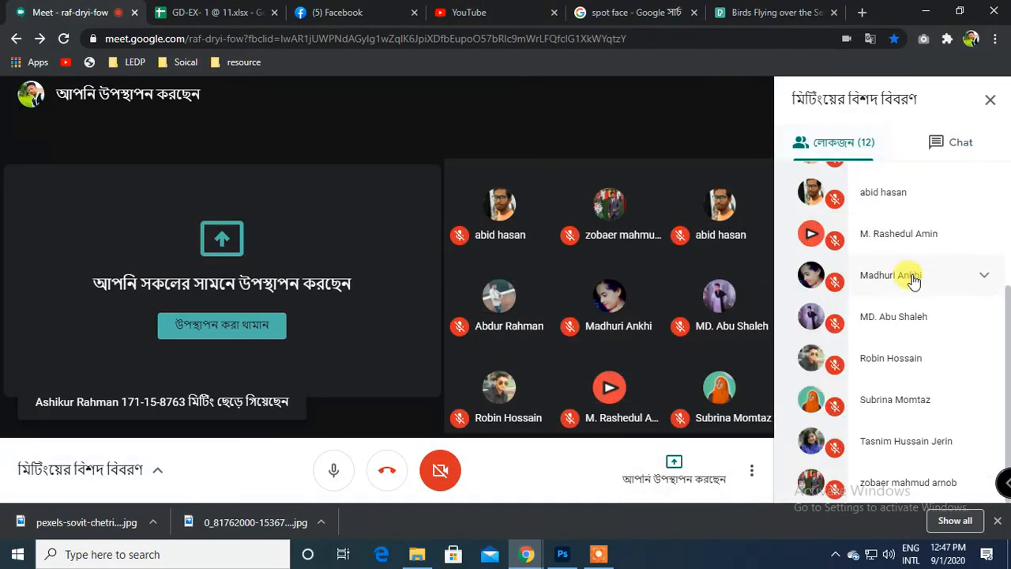
click(572, 558)
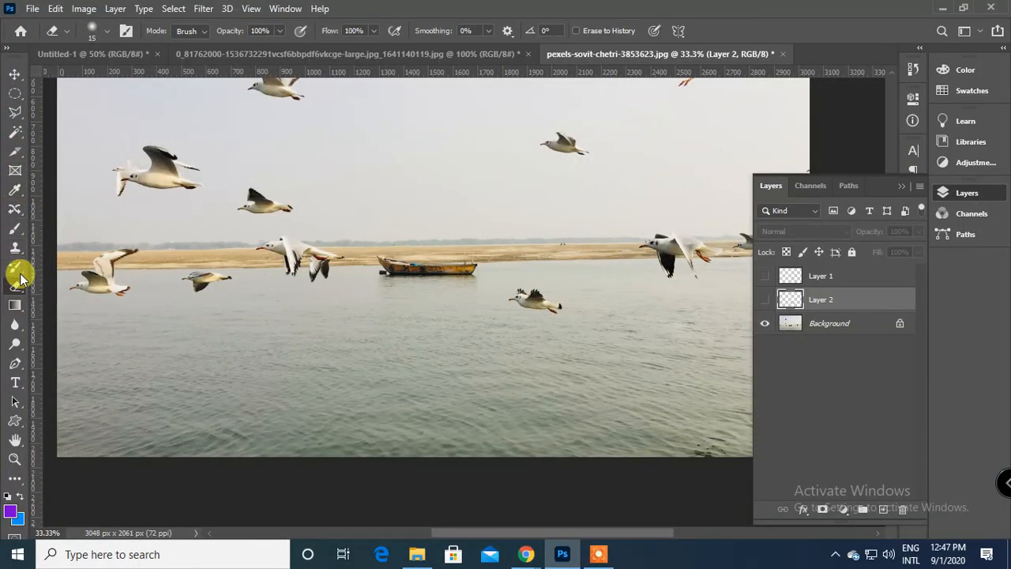
Activate the Content-Aware Move Tool and show the healing tools grouped with it.
click(17, 195)
right_click(17, 196)
click(17, 196)
click(16, 210)
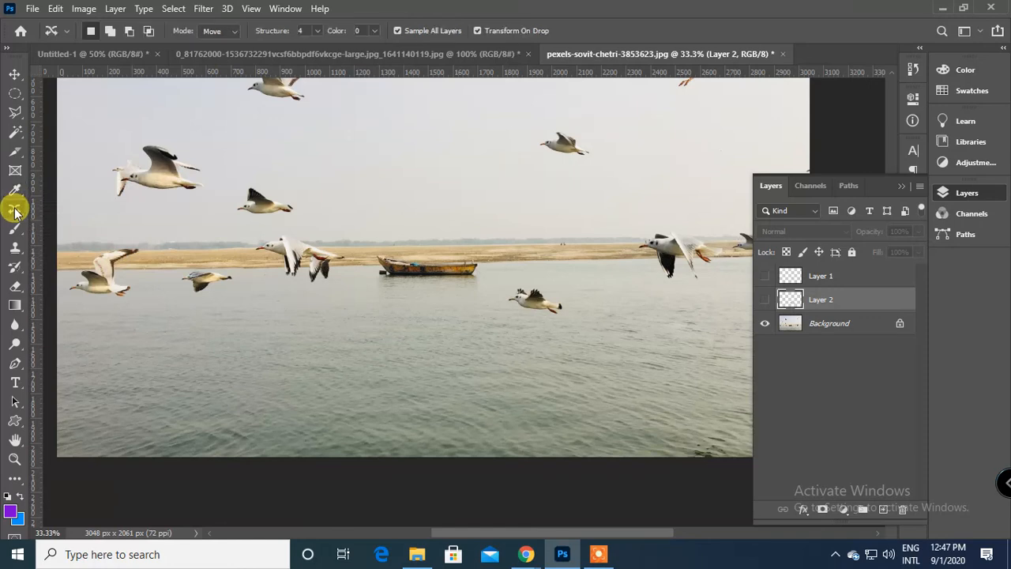
right_click(16, 211)
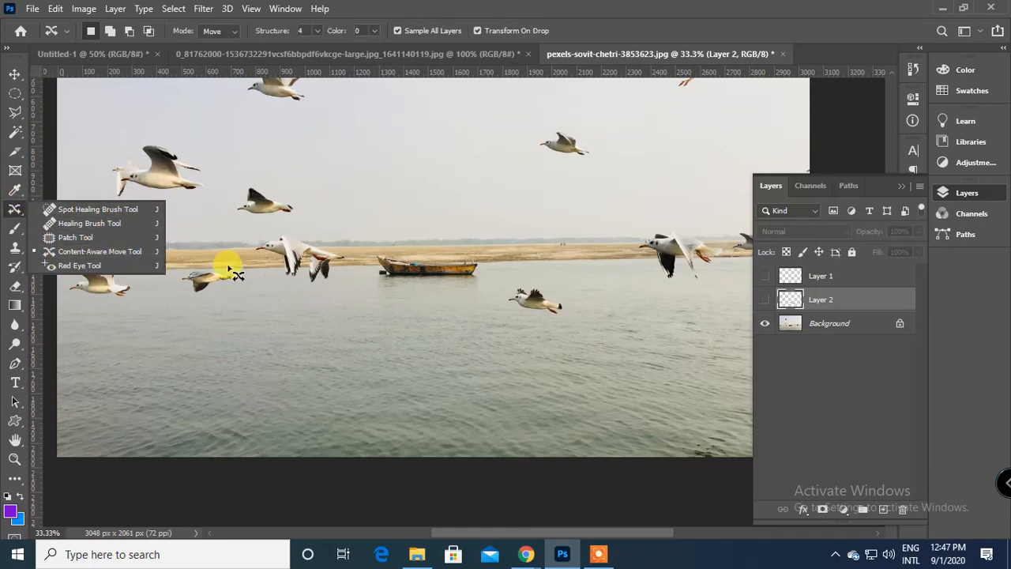
Switch to the Move Tool and select the Background layer of the bird photo.
click(15, 73)
click(296, 286)
scroll(296, 287, up, 6)
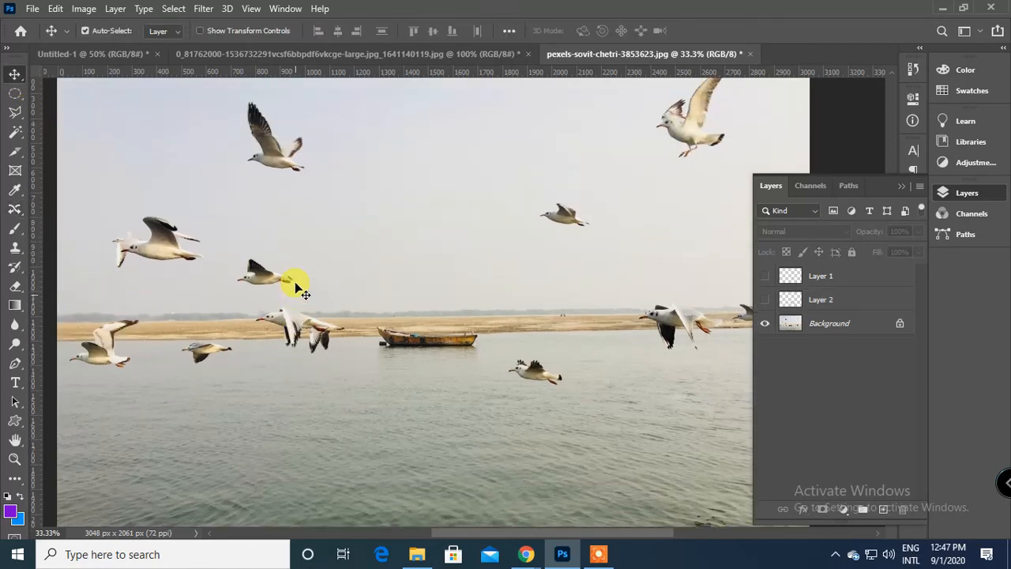
scroll(335, 282, down, 4)
In the woman's portrait document, undo the blemish retouching and the added layer, and fit the image on screen.
click(340, 53)
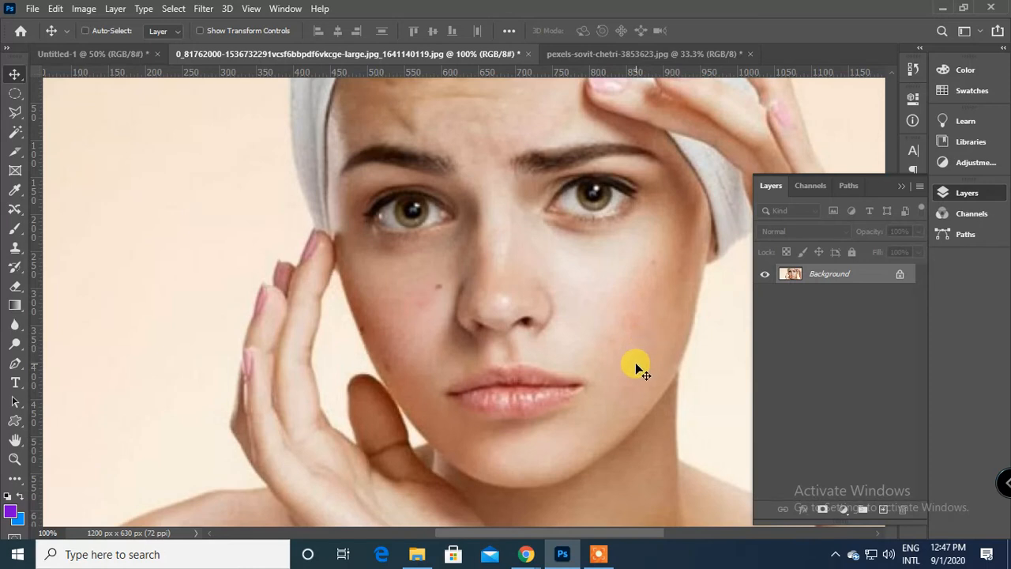
key(ctrl+z)
key(ctrl+z)
key(ctrl+z)
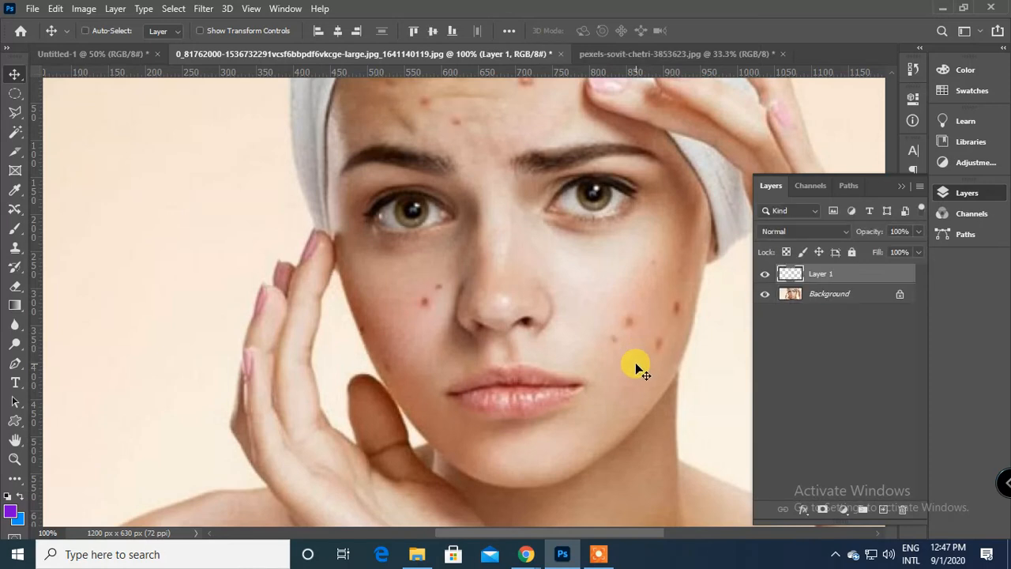
key(ctrl+0)
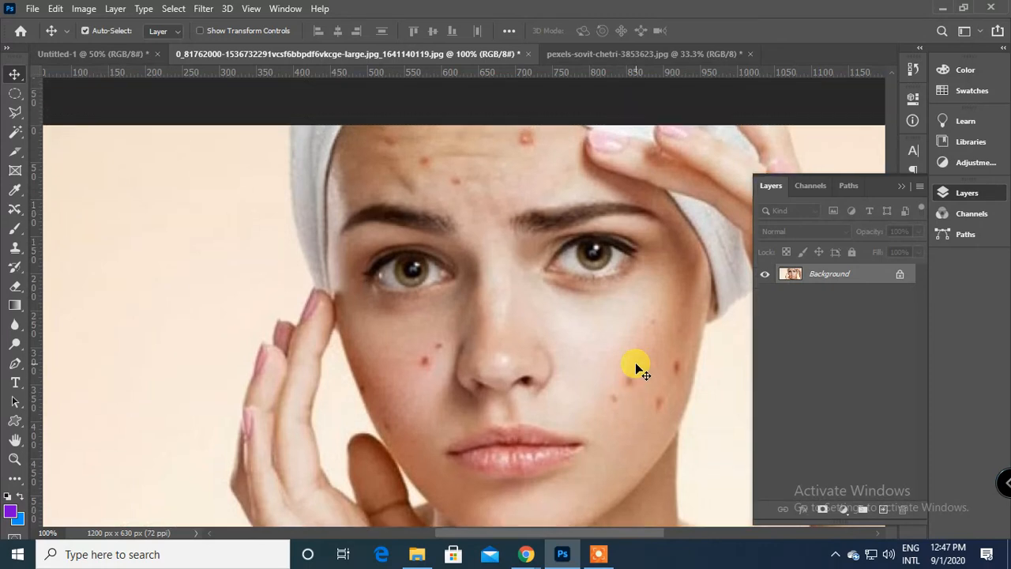
key(ctrl+shift)
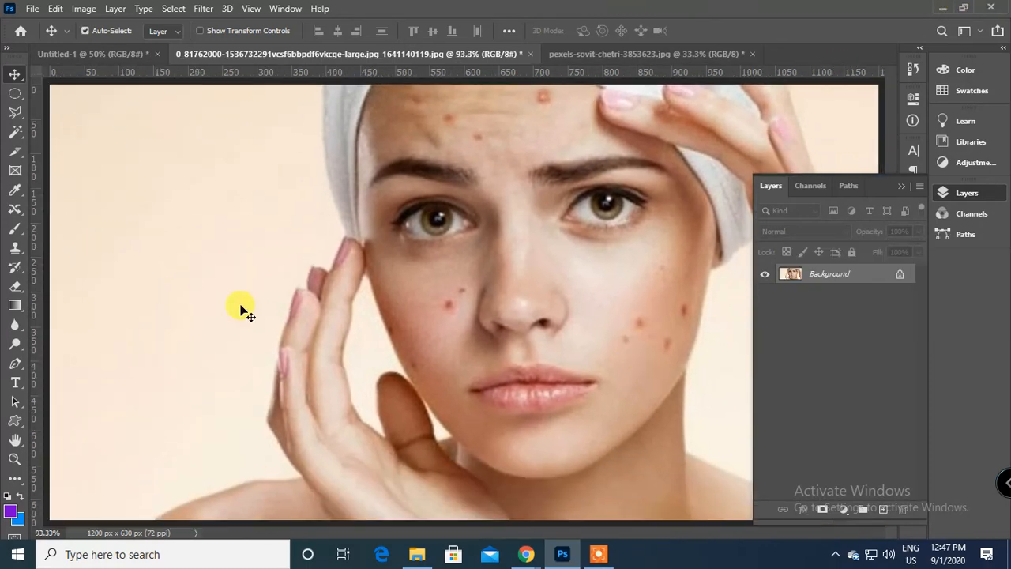
Switch to the Google Meet call in Chrome and mute the microphone.
mouse_move(527, 553)
click(428, 491)
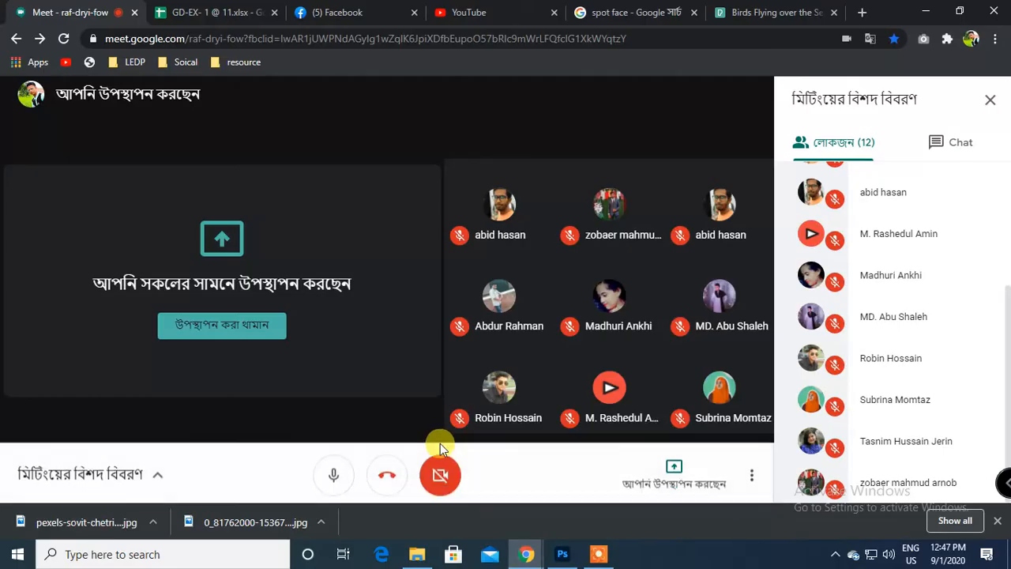
click(333, 475)
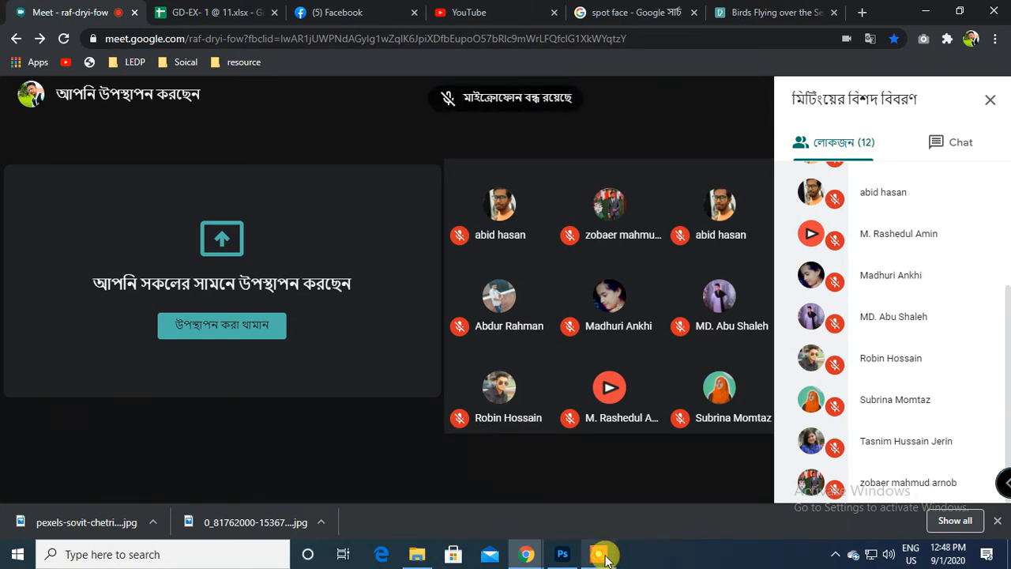